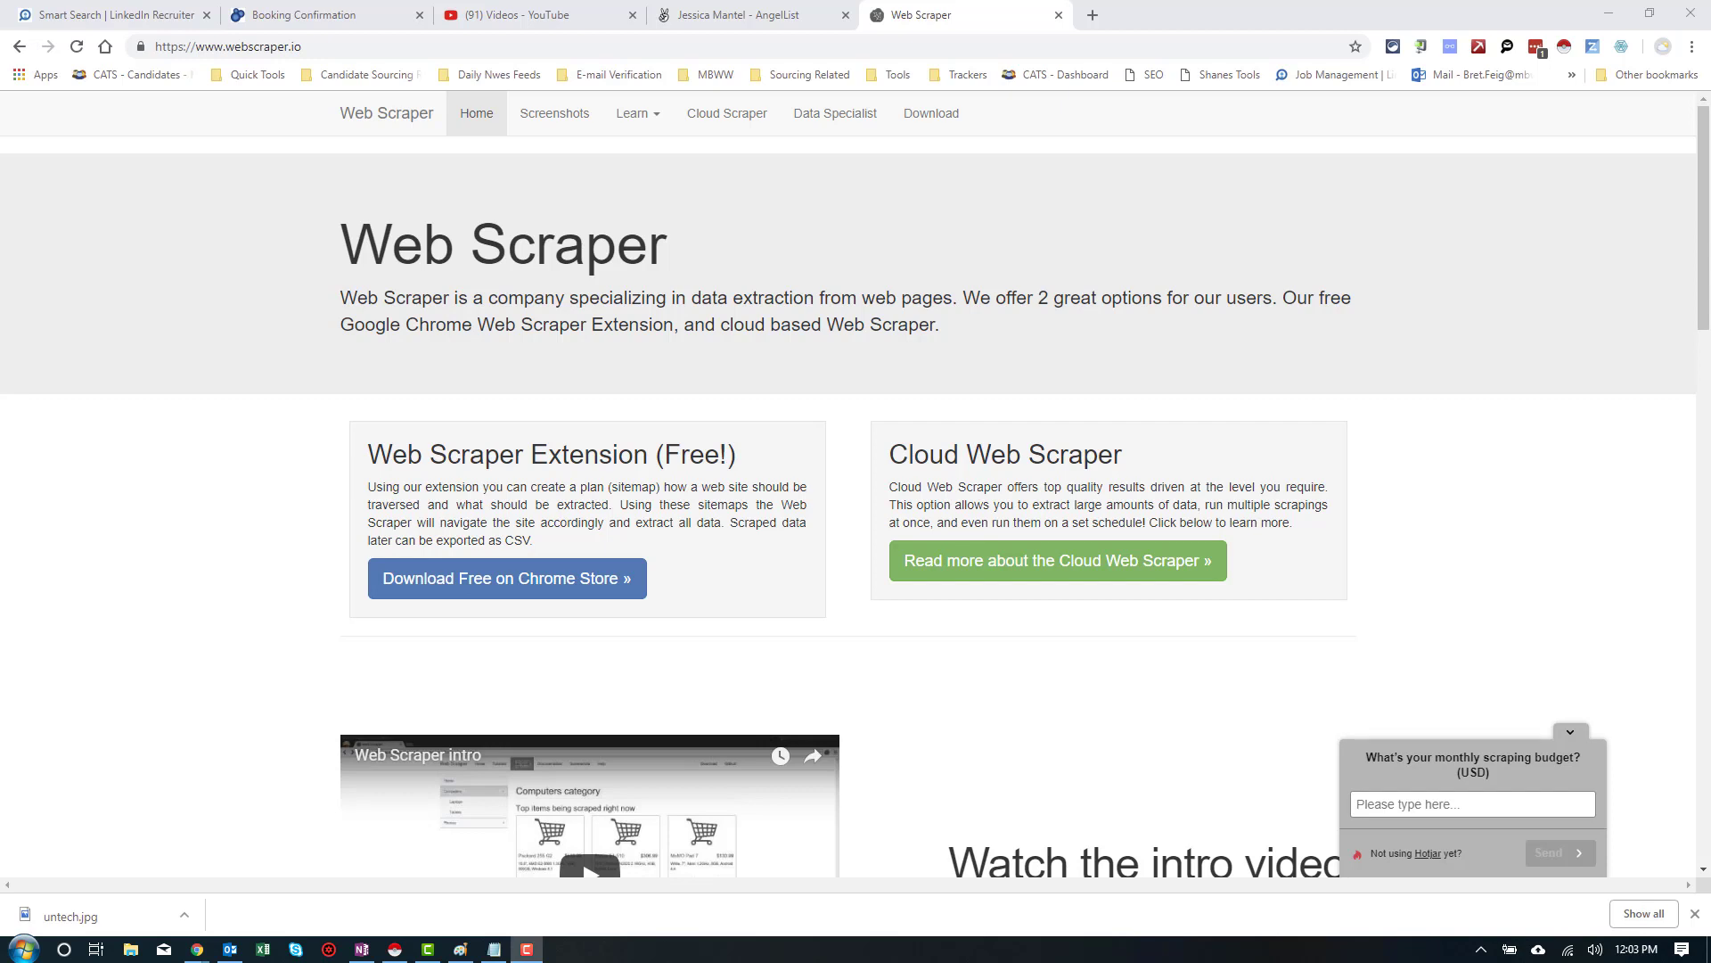
Check the untech-ninjarecruiter sitemap's name and LinkedIn Recruiter search start URL, save it, and reopen its menu
left_click(91, 13)
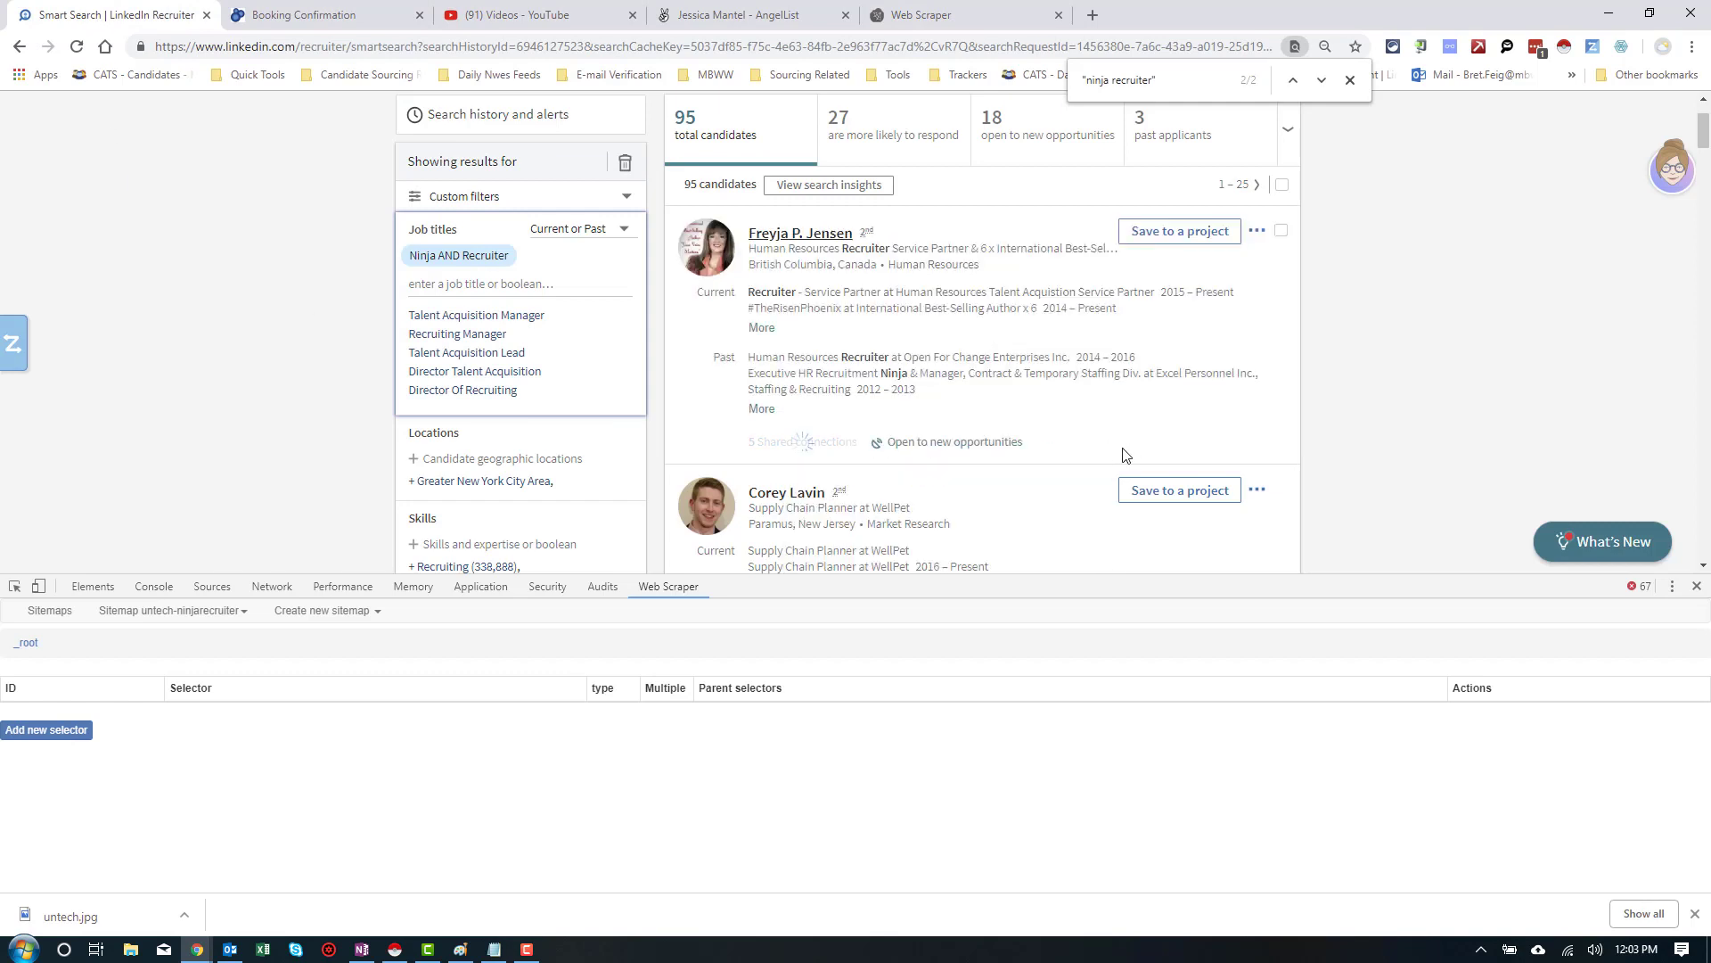
scroll(1116, 459, "up", 1)
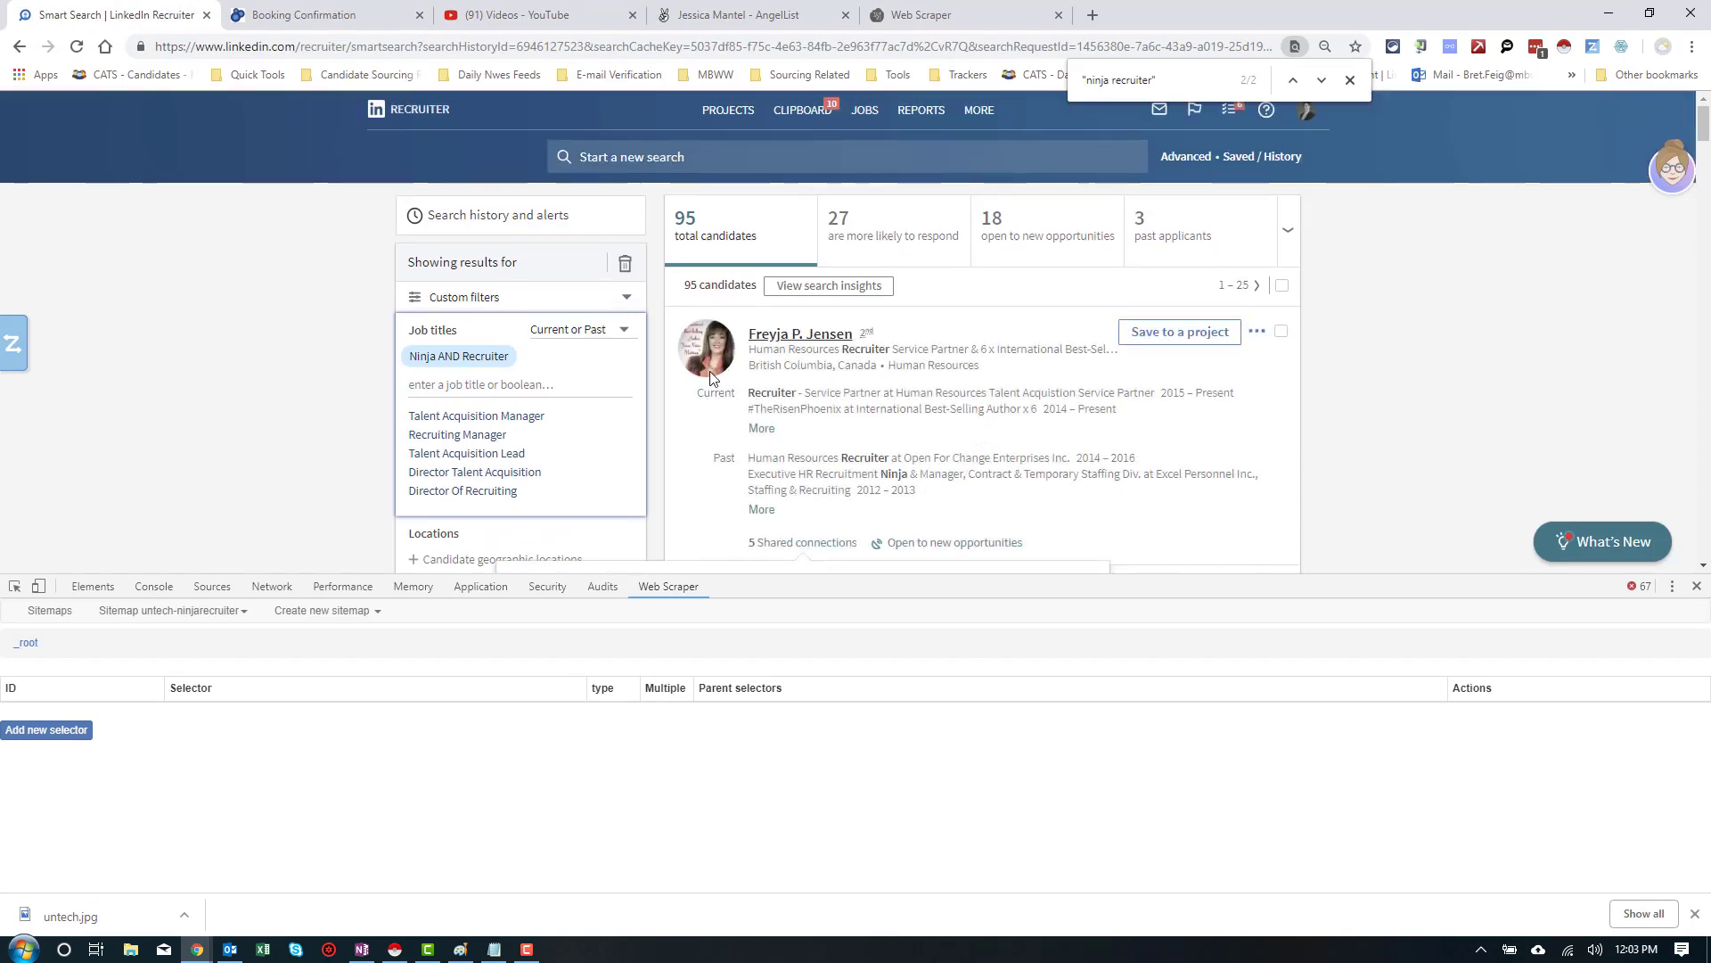
scroll(713, 374, "down", 1)
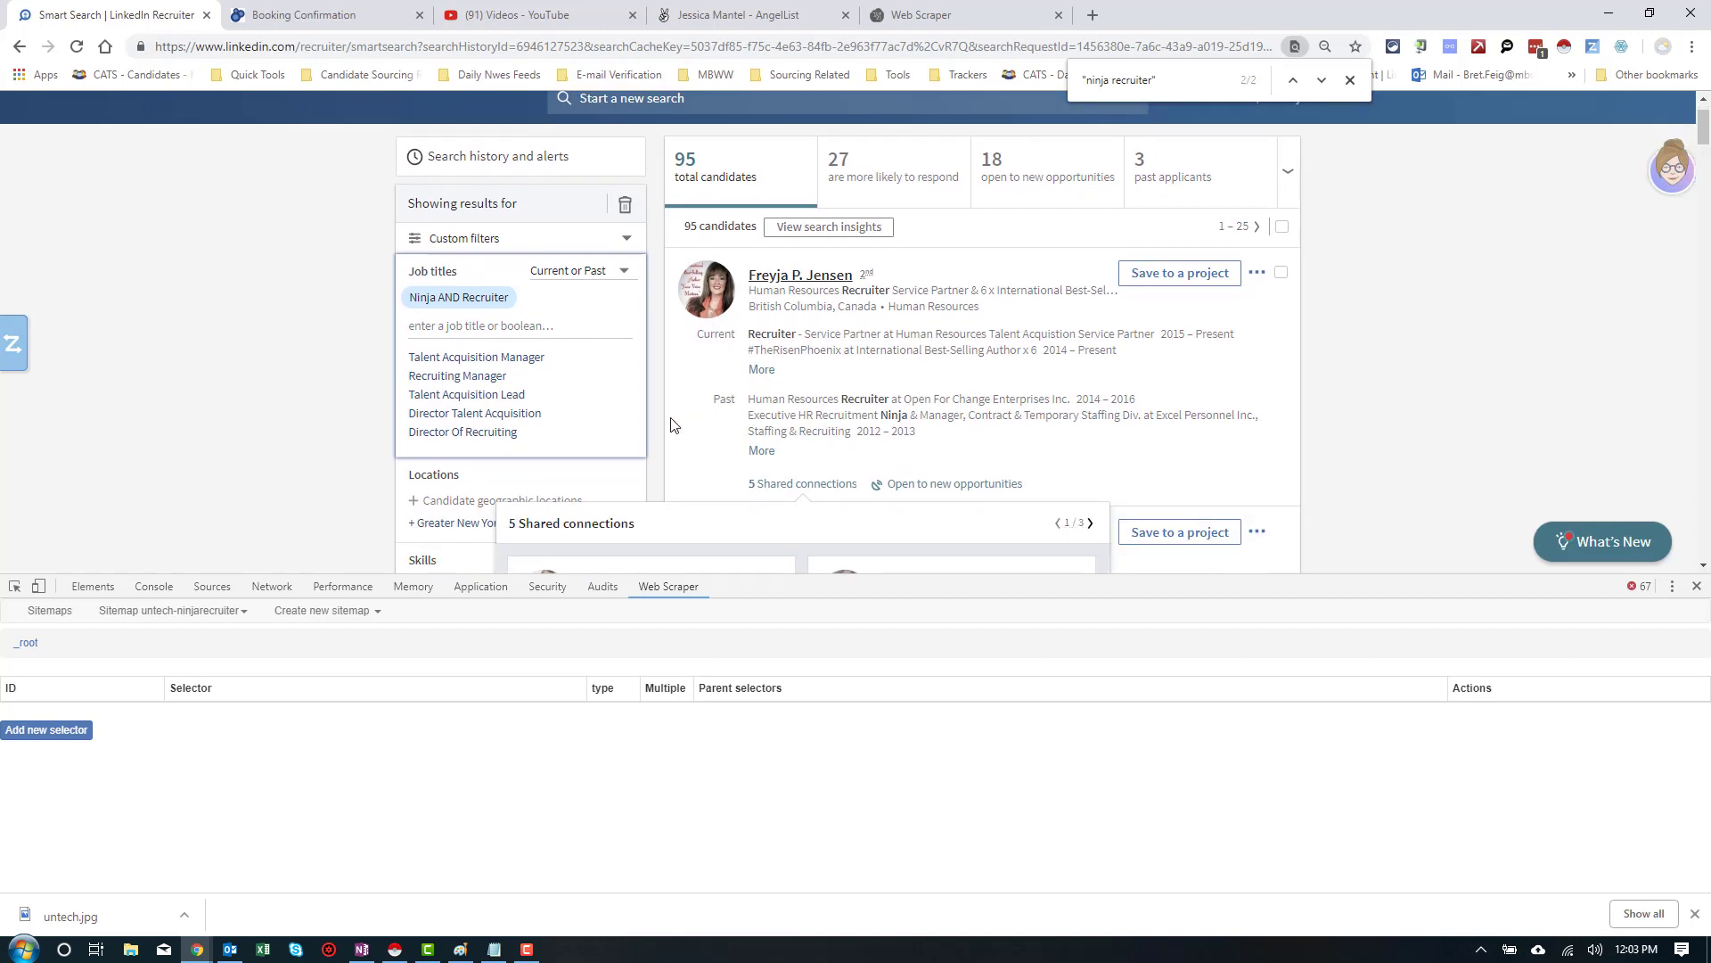
left_click(345, 612)
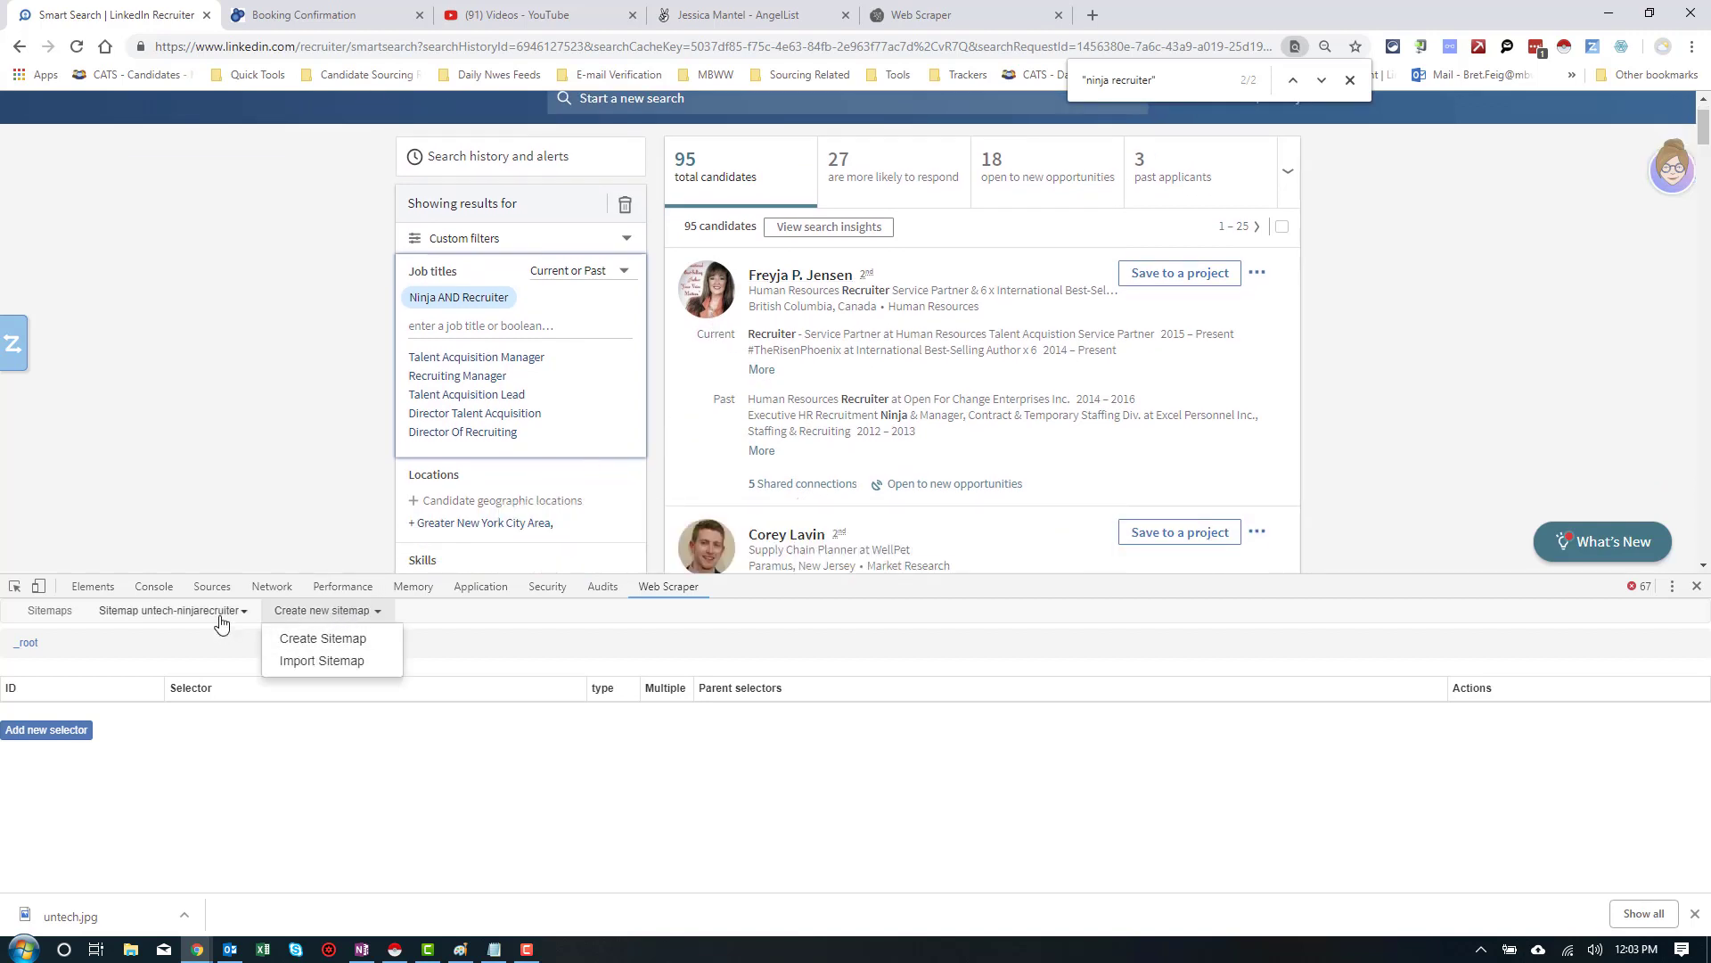
left_click(170, 611)
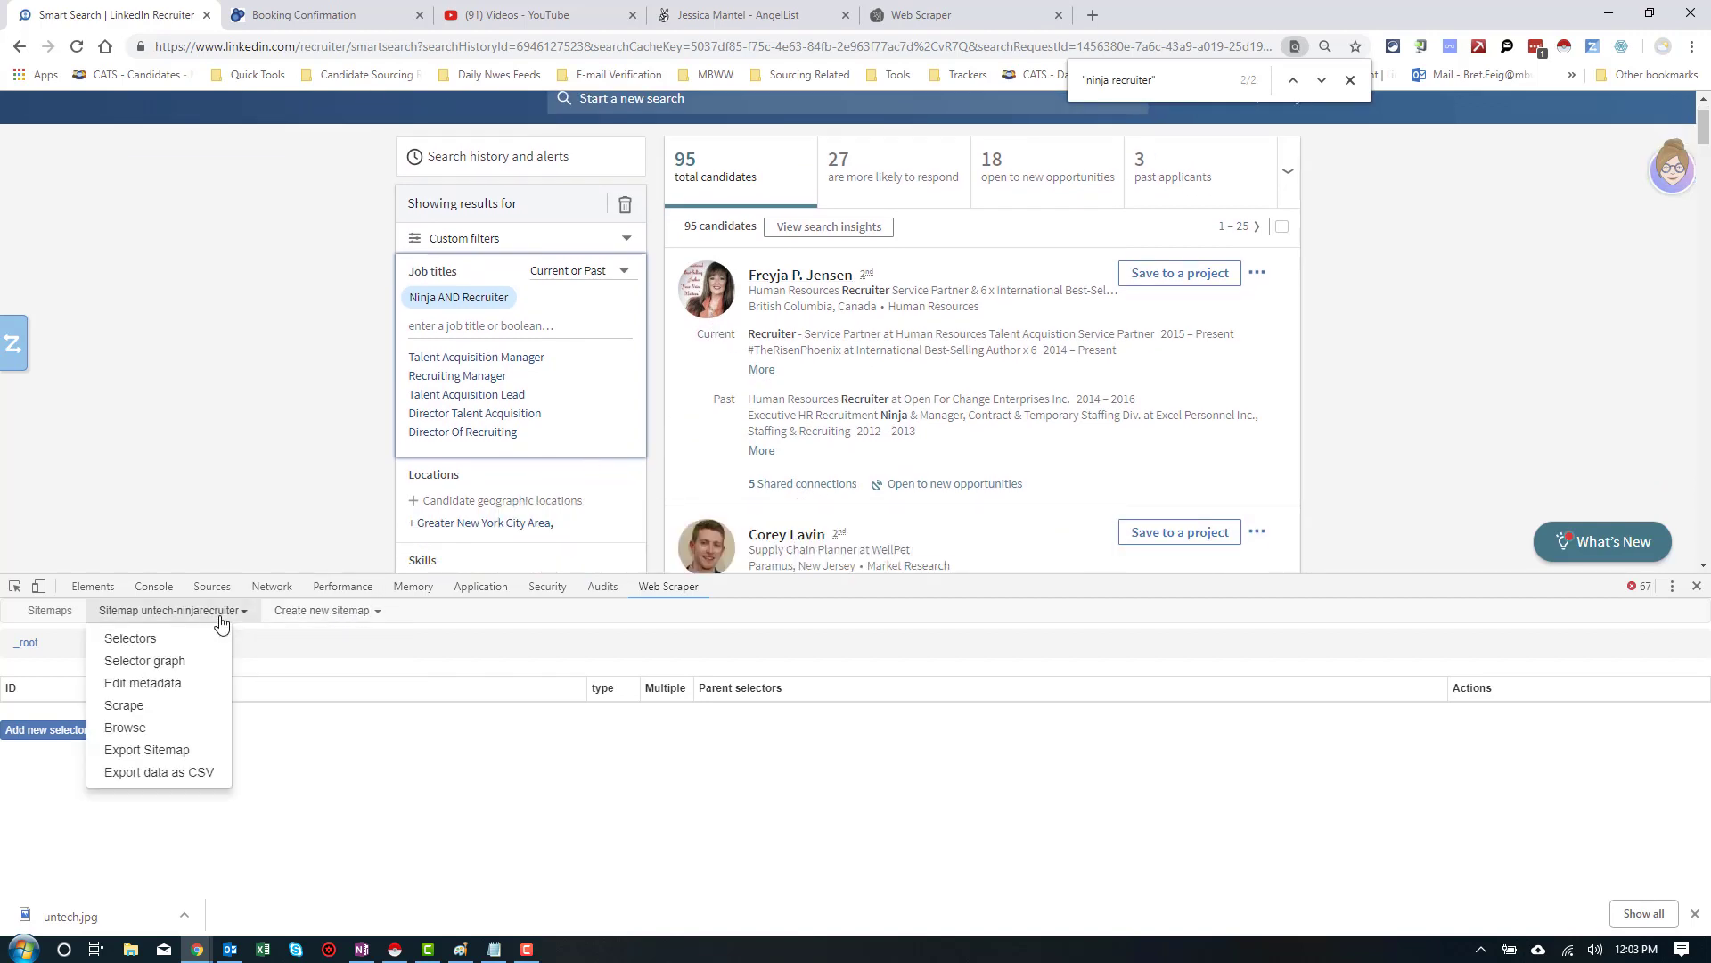
left_click(170, 684)
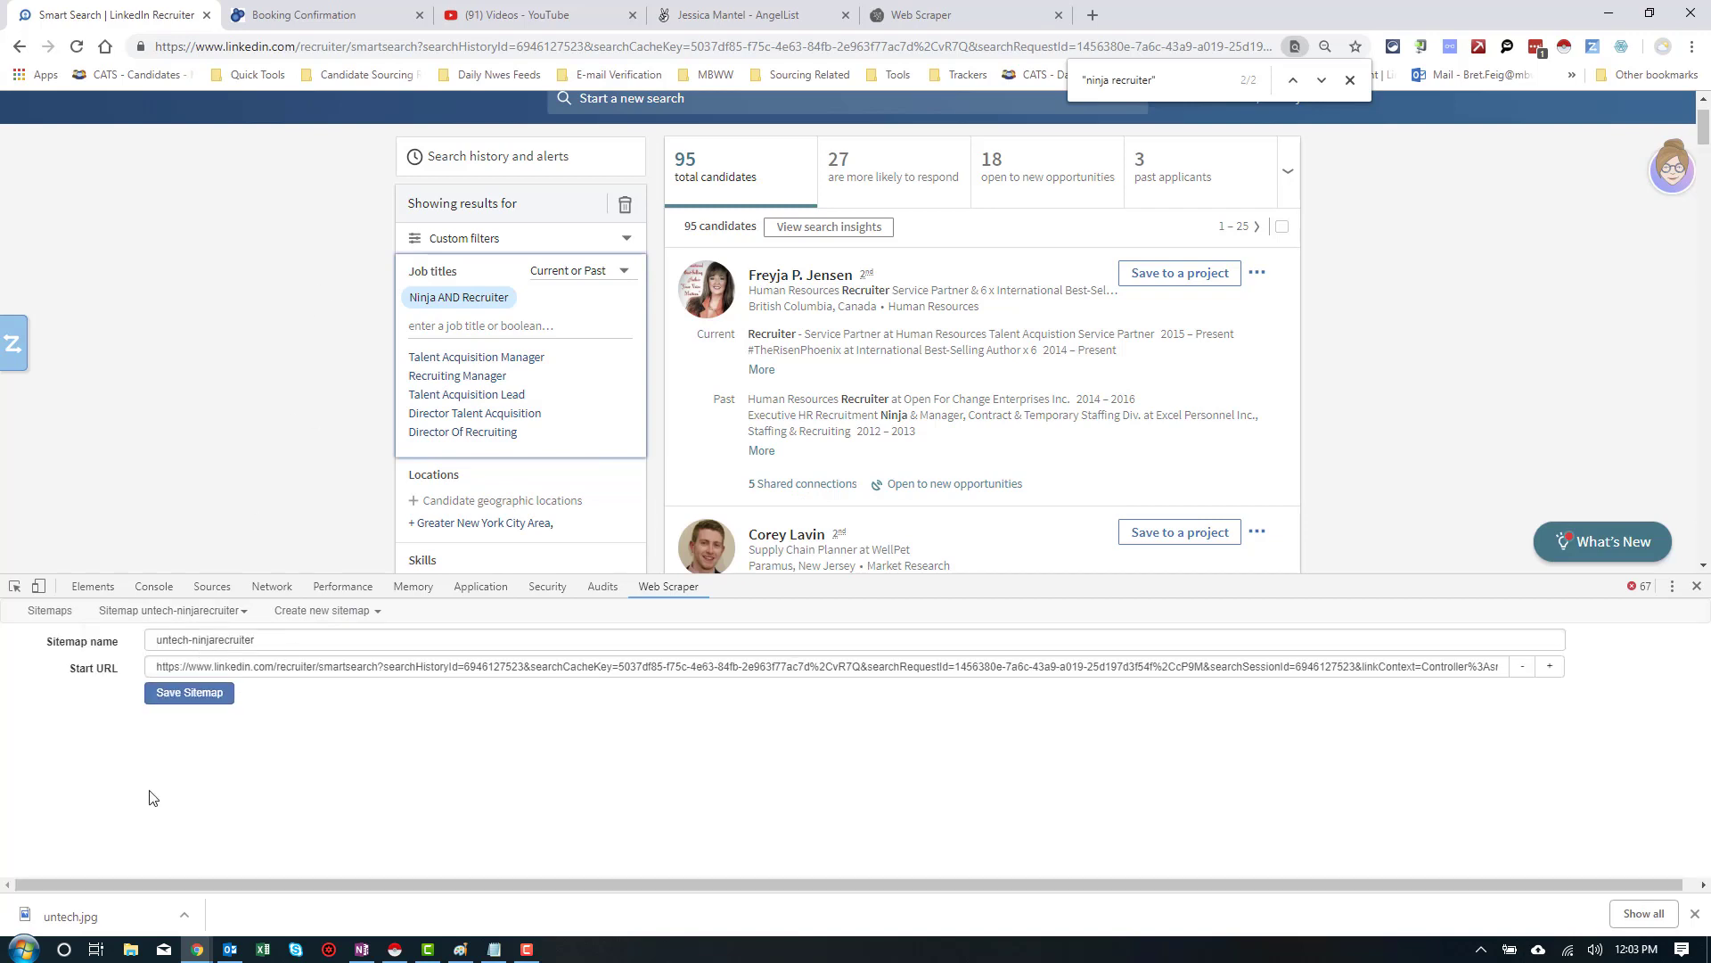
left_click(173, 704)
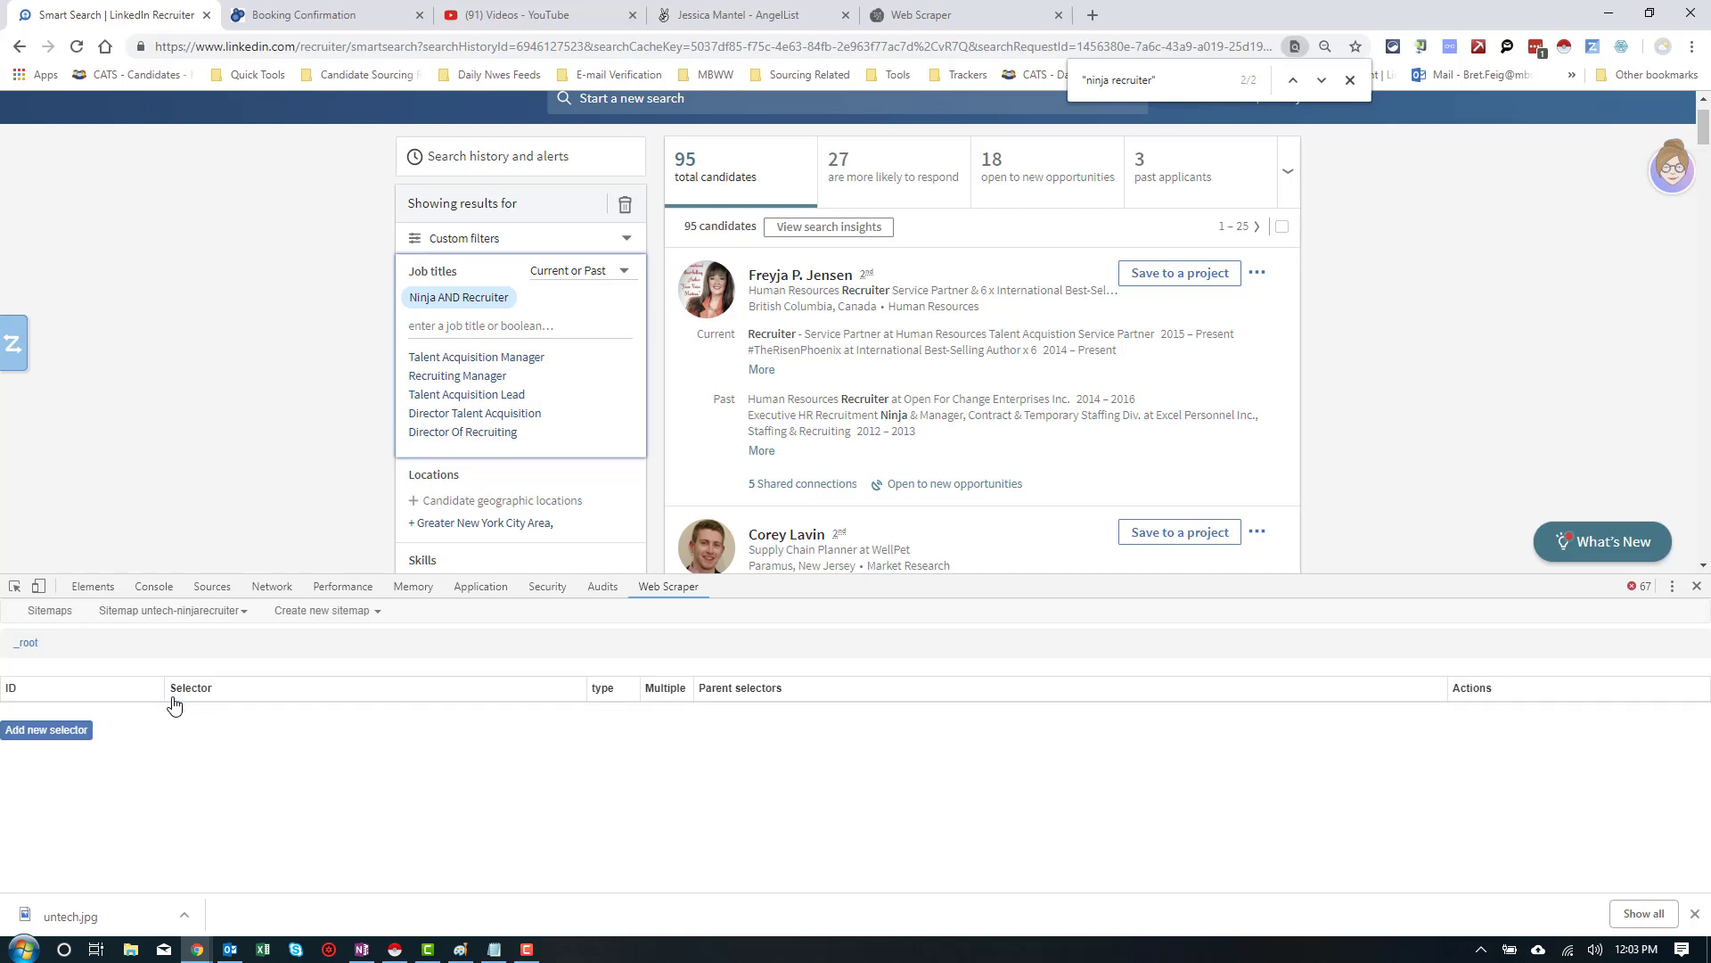
left_click(165, 615)
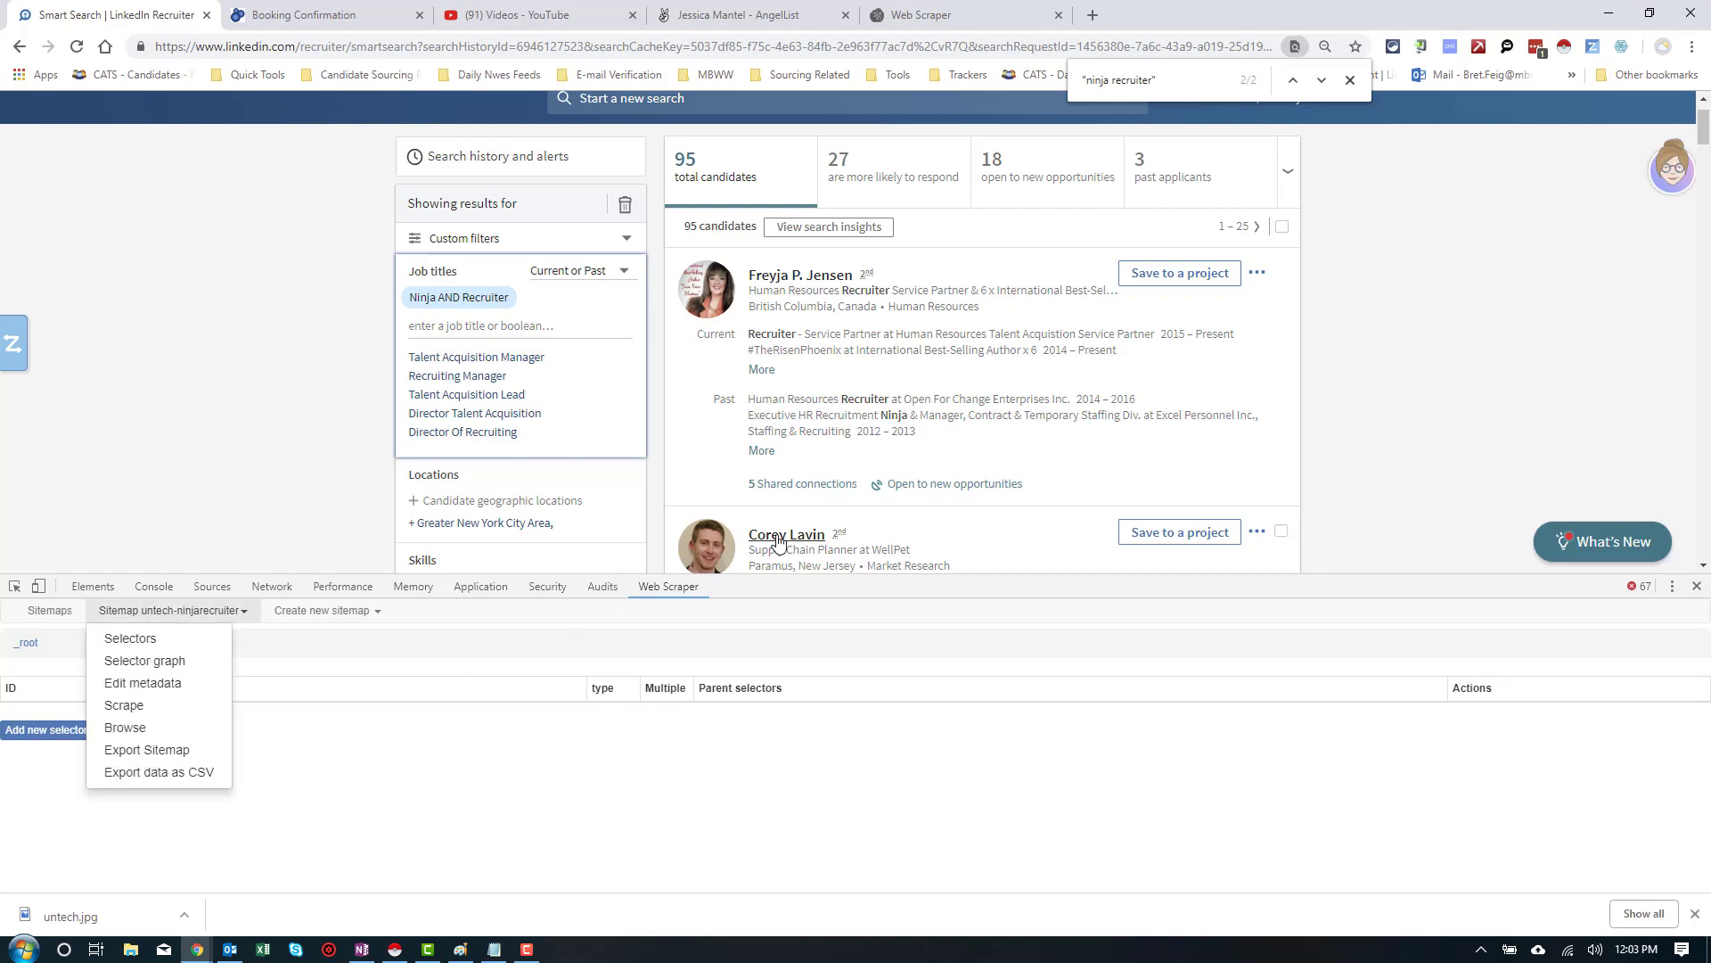
scroll(778, 541, "down", 3)
scroll(778, 542, "down", 3)
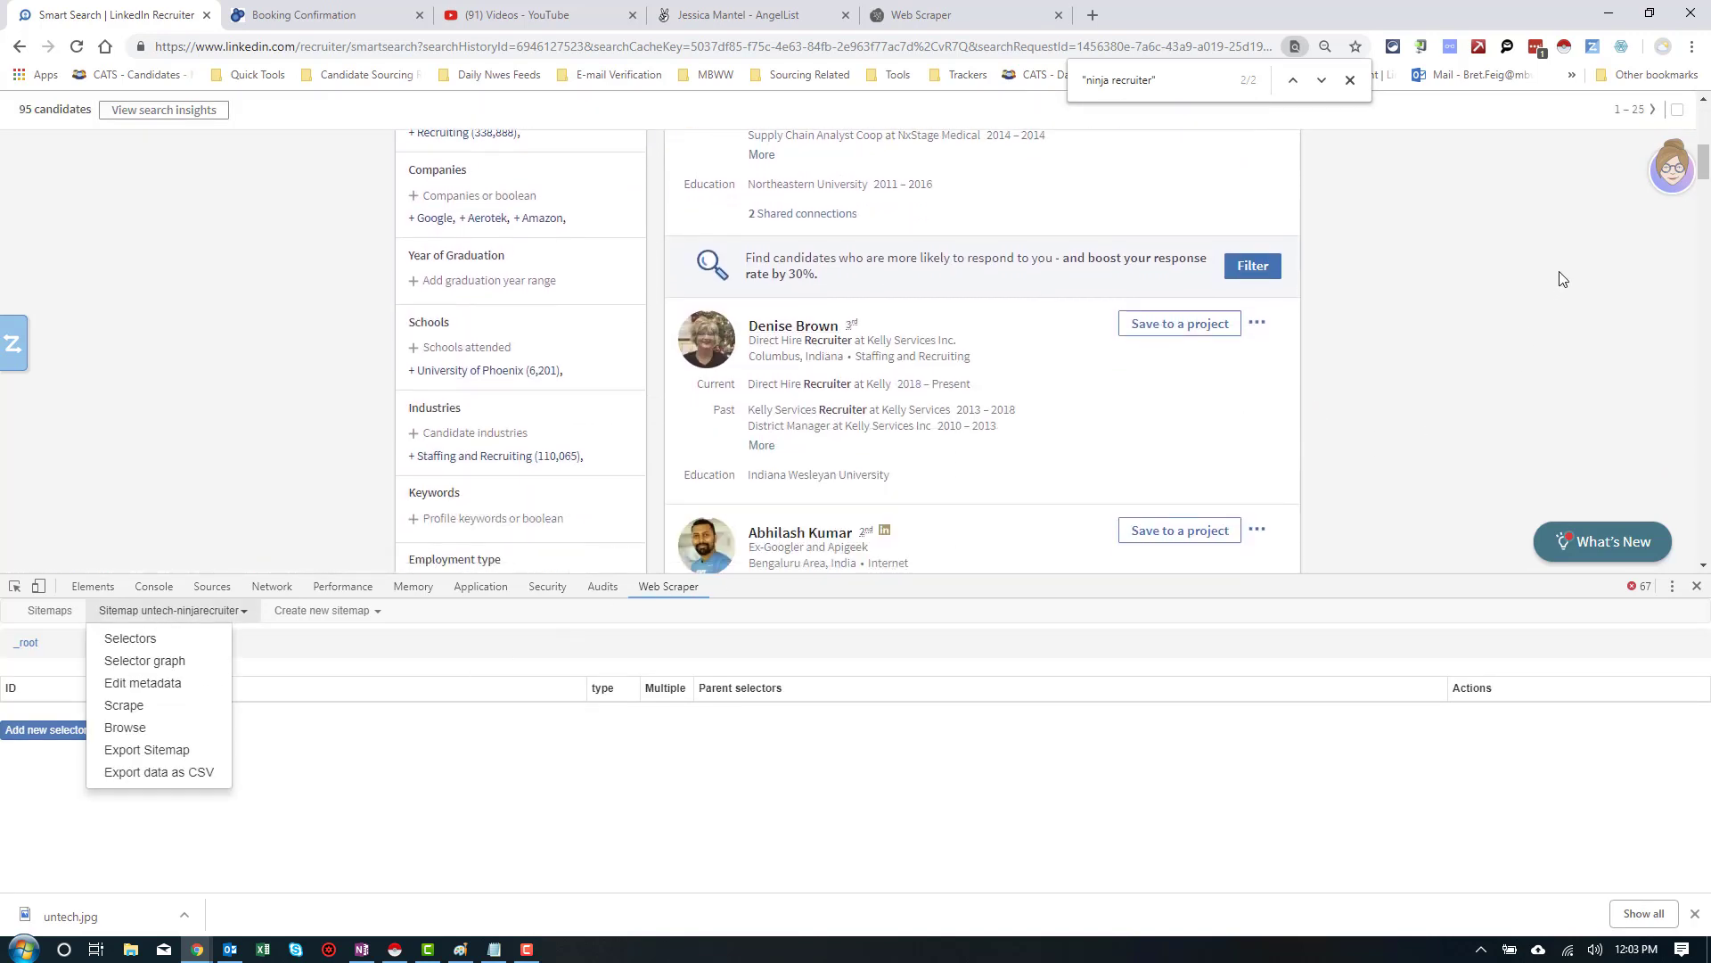
left_click_drag(1704, 175, 1704, 575)
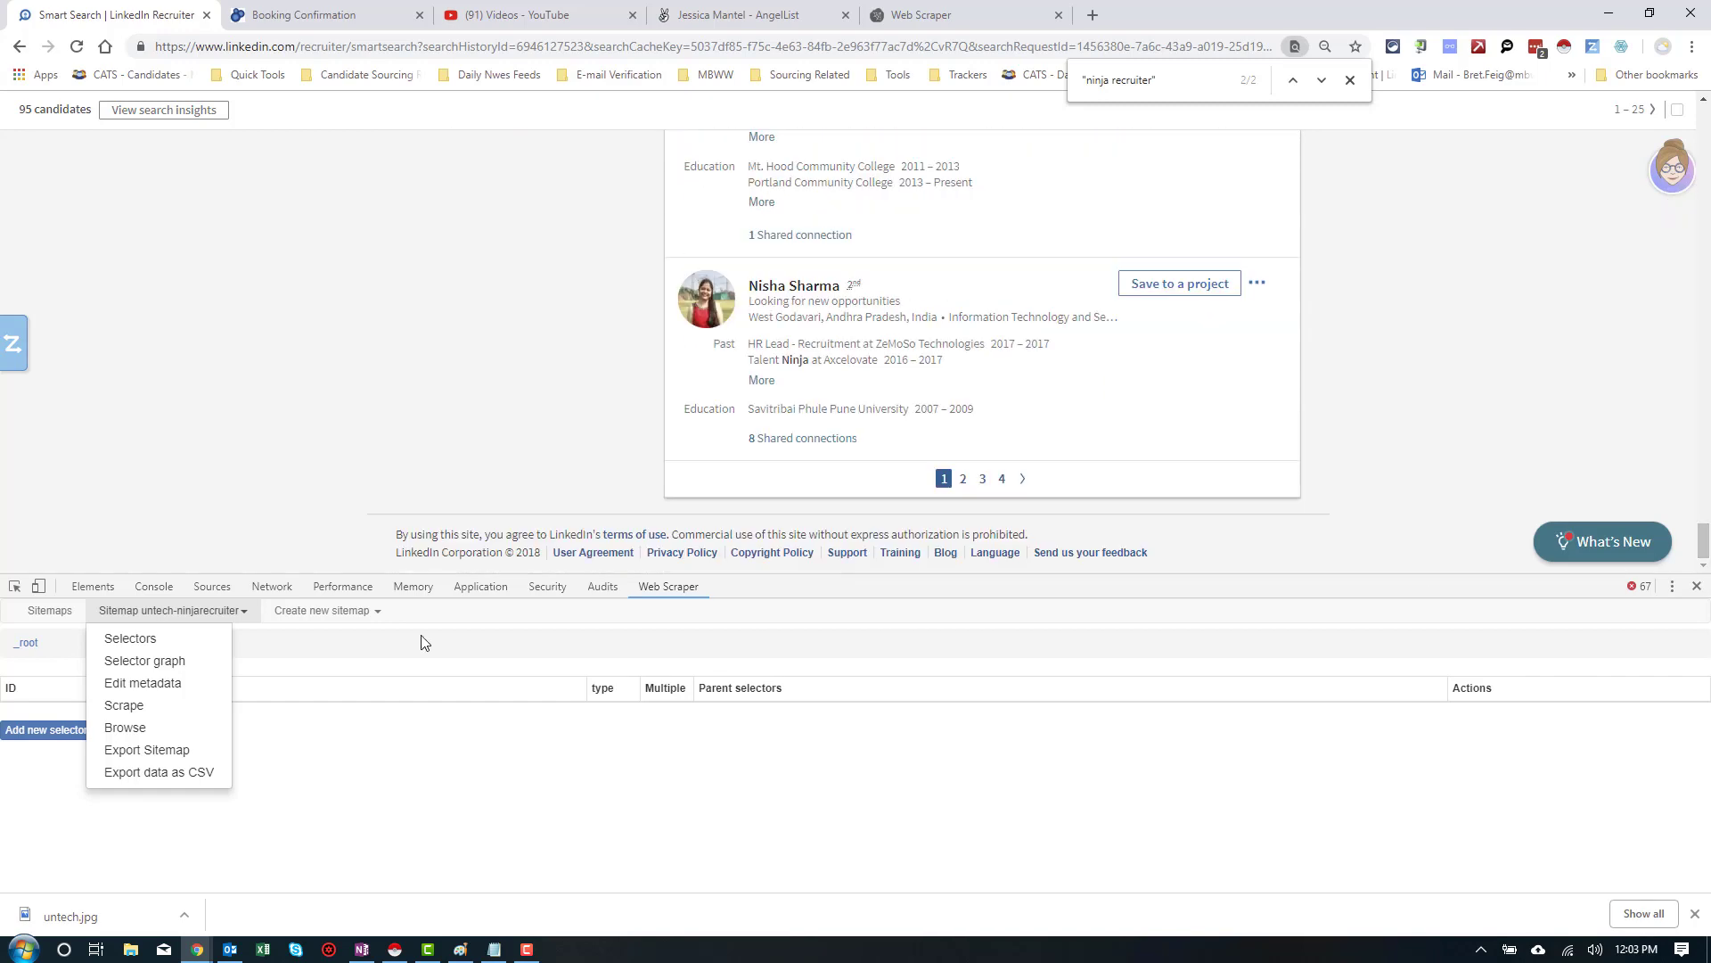
Add a new selector of type Element click and begin picking elements on the page
left_click(47, 731)
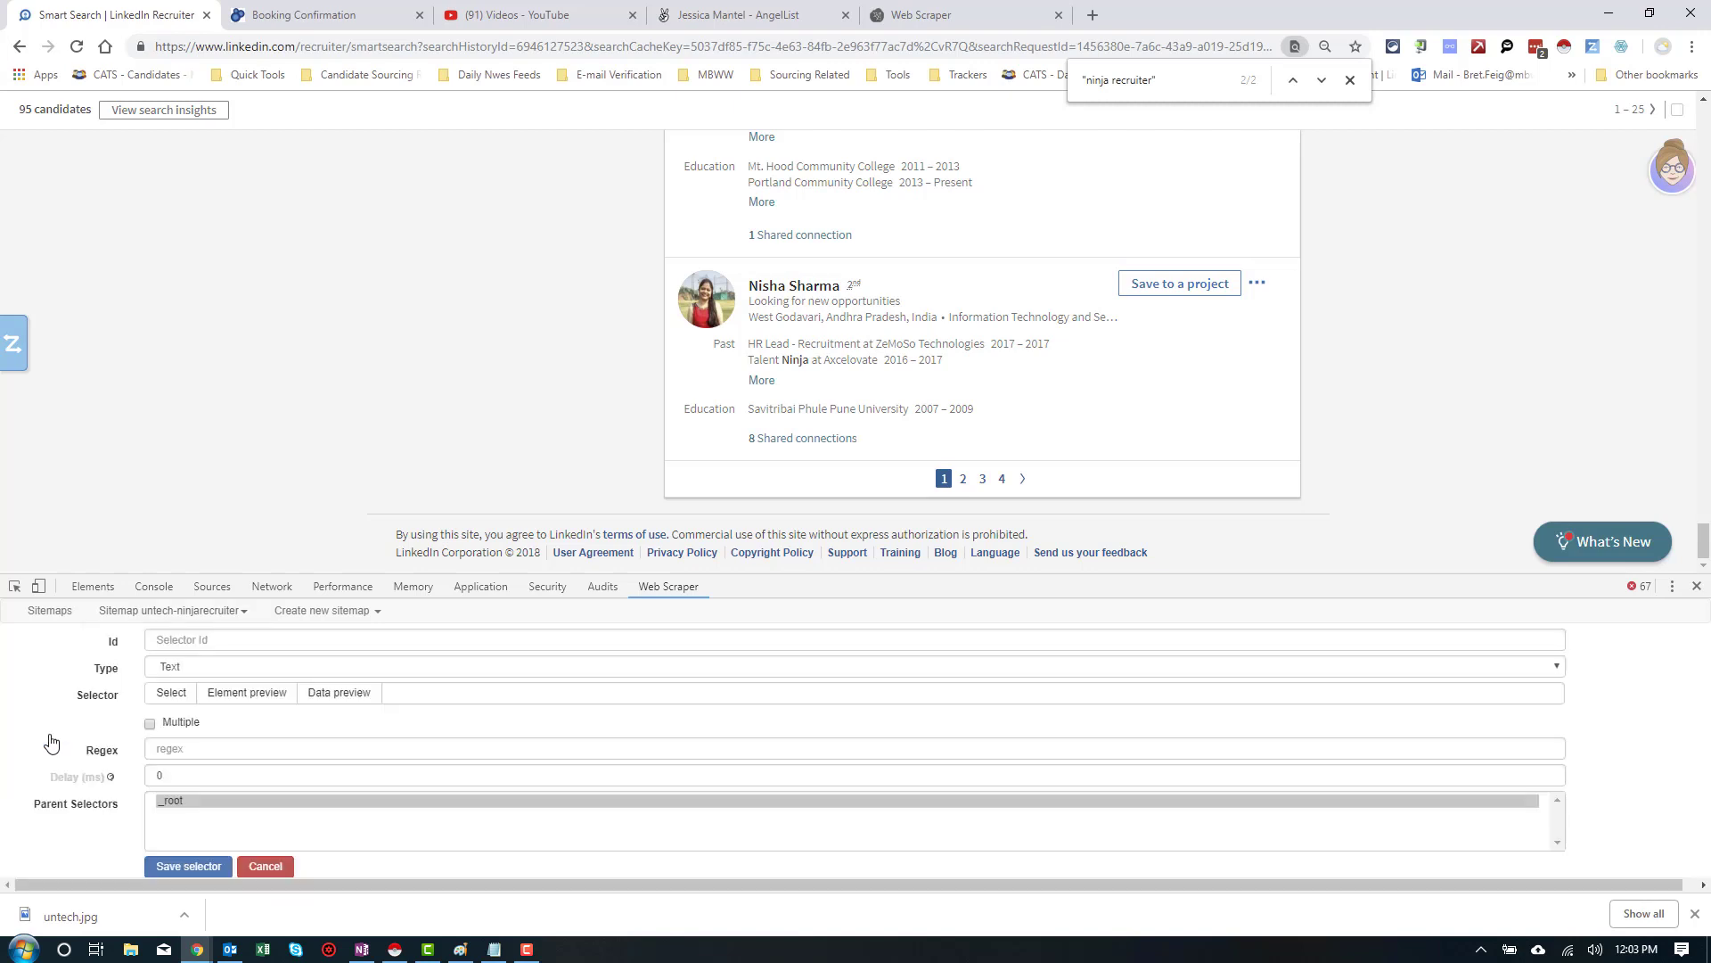
left_click(178, 668)
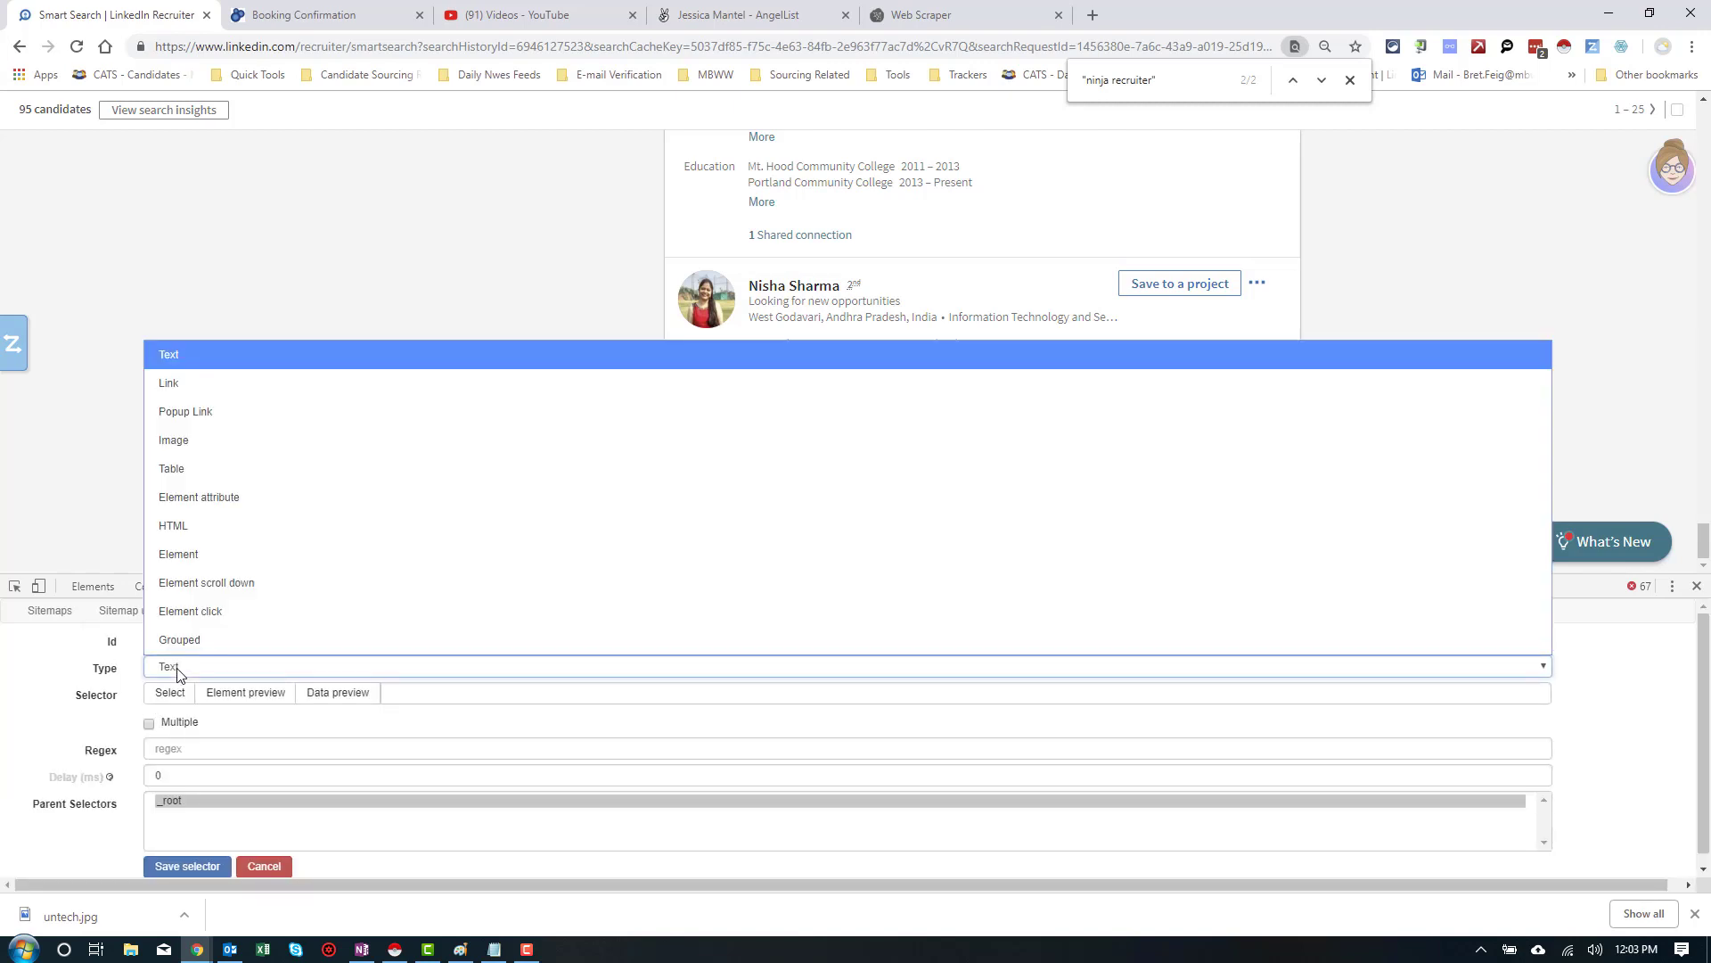
left_click(190, 612)
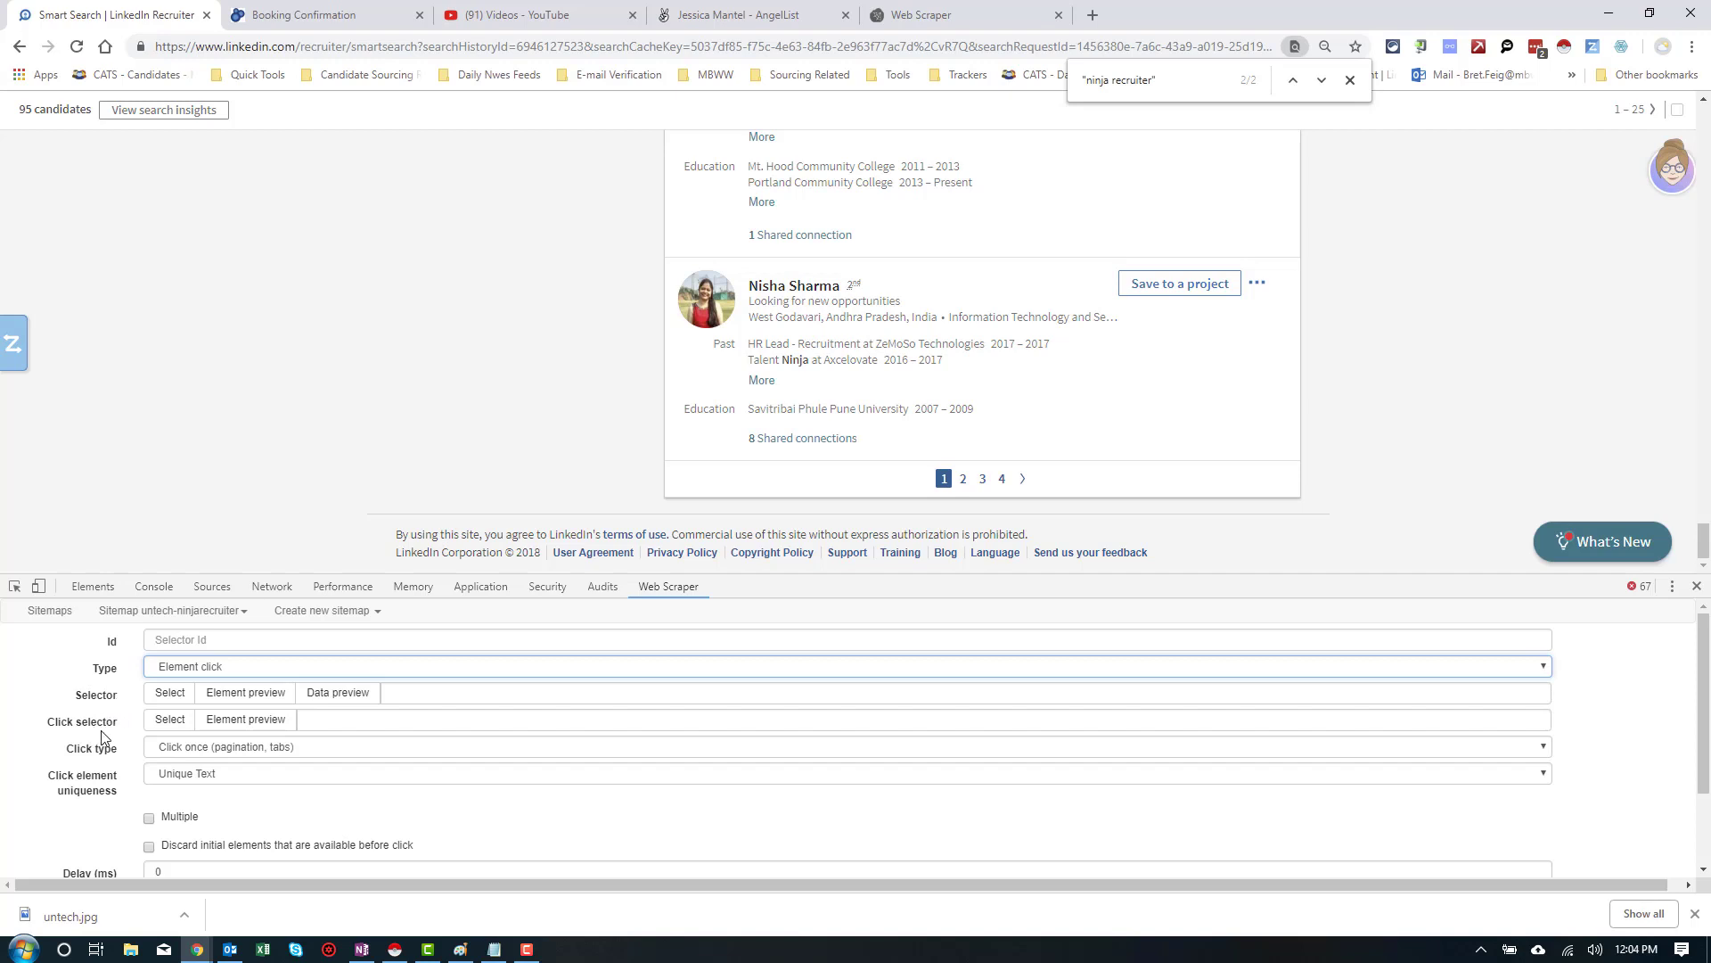
left_click(166, 694)
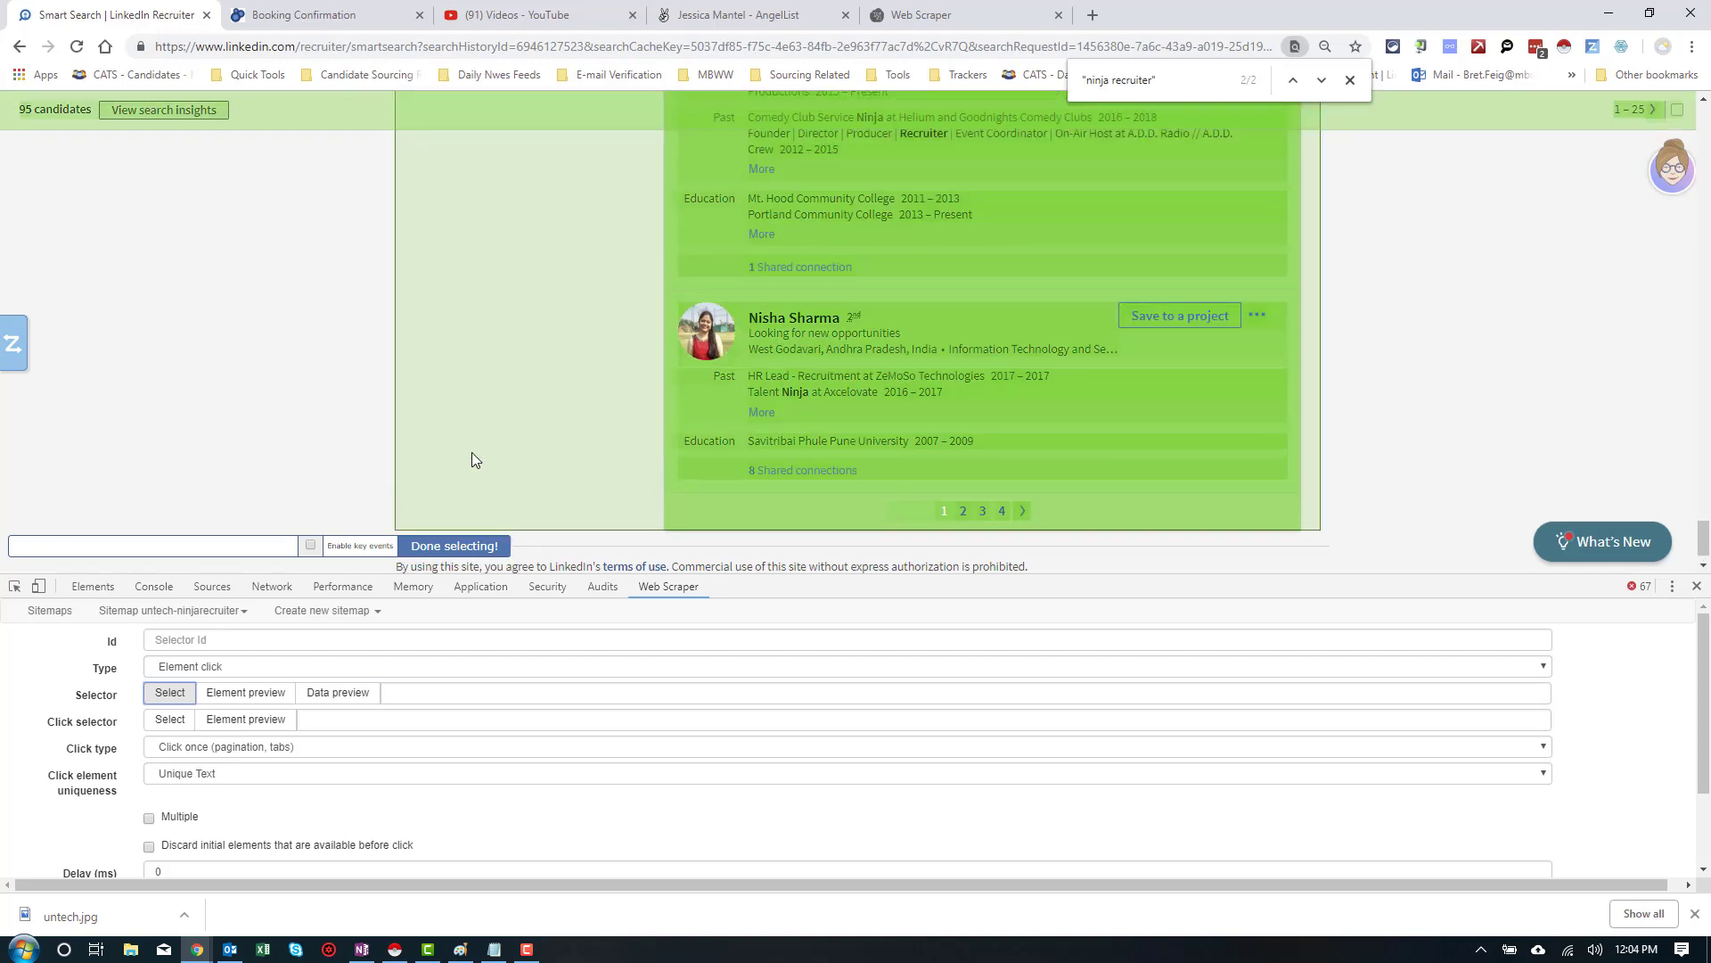
Pick two candidate result cards so the selector becomes li.search-result
scroll(472, 460, "up", 7)
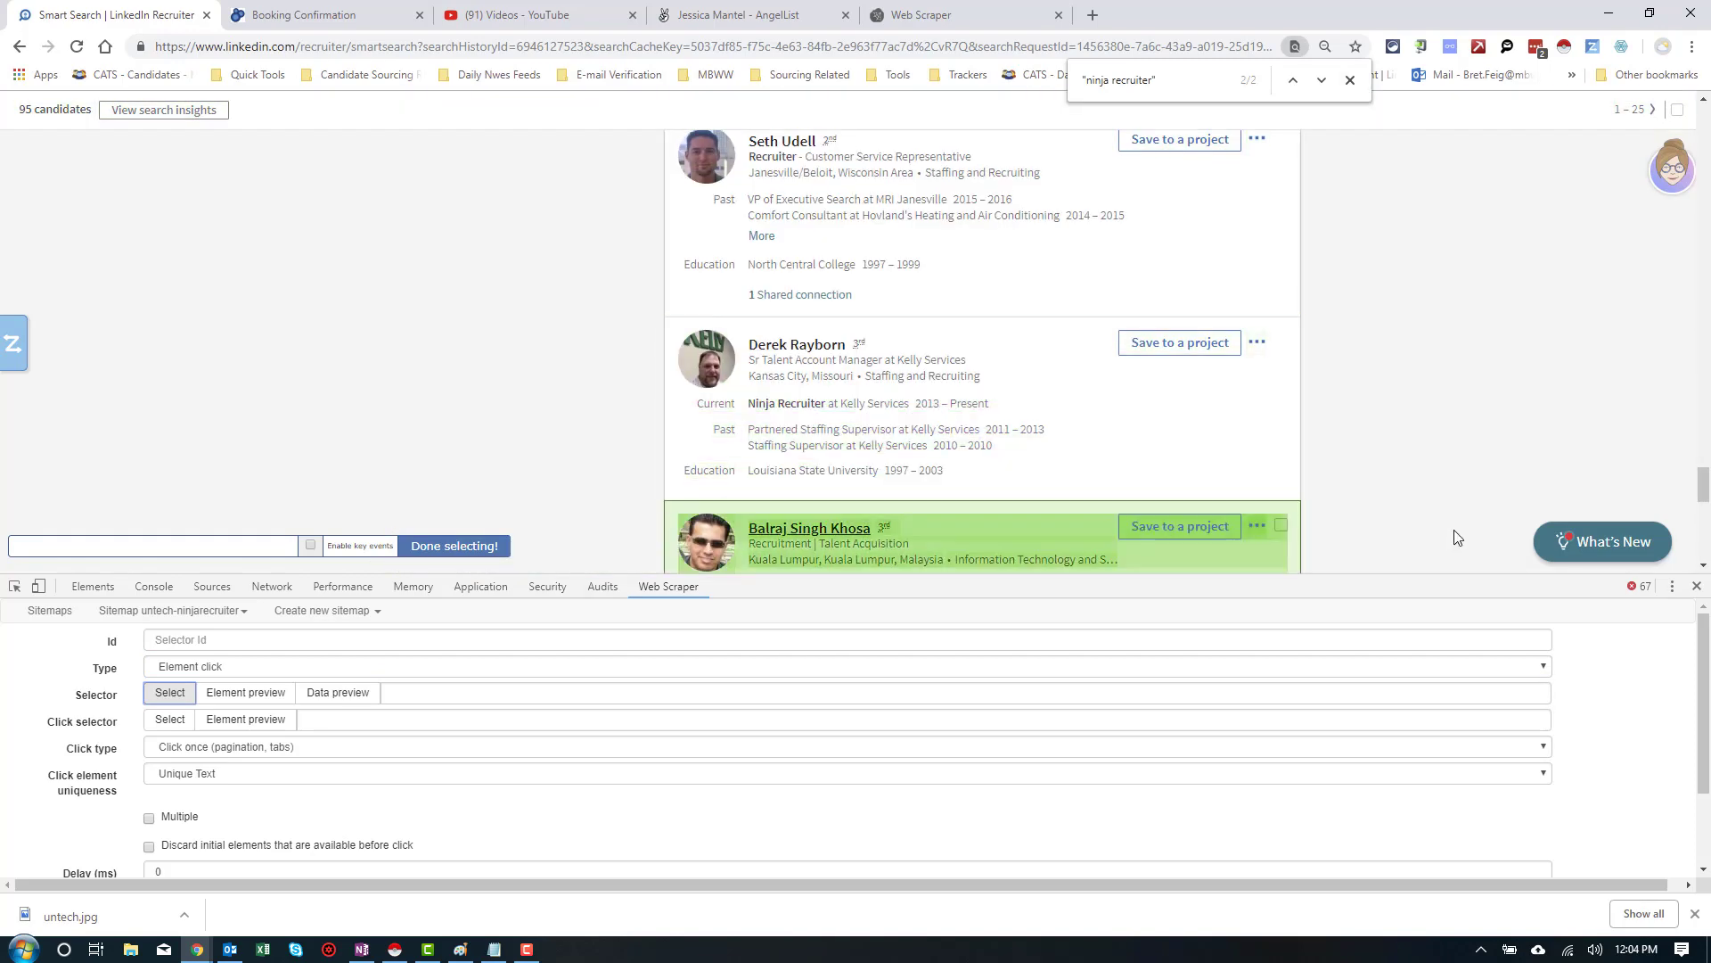
scroll(1547, 416, "up", 10)
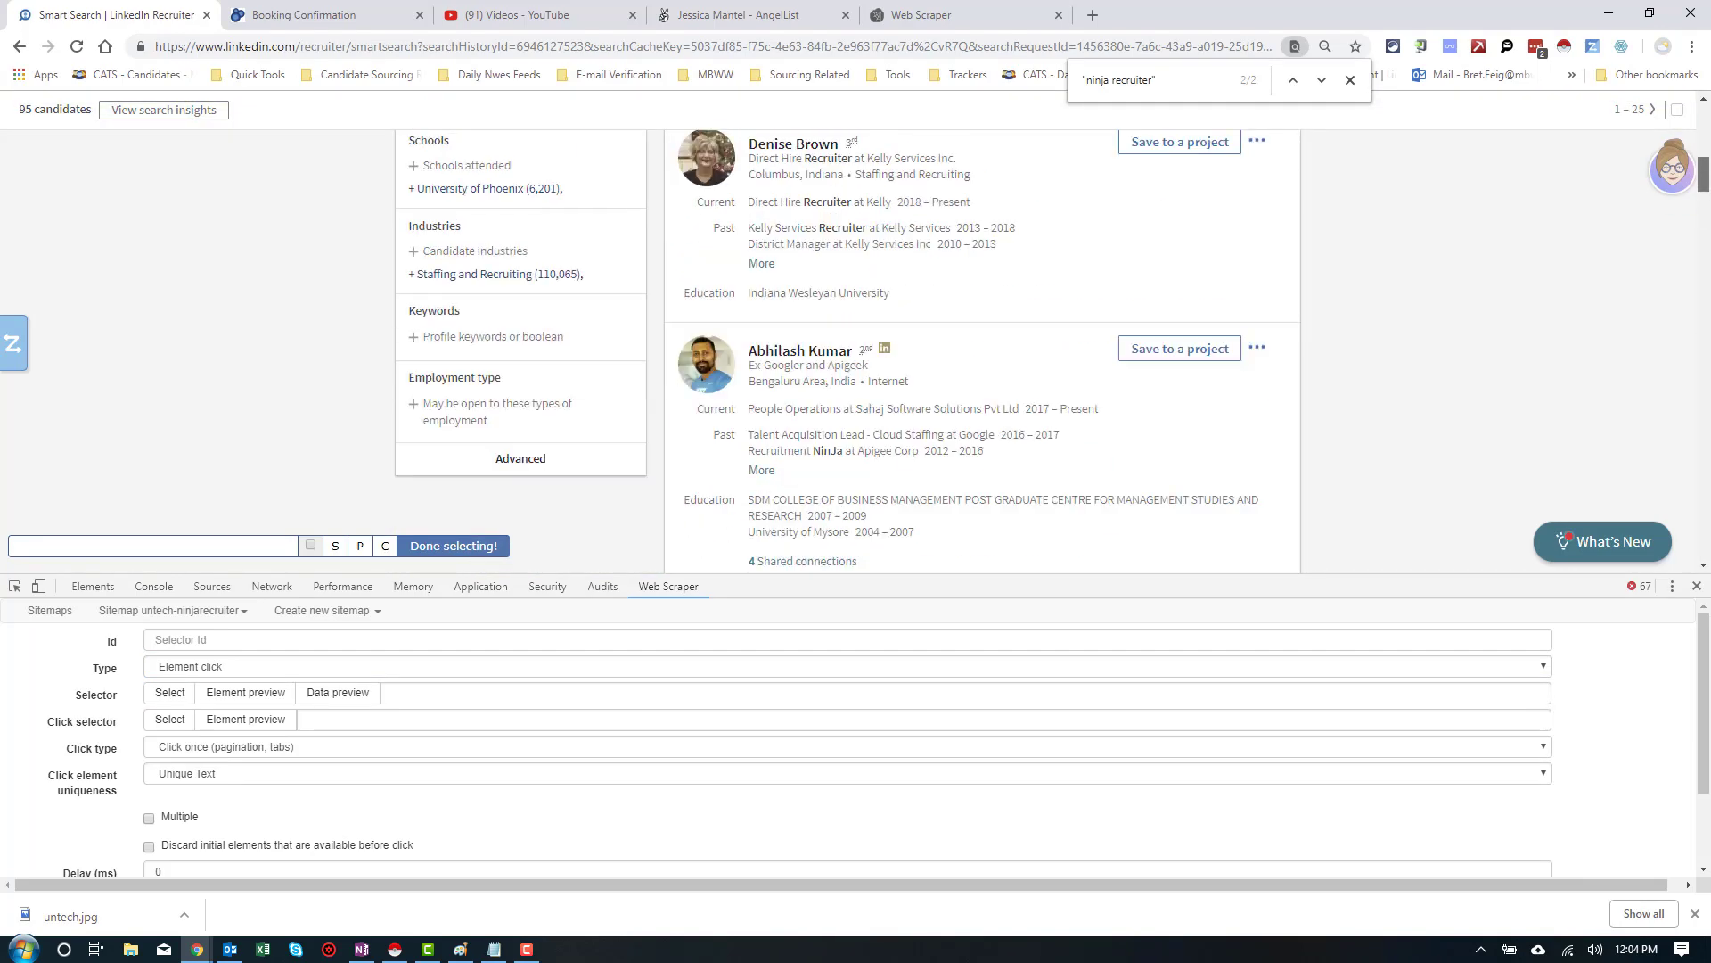
scroll(796, 361, "up", 8)
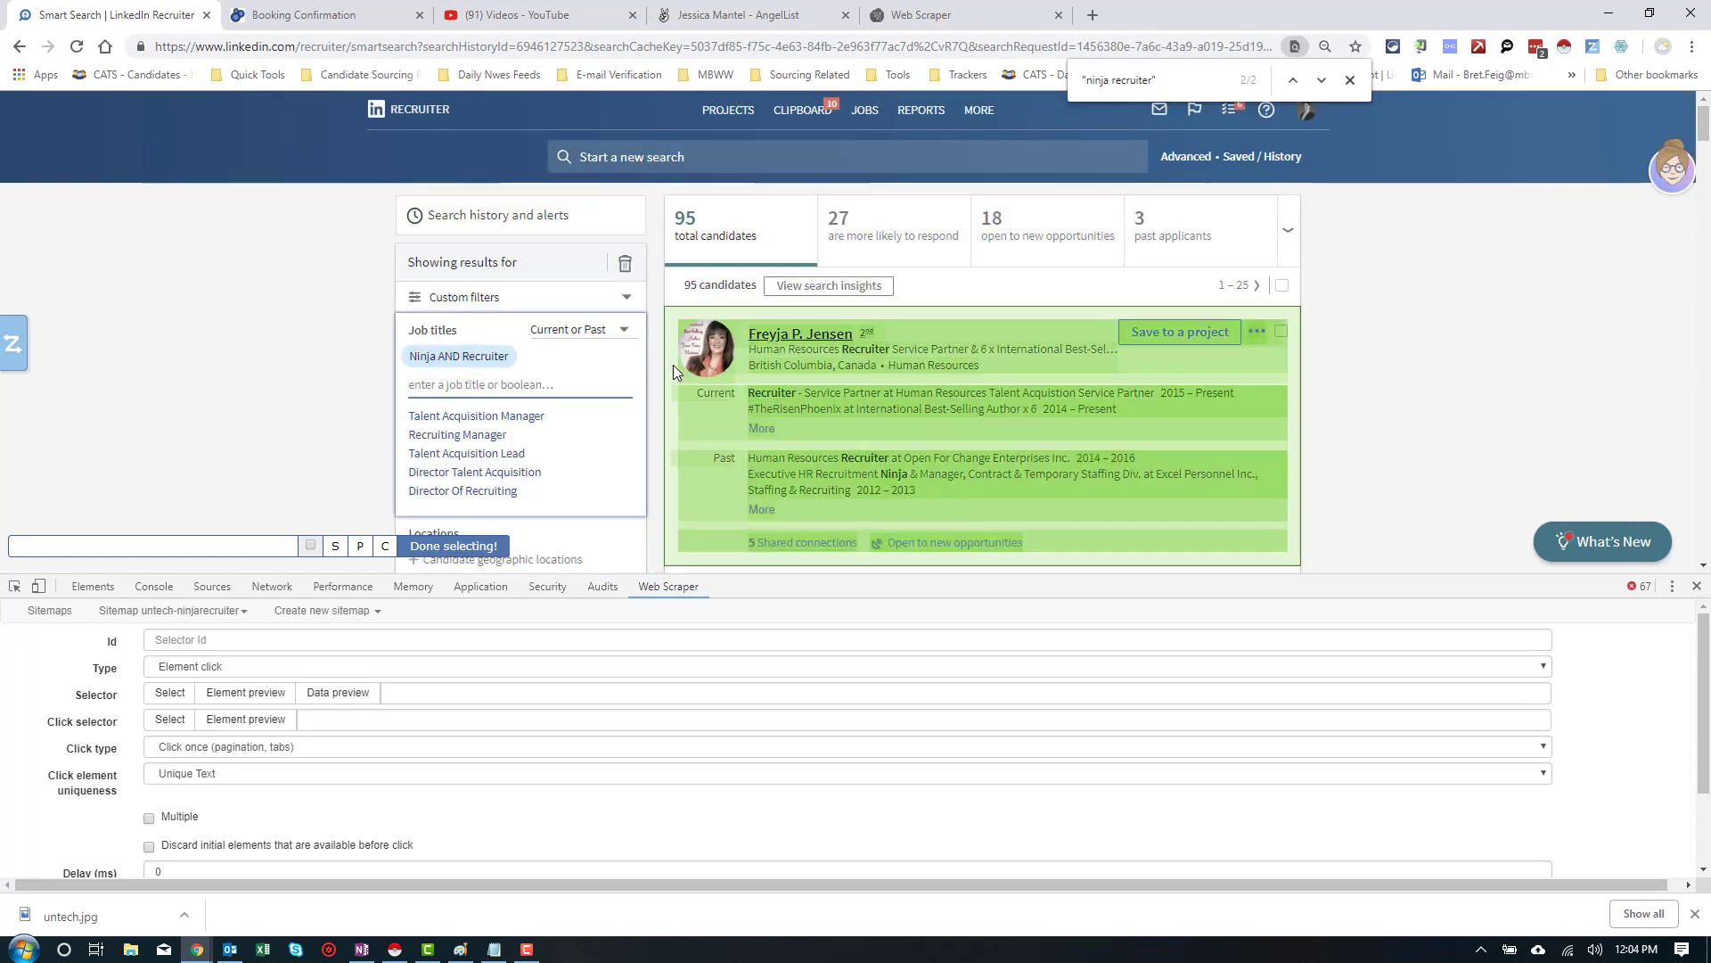
left_click(672, 365)
scroll(668, 368, "down", 5)
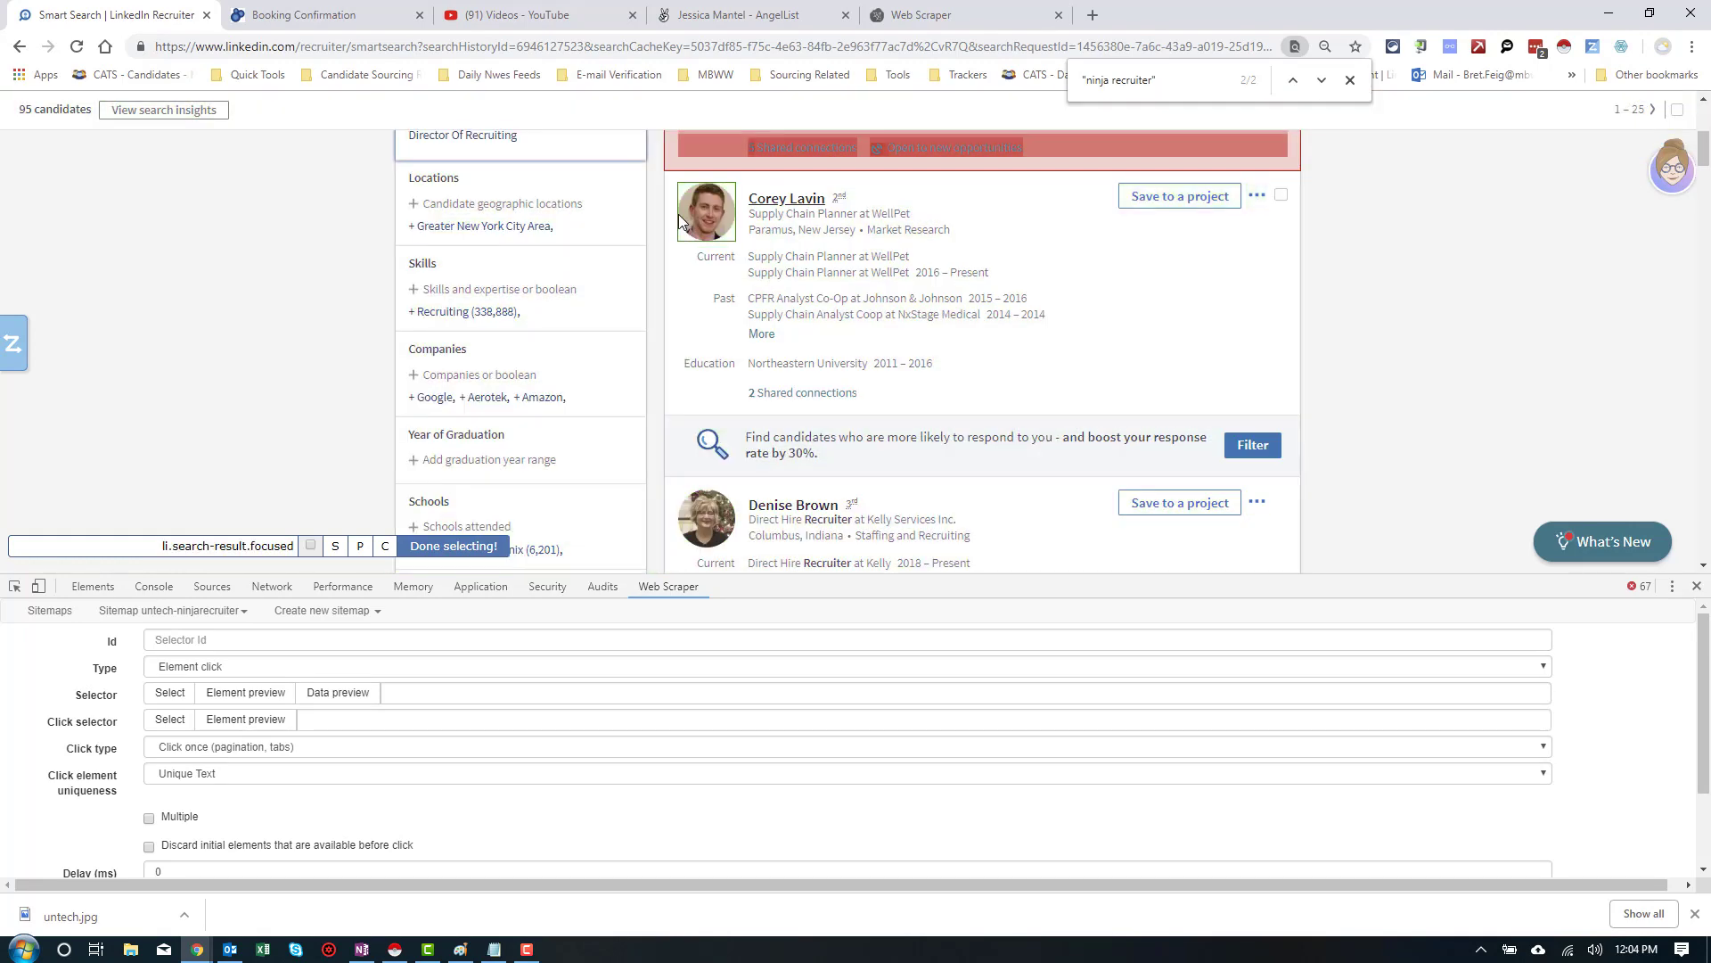
left_click(675, 217)
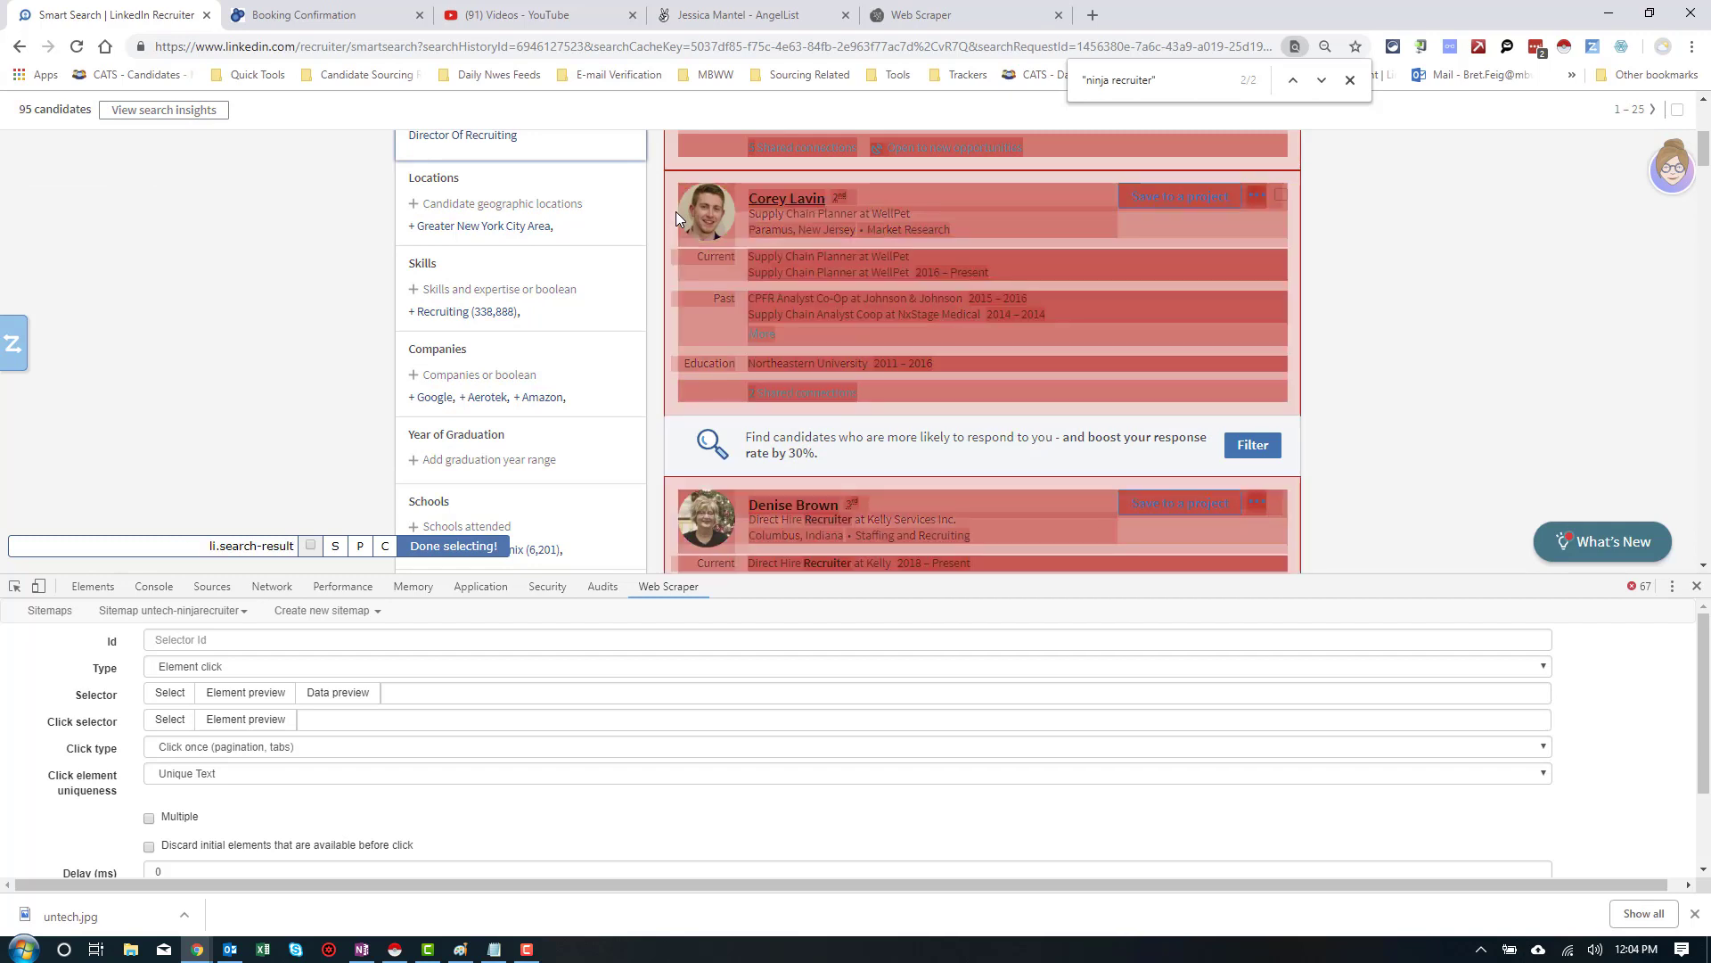
scroll(790, 429, "down", 3)
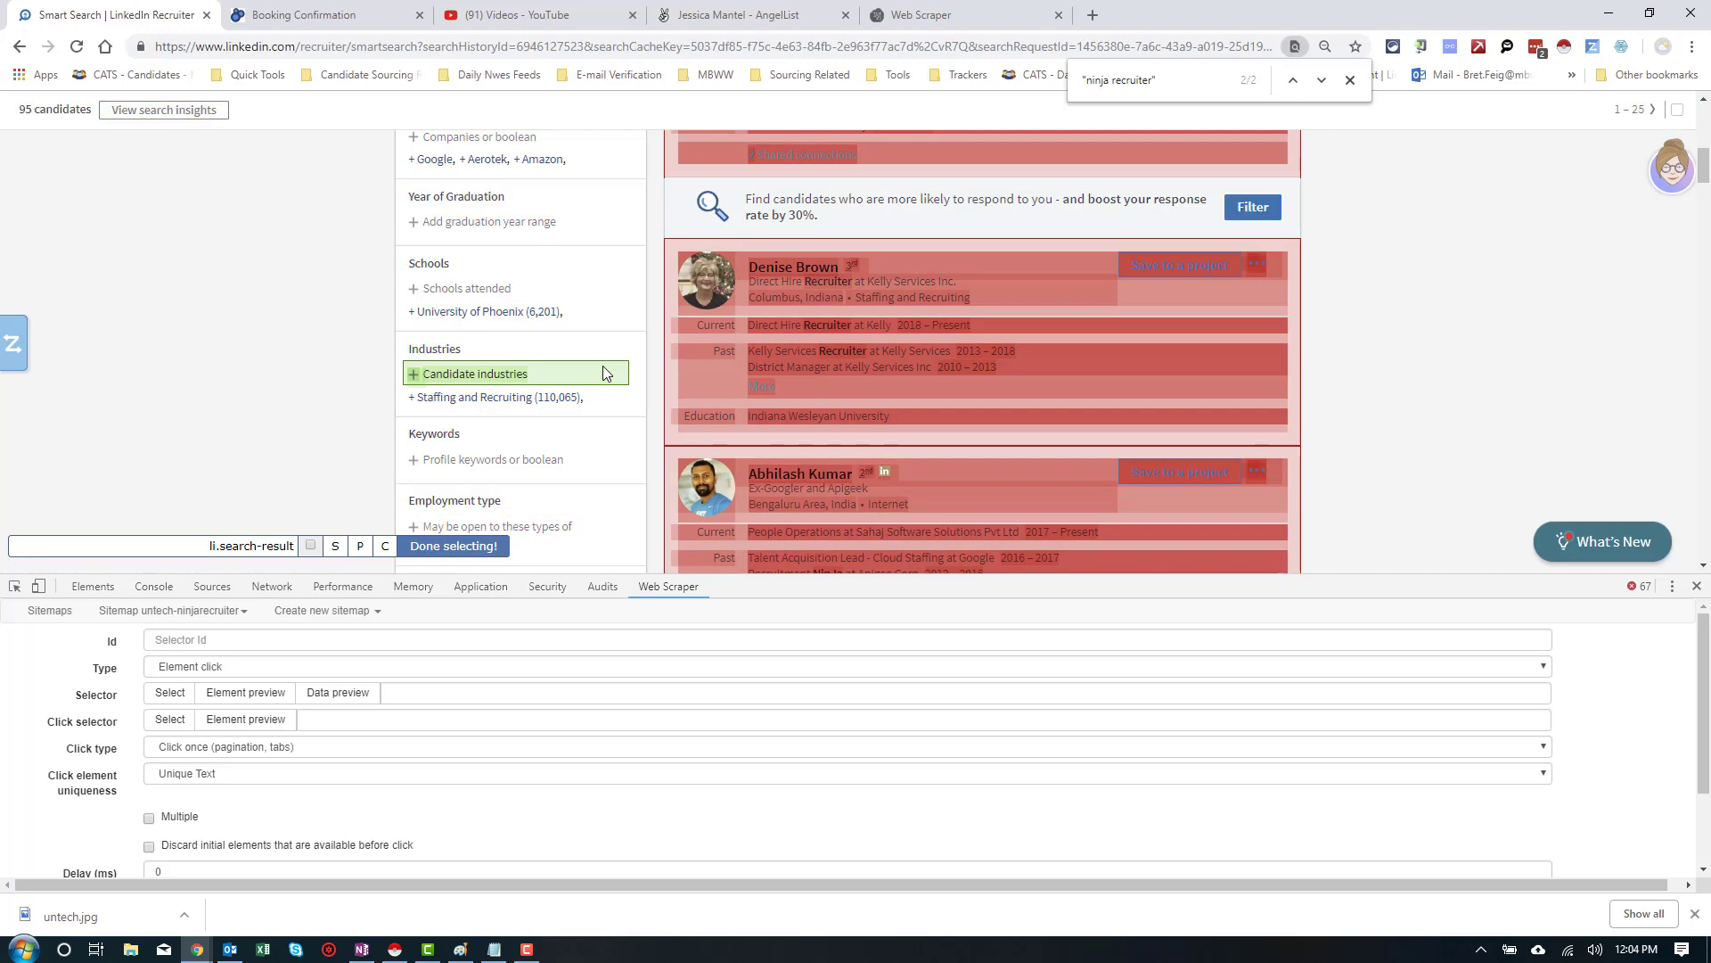
key("ctrl+minus")
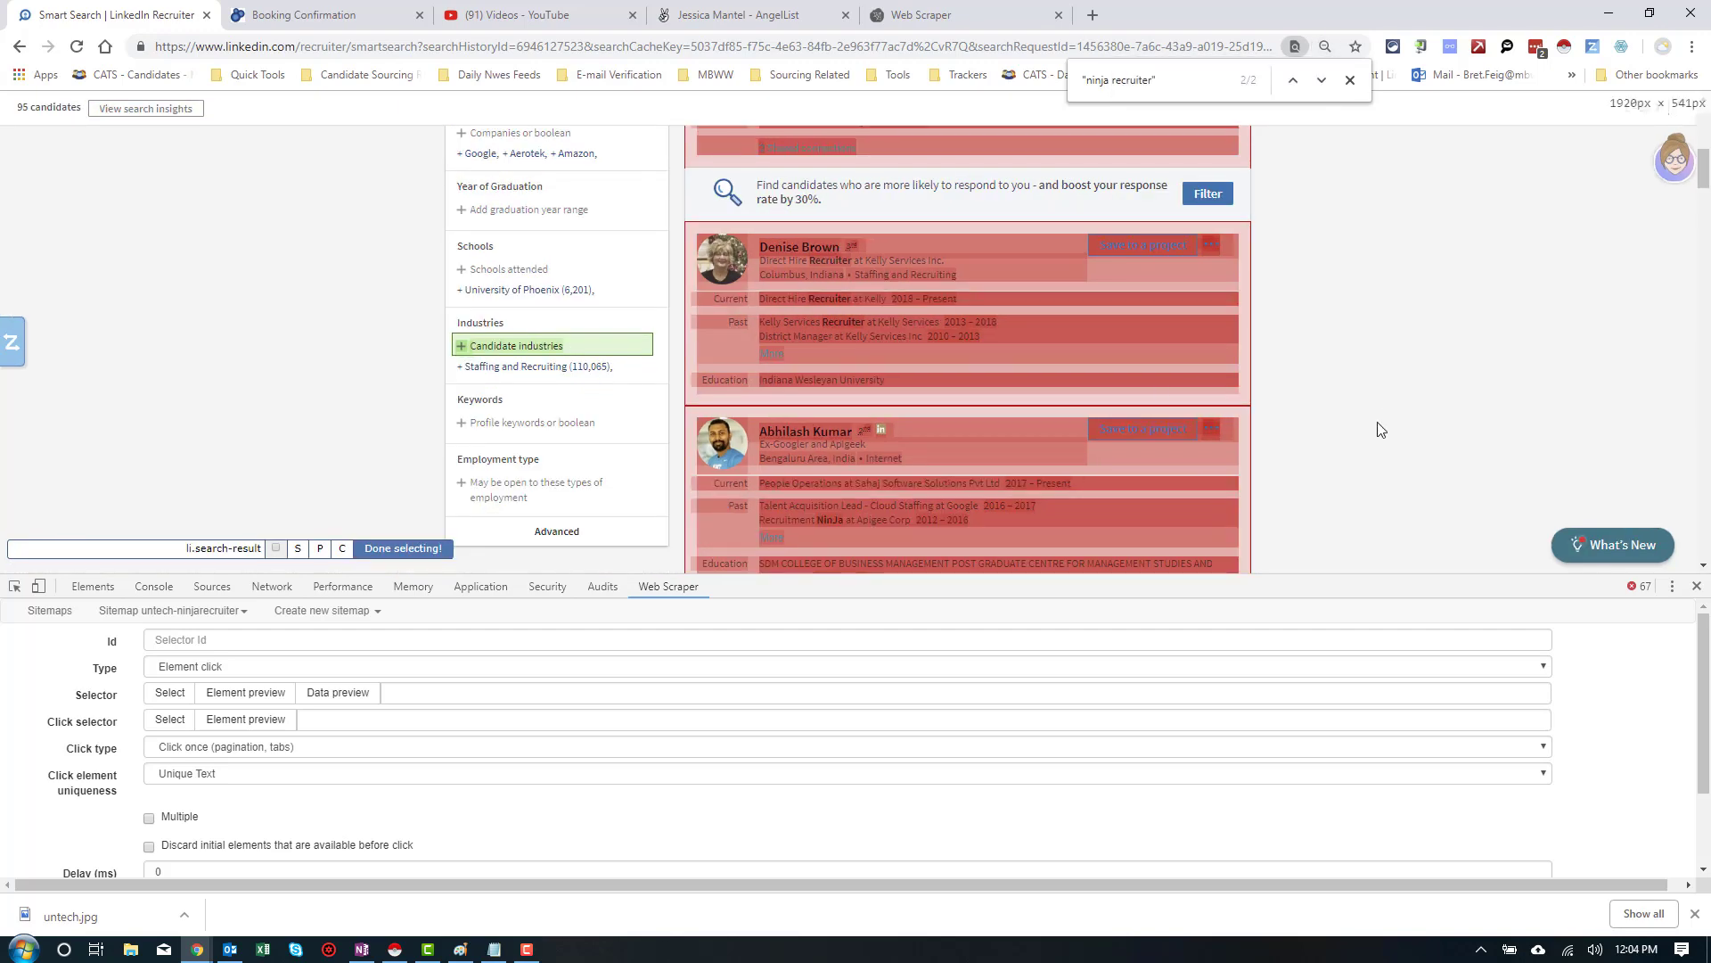
left_click(1380, 431)
scroll(1364, 436, "down", 3)
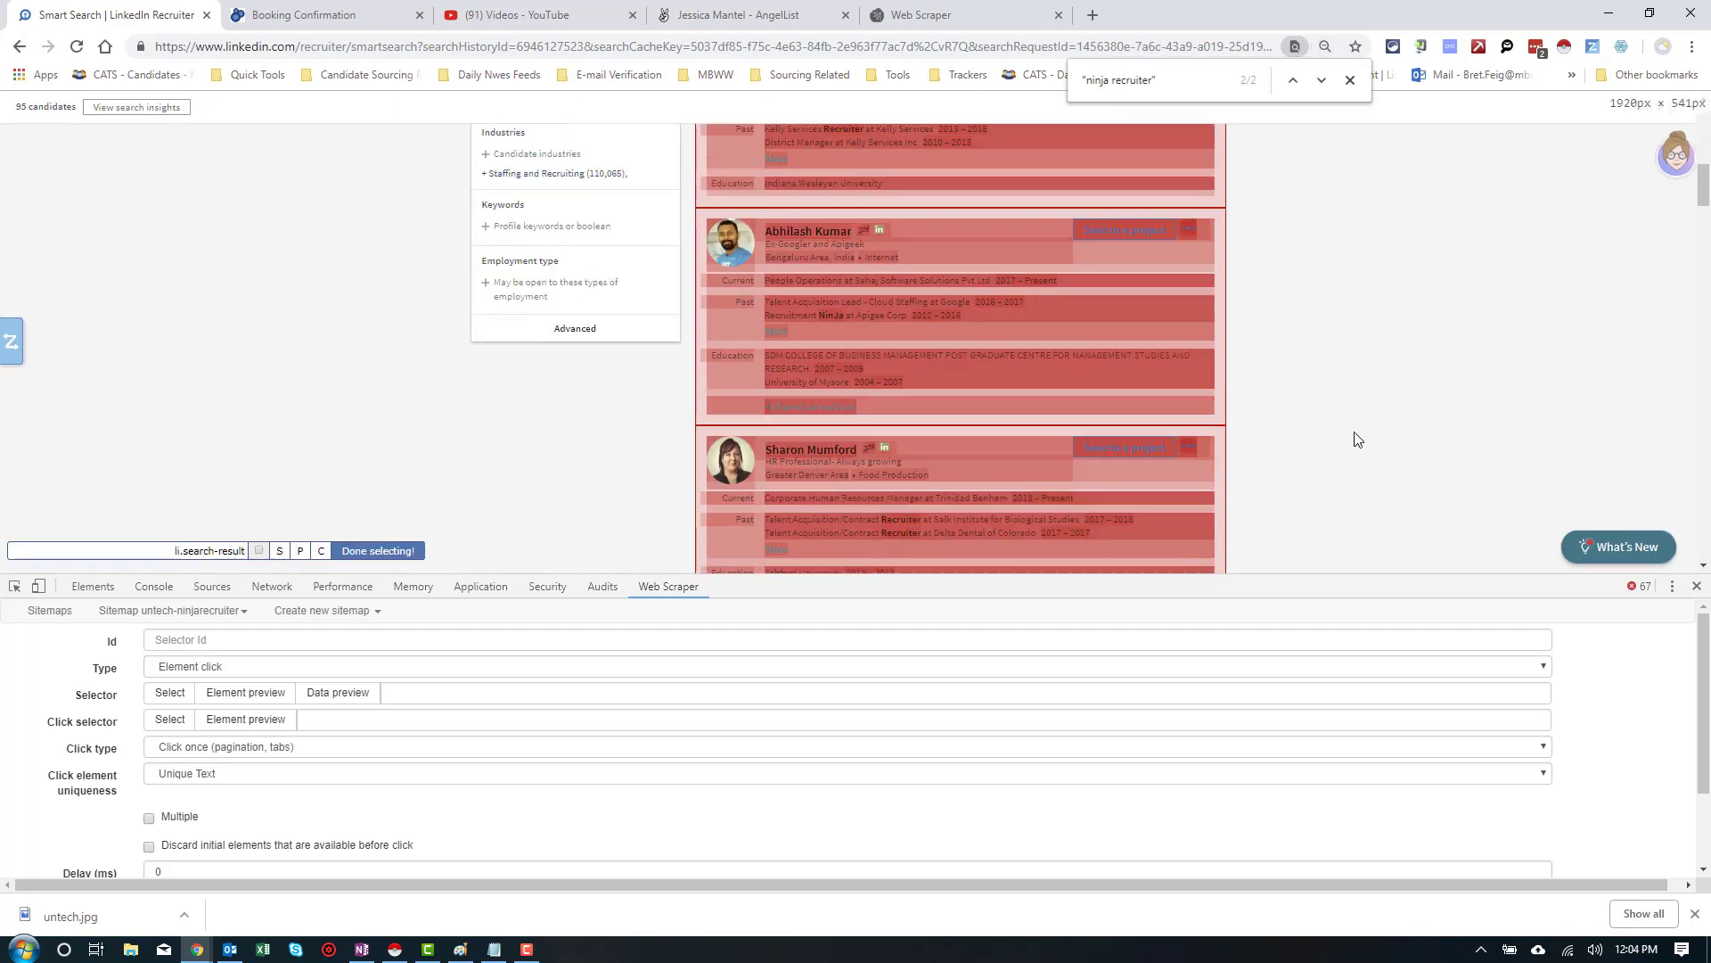
scroll(1356, 438, "down", 5)
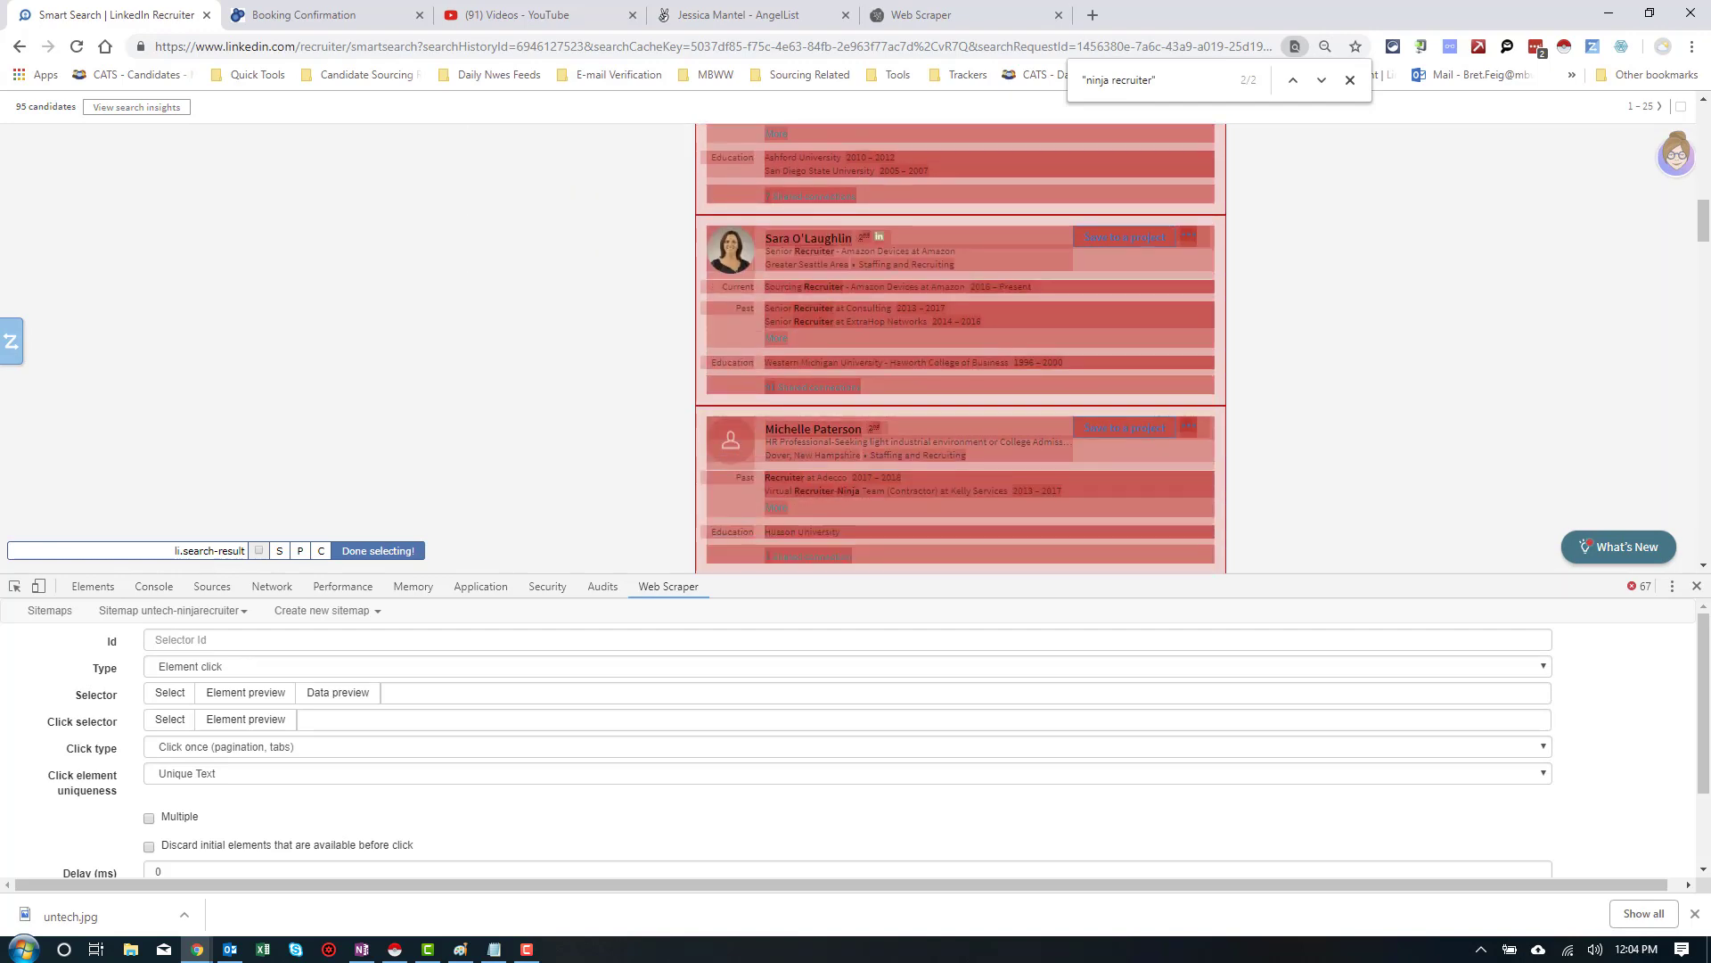
left_click_drag(1703, 223, 1703, 530)
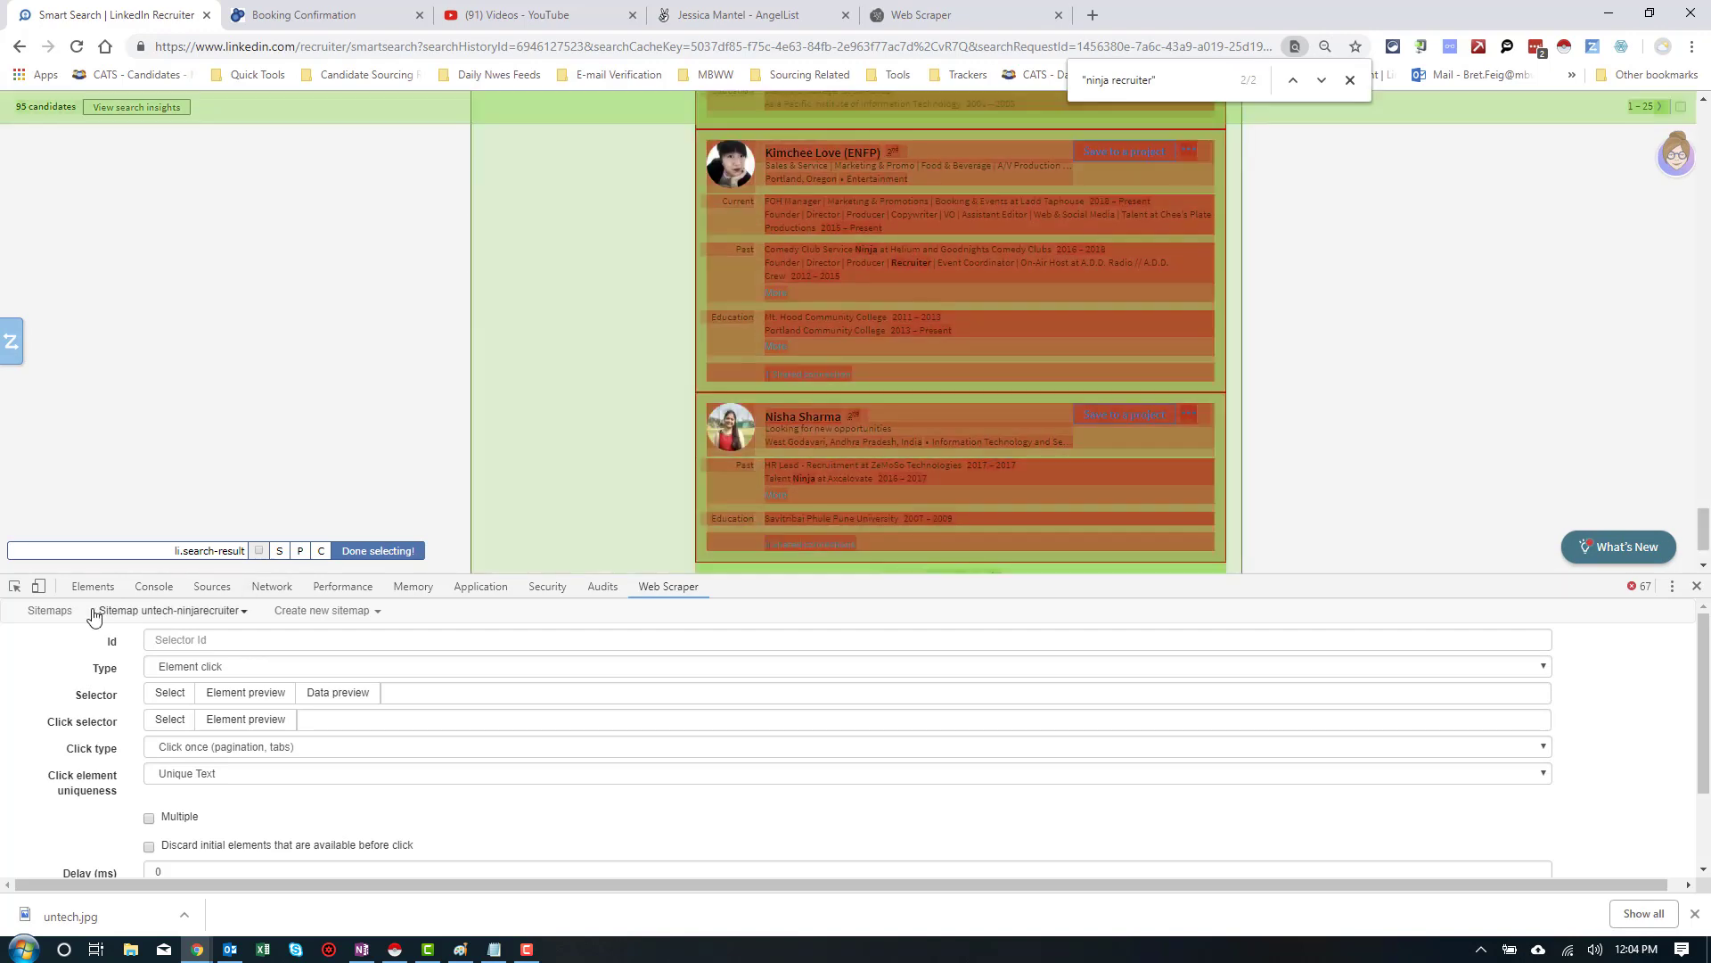
left_click(373, 552)
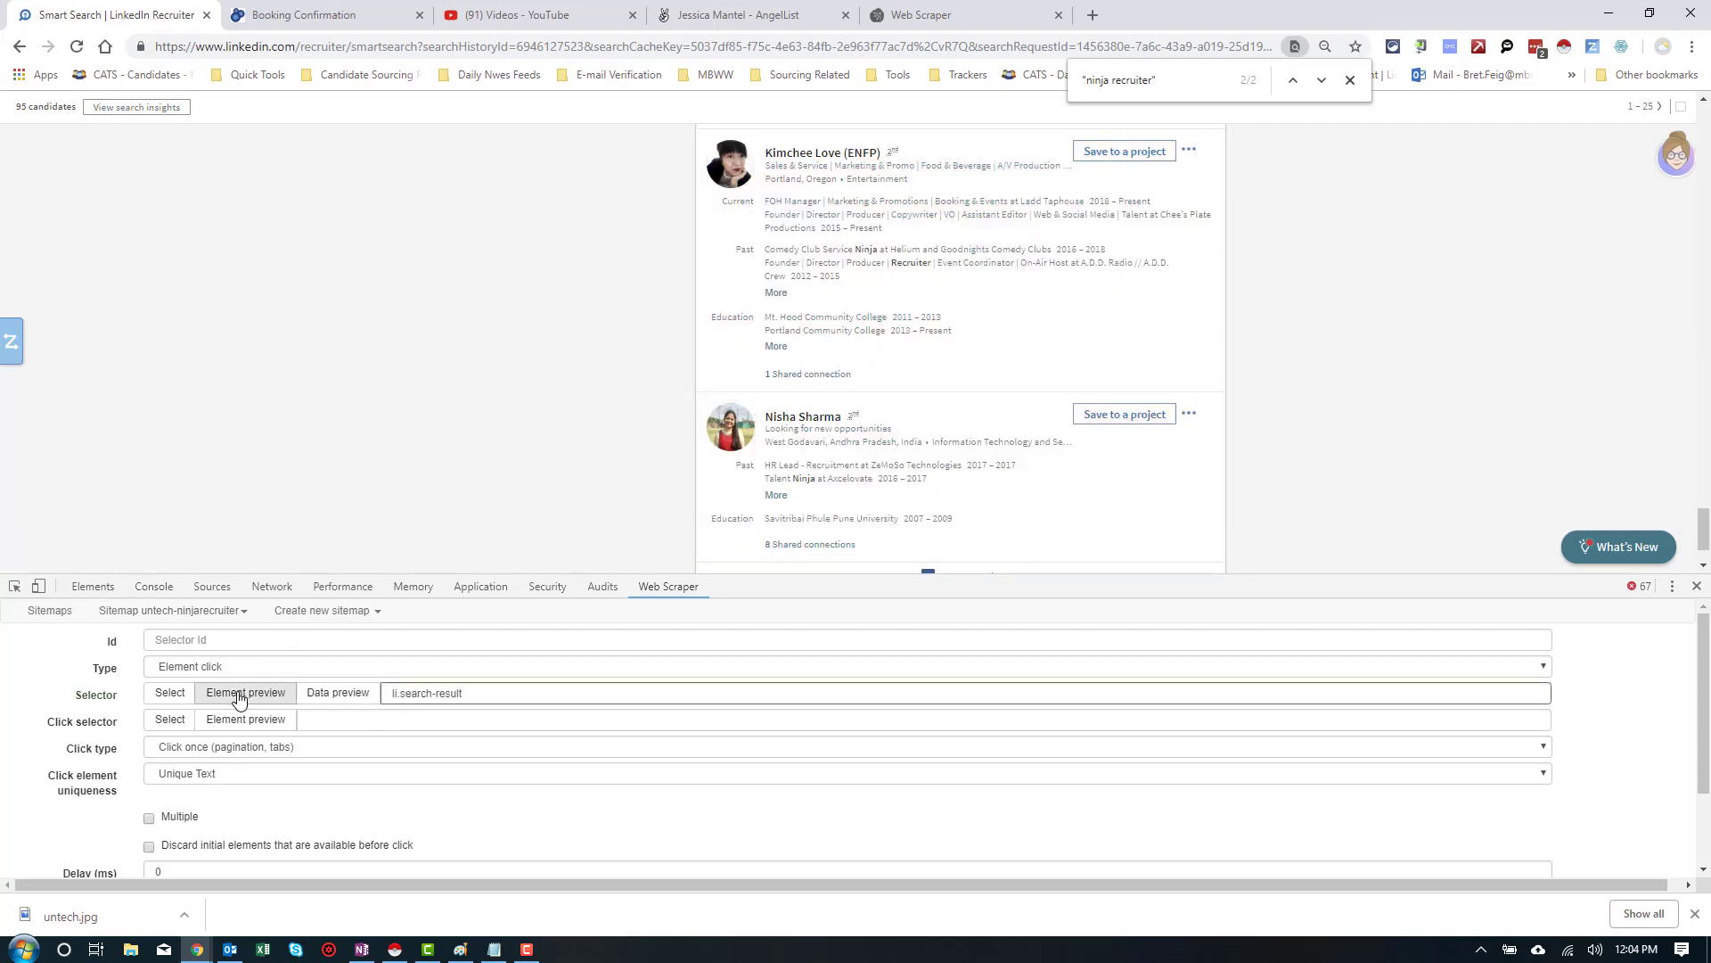
Pick the next-page arrow so the click selector reads li.next svg.artdeco-icon, previewing its match
left_click(239, 696)
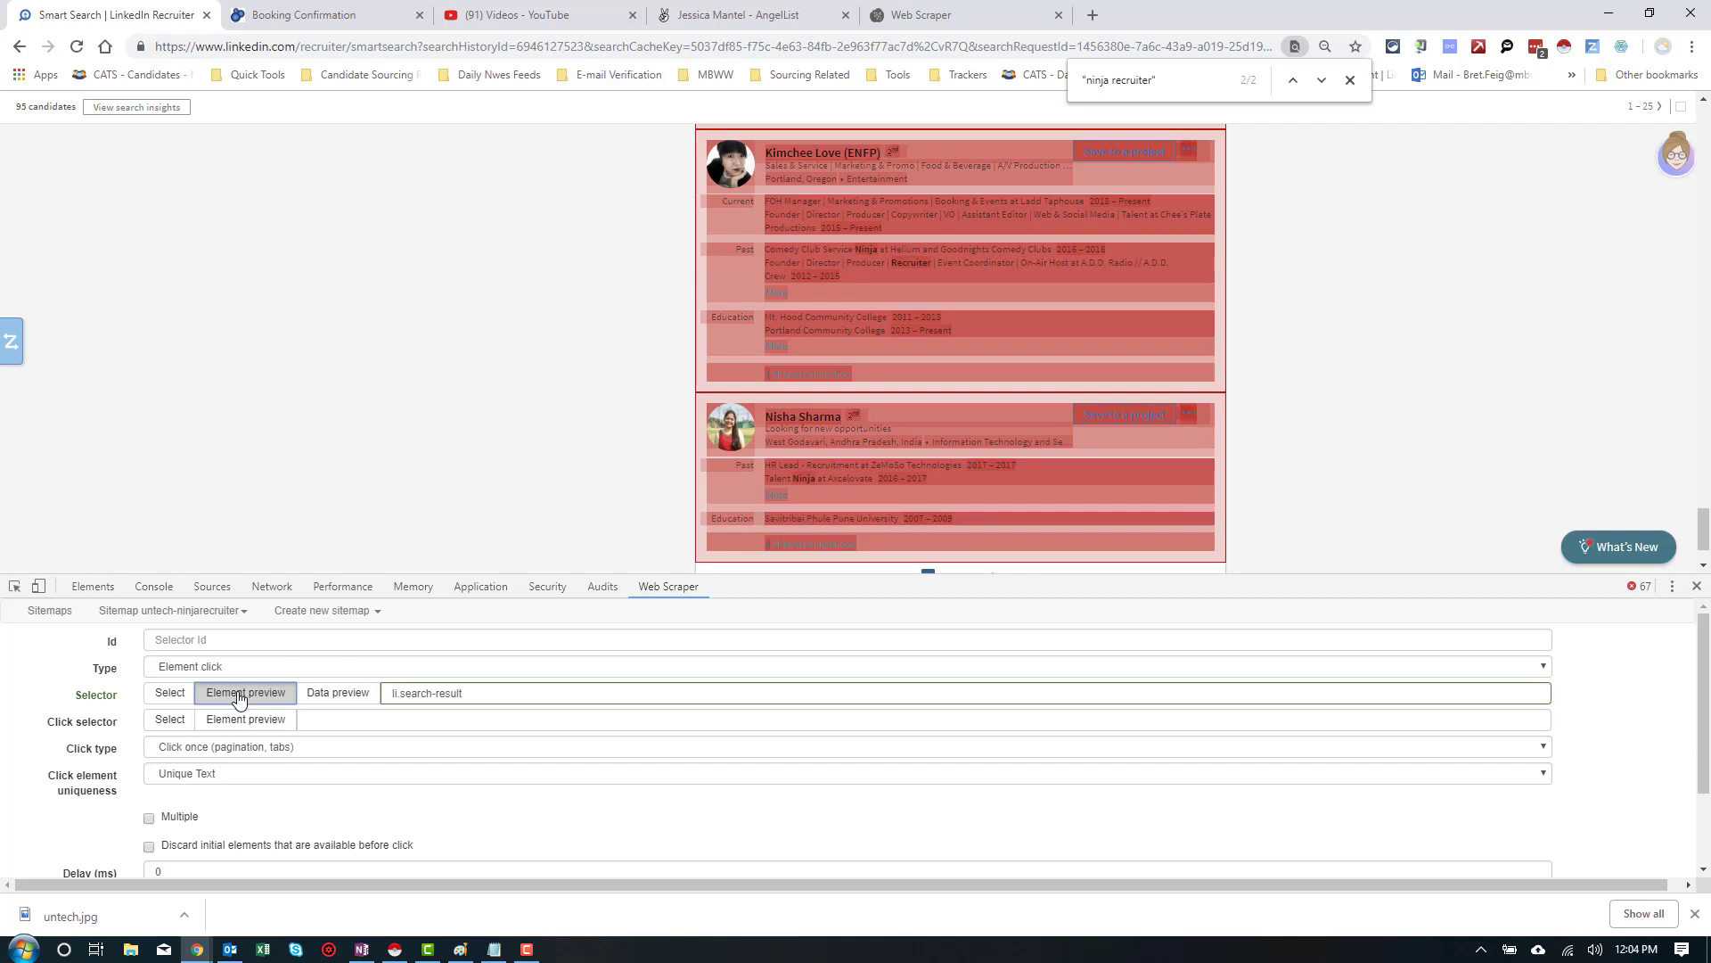
left_click(239, 695)
scroll(438, 477, "down", 1)
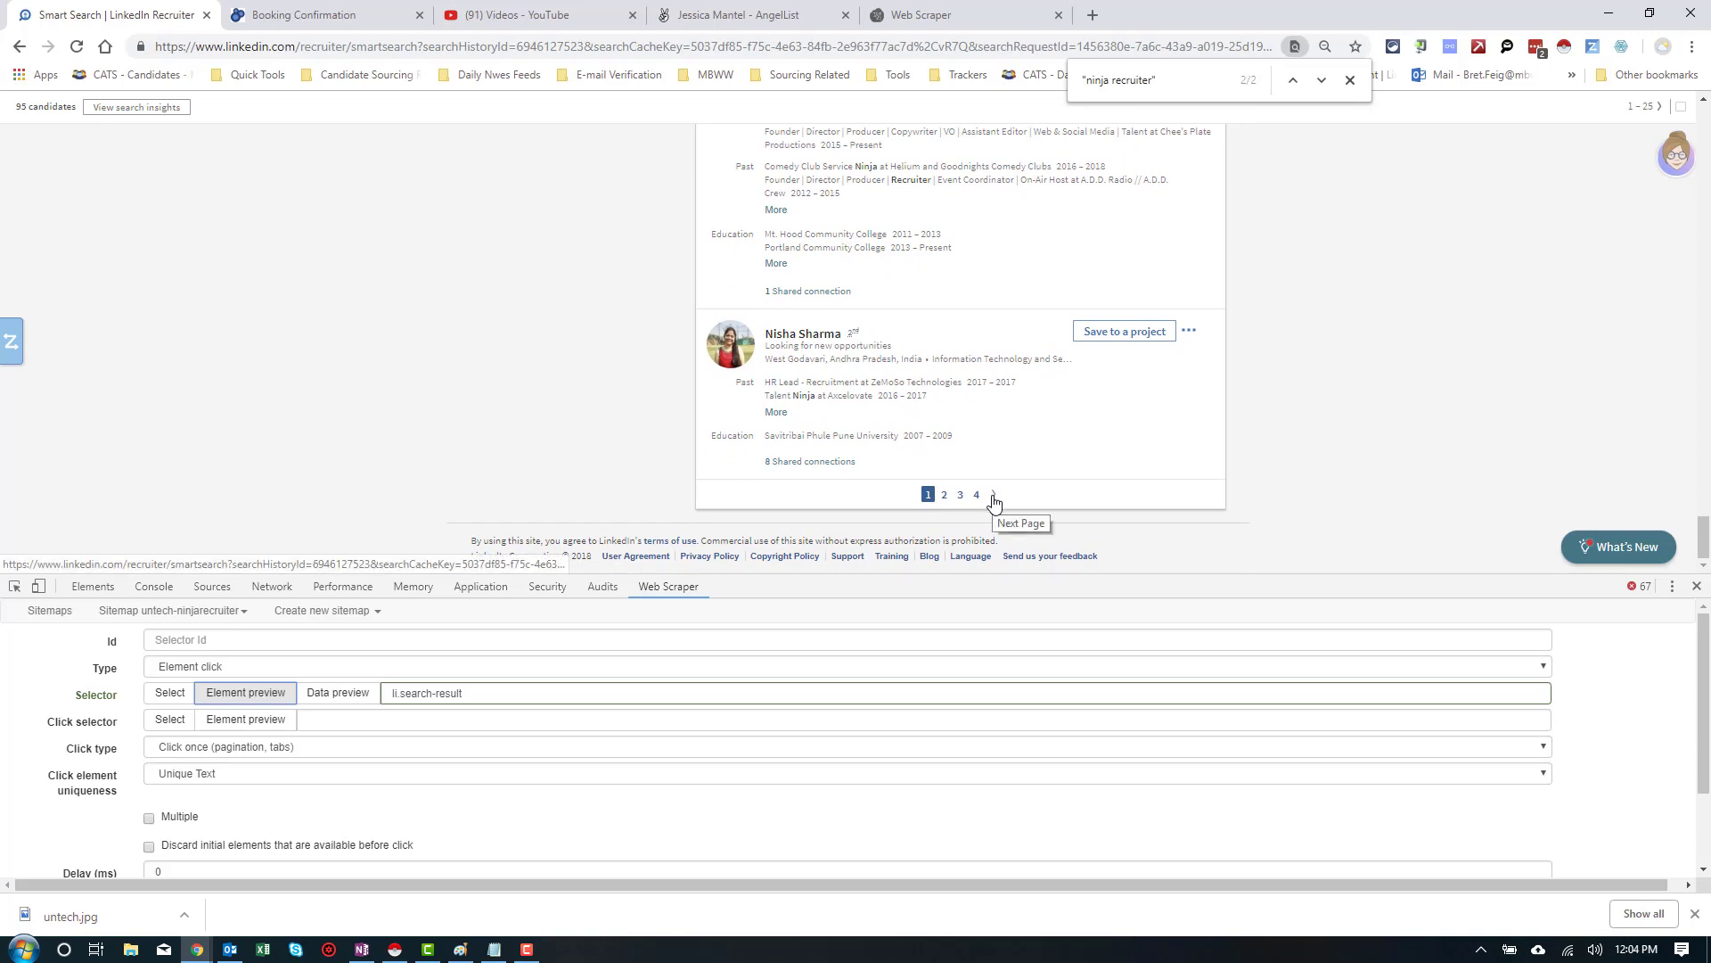
left_click(172, 720)
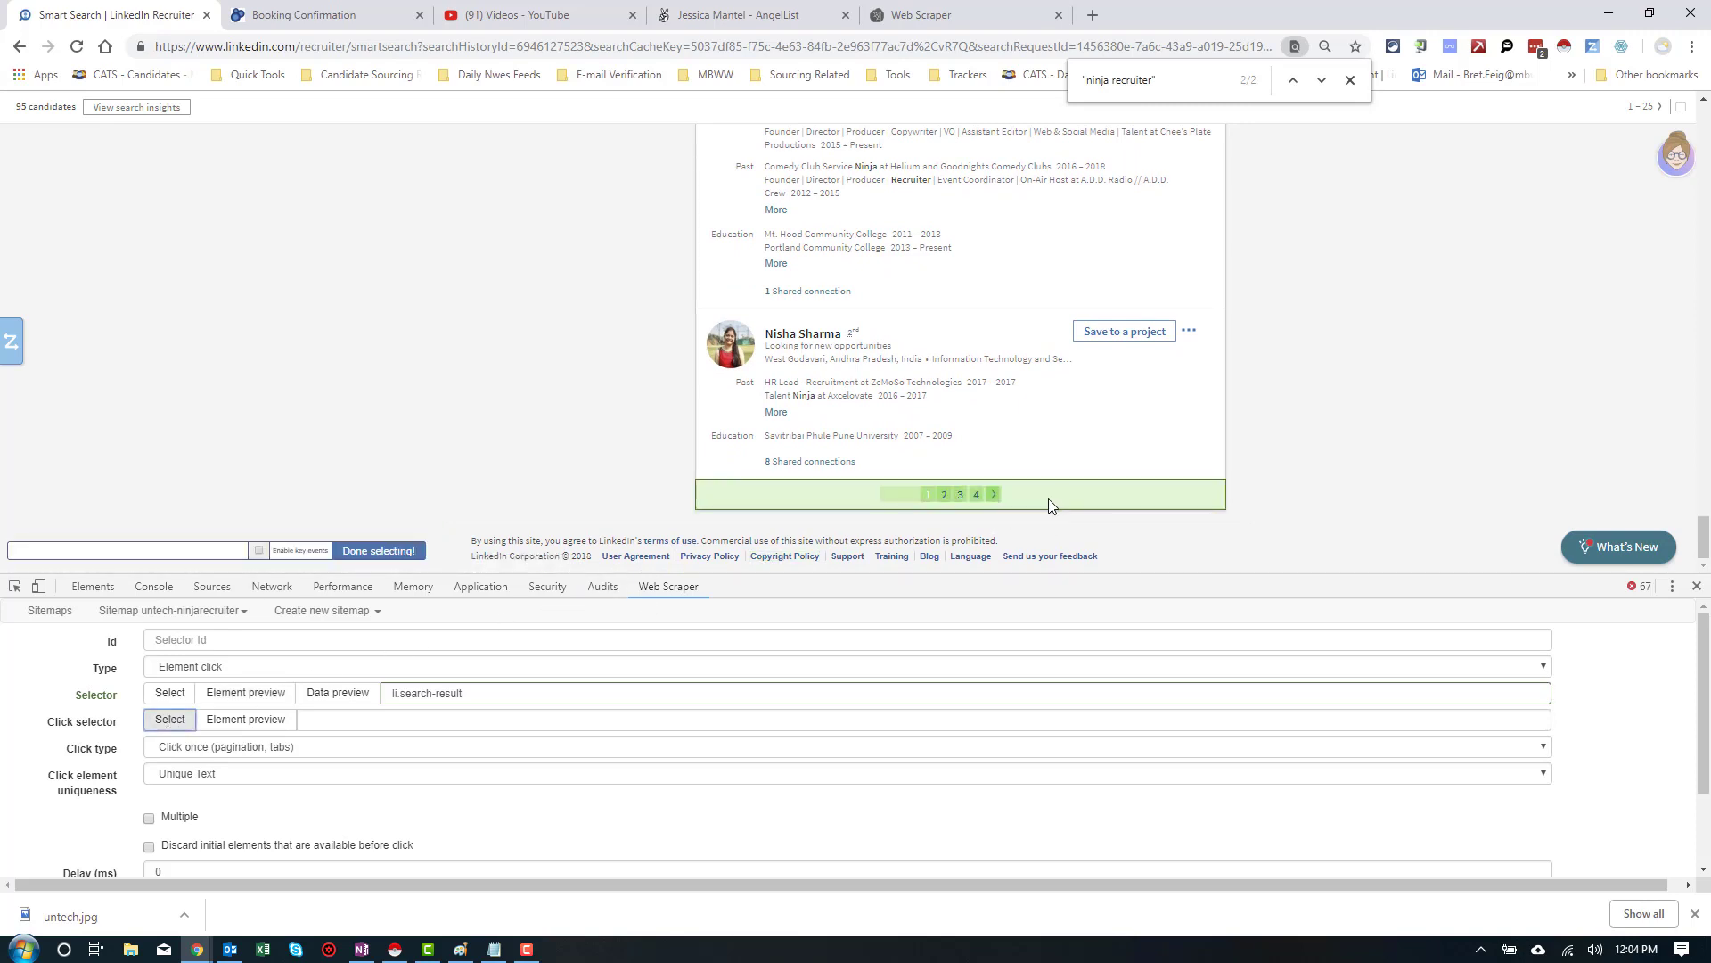
left_click(993, 496)
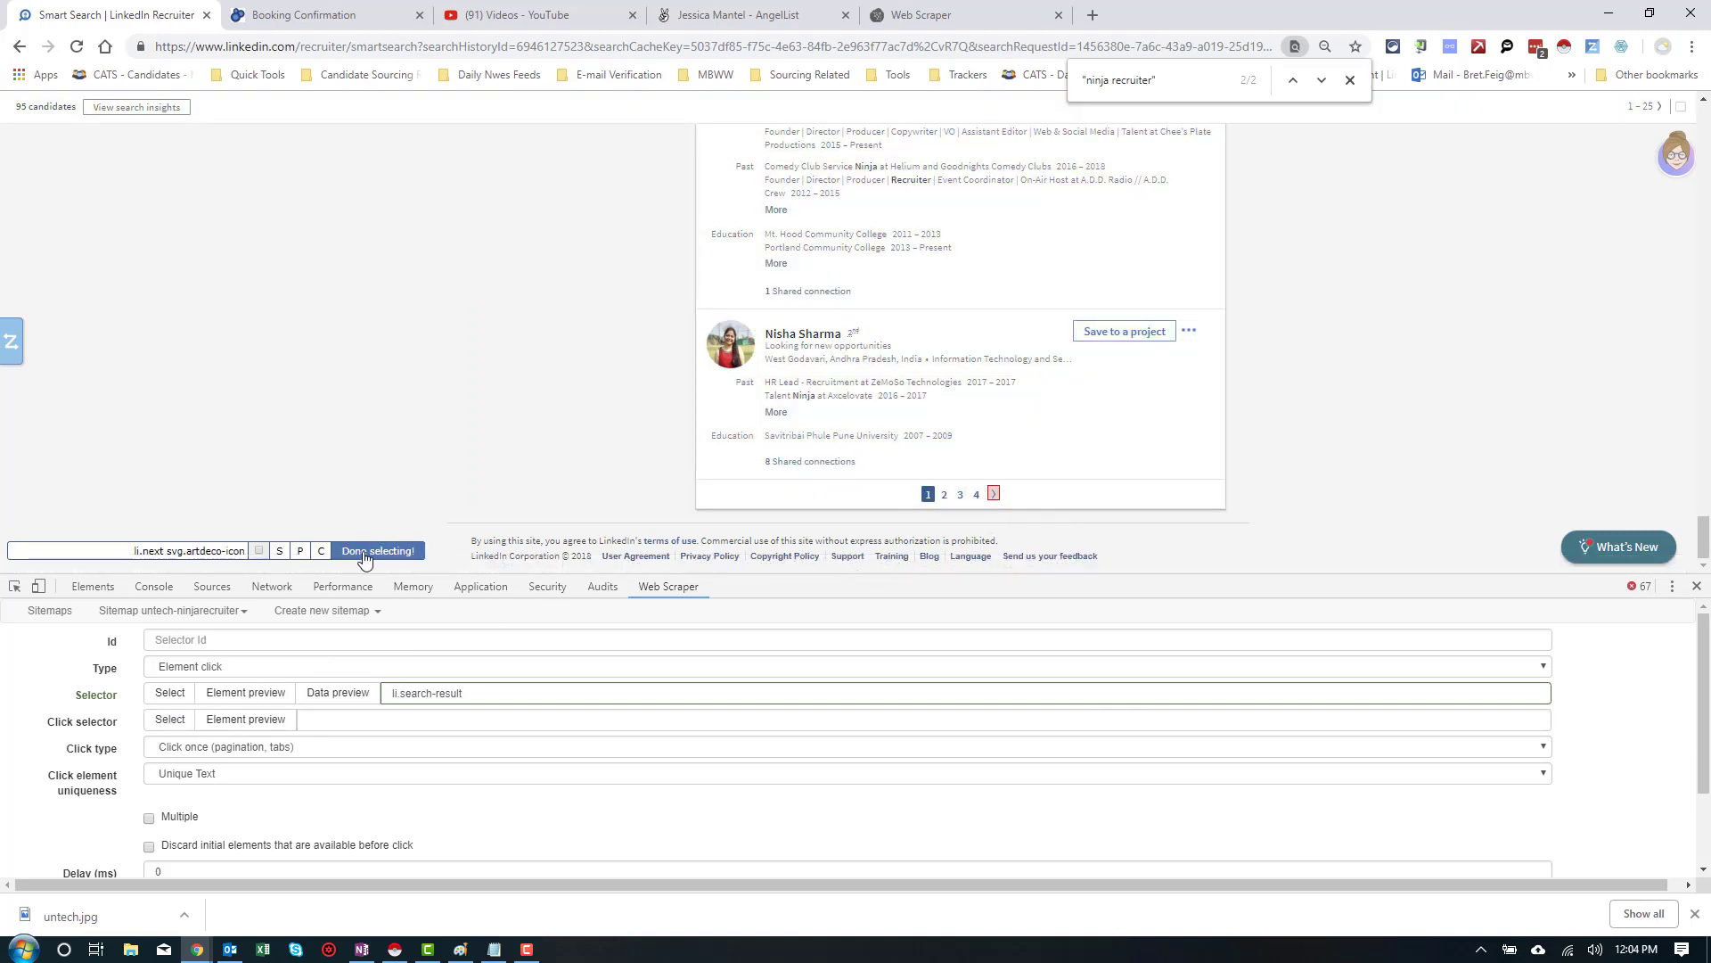
left_click(365, 553)
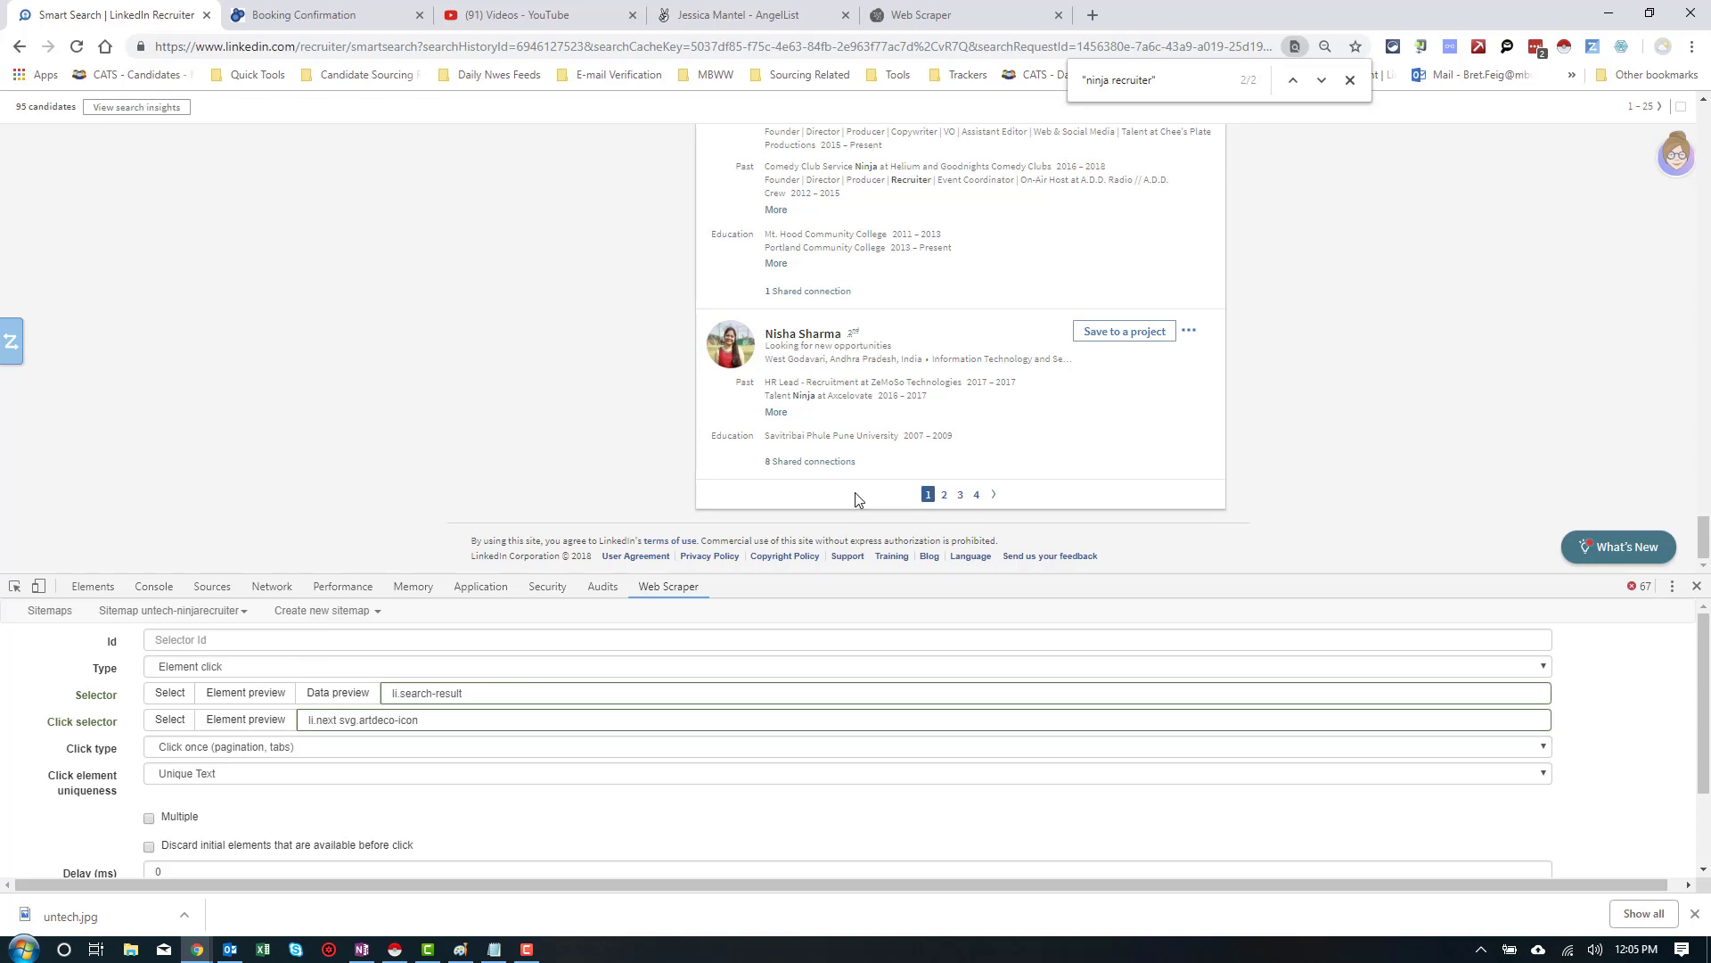
left_click(229, 722)
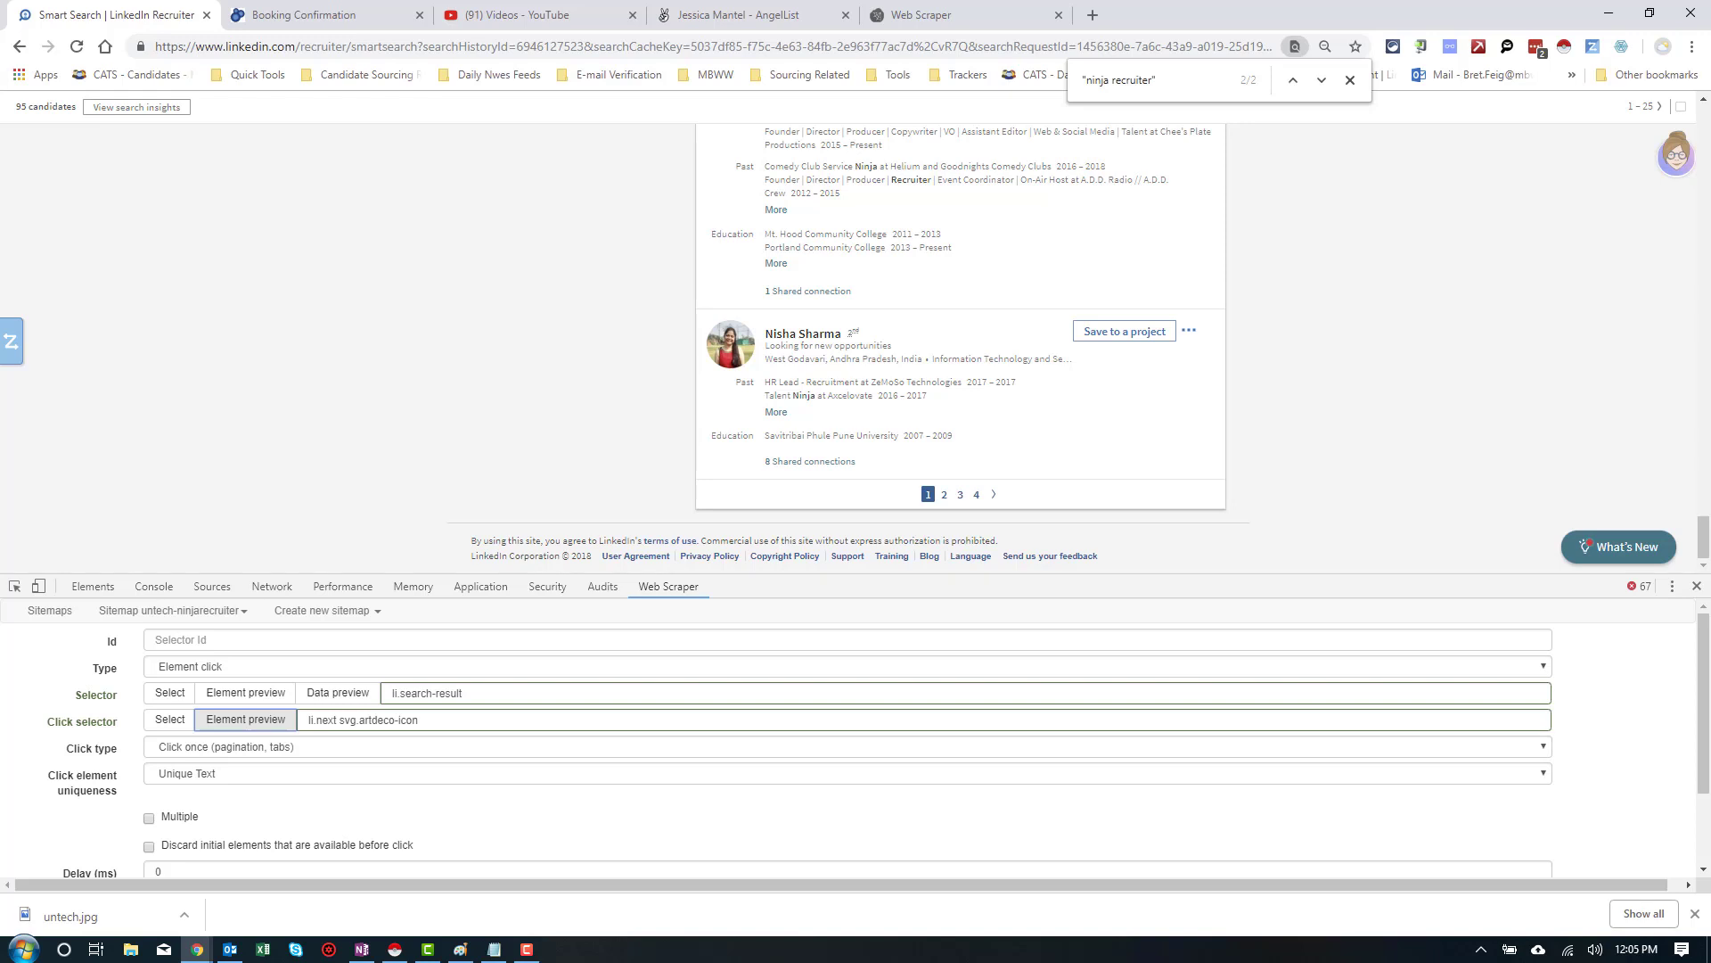
Start a new Data Miner recipe and test the pasted next-page click selector as its navigation selector
left_click(1480, 46)
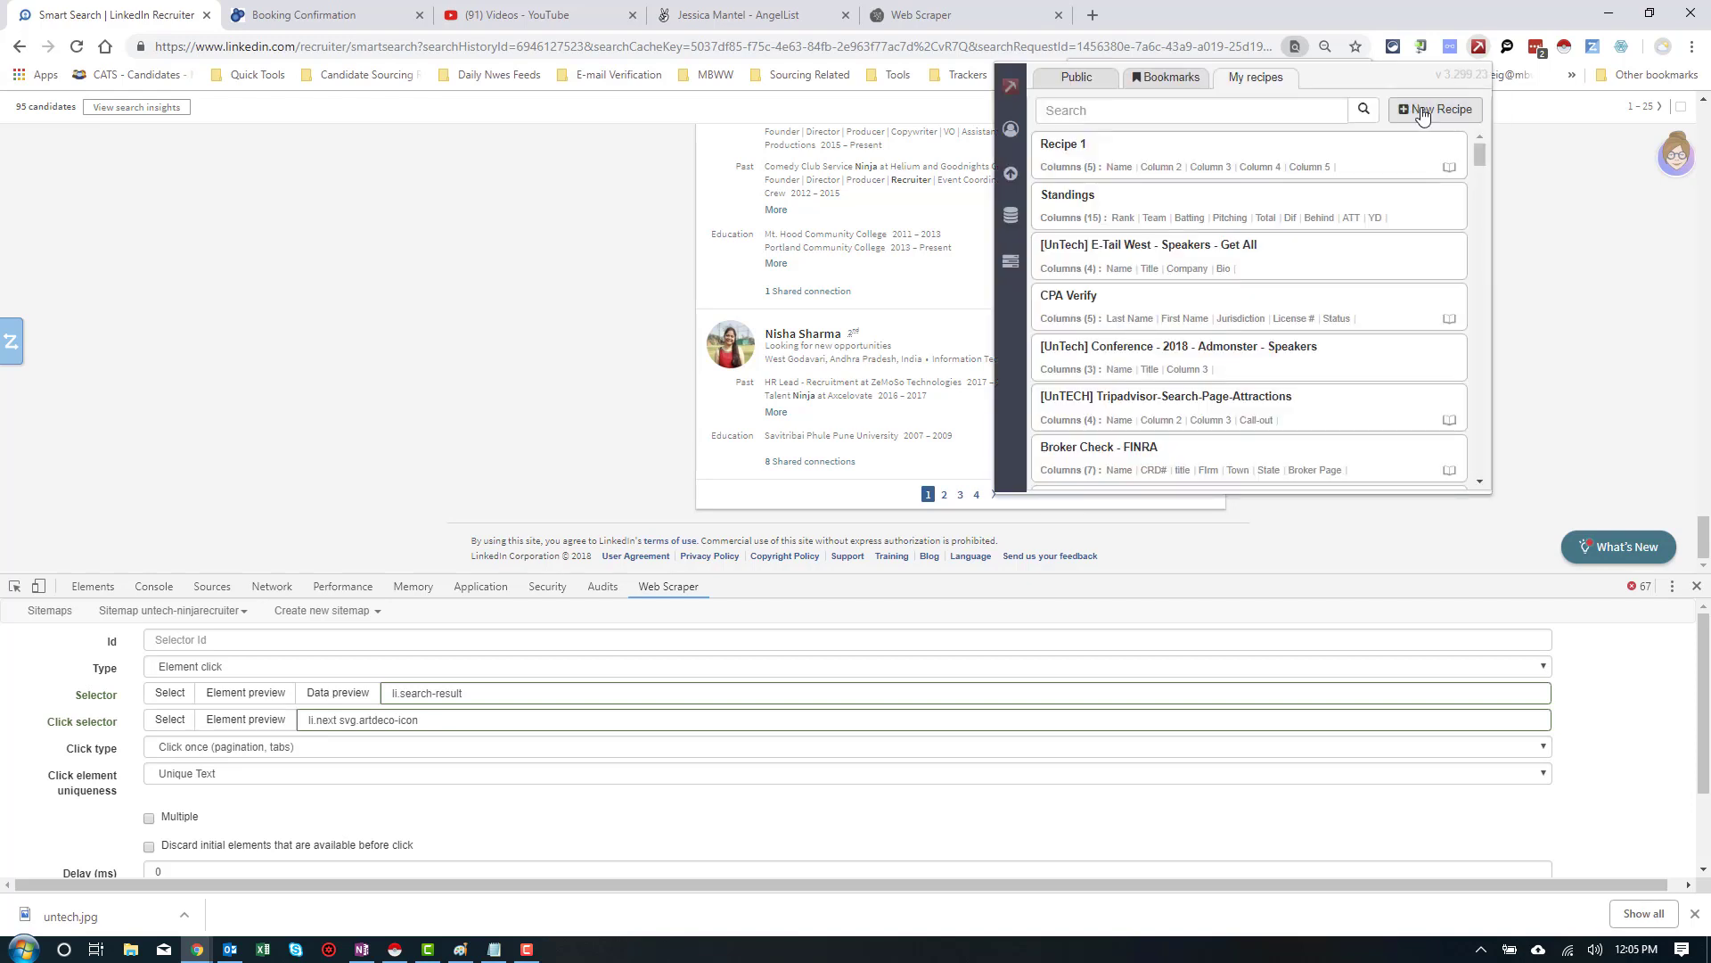
left_click(1423, 111)
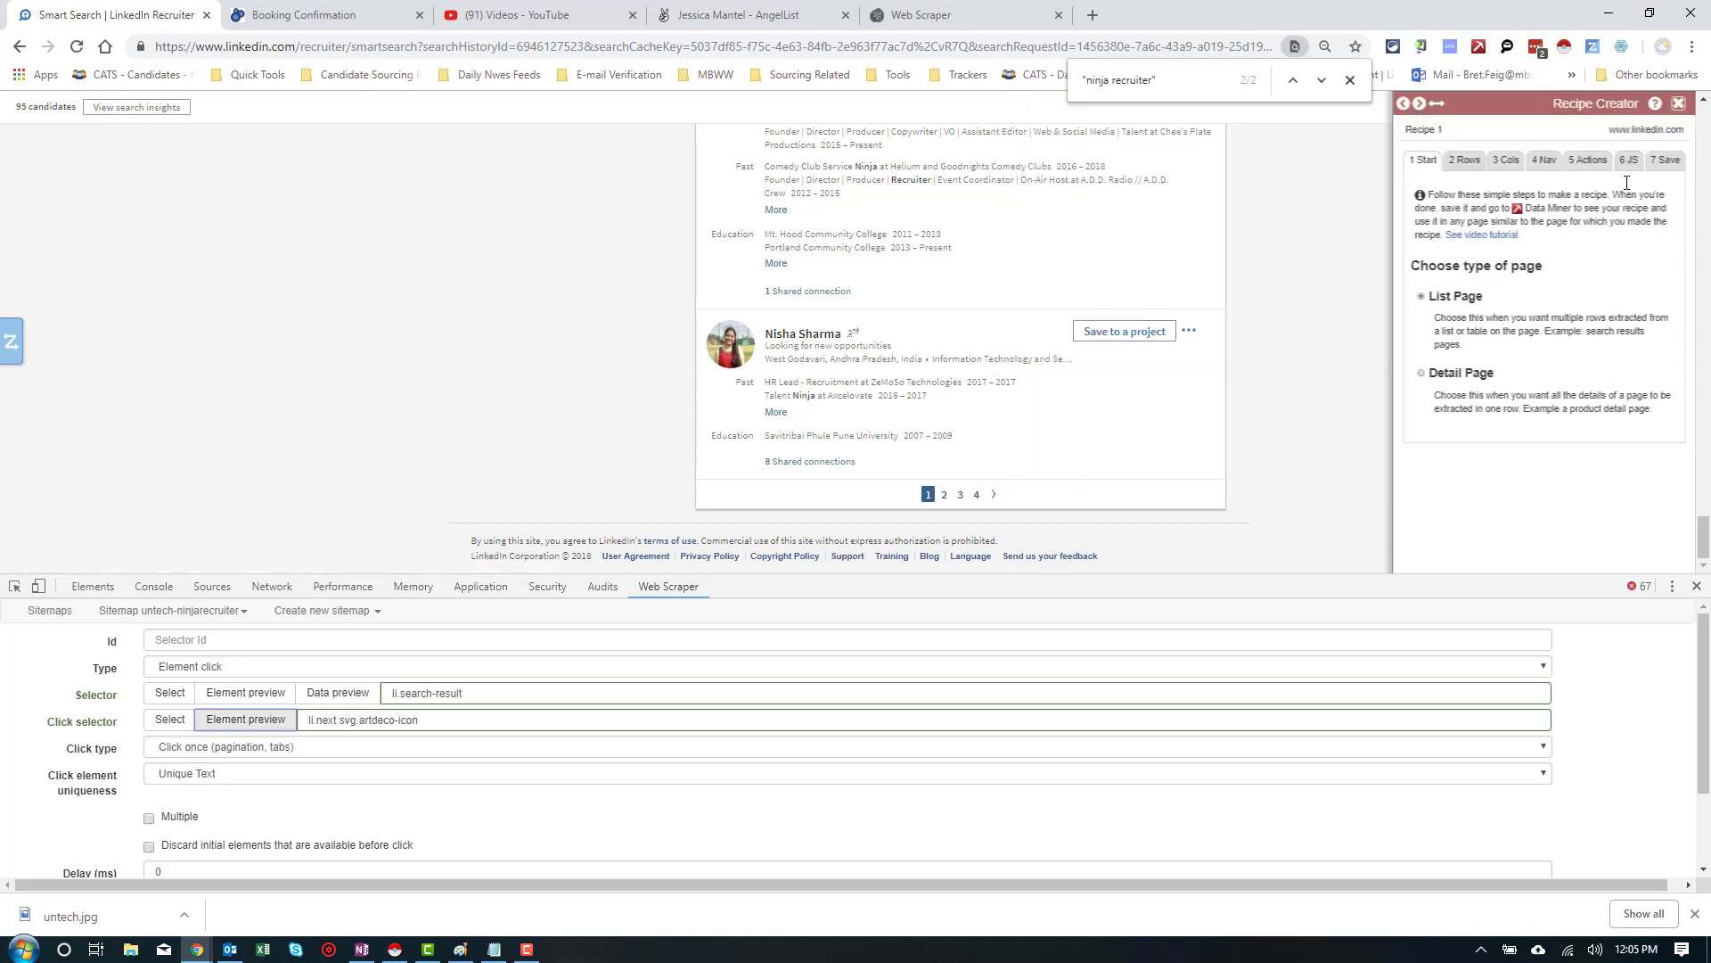
left_click(1555, 163)
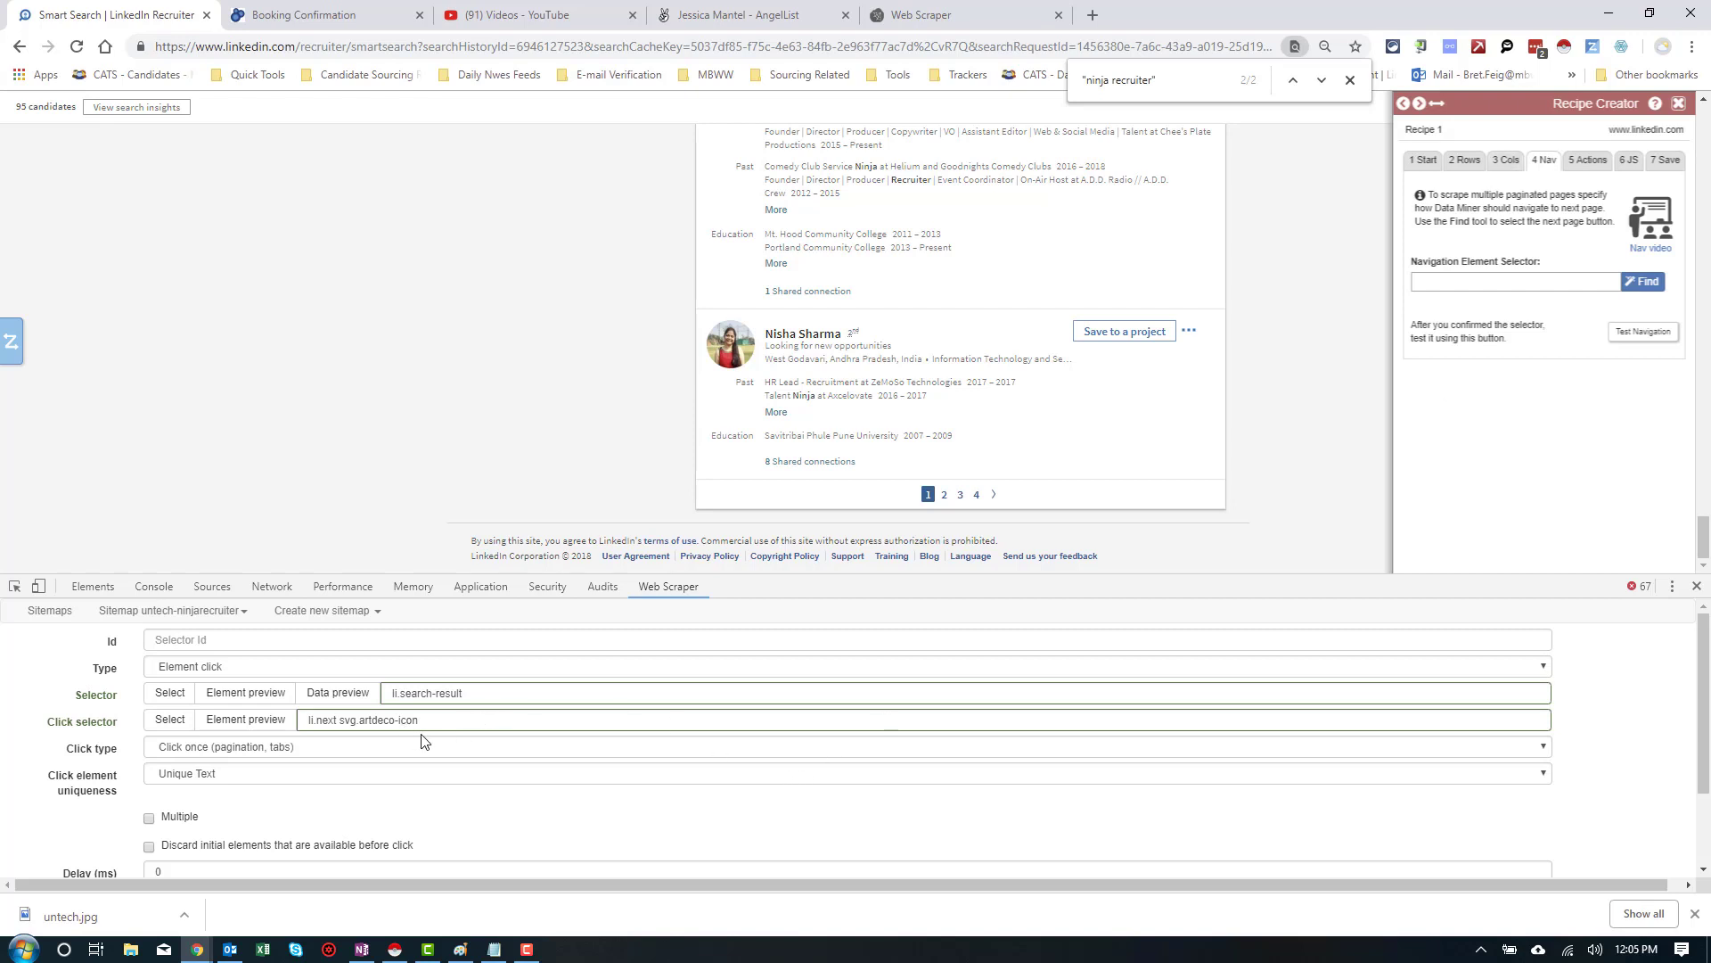
left_click_drag(424, 717, 302, 719)
key("ctrl+c")
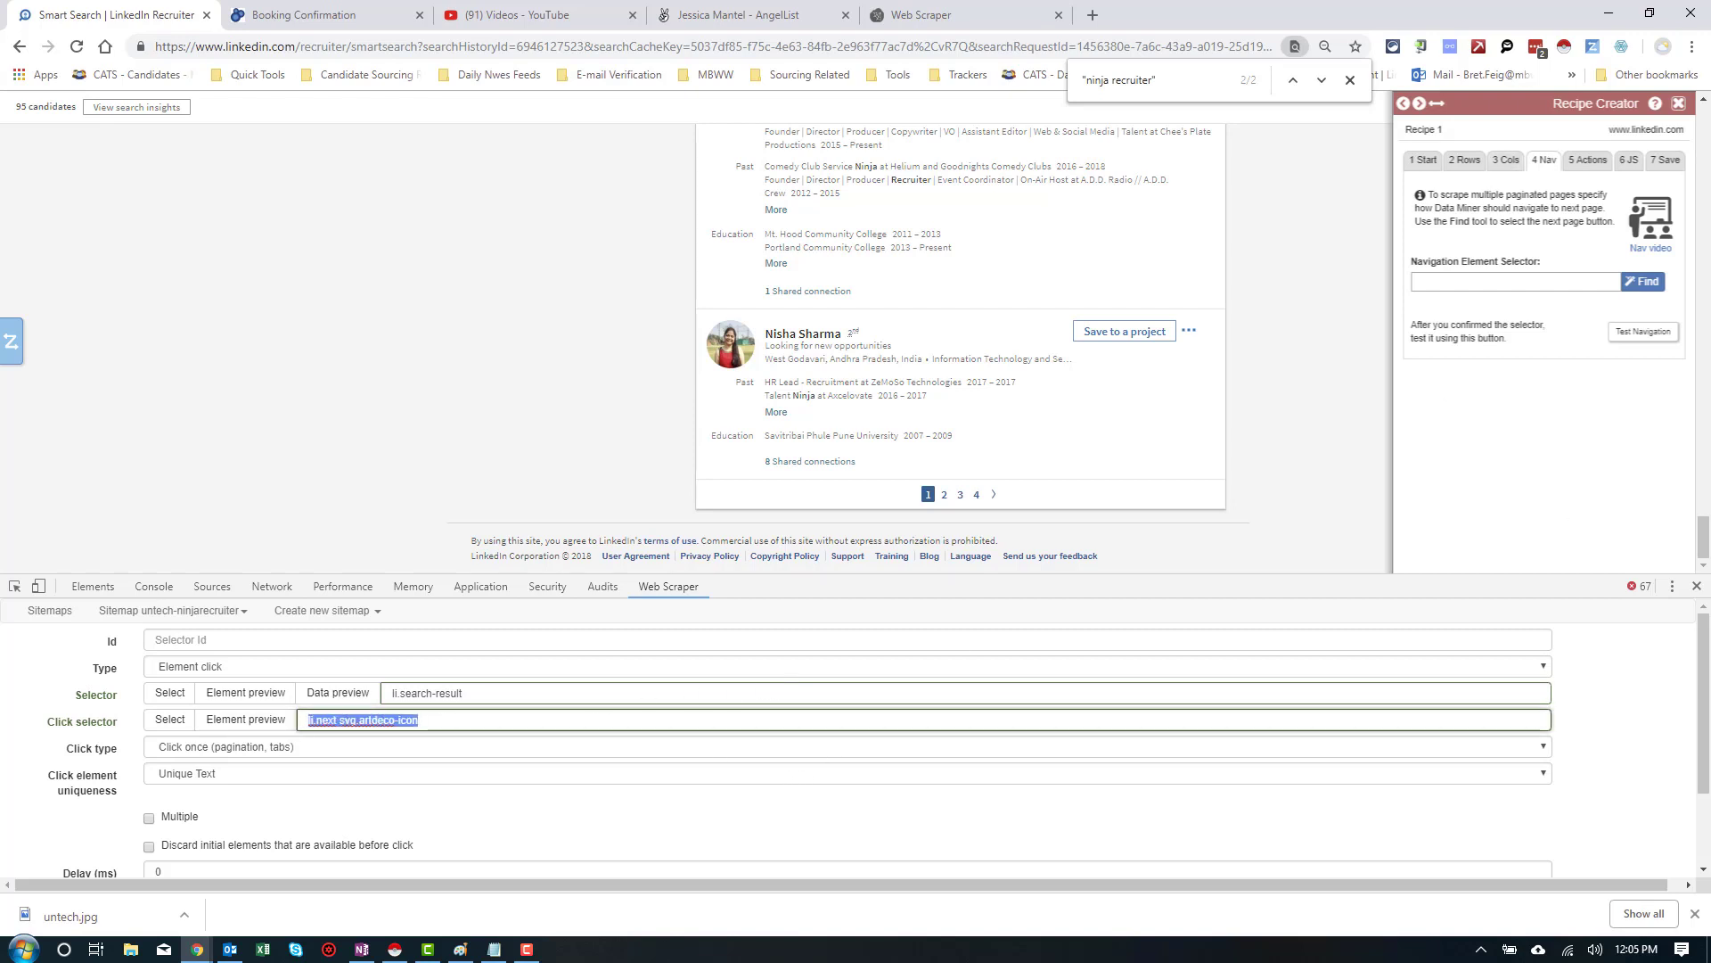
left_click(1424, 285)
key("ctrl+v")
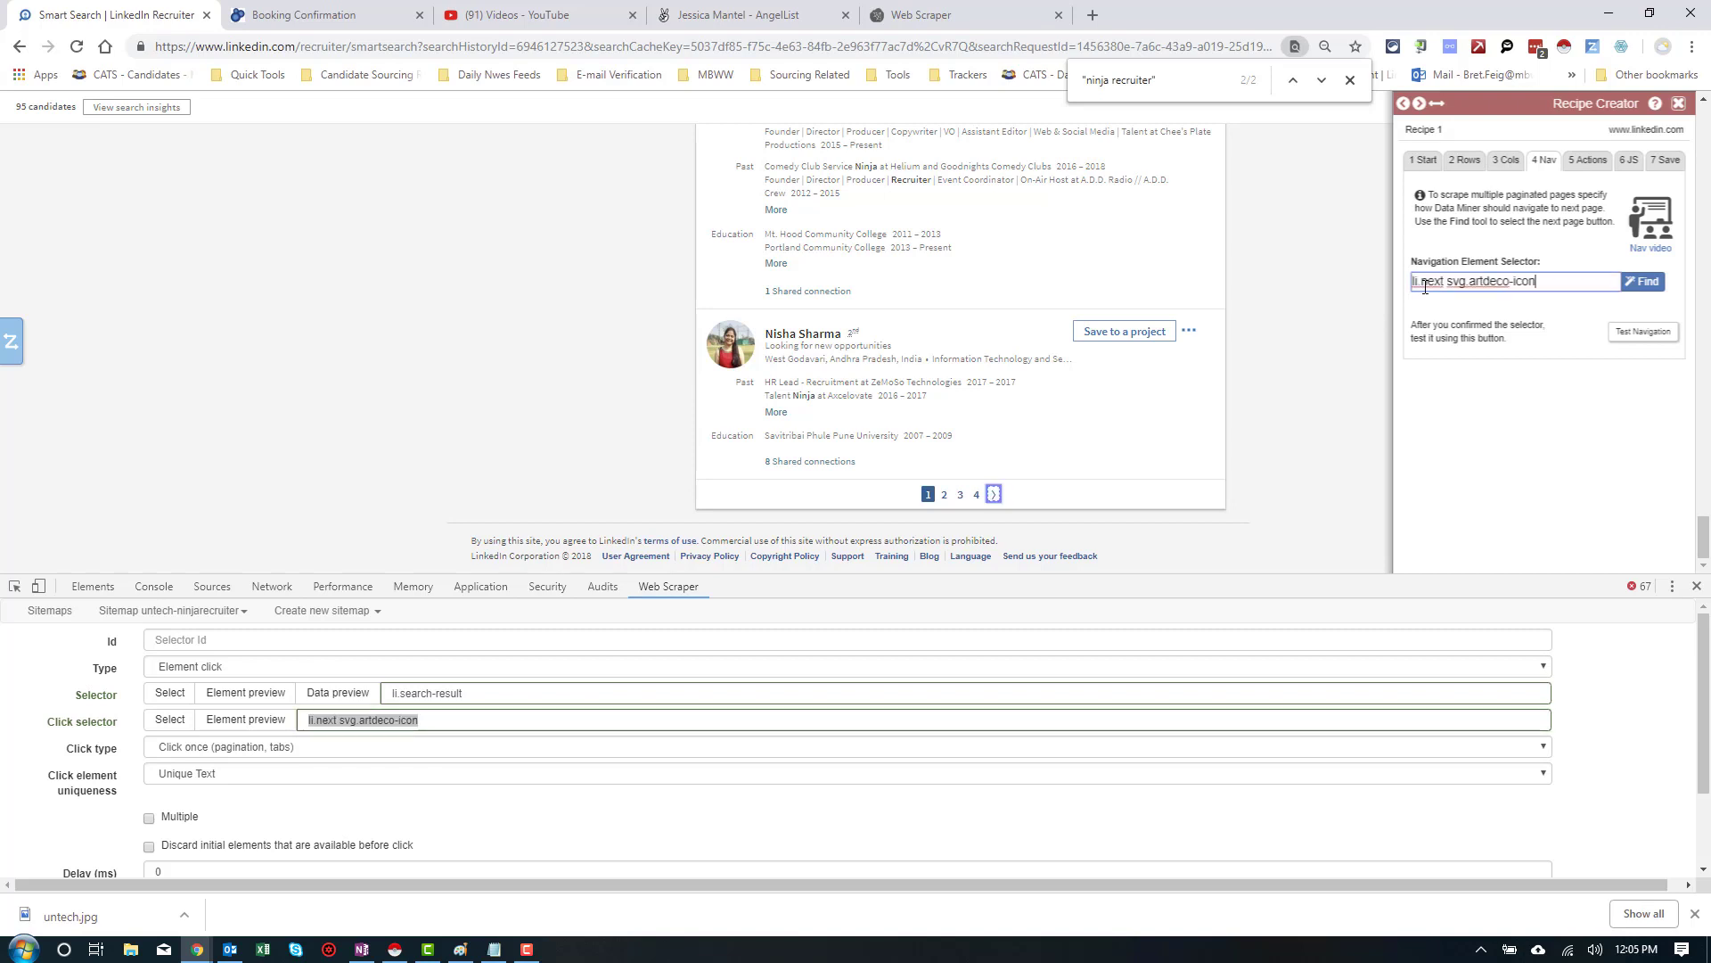
left_click(1634, 347)
left_click(1634, 348)
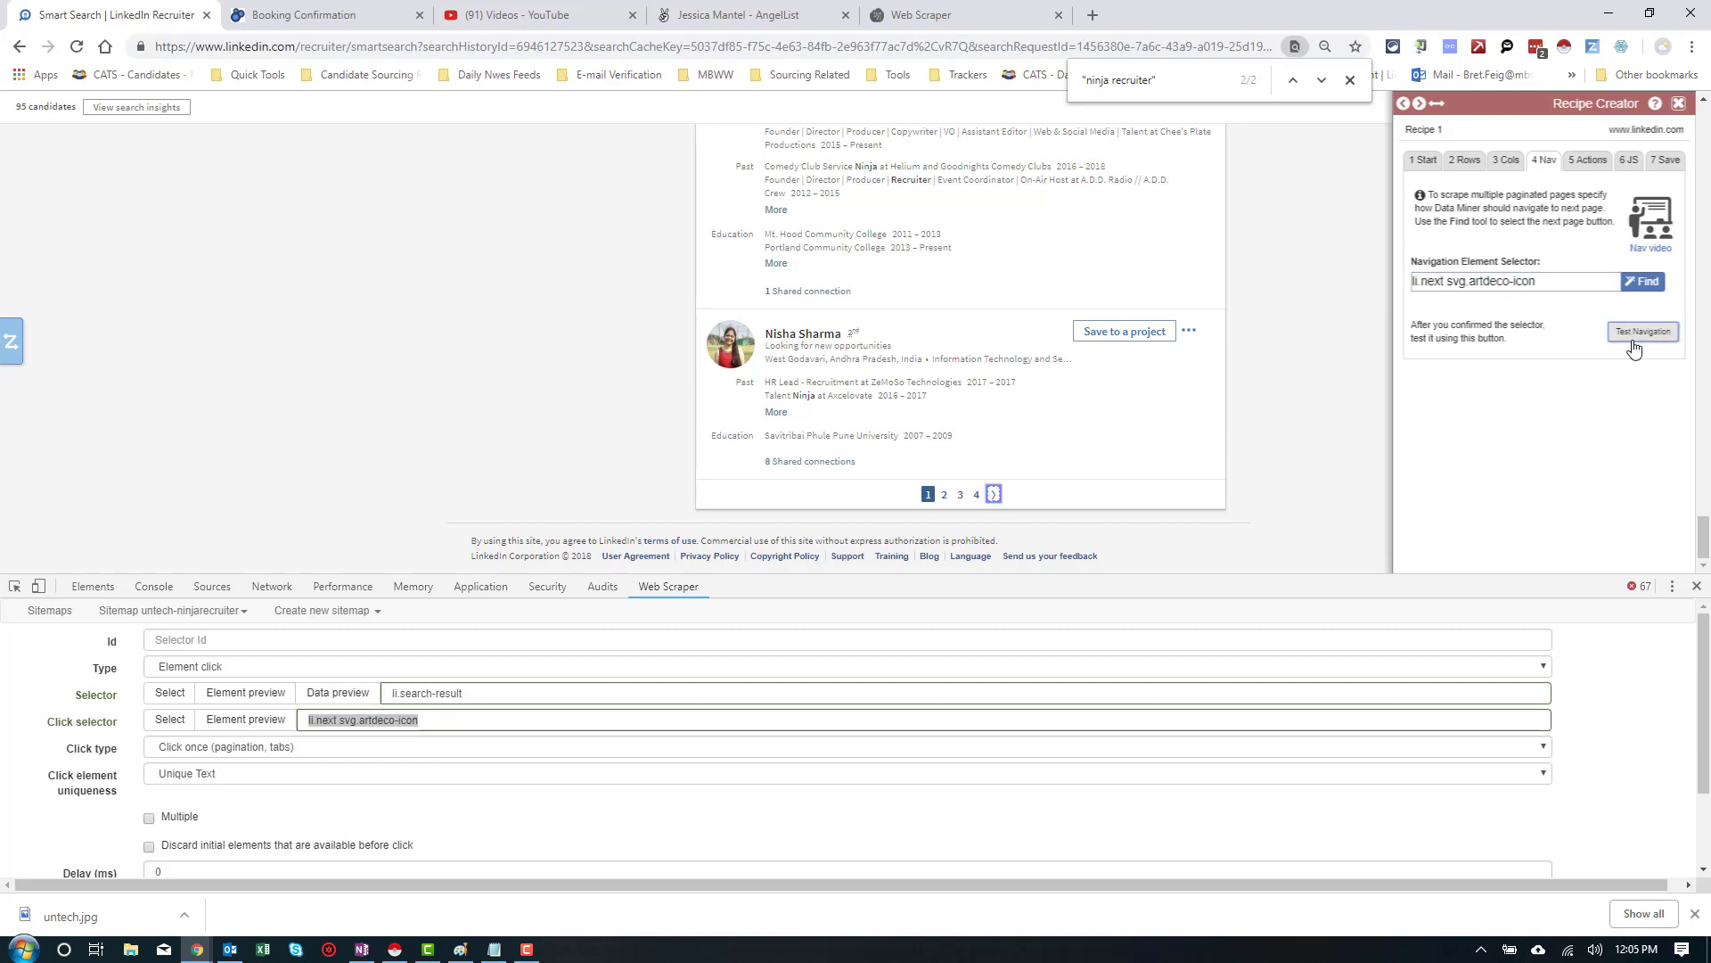
left_click(1633, 348)
Pick the next-page arrow in Data Miner and try its parent link's page-link class
left_click(1642, 282)
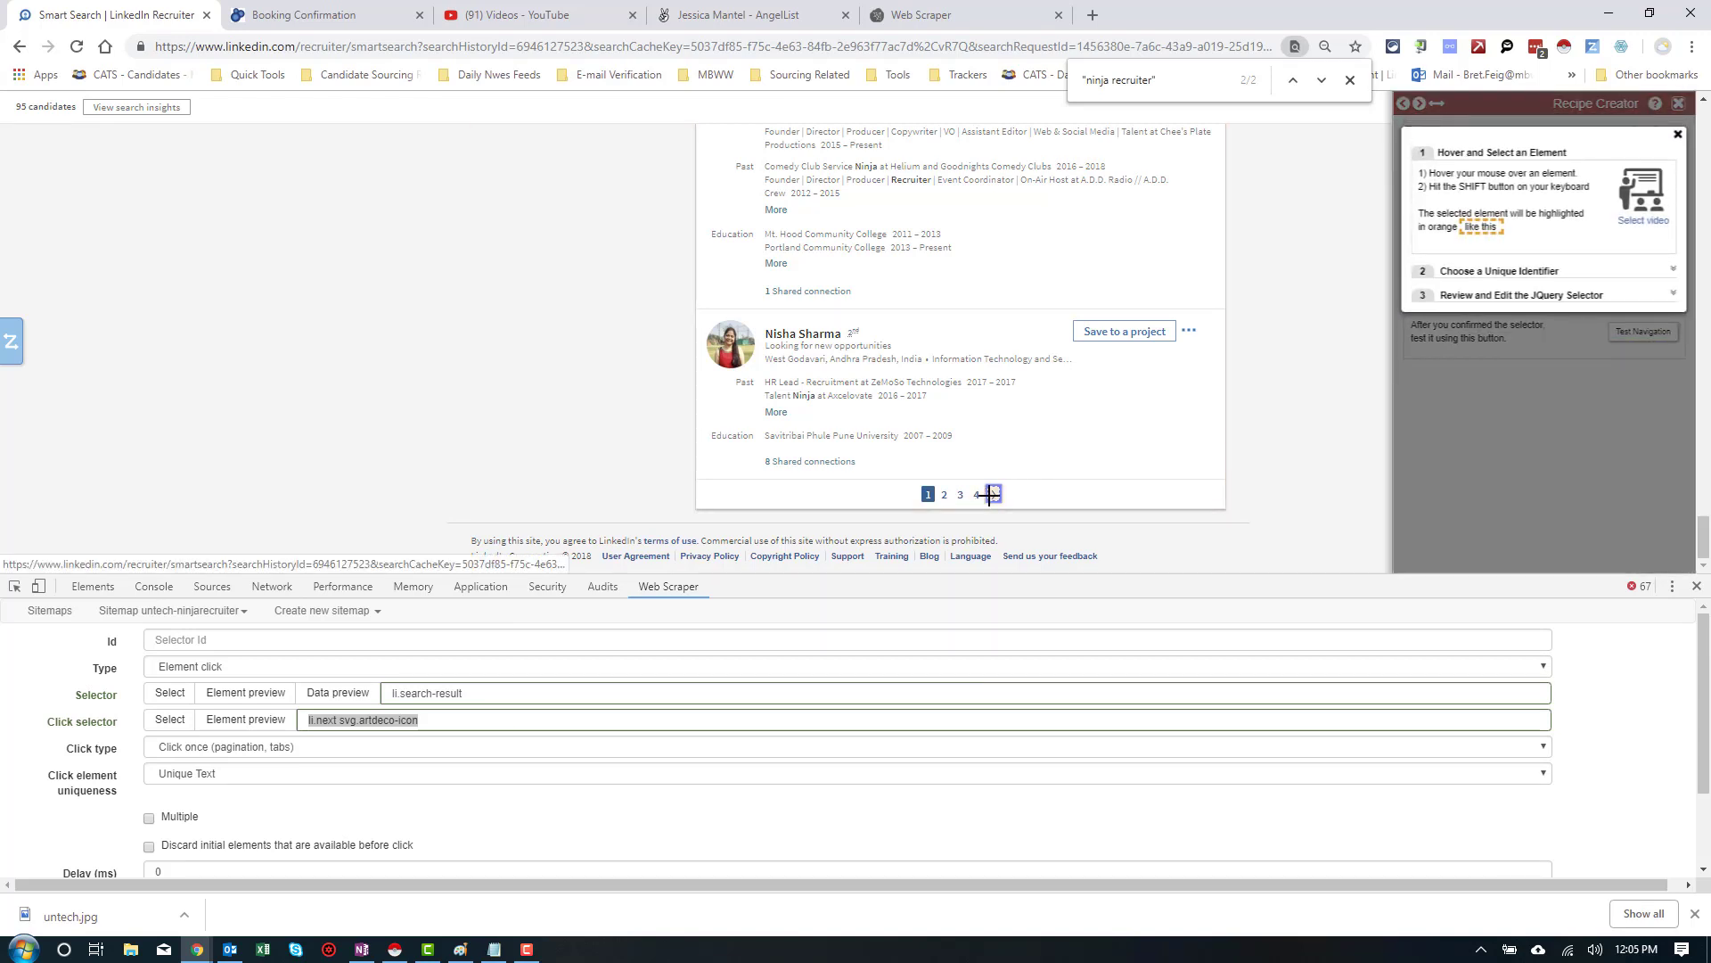
key("shift")
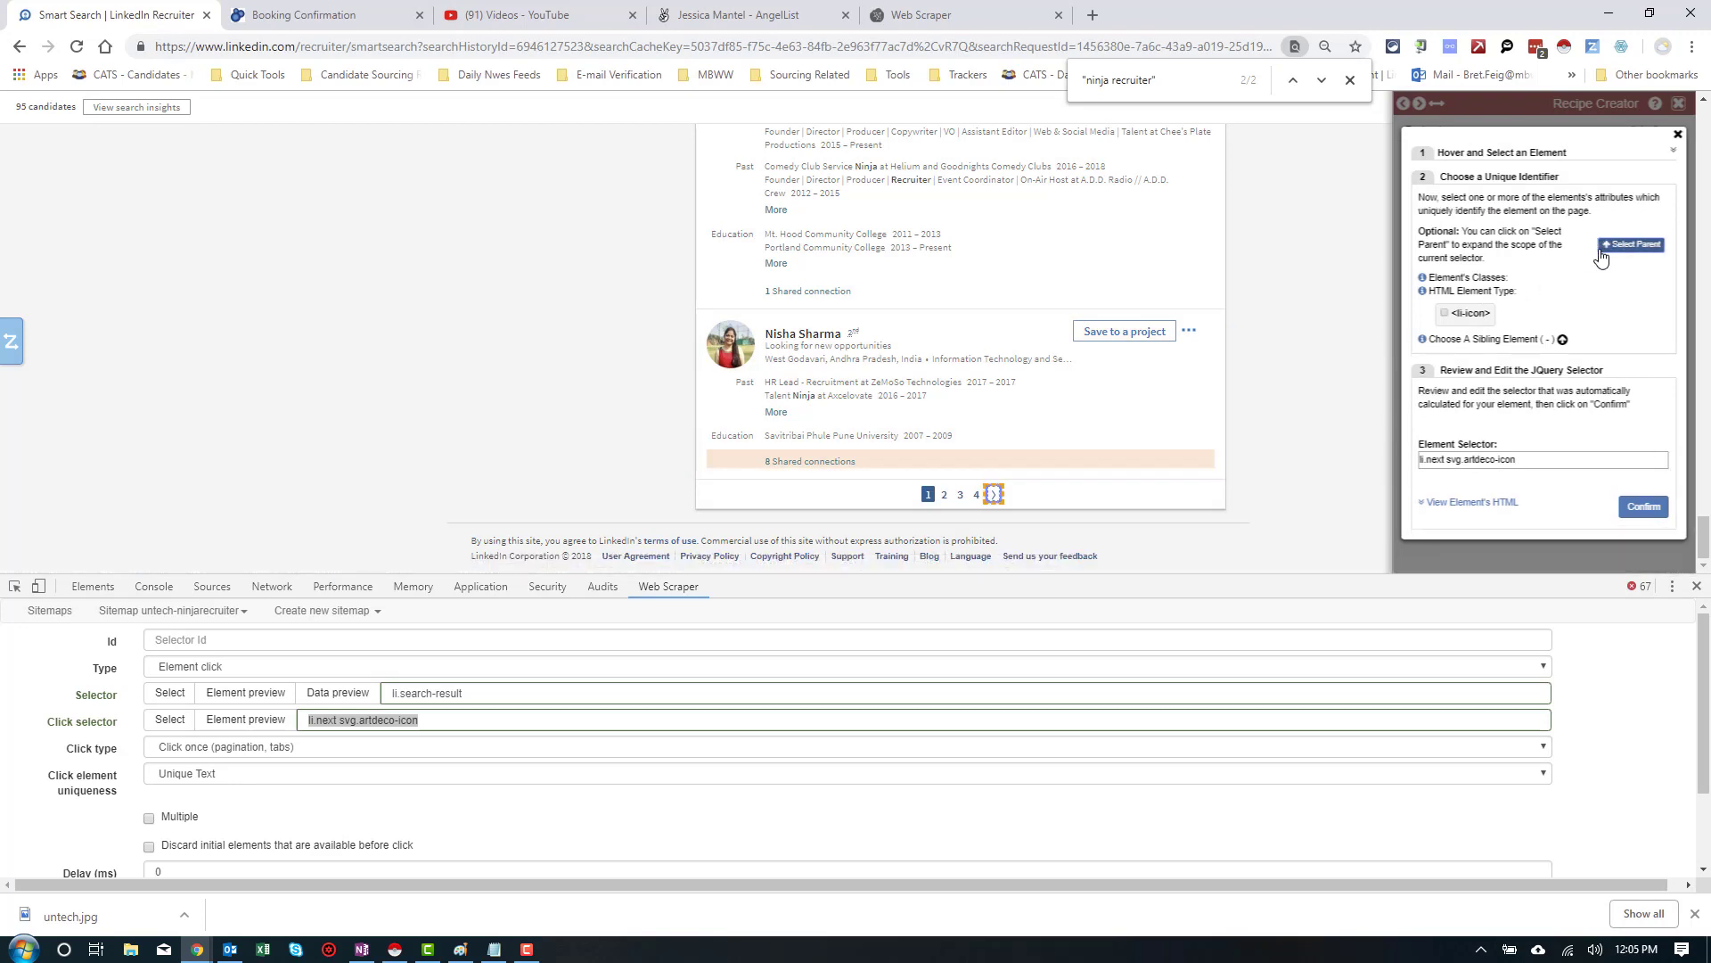
left_click(1609, 254)
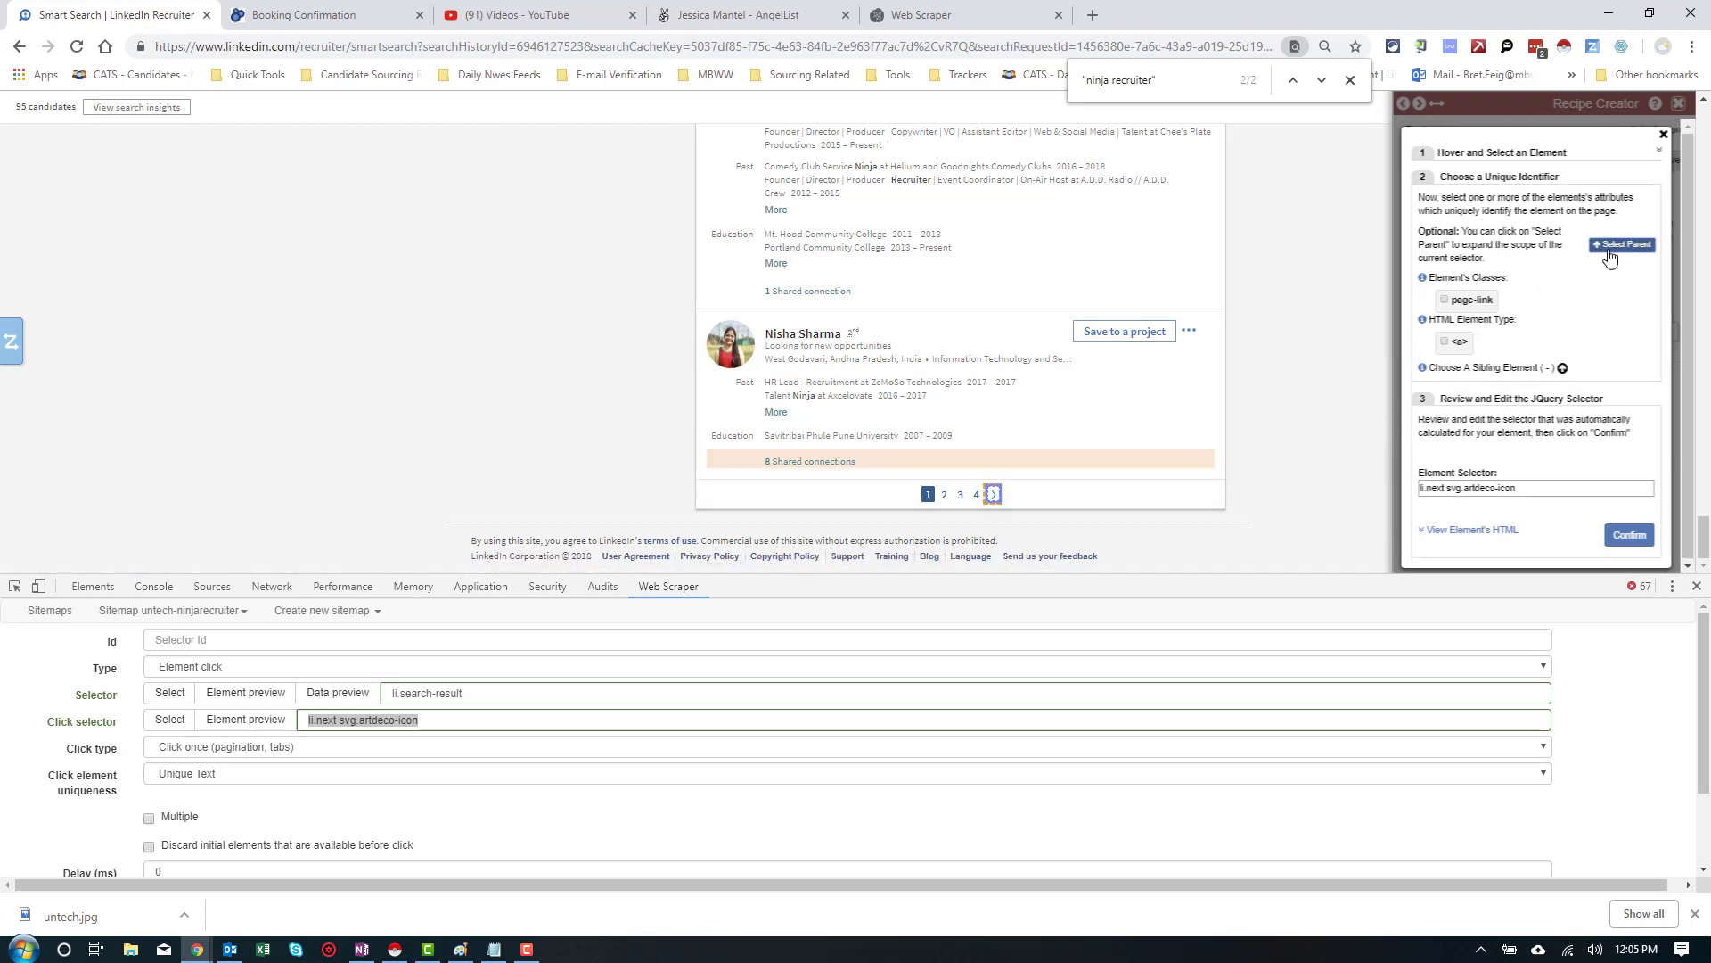
left_click(1445, 300)
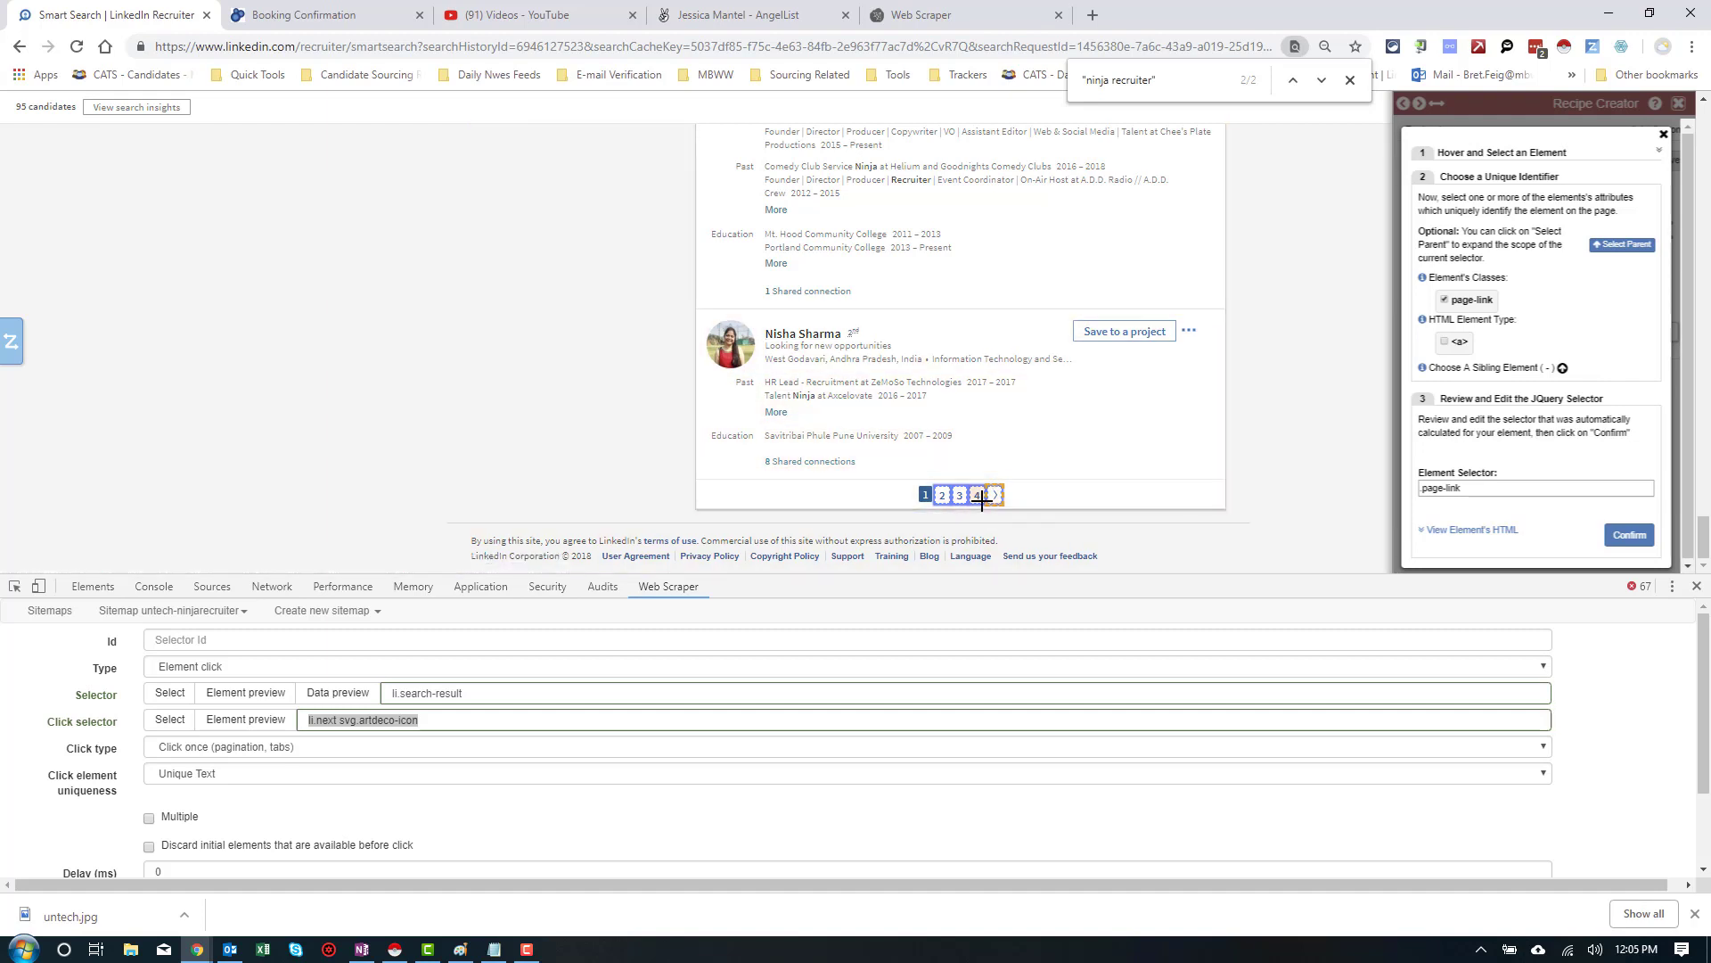
Re-pick the arrow, climb up to the li with class next, and accept .next as navigation selector
left_click(996, 496)
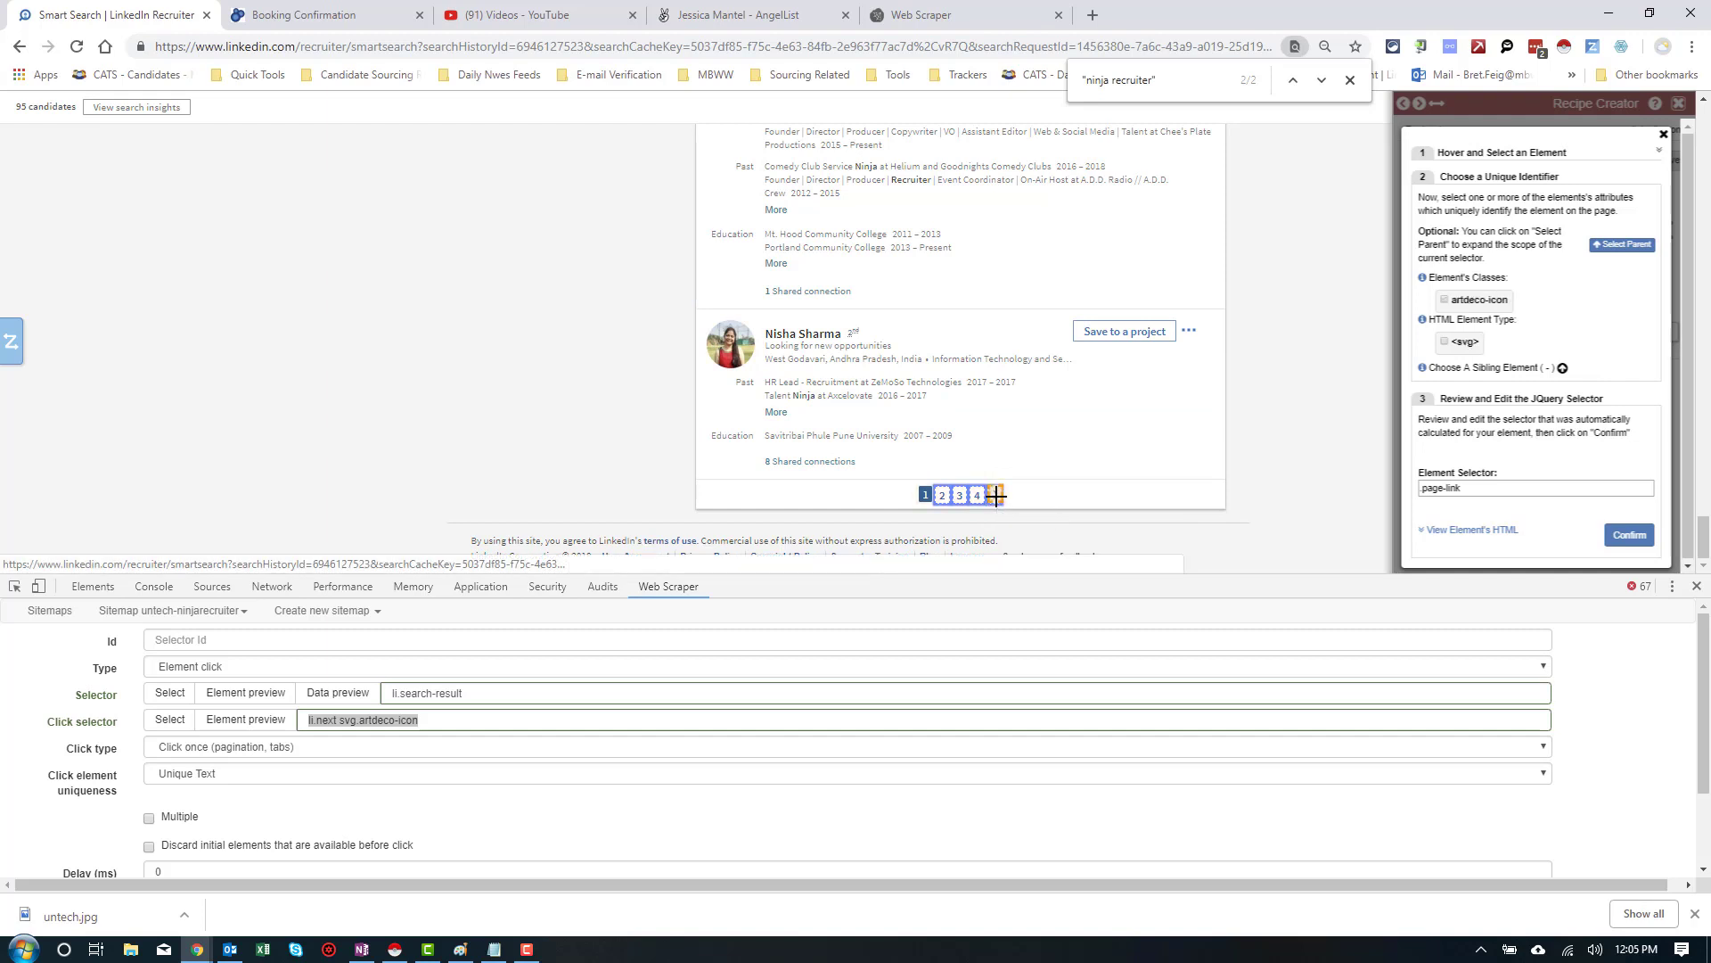
left_click(995, 495)
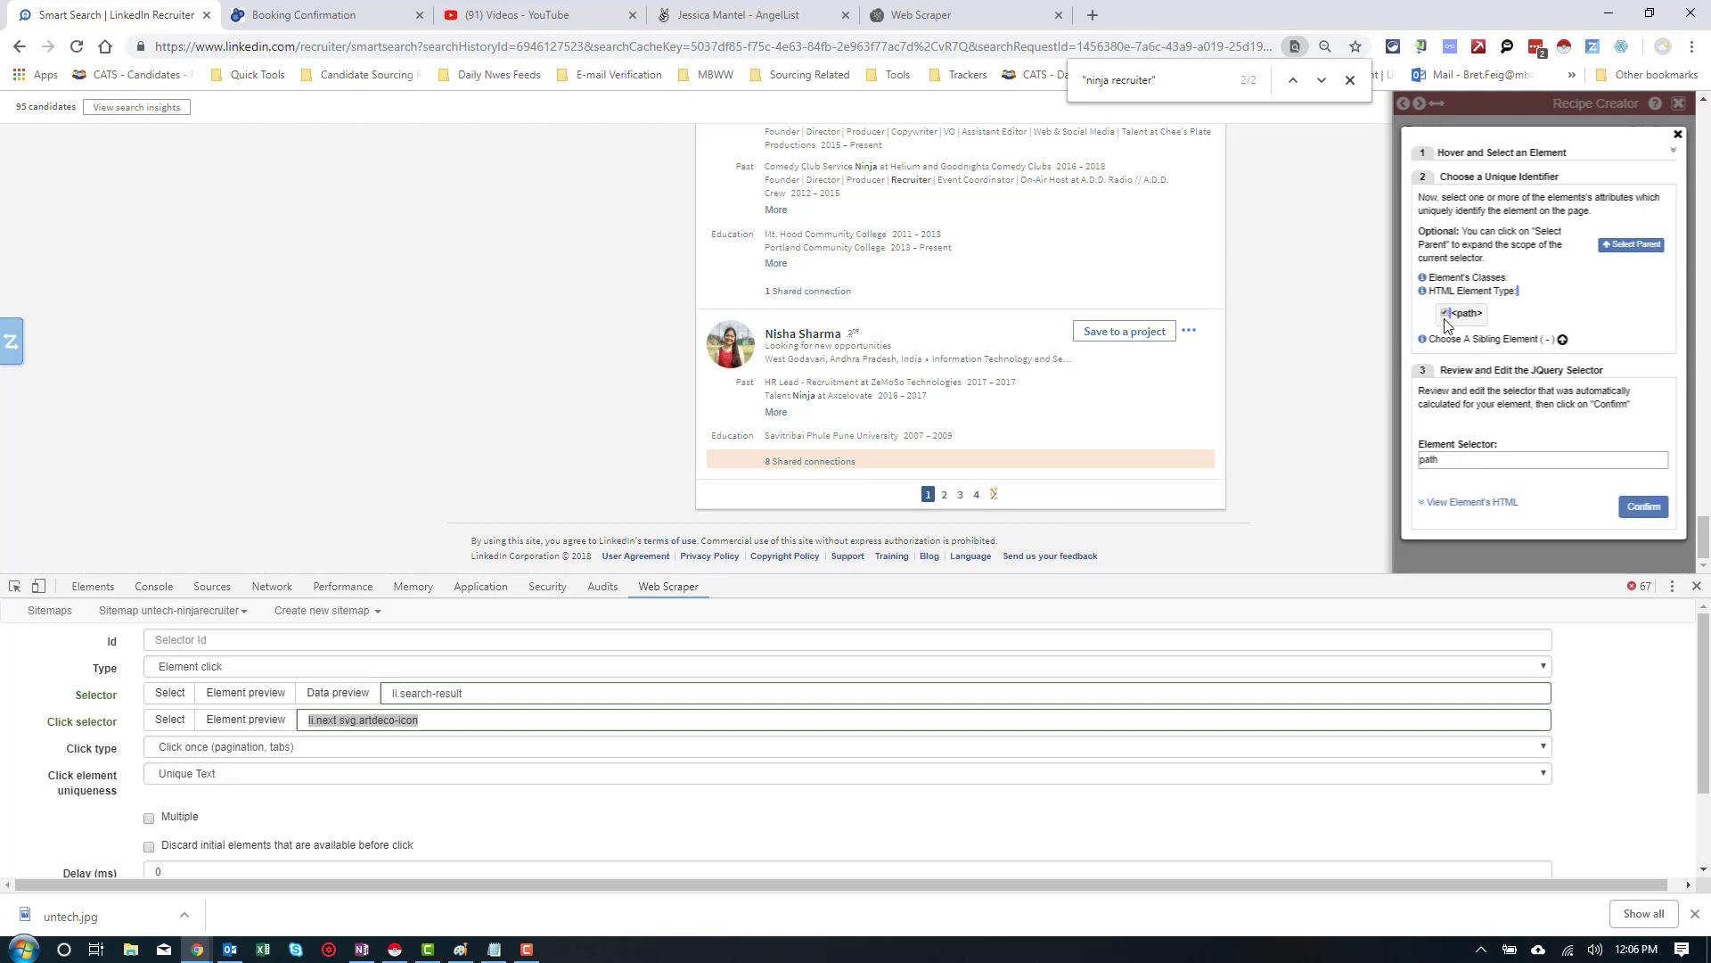
left_click(1624, 257)
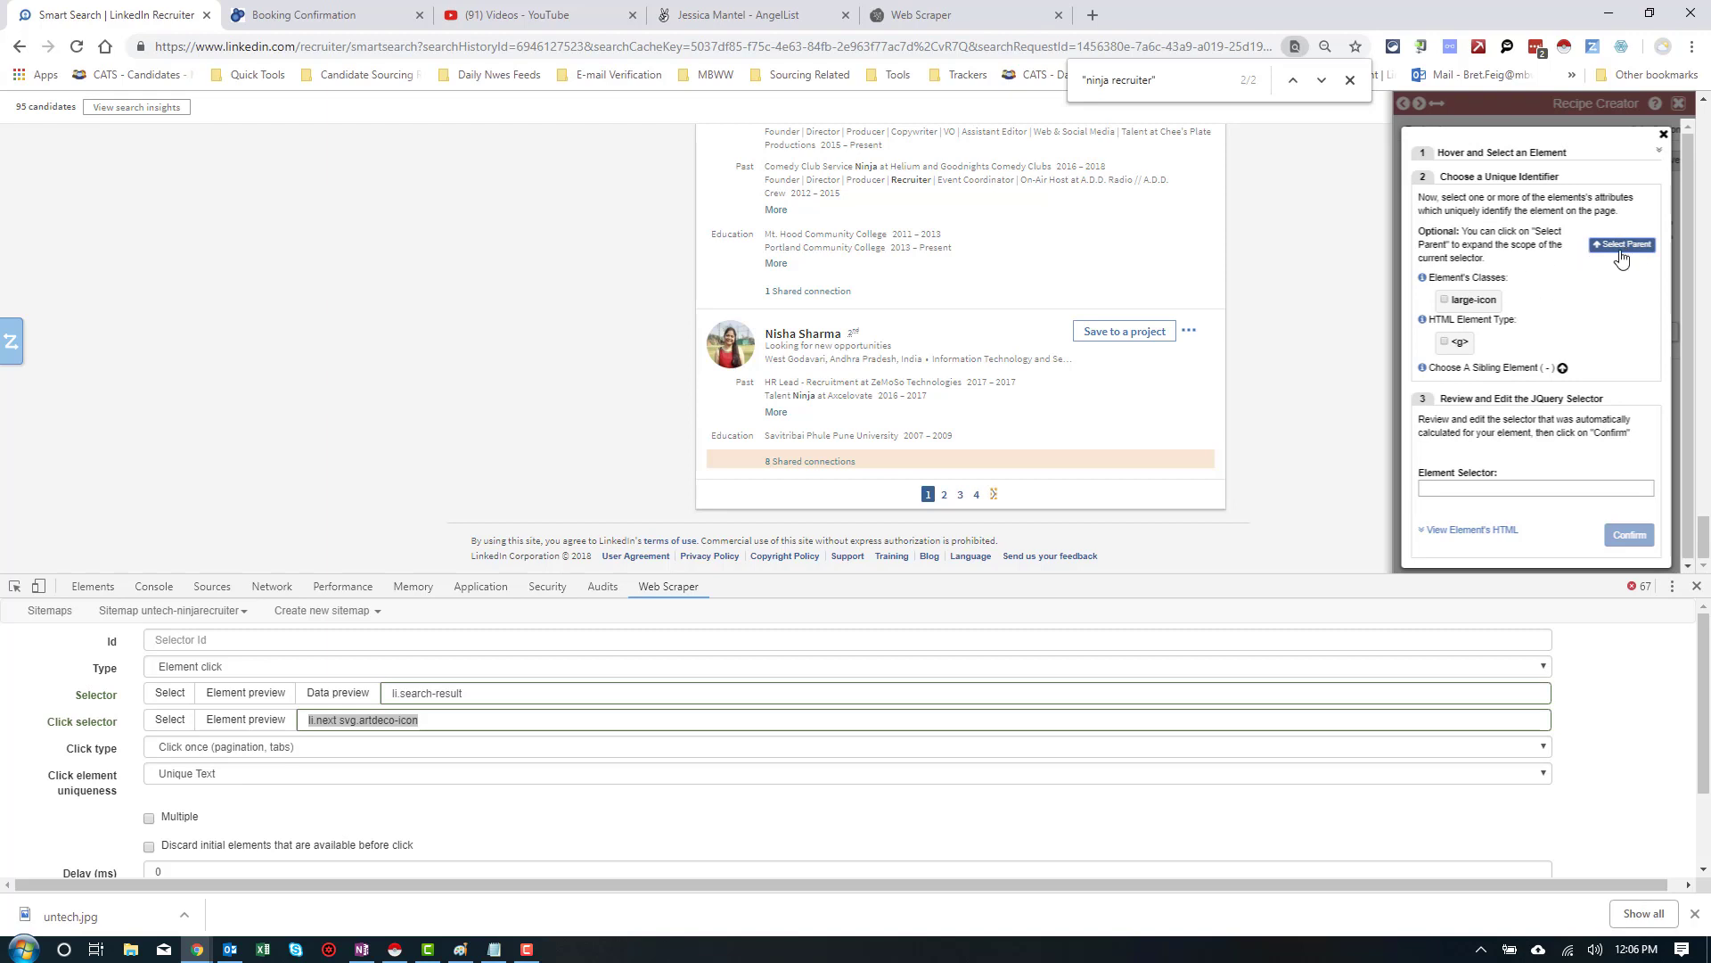
left_click(1622, 255)
left_click(1455, 303)
left_click(1455, 303)
left_click(1615, 254)
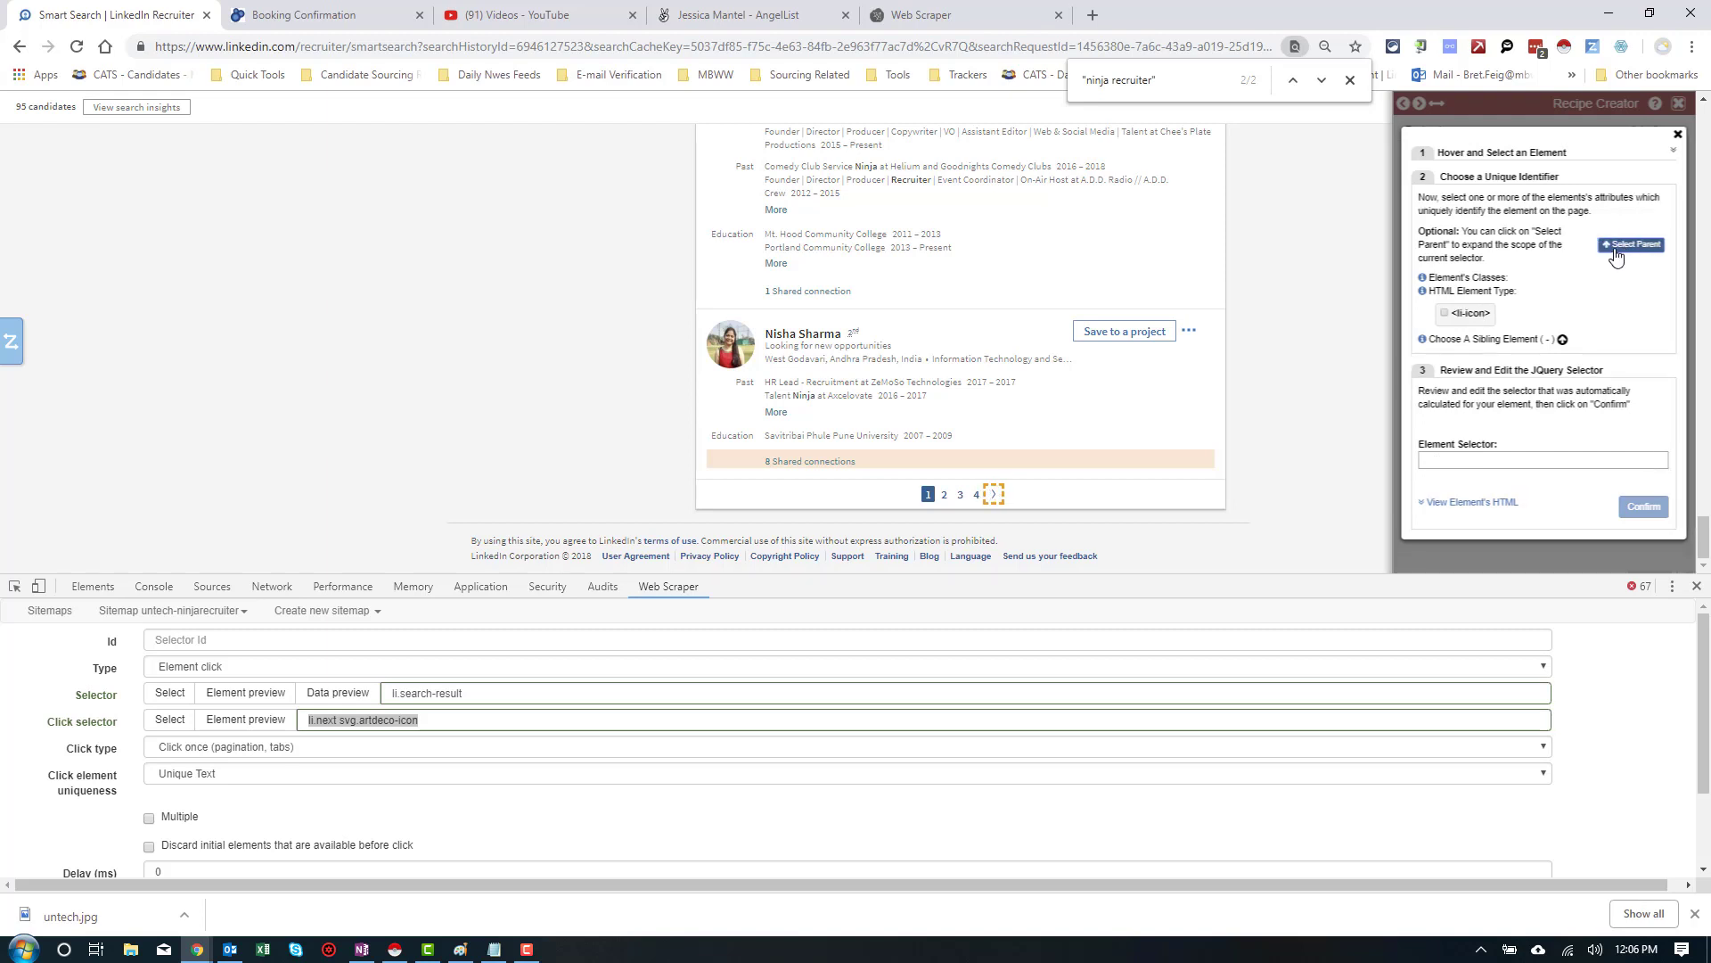
left_click(1604, 250)
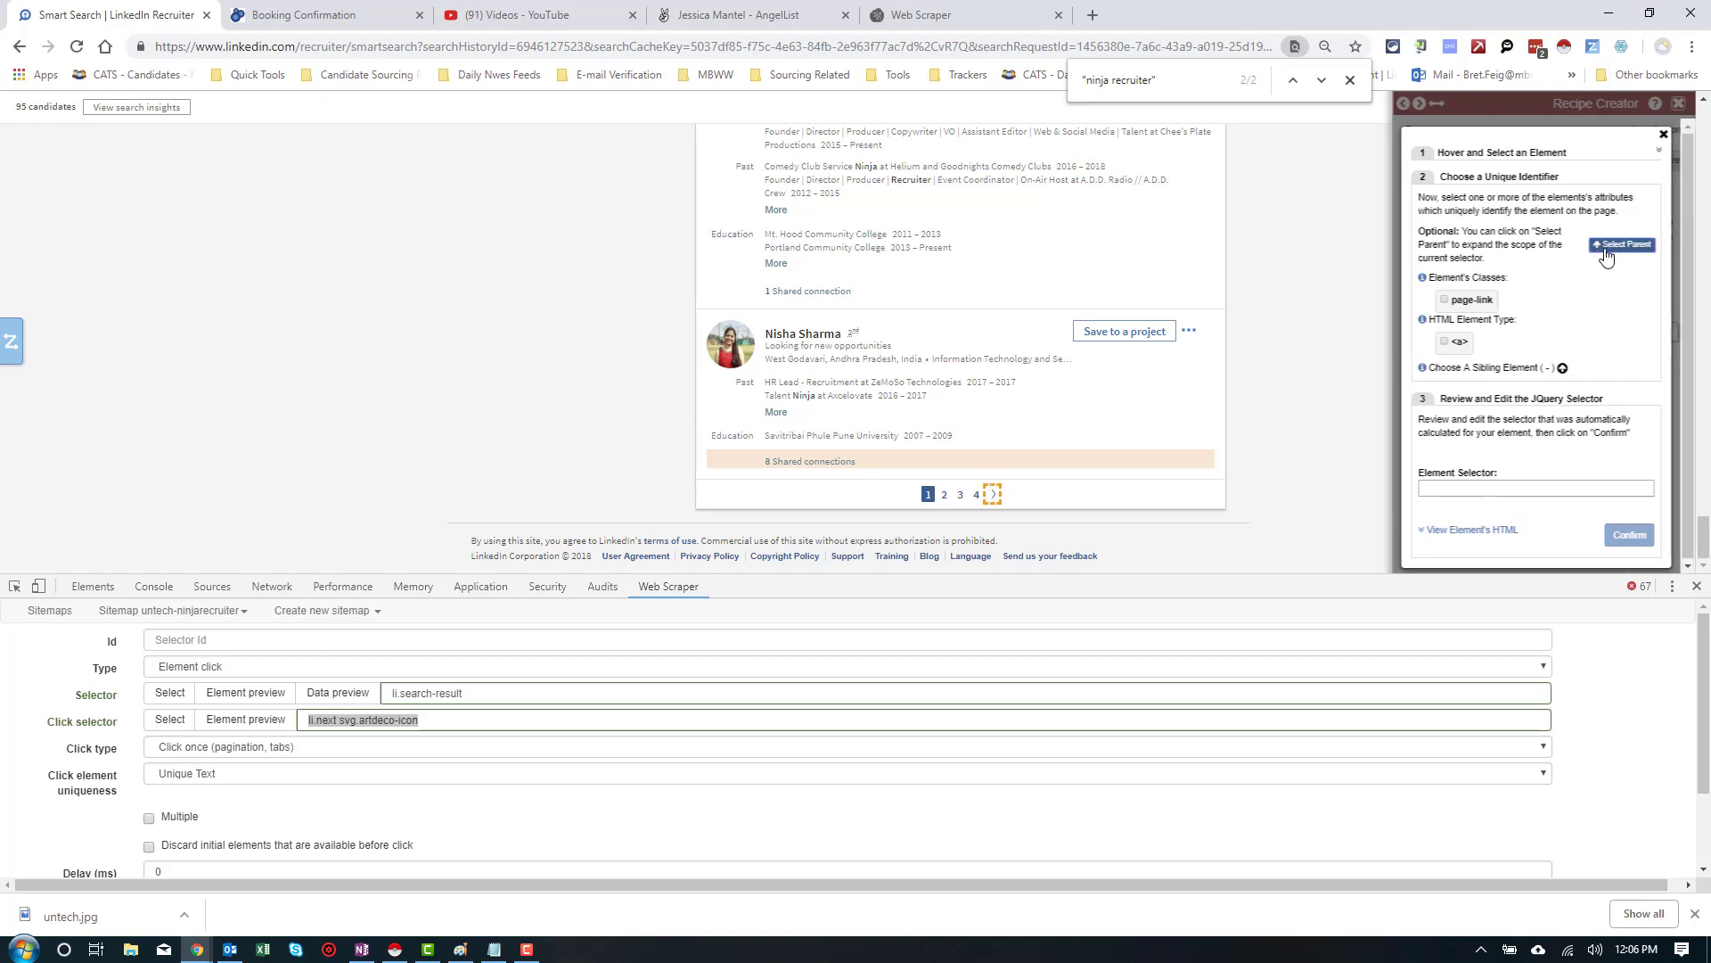
left_click(1446, 301)
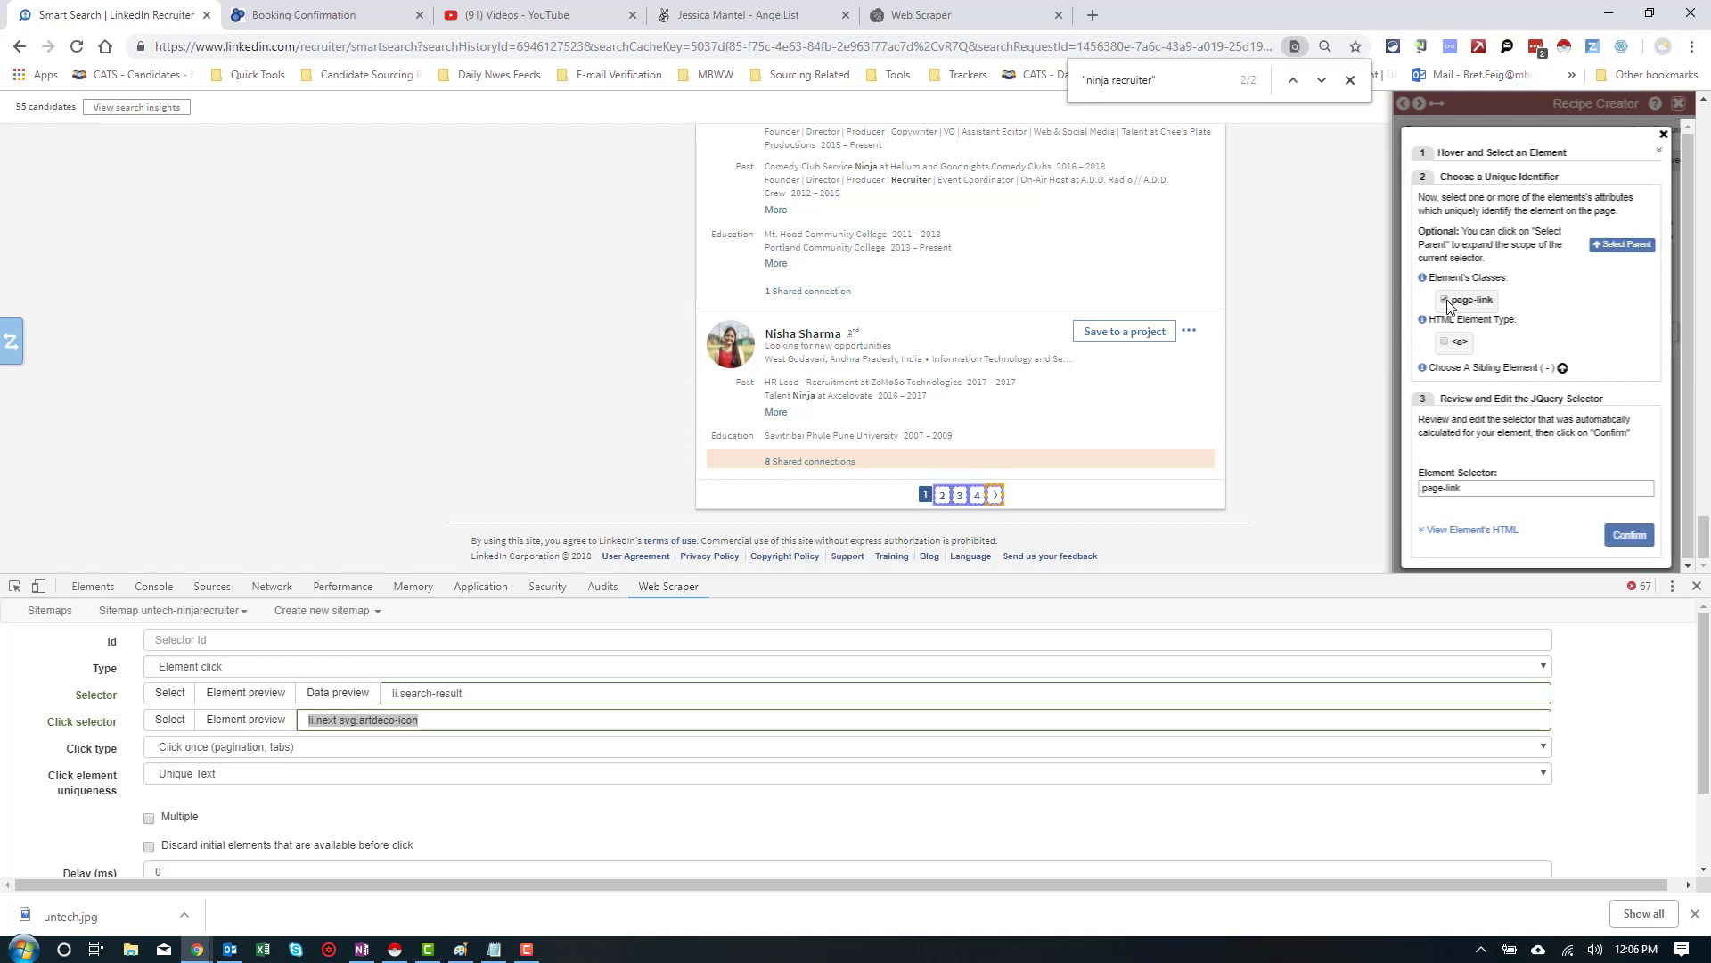
left_click(1446, 302)
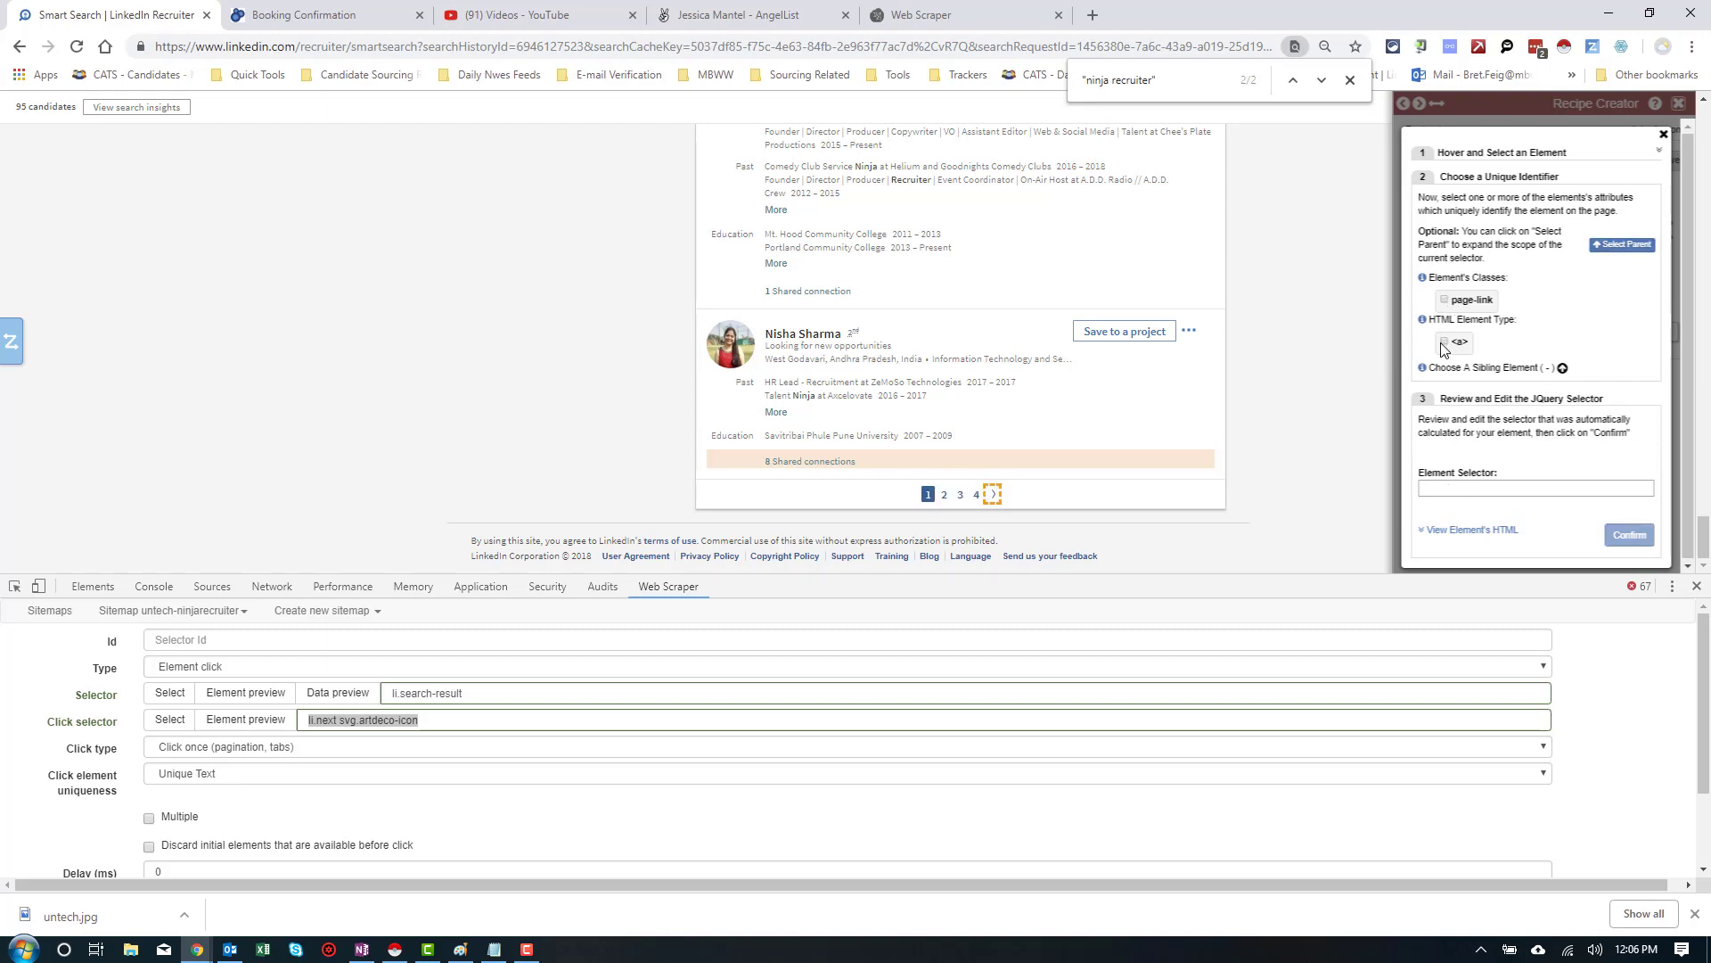
left_click(1597, 251)
left_click(1445, 301)
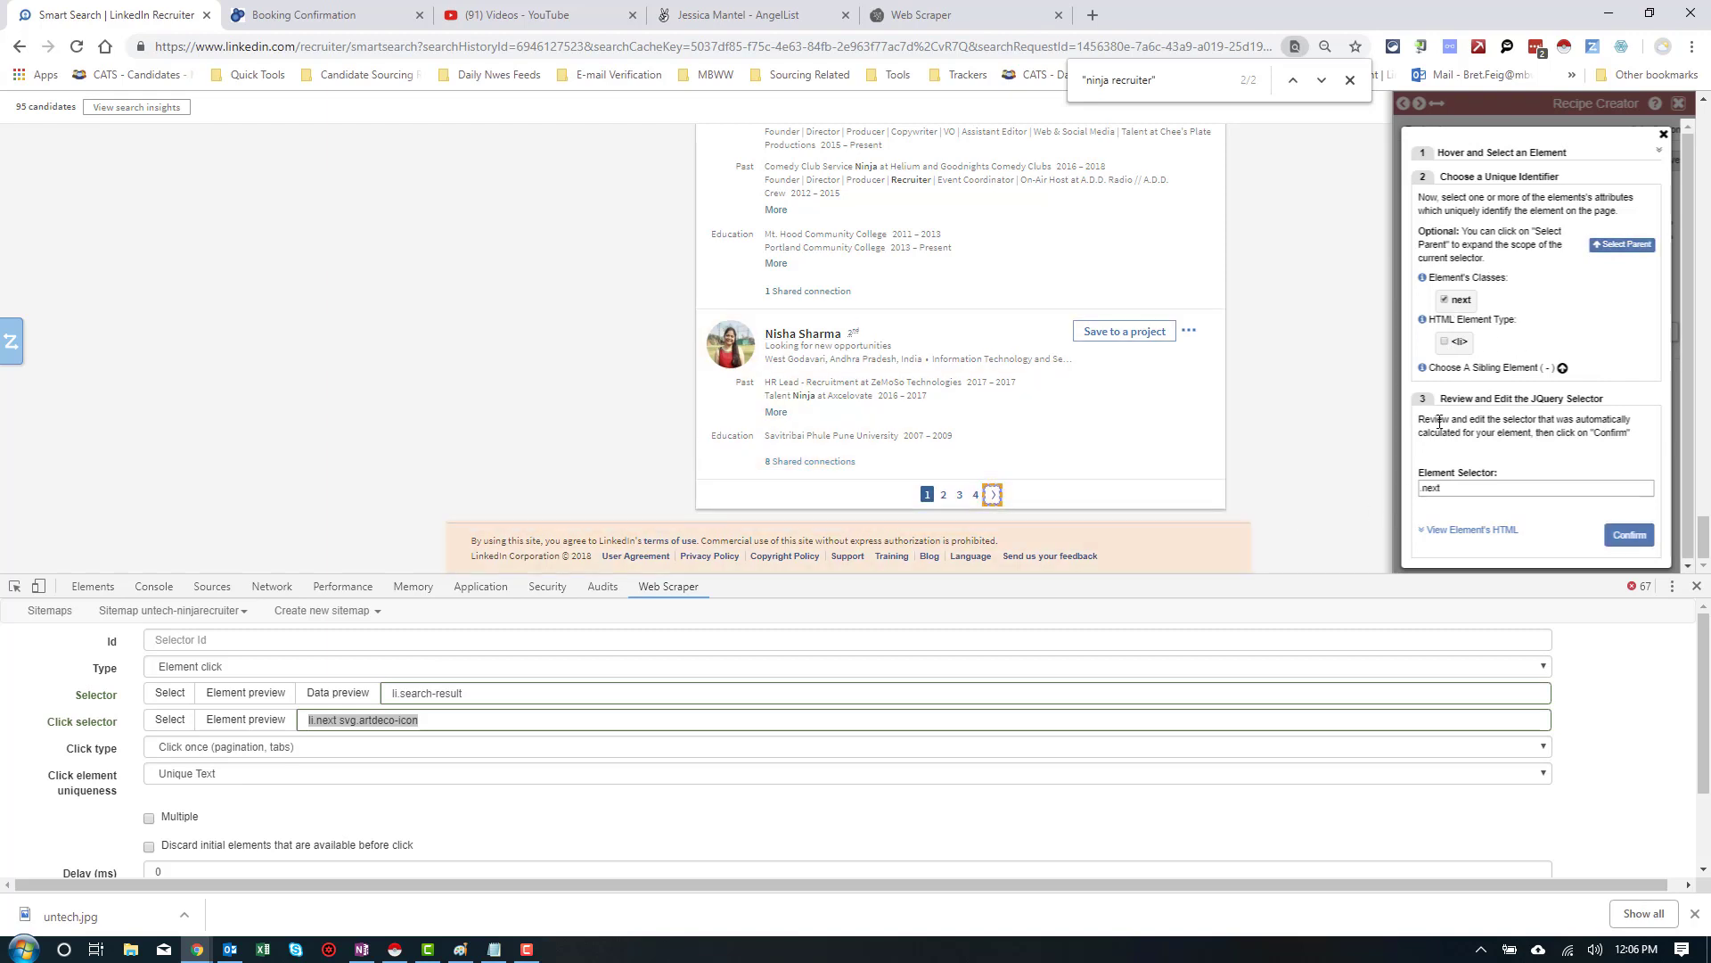
left_click(1628, 535)
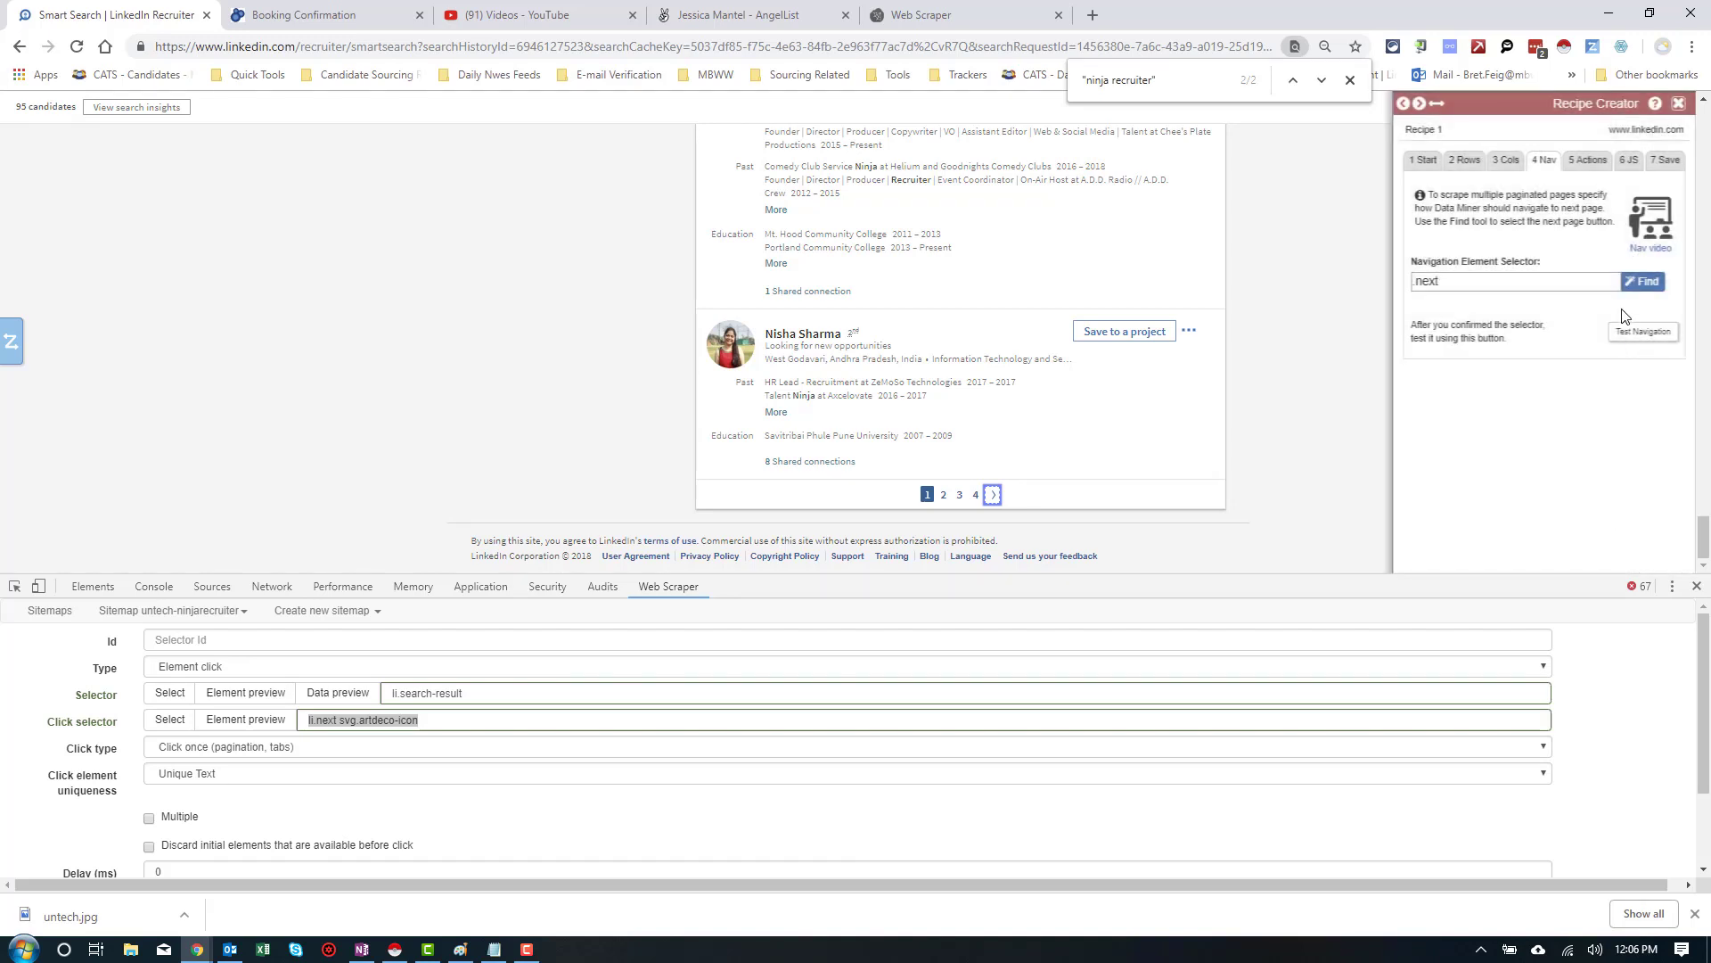
Test navigation with .next, then add 'a' to the selector and test again
left_click(1625, 334)
left_click(1515, 280)
type("a")
left_click(1631, 339)
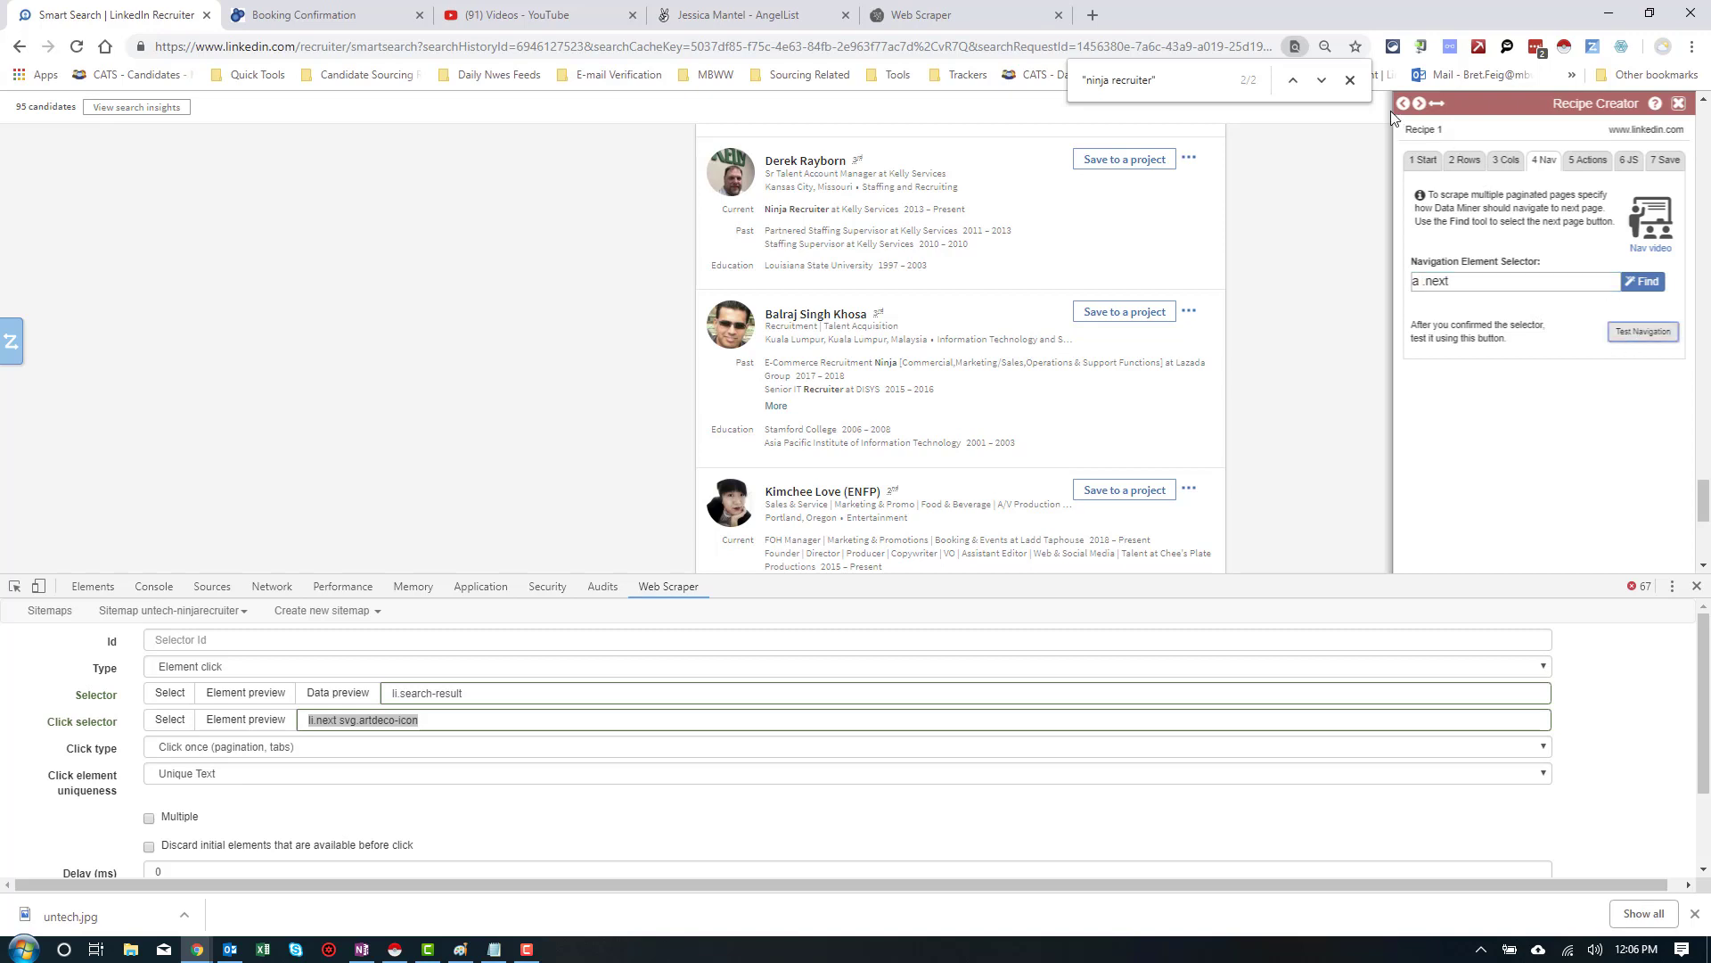
left_click(1349, 81)
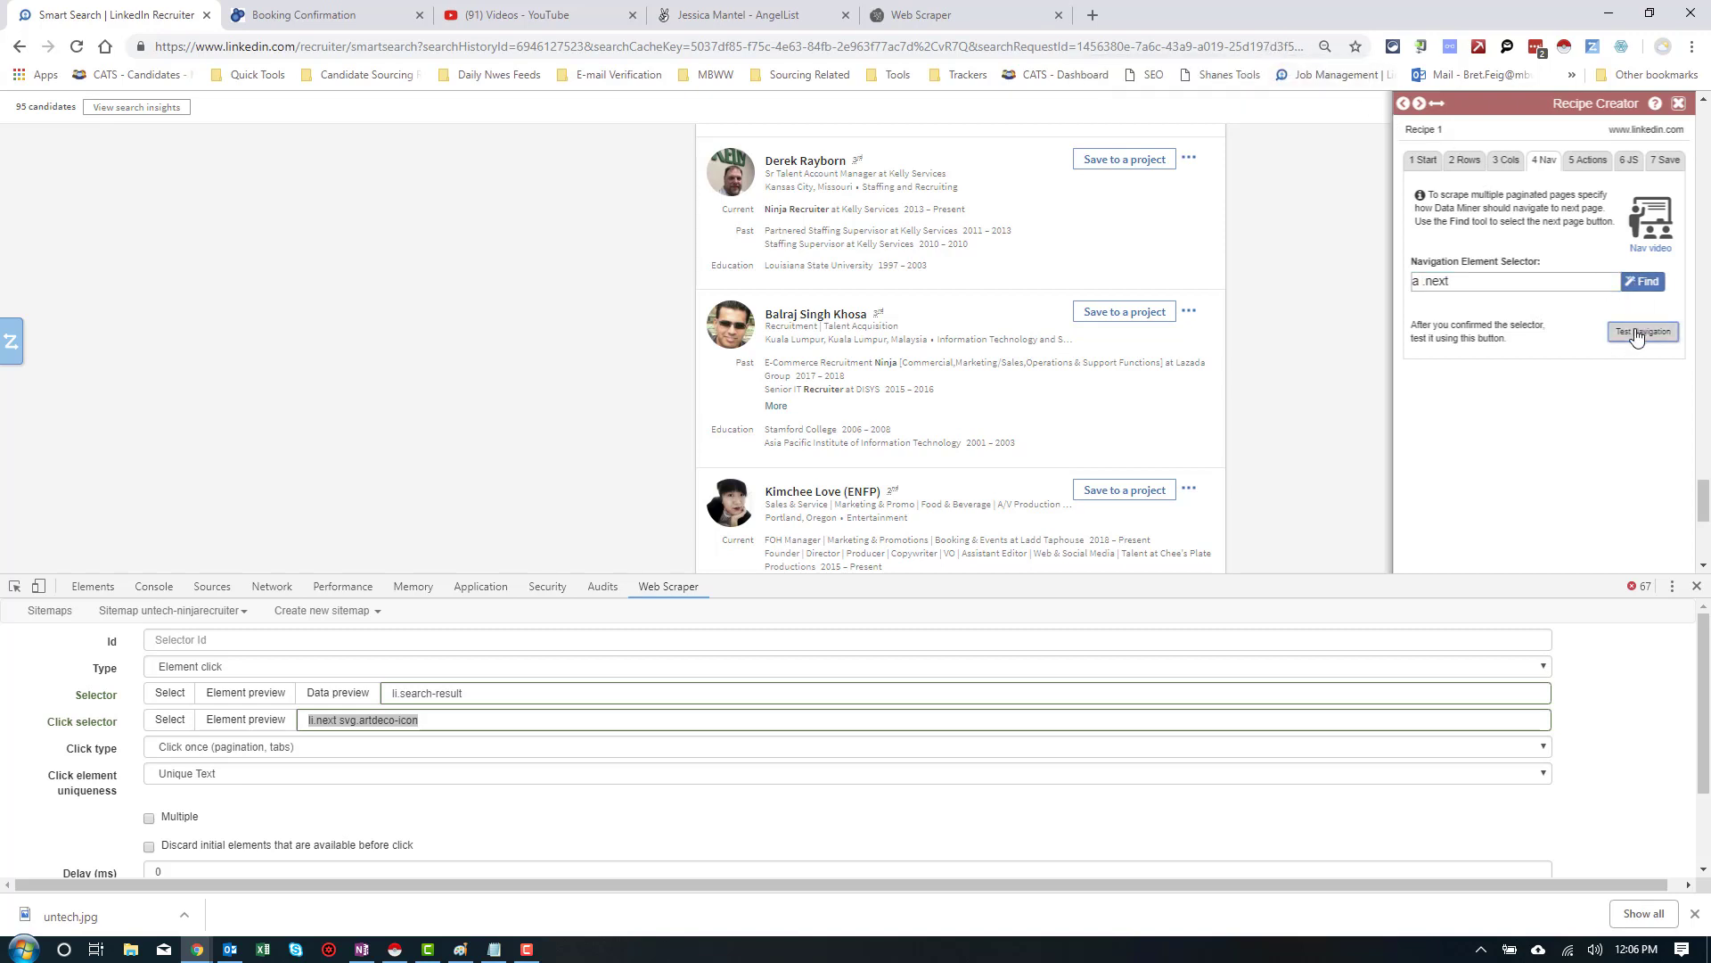
Correct the selector to '.next a', confirm it reaches results 26–50, and copy it for Web Scraper
double_click(1415, 281)
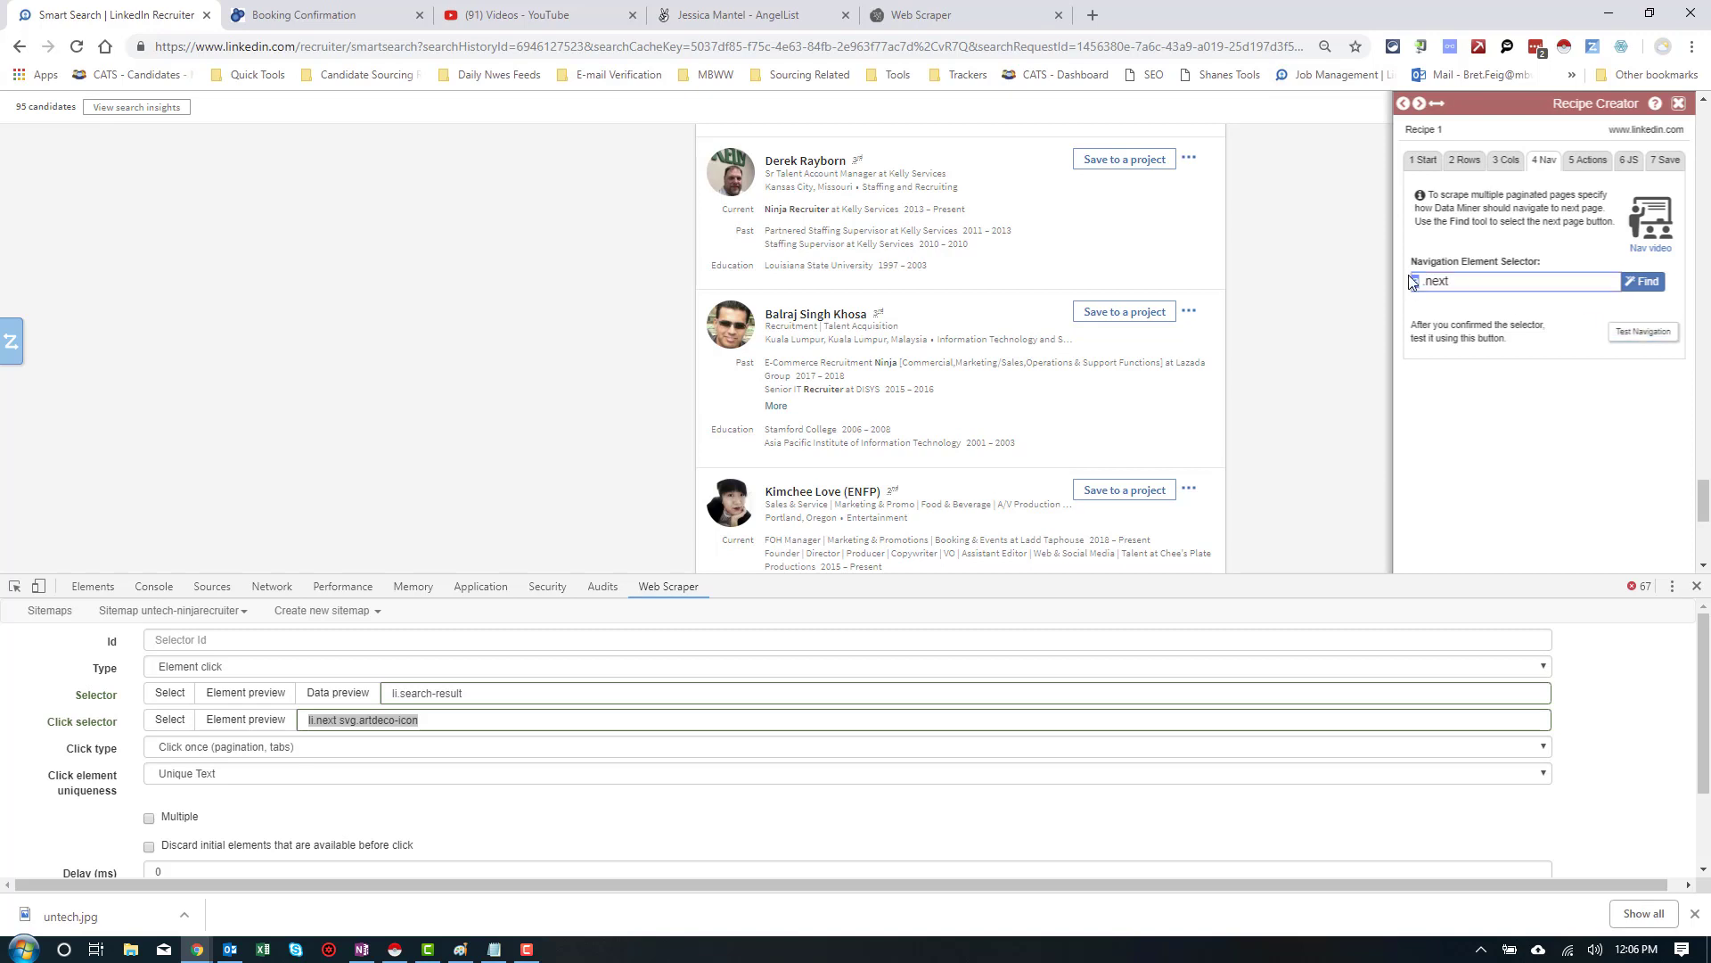
key("Delete")
key("Delete")
key("Delete")
left_click(1411, 282)
type(".")
left_click(1644, 333)
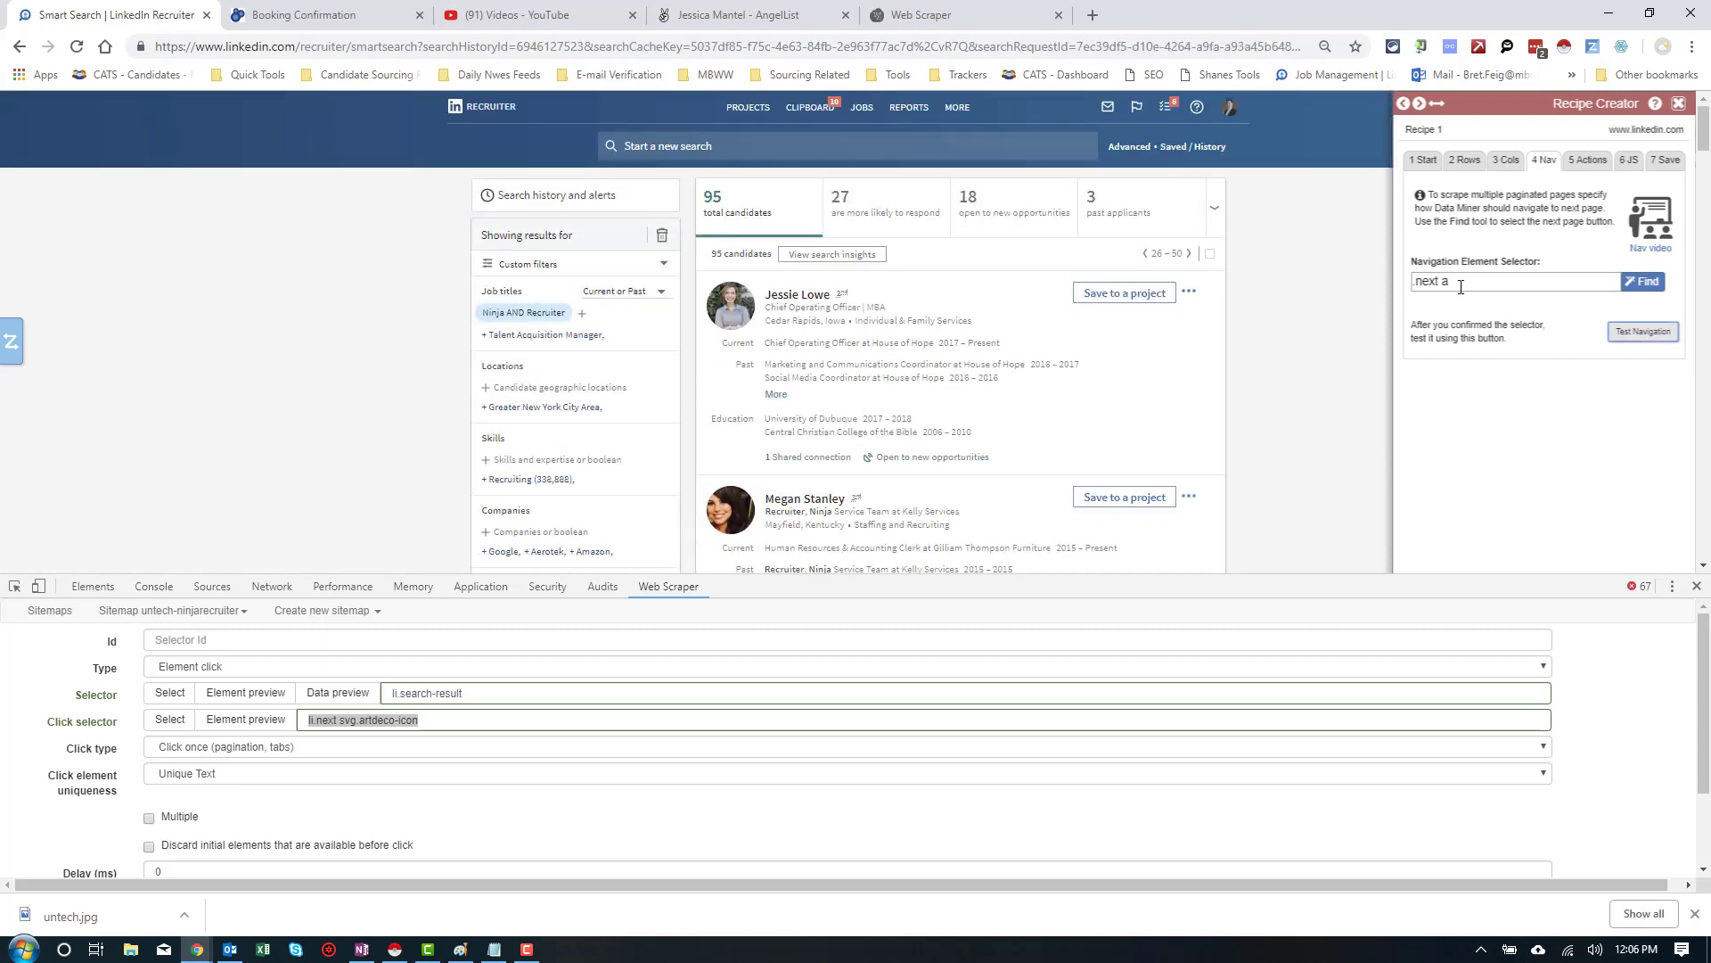
left_click_drag(1453, 282, 1413, 285)
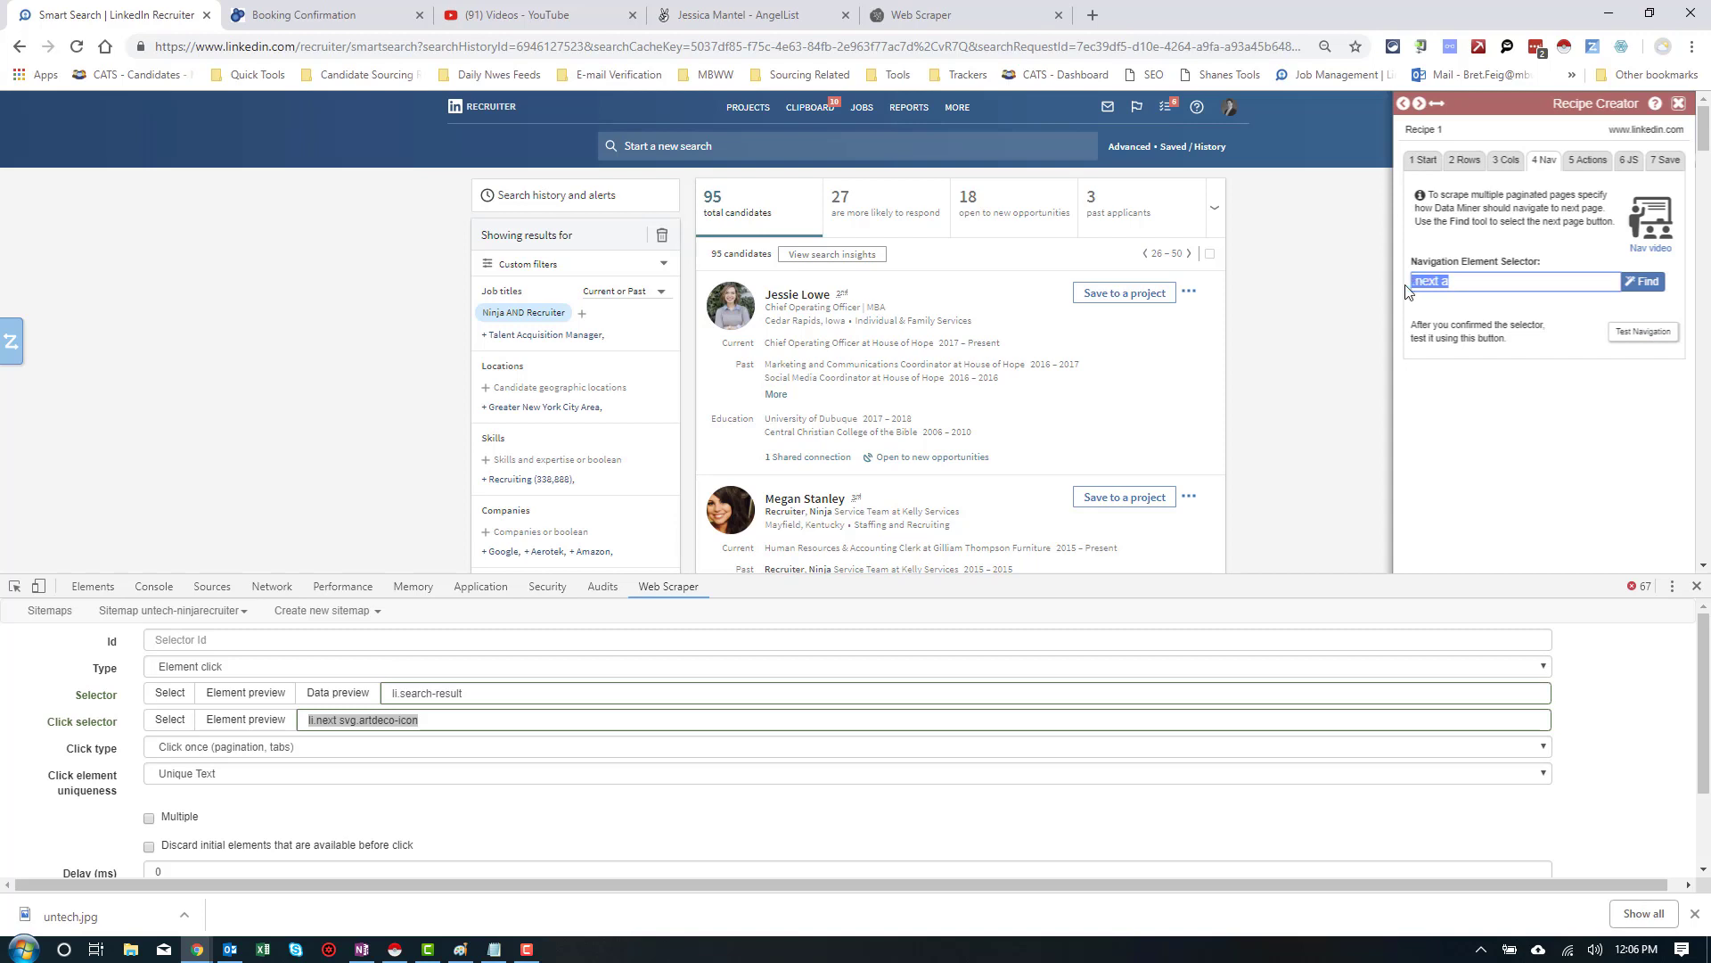
left_click(431, 722)
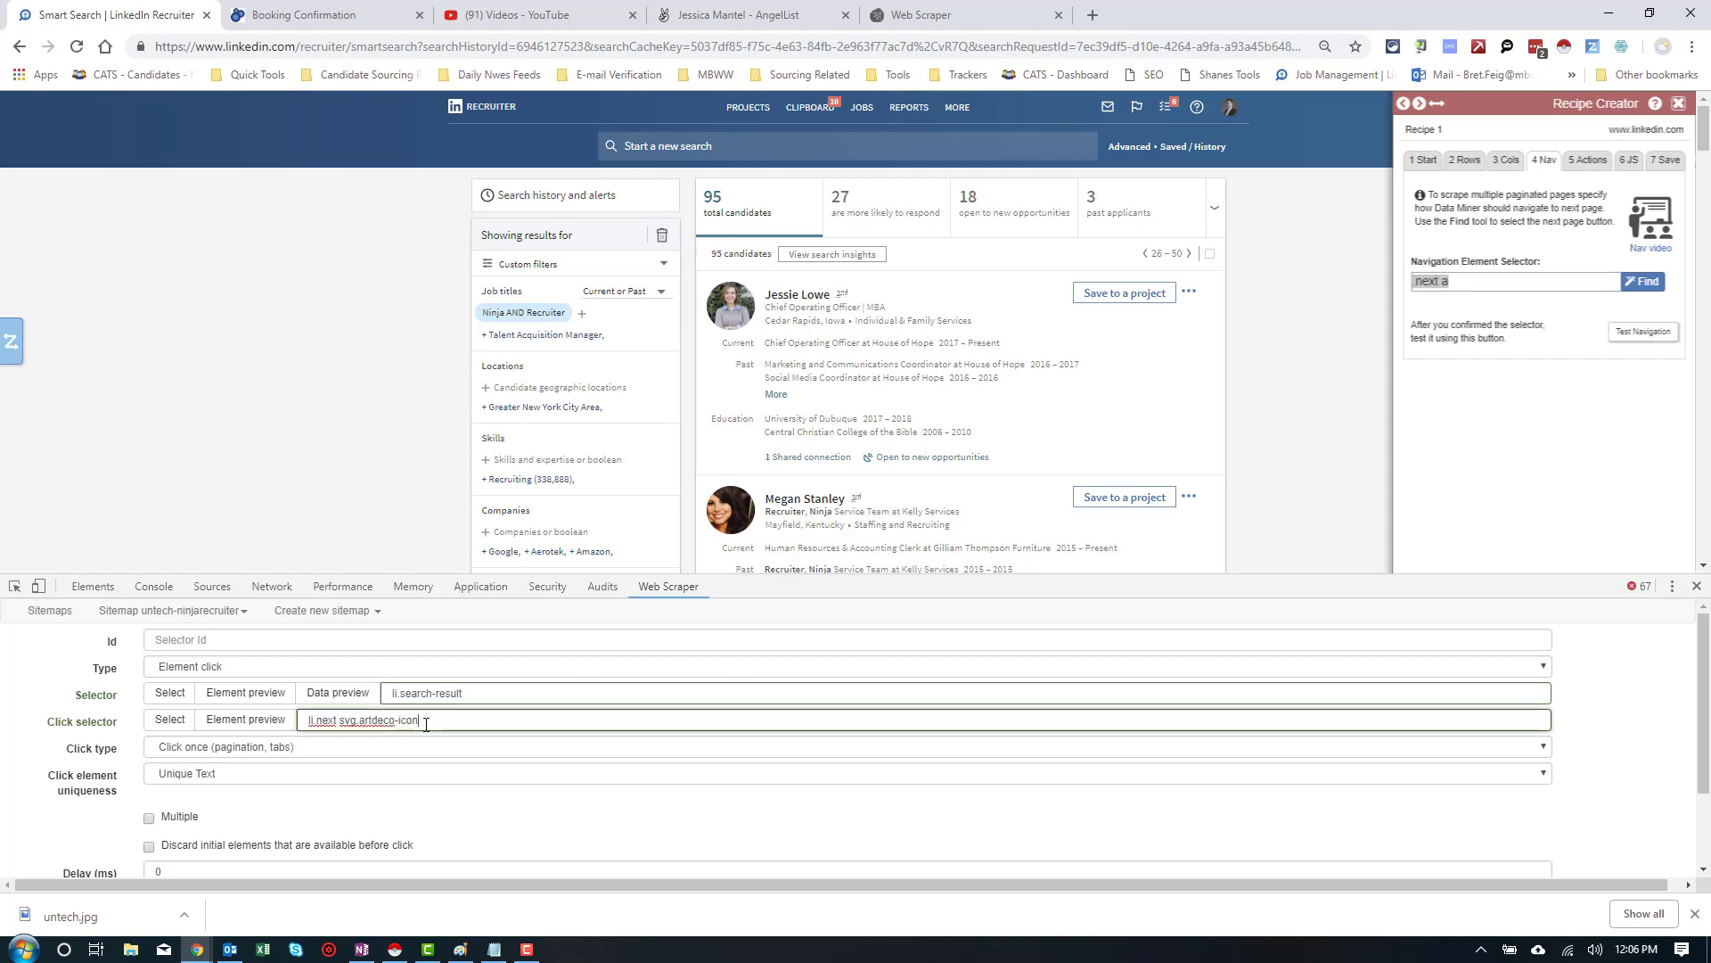
left_click_drag(426, 722, 214, 724)
Replace the Web Scraper click selector with .next a and close the Data Miner panel
key("Right")
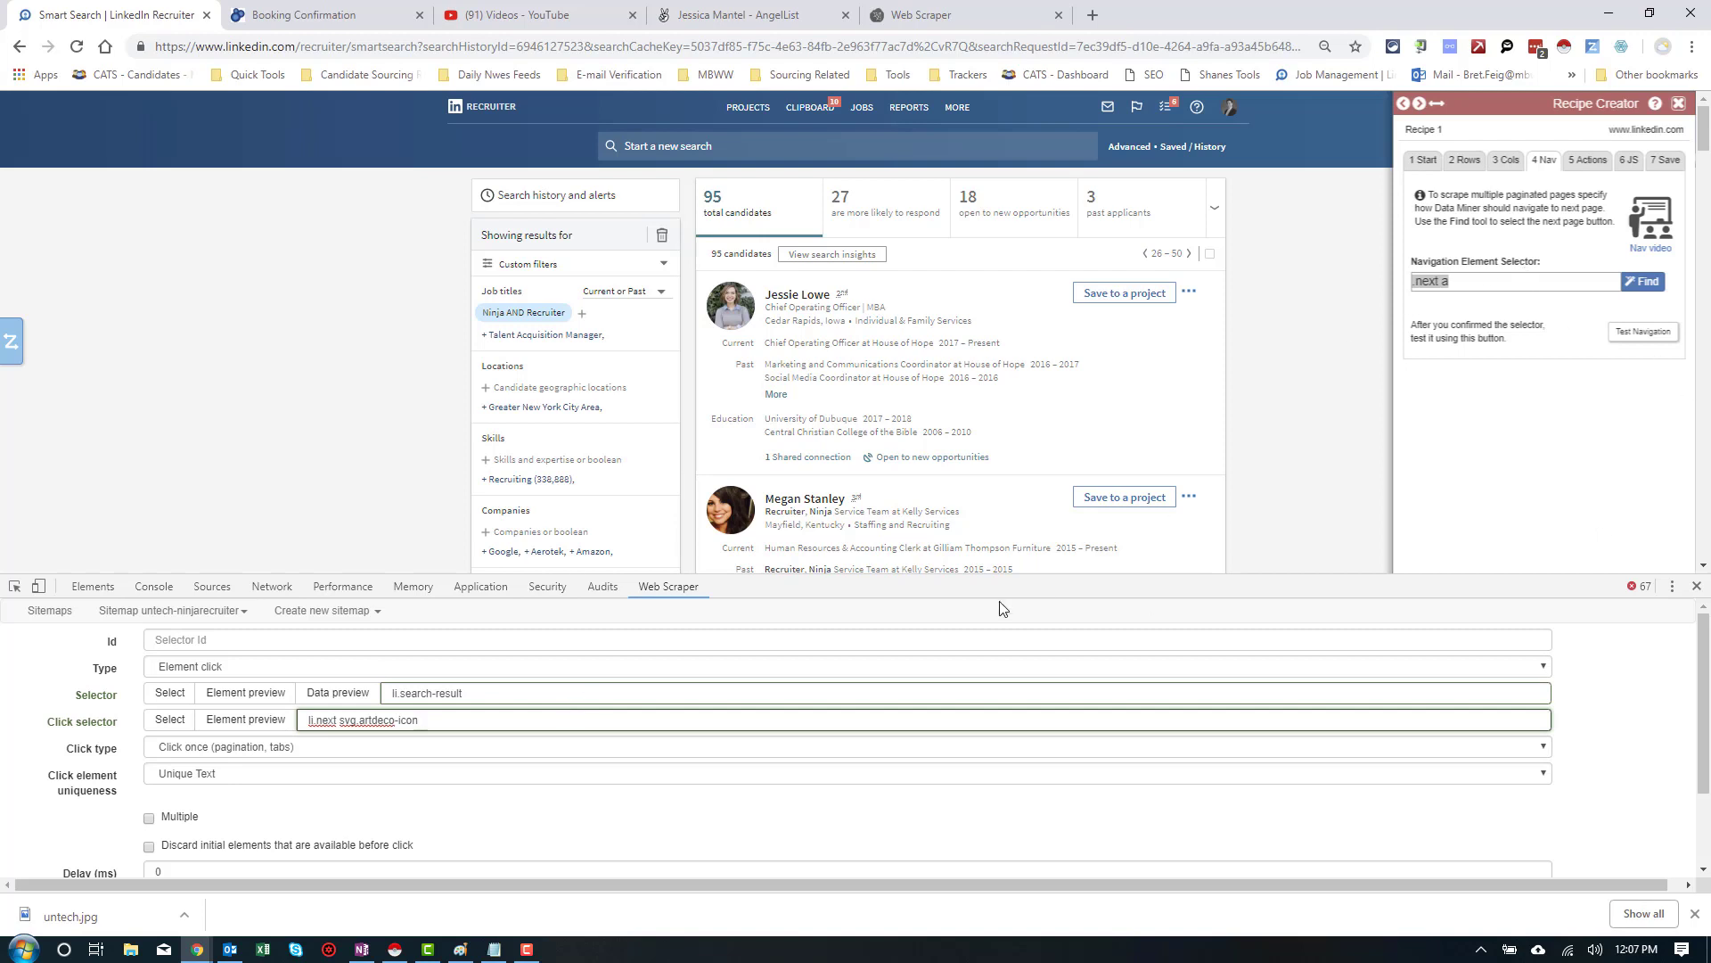
key("BackSpace")
key("BackSpace")
key("BackSpace")
key("BackSpace")
key("BackSpace")
key("BackSpace")
key("BackSpace")
key("BackSpace")
key("BackSpace")
key("BackSpace")
key("BackSpace")
key("BackSpace")
key("BackSpace")
key("BackSpace")
key("BackSpace")
key("BackSpace")
key("BackSpace")
key("BackSpace")
key("BackSpace")
key("BackSpace")
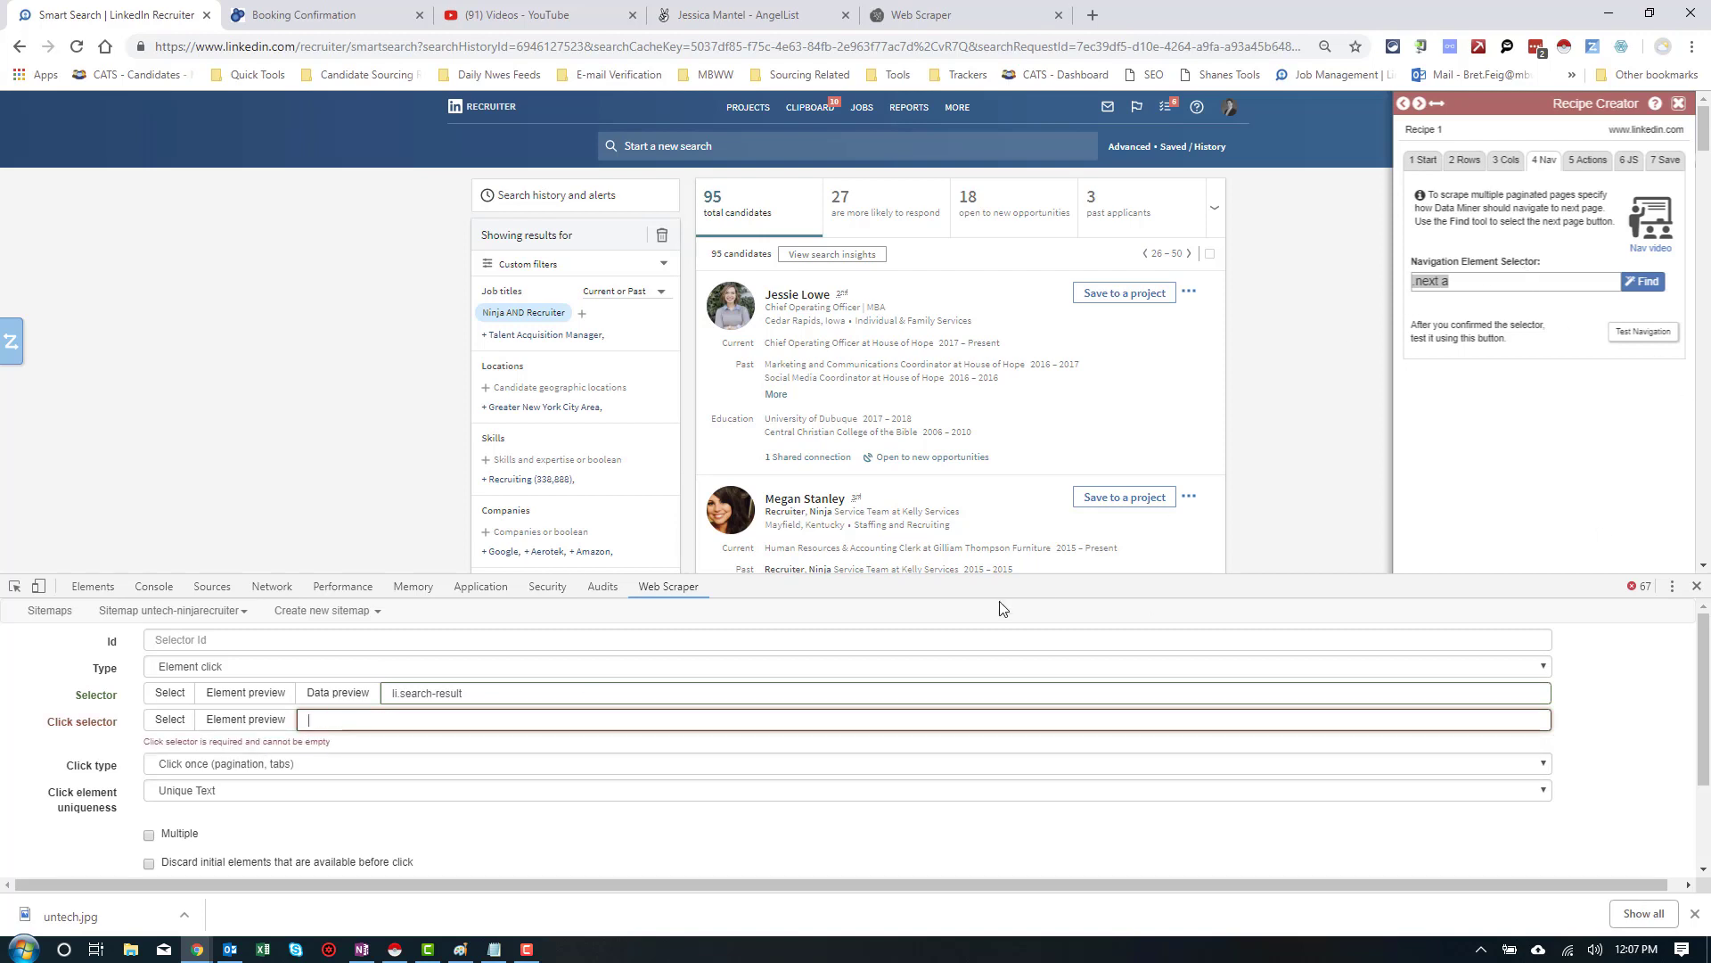
type(".next a")
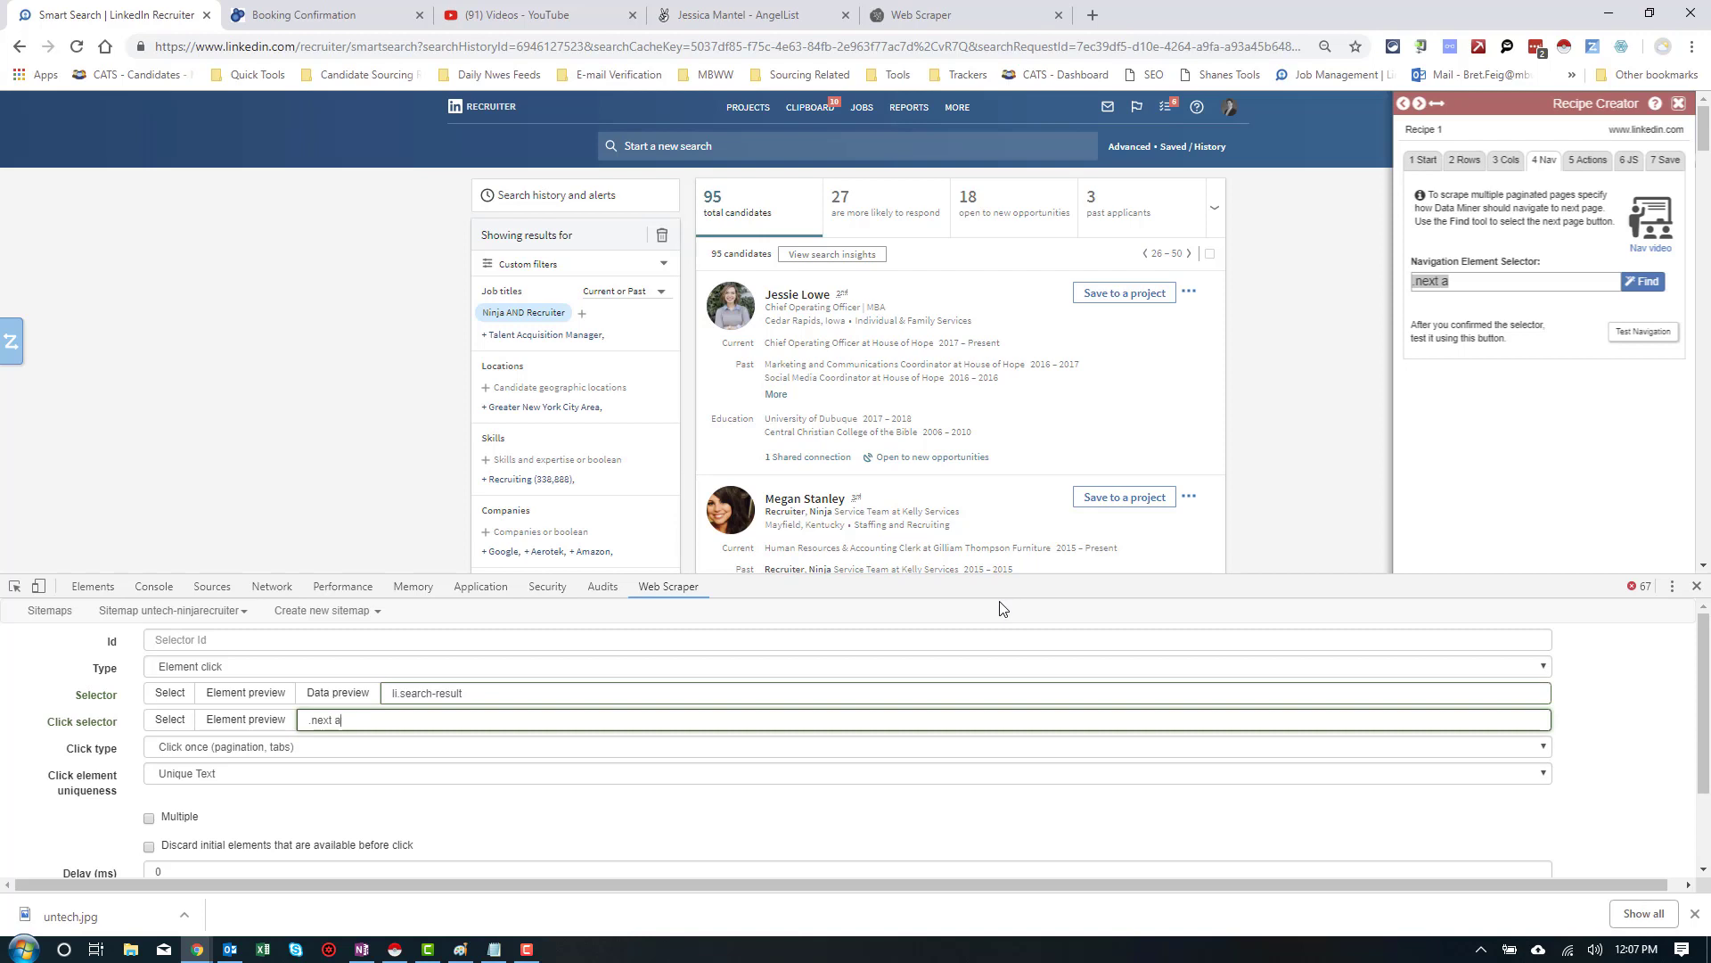
scroll(1181, 413, "down", 8)
left_click(1678, 103)
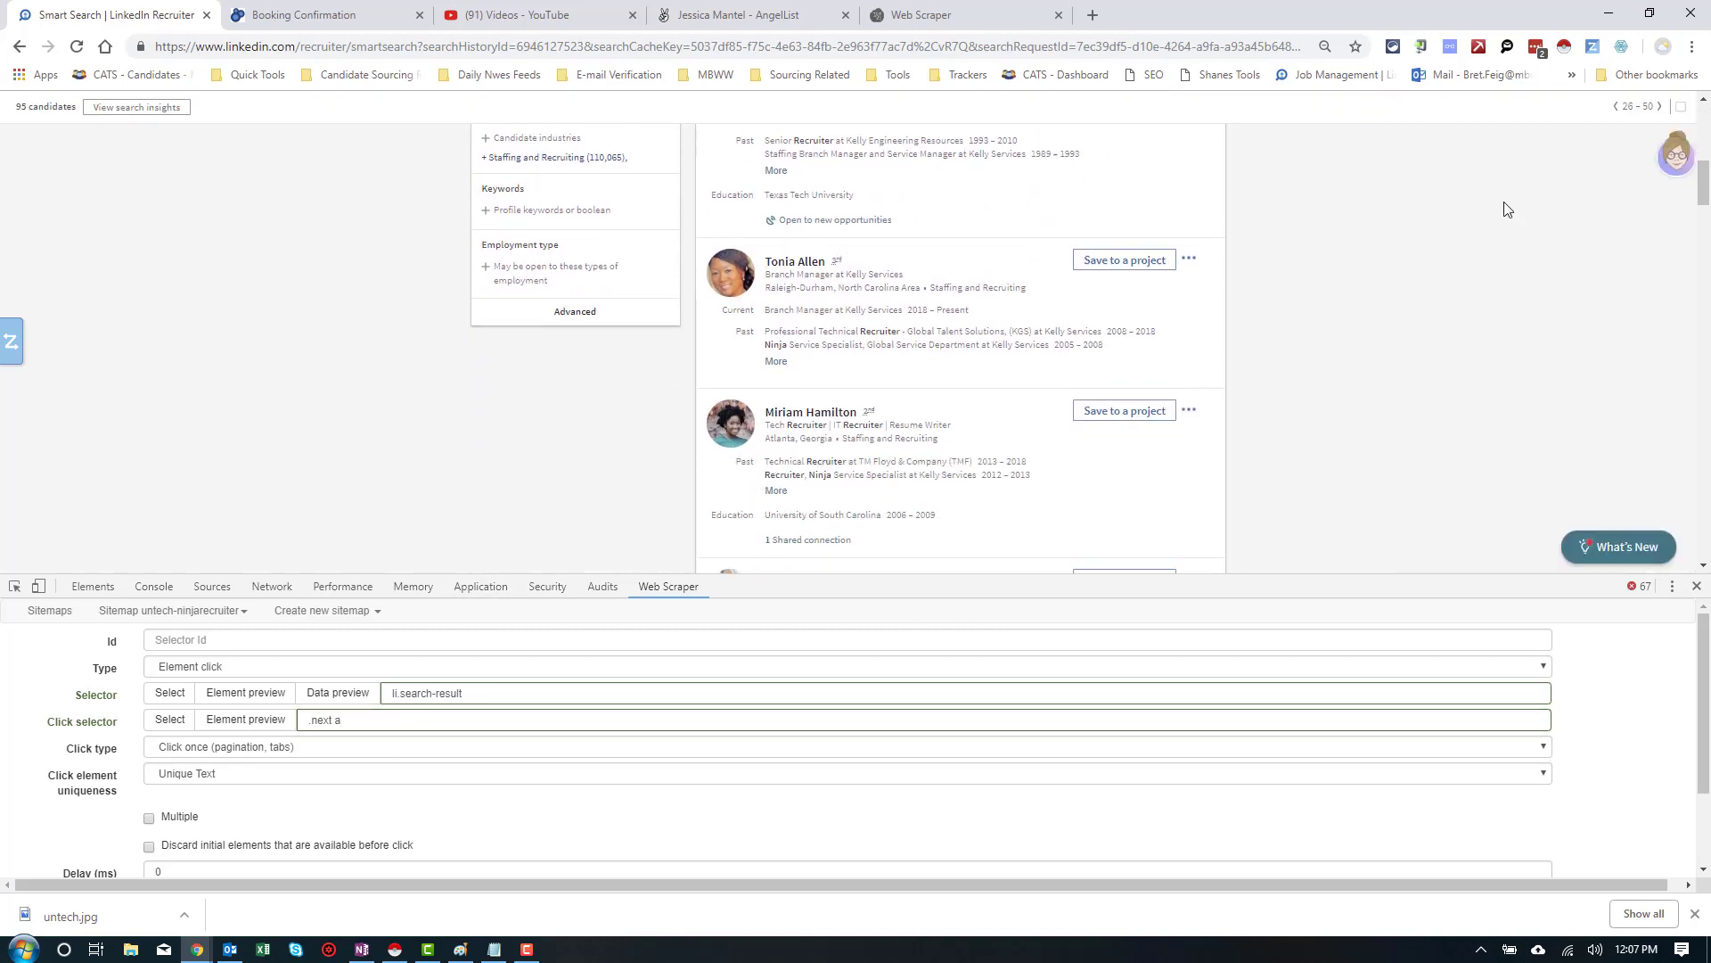
scroll(1275, 351, "down", 1)
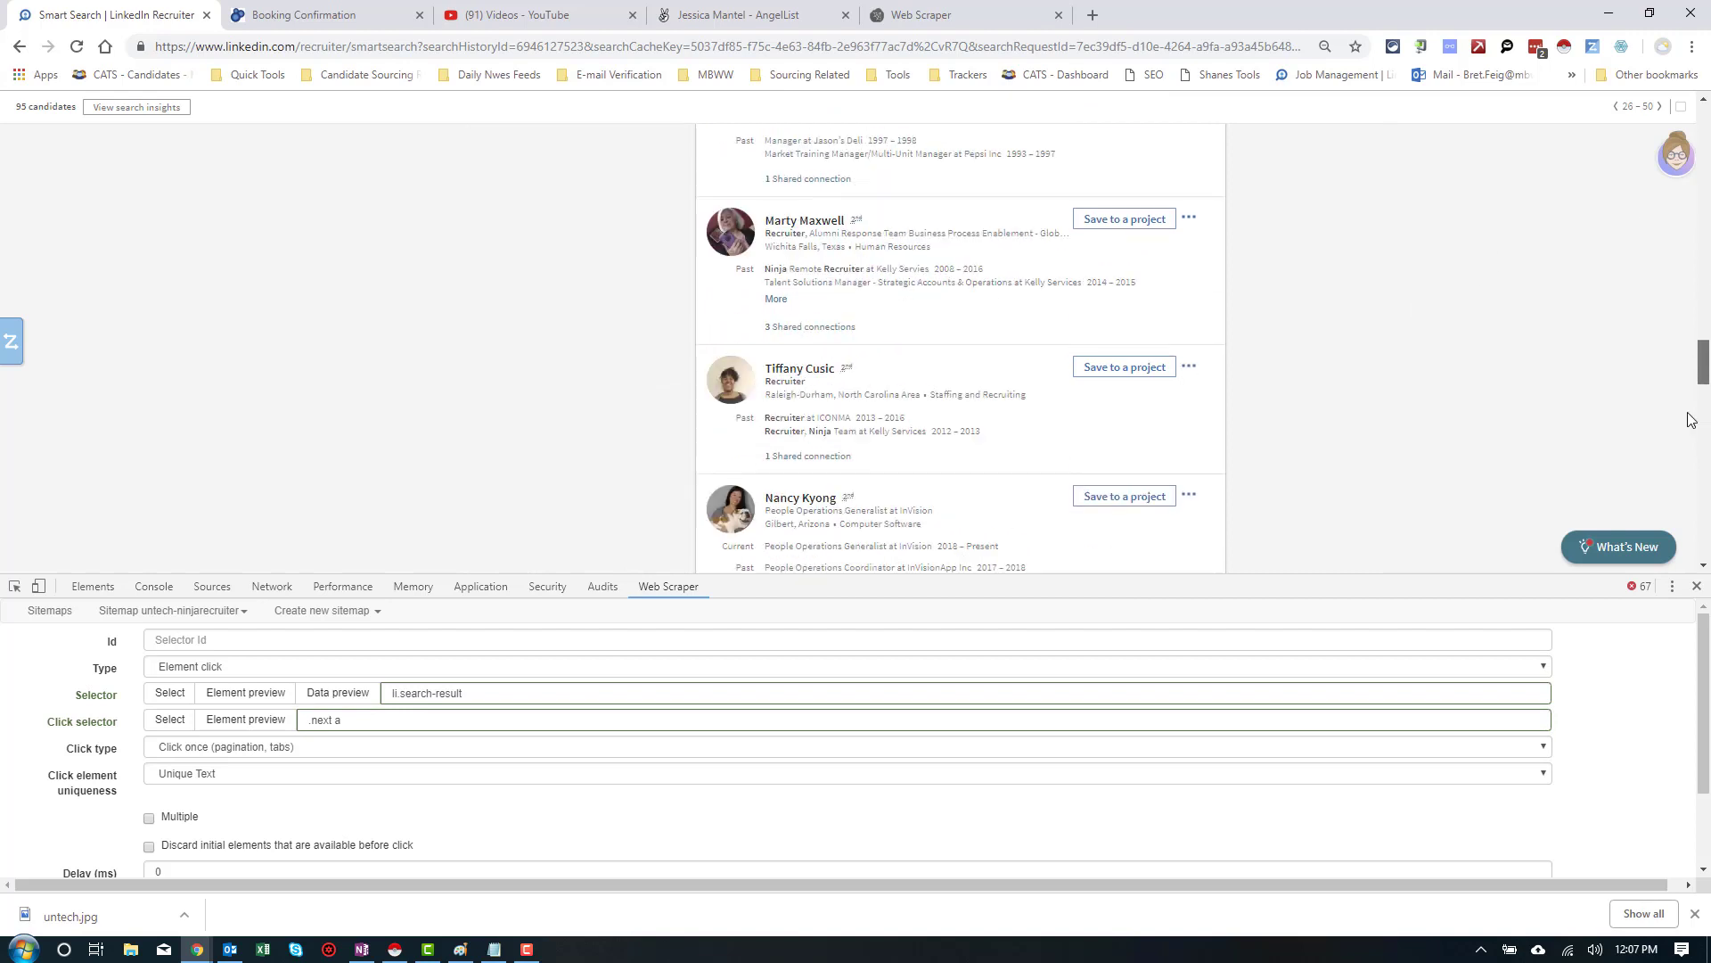
left_click_drag(1703, 188, 1704, 535)
Preview the new click selector's match and inspect the next-page arrow link in DevTools
left_click(246, 720)
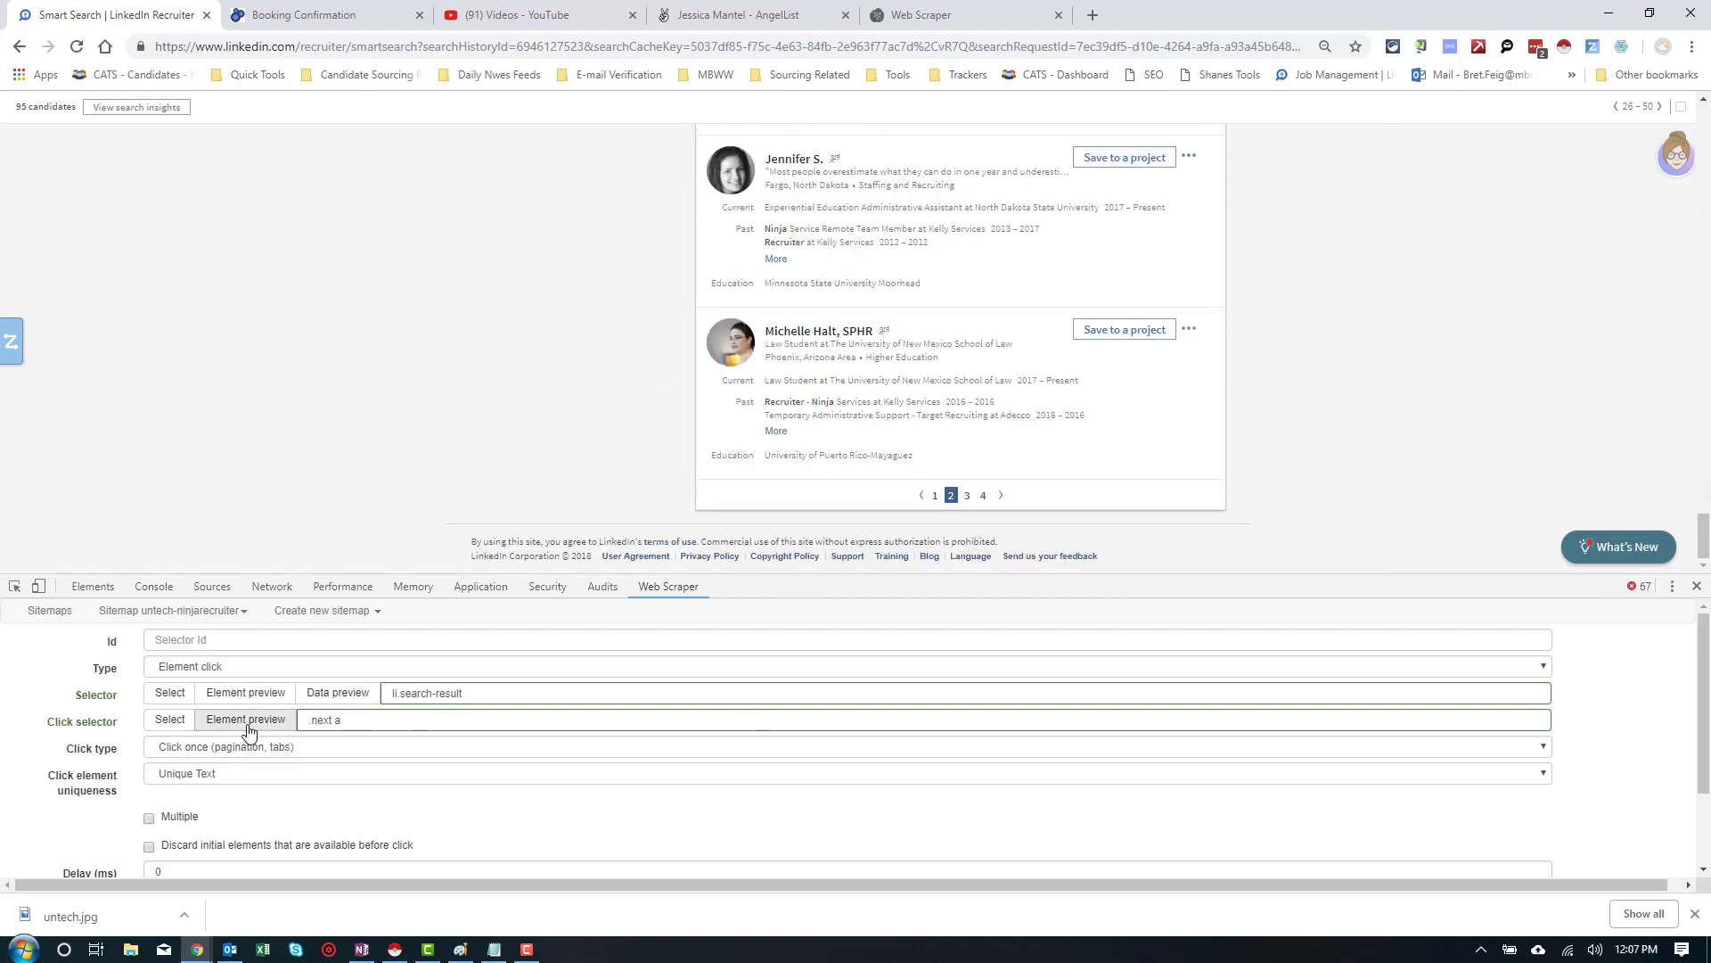
right_click(1002, 502)
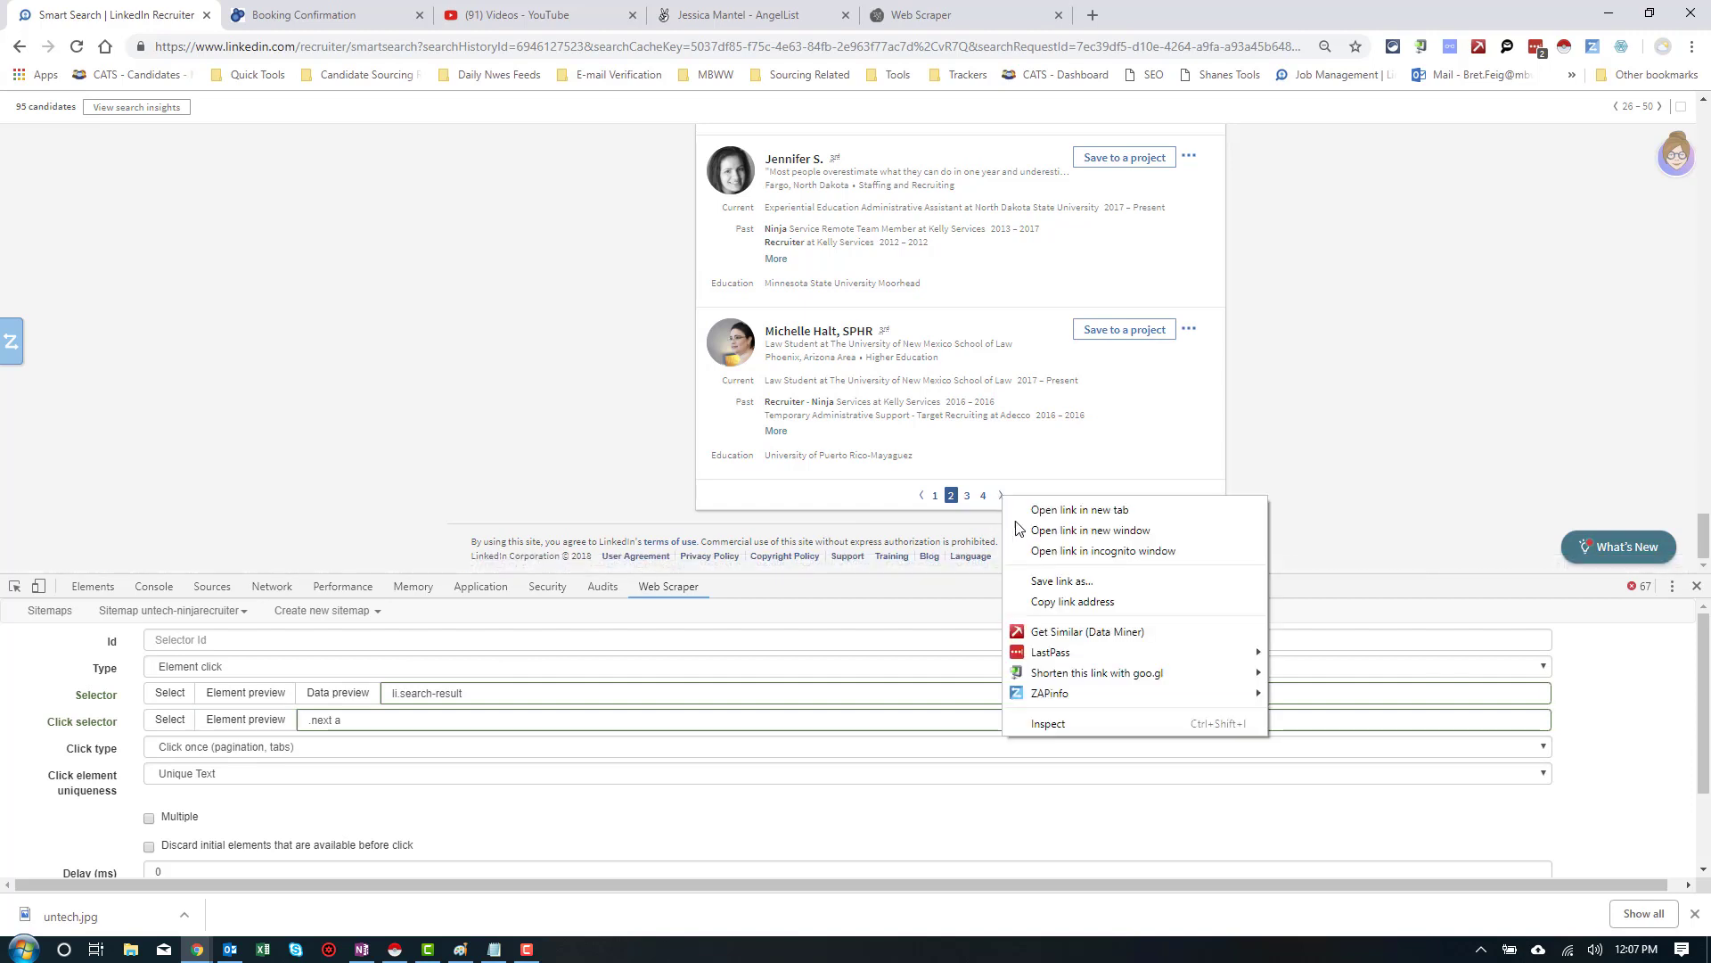
left_click(1055, 725)
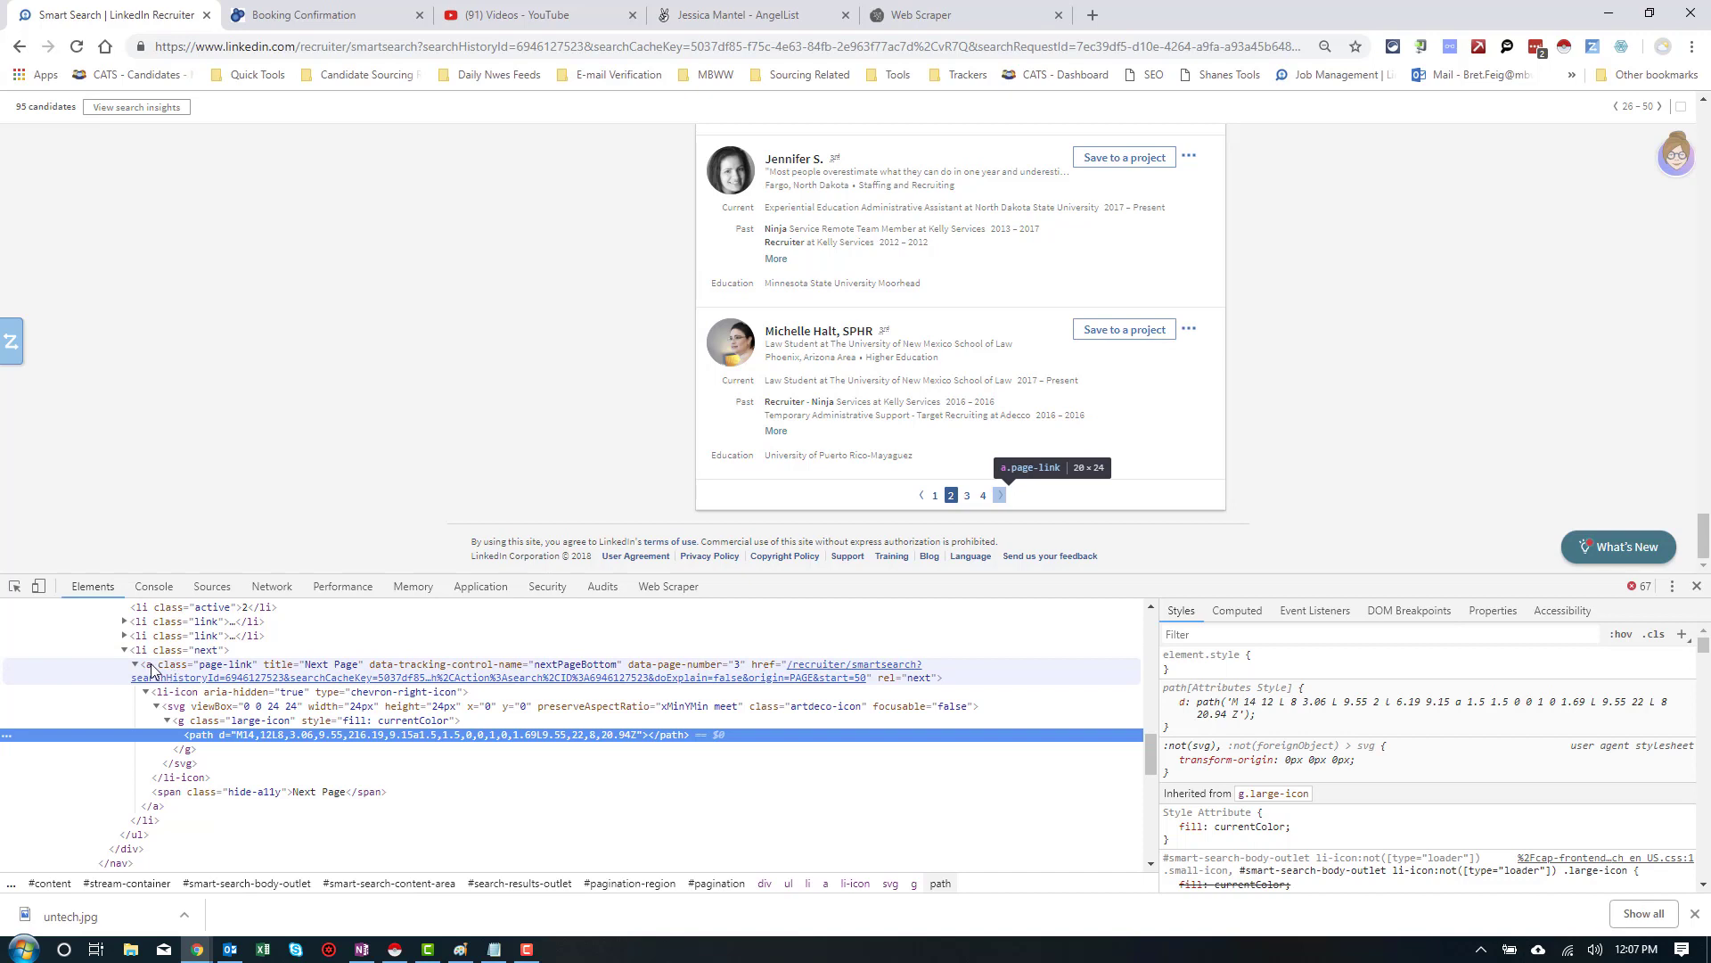
Go back to the Web Scraper form, where the click selector now reads .next a
left_click(645, 588)
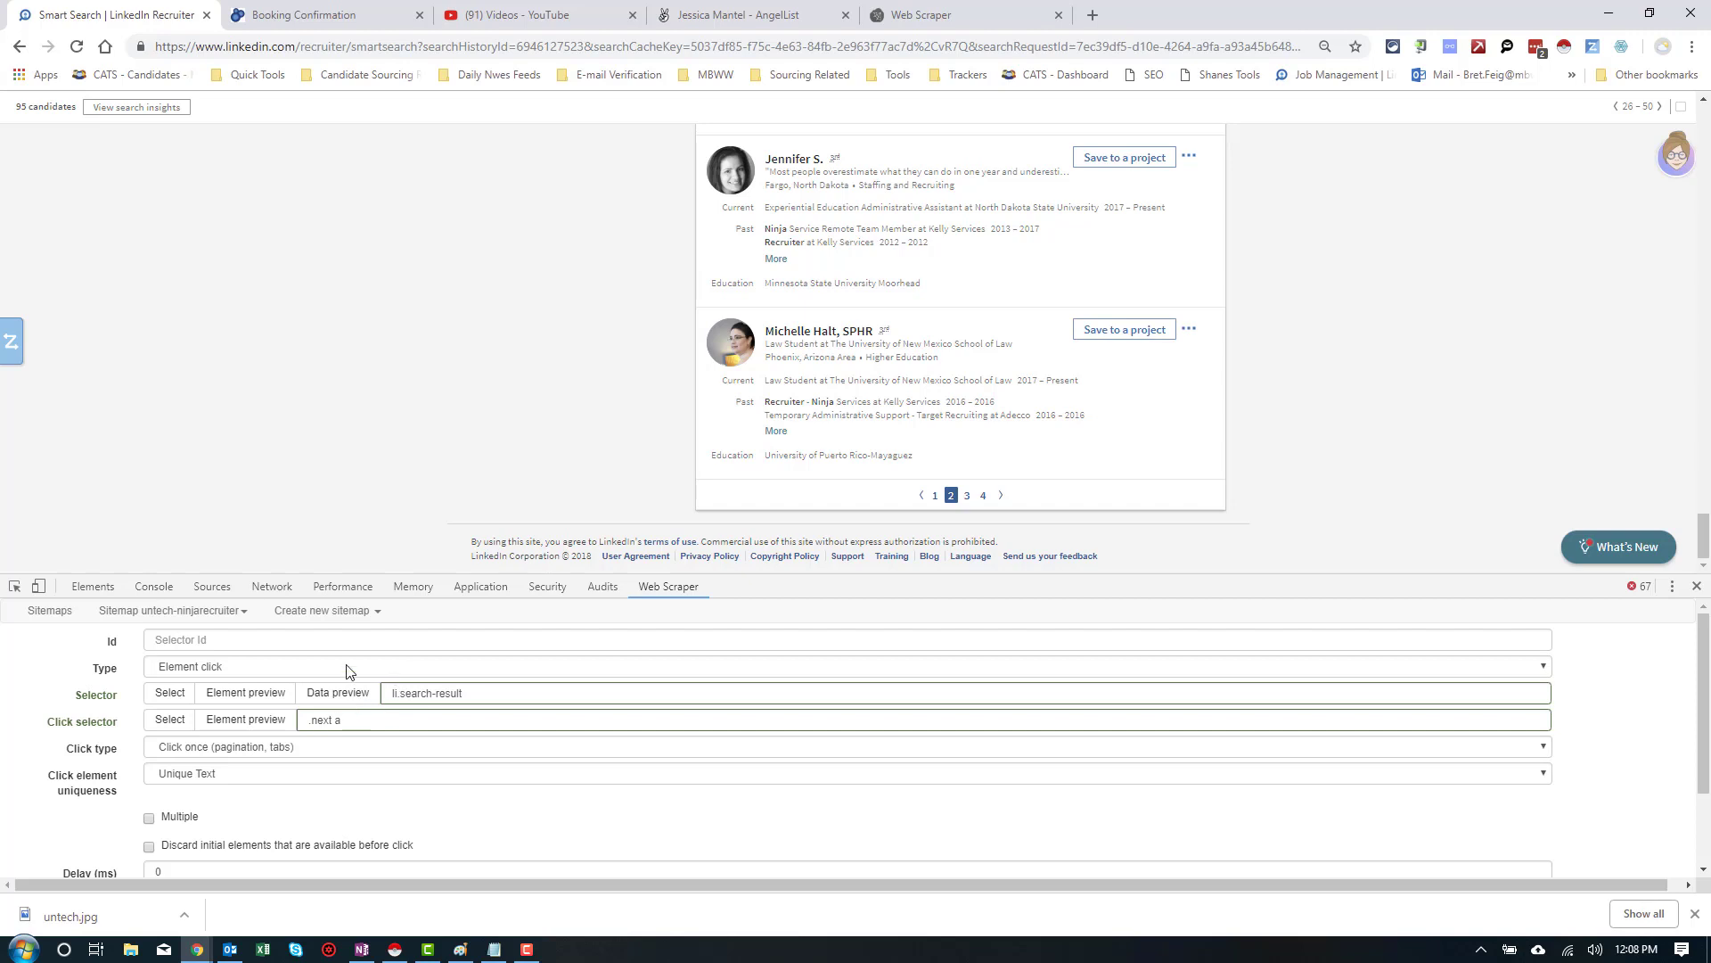
Set click type to Click more, uniqueness to unique CSS Selector, and allow multiple elements
left_click(207, 751)
left_click(191, 799)
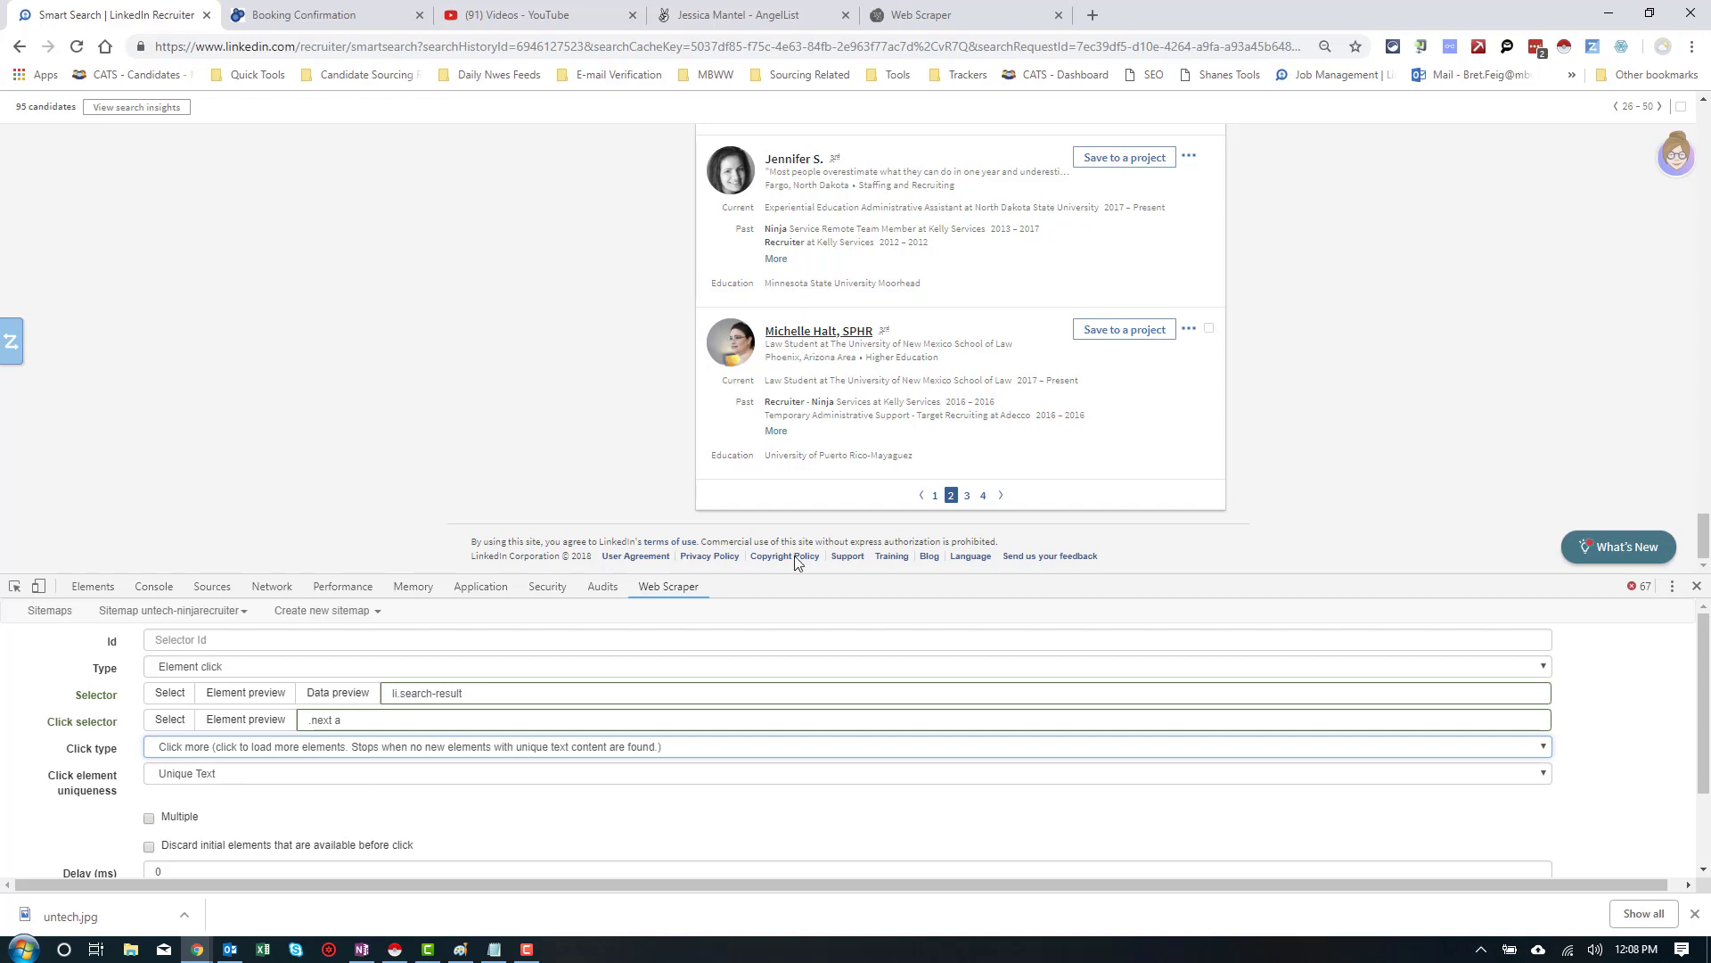
left_click(225, 773)
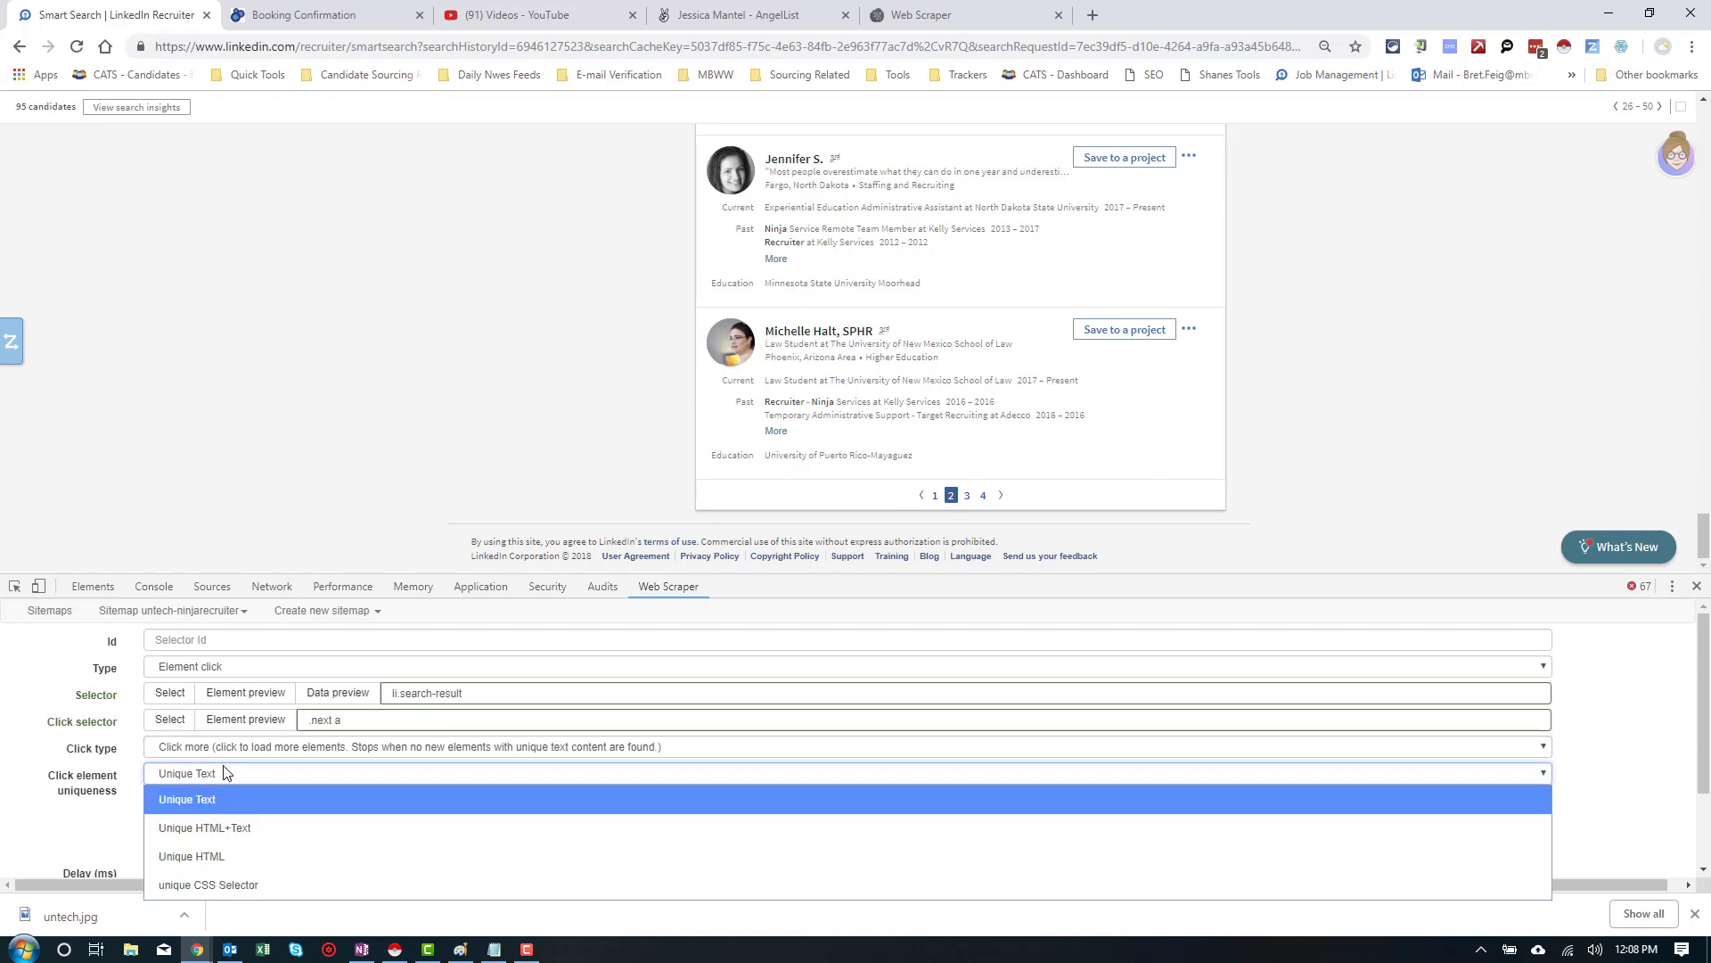
left_click(298, 874)
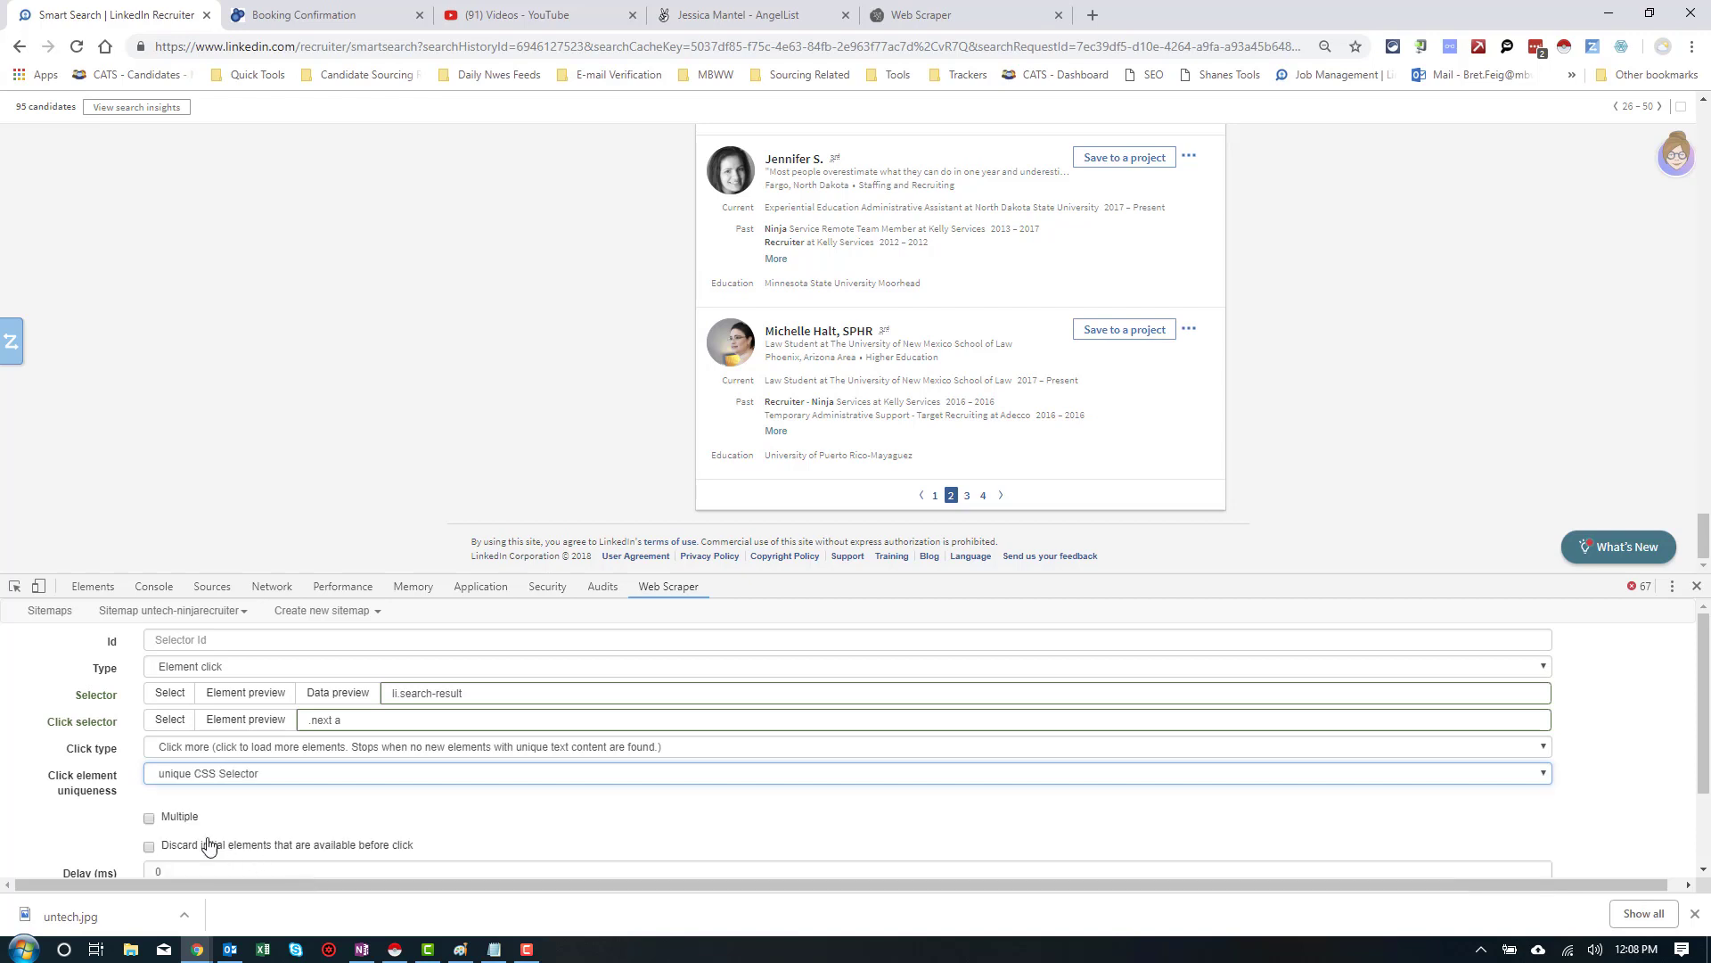
left_click(150, 817)
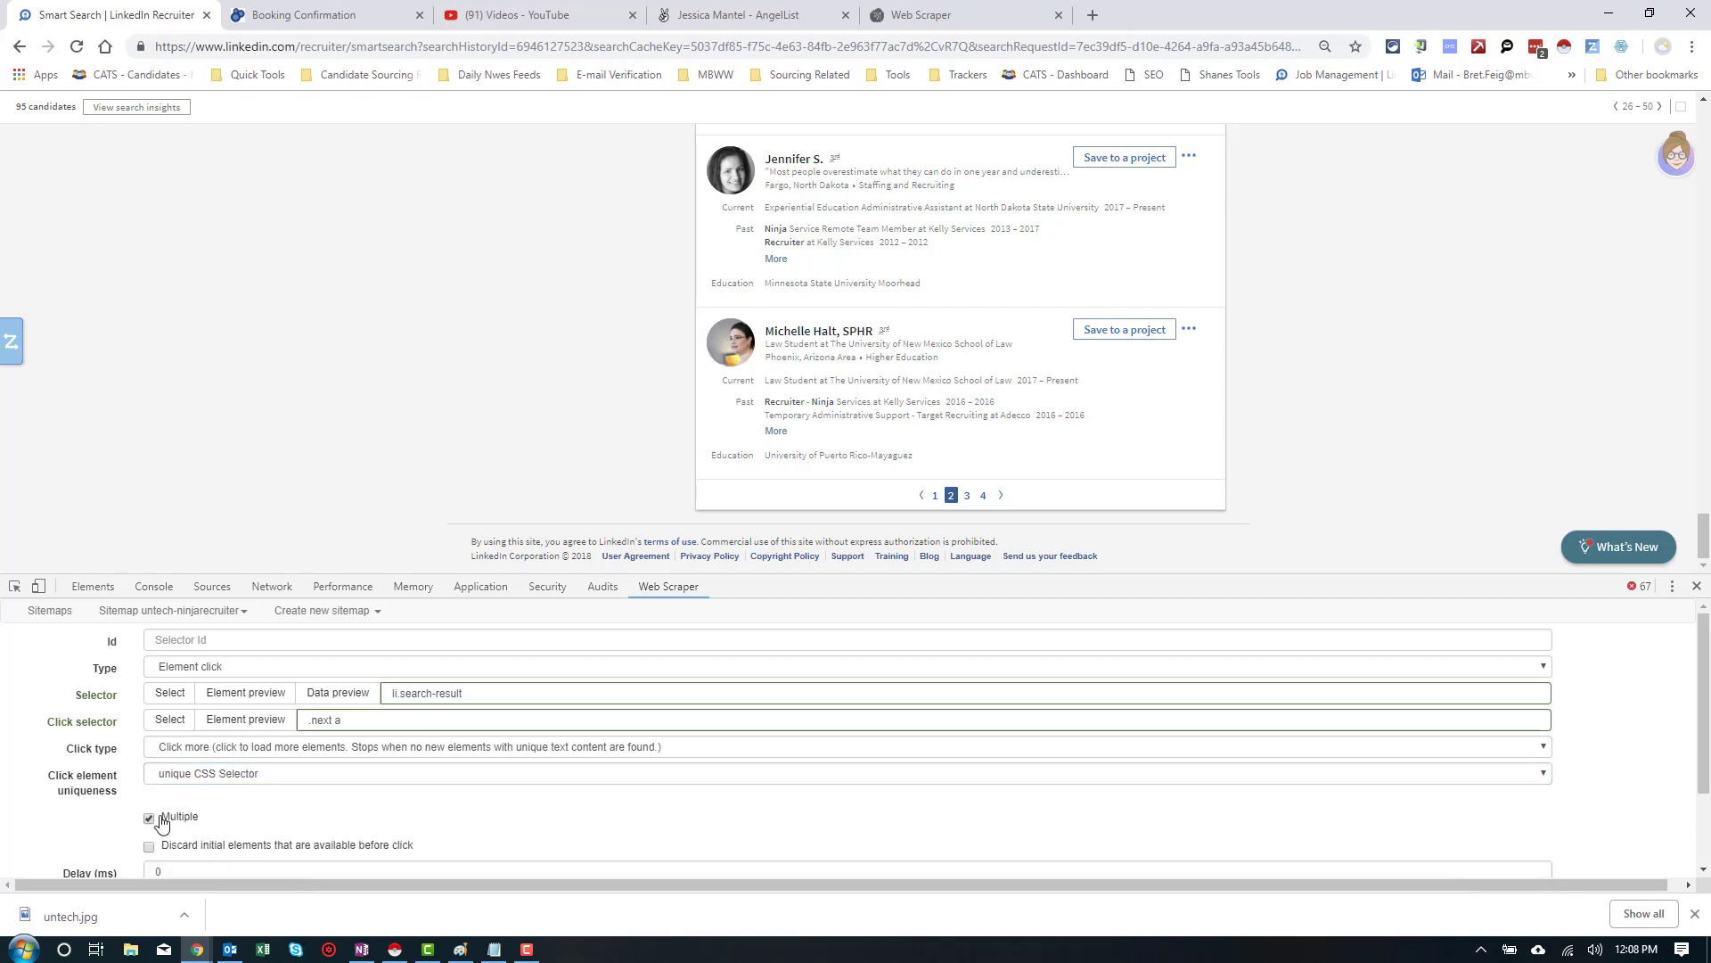
left_click(291, 693)
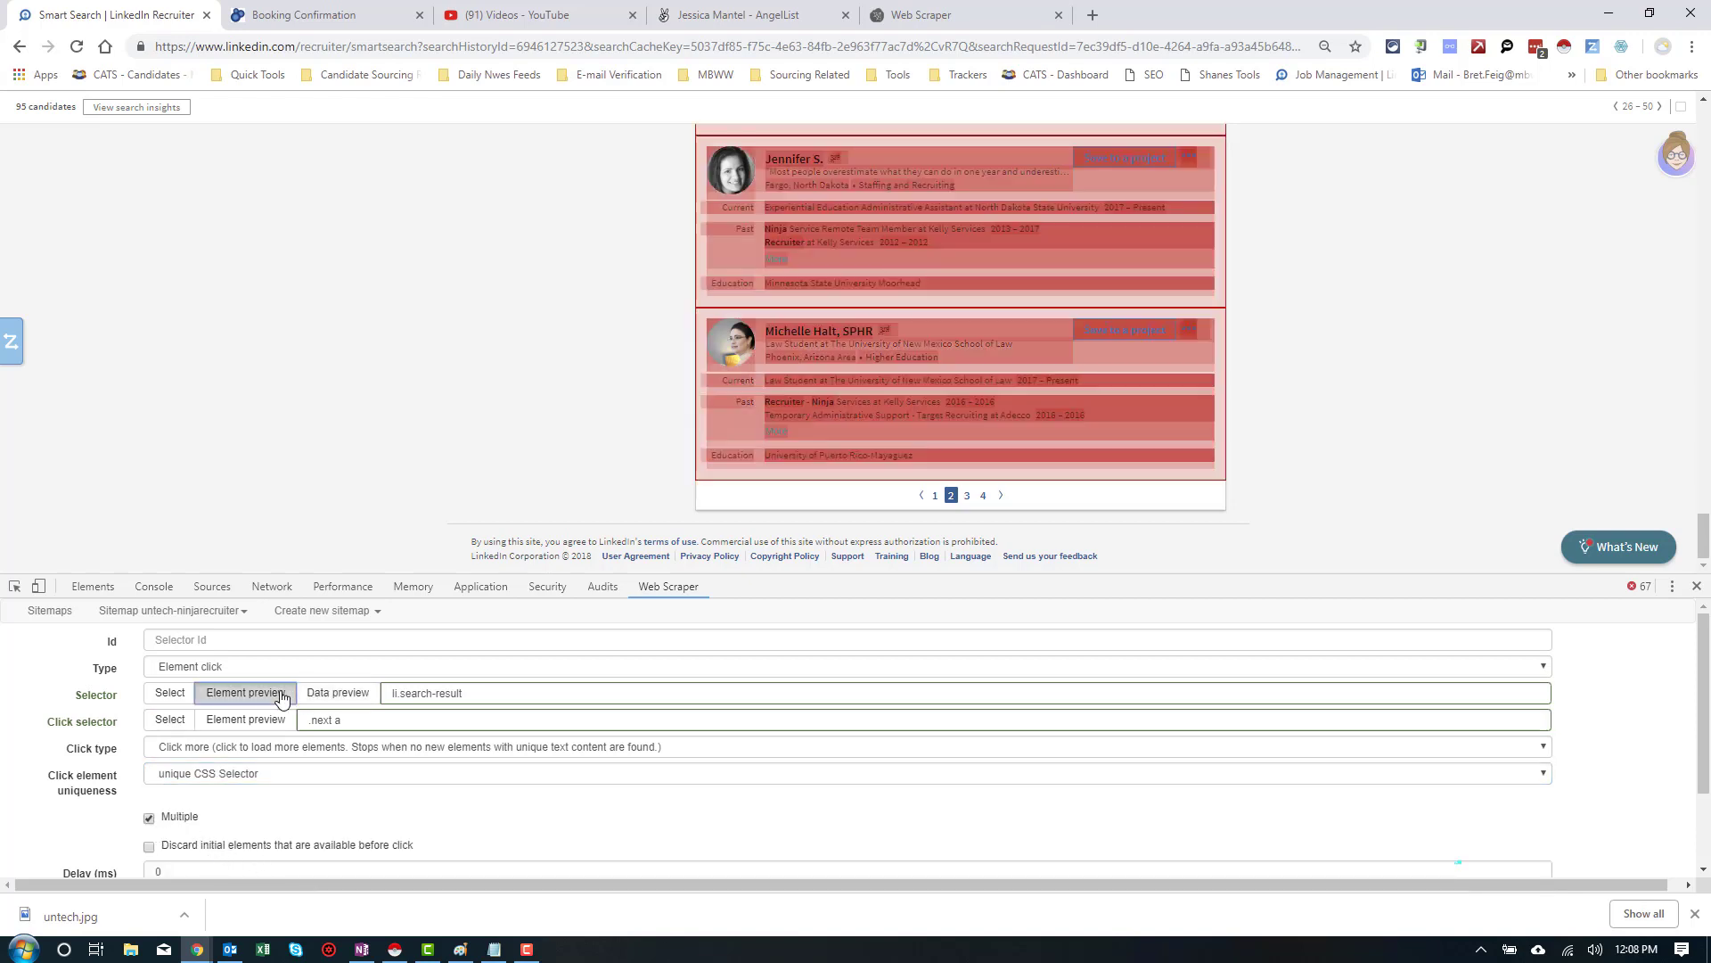
left_click(211, 700)
Name the selector Page-changer and save it
scroll(223, 757, "down", 2)
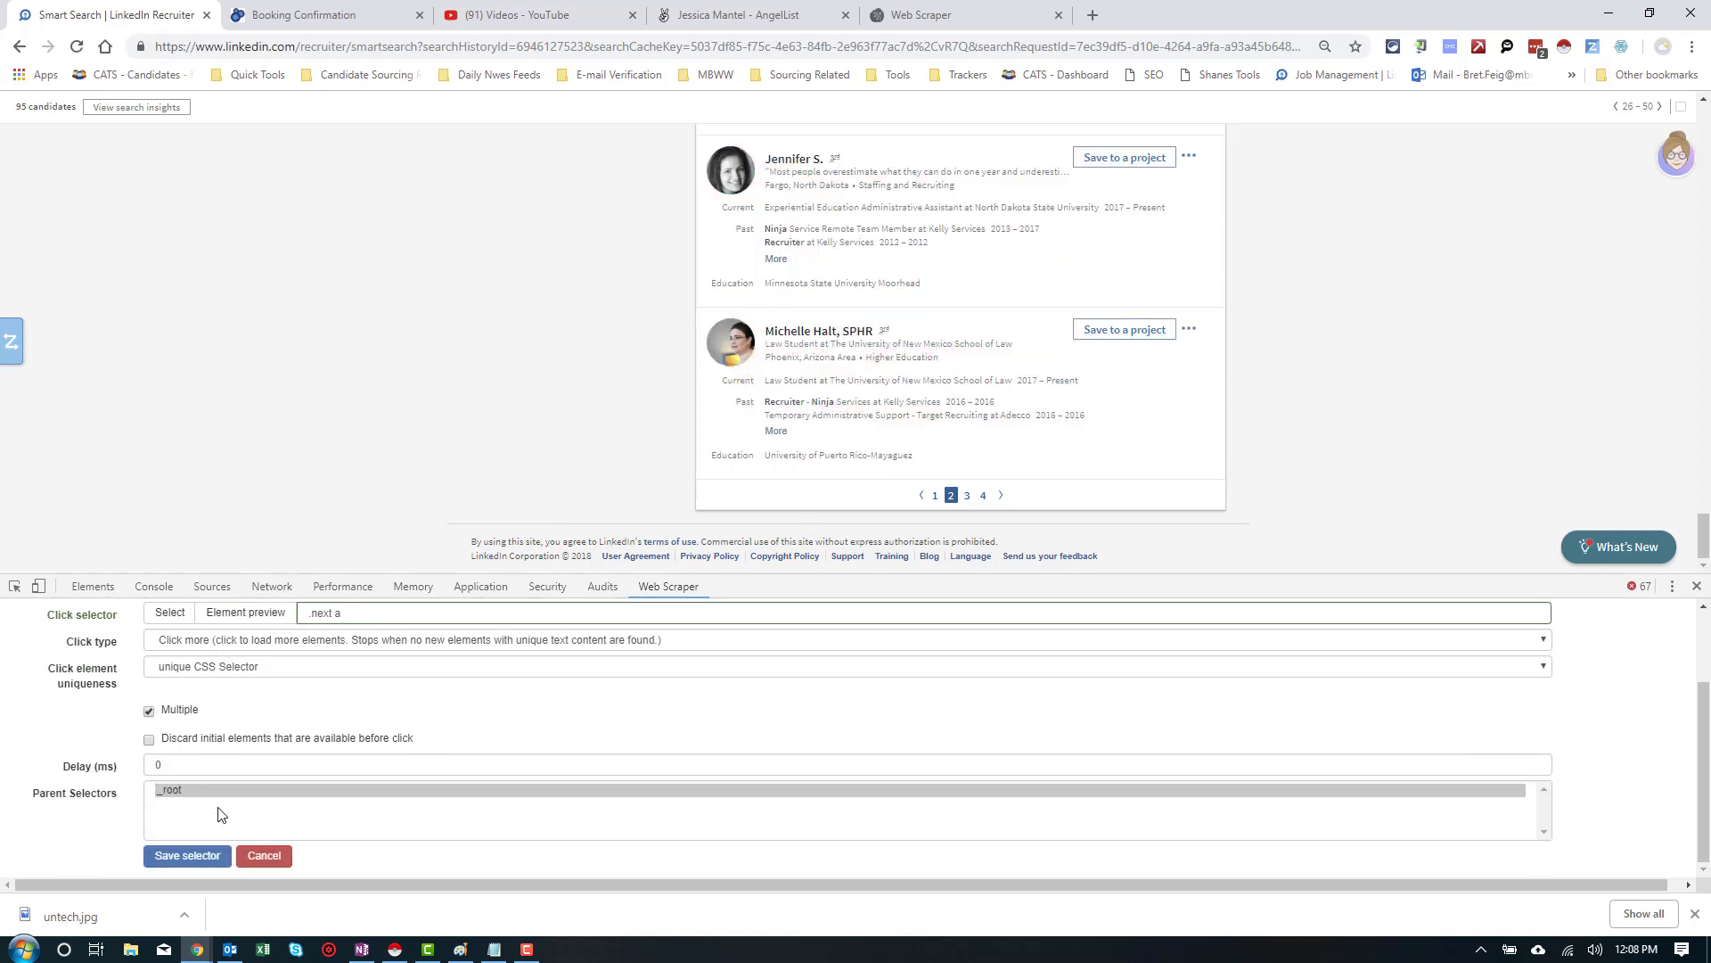
left_click(199, 858)
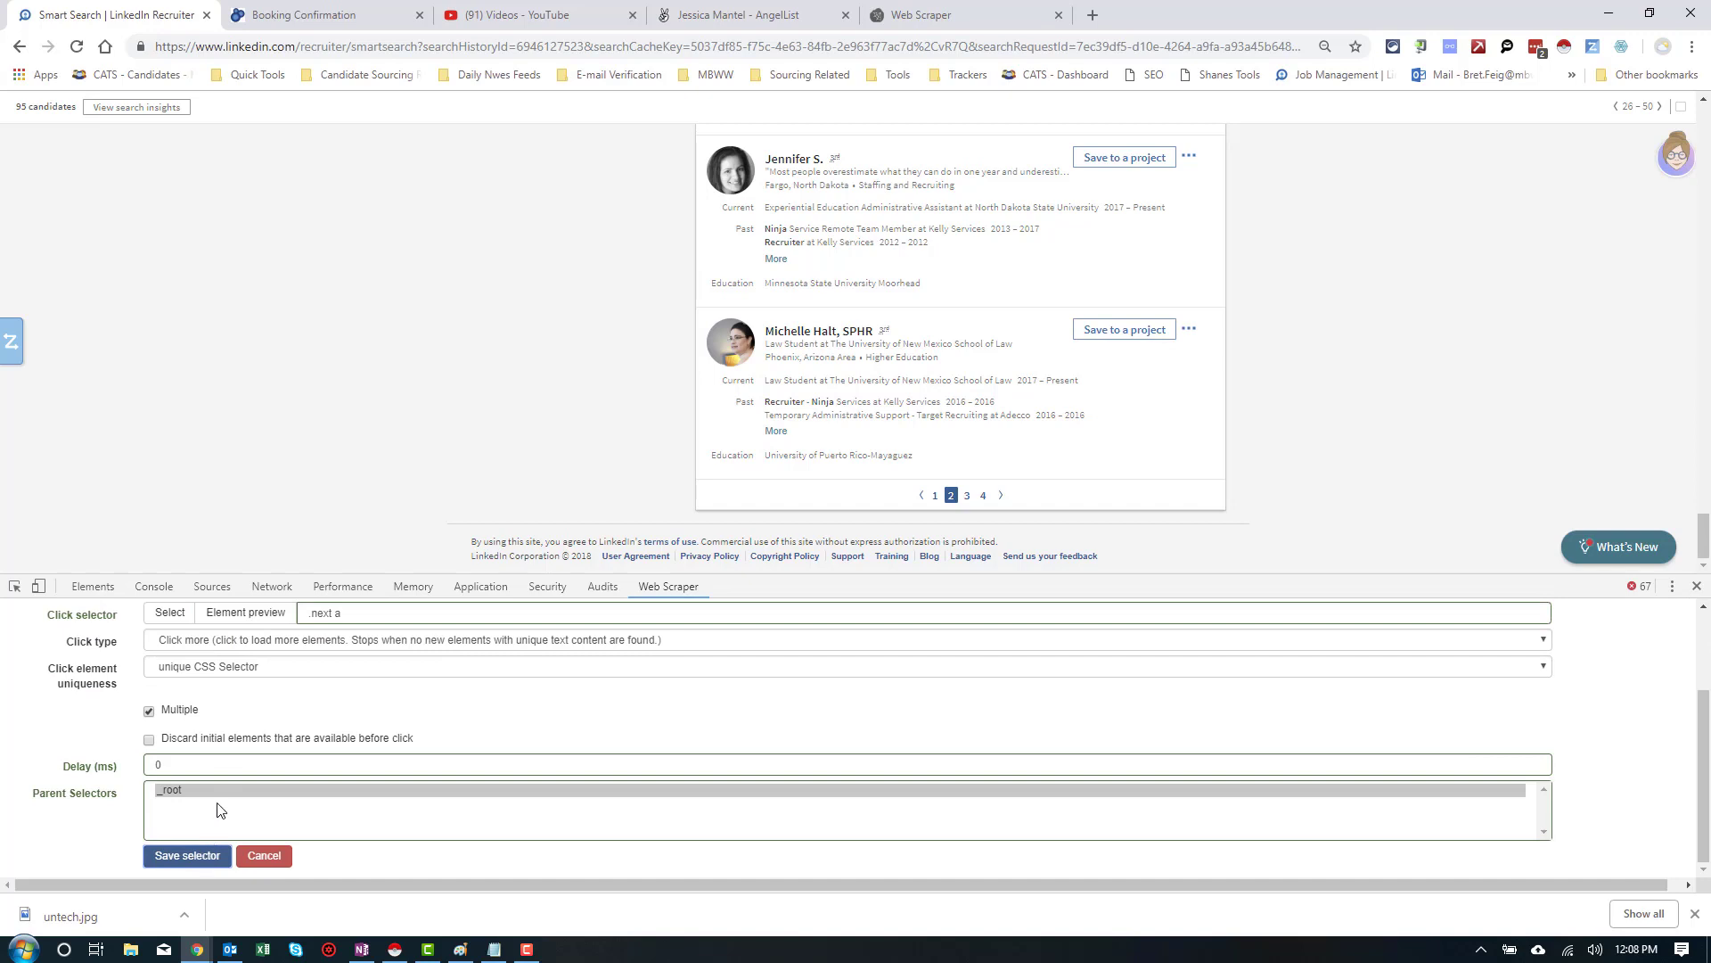
scroll(223, 785, "up", 3)
left_click(263, 639)
type("Page-changer")
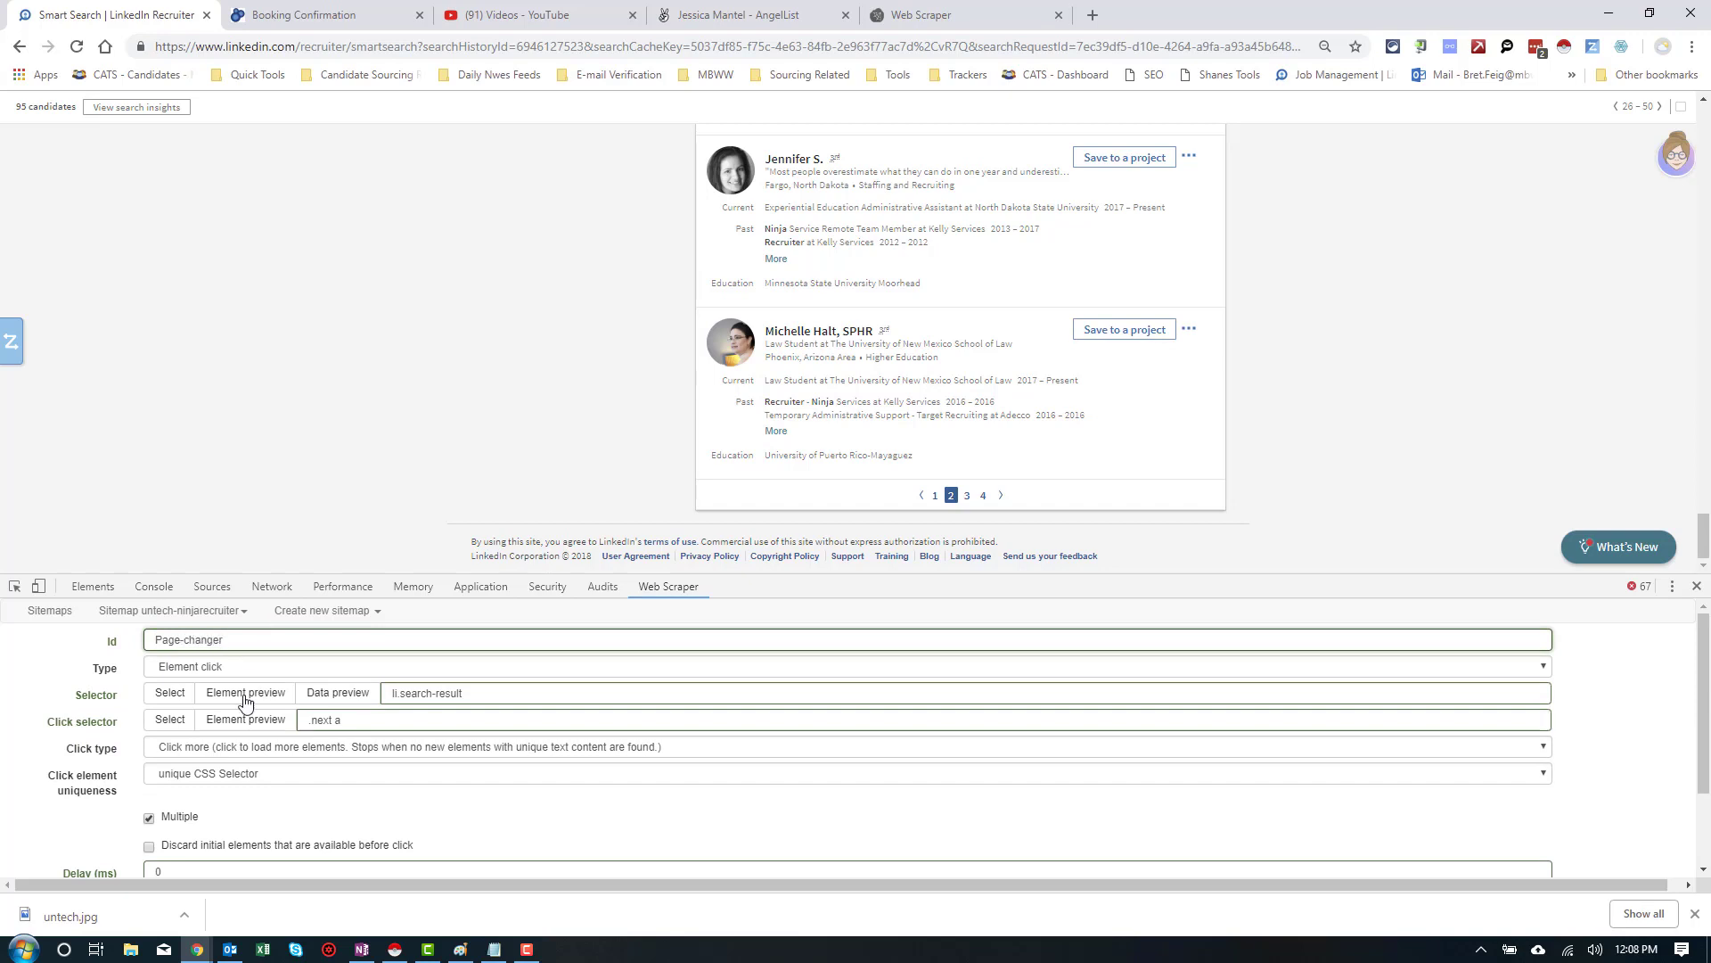
scroll(170, 832, "down", 2)
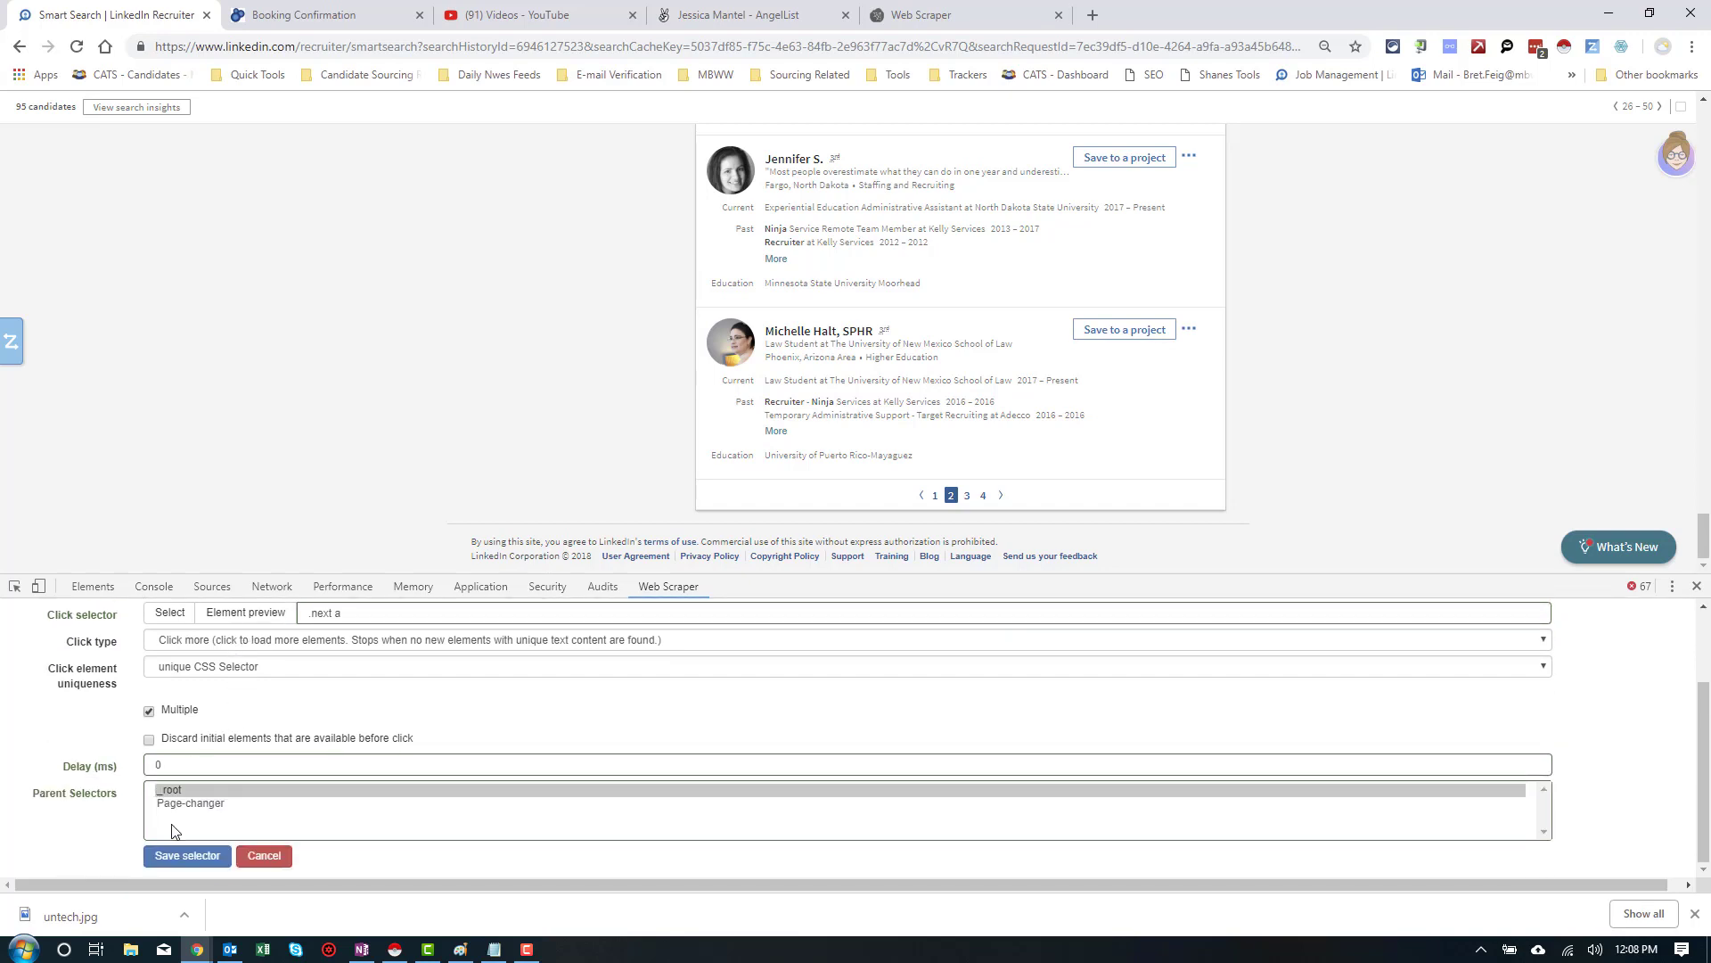
left_click(178, 847)
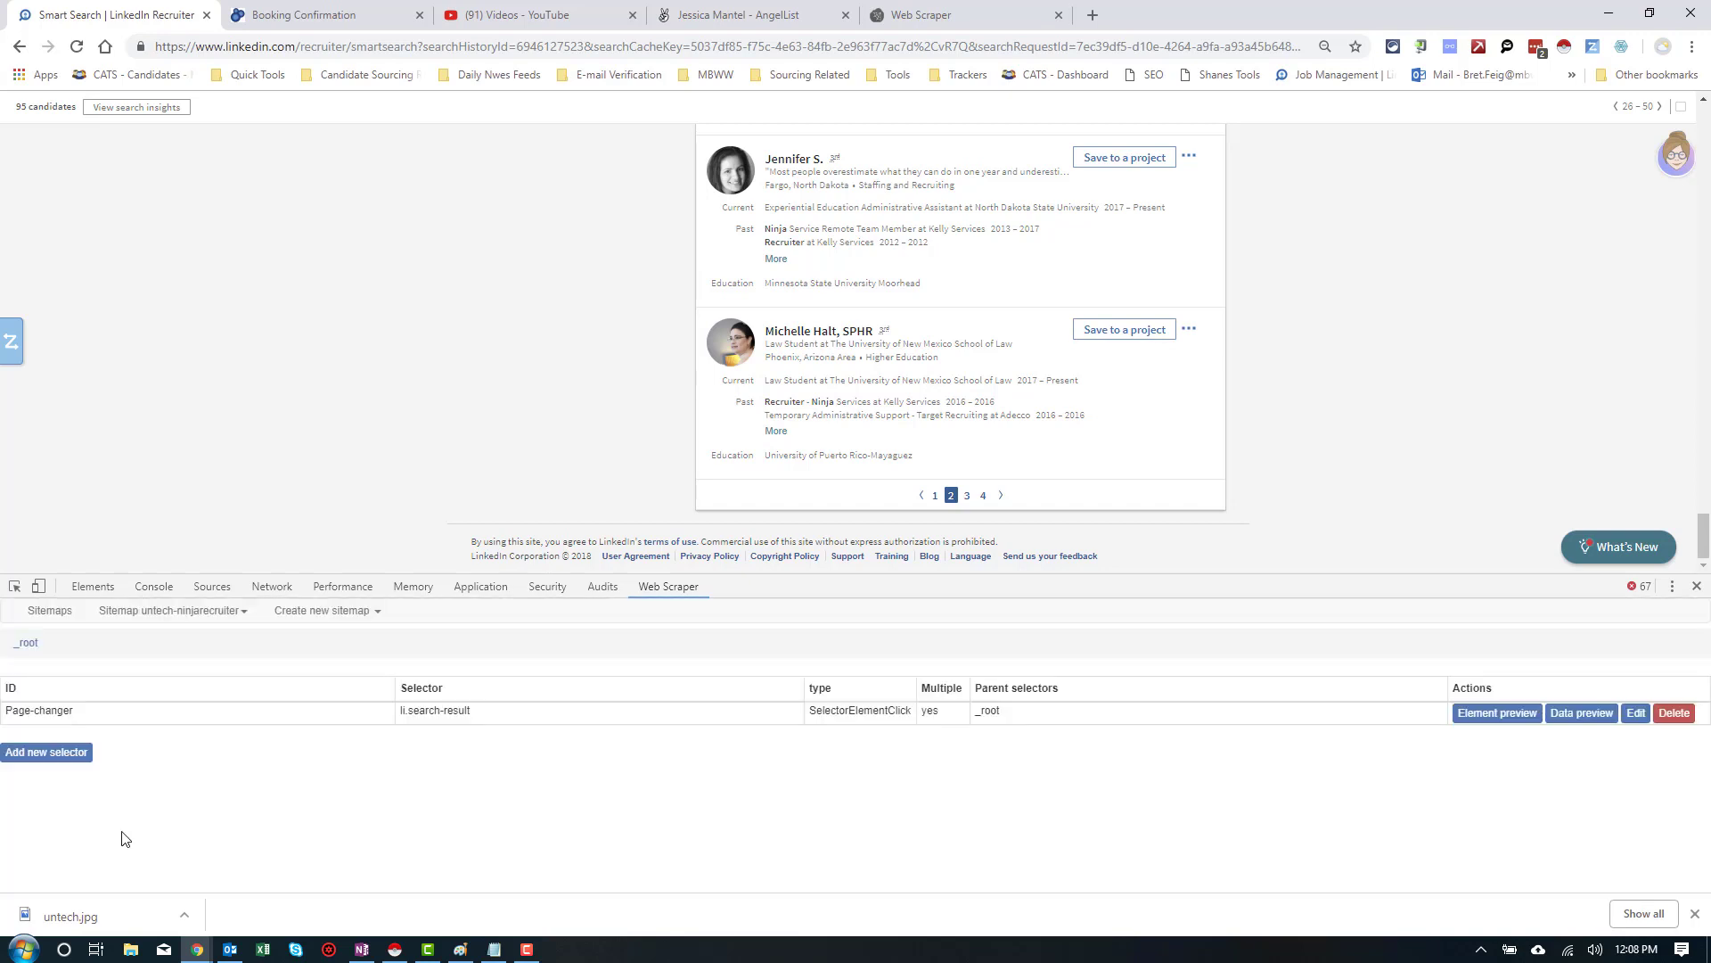
Open Page-changer, start a new child selector, and try picks on the first result card
left_click(22, 710)
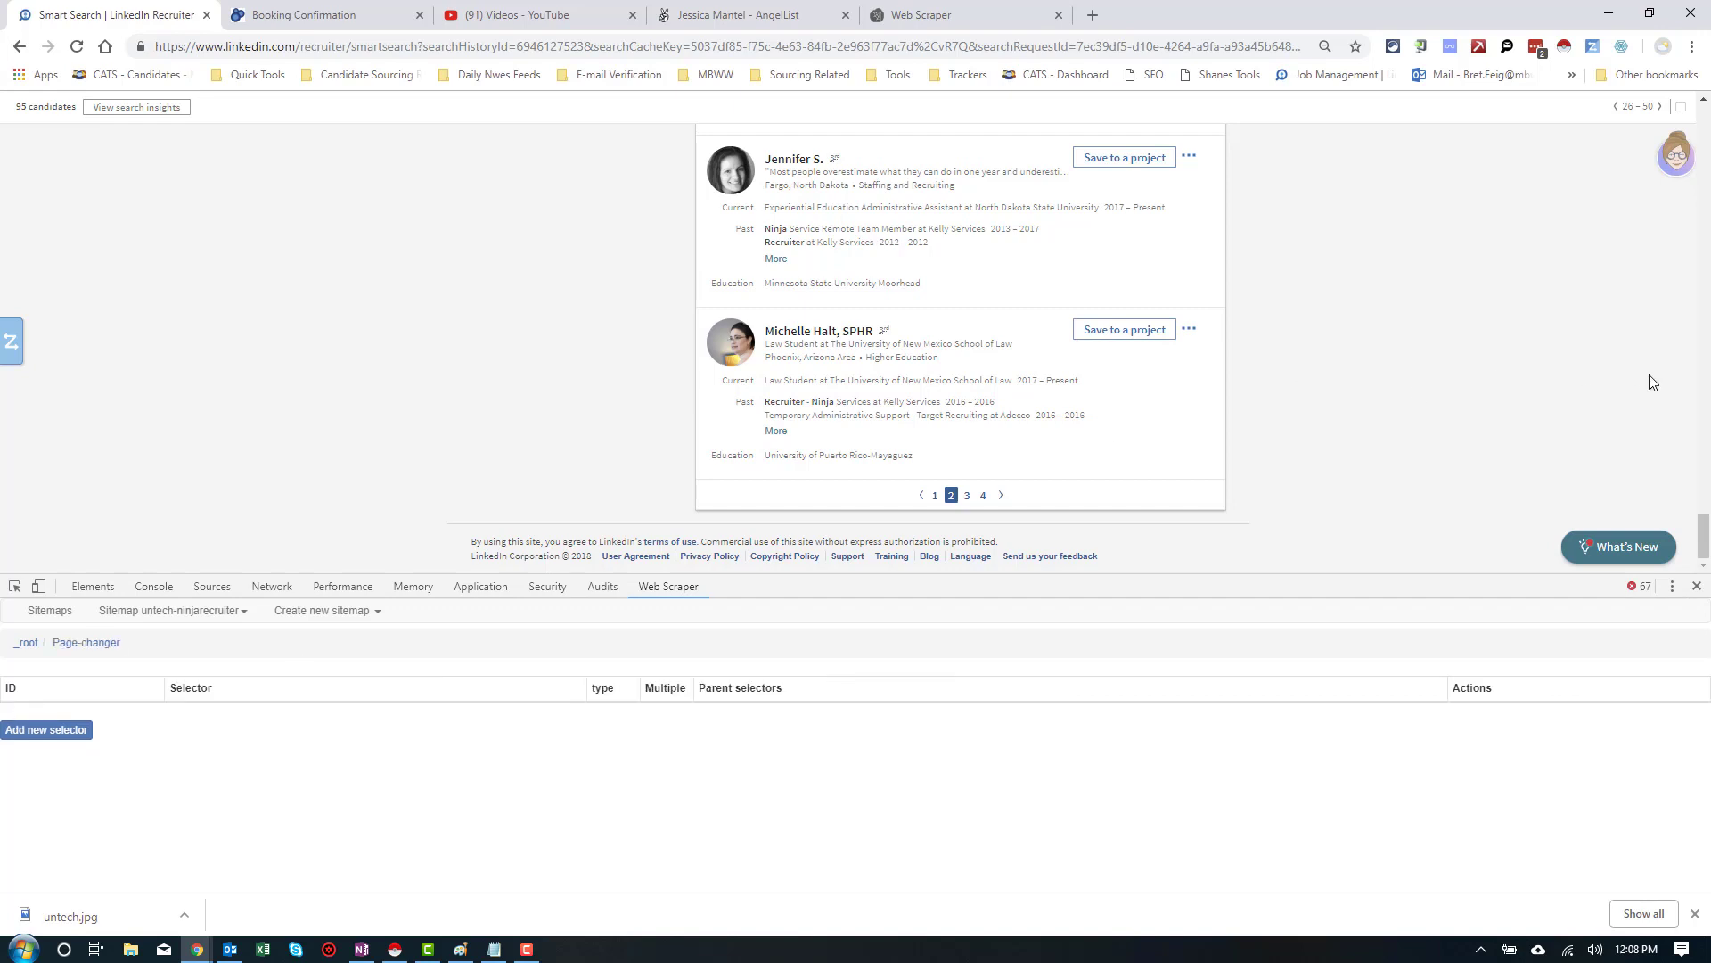
left_click_drag(1703, 530, 1703, 130)
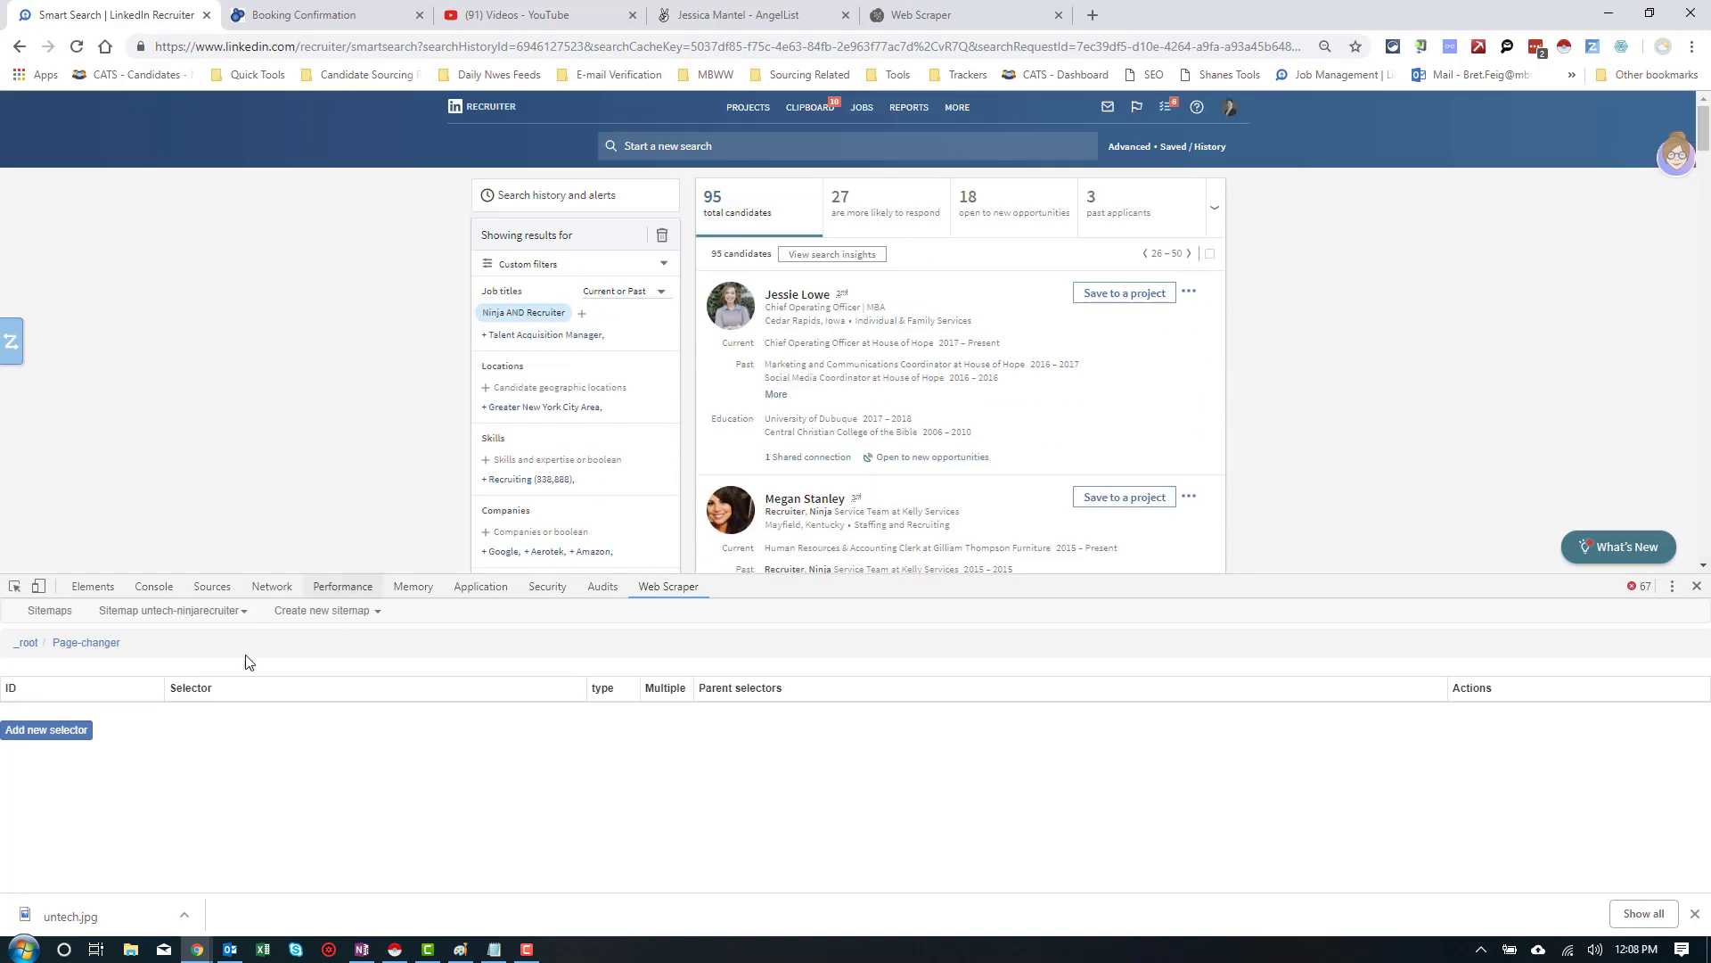
left_click(24, 729)
left_click(170, 692)
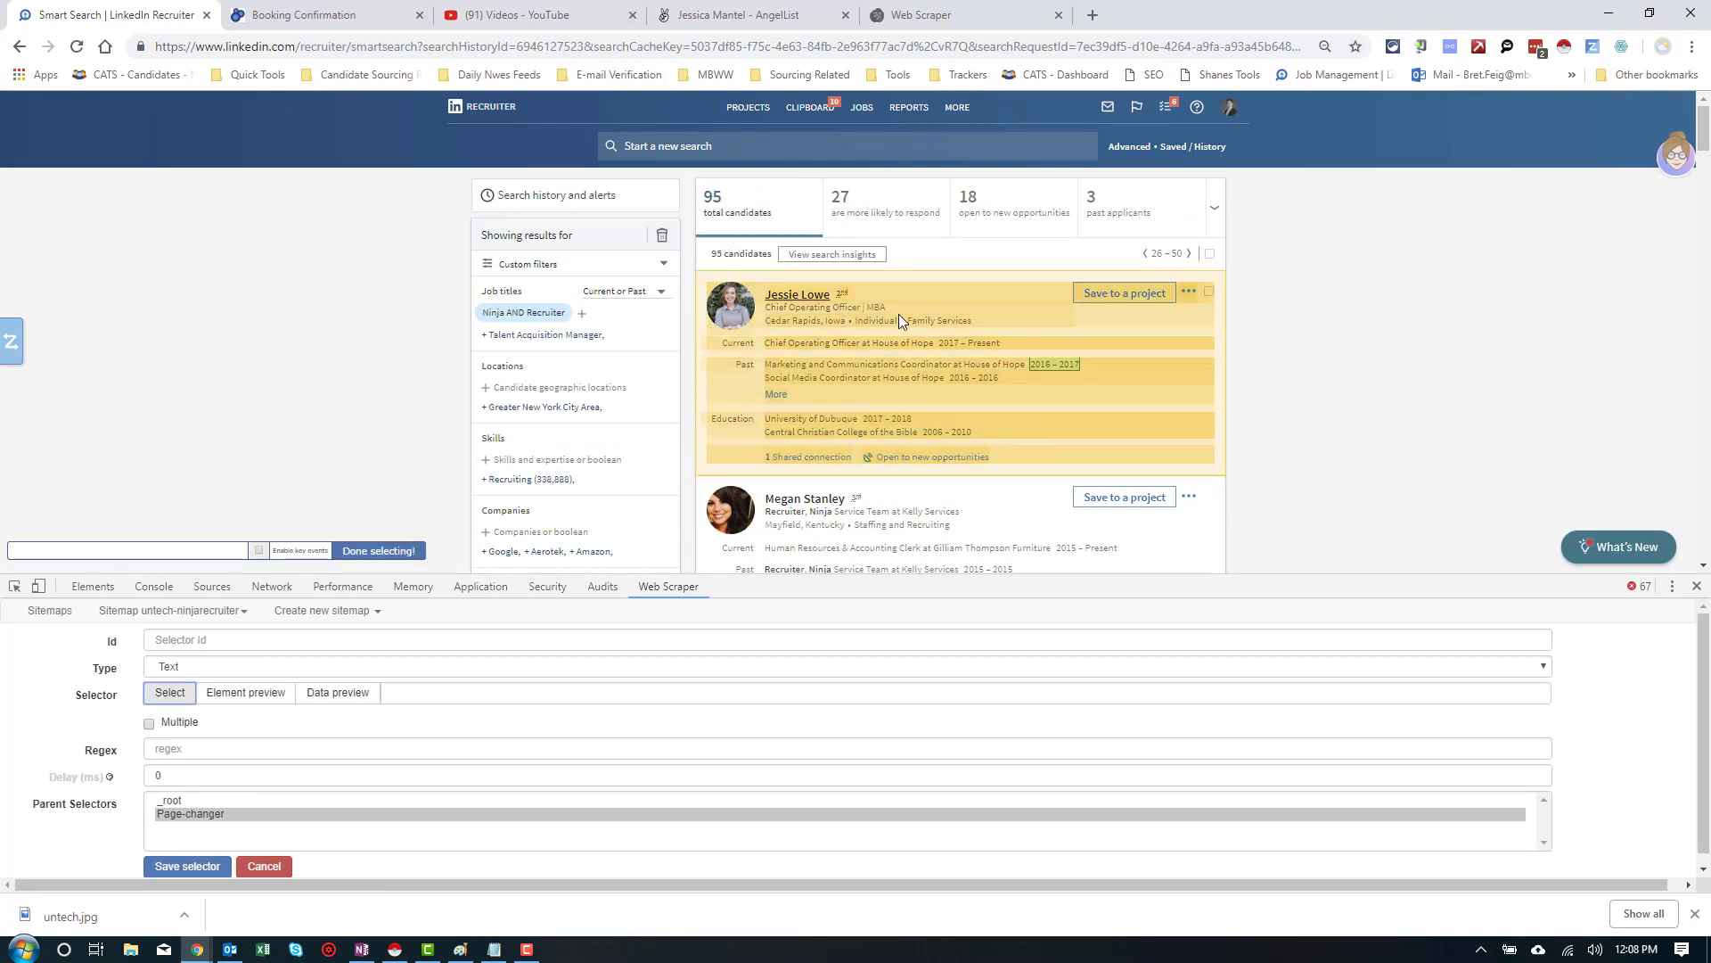
left_click(885, 375)
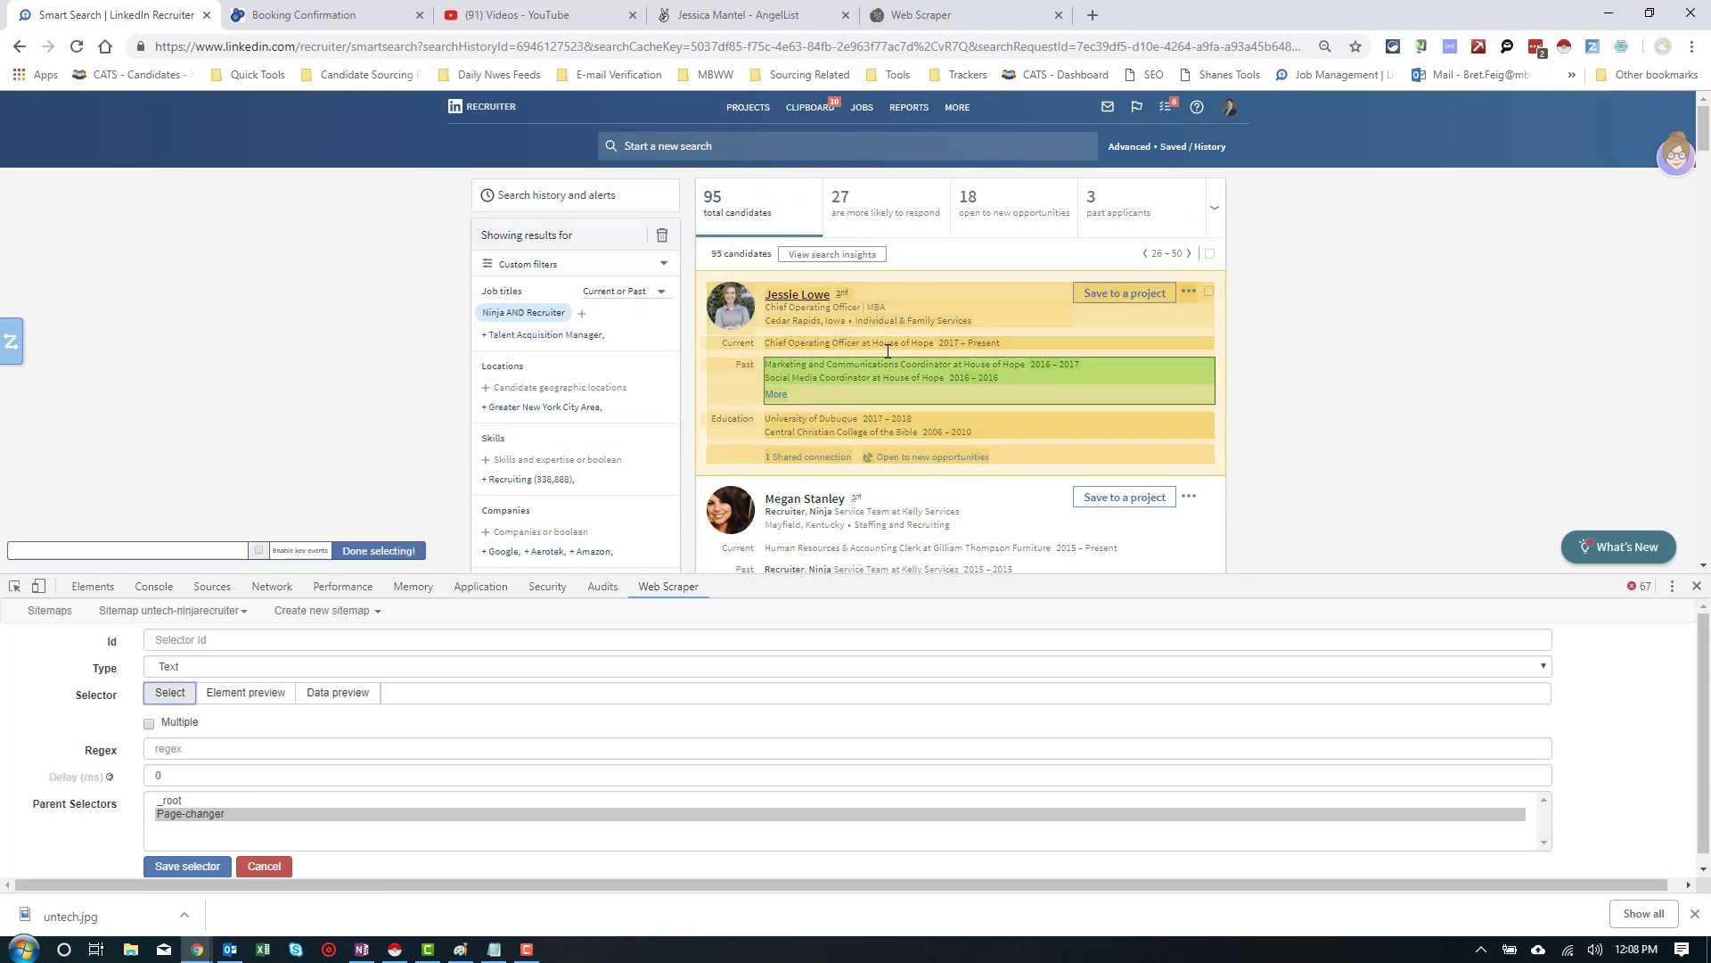
left_click(855, 344)
left_click(770, 364)
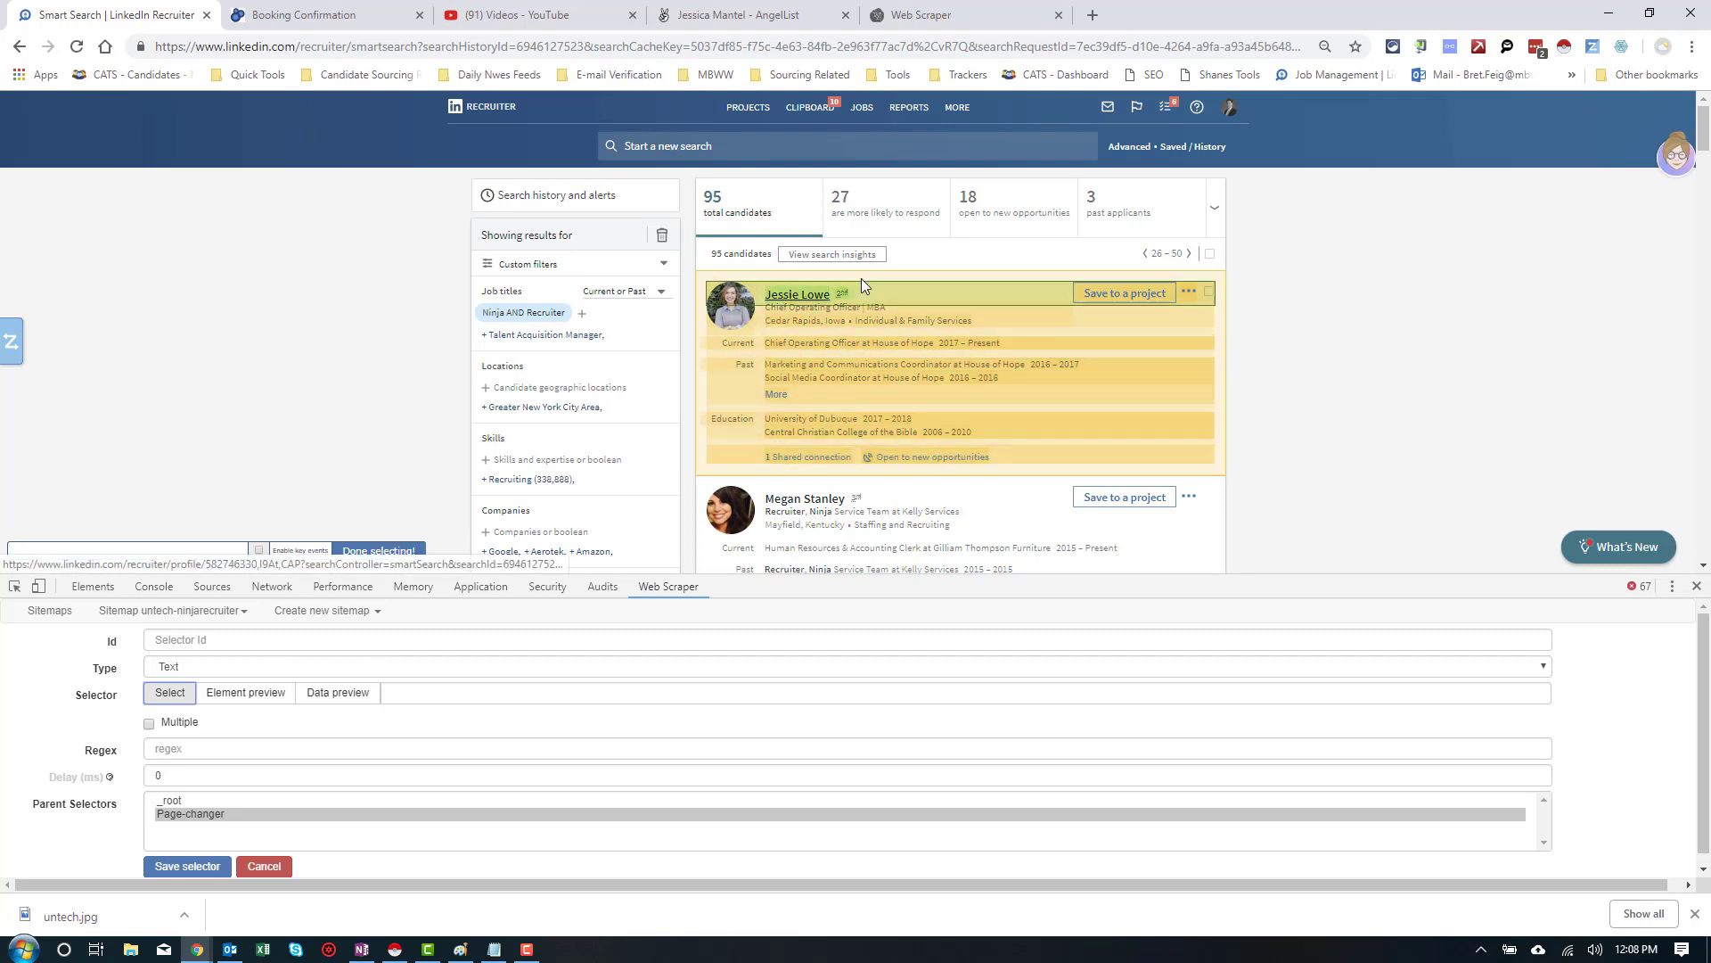
left_click(736, 424)
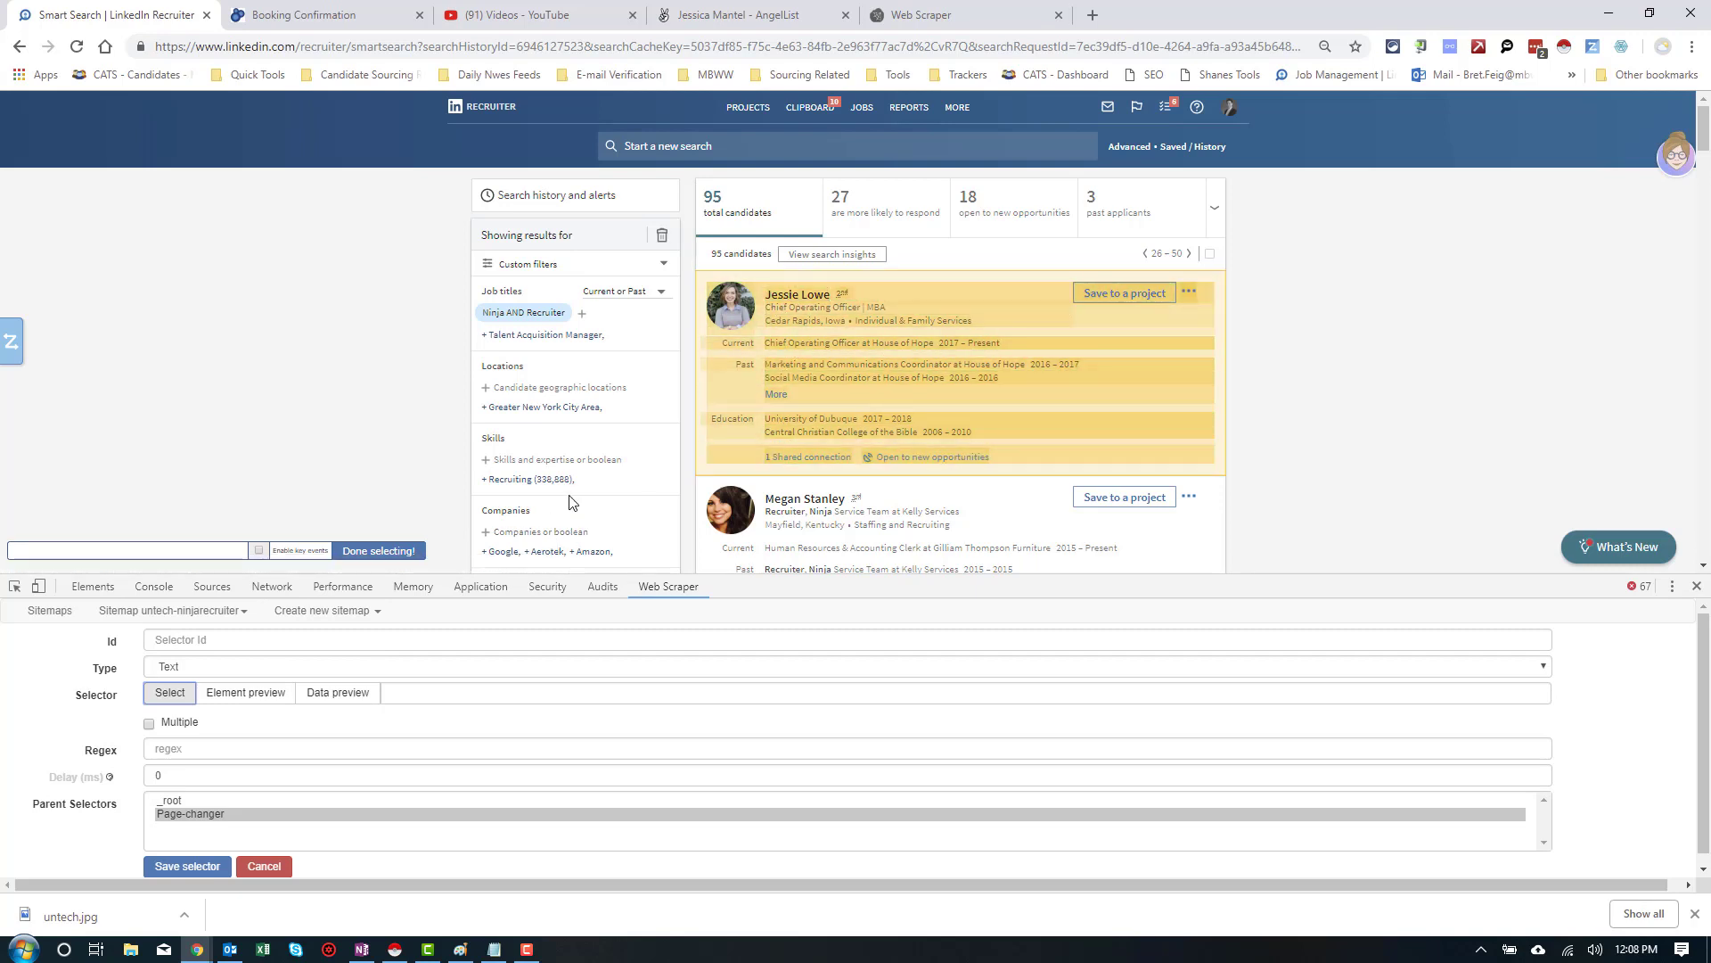
Make it a Link selector on the candidate name link, named Profile Link, and save
left_click(204, 669)
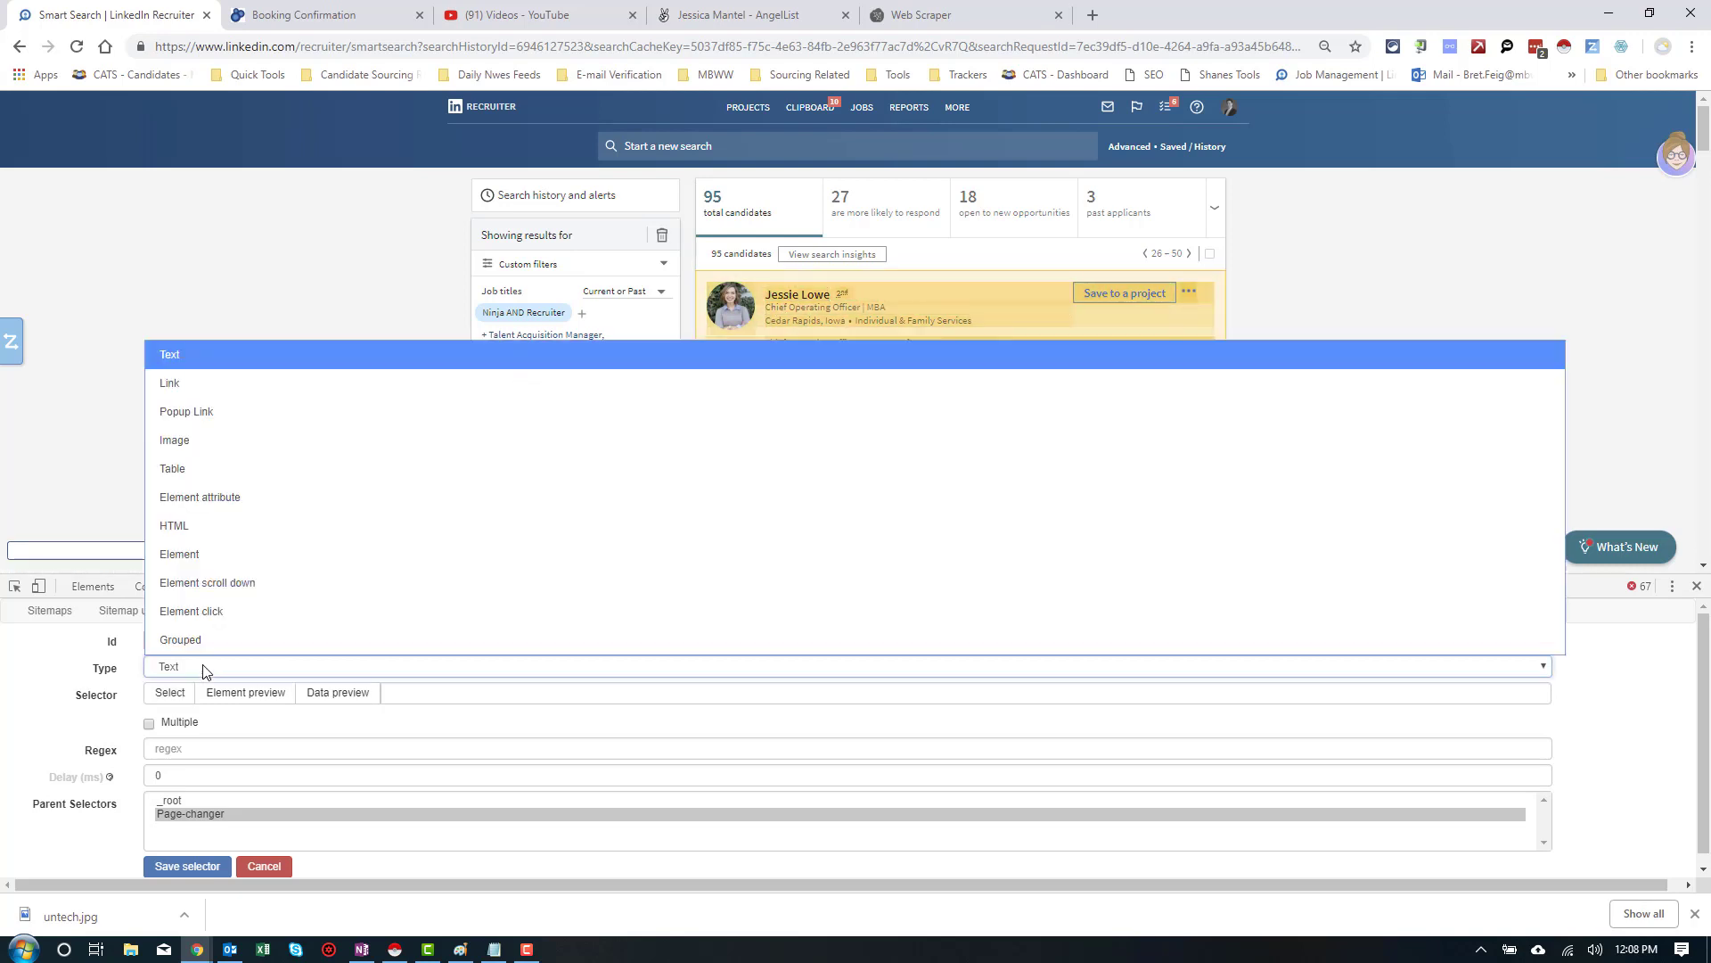
left_click(207, 385)
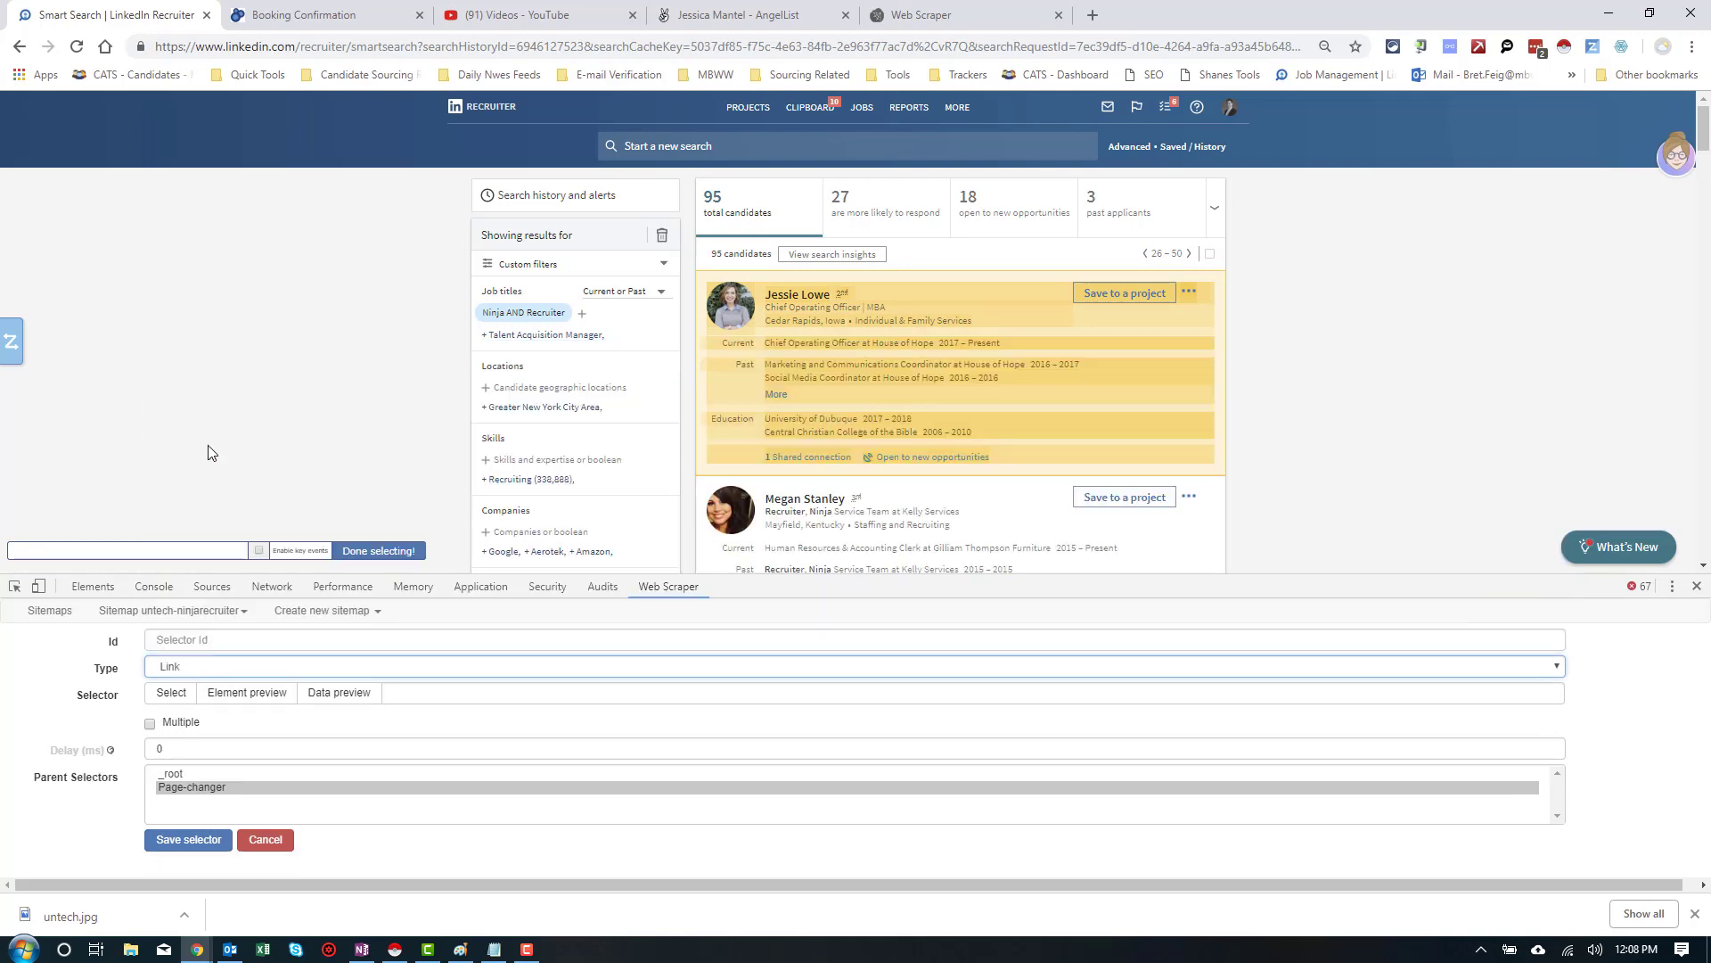
left_click(785, 301)
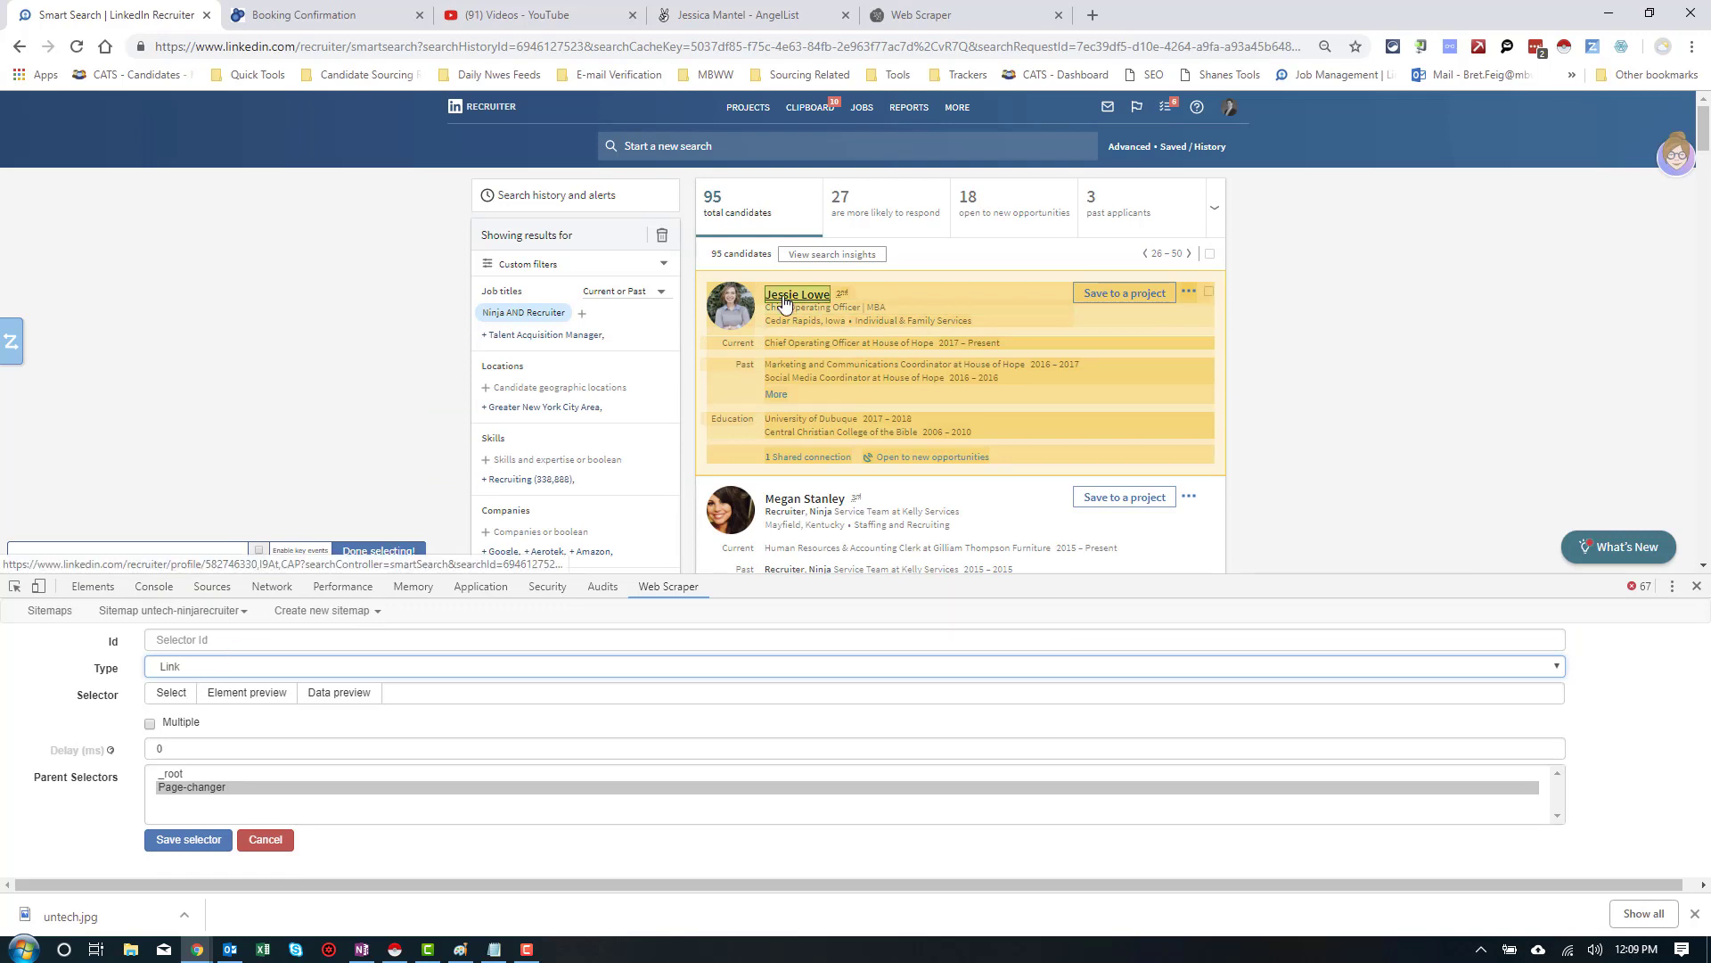
left_click(374, 551)
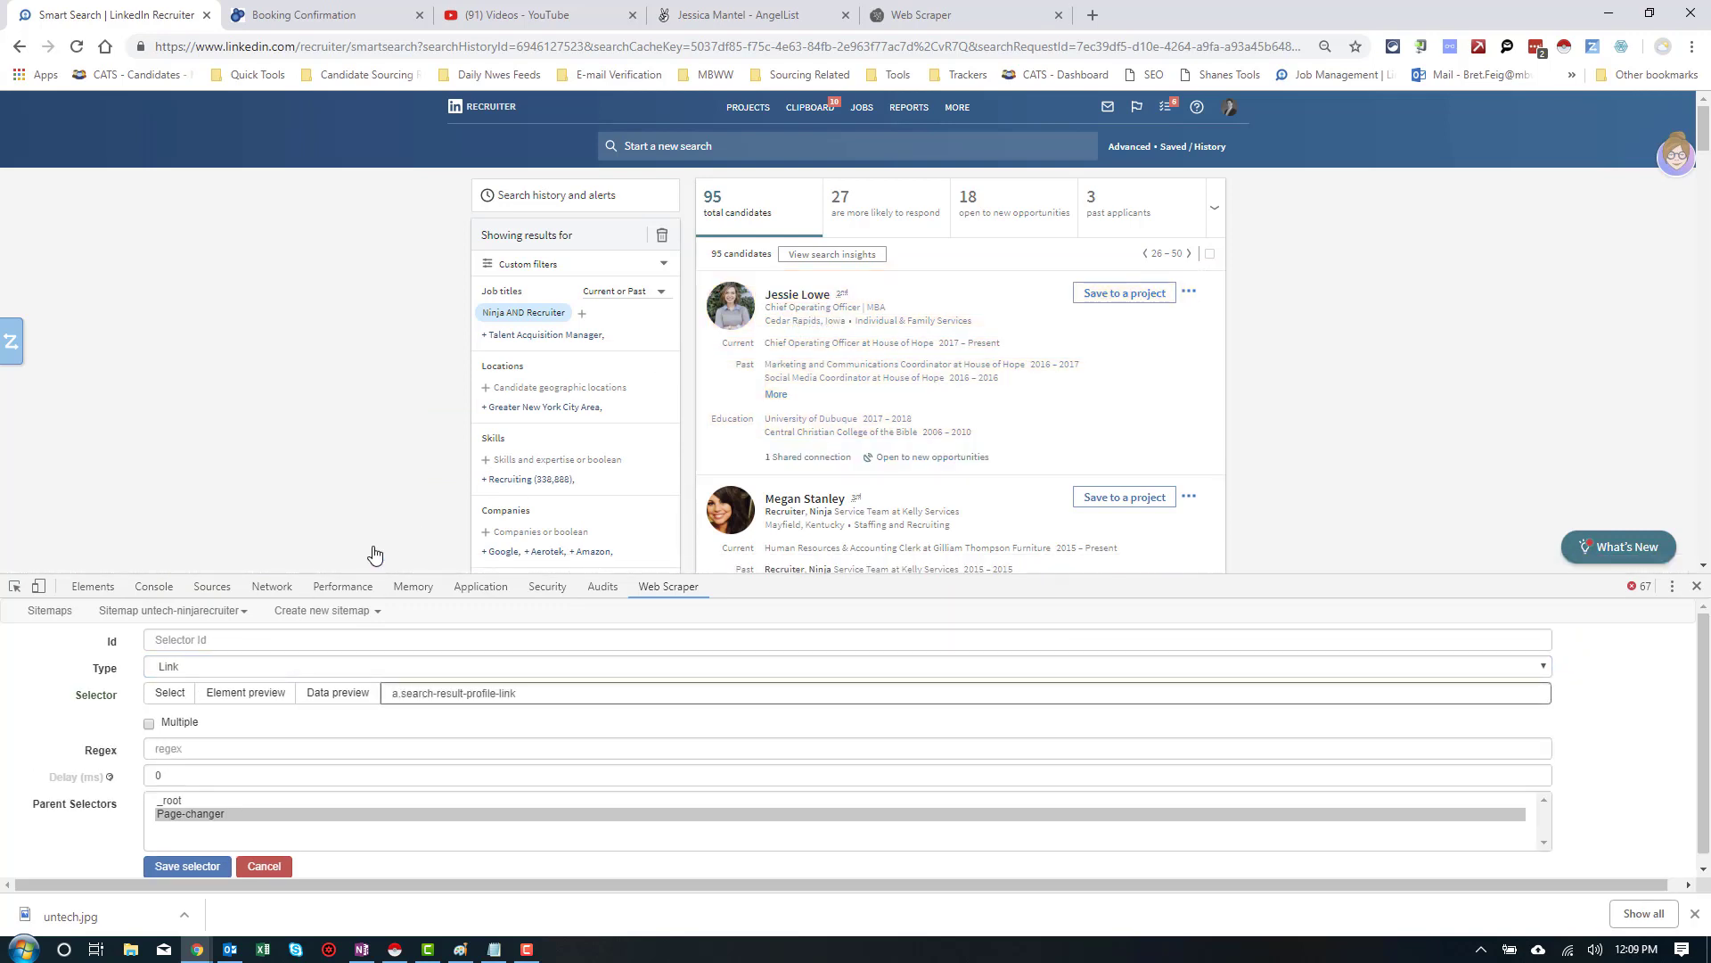
left_click(290, 635)
type("Profile ")
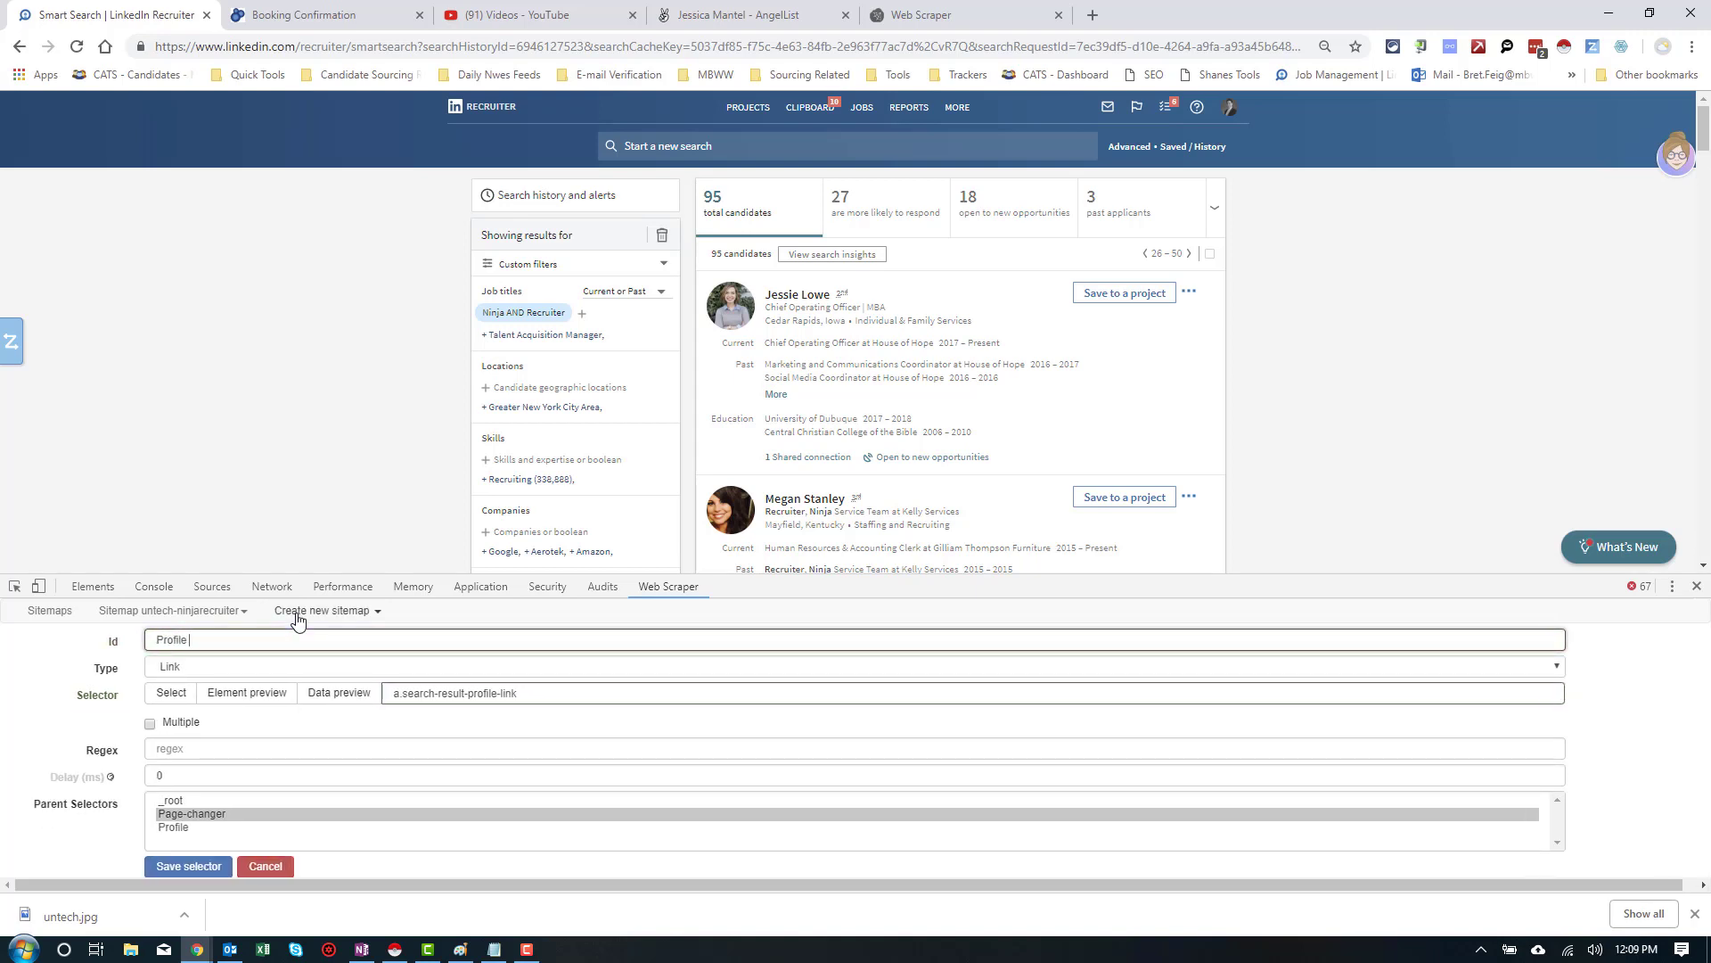
type("Link")
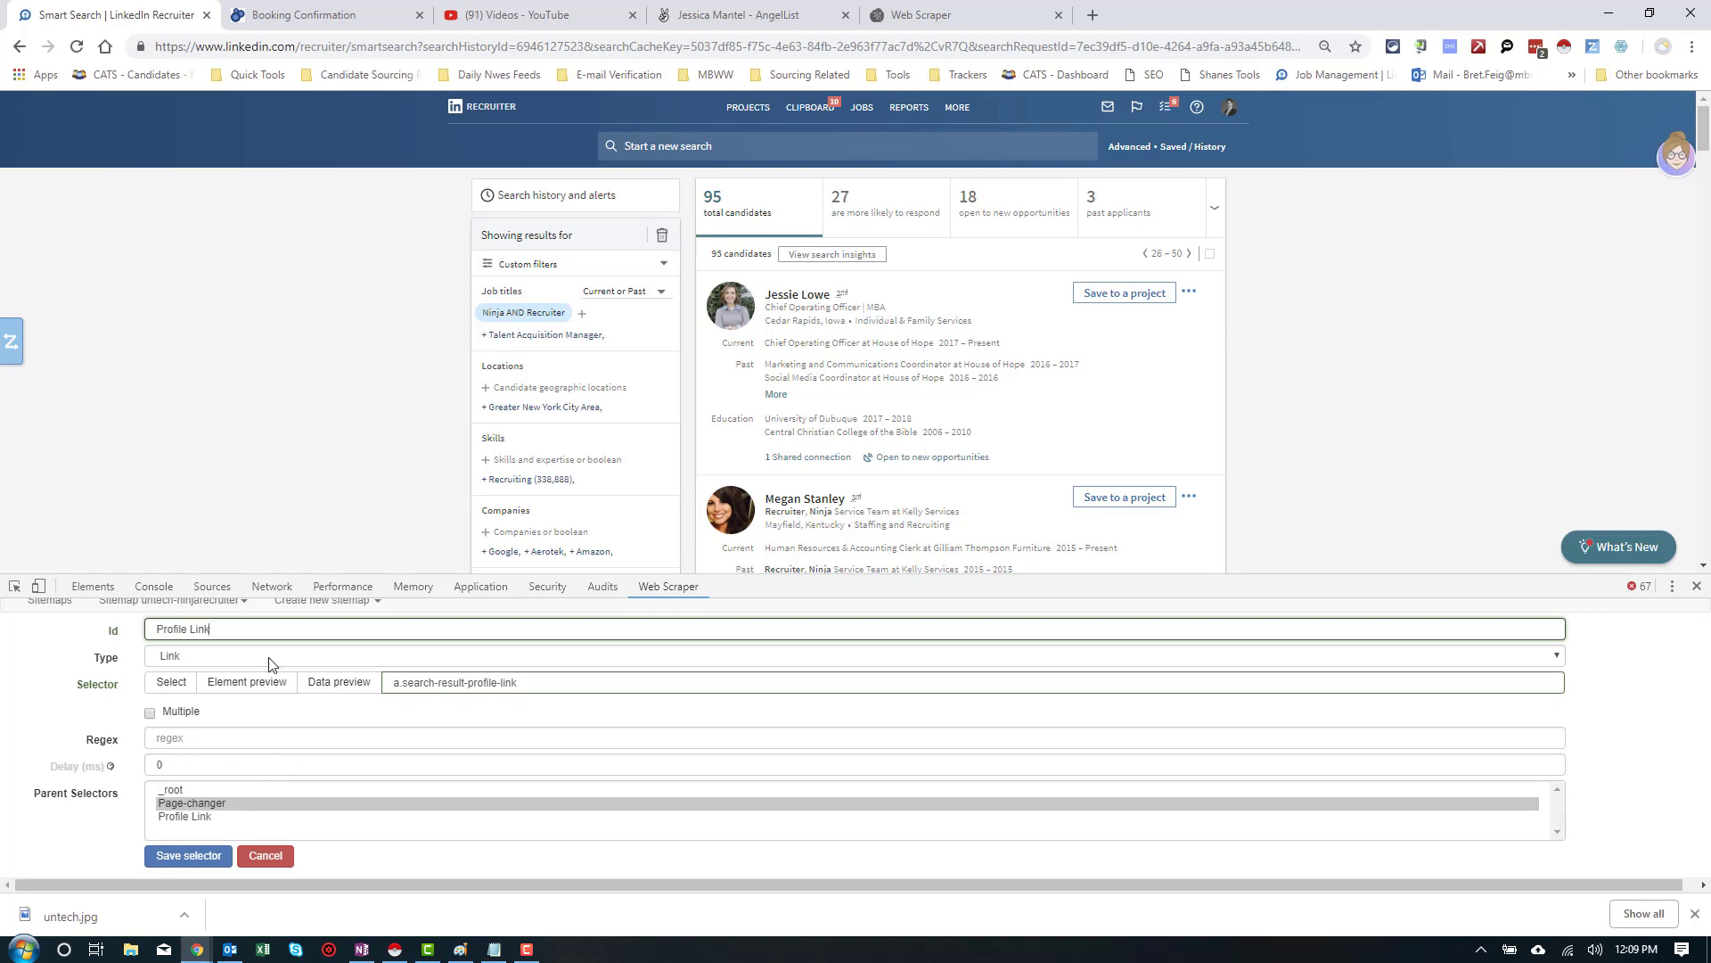
left_click(186, 857)
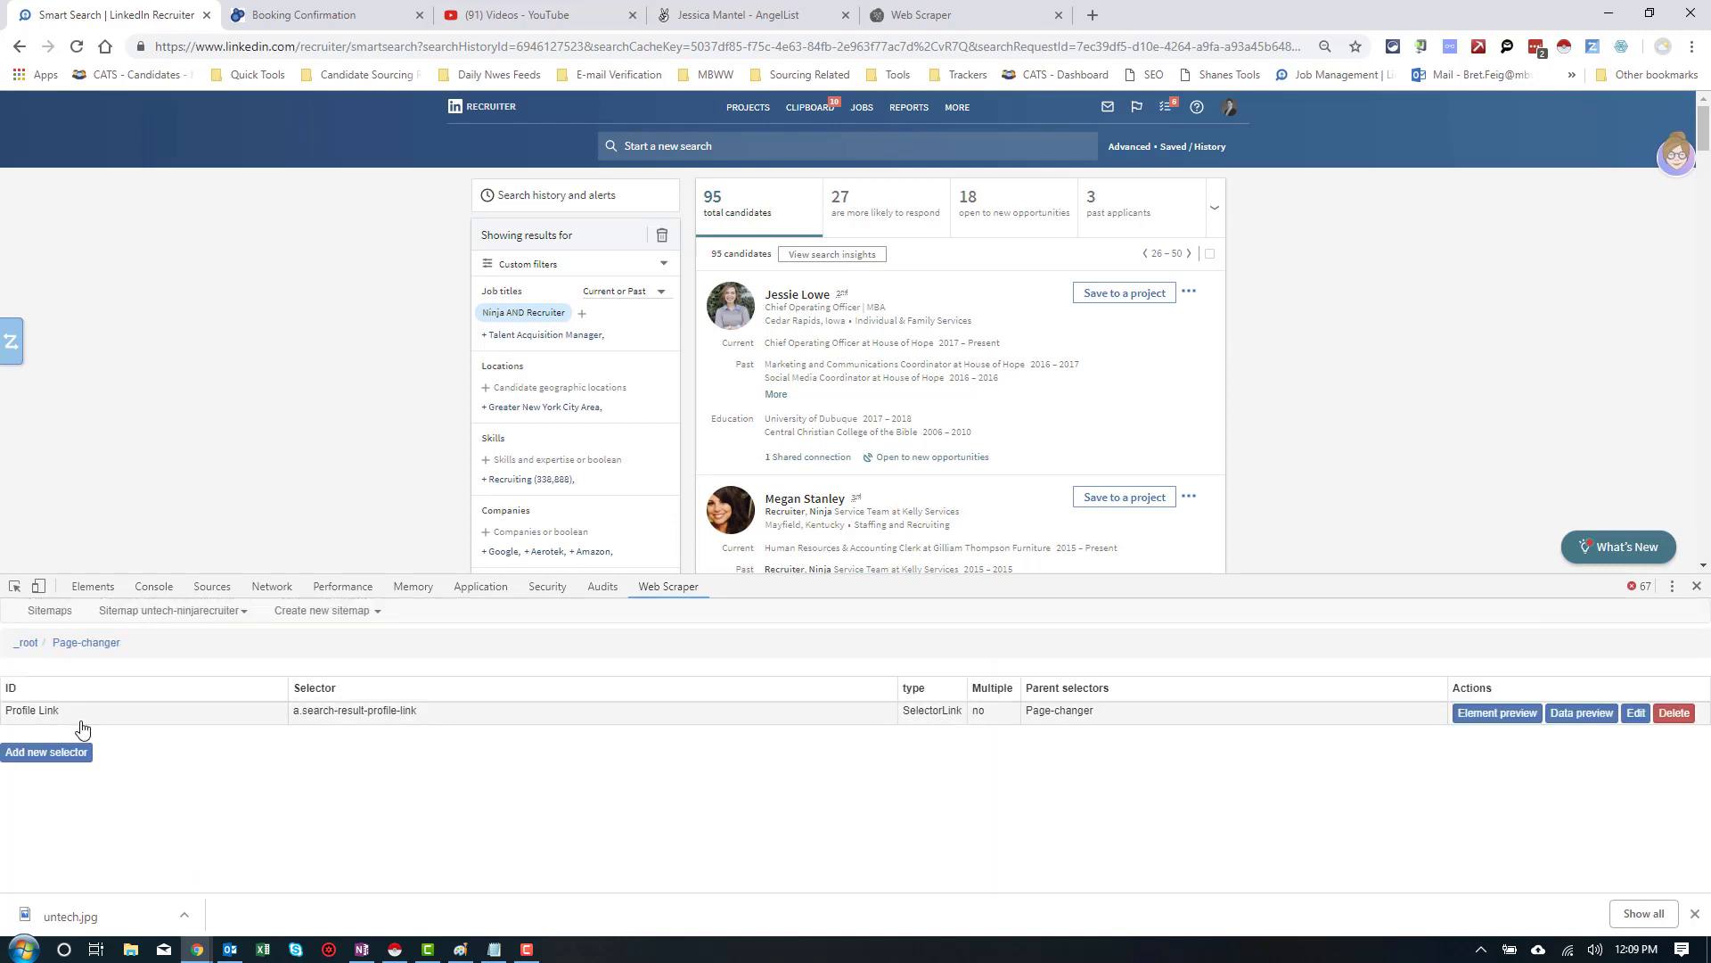
On a candidate's profile, add a Name selector under Profile Link on the h1.searchable heading and save
left_click(802, 296)
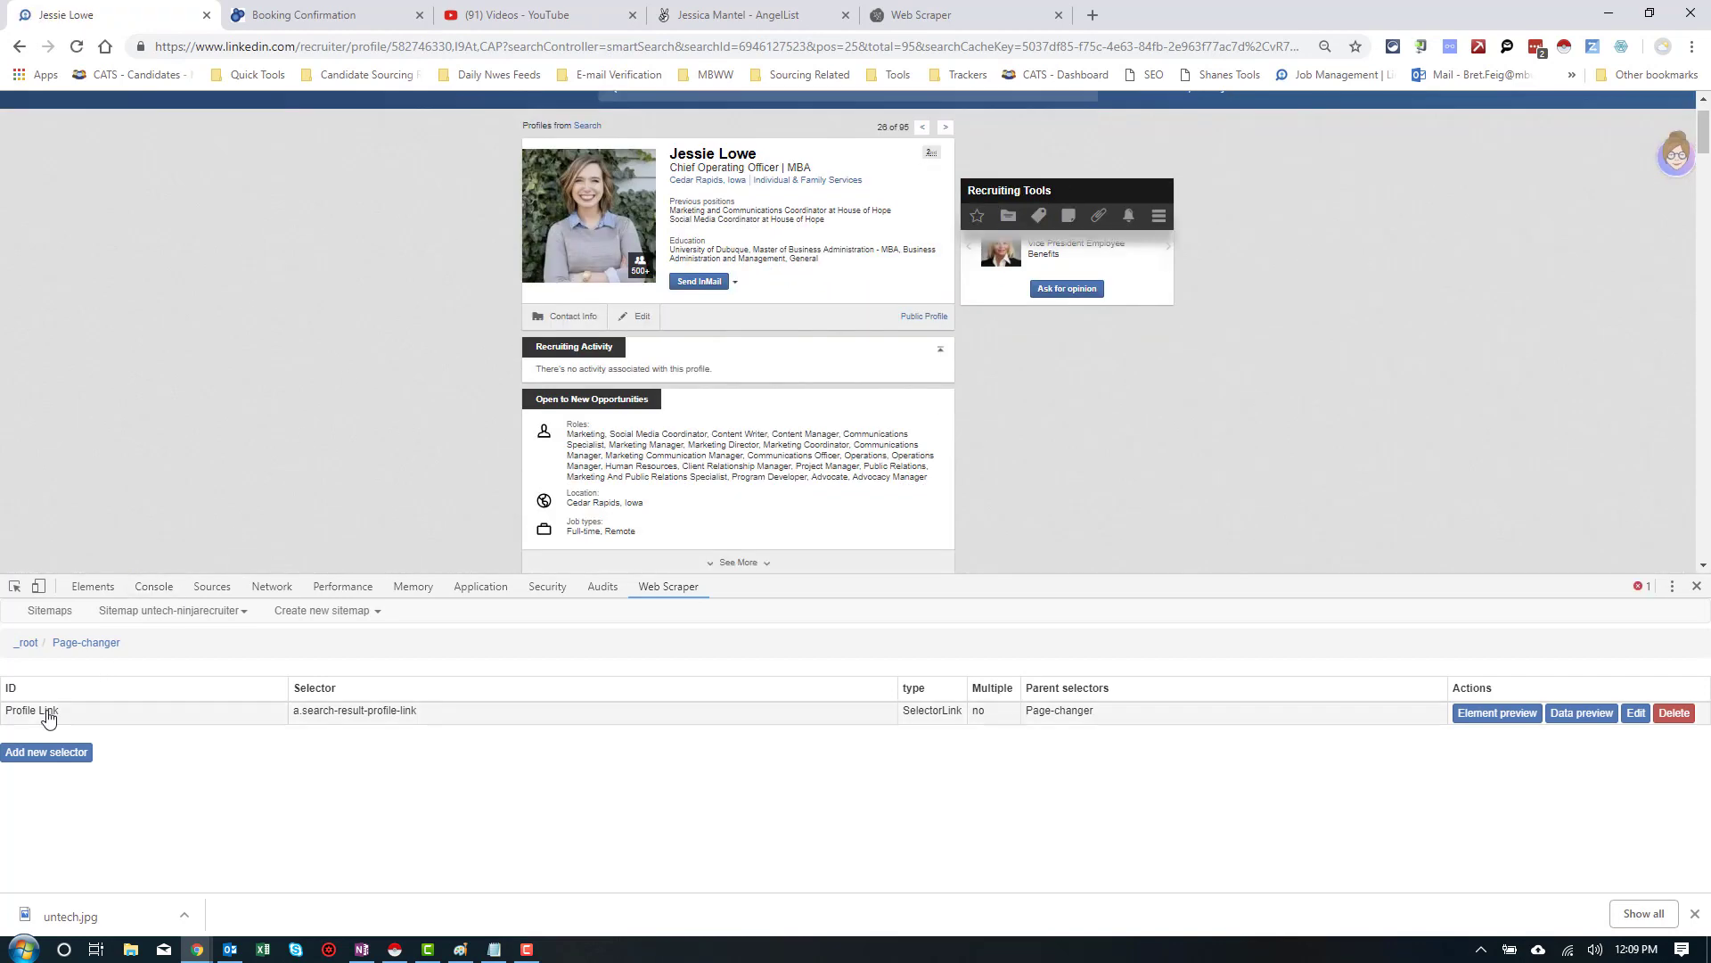
left_click(36, 720)
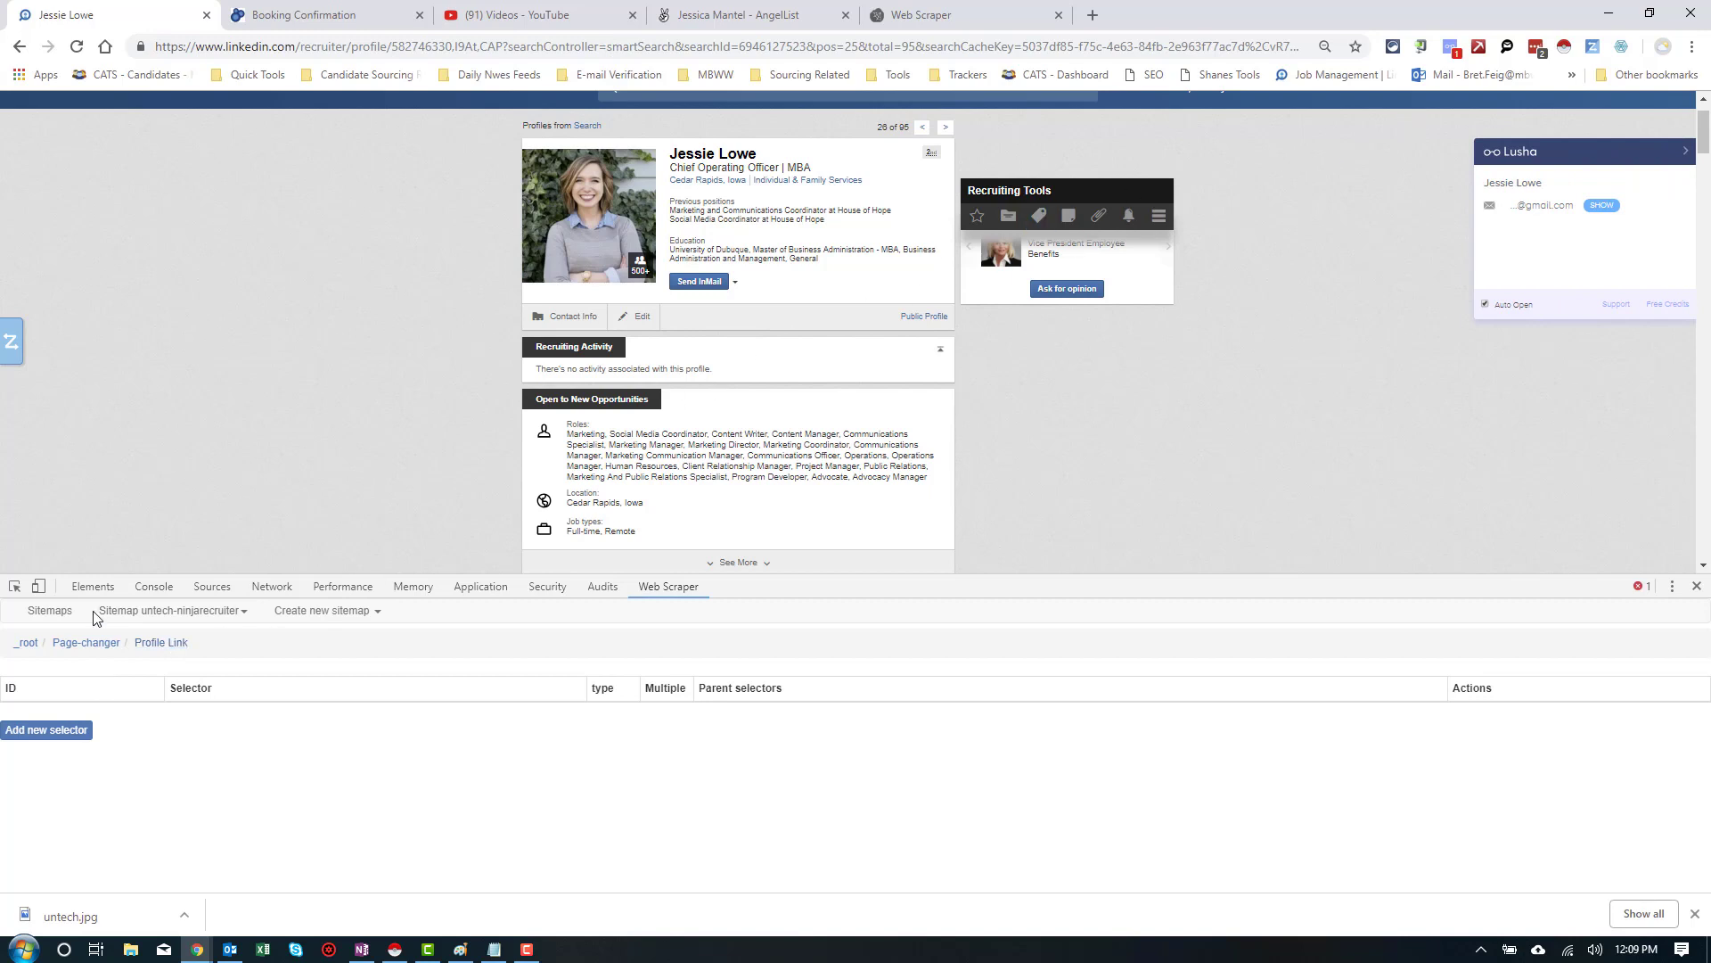
left_click(37, 731)
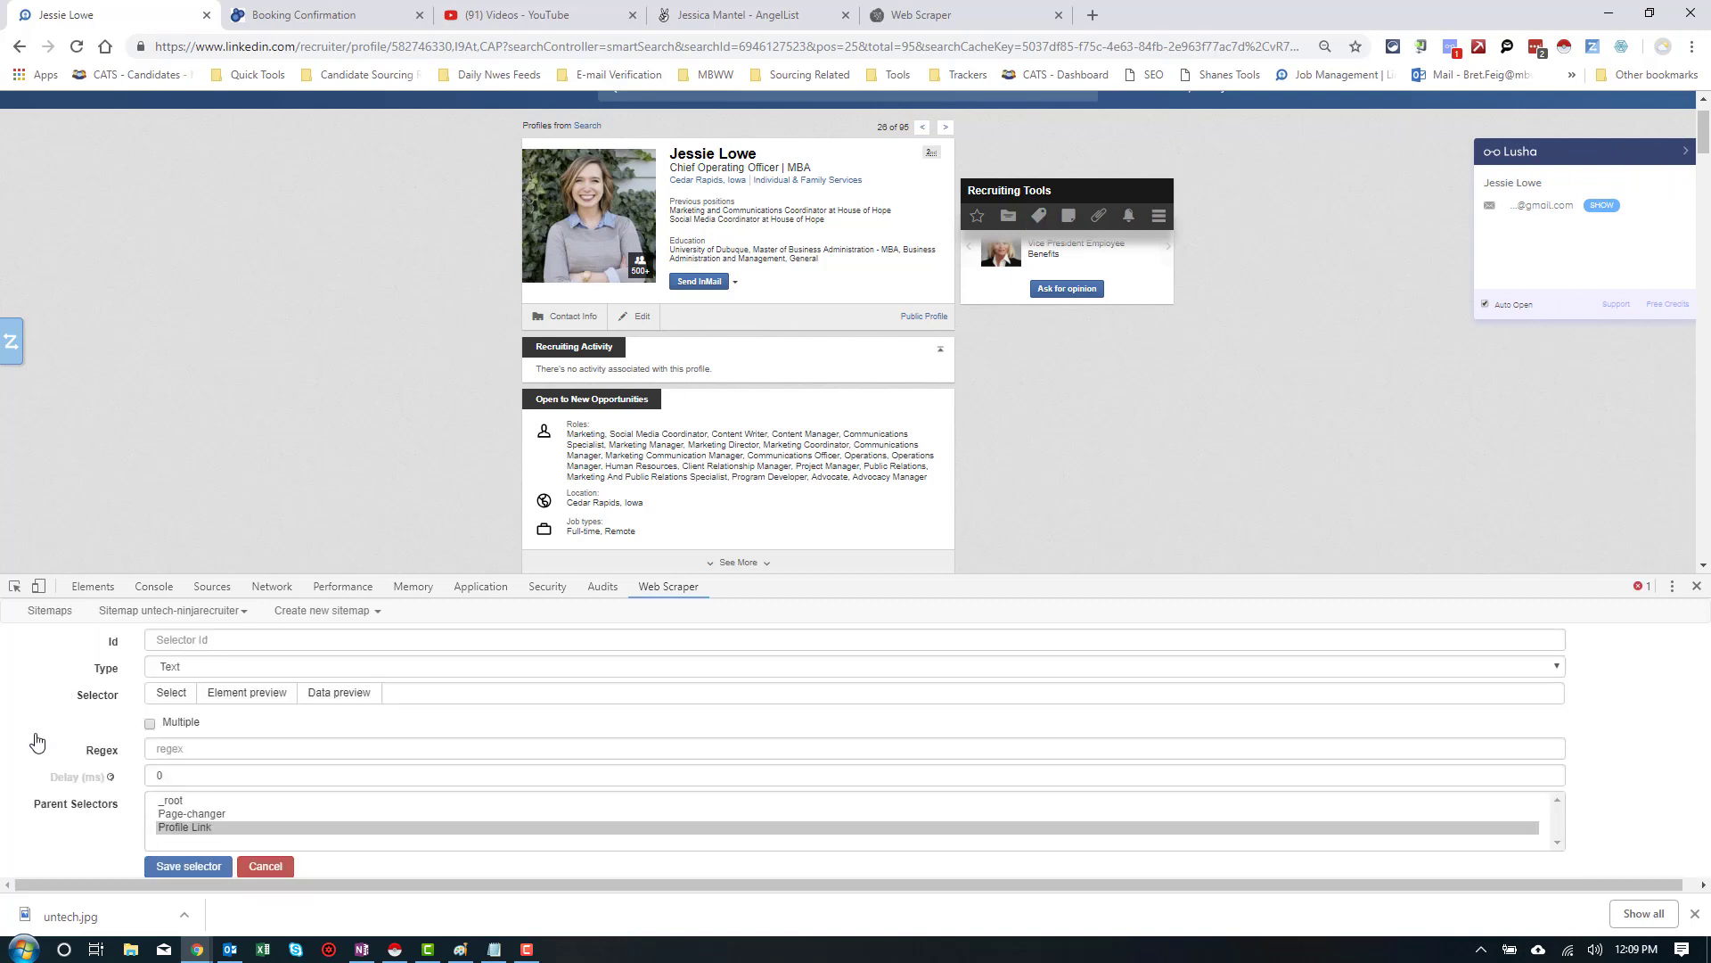
left_click(173, 704)
left_click(705, 158)
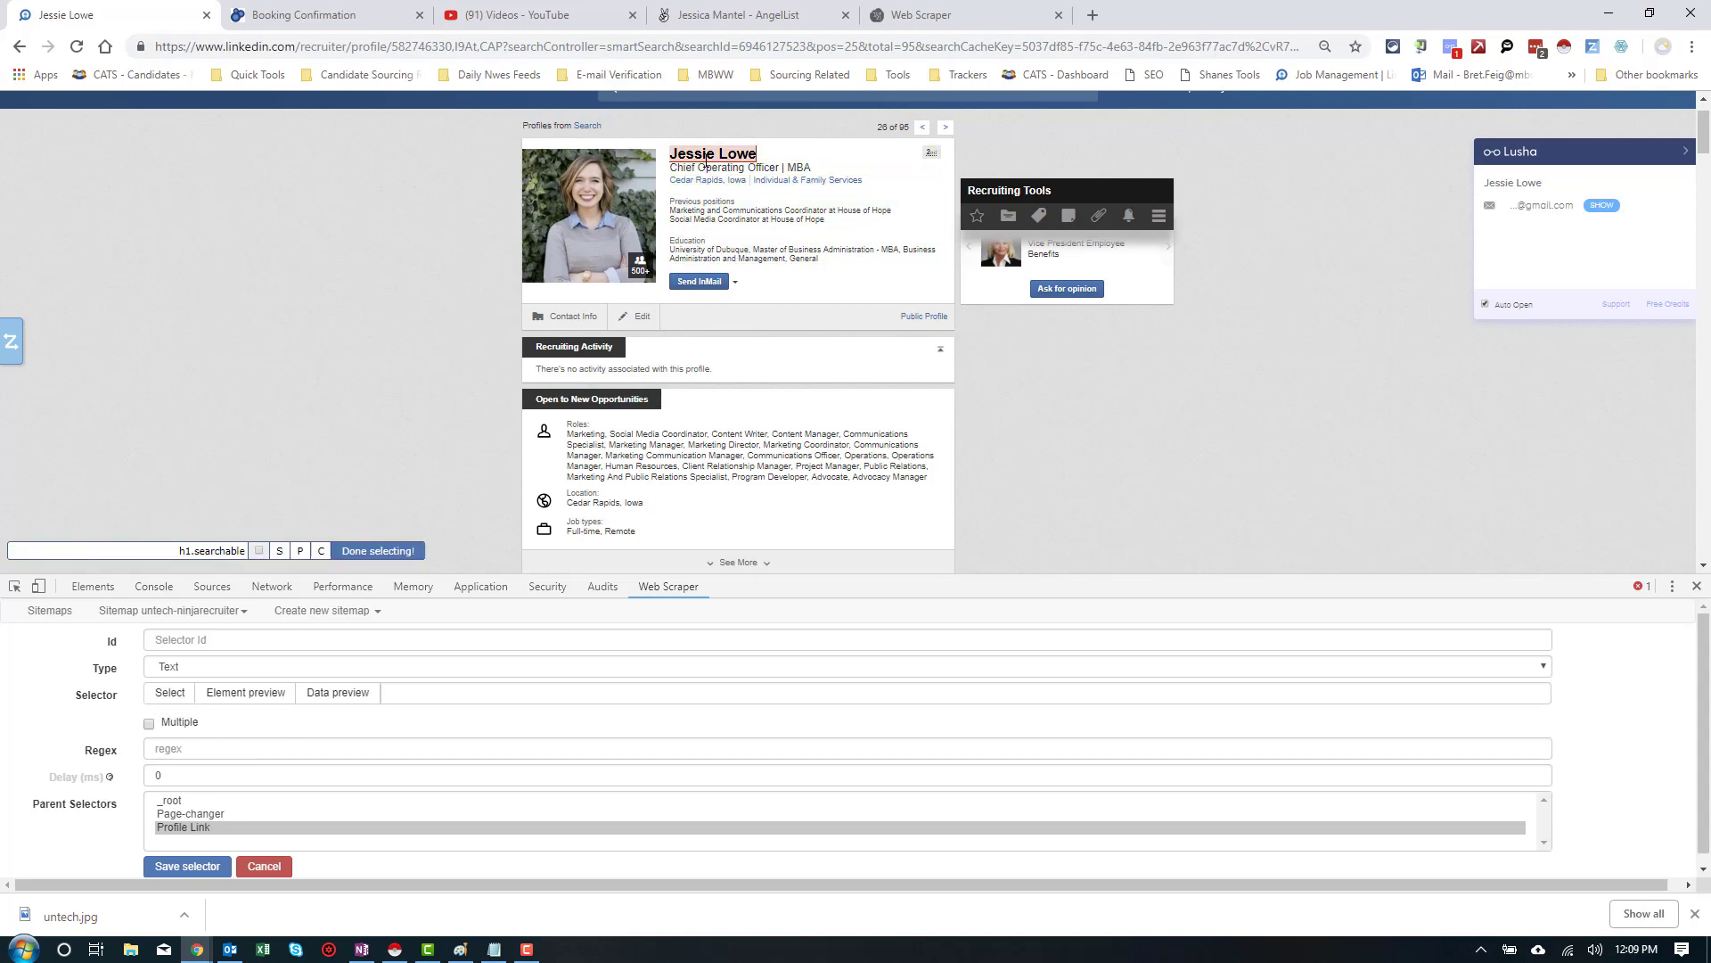
left_click(413, 552)
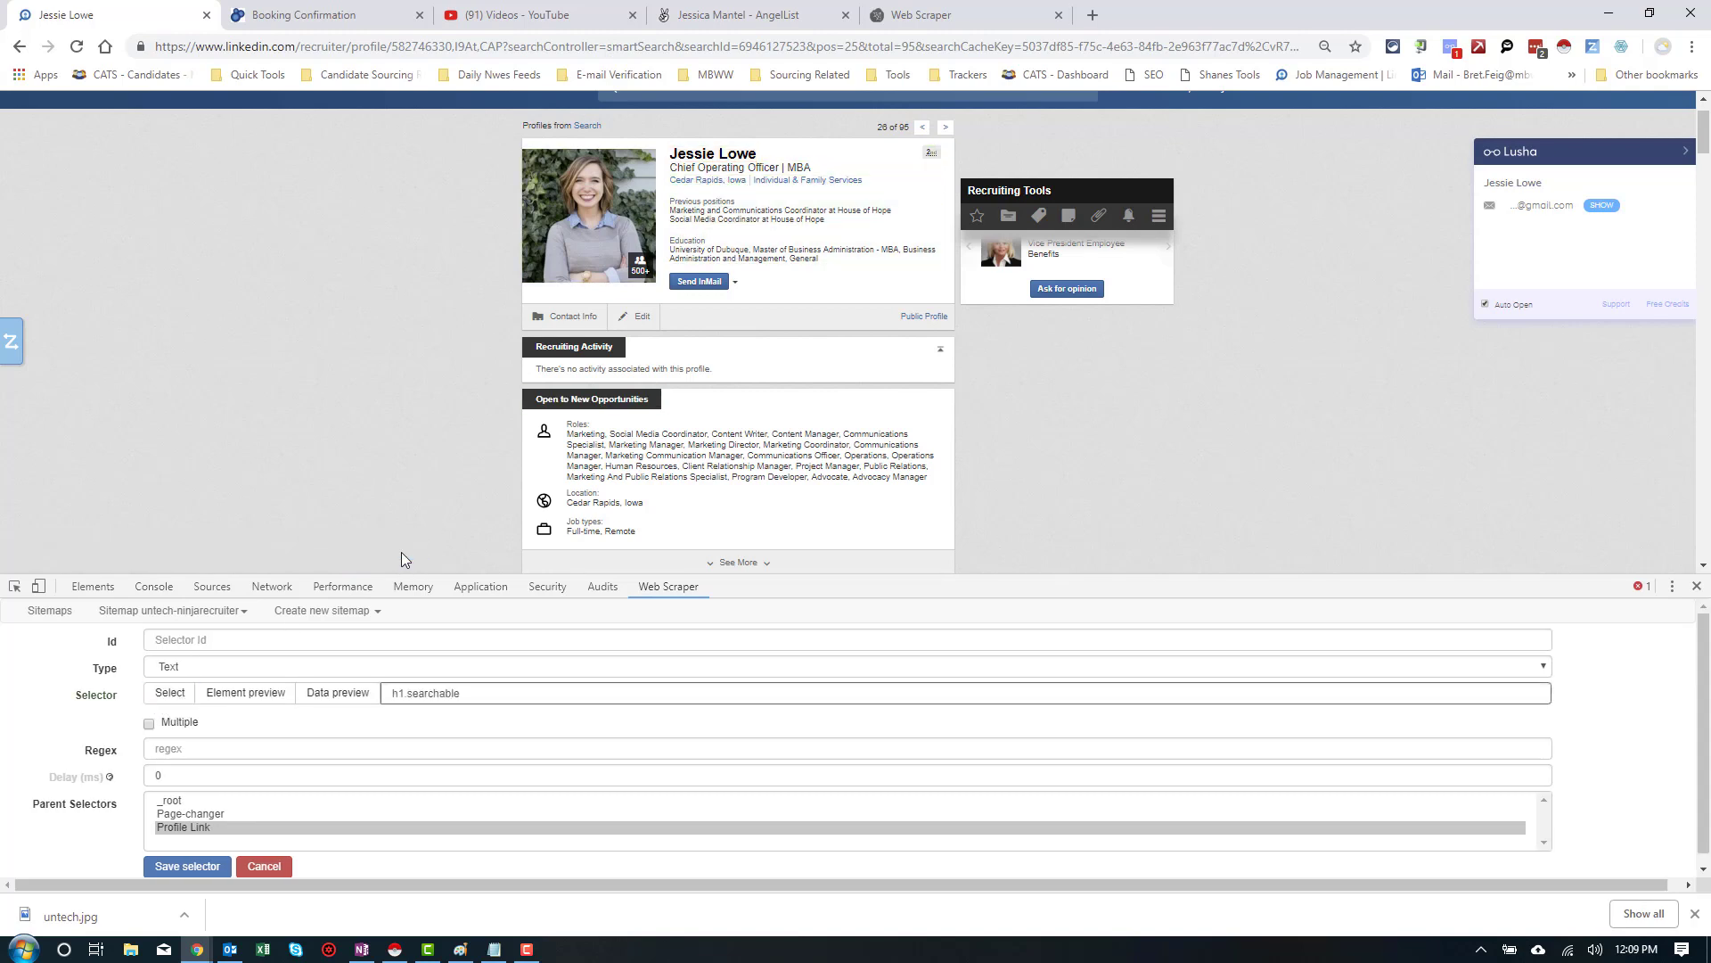
left_click(254, 638)
type("Name")
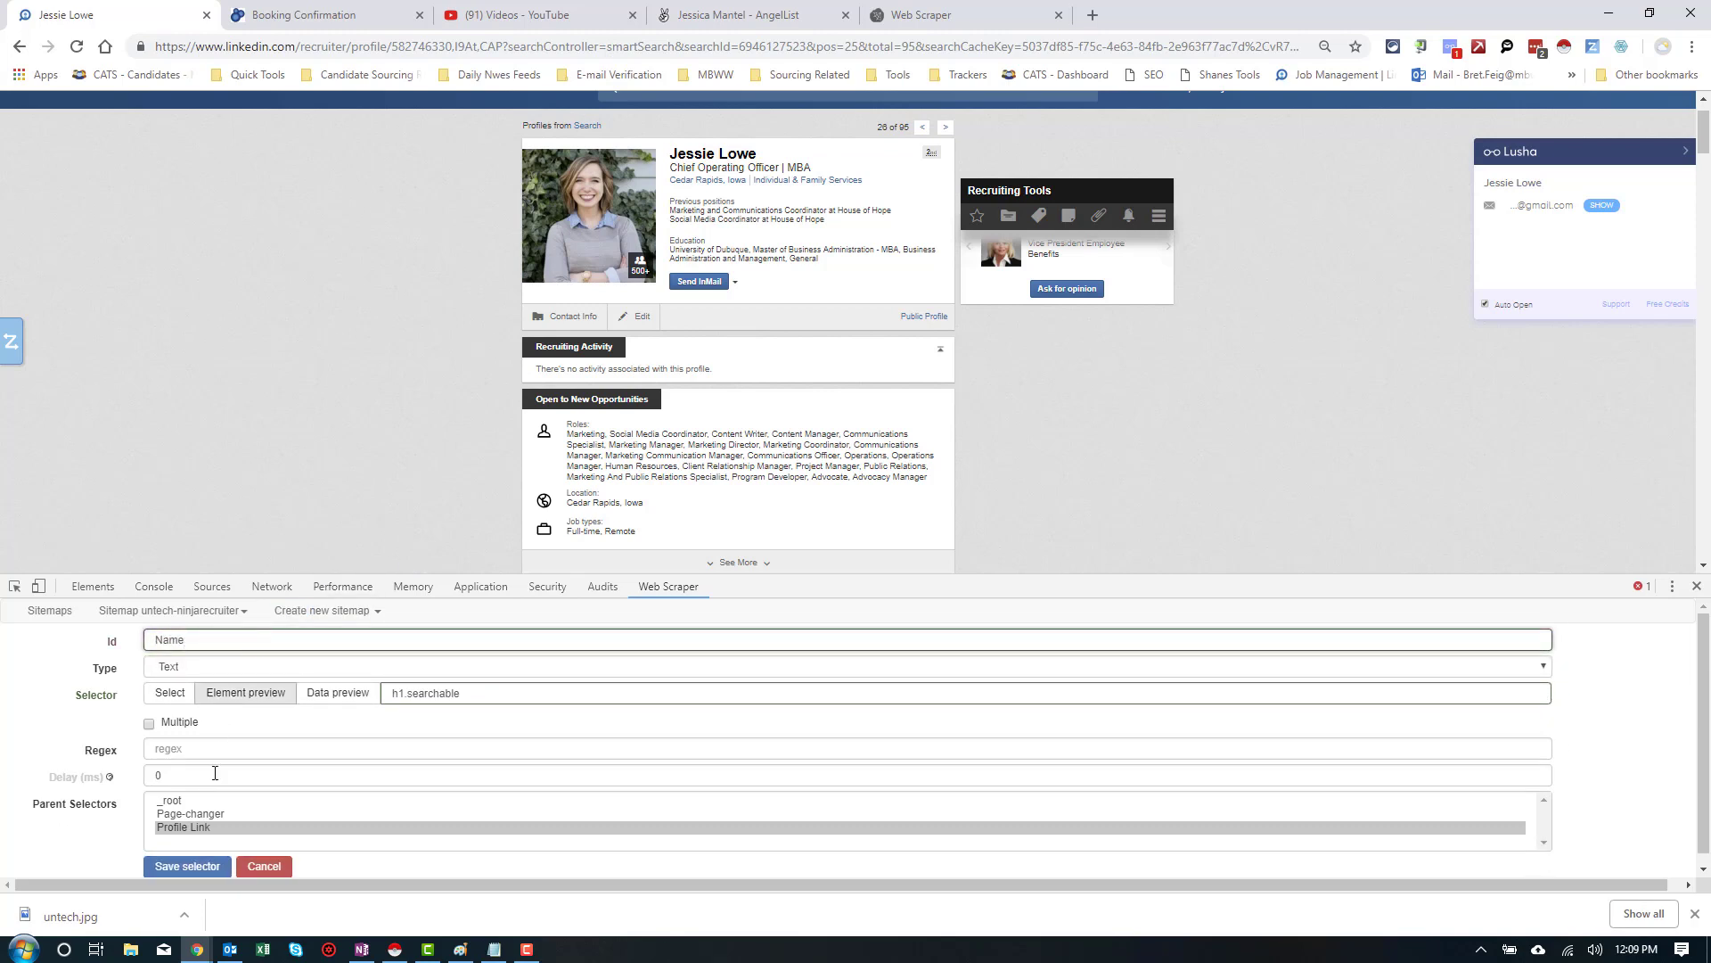
left_click(185, 866)
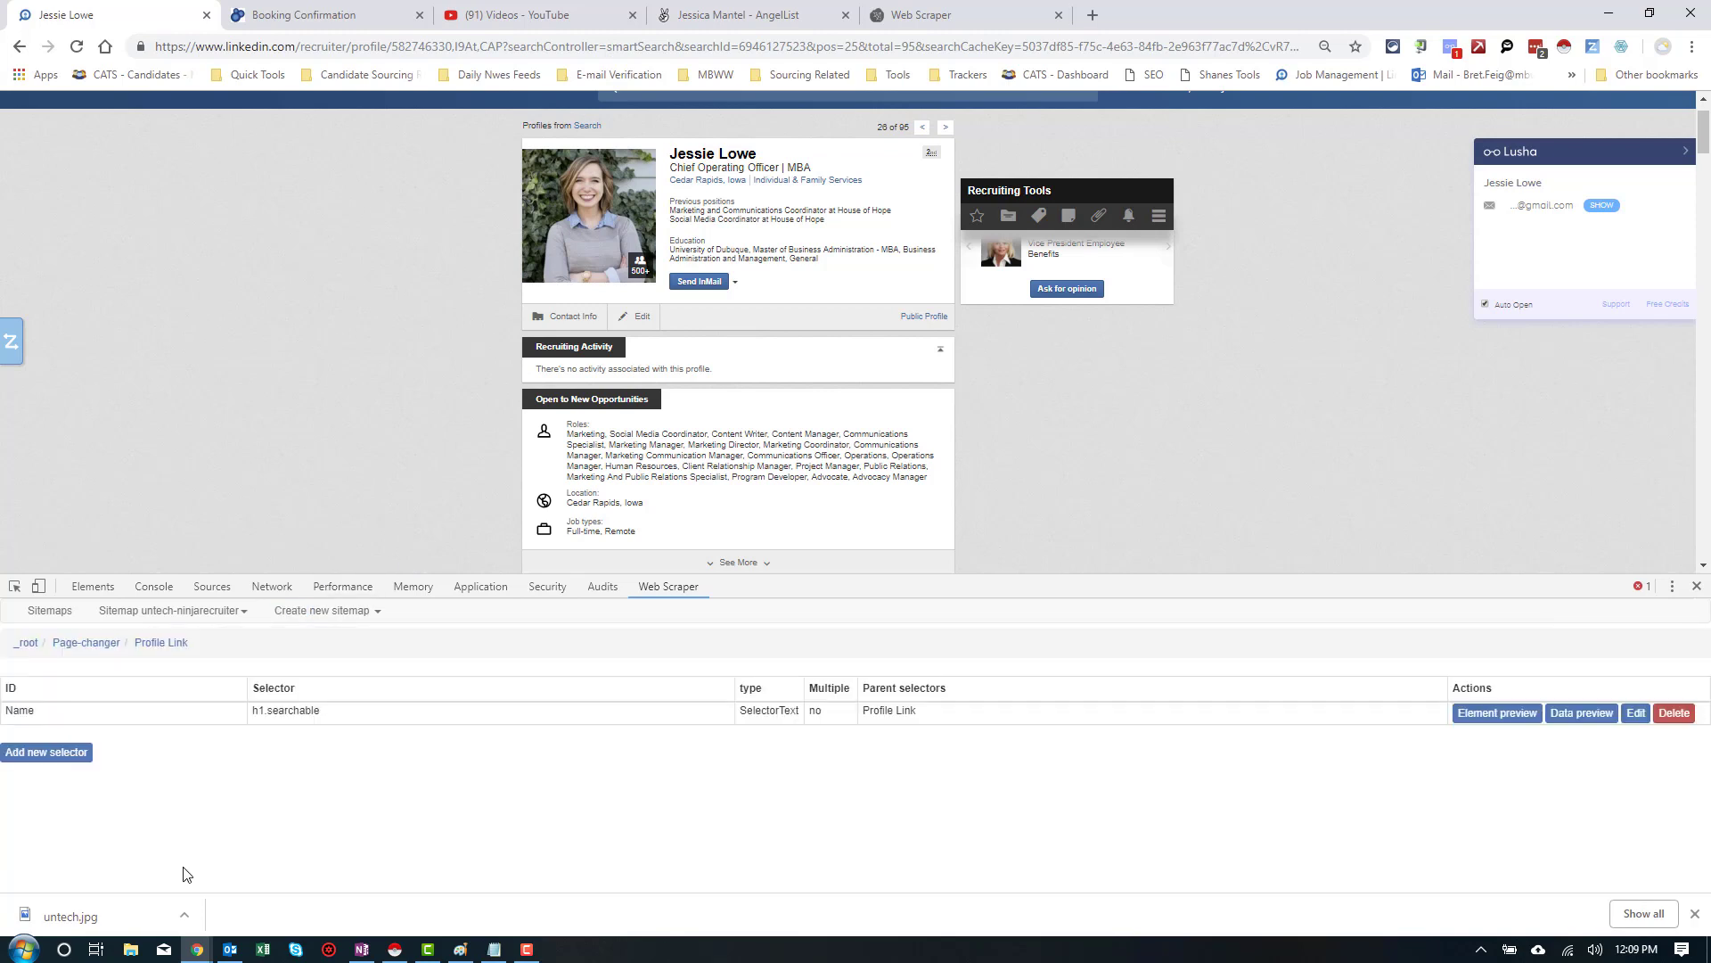
Add another selector on the headline line (li.title) and name it Title
left_click(46, 751)
left_click(169, 692)
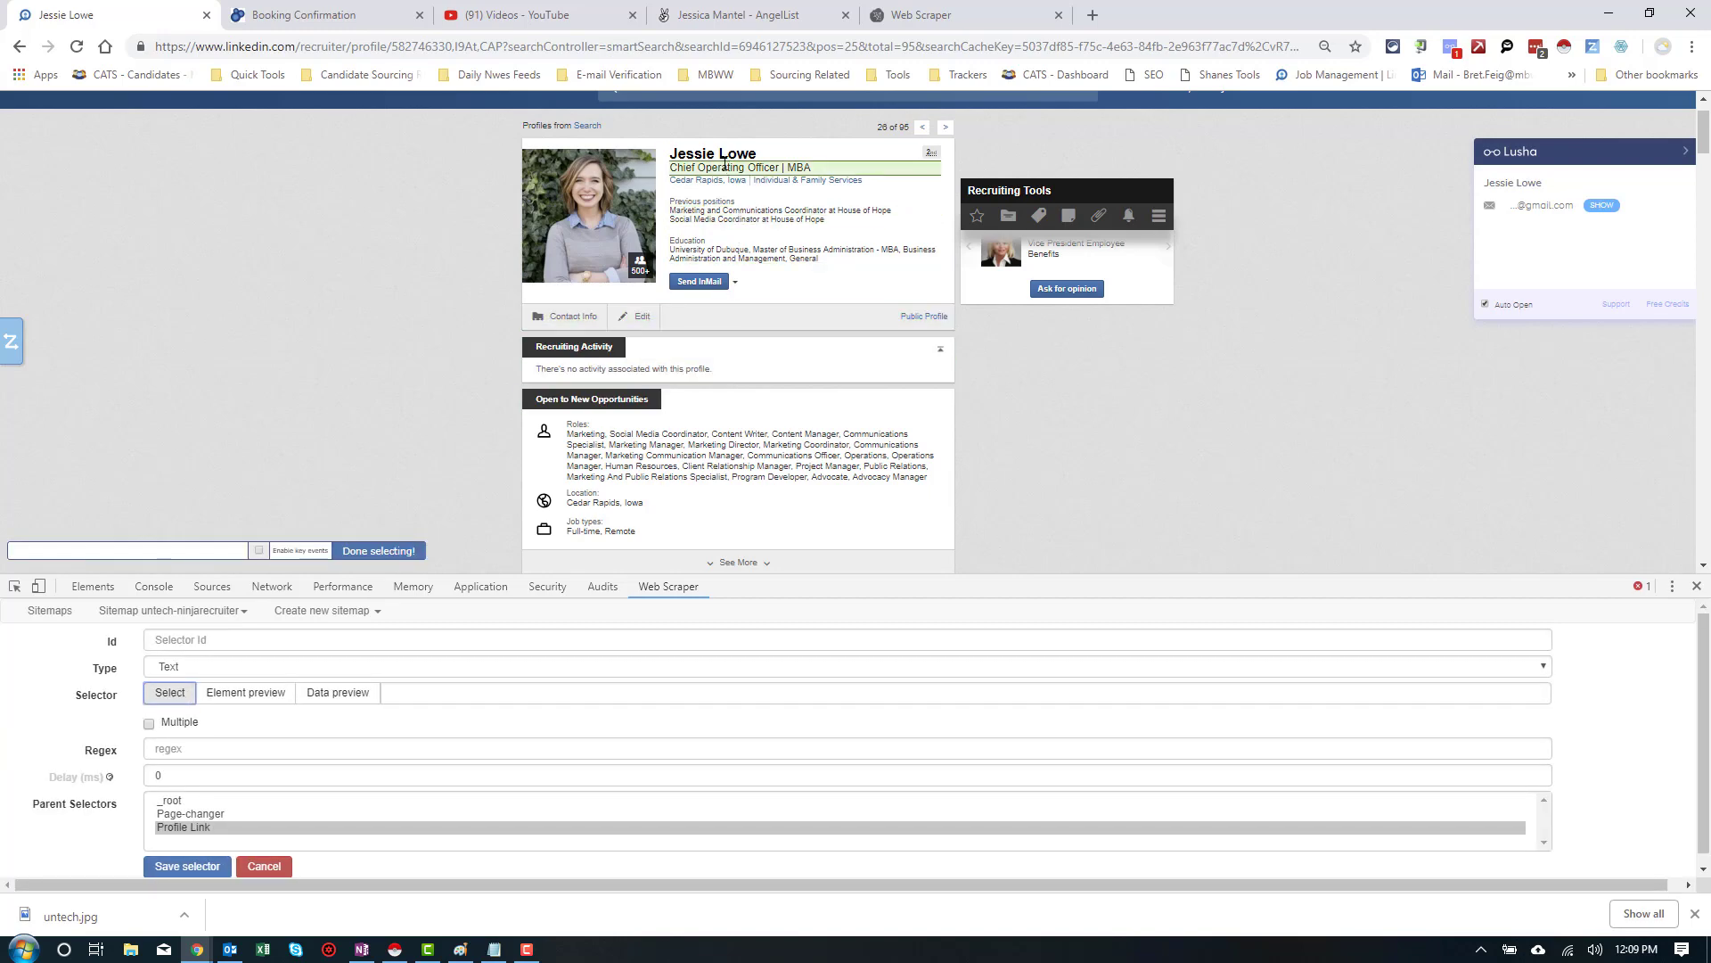
left_click(725, 167)
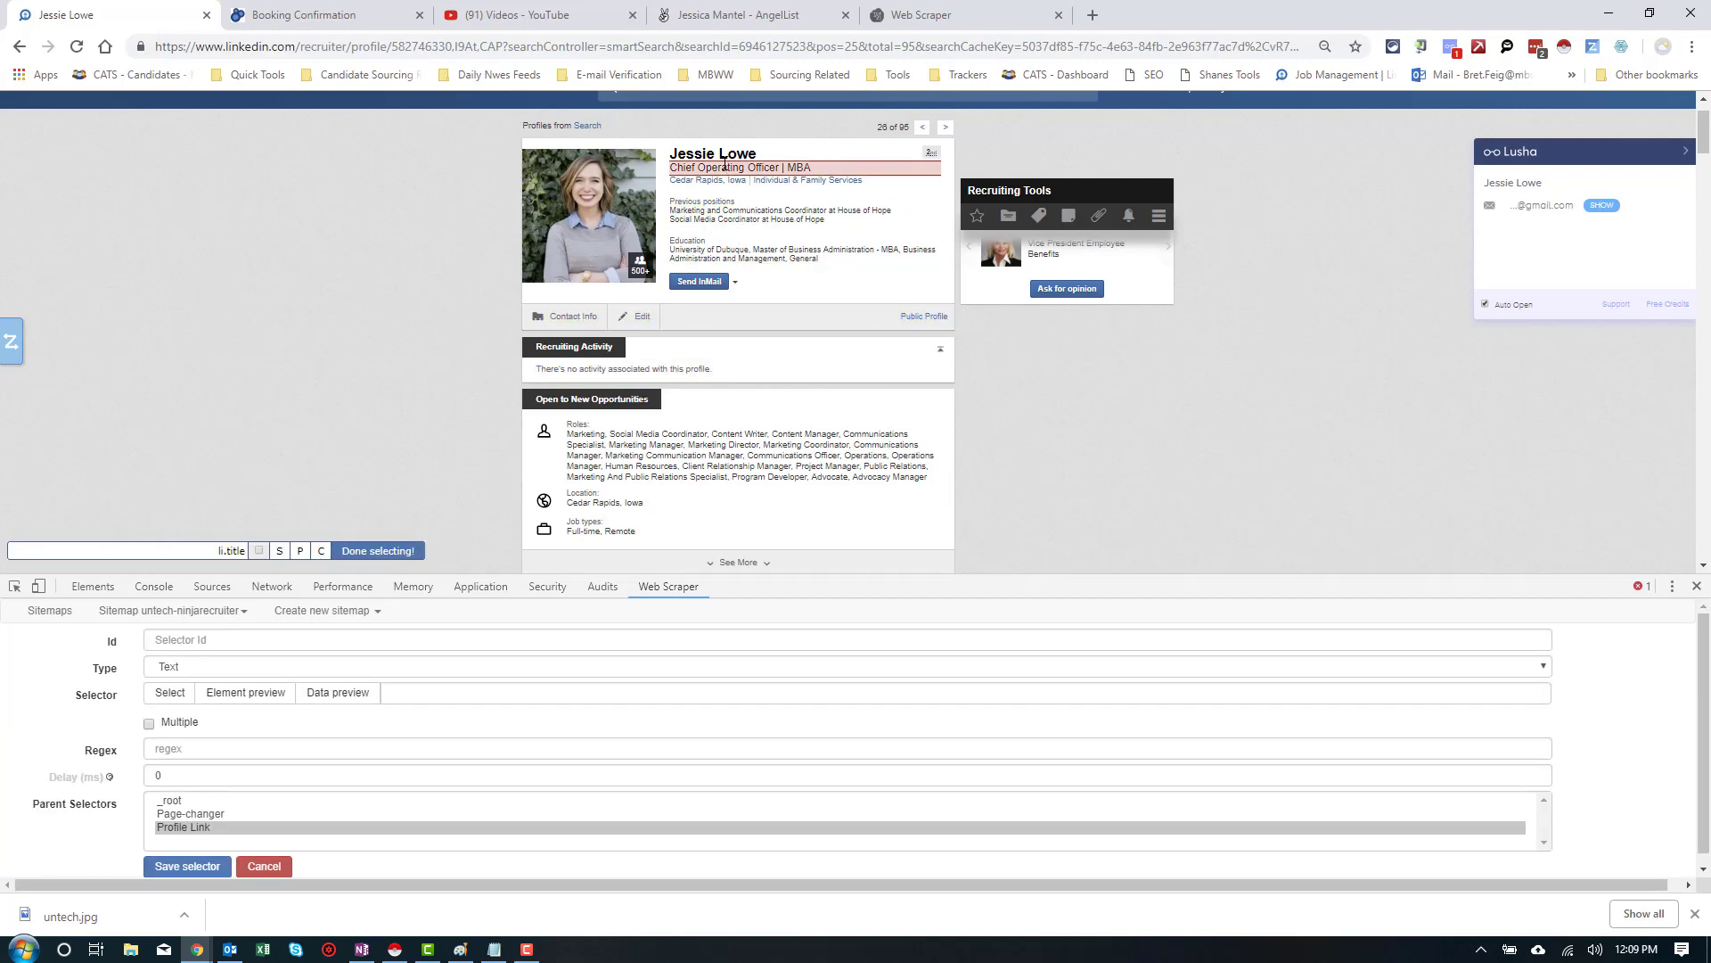
left_click(379, 551)
left_click(249, 639)
type("Title")
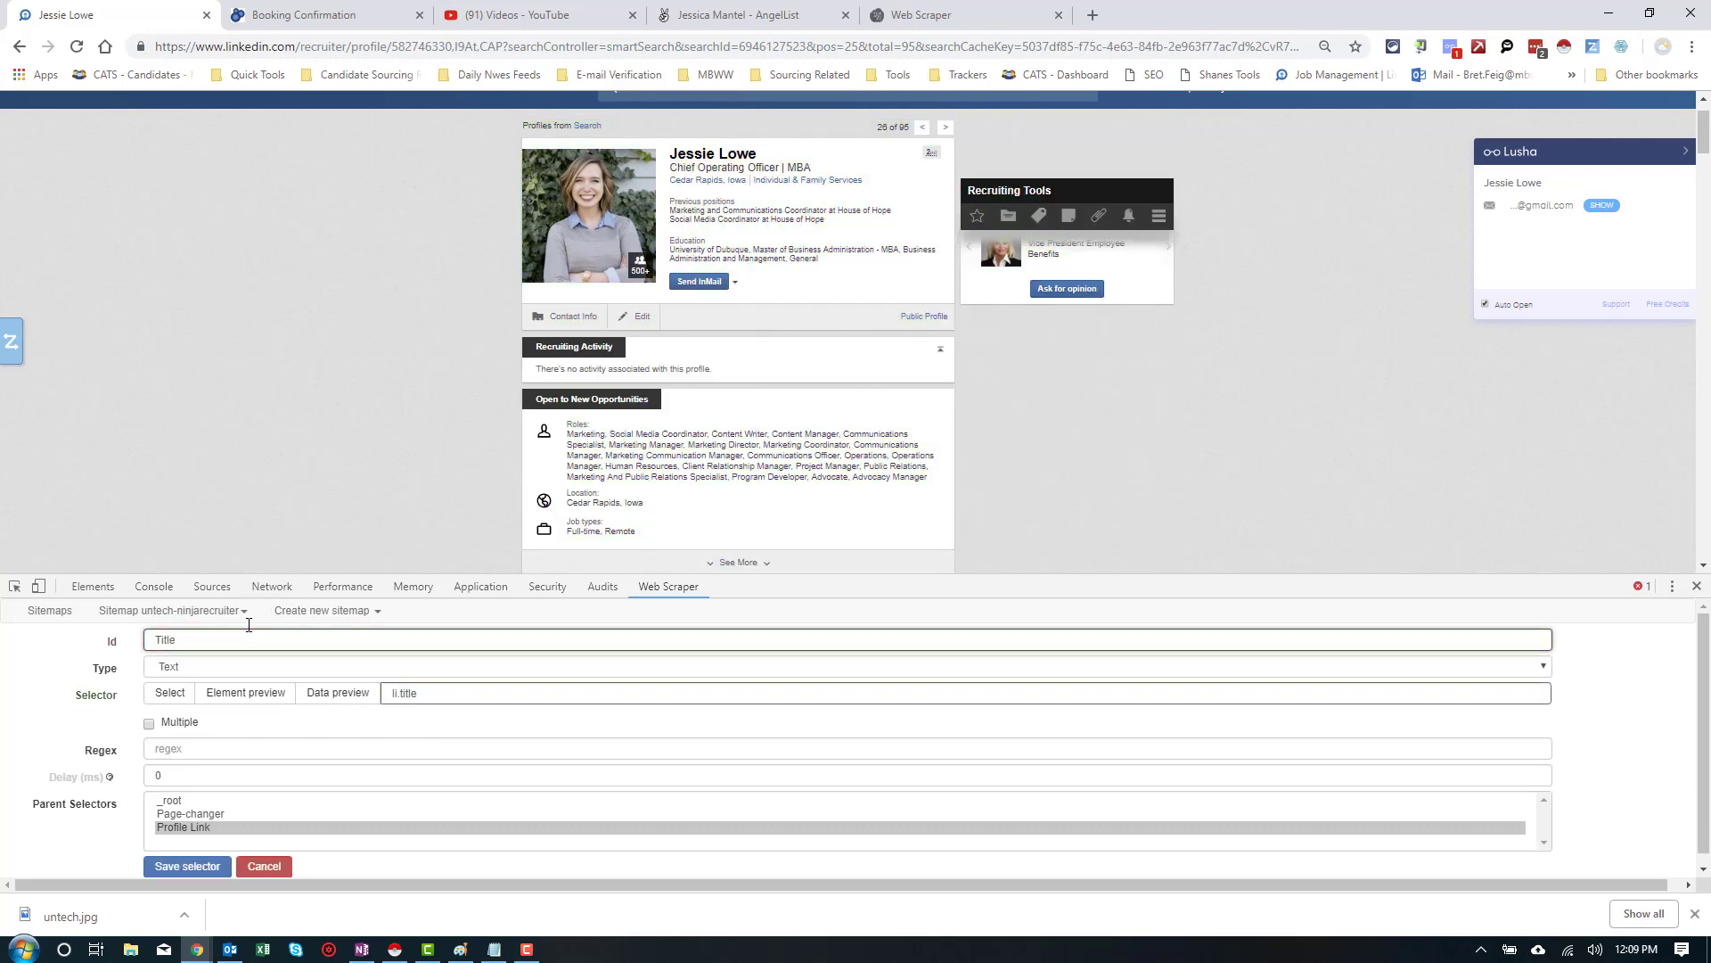
left_click(184, 864)
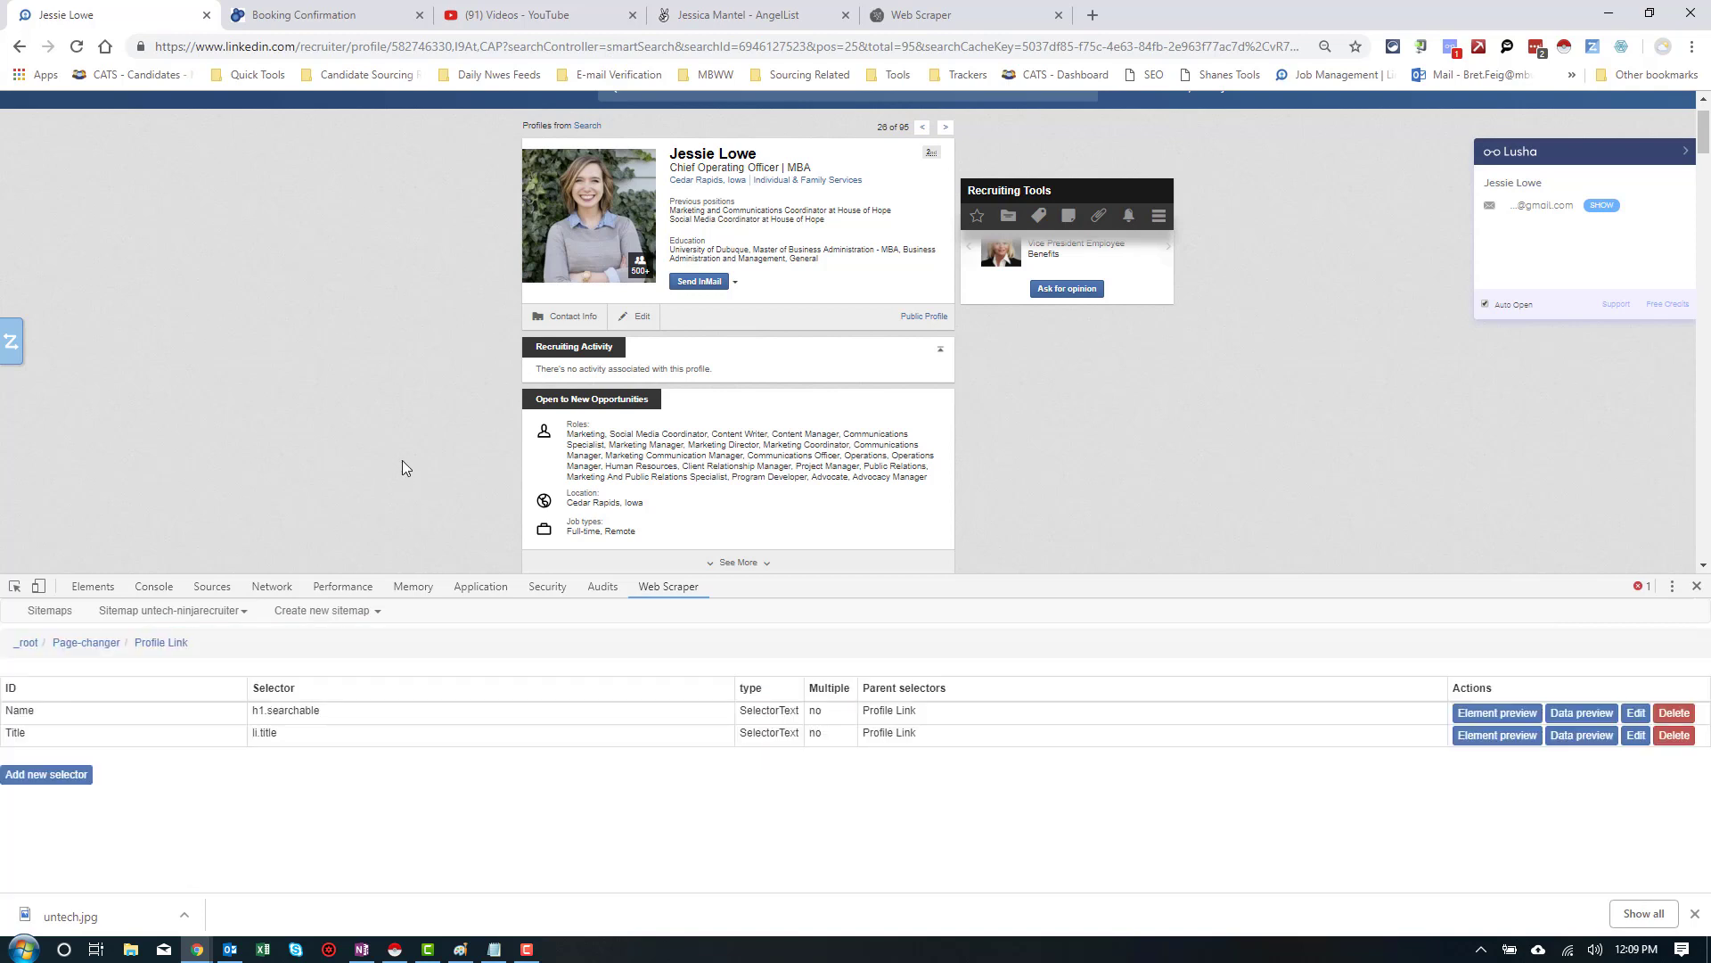
scroll(403, 446, "down", 1)
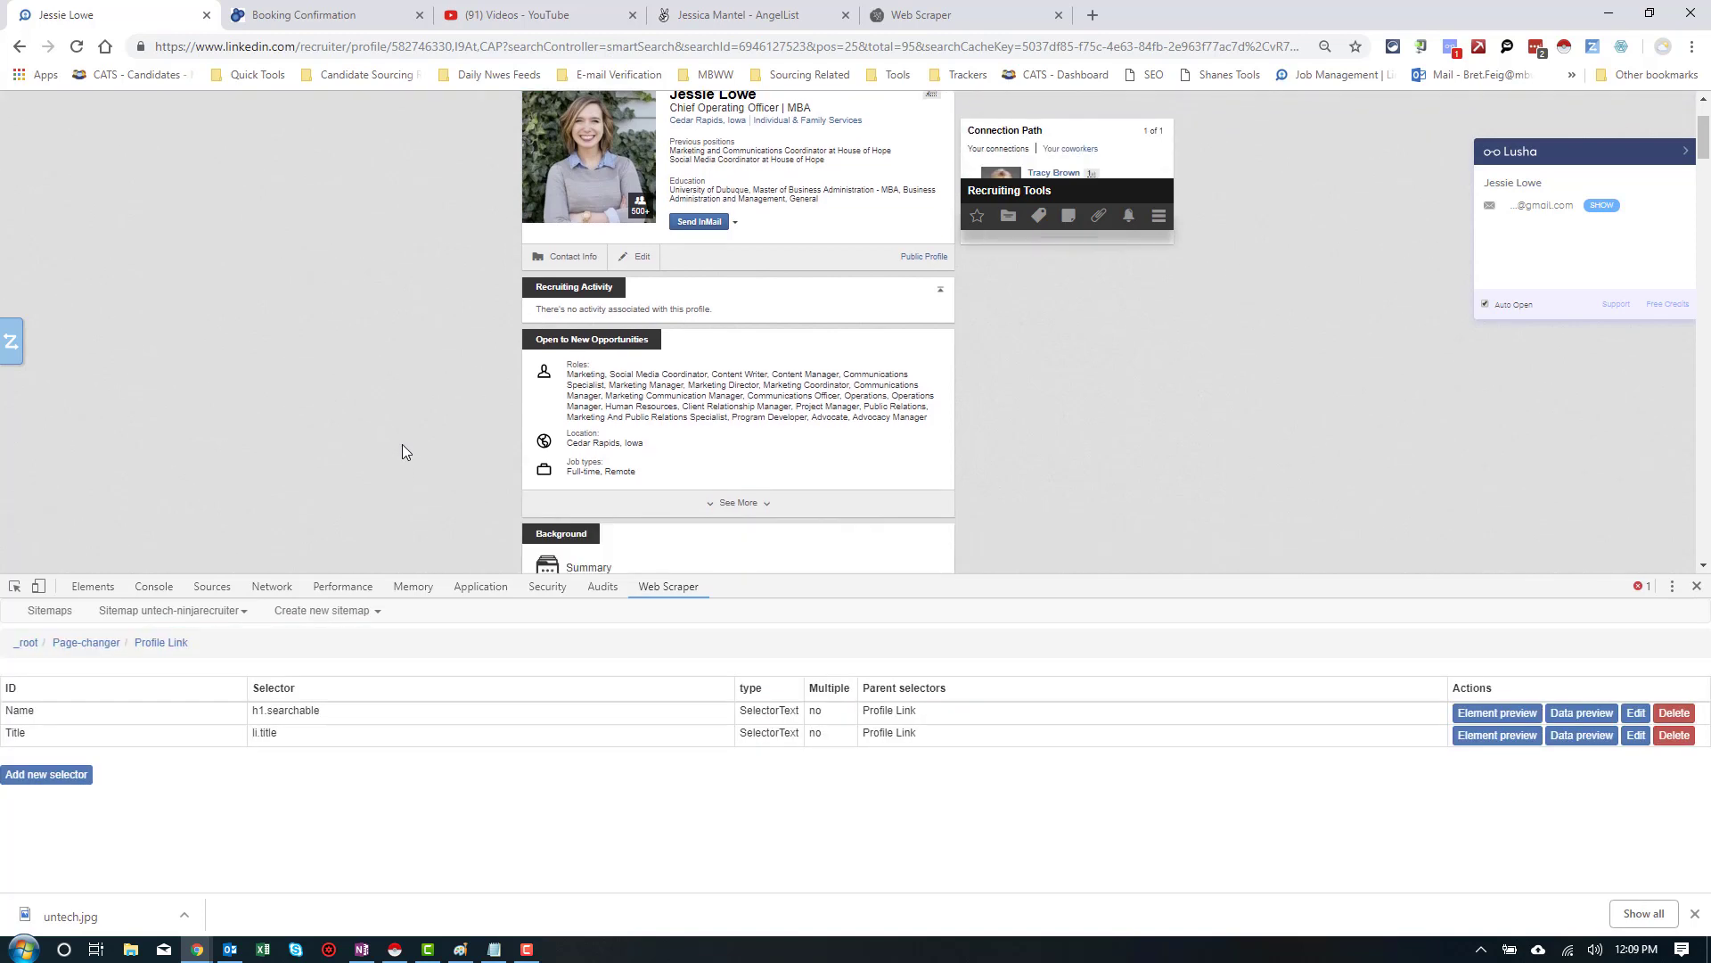
scroll(403, 445, "down", 4)
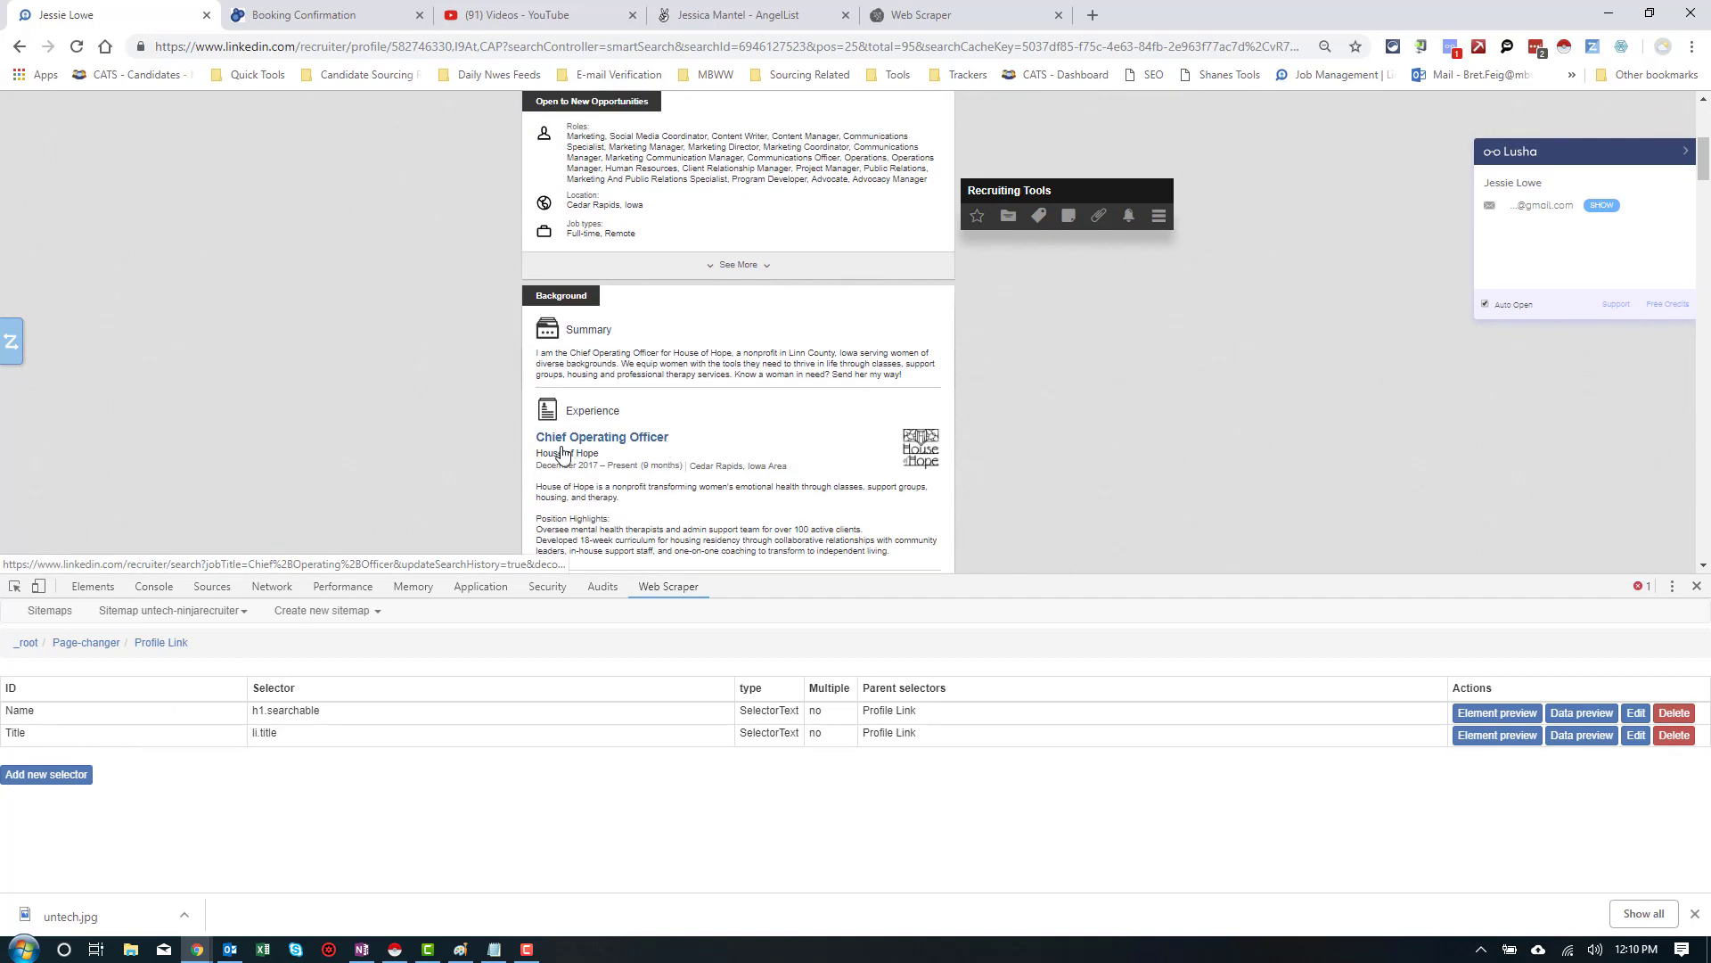
left_click(38, 774)
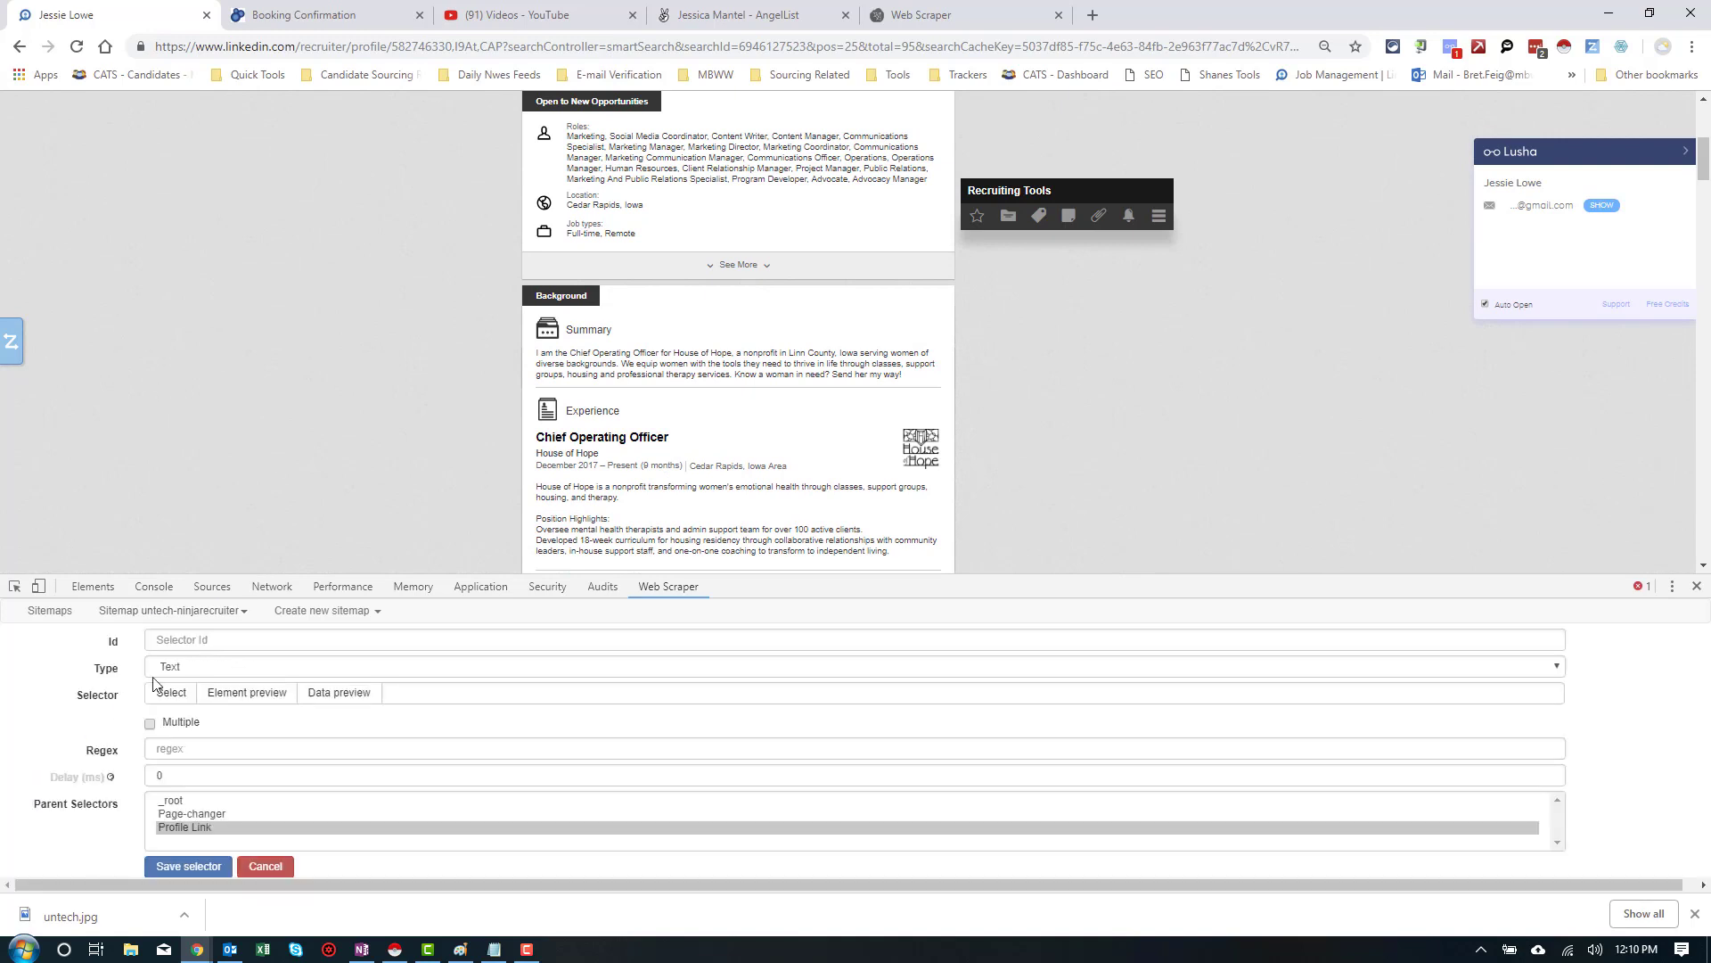
left_click(170, 693)
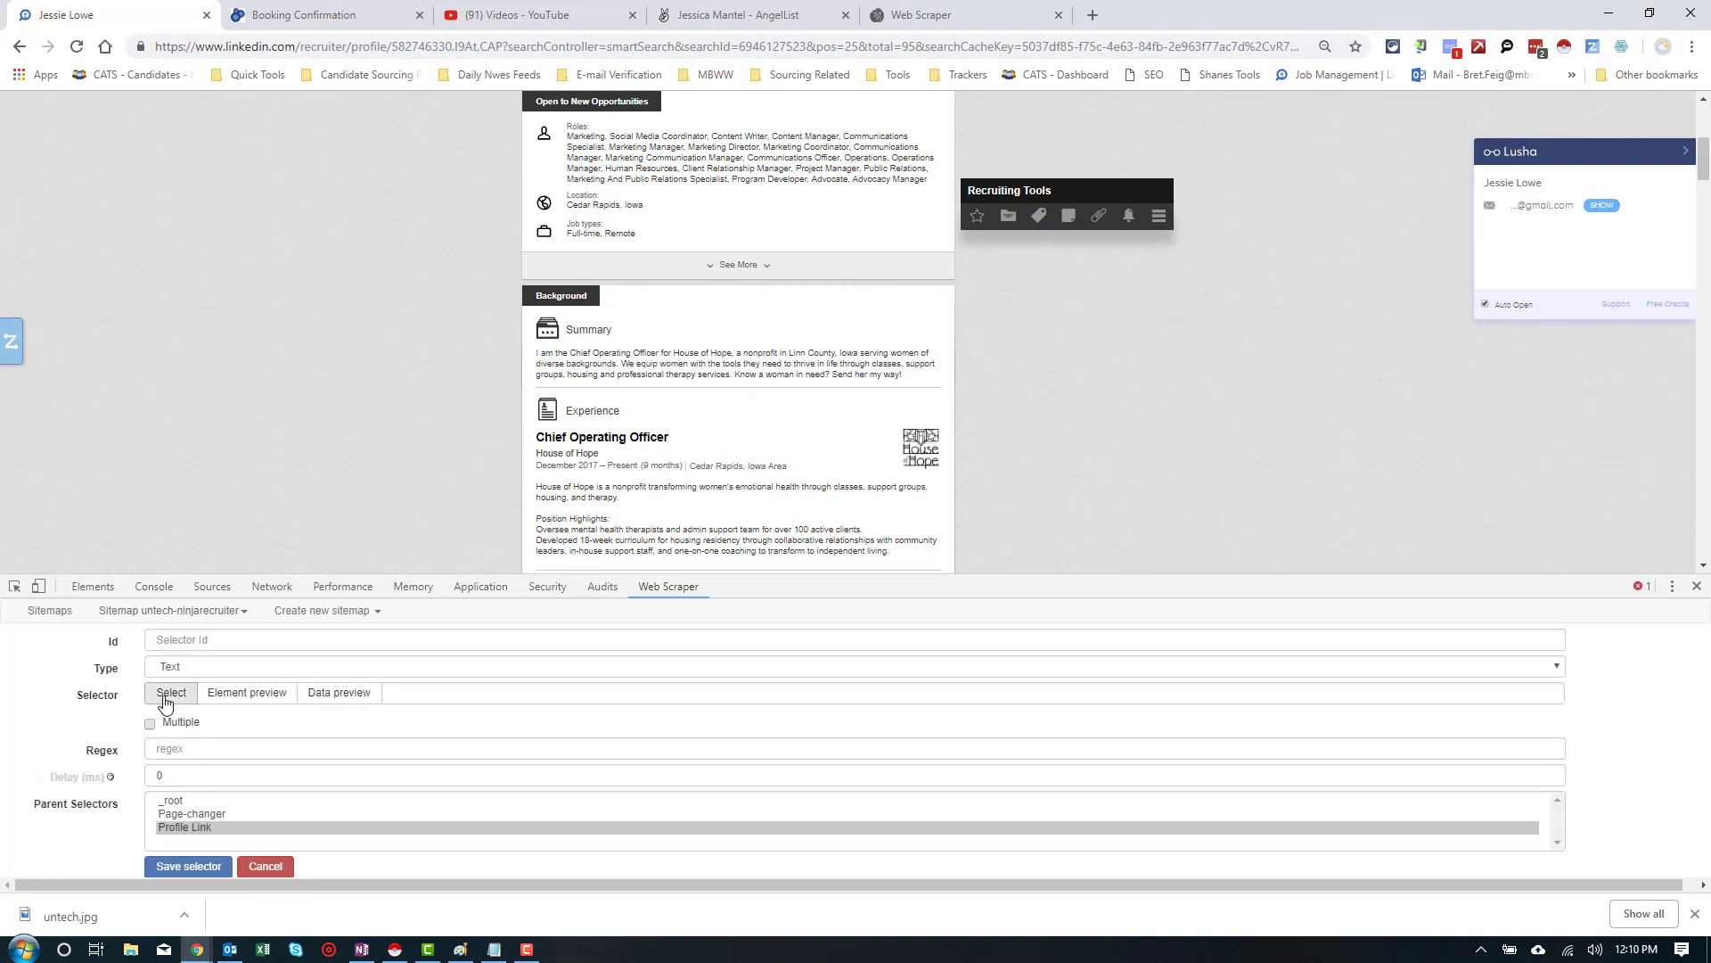
left_click(552, 458)
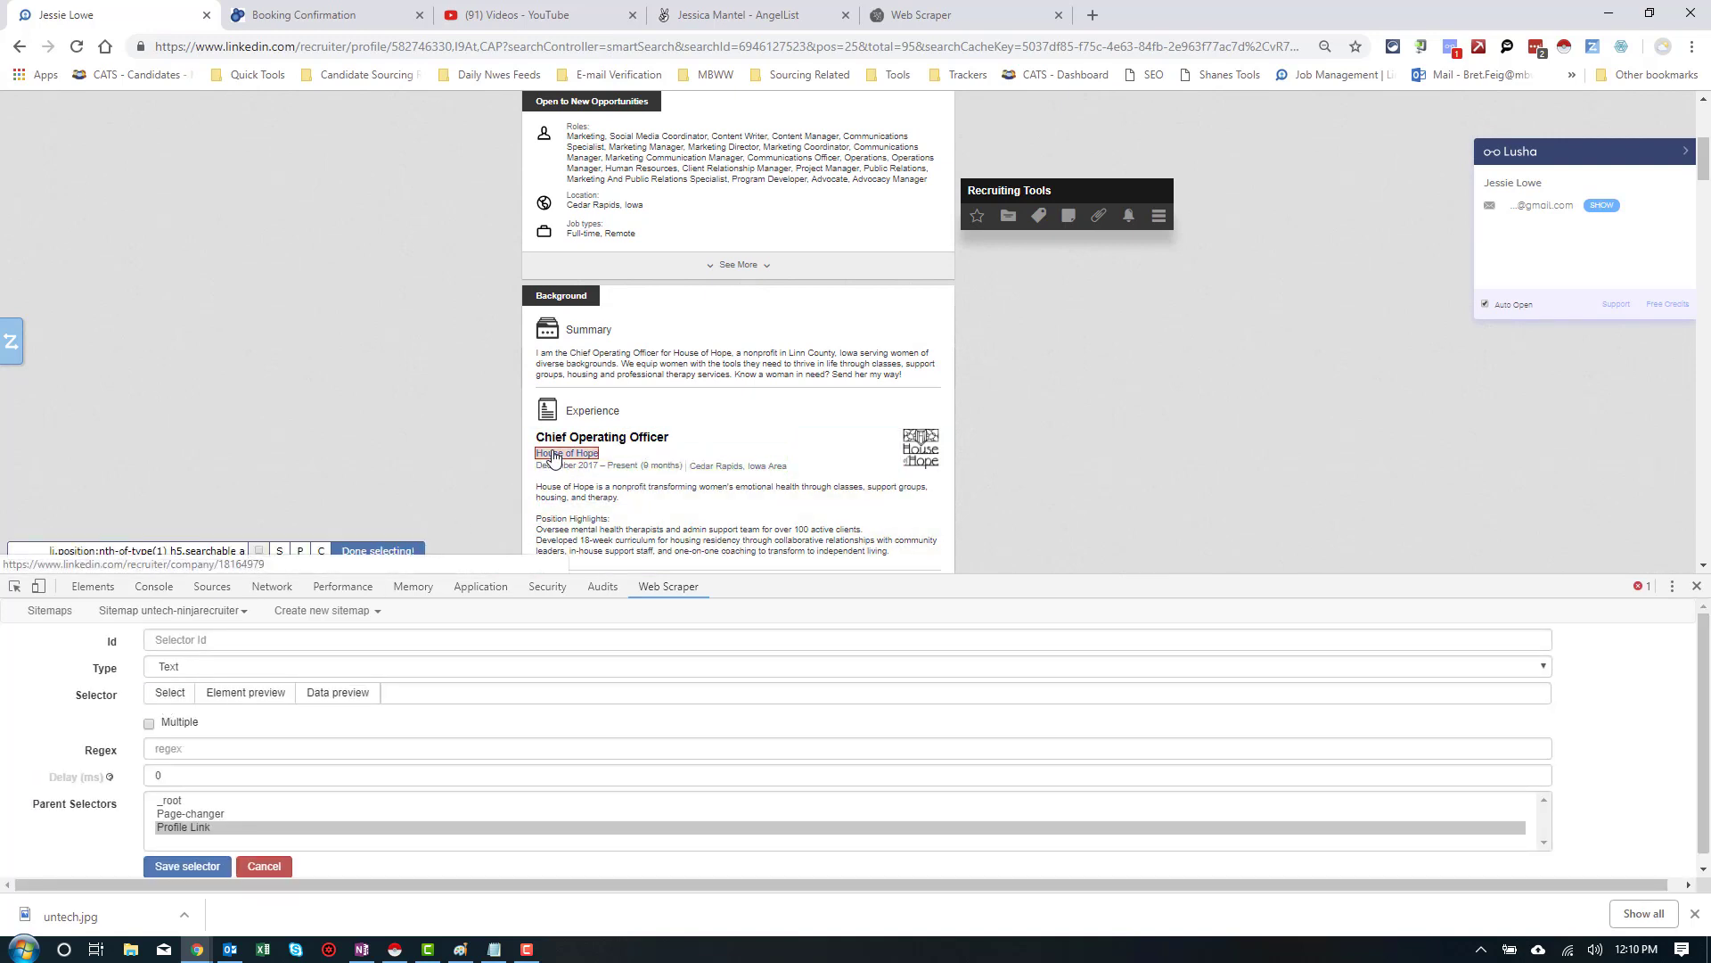
scroll(234, 482, "down", 2)
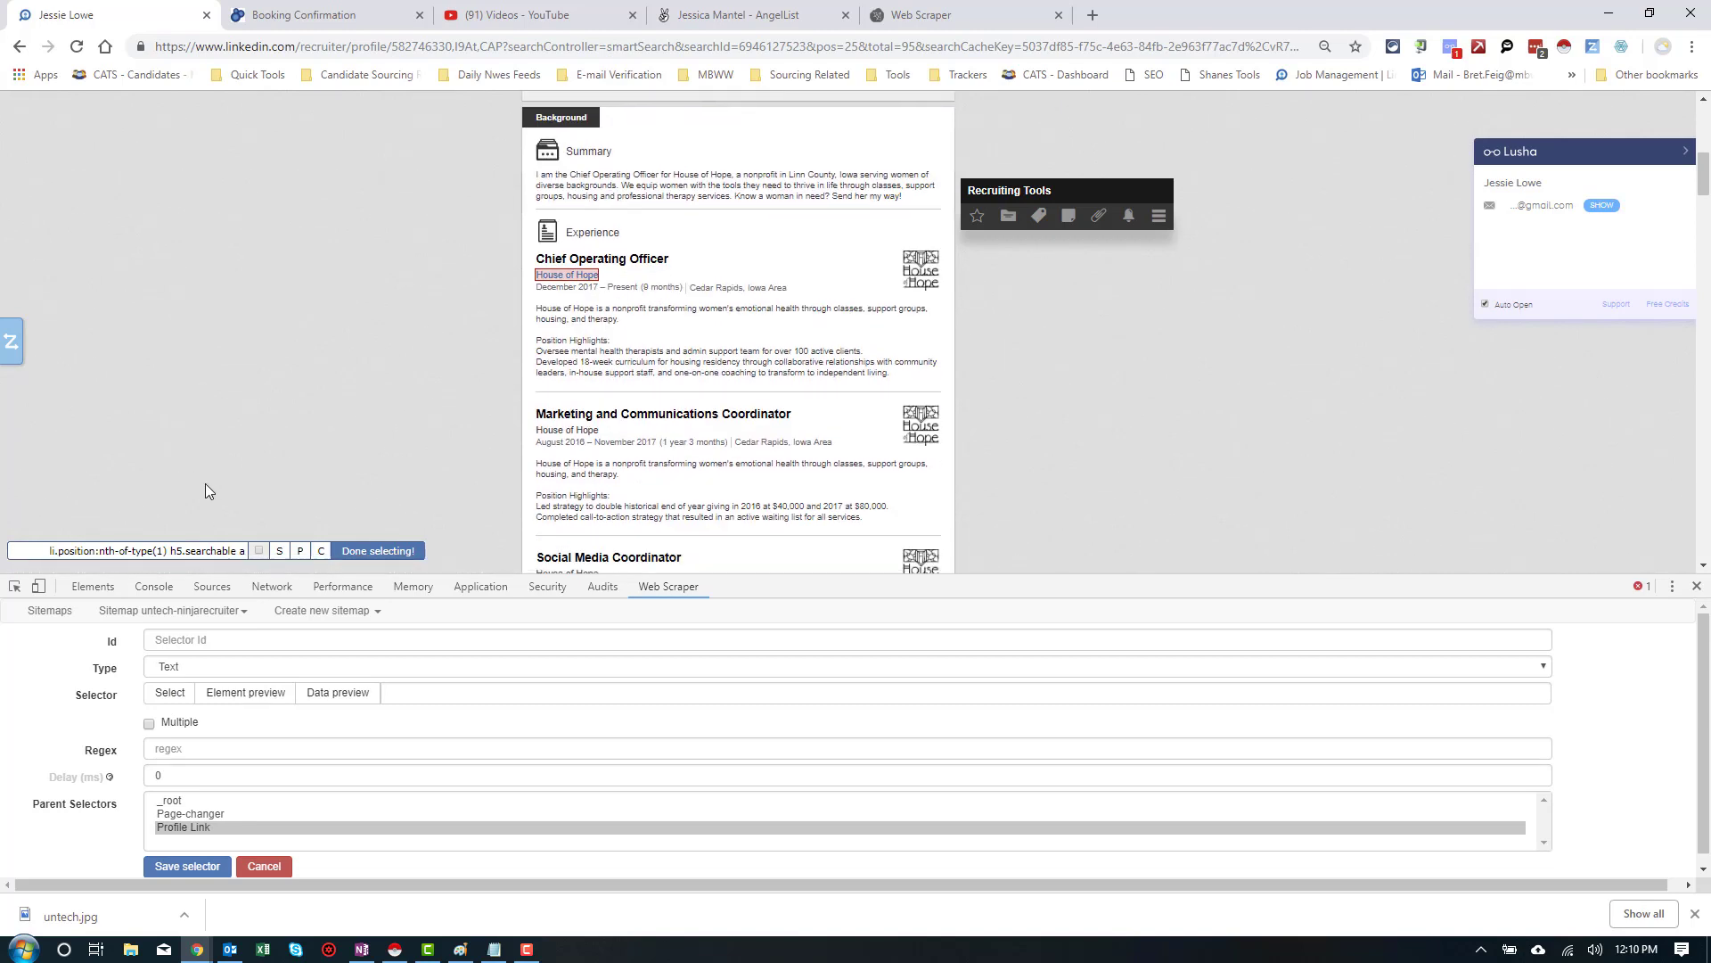
left_click(367, 553)
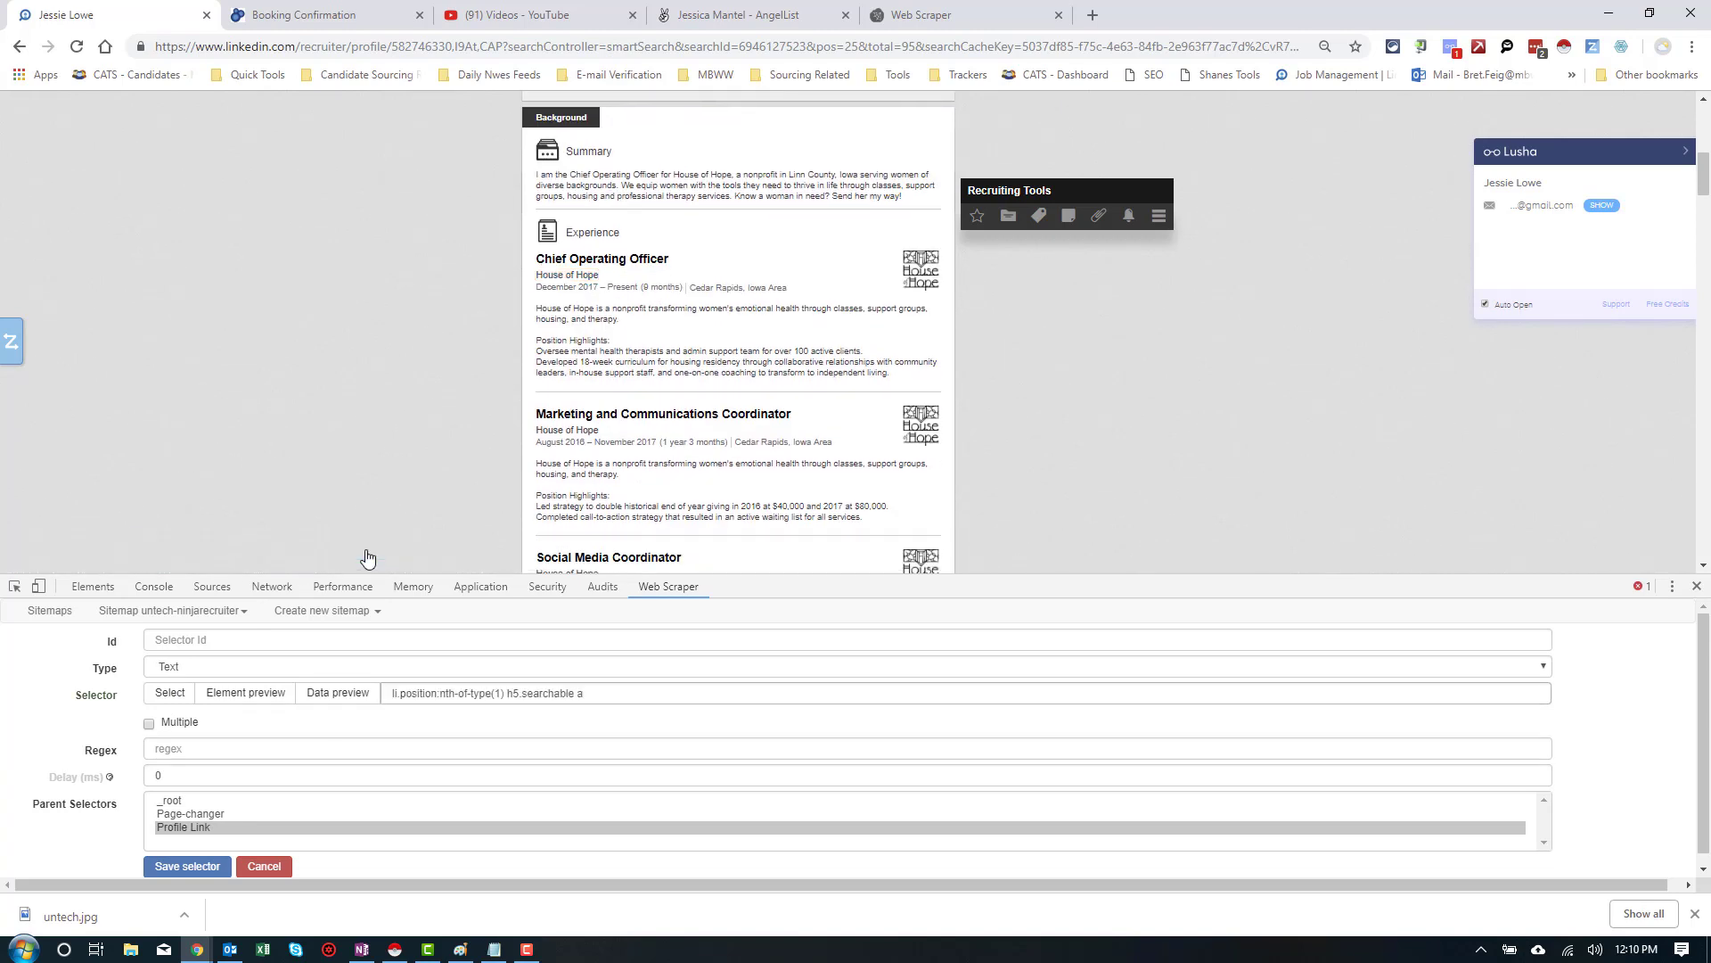
left_click(237, 695)
left_click(237, 696)
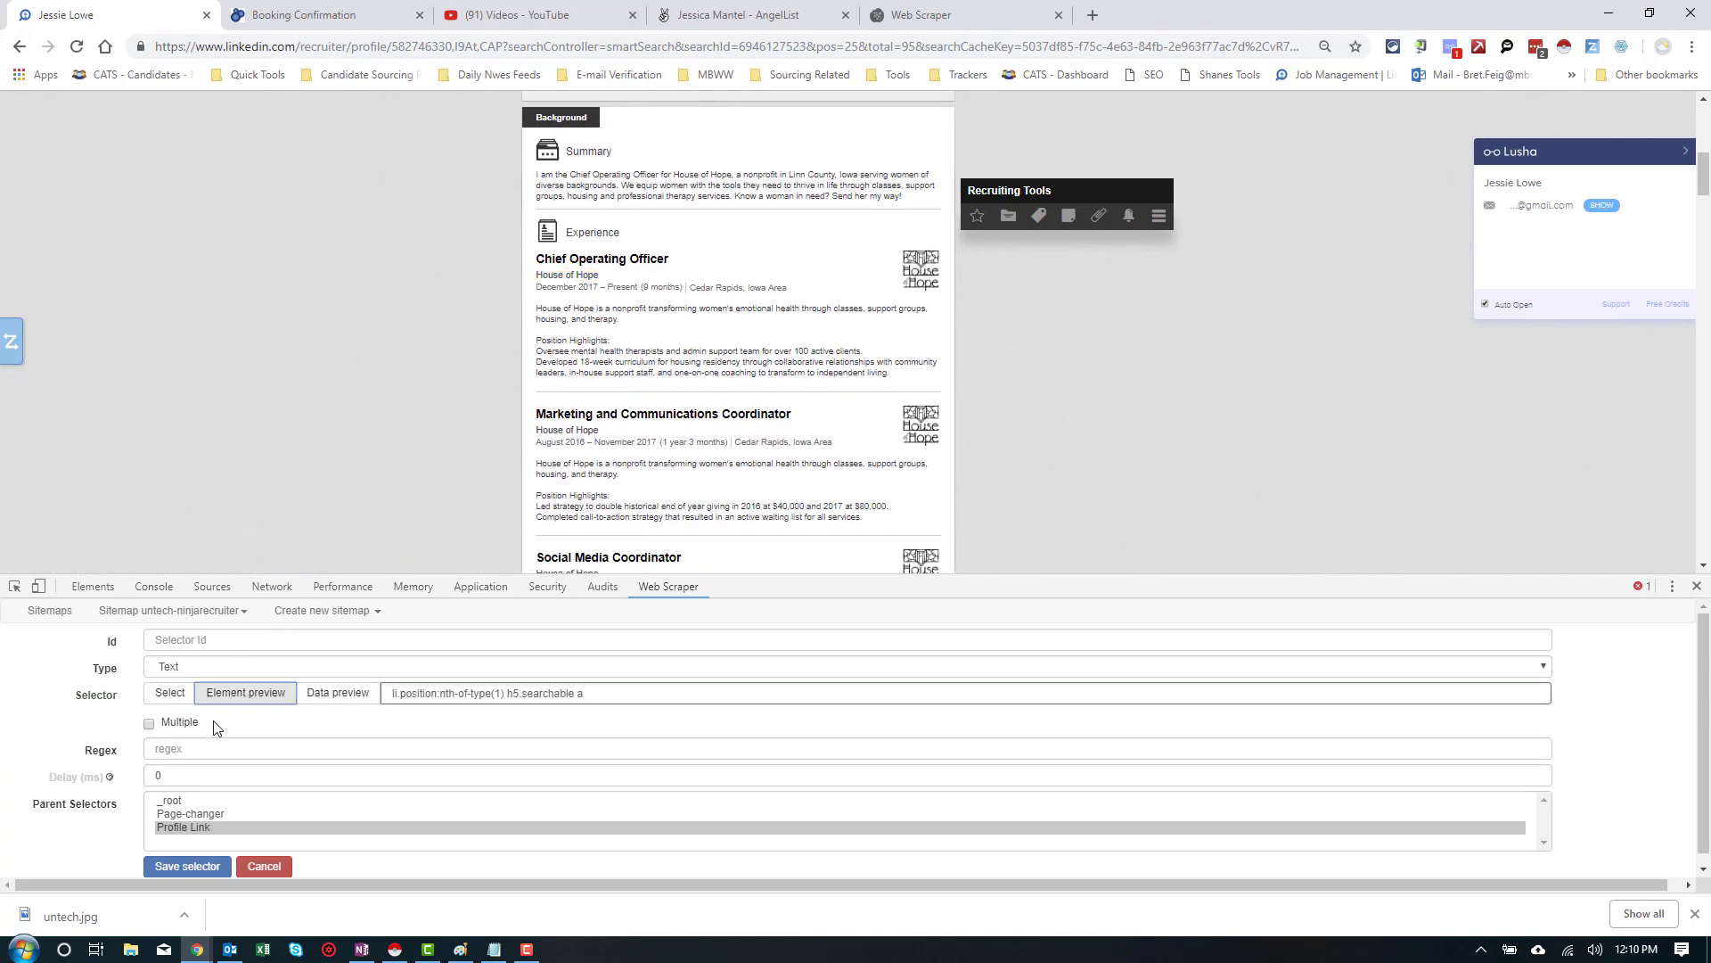
left_click(252, 637)
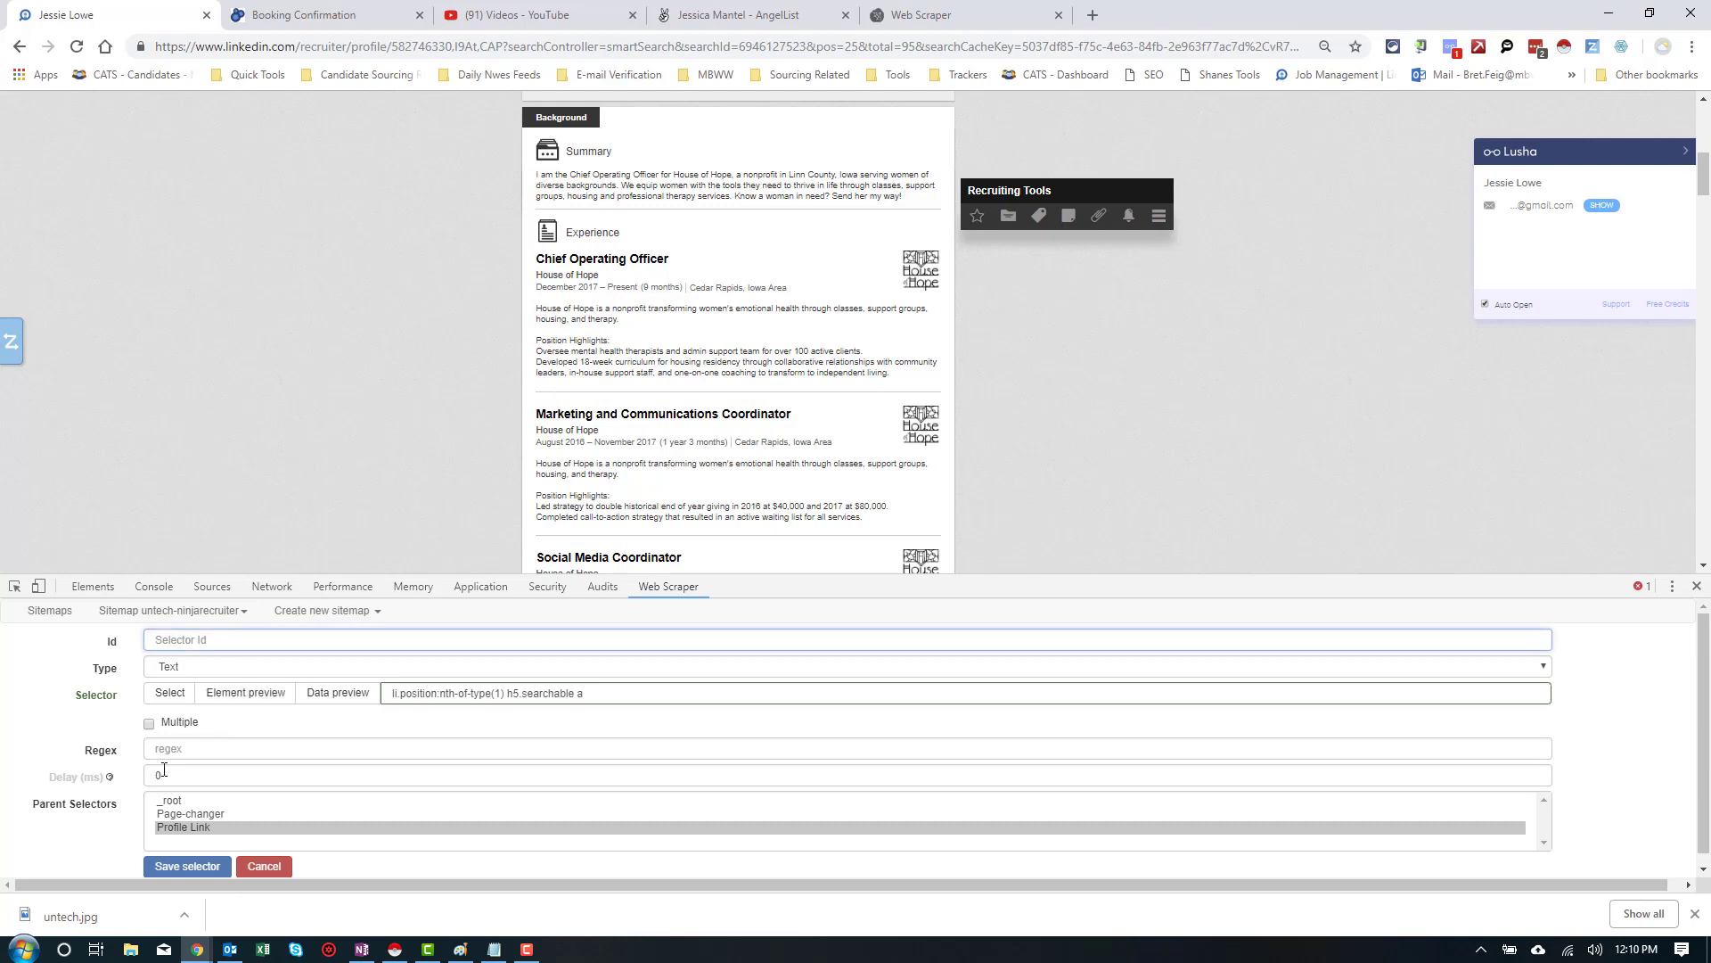
type("Title")
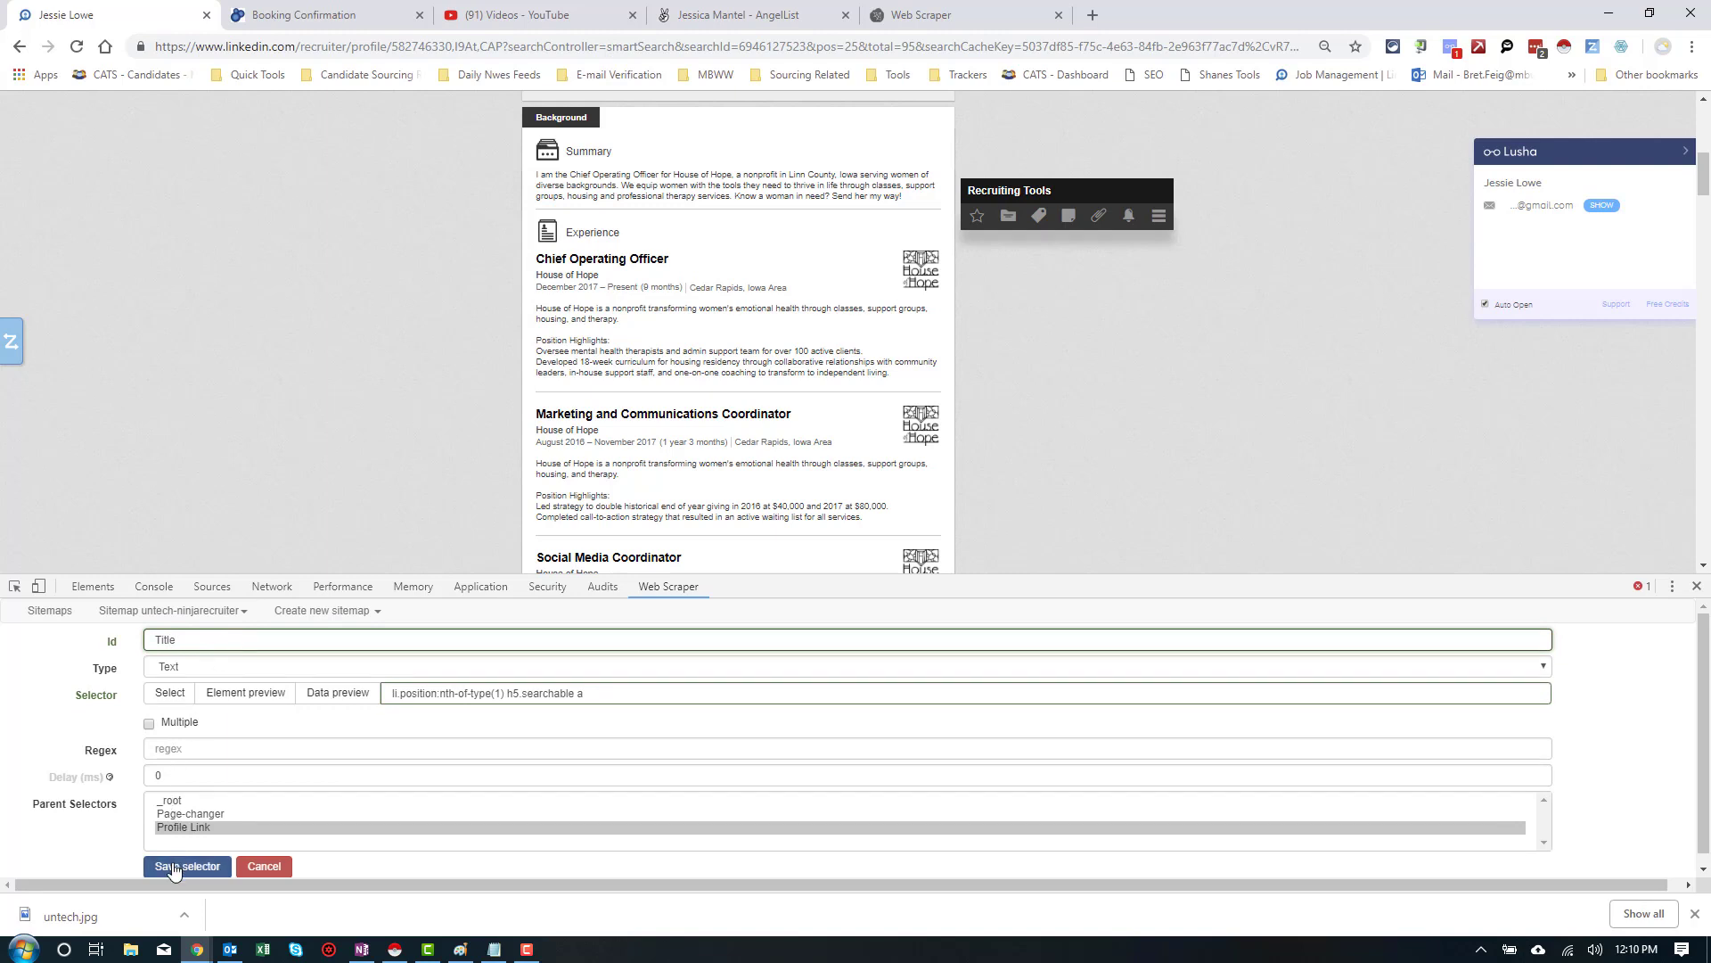
left_click(174, 867)
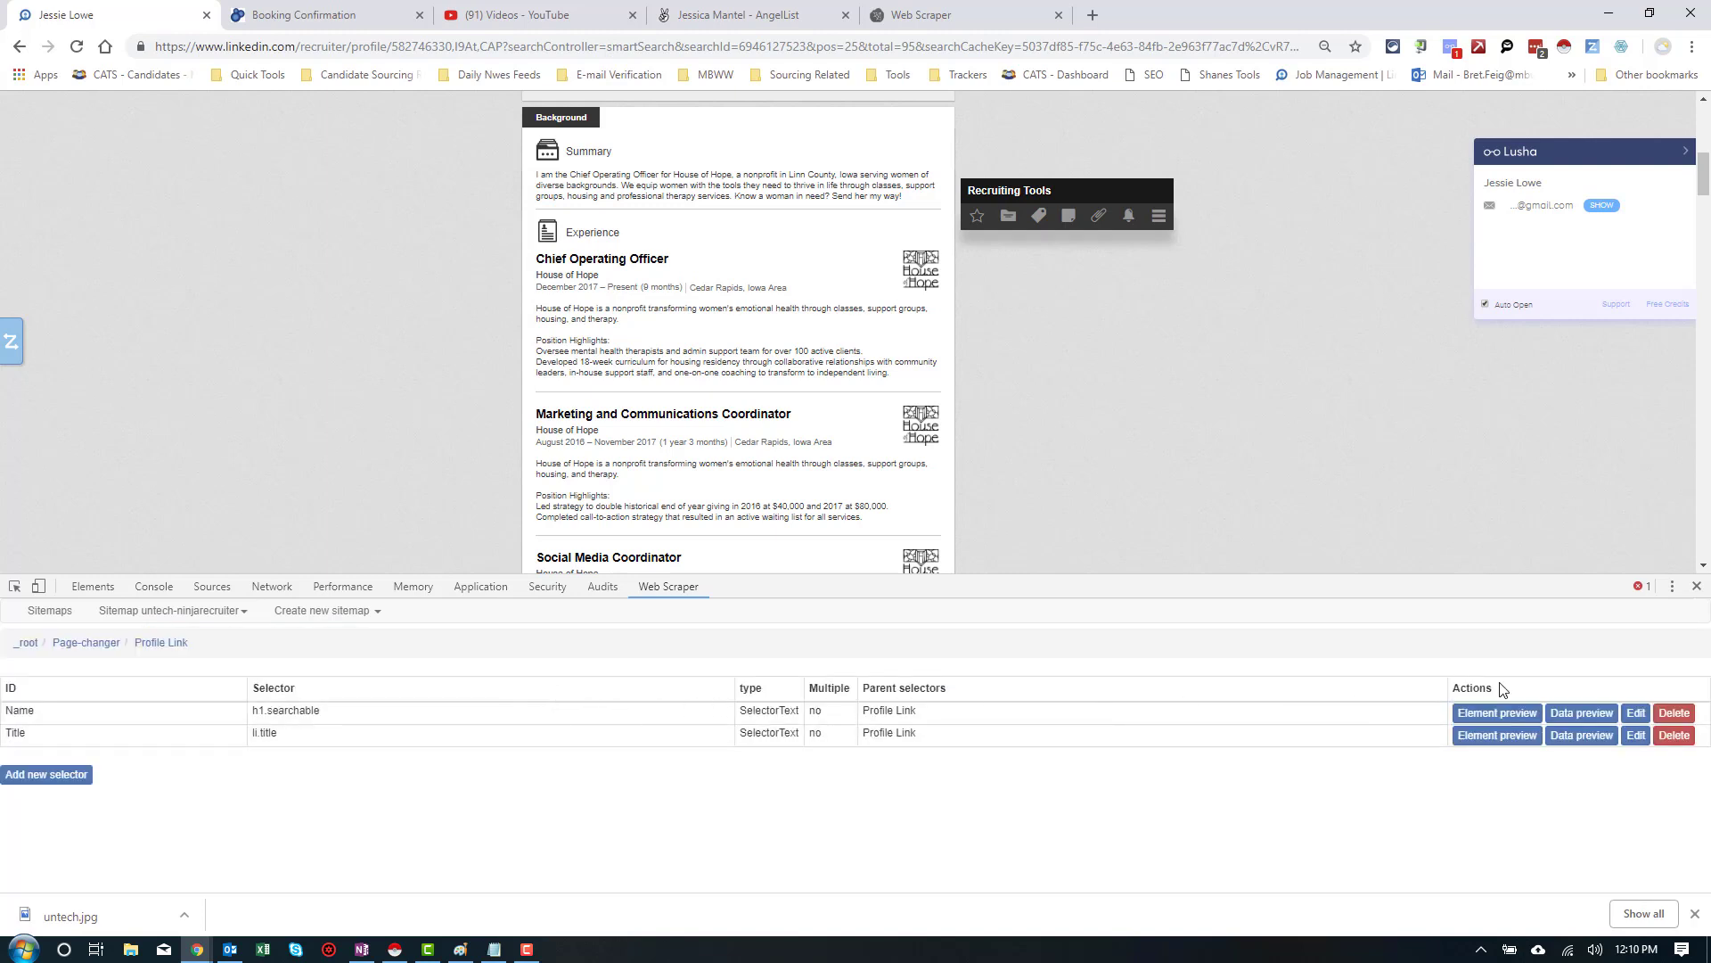
left_click(1560, 715)
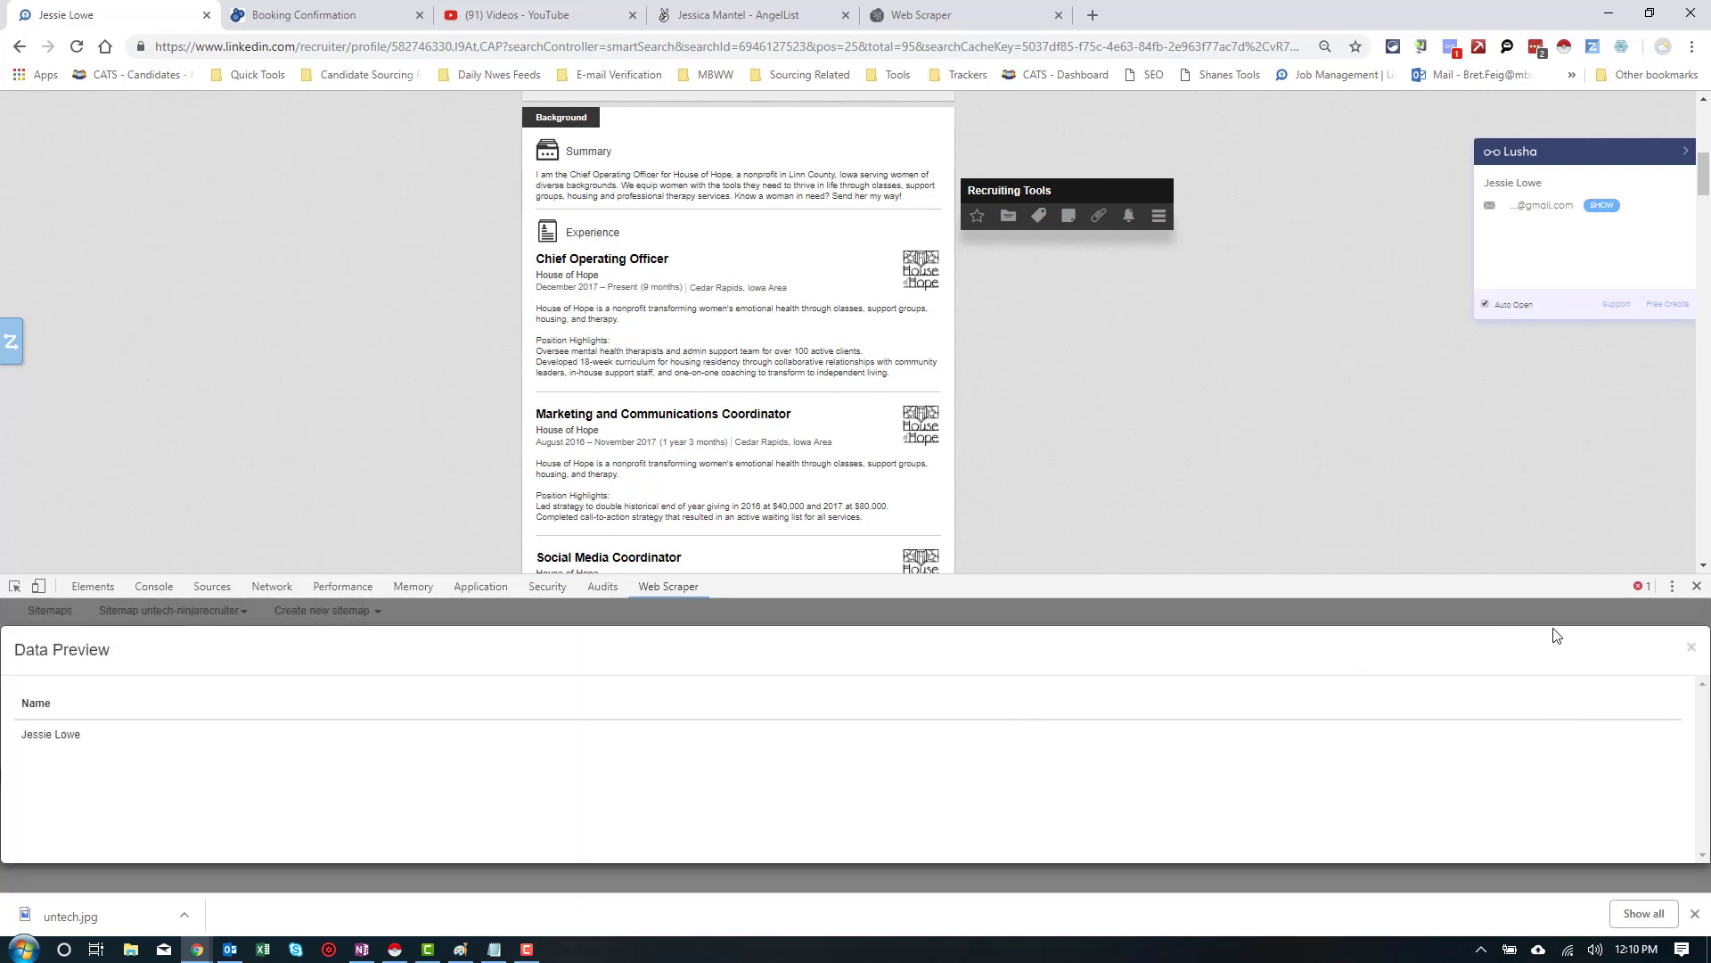
left_click(1689, 646)
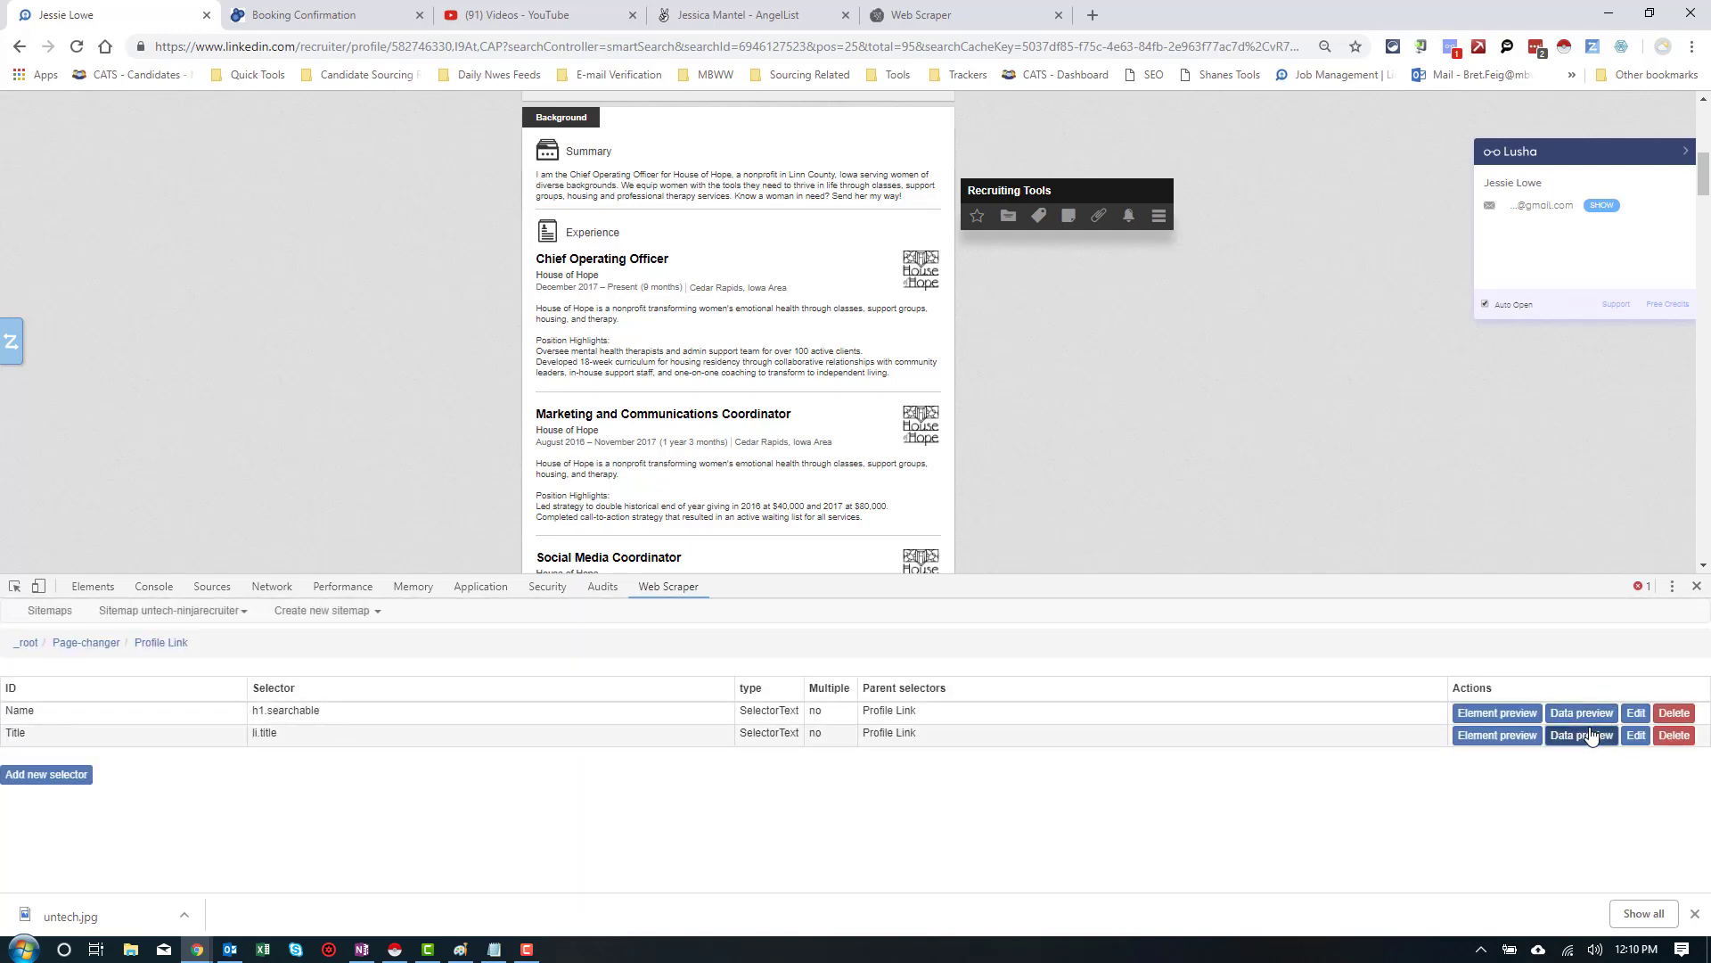
left_click(1588, 734)
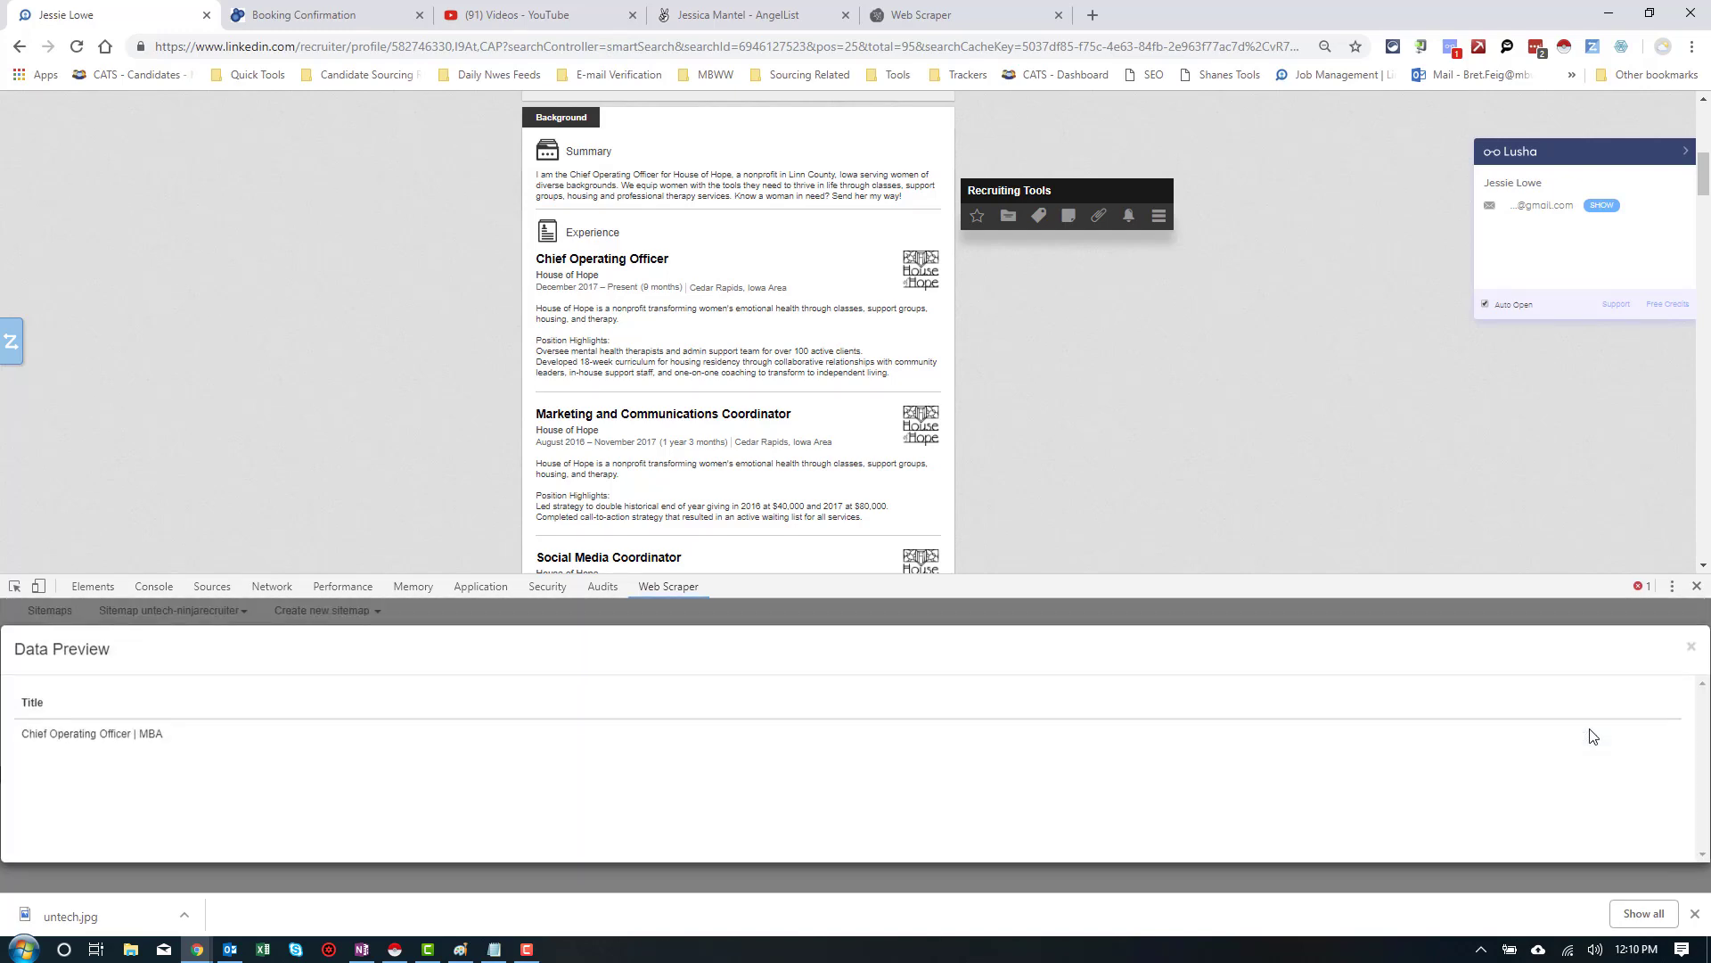
left_click(1691, 647)
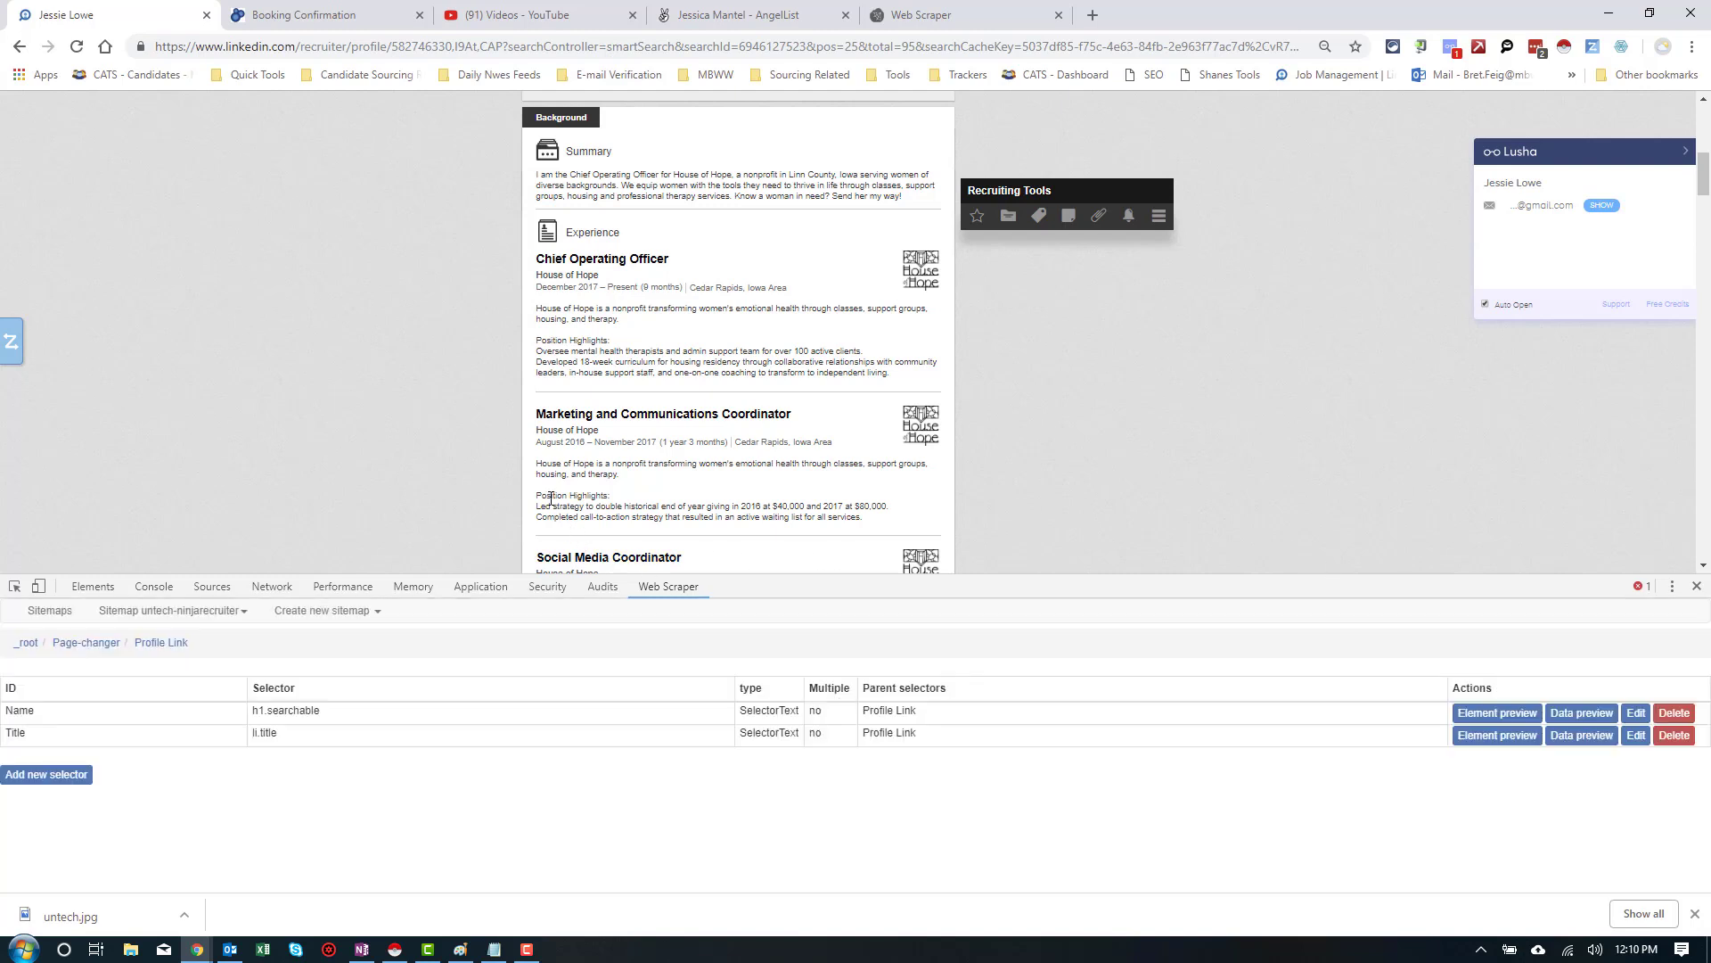
Open the next candidate's profile and check what the Name and Title selectors match
scroll(550, 499, "up", 1)
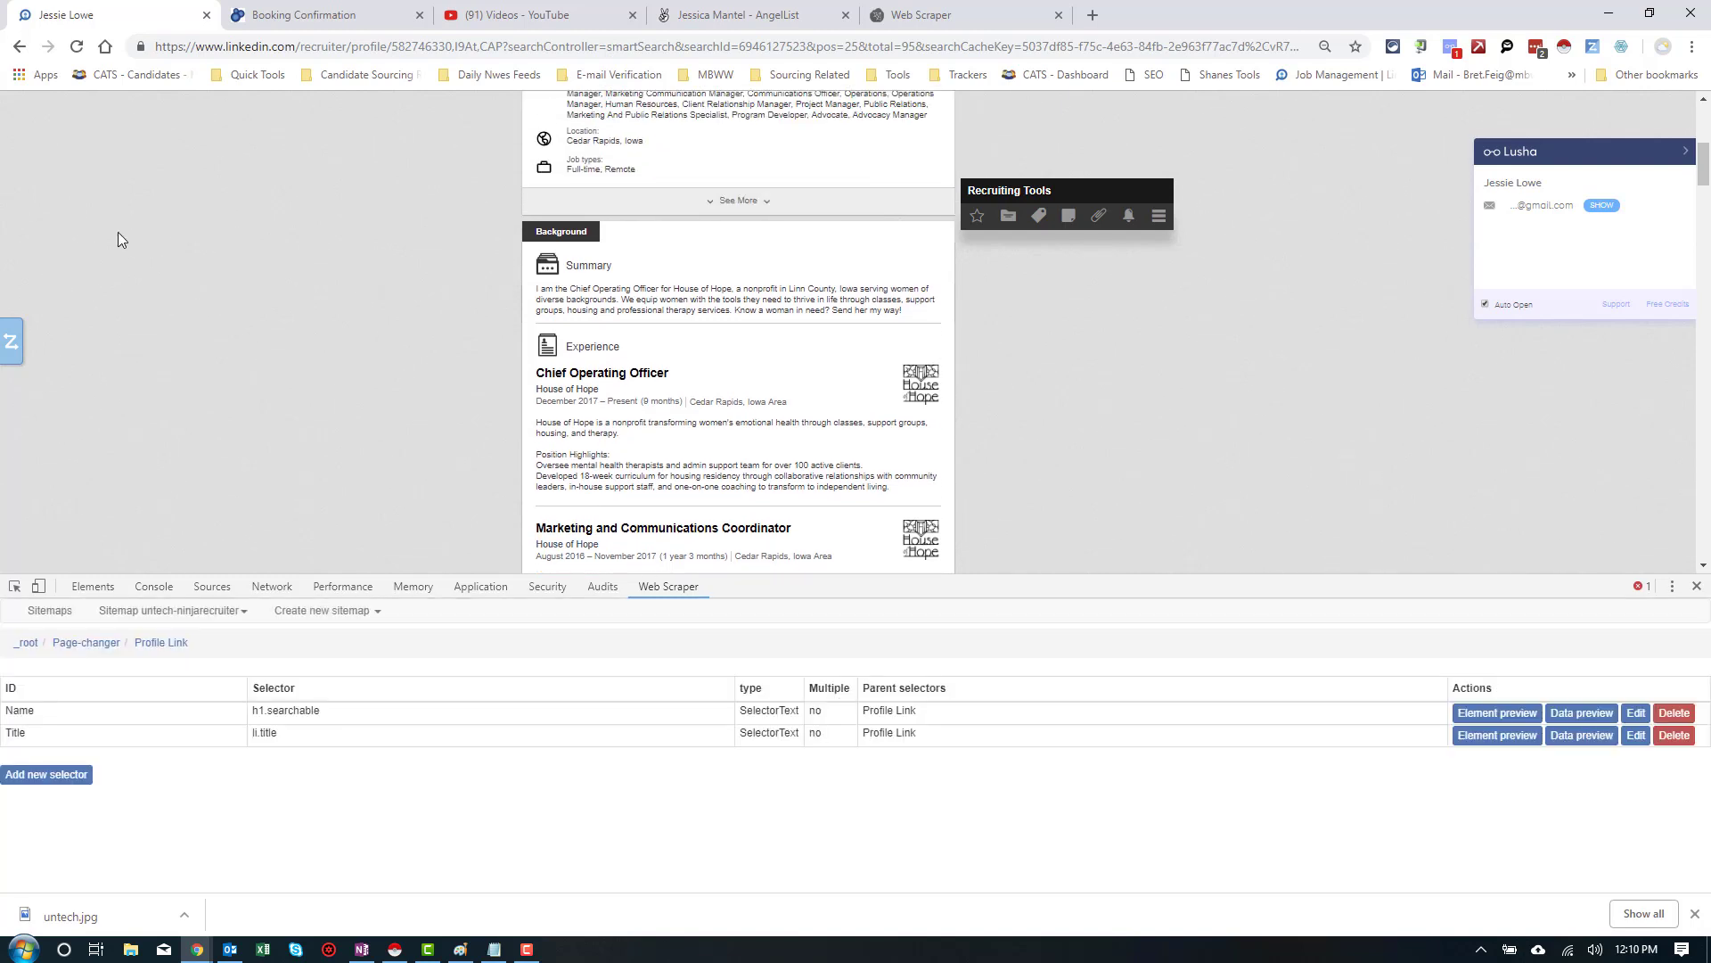
left_click(17, 46)
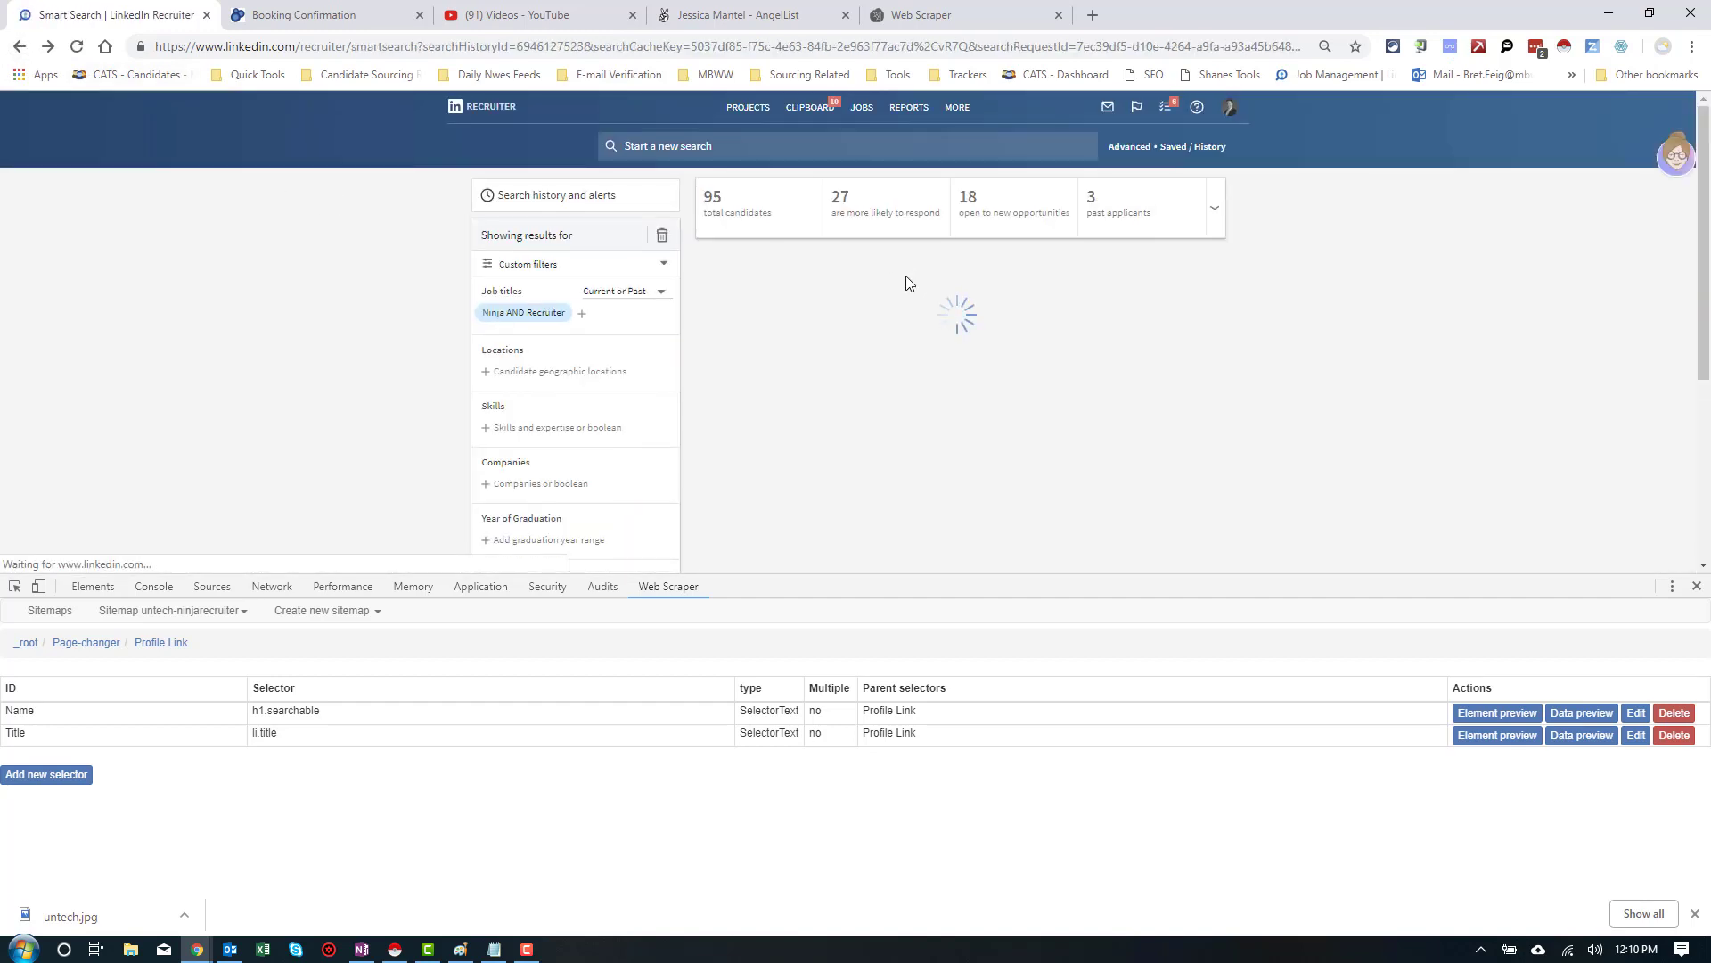
scroll(818, 343, "down", 1)
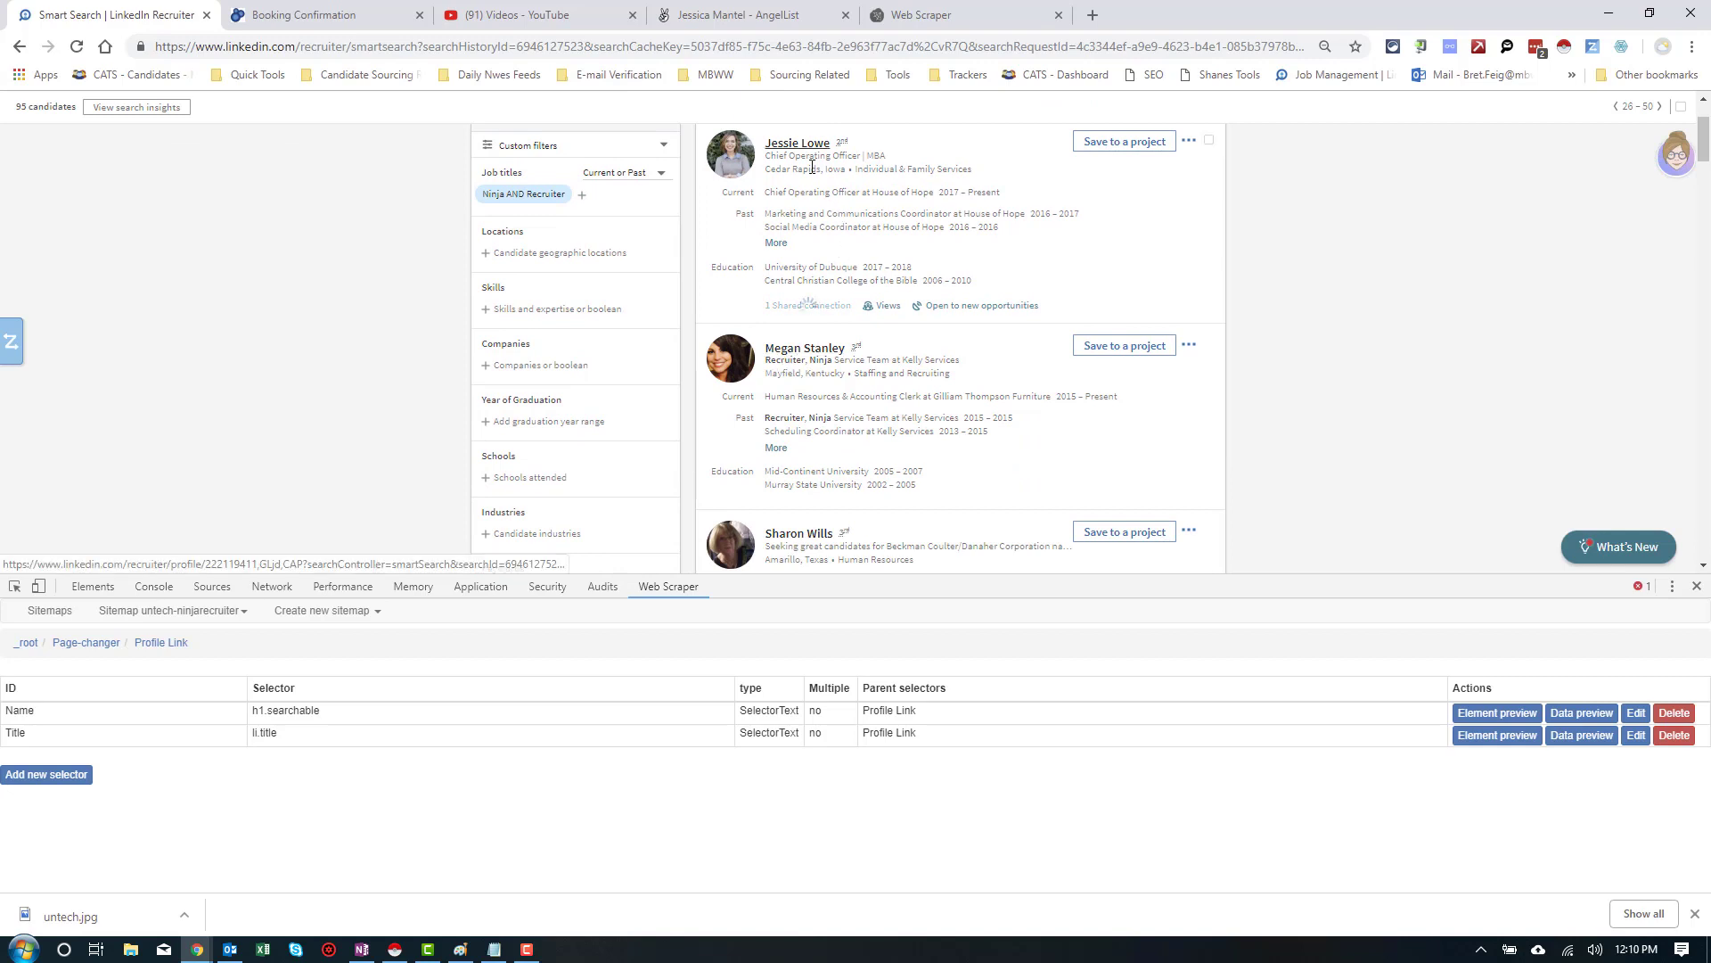
mouse_move(773, 318)
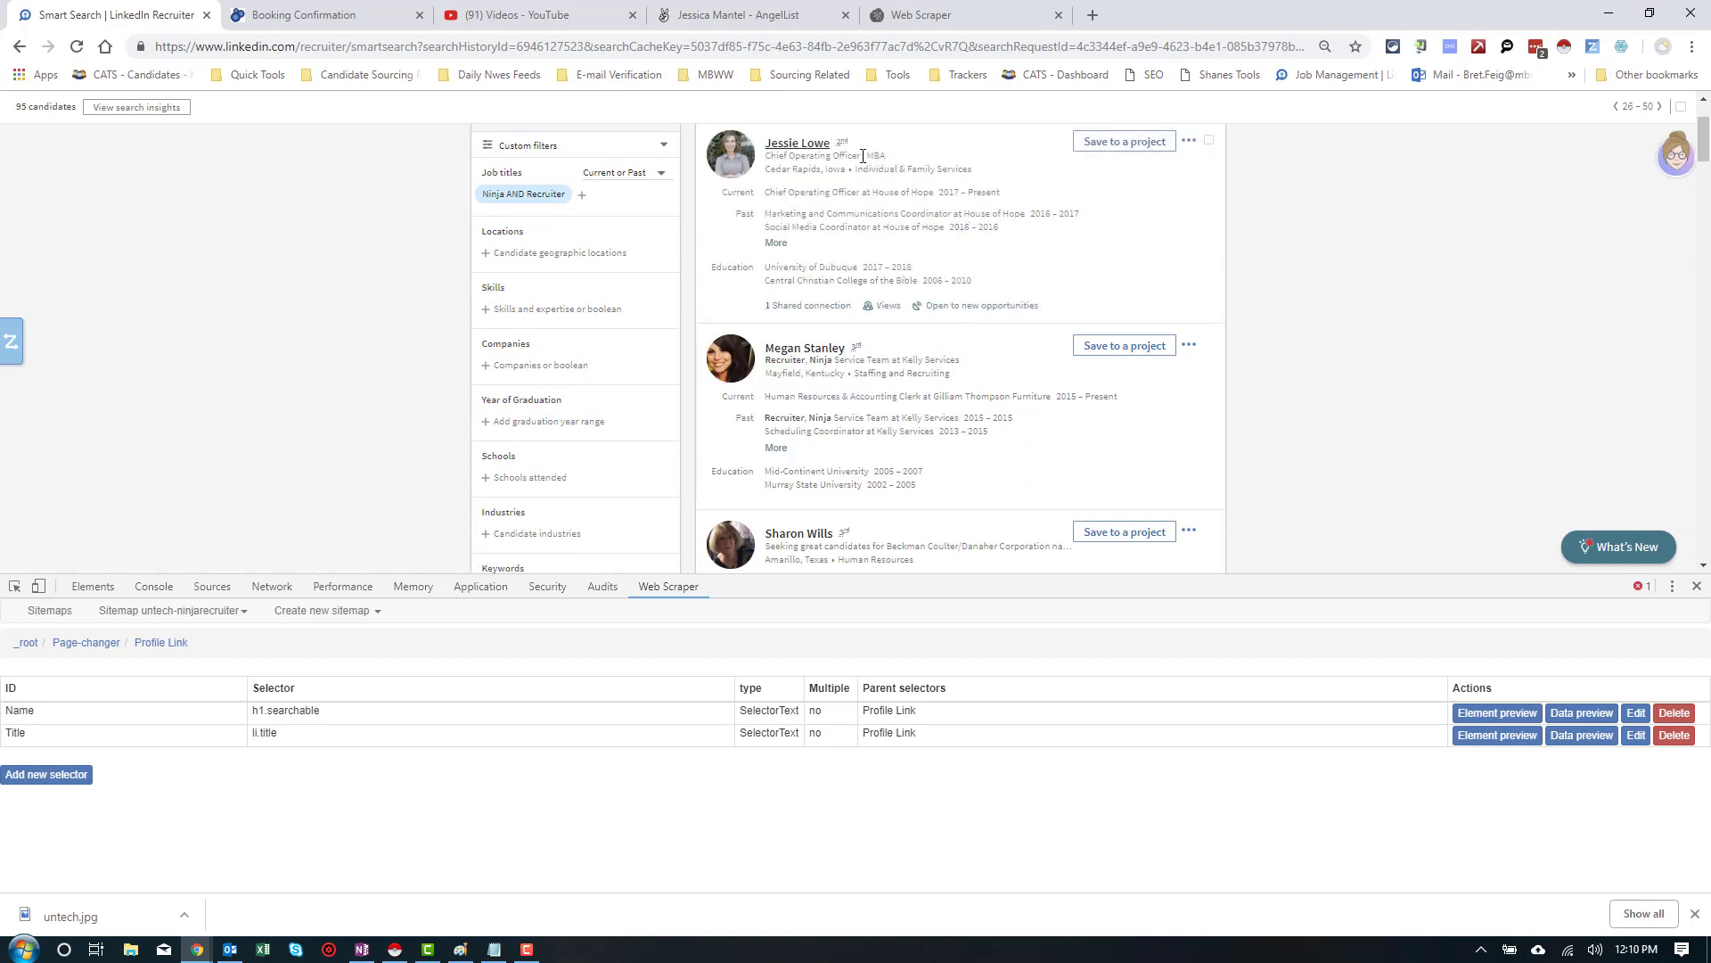
left_click(821, 355)
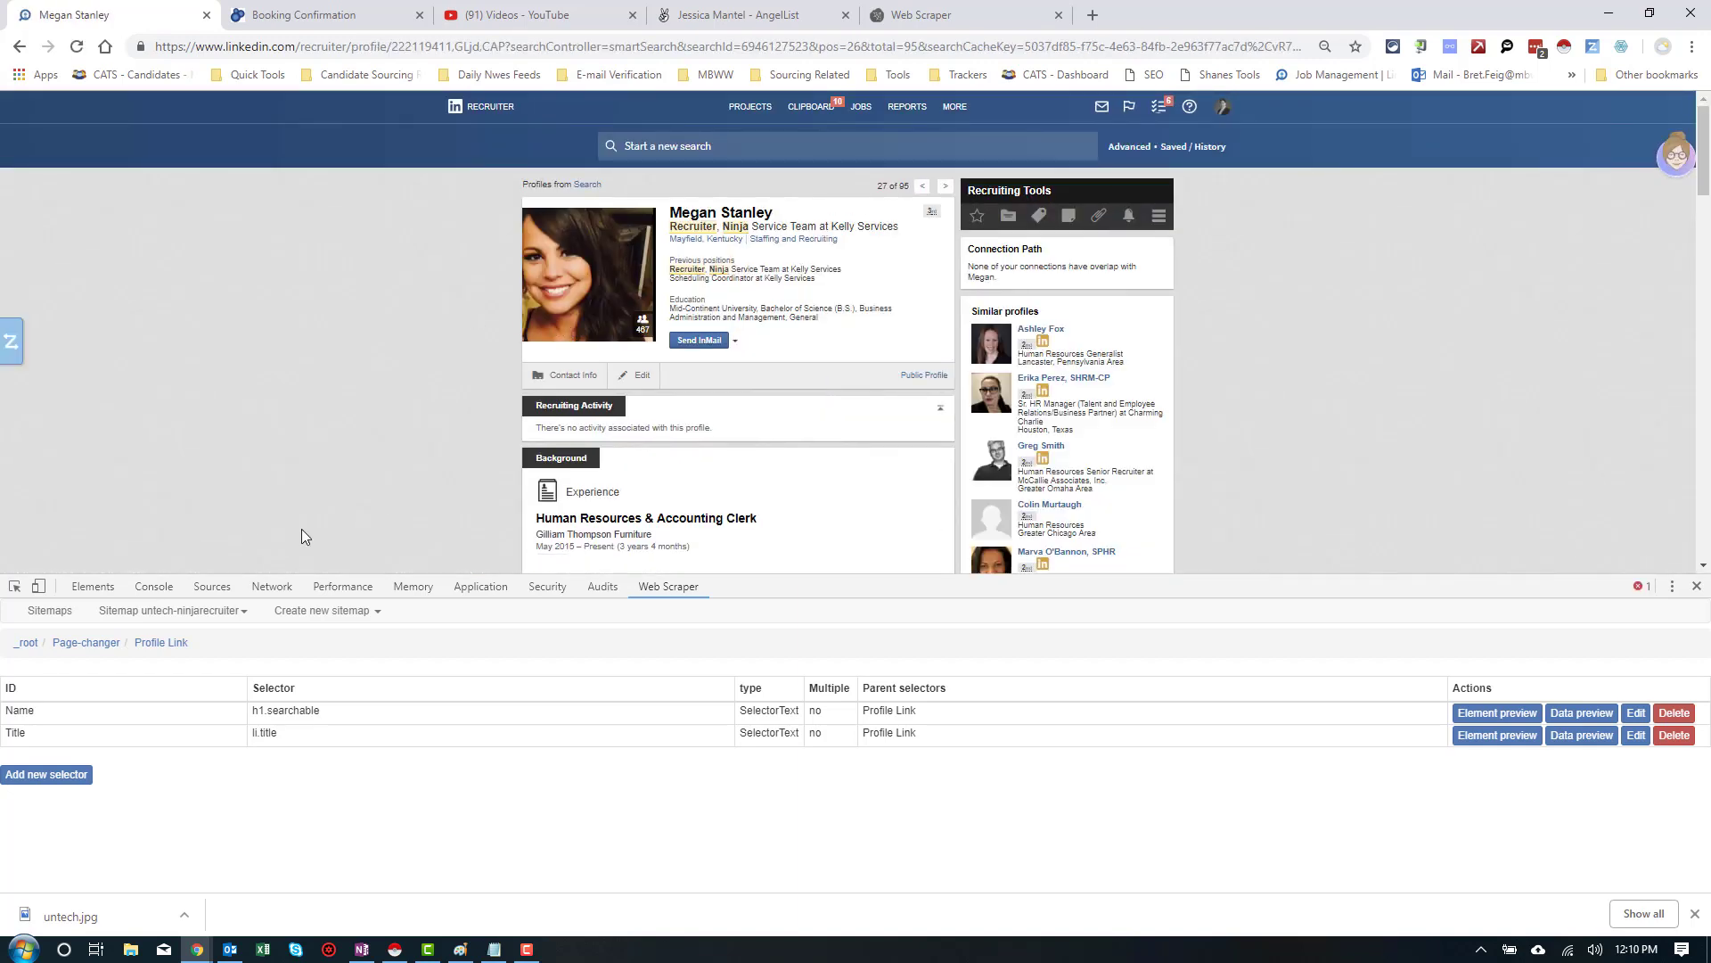
left_click(1515, 714)
left_click(1515, 735)
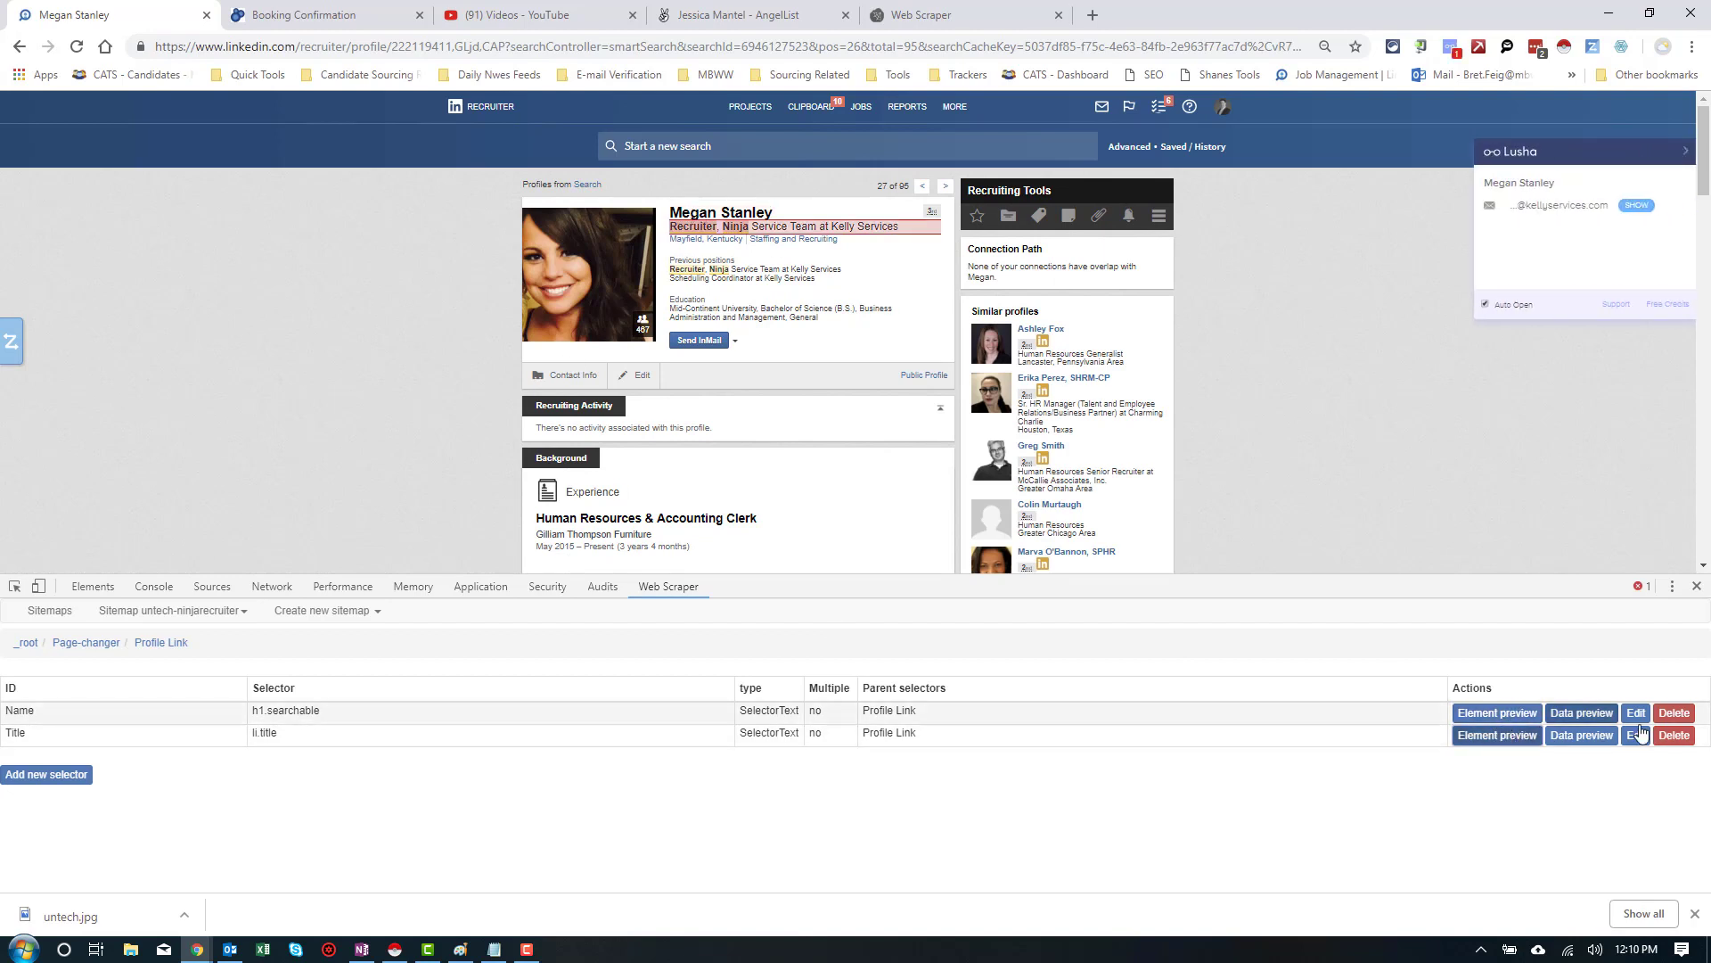
left_click(1583, 738)
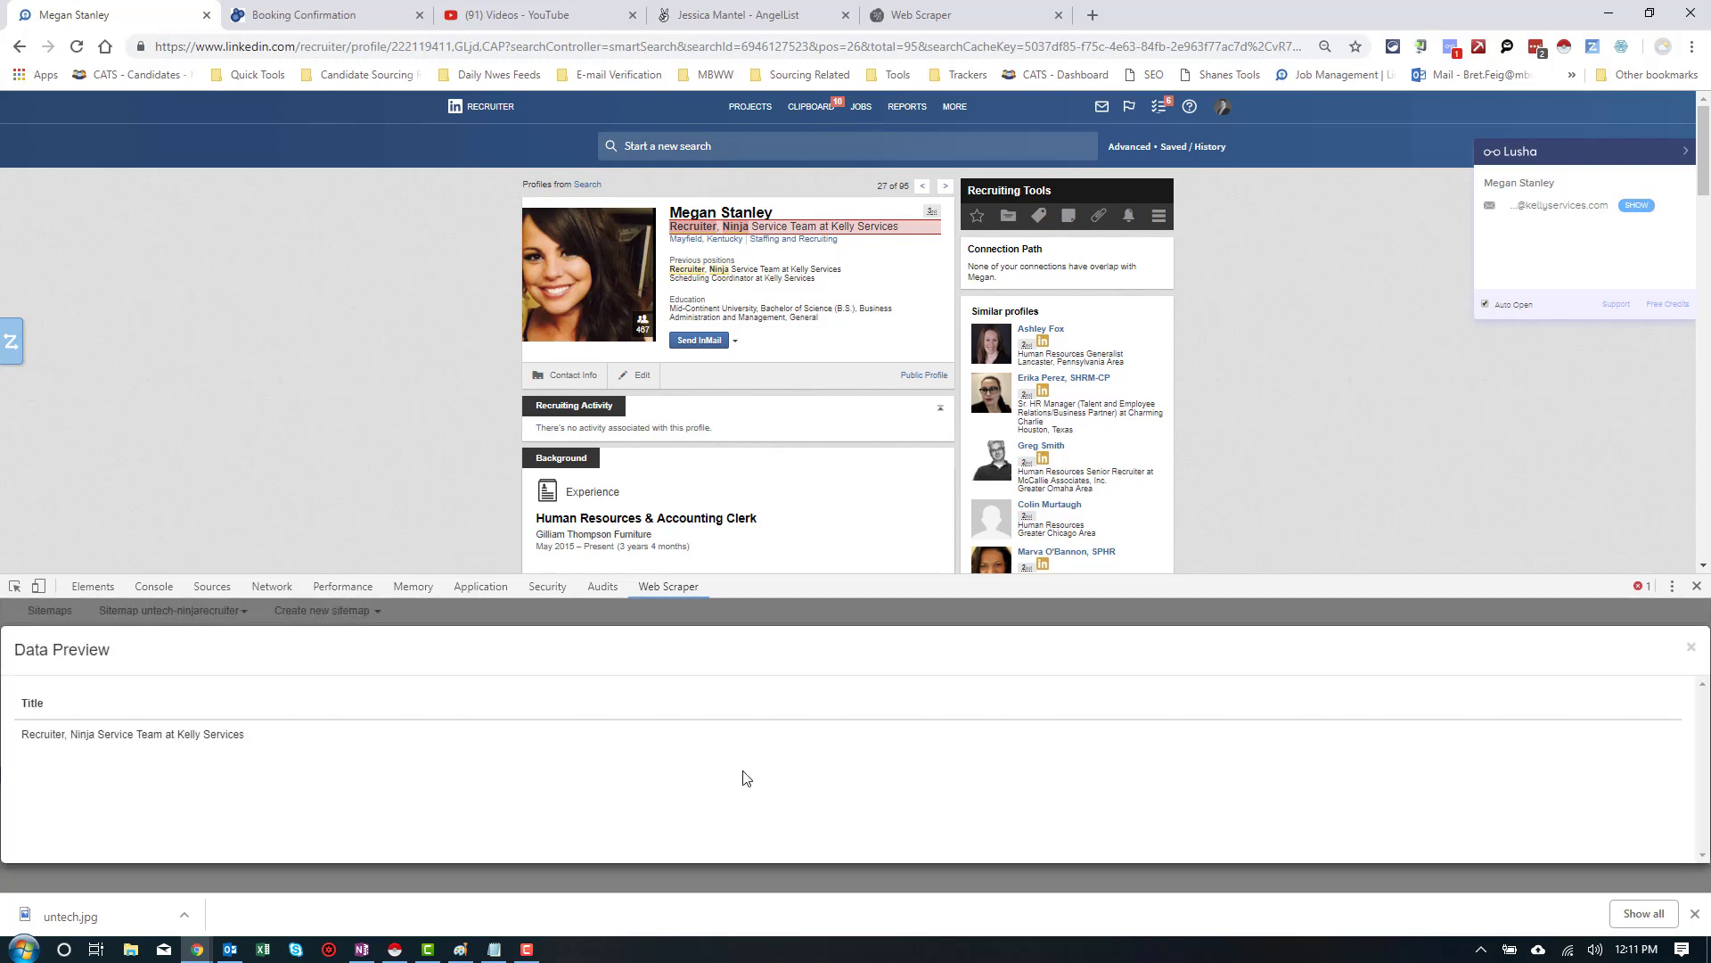
left_click(1691, 646)
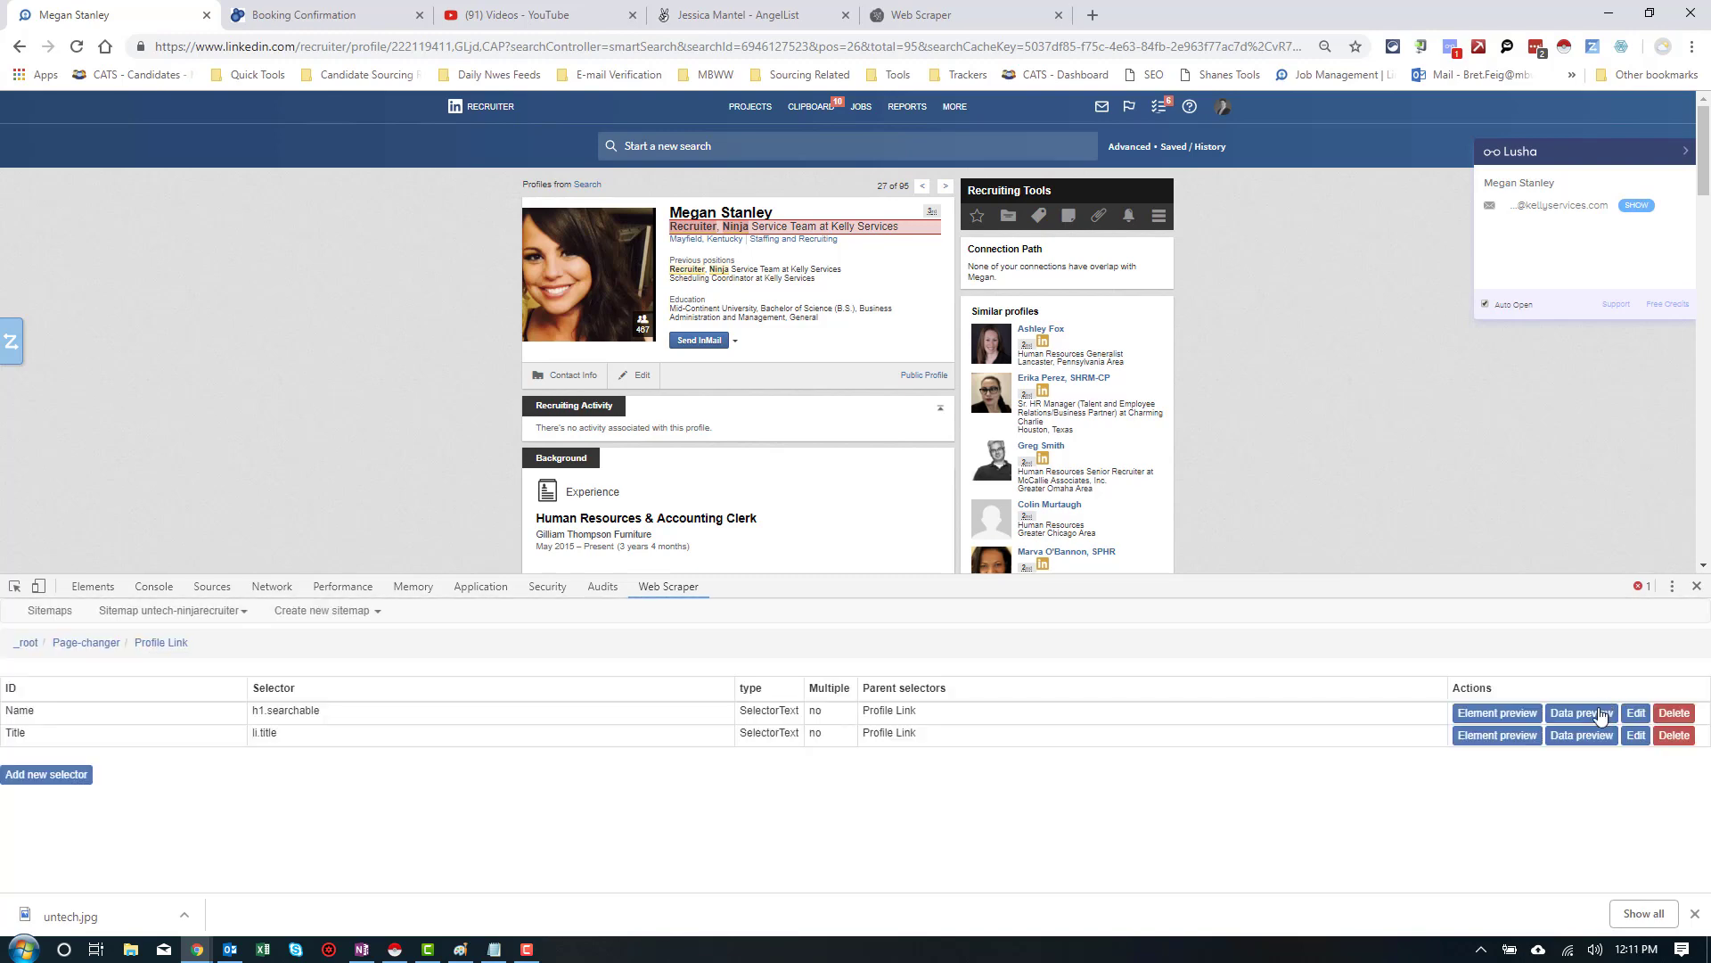
Paste a Title regex keeping text before ' at', previewing 'Recruiter, Ninja Service Team'
left_click(1636, 735)
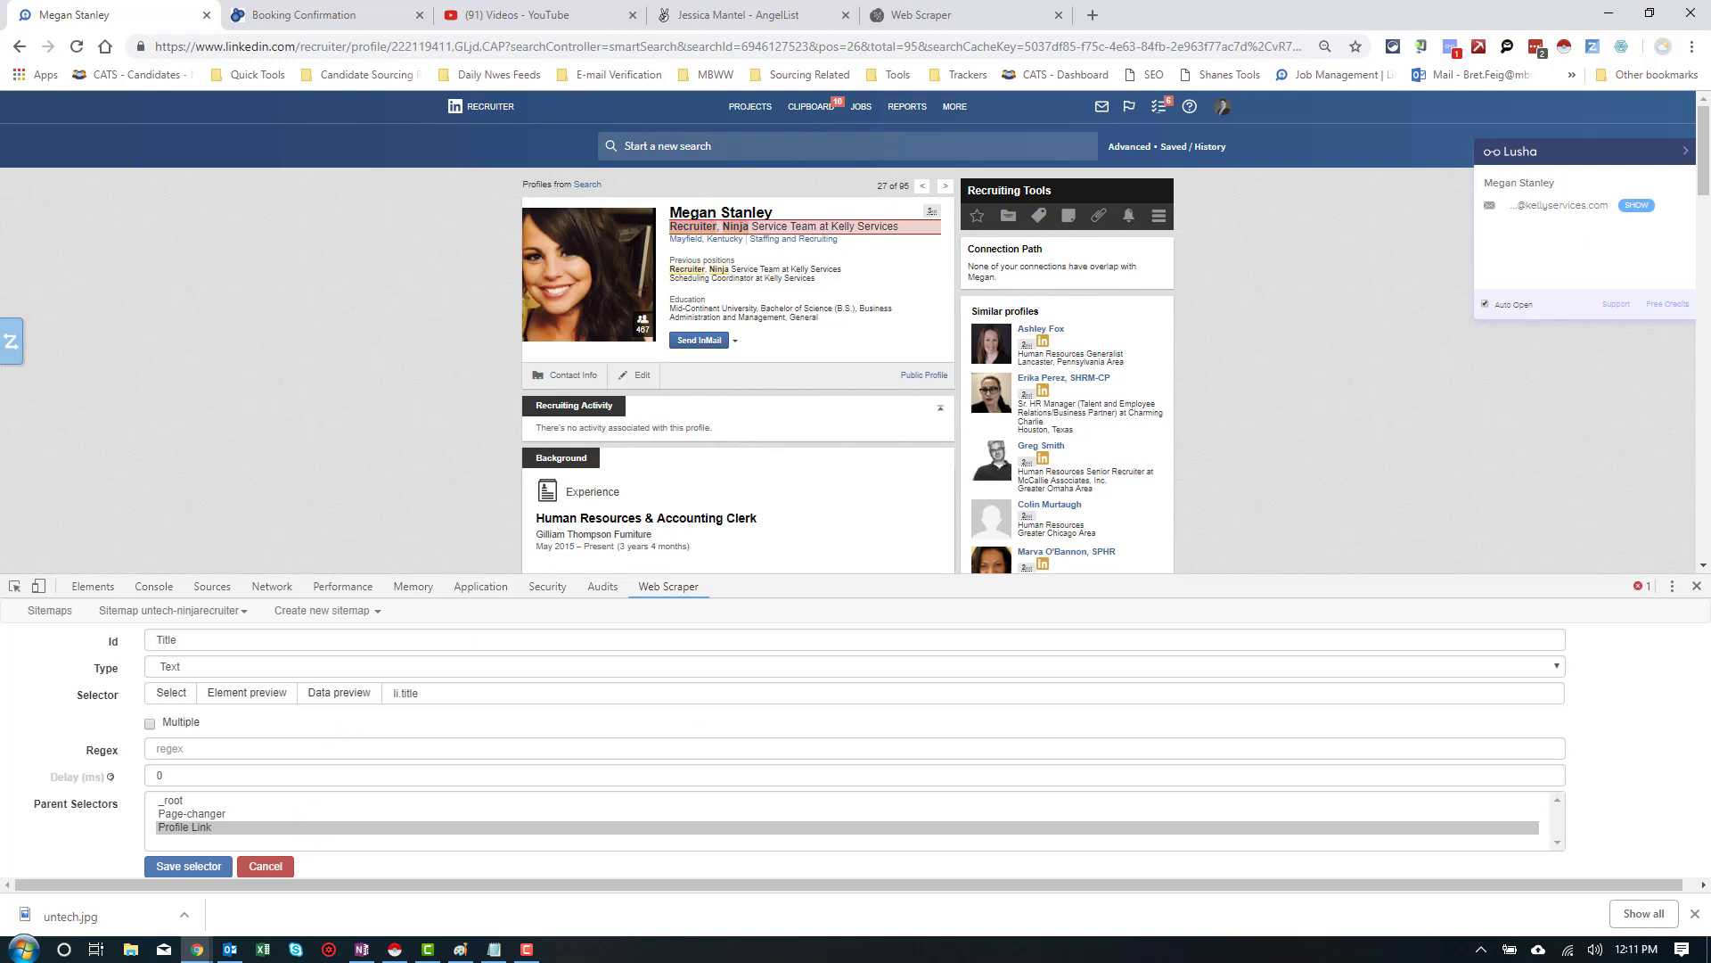
key("alt+Tab")
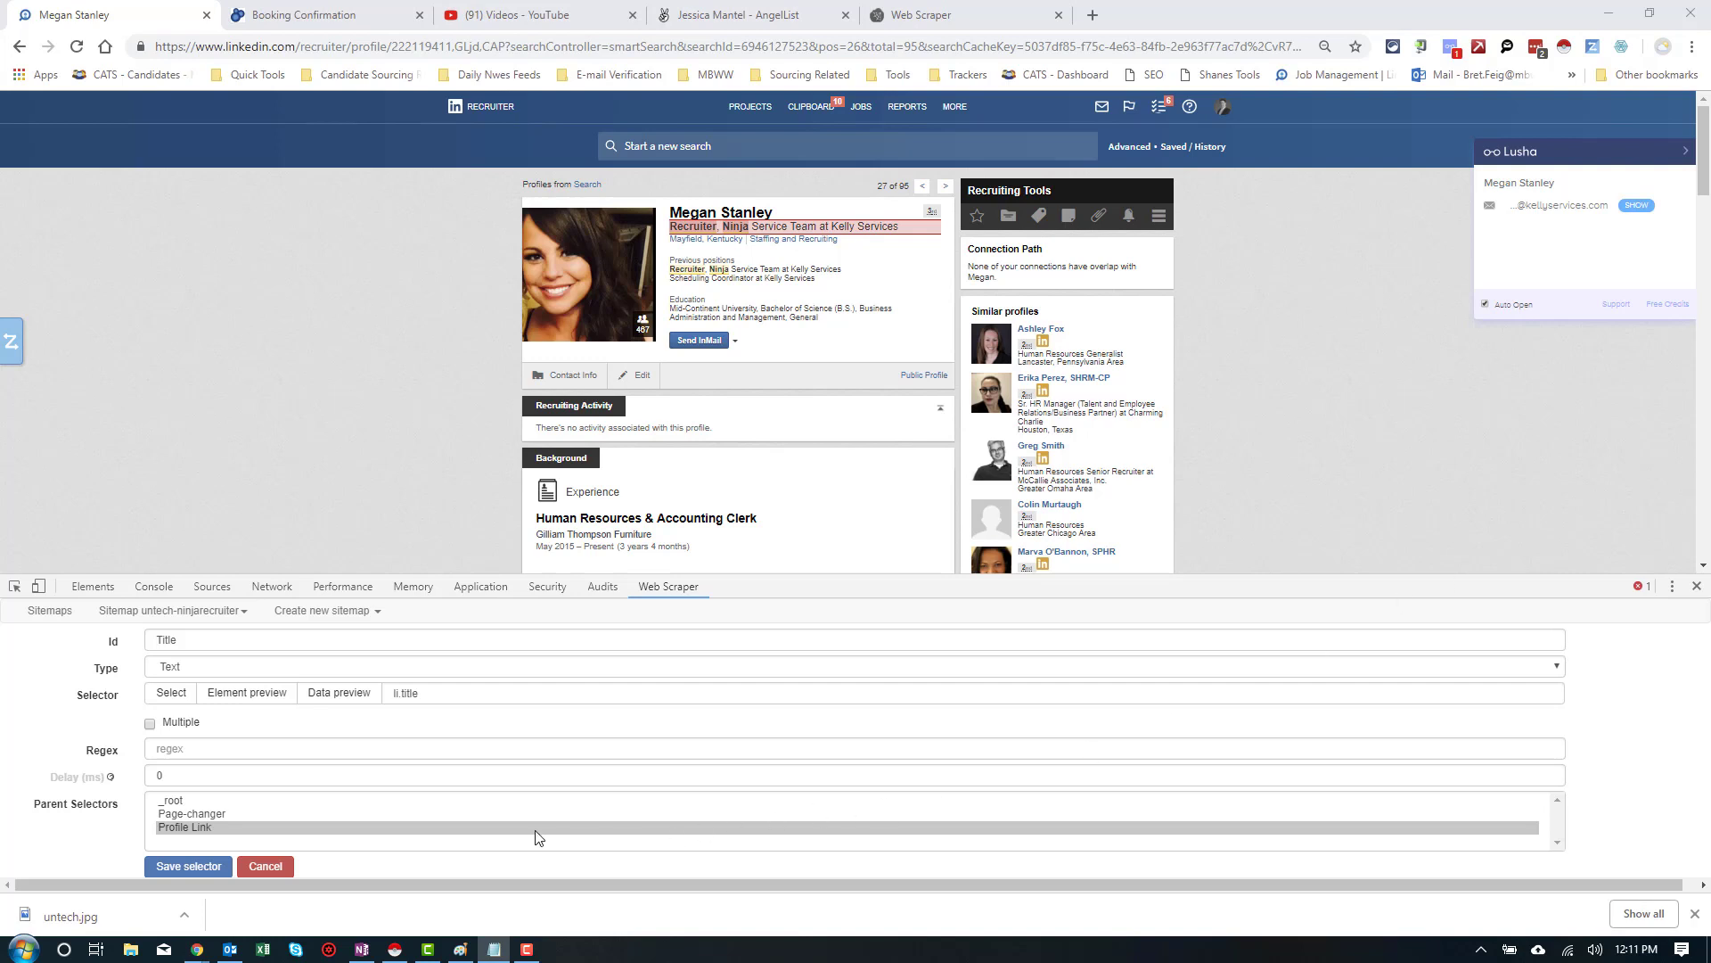
left_click(383, 748)
type(".+?(?=\\s+at)")
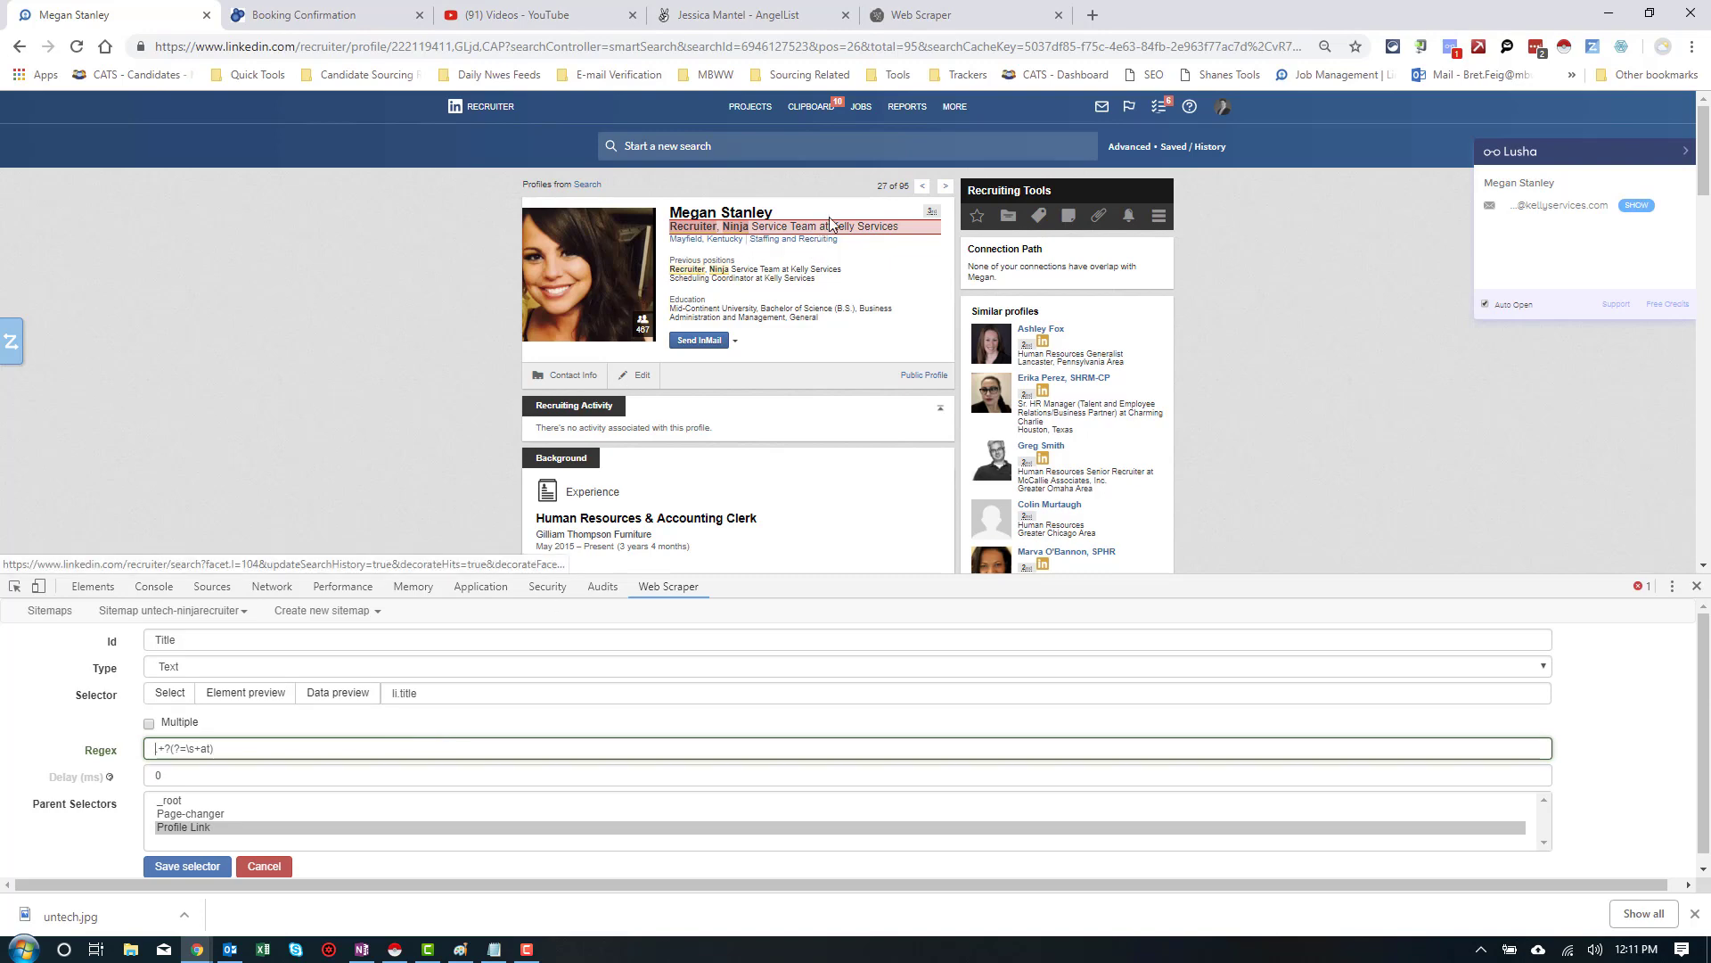
left_click(337, 693)
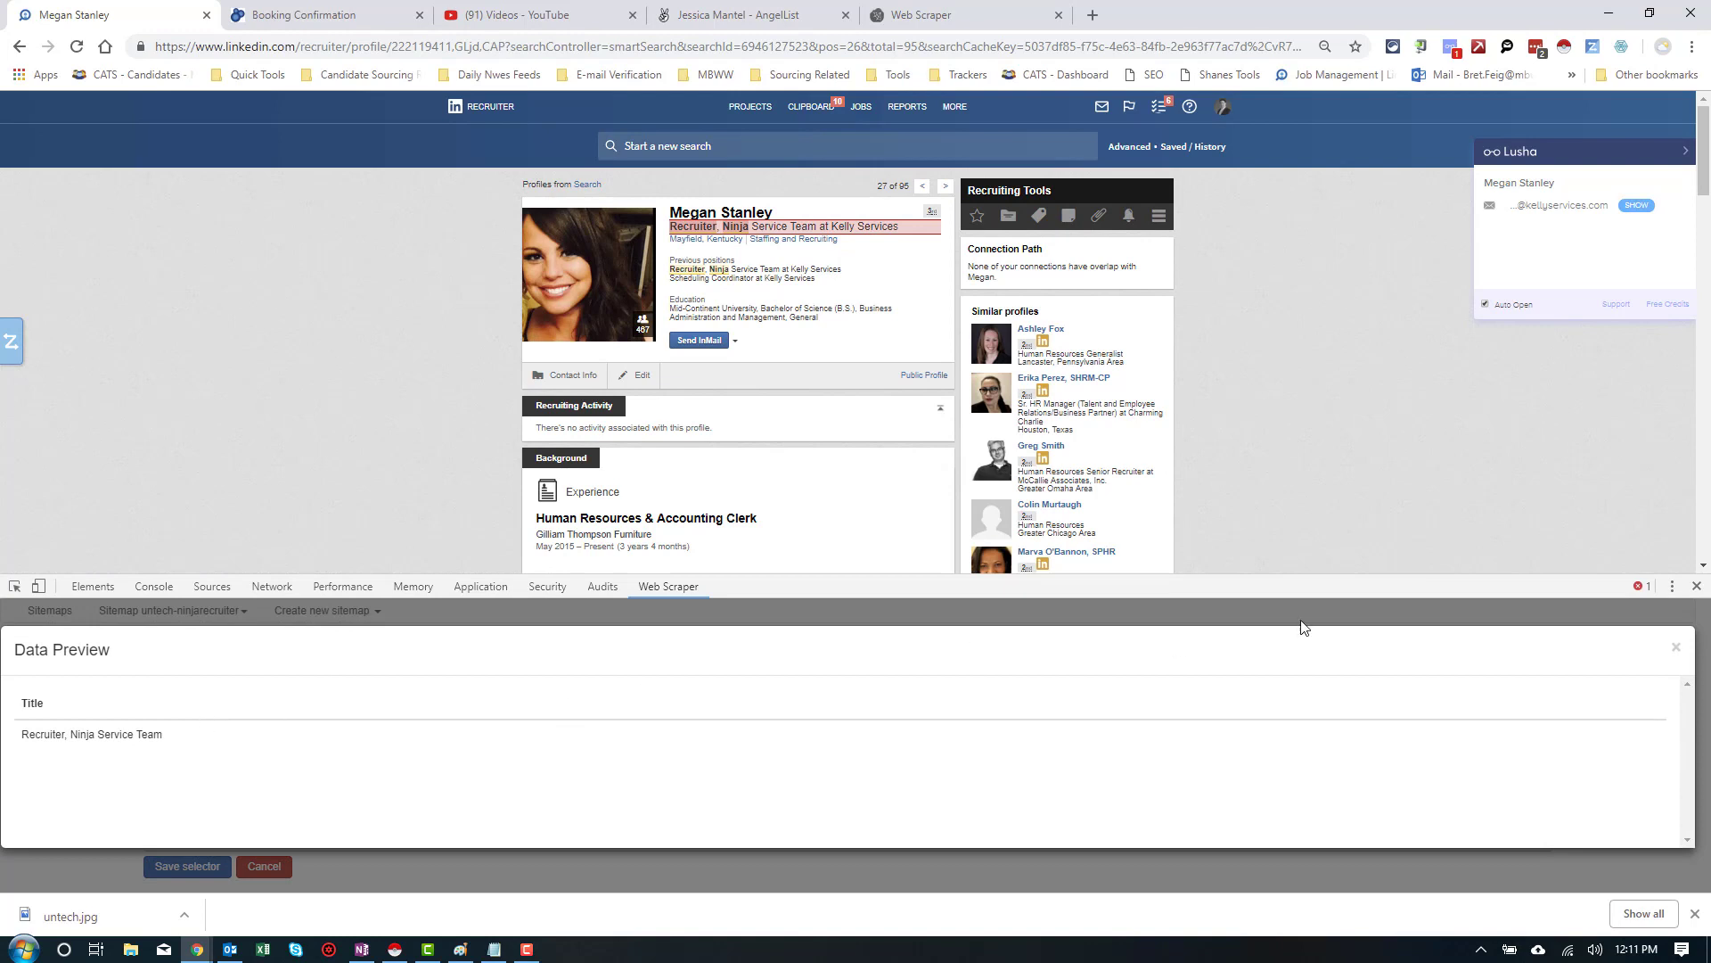
left_click(1675, 649)
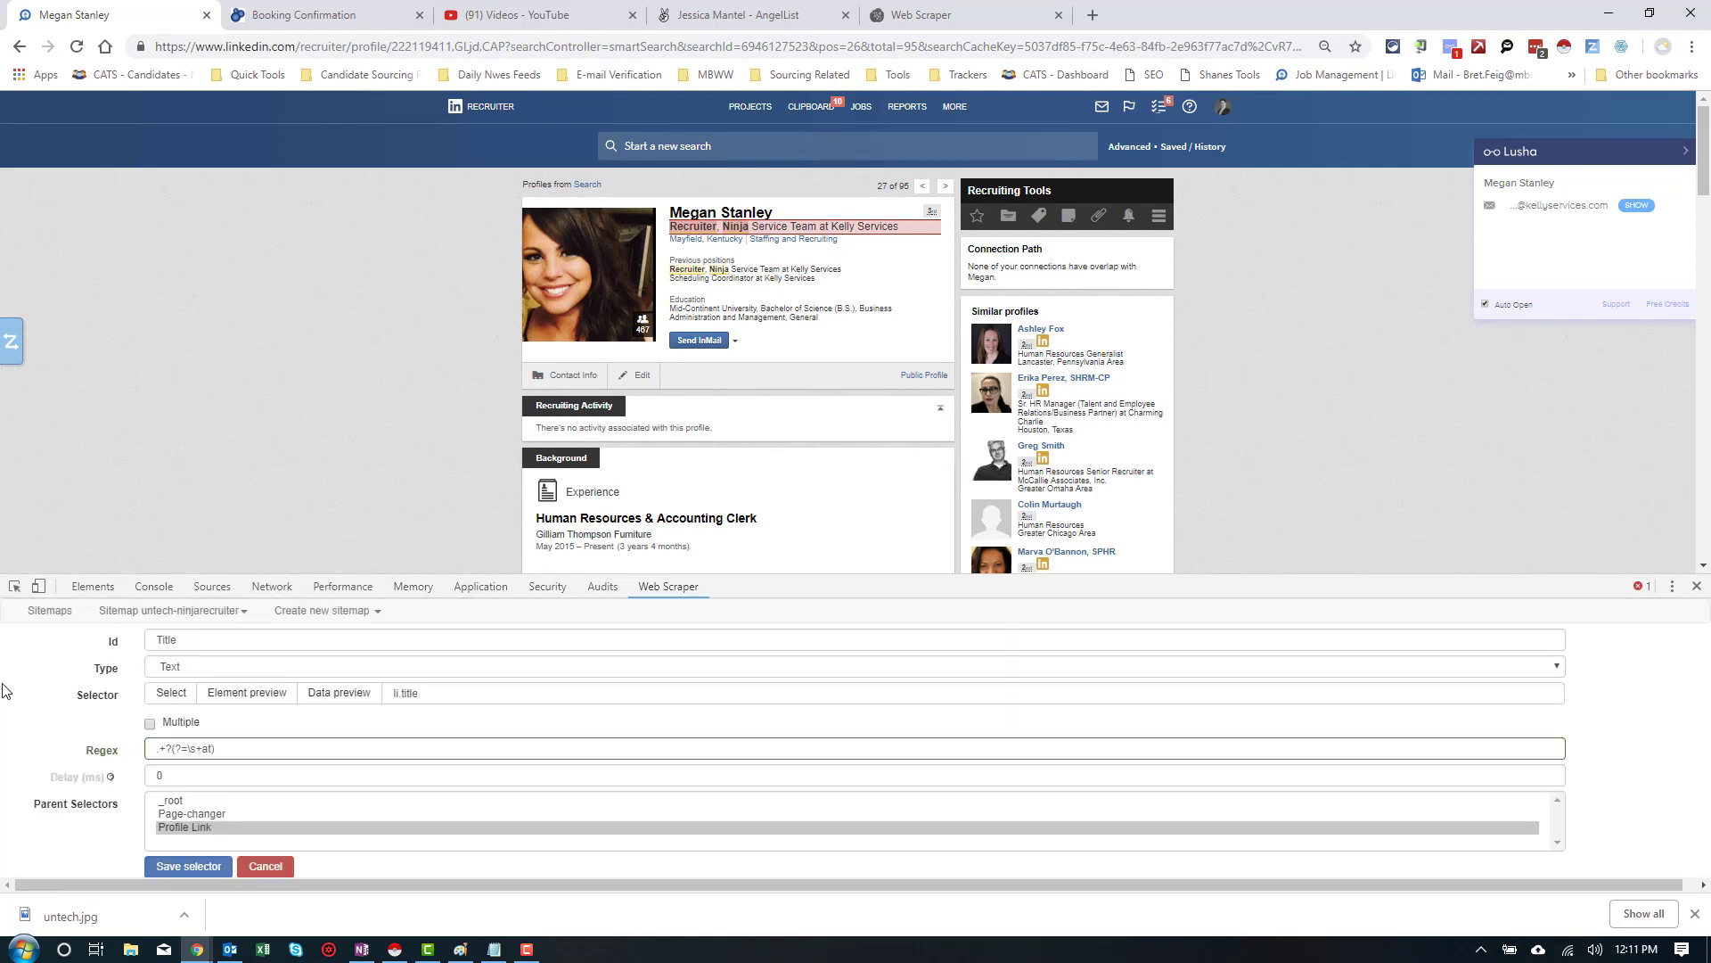
Save Title, then start a Company Name selector on the profile headline (li.title)
left_click(198, 868)
left_click(56, 779)
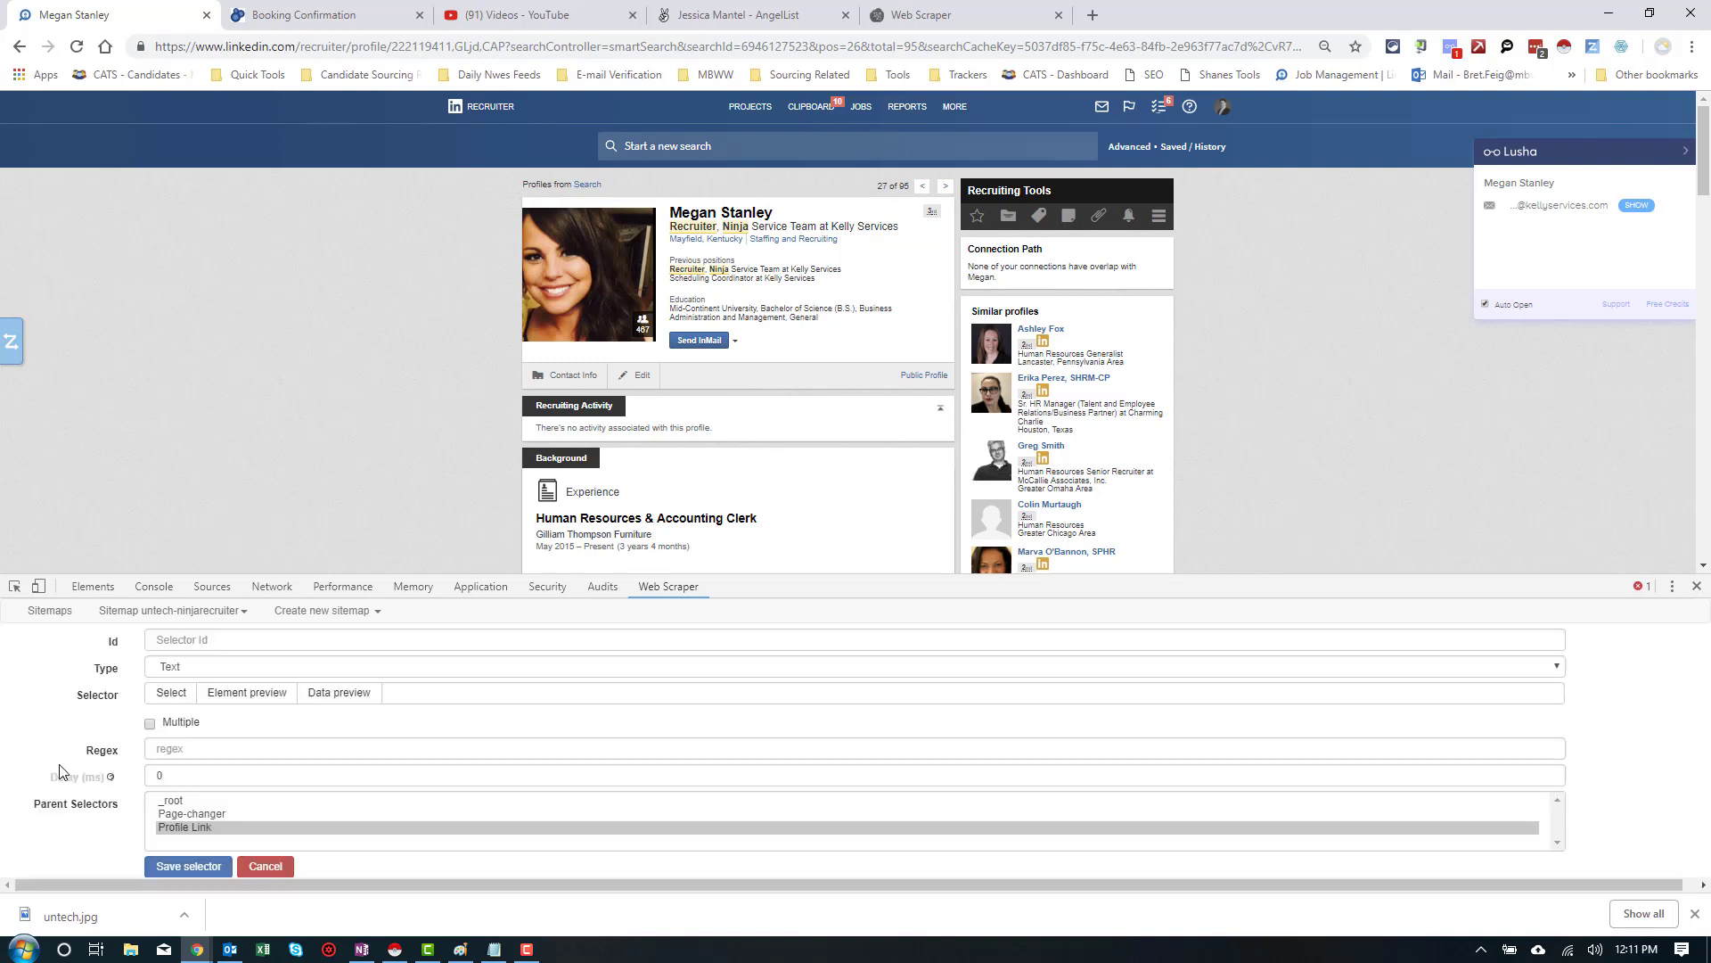
left_click(171, 693)
left_click(784, 227)
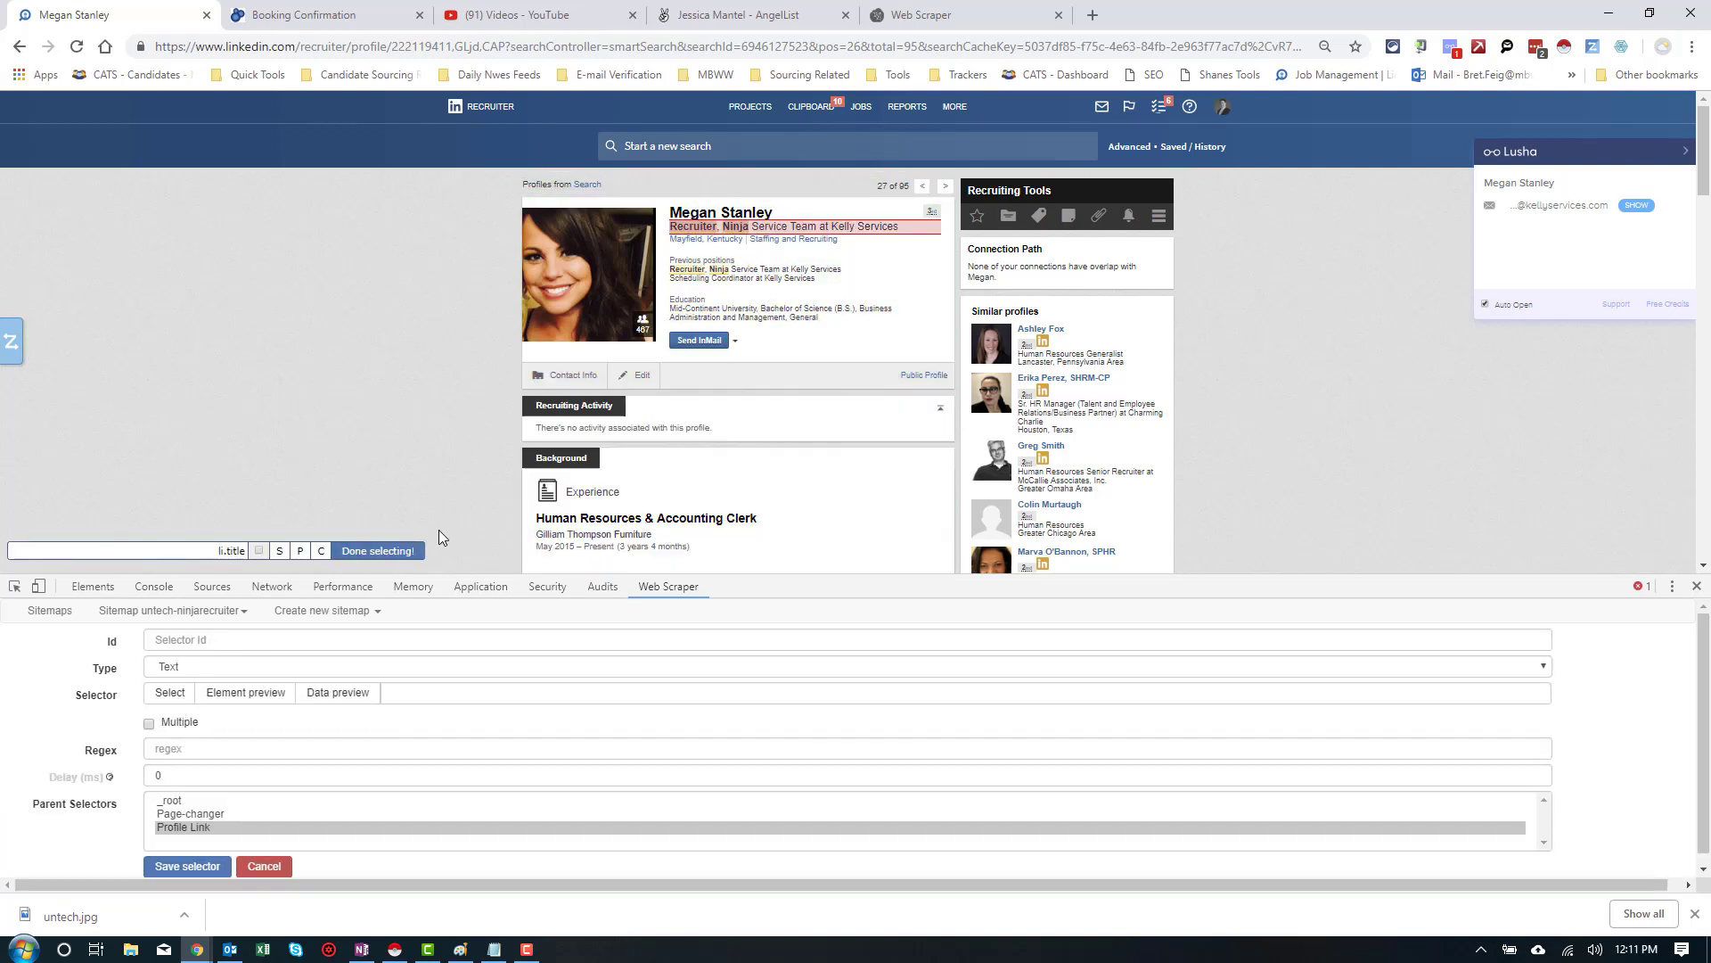
left_click(410, 550)
left_click(193, 640)
type("Company Name")
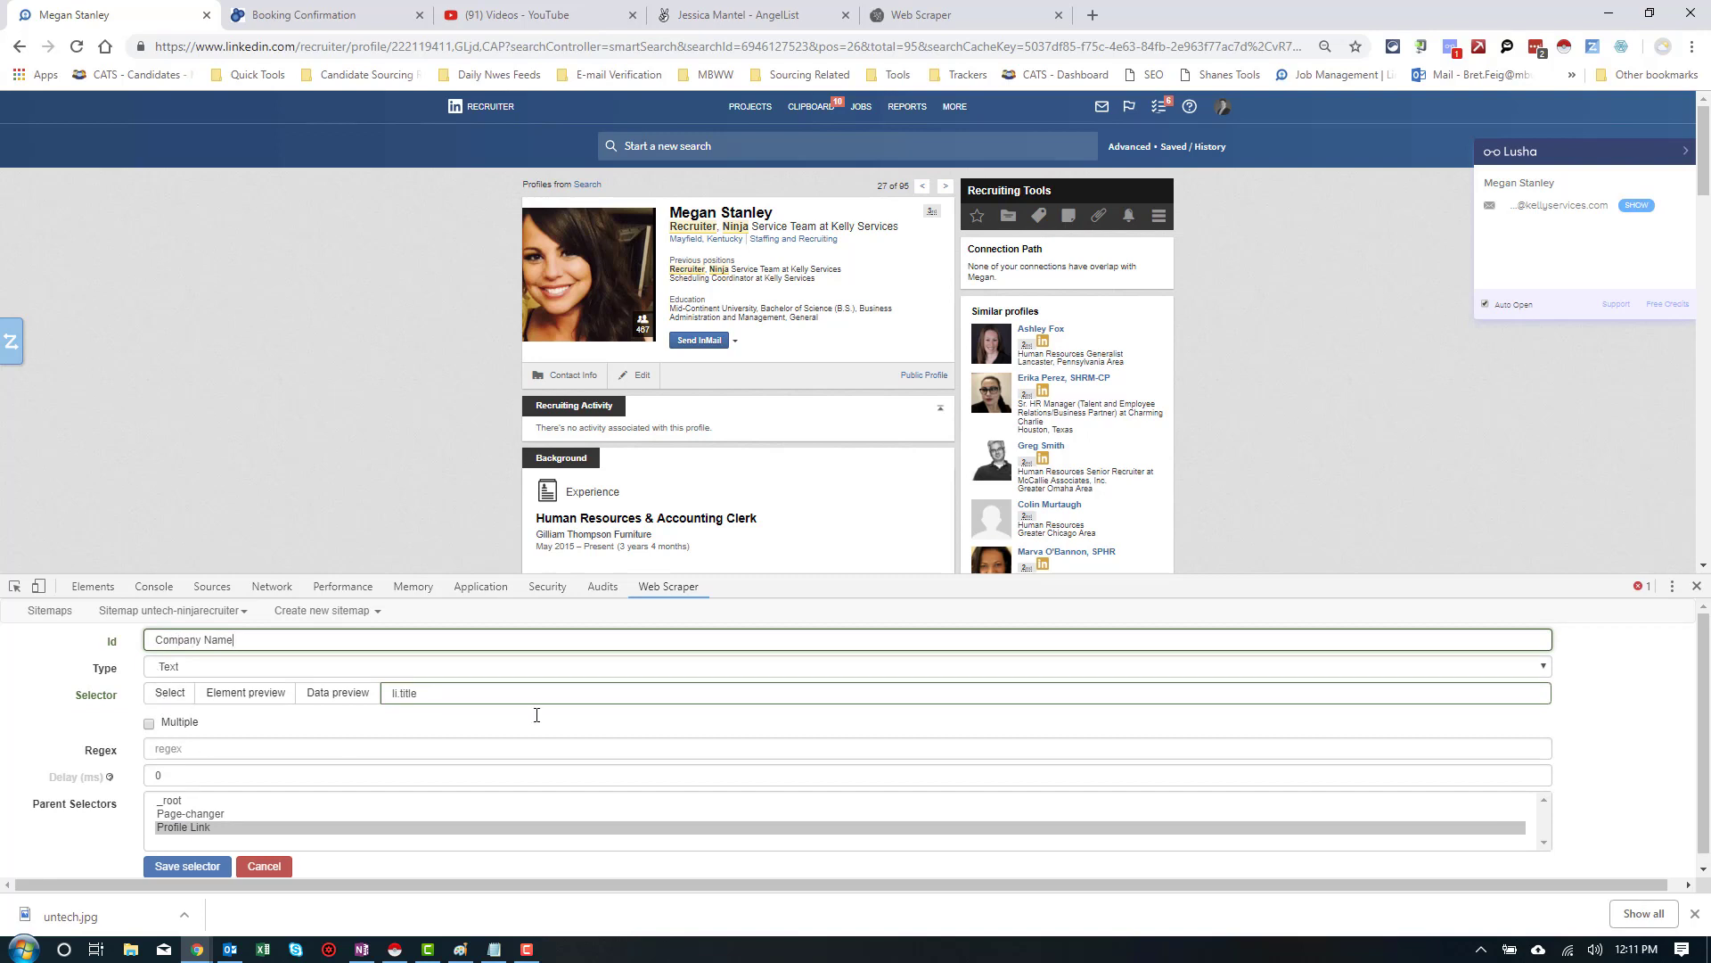
Give Company Name the regex (?<=at).*$, confirm it previews 'Kelly Services', and save
key("alt+Tab")
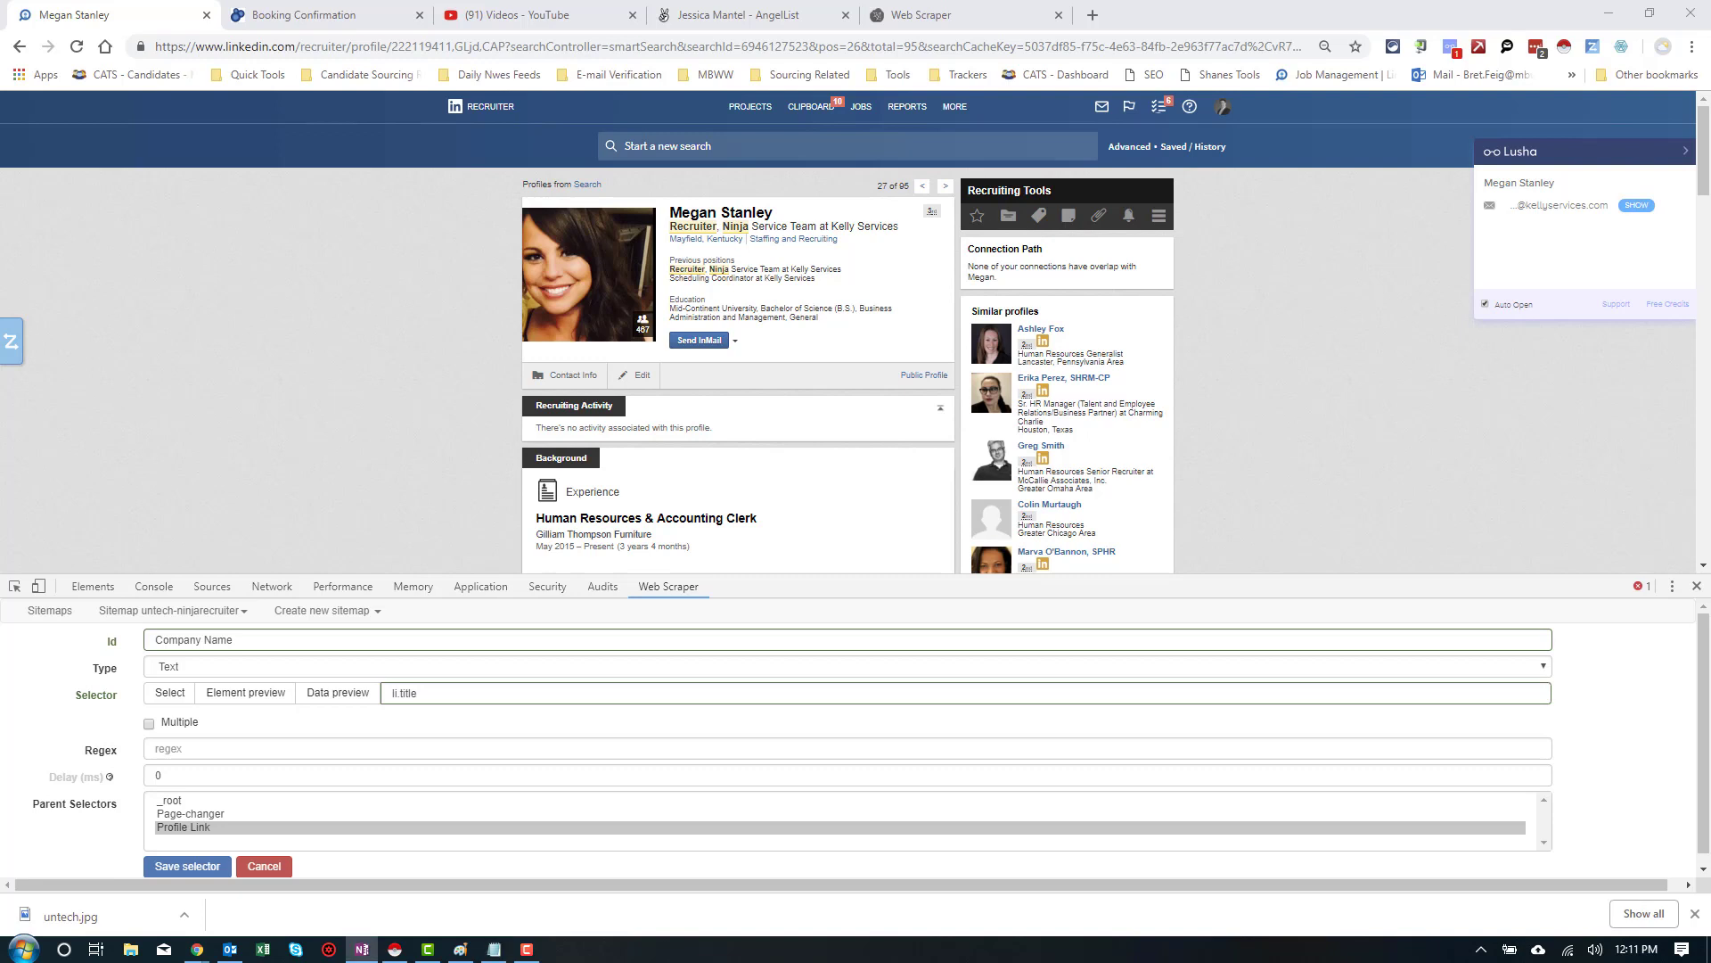
left_click(206, 748)
type("(?<=at).*$")
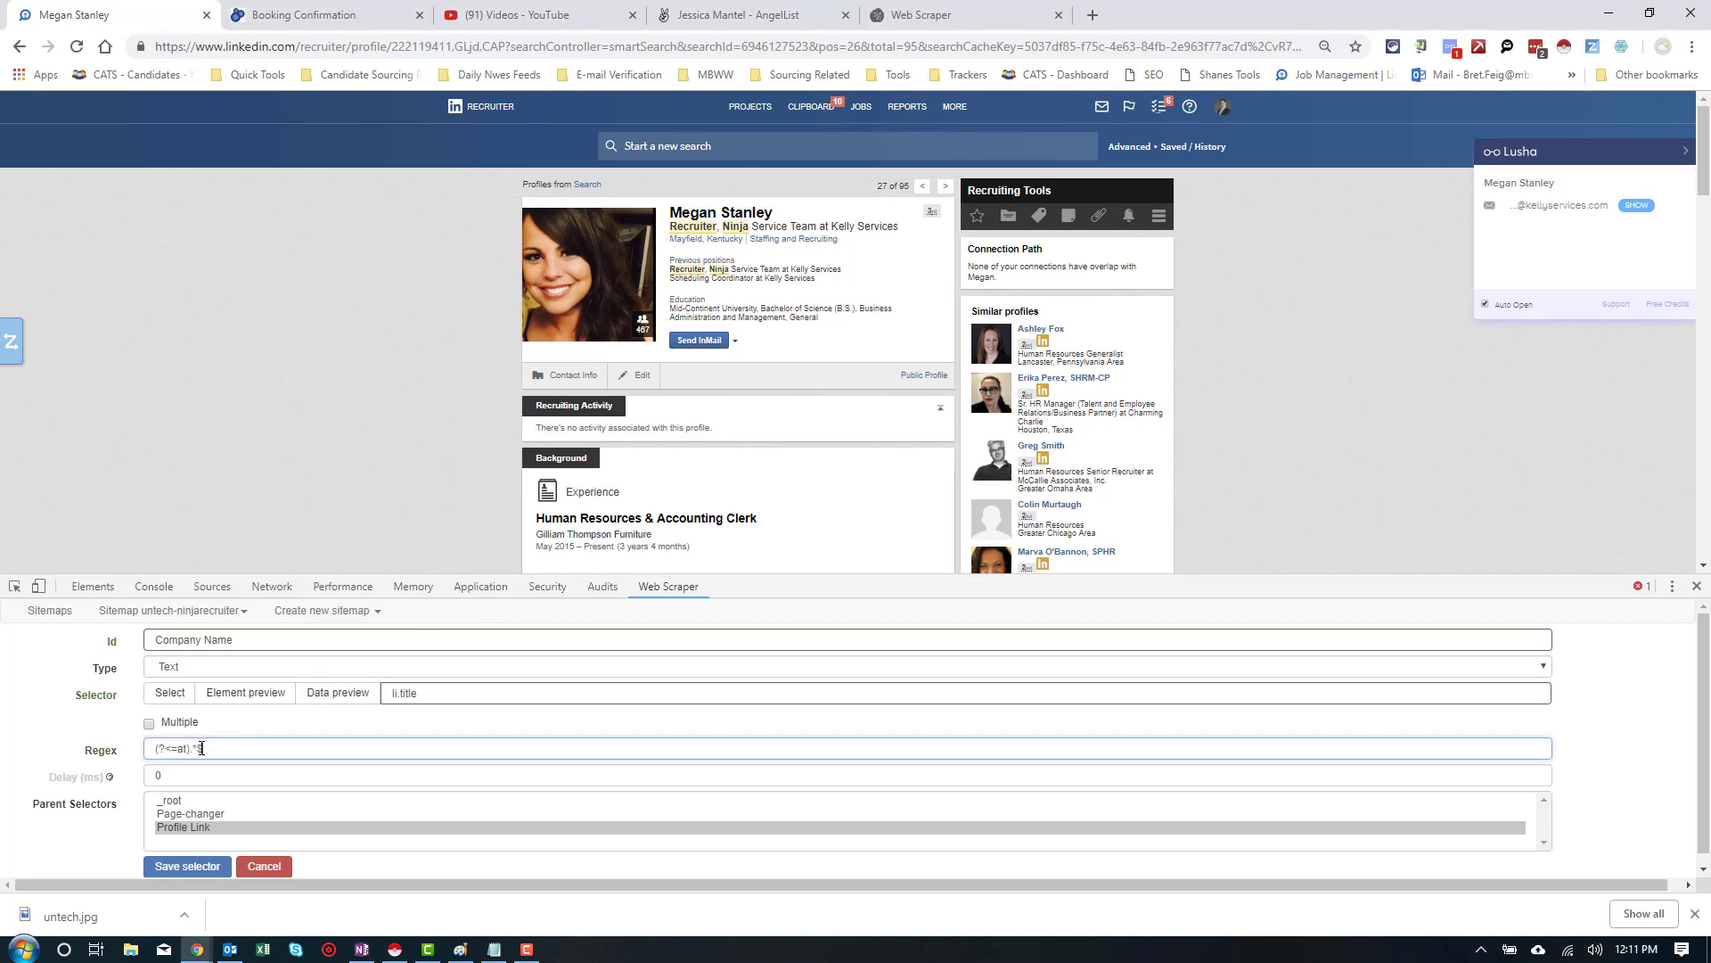
left_click(317, 693)
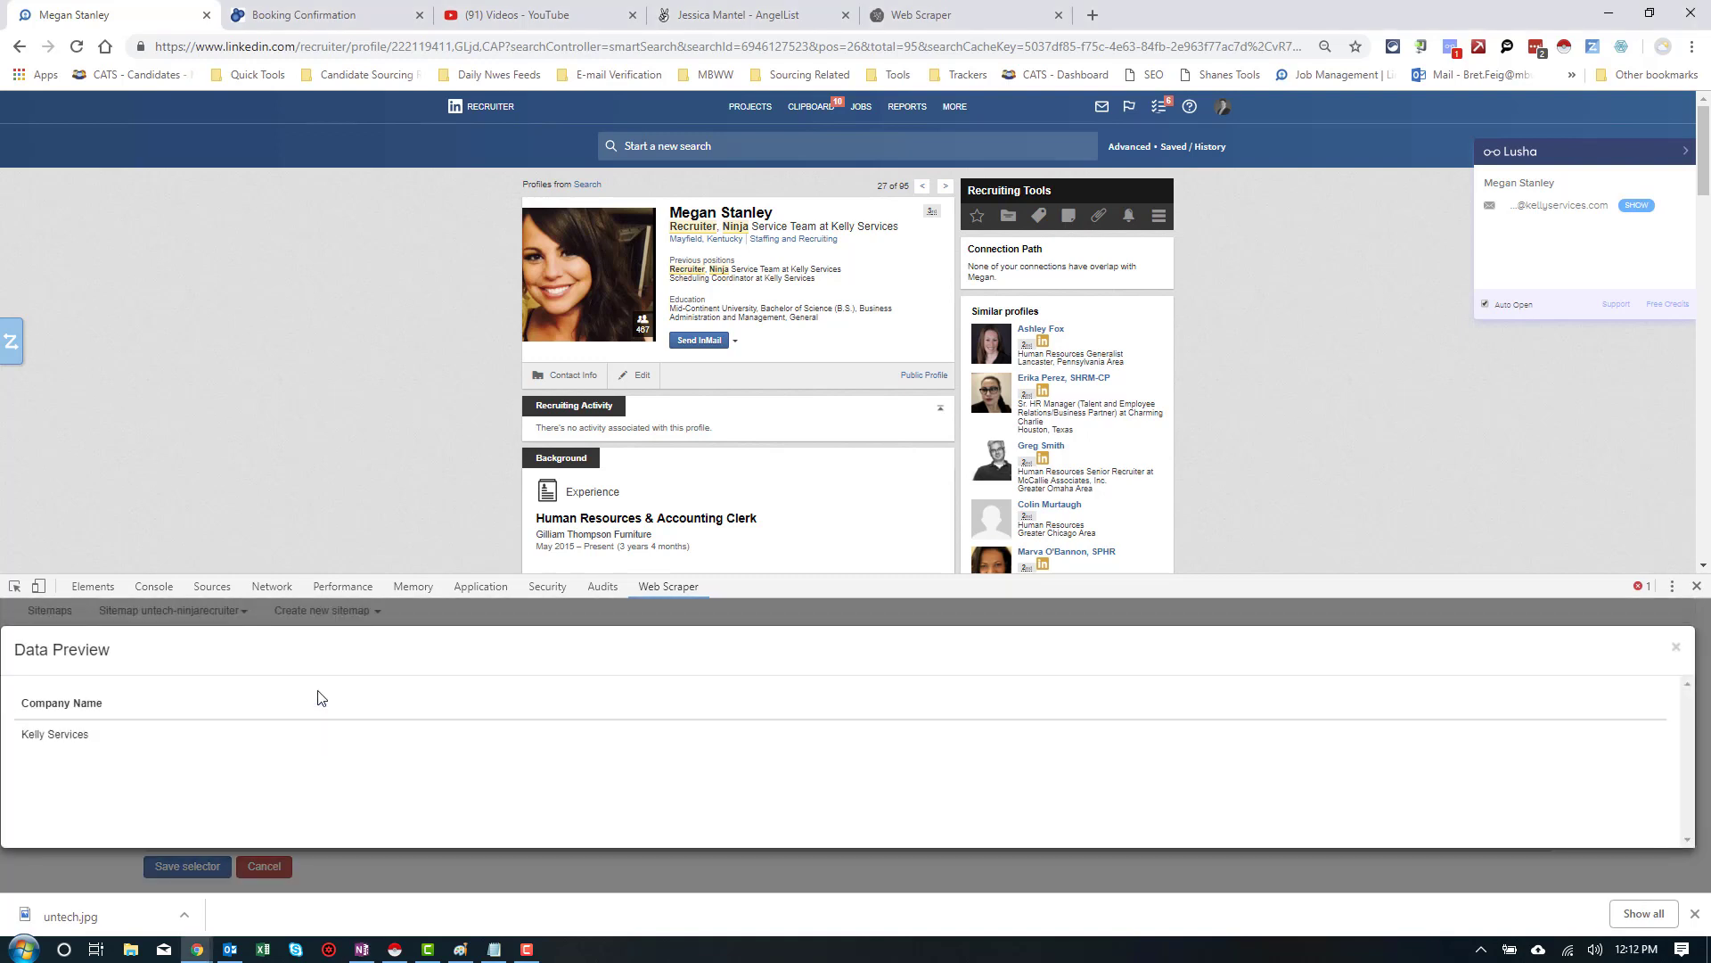
left_click(1673, 649)
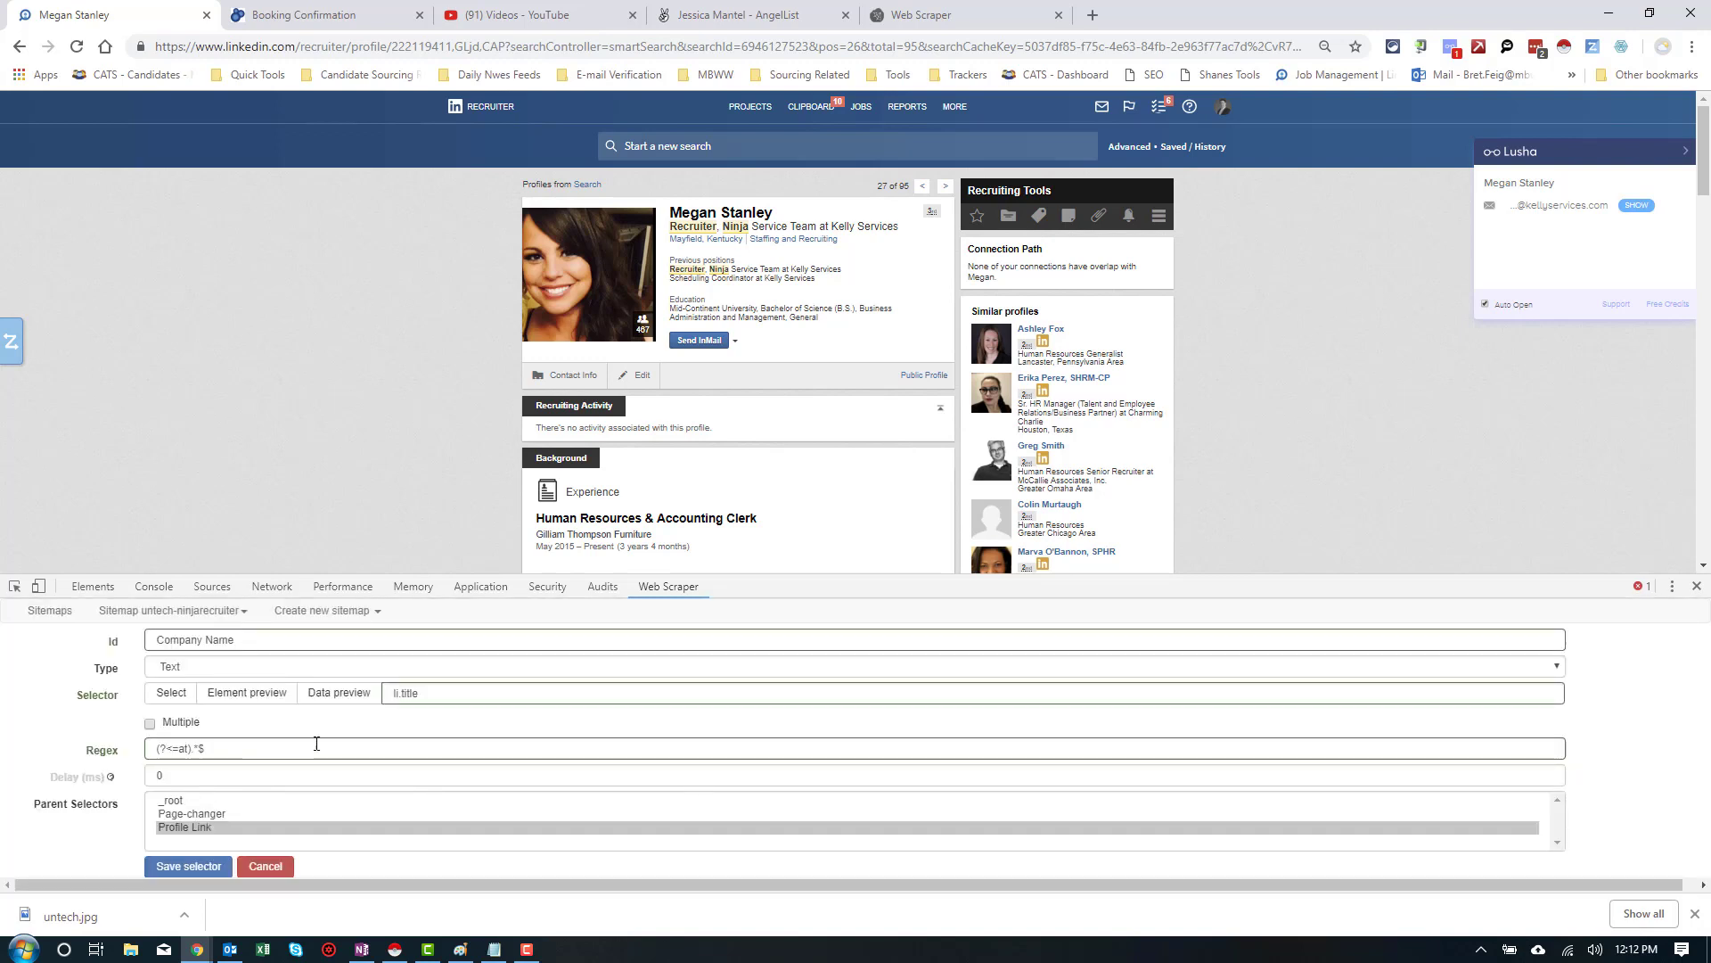
left_click(173, 867)
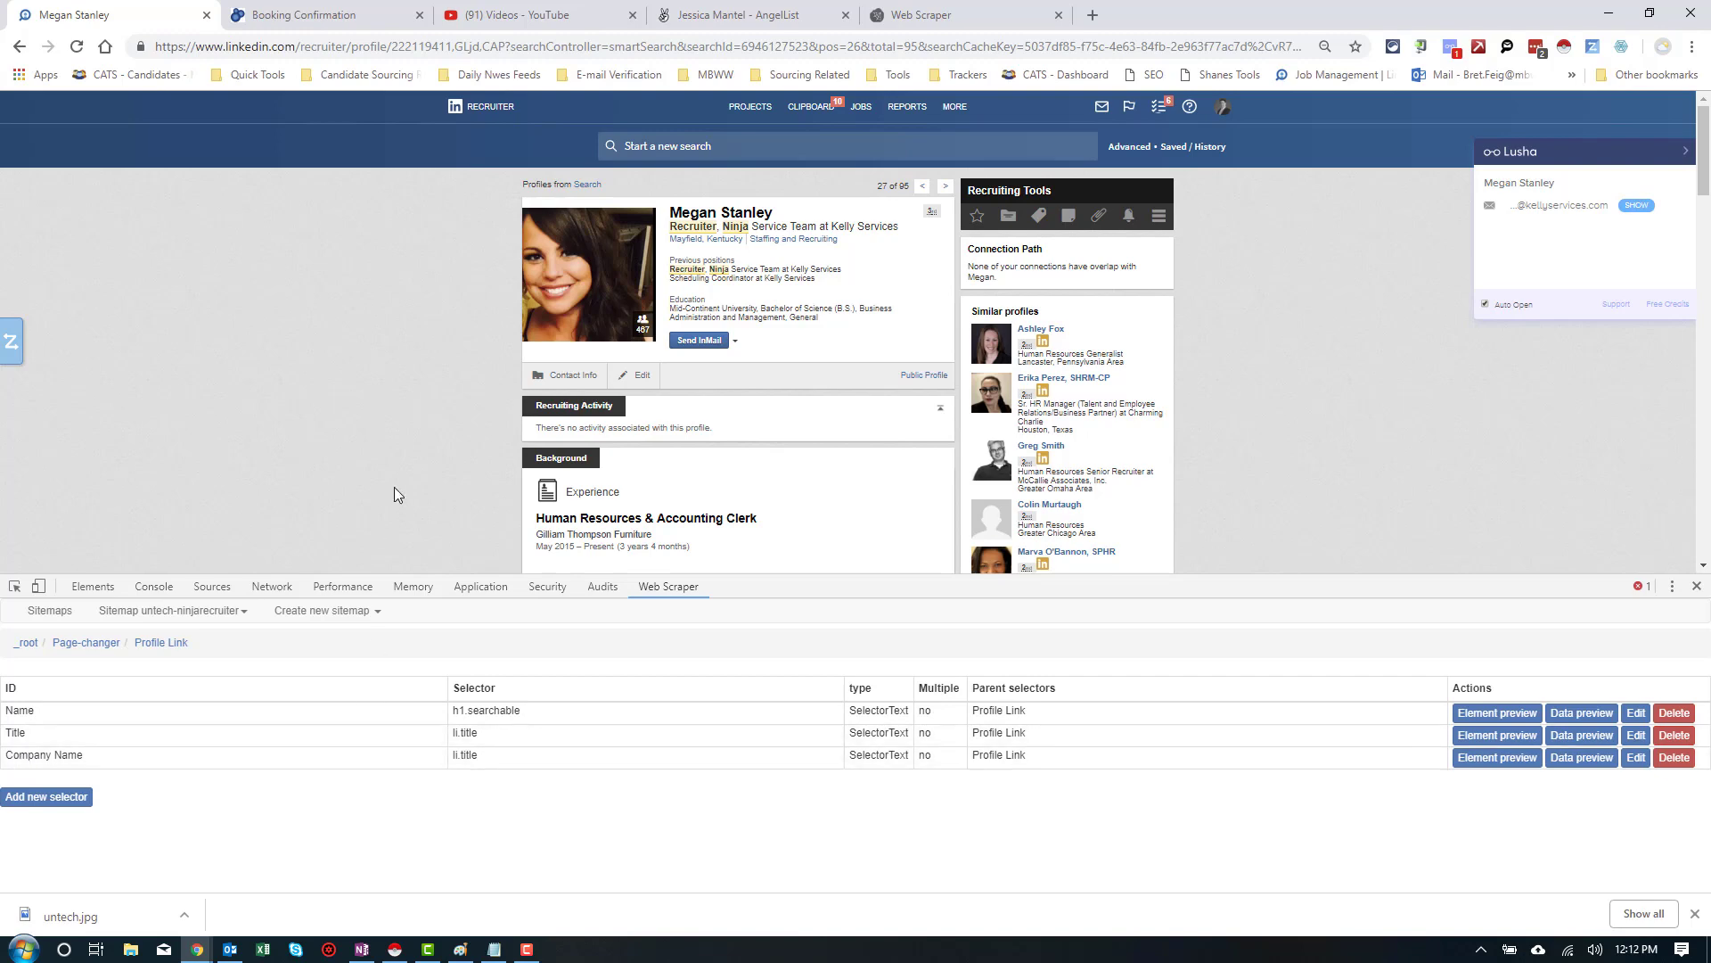
Create a new selector with Id Company-Current and pick the current job's title element
scroll(397, 456, "down", 2)
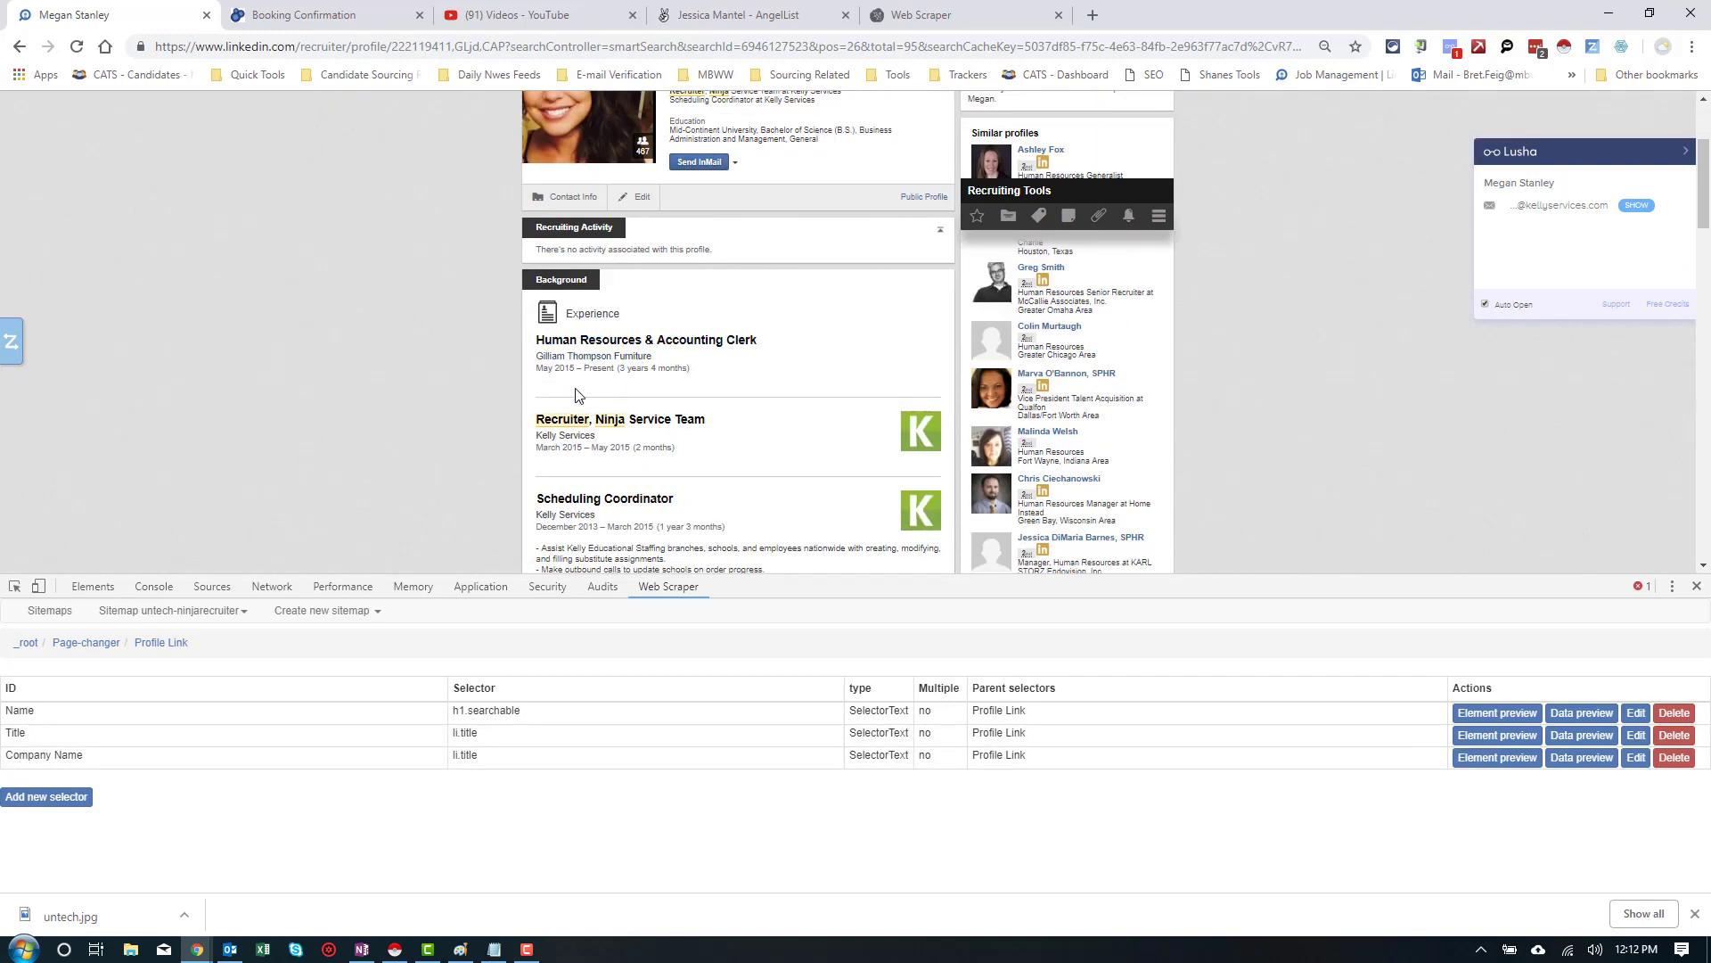
scroll(588, 383, "up", 2)
scroll(624, 356, "down", 2)
scroll(642, 379, "up", 2)
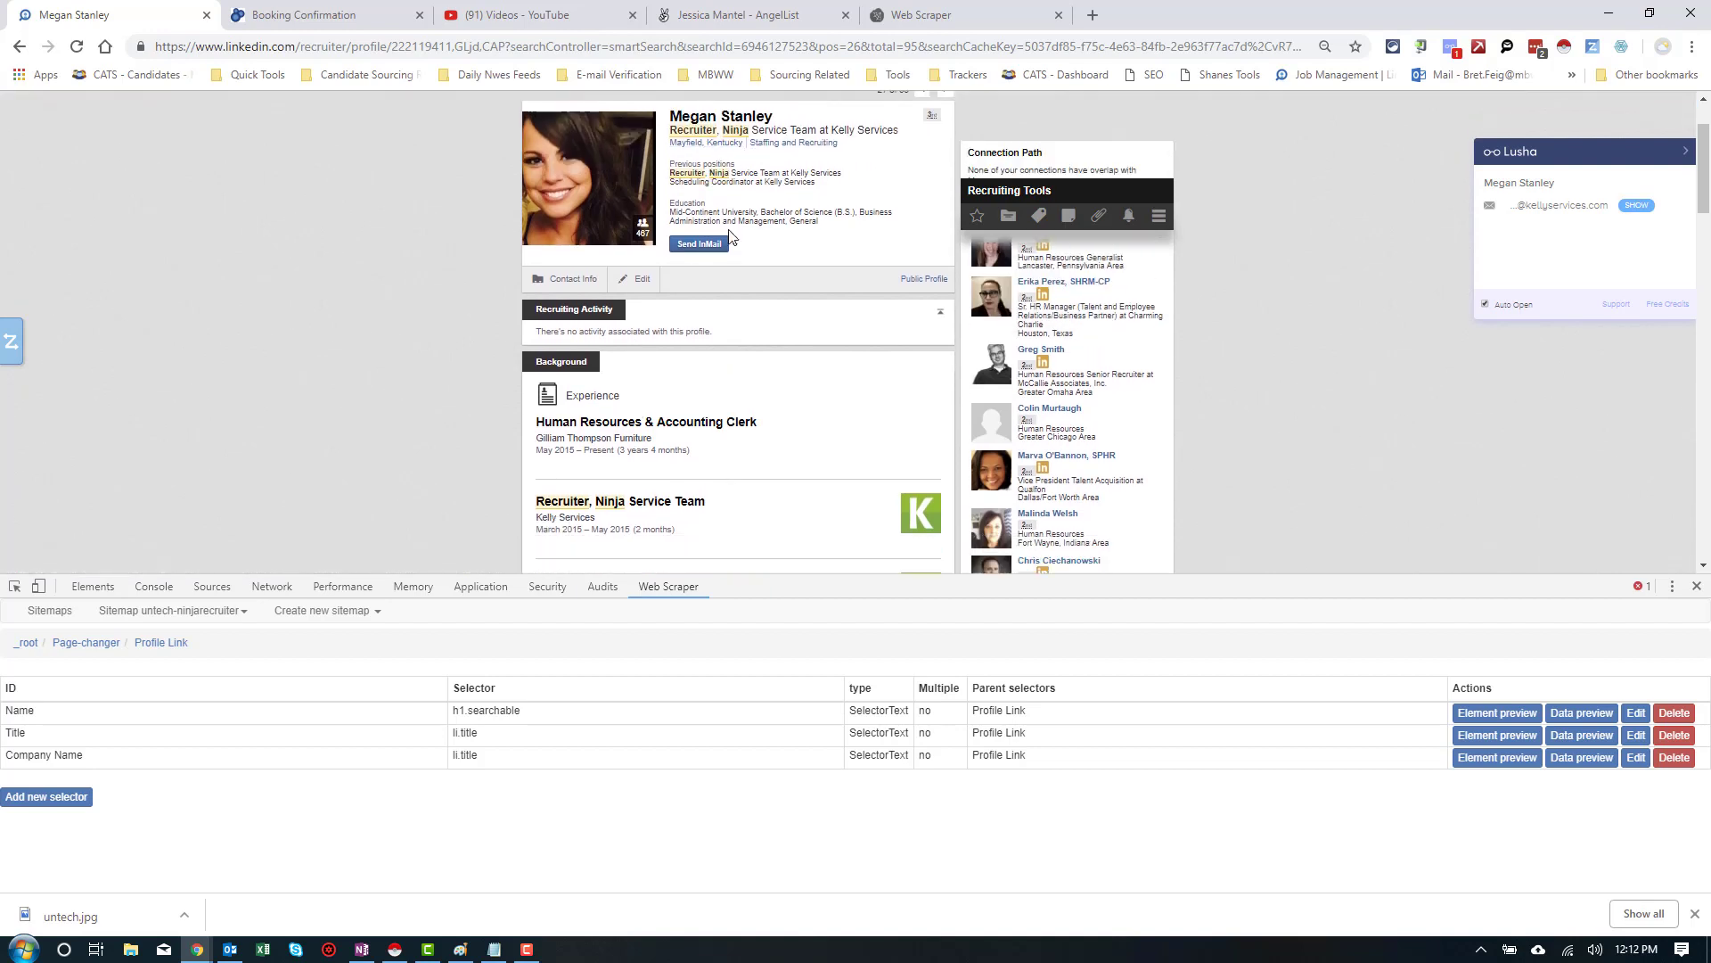
scroll(678, 356, "down", 1)
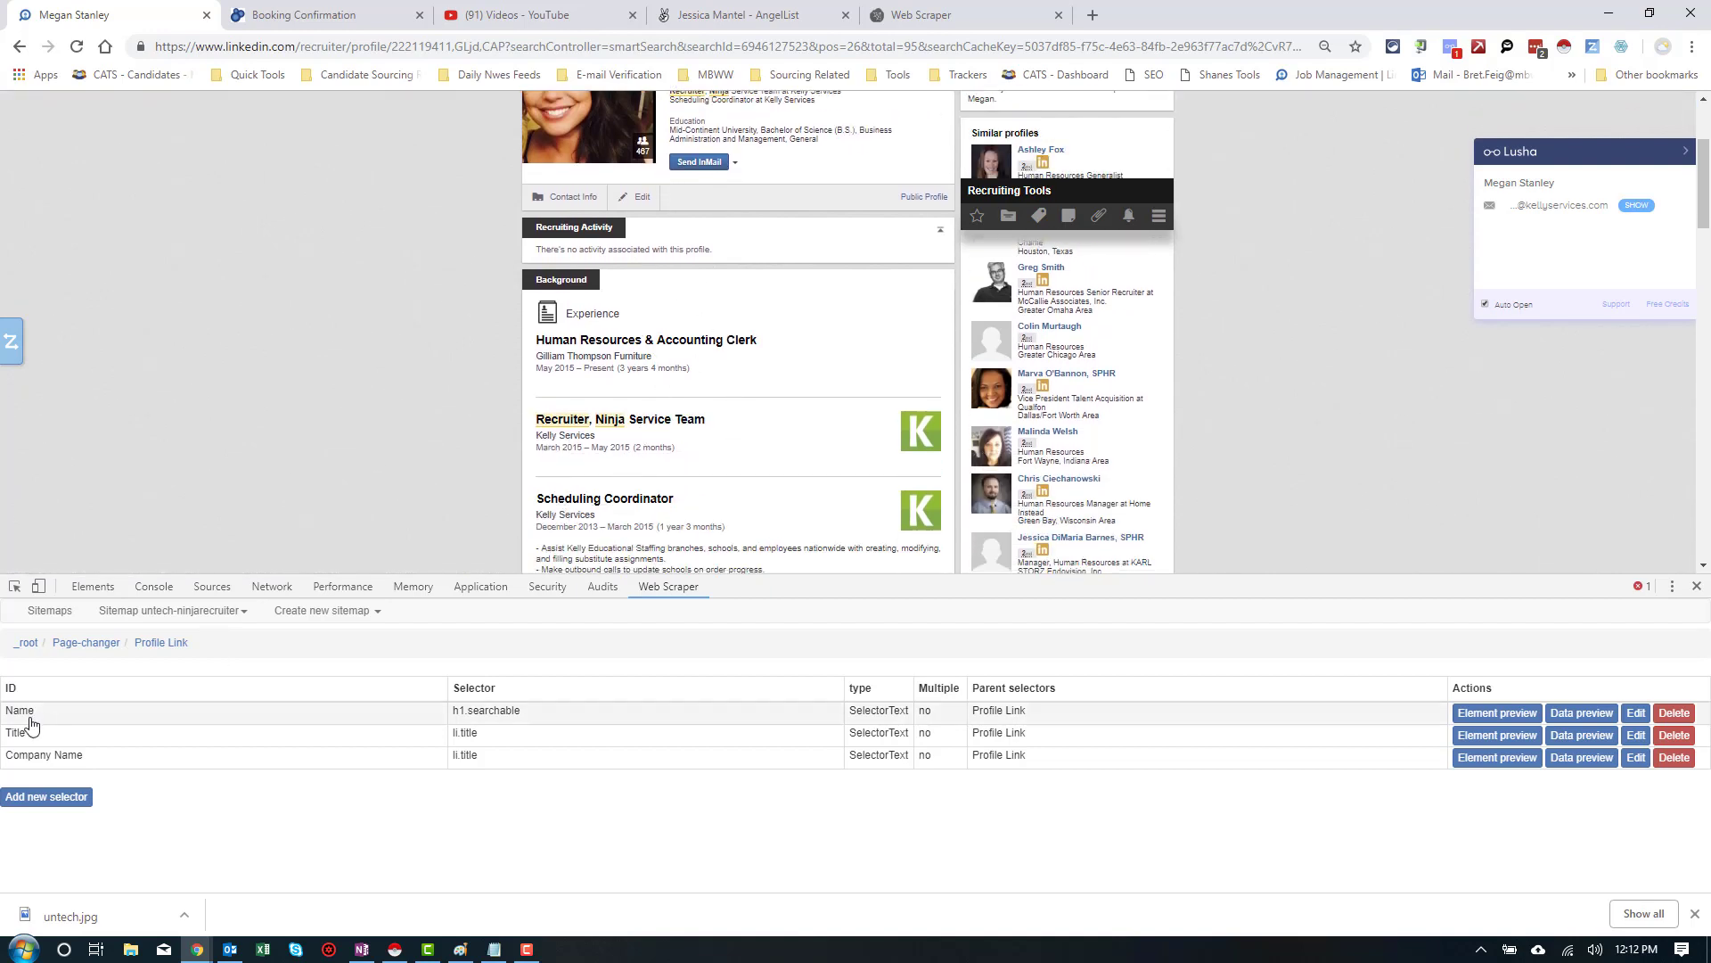
left_click(21, 798)
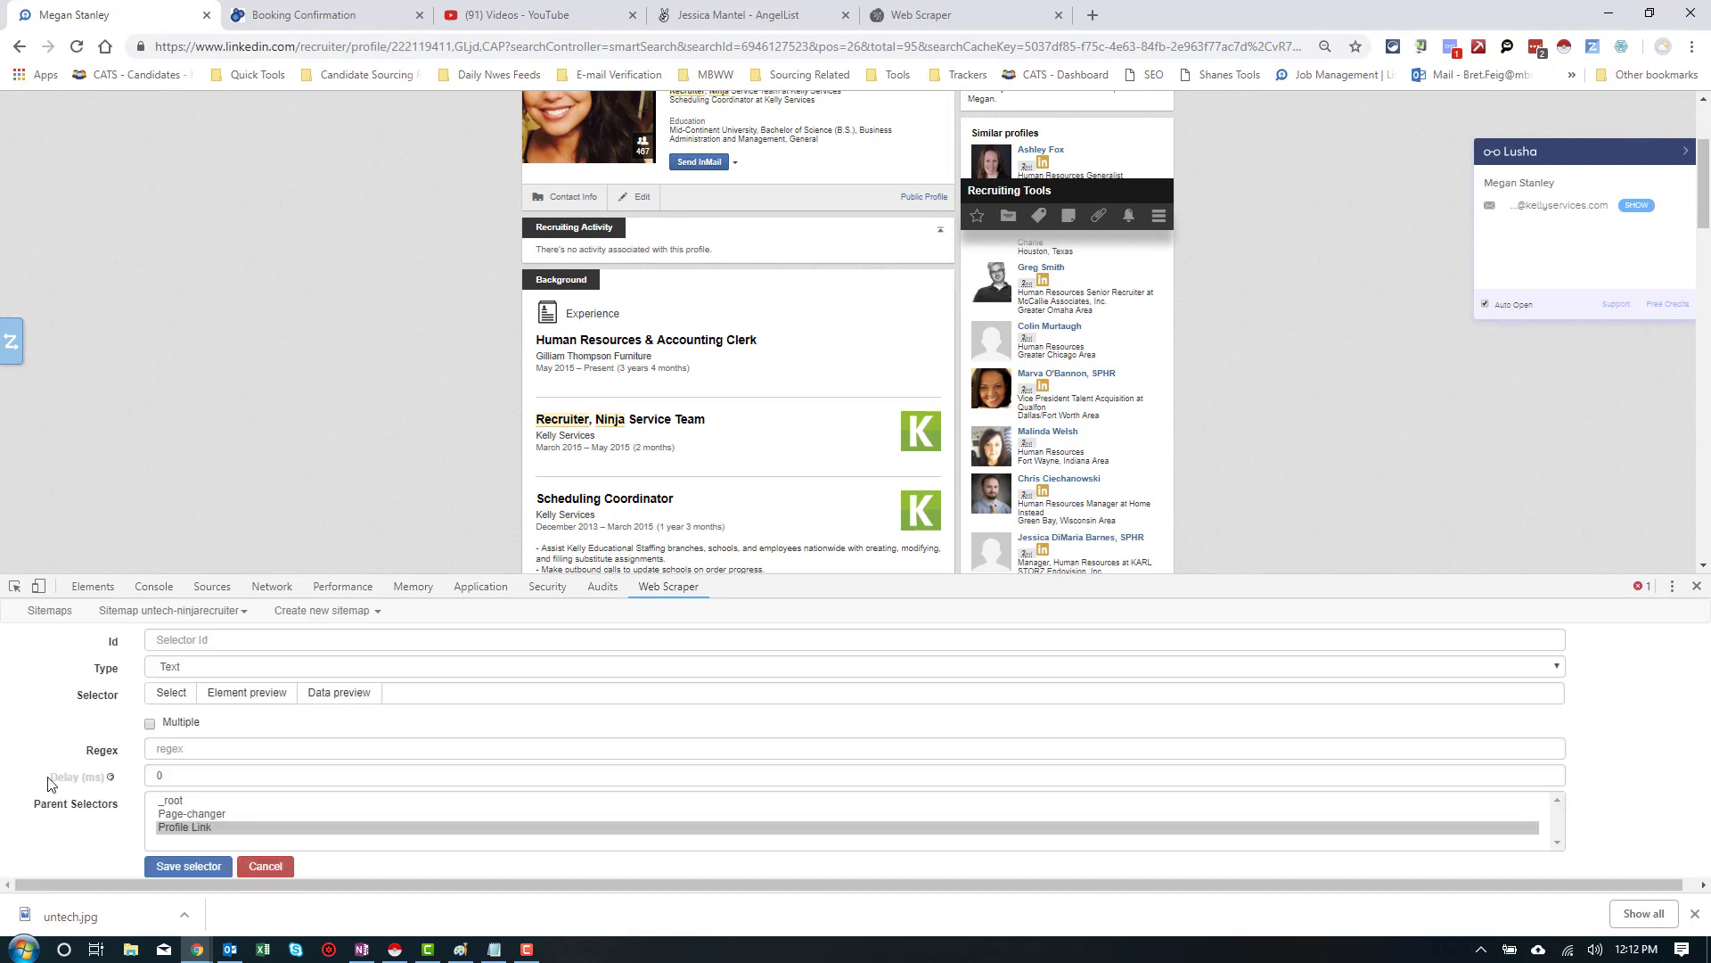
left_click(240, 635)
type("Company-Current")
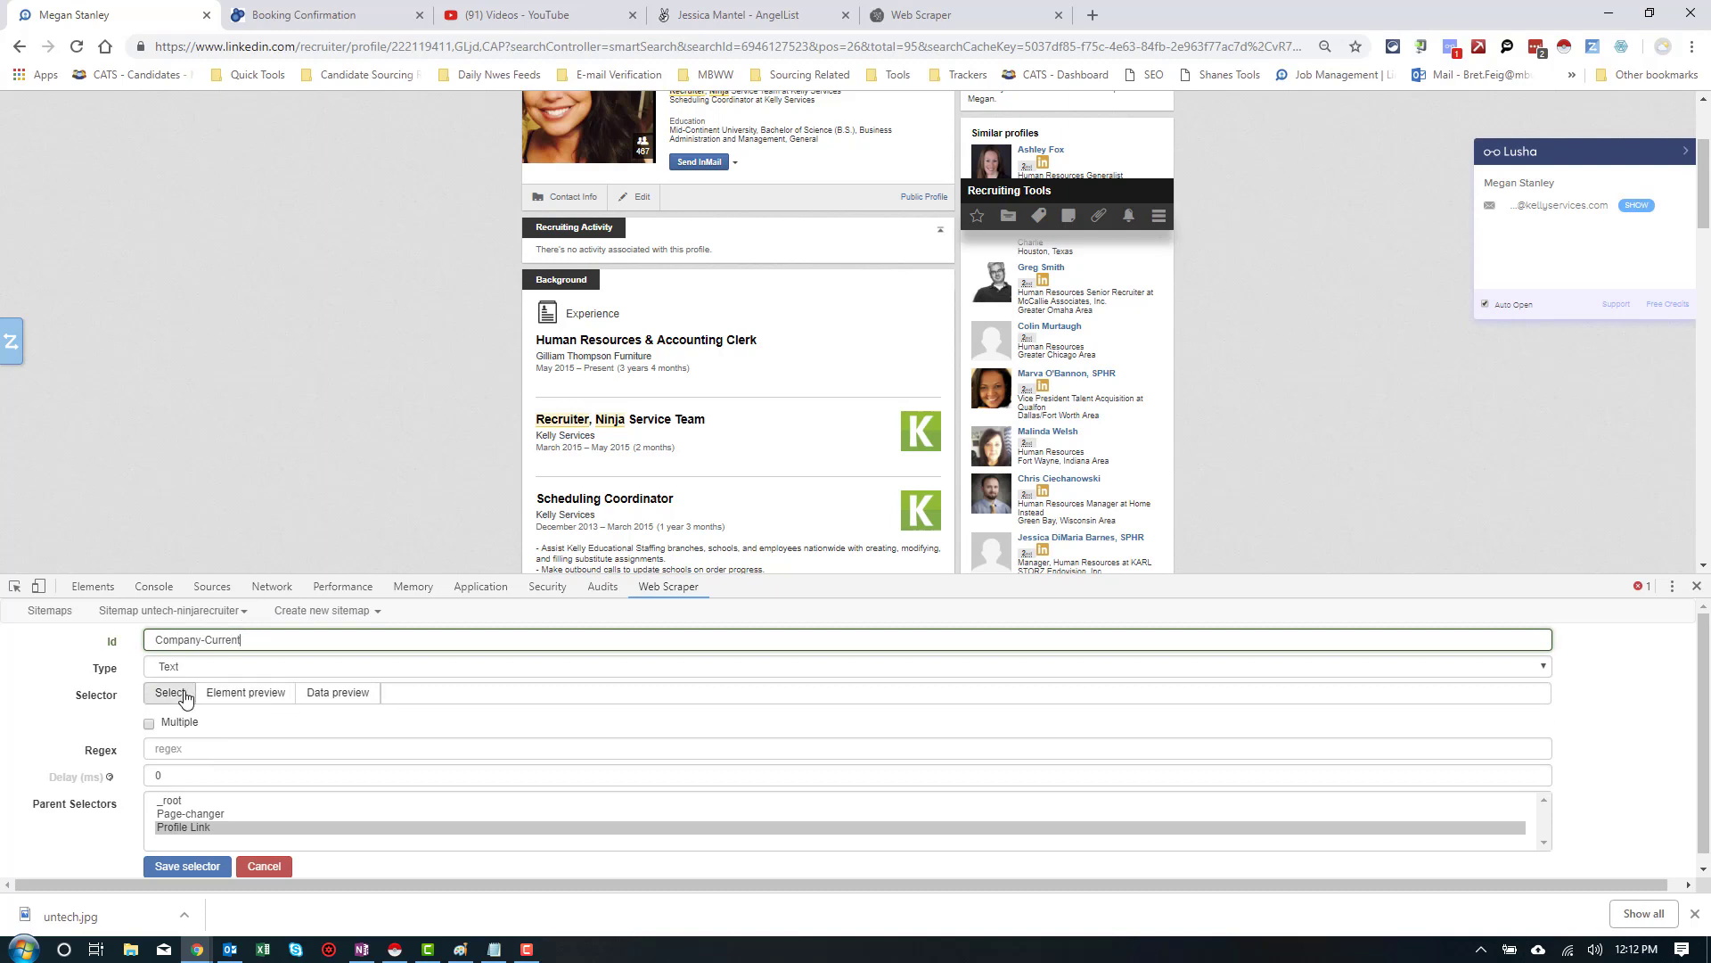
left_click(170, 693)
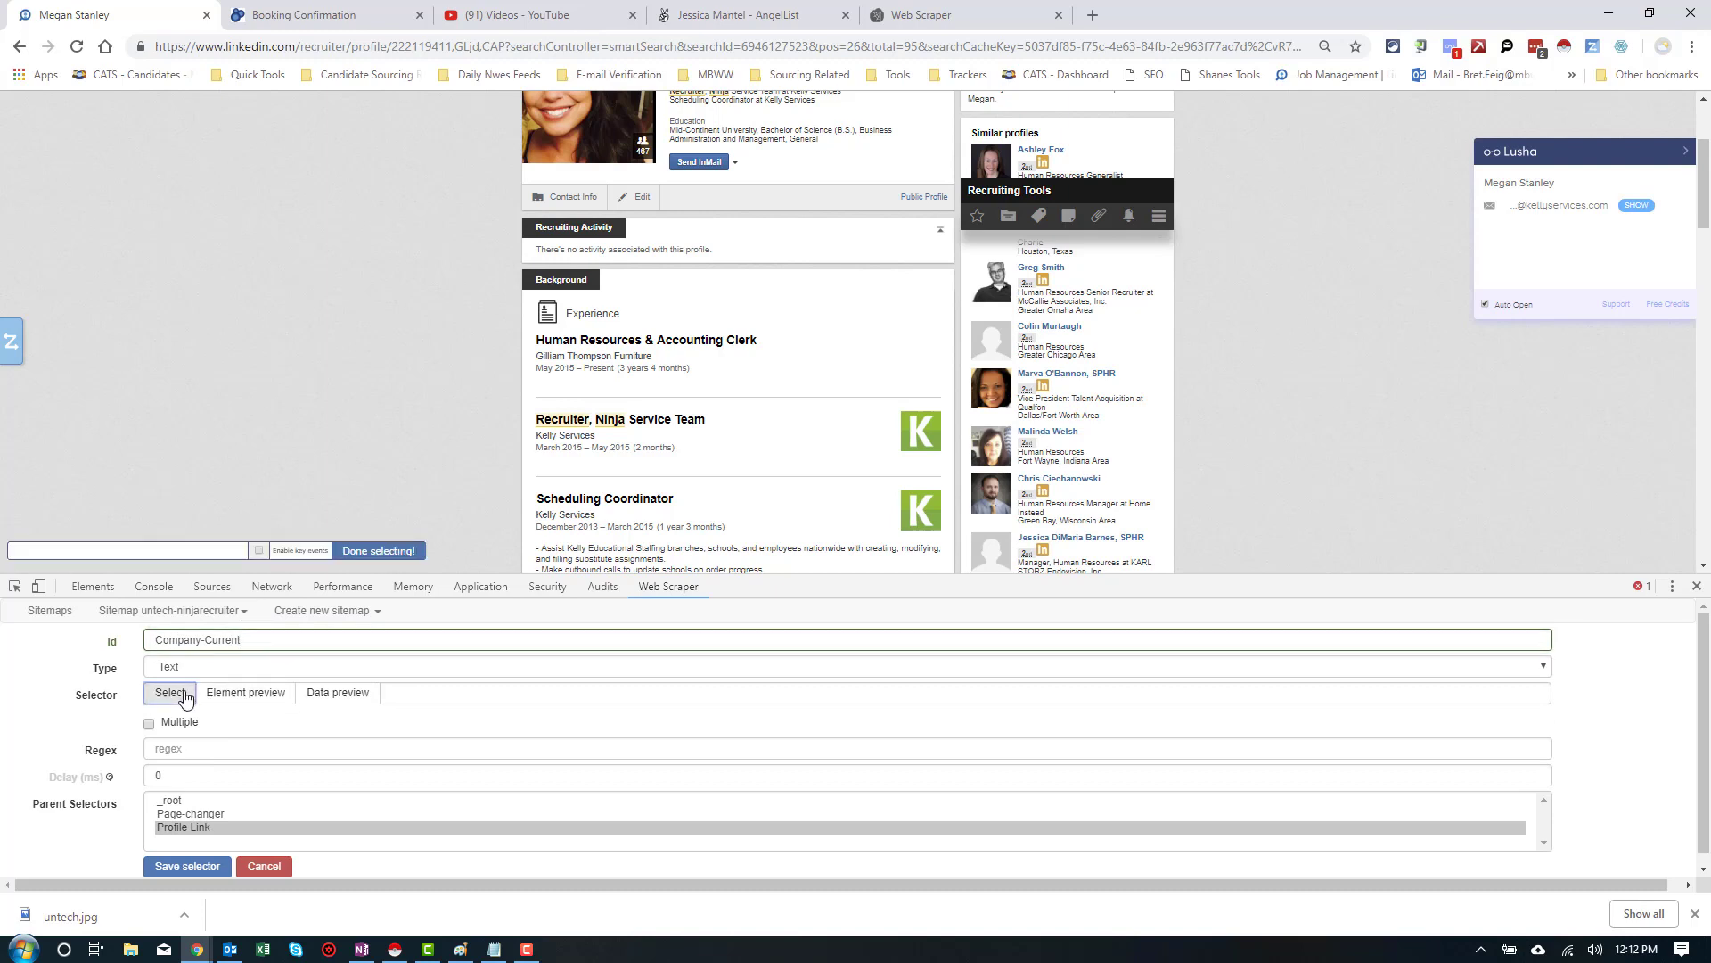
left_click(541, 346)
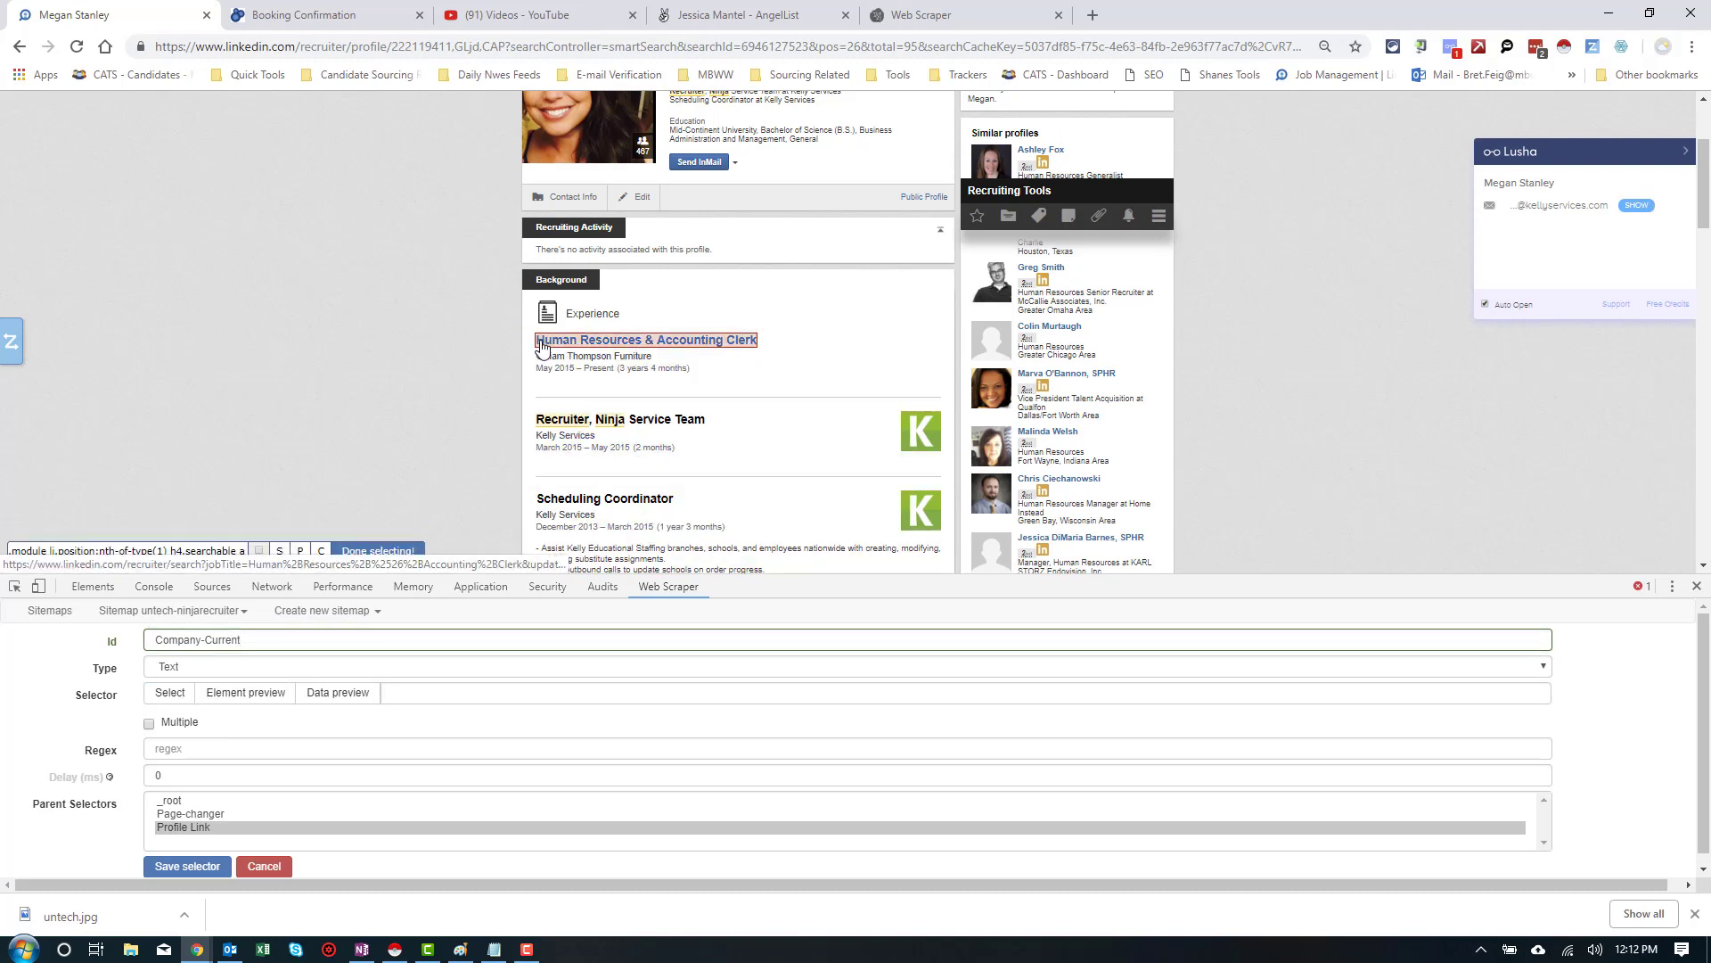
left_click(357, 551)
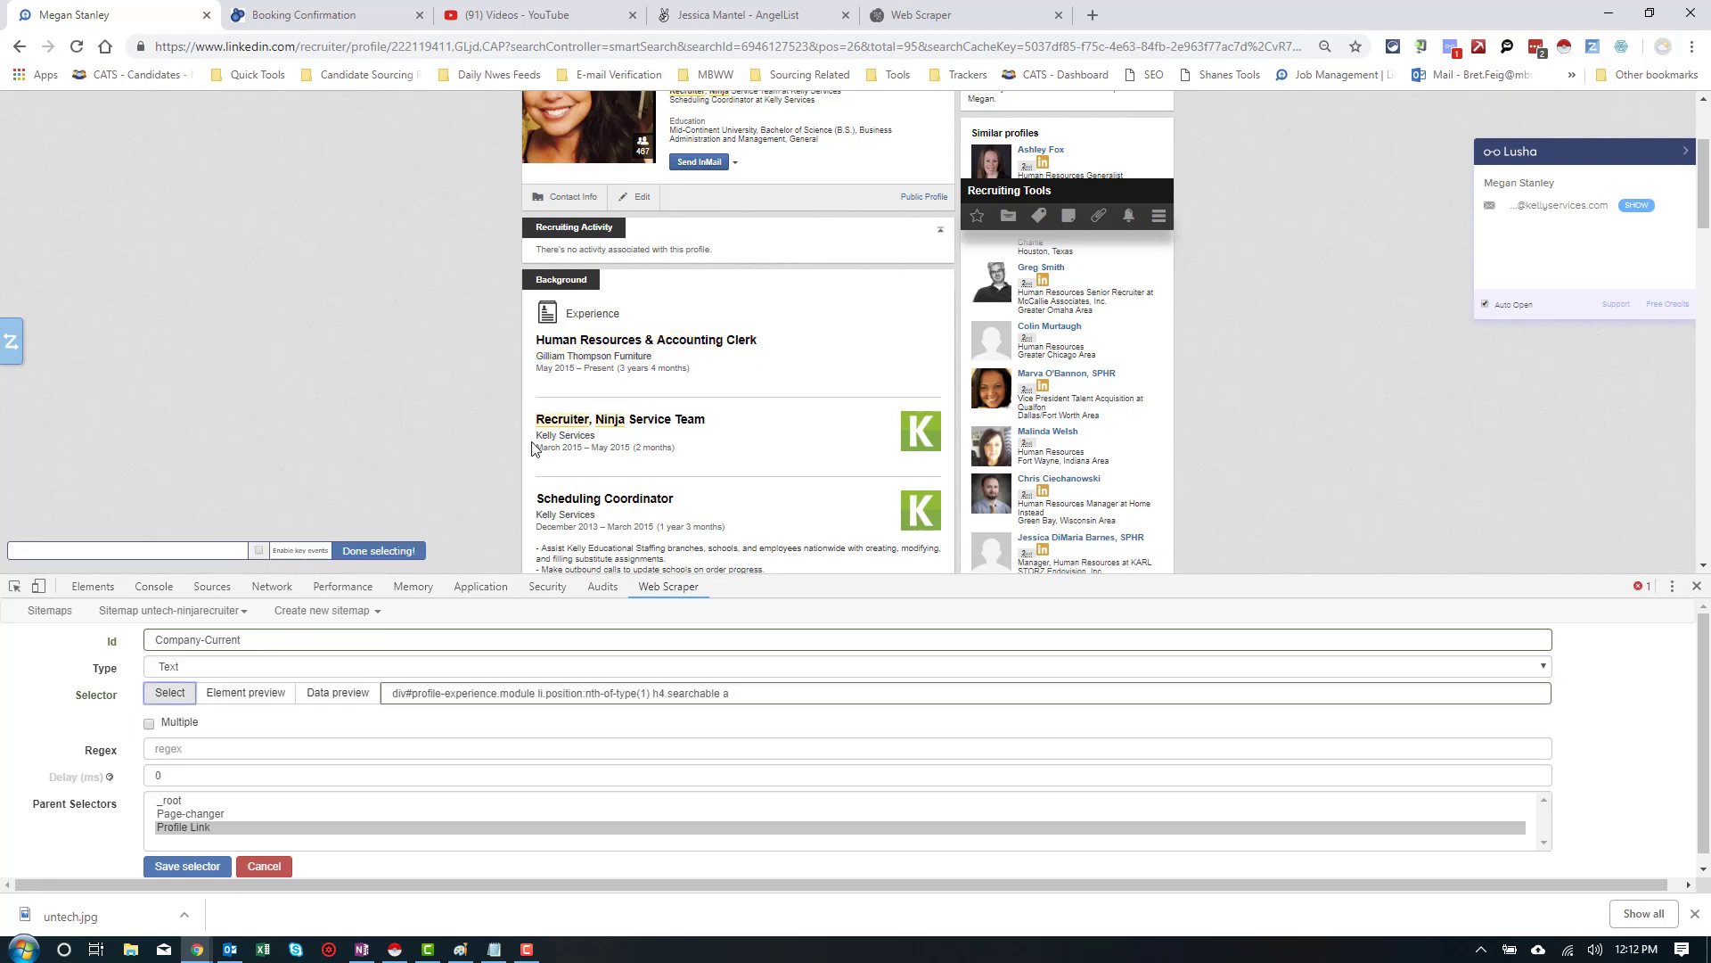
Re-pick Company-Current as 'Gilliam Thompson Furniture', preview it, and save the selector
left_click(575, 357)
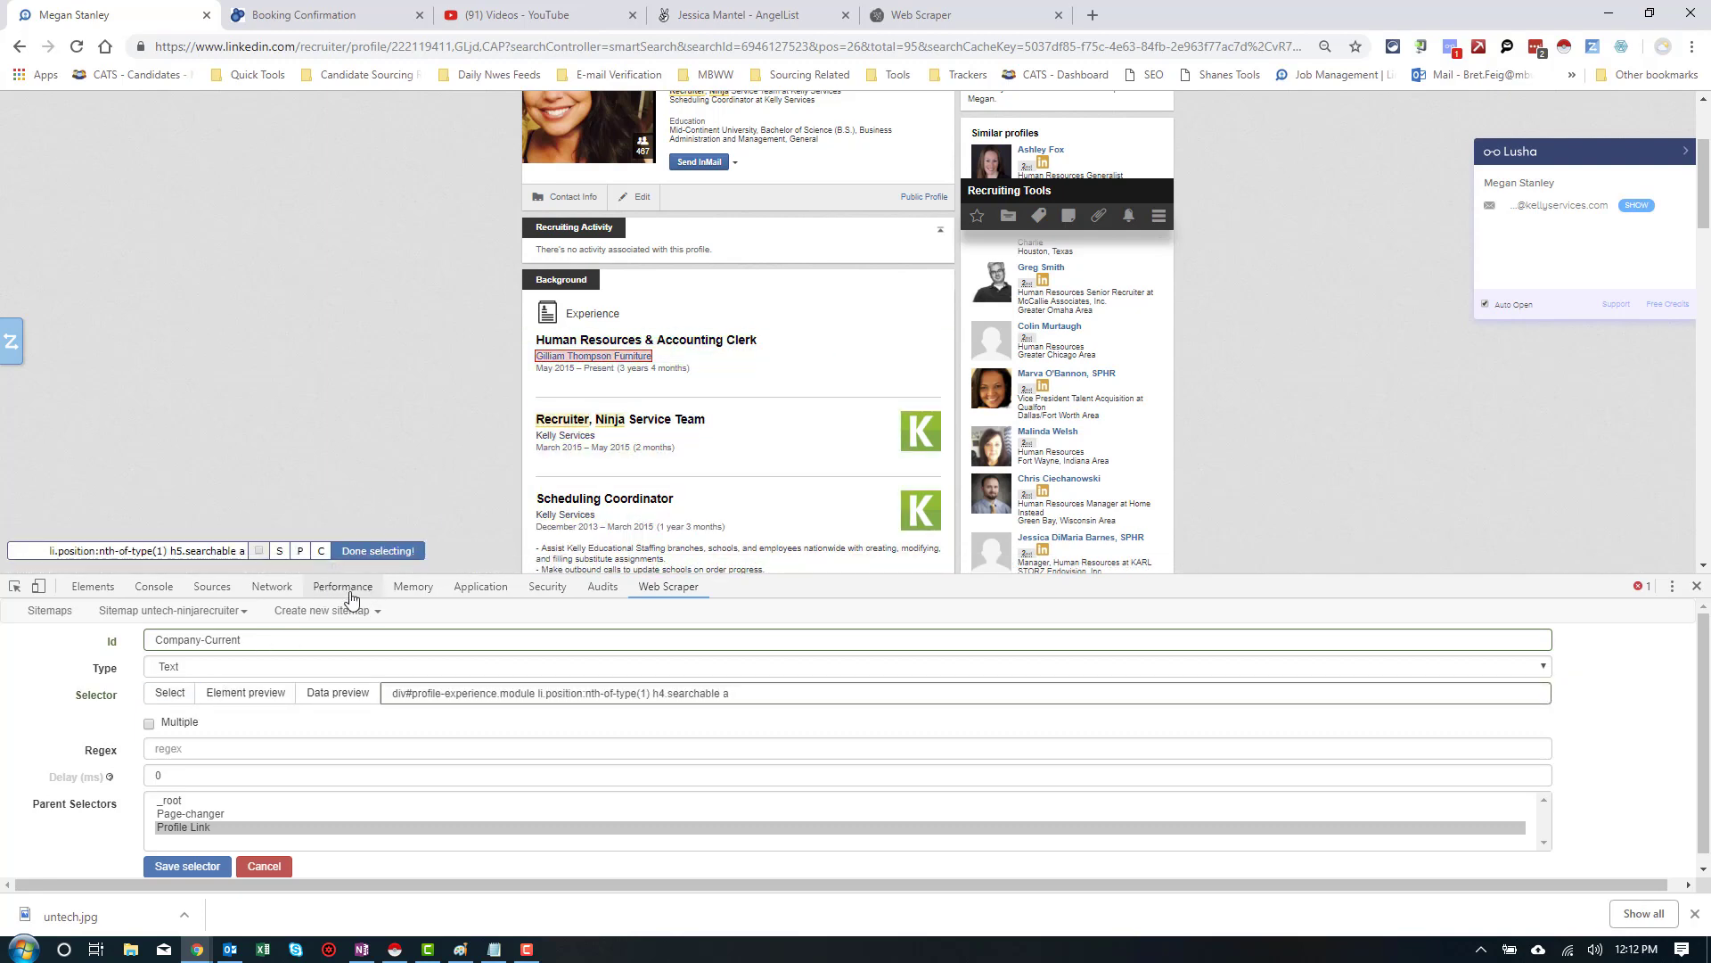
left_click(364, 552)
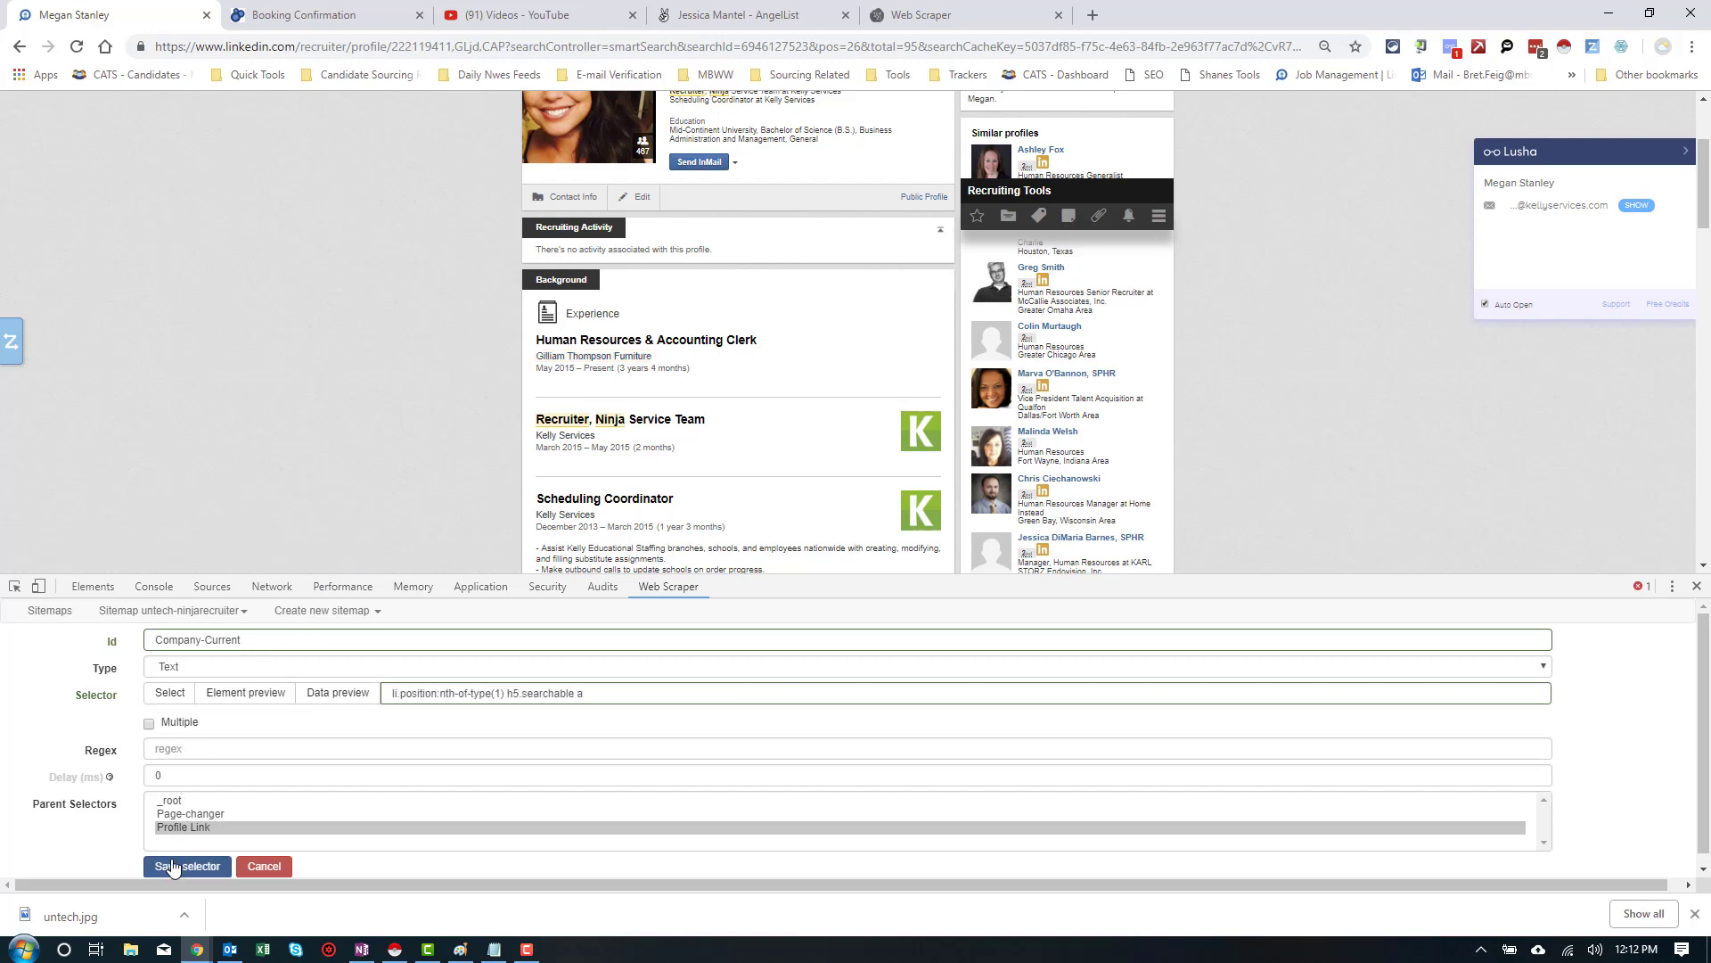
left_click(337, 693)
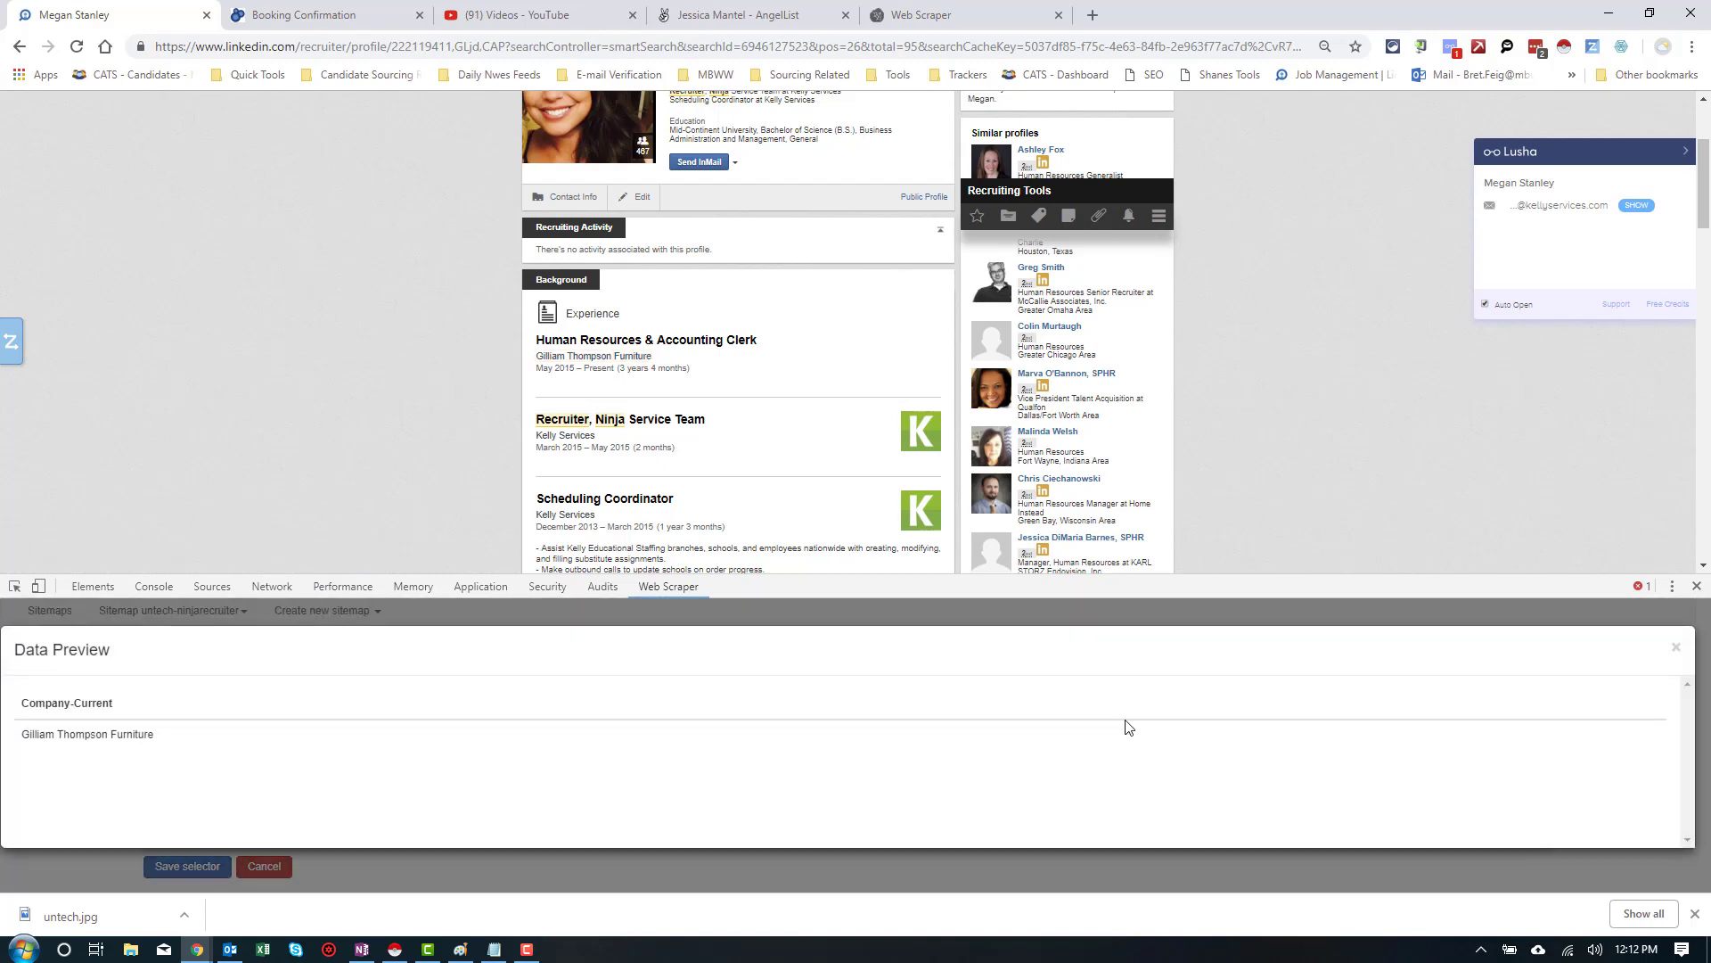
left_click(1678, 645)
left_click(172, 863)
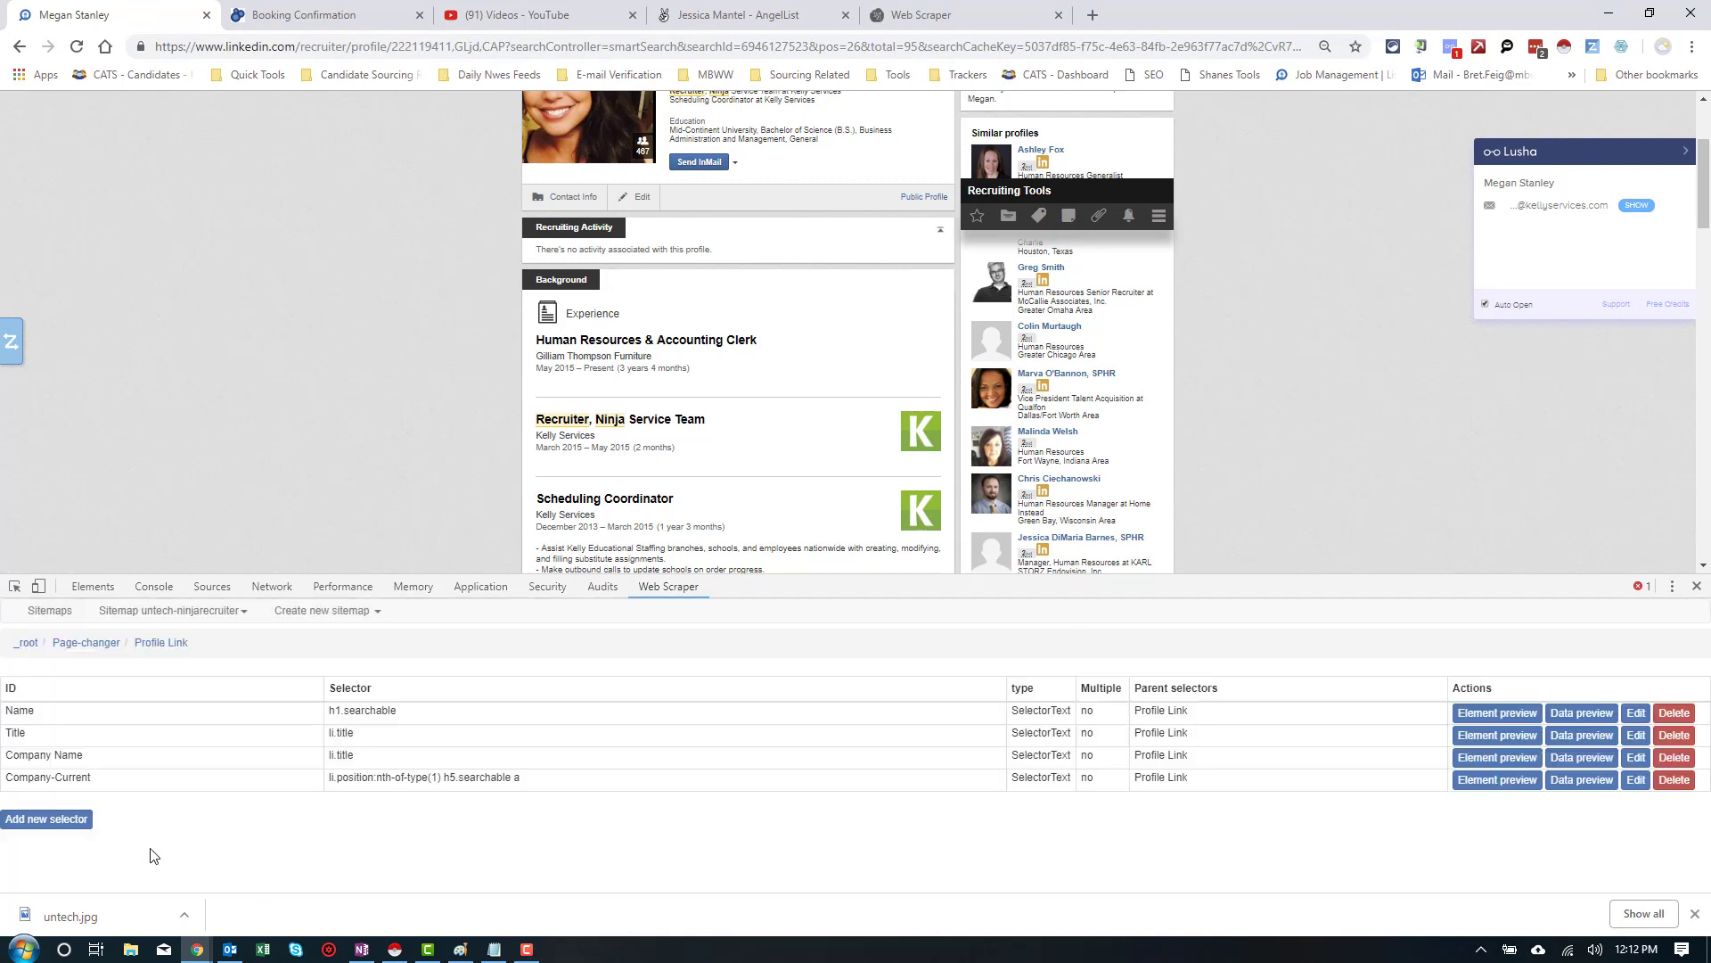
Save a Title-current selector picking the first job title, 'Human Resources & Accounting Clerk'
left_click(89, 829)
left_click(167, 641)
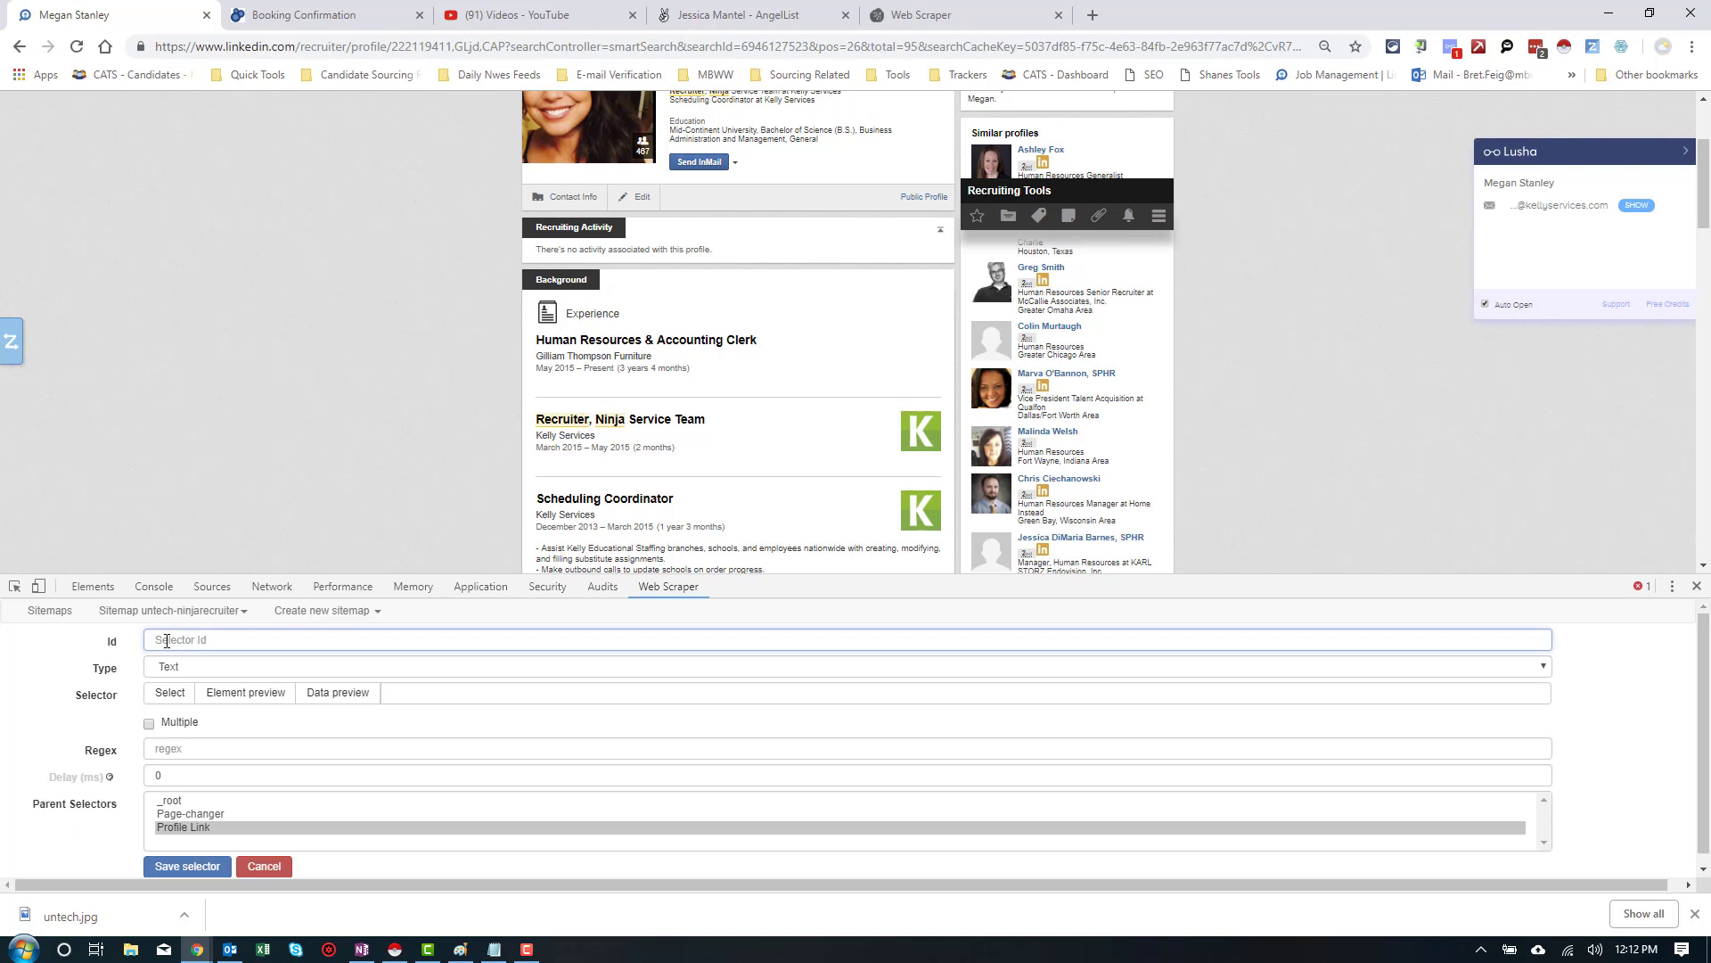
type("Title-current")
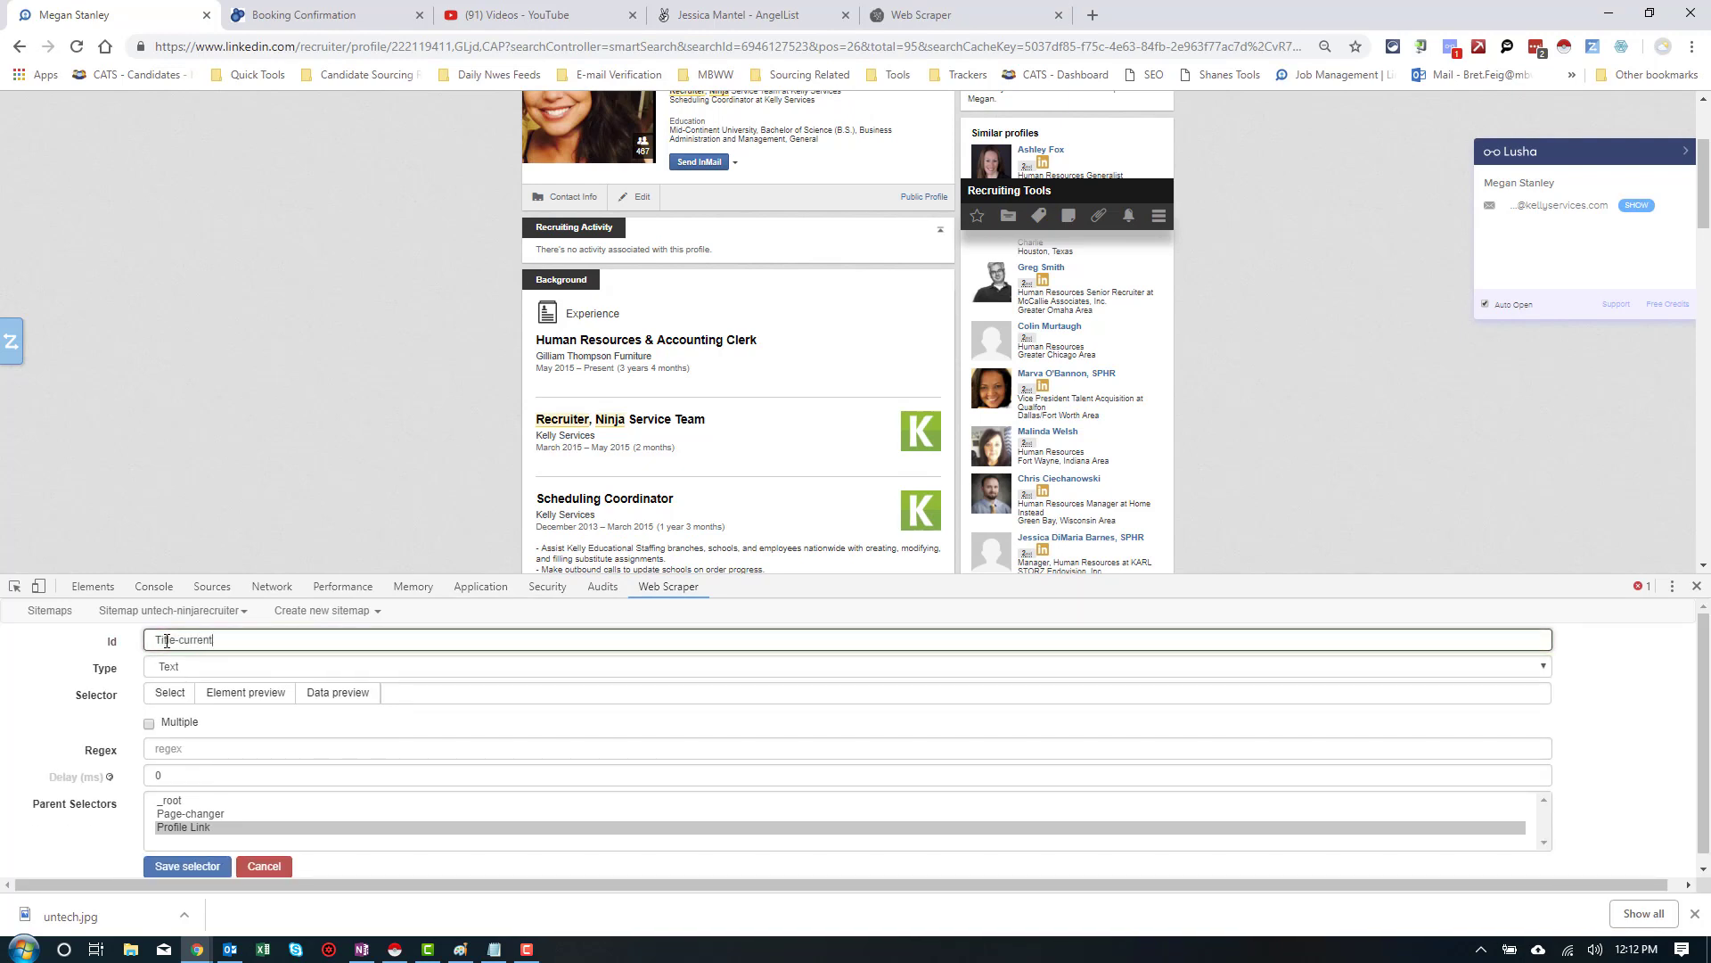
left_click(175, 690)
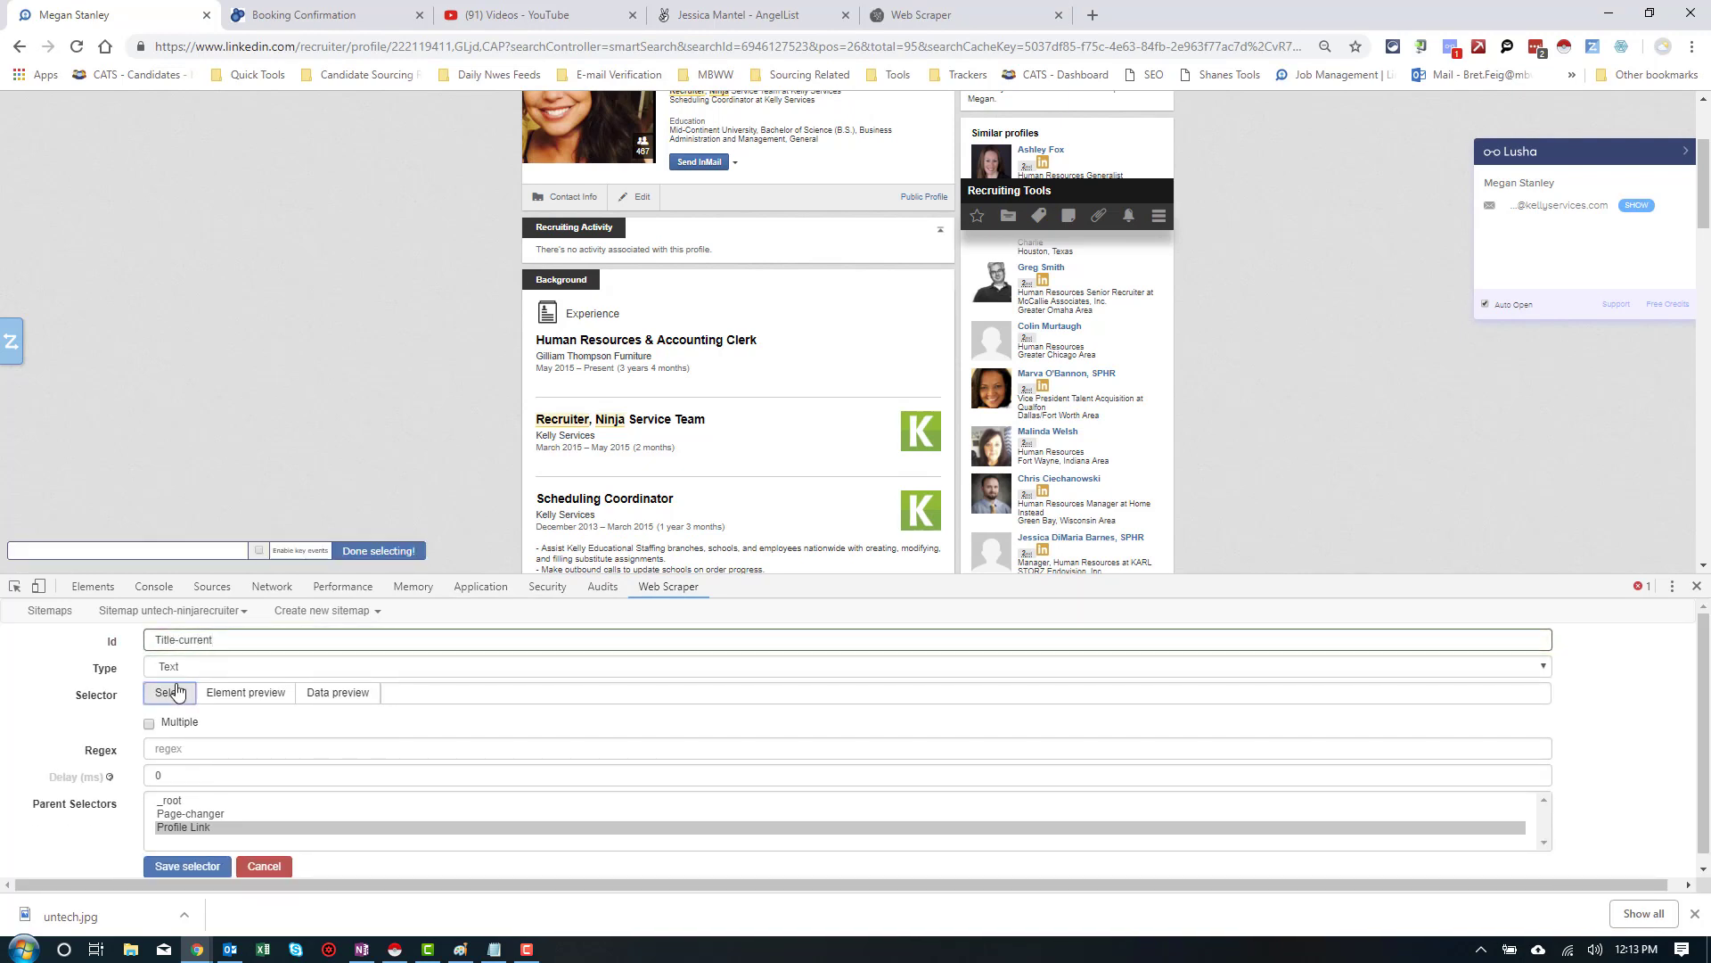
left_click(558, 343)
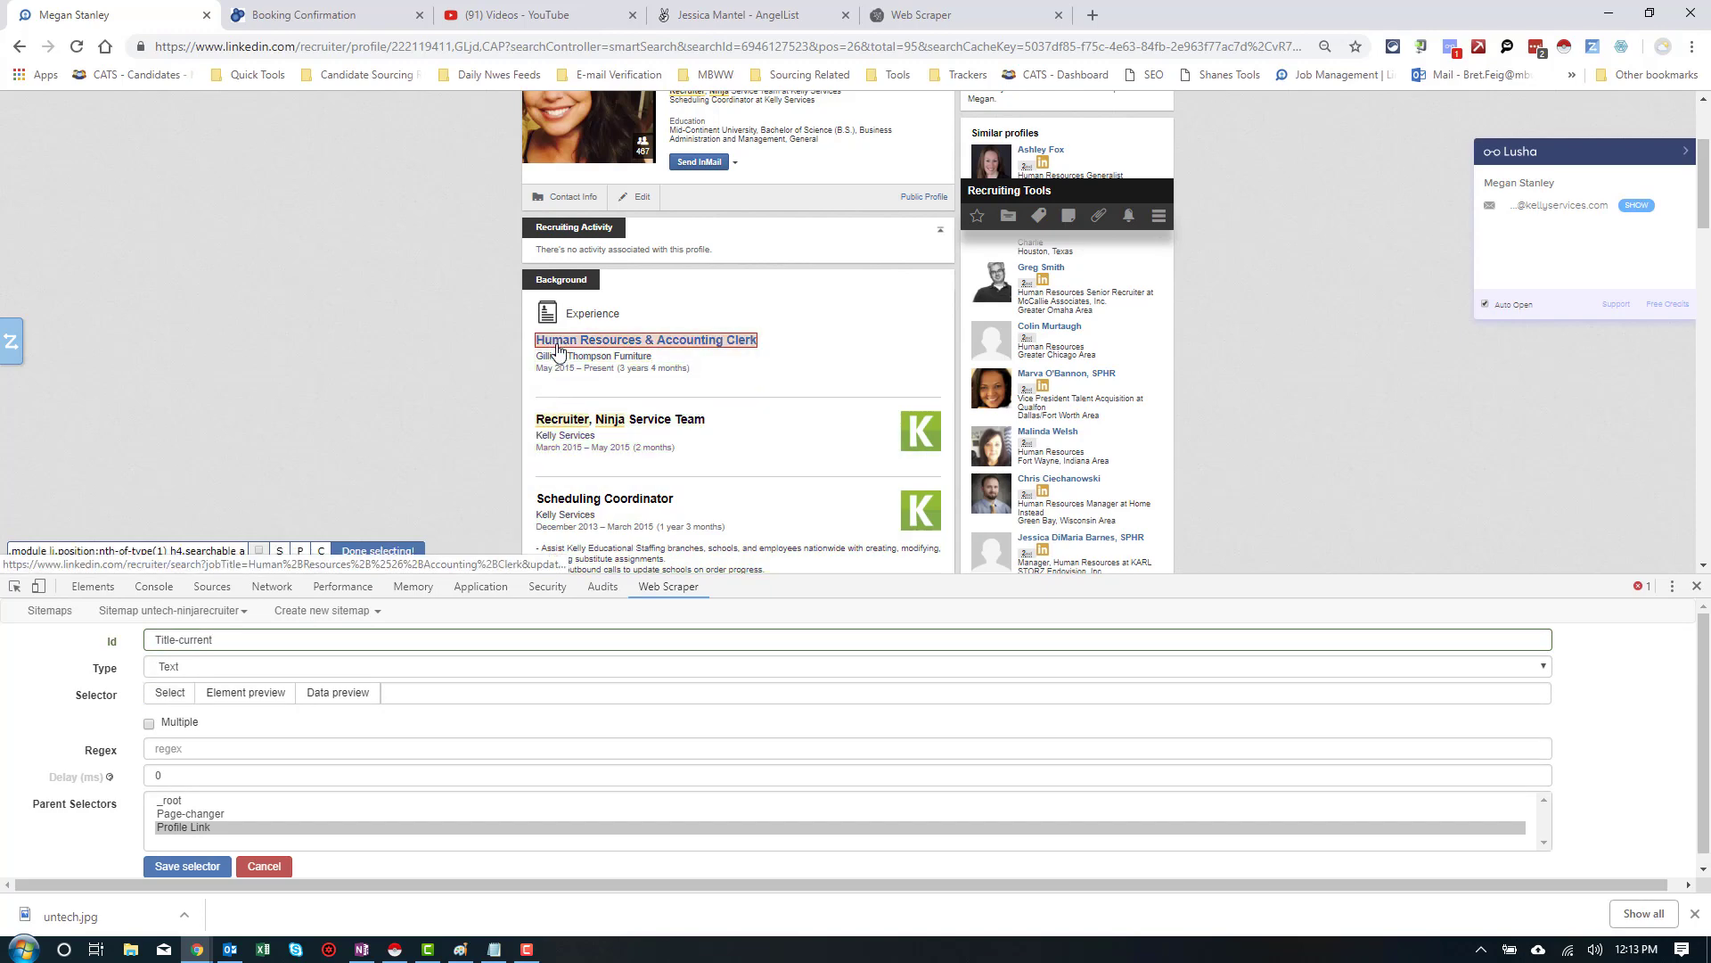
left_click(357, 551)
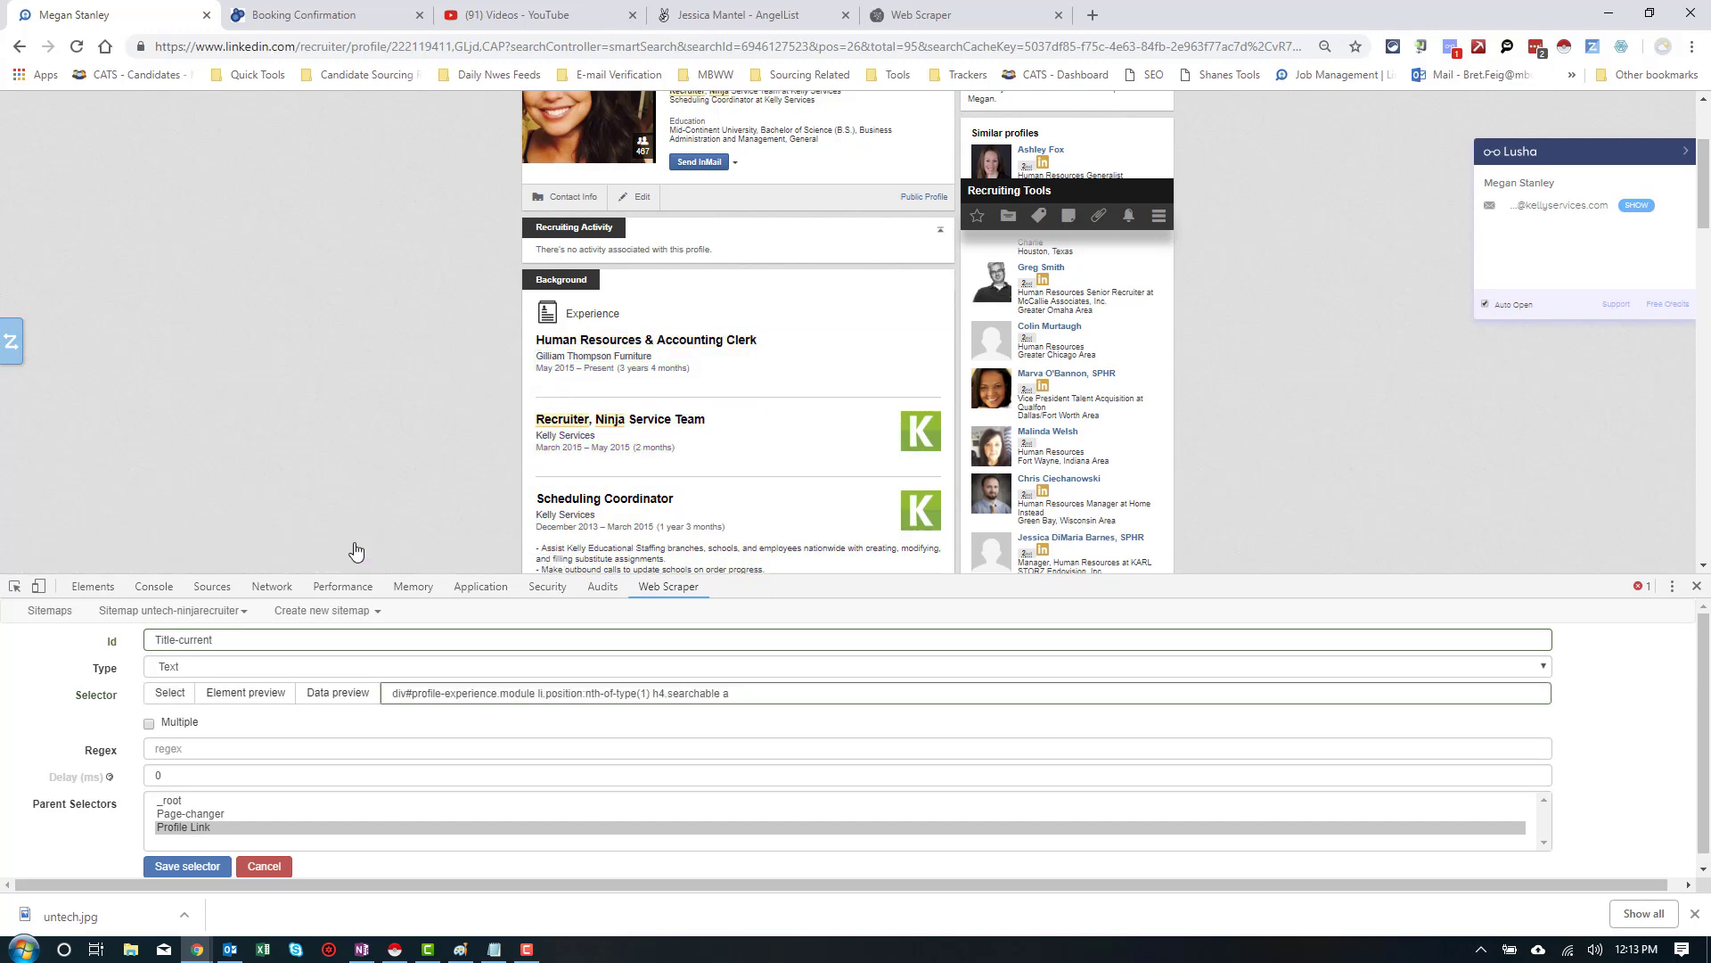
left_click(172, 868)
Save an Education selector picking the first school, Mid-Continent University
scroll(289, 428, "down", 3)
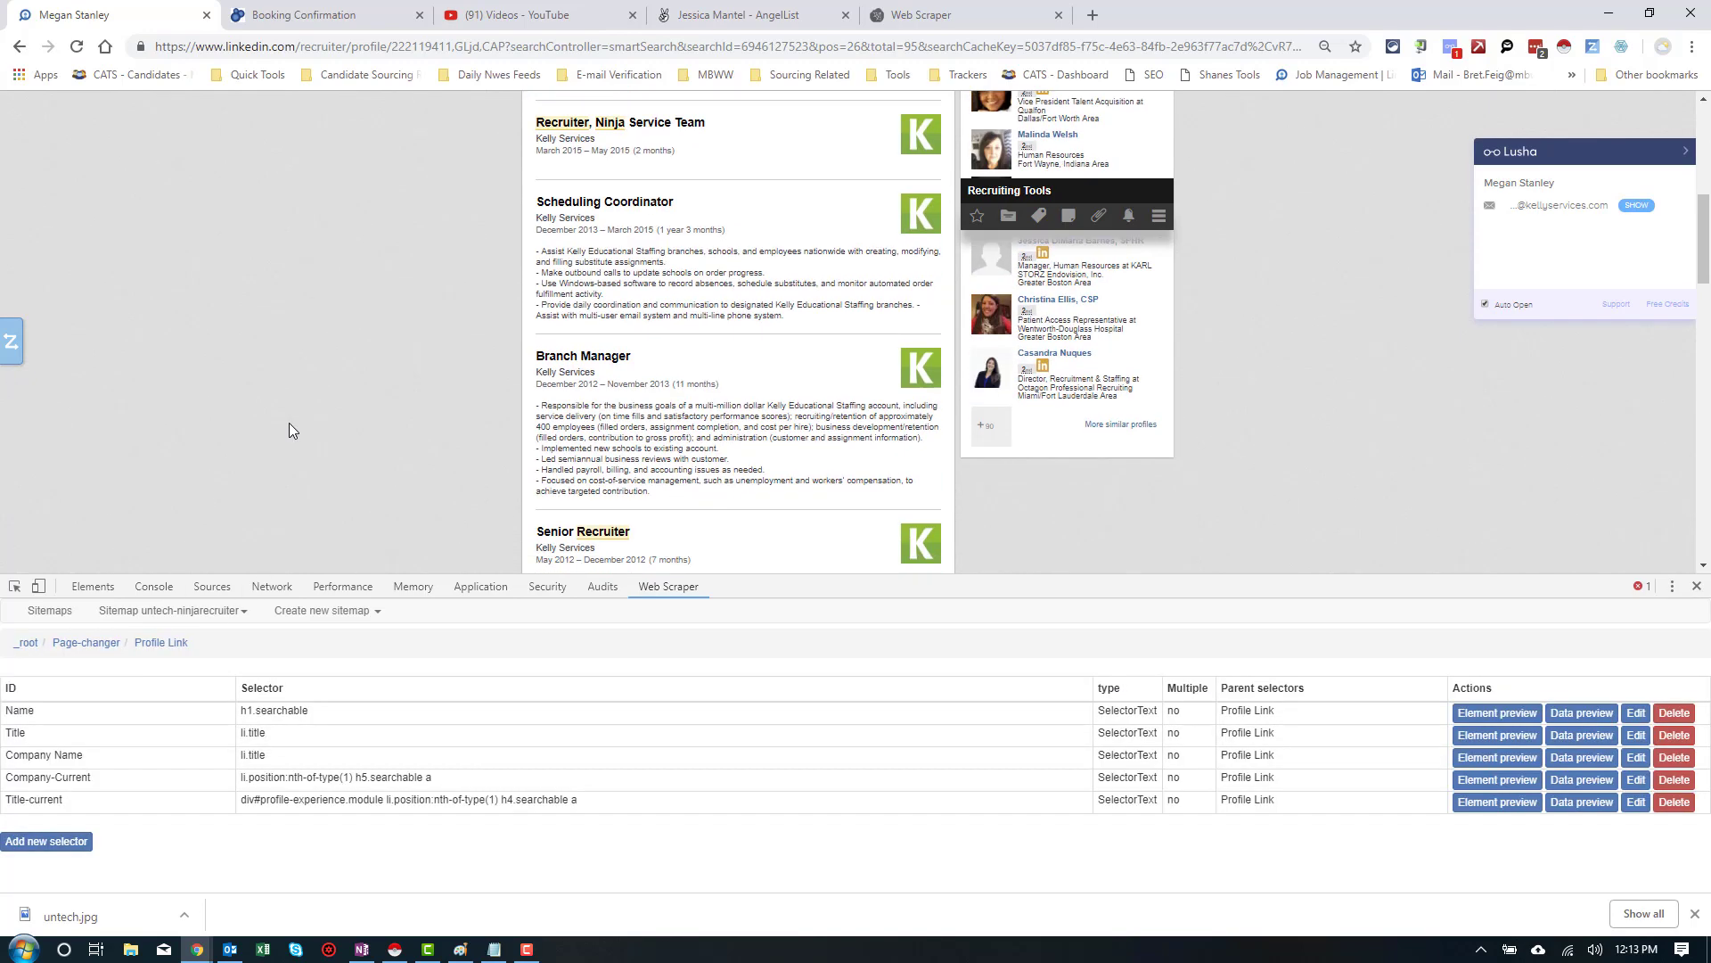
scroll(289, 431, "down", 2)
scroll(288, 431, "down", 1)
scroll(289, 430, "up", 1)
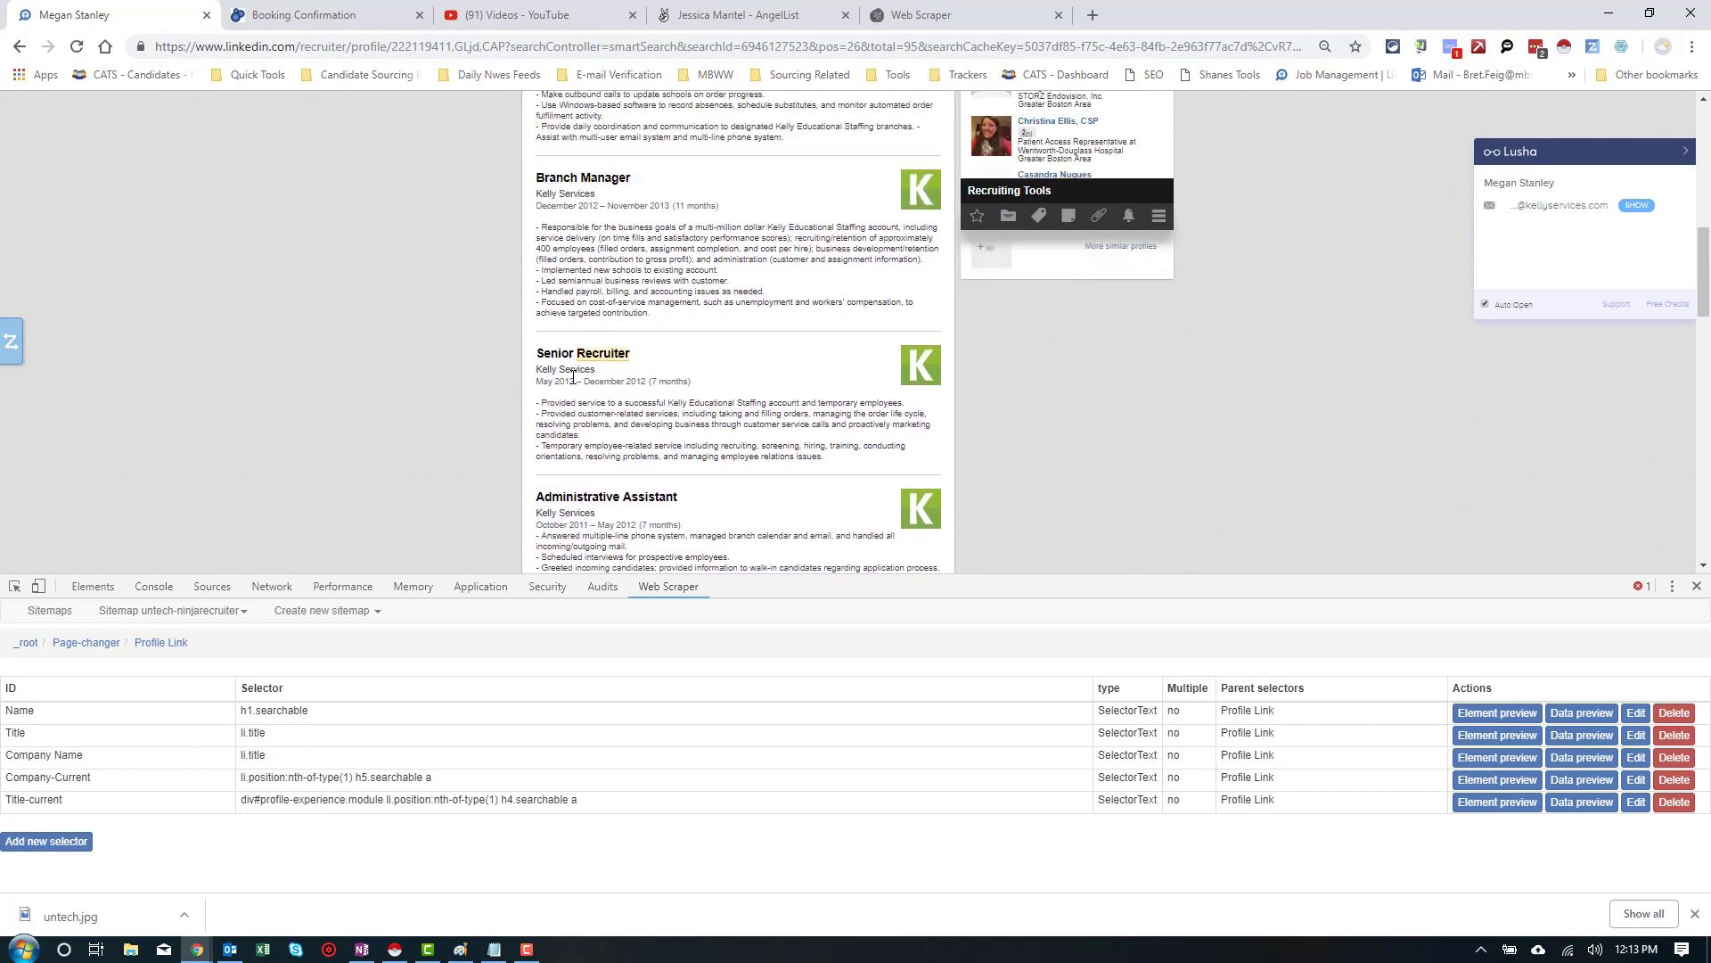
scroll(410, 387, "down", 3)
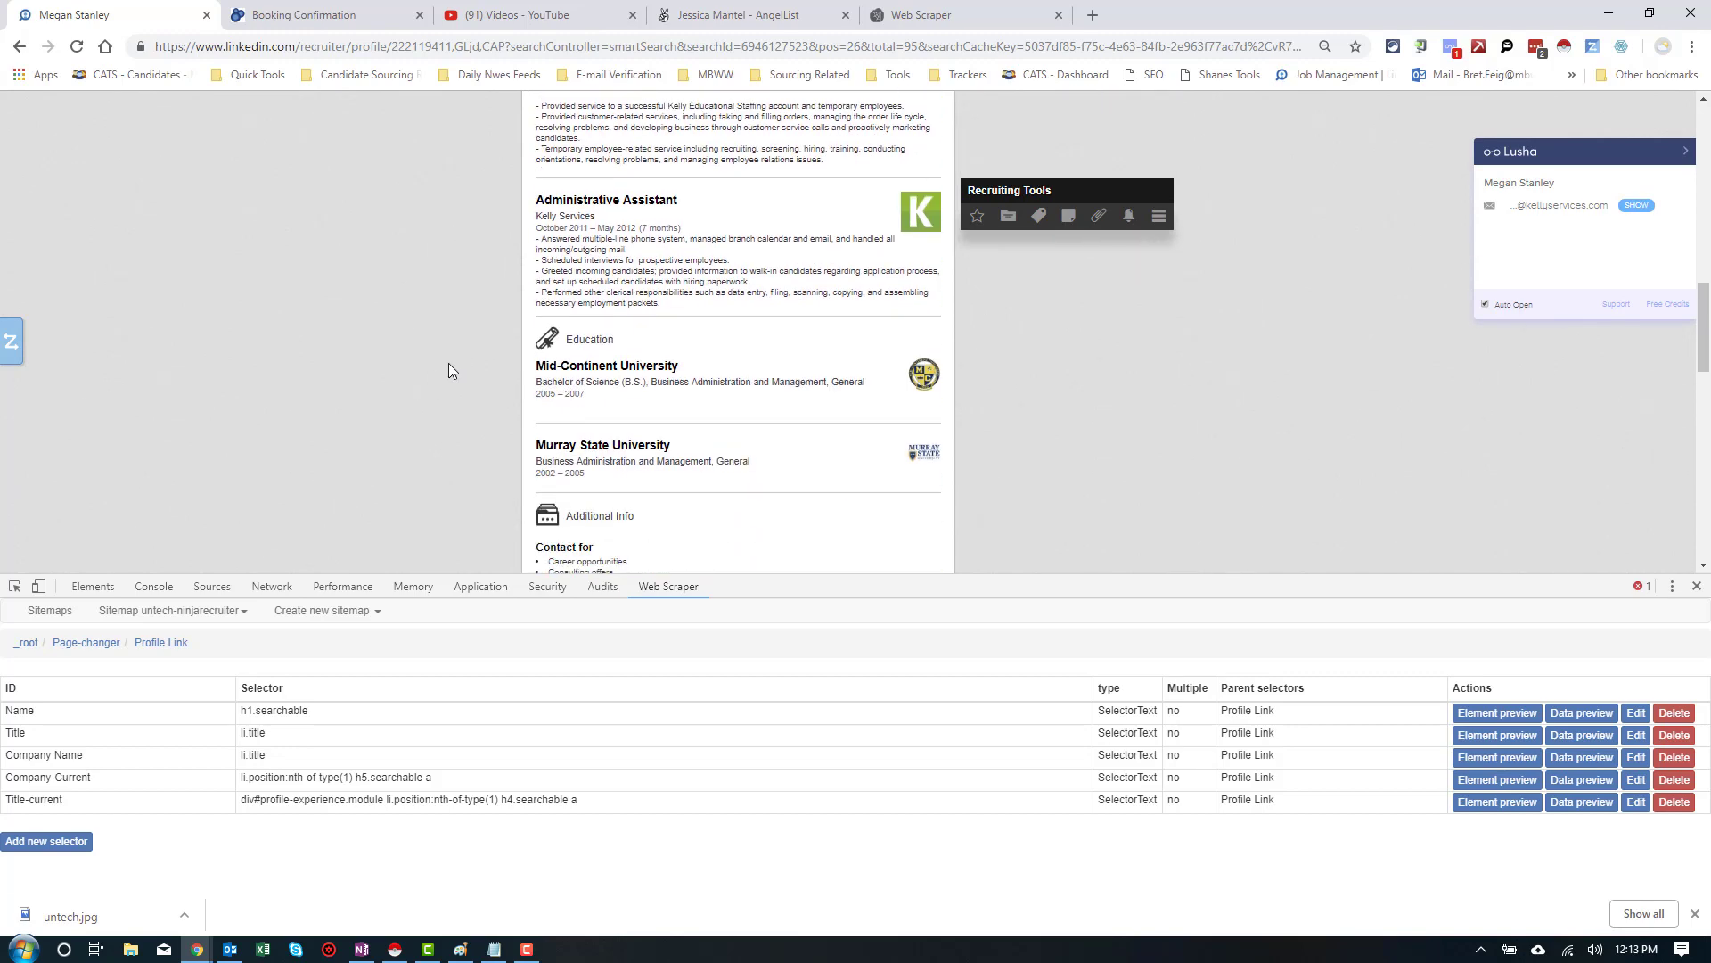
left_click(54, 841)
left_click(171, 692)
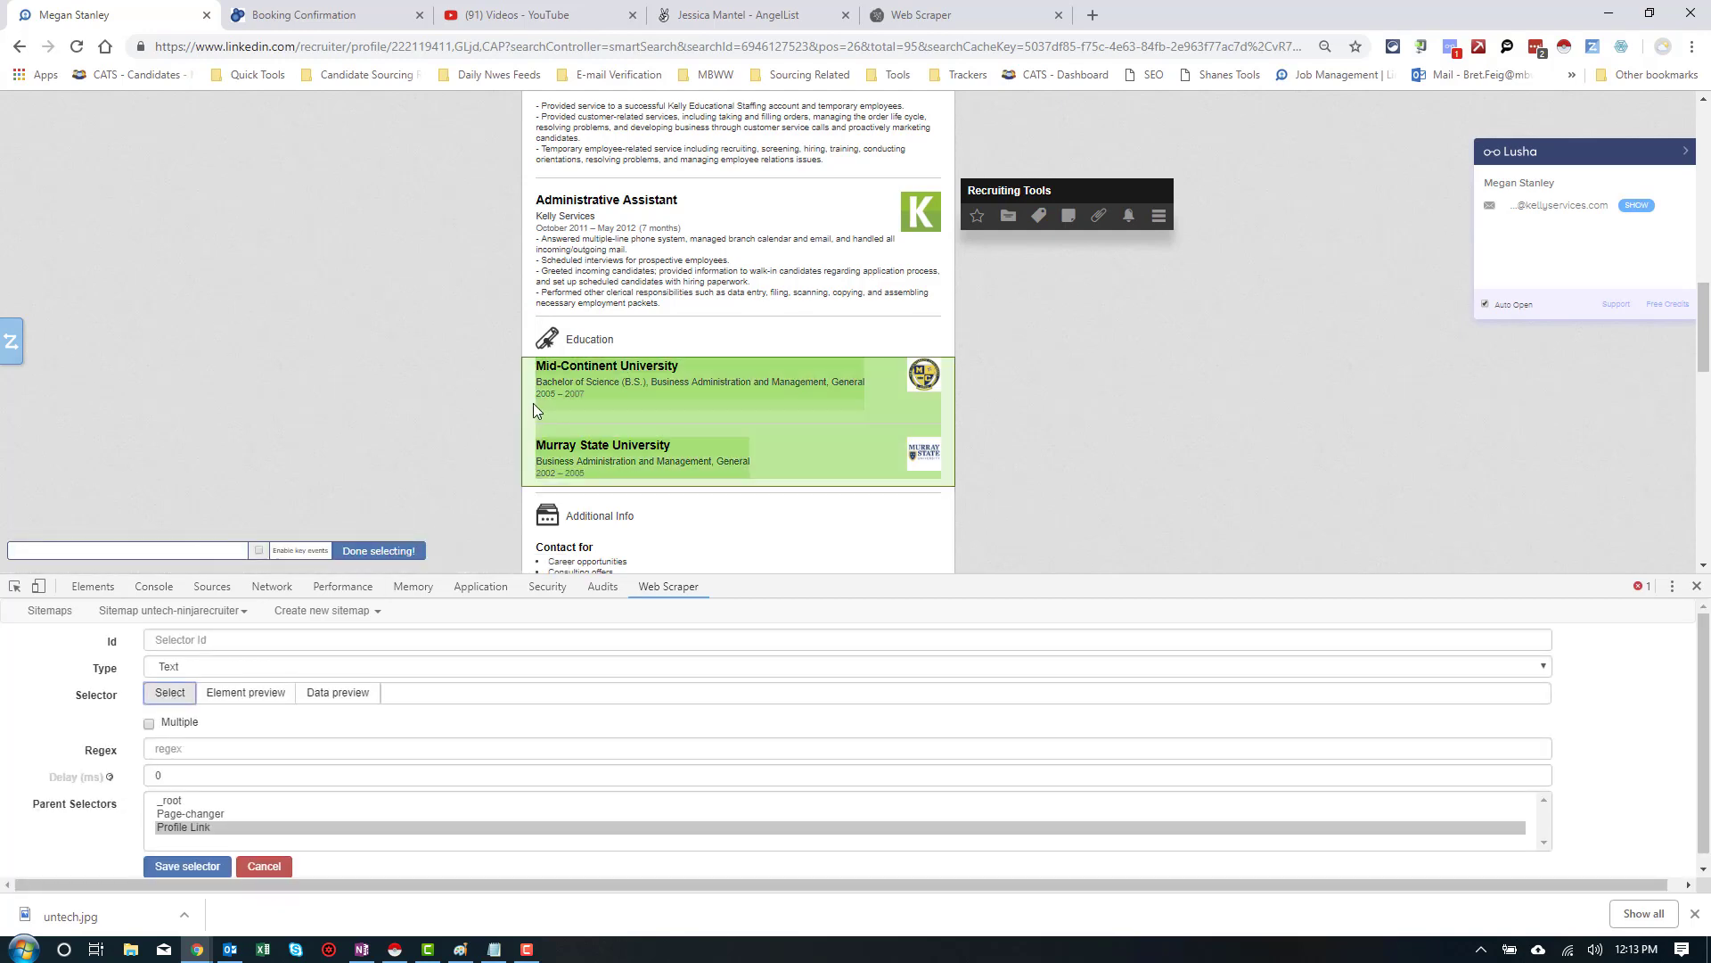
left_click(562, 378)
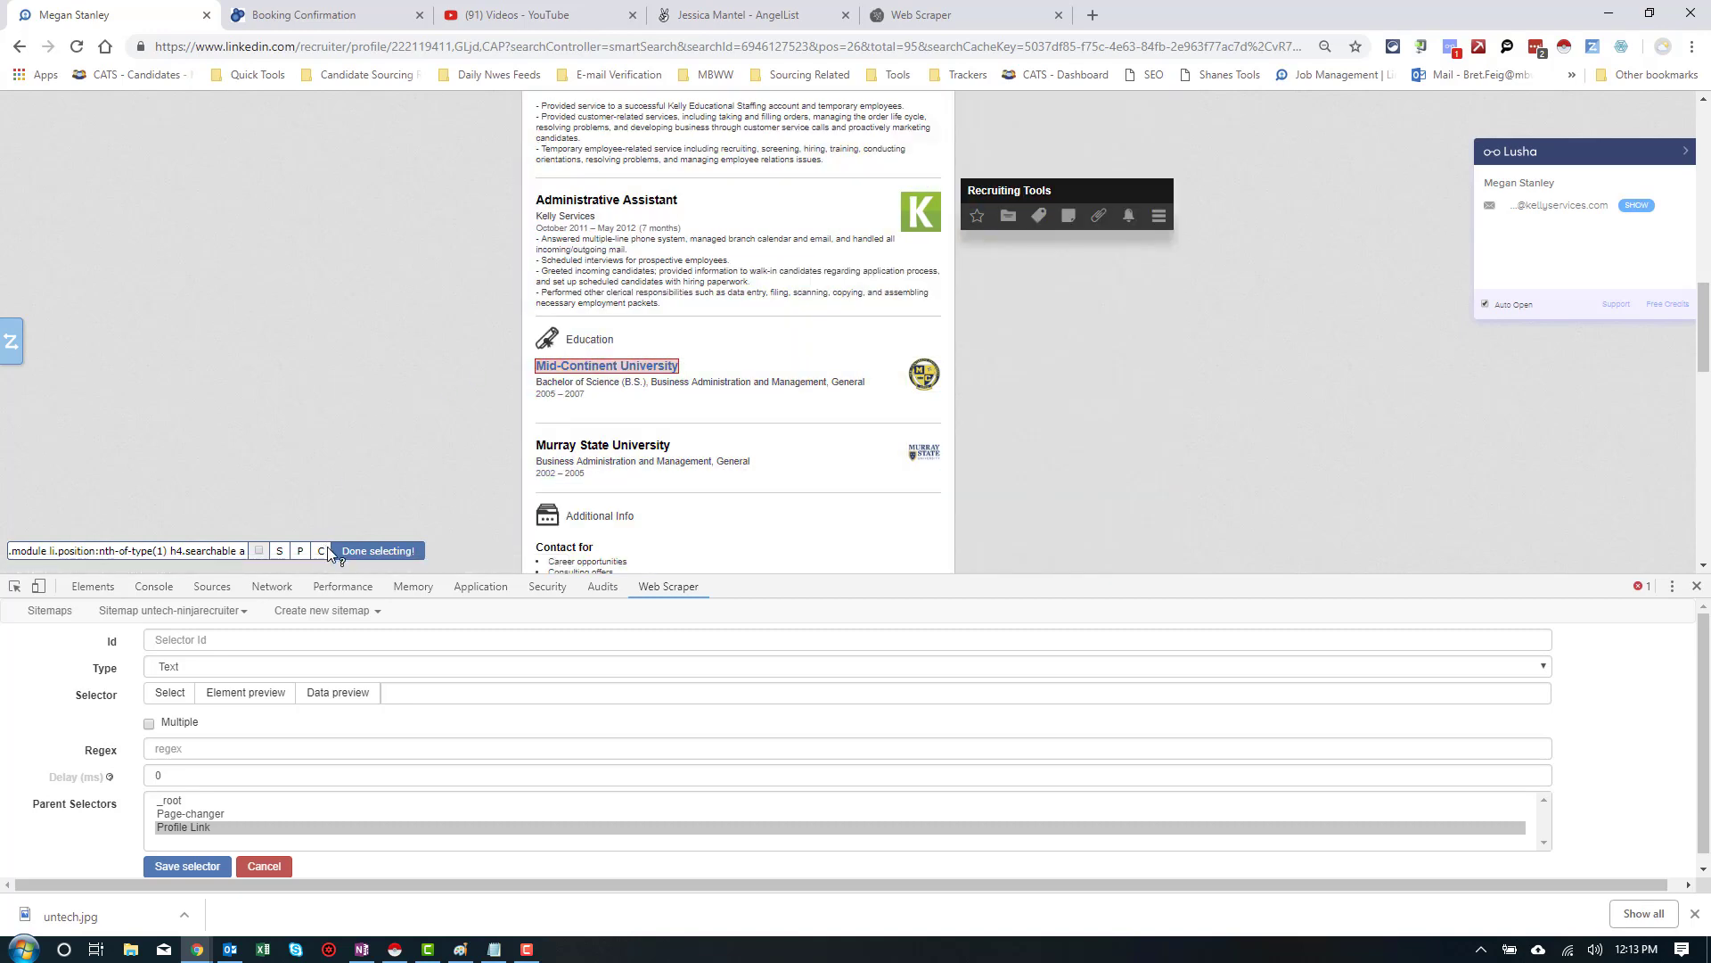
left_click(356, 553)
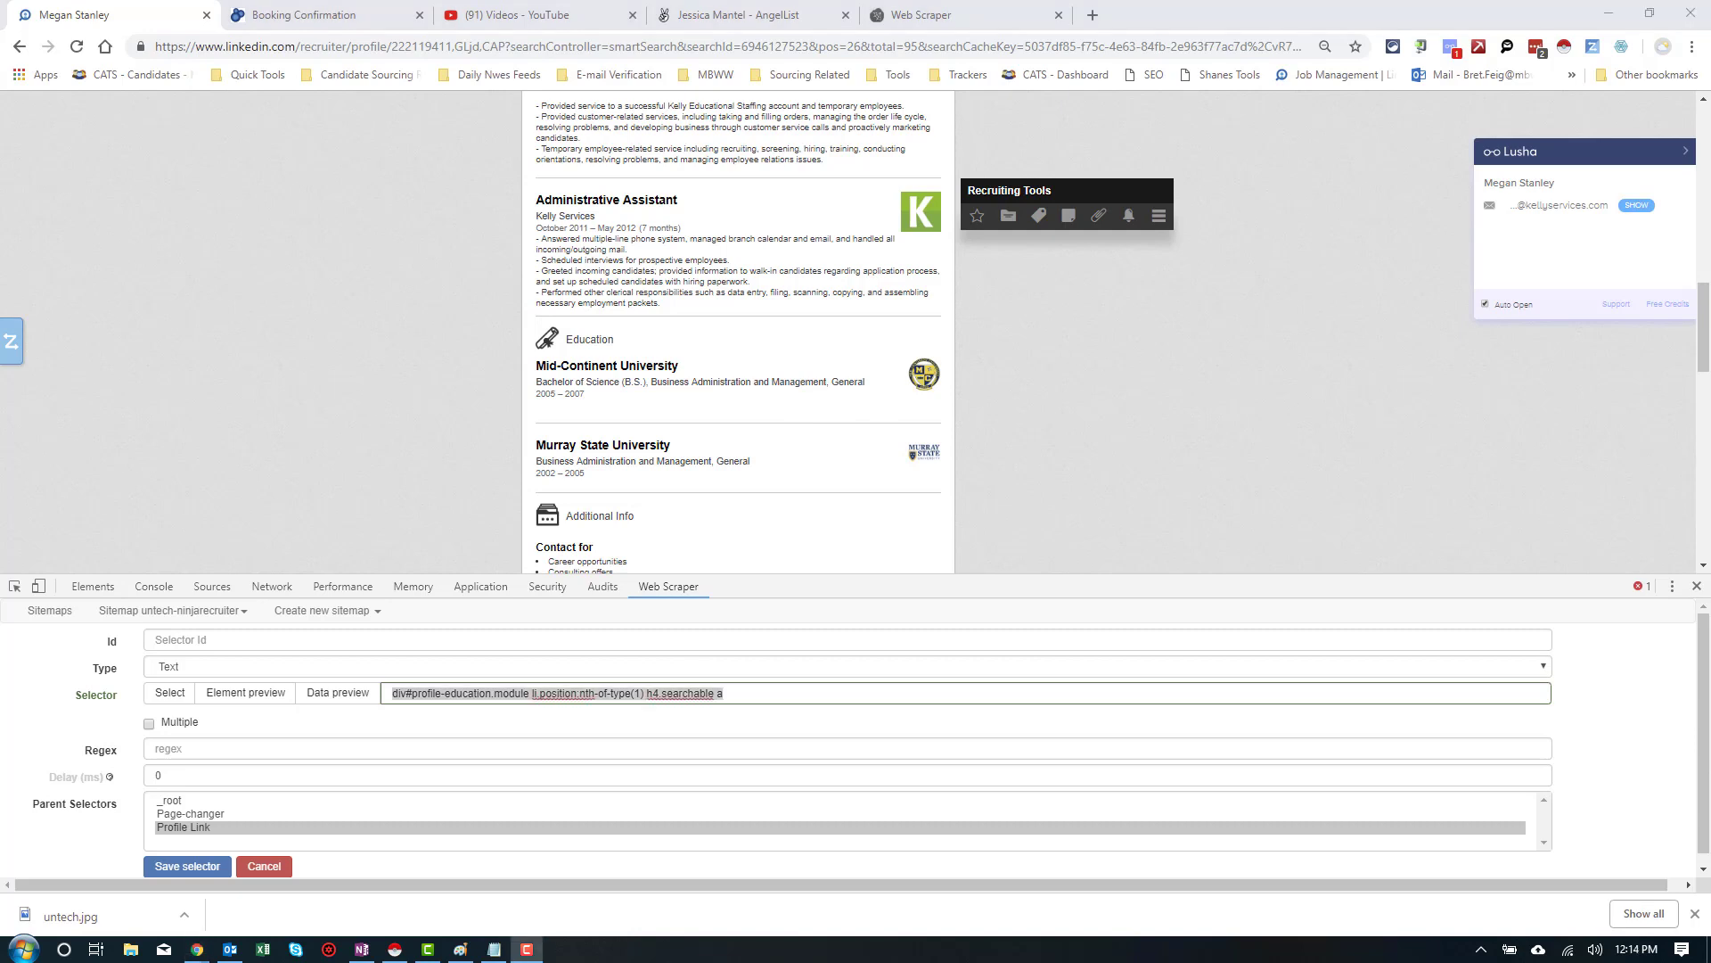
left_click(206, 641)
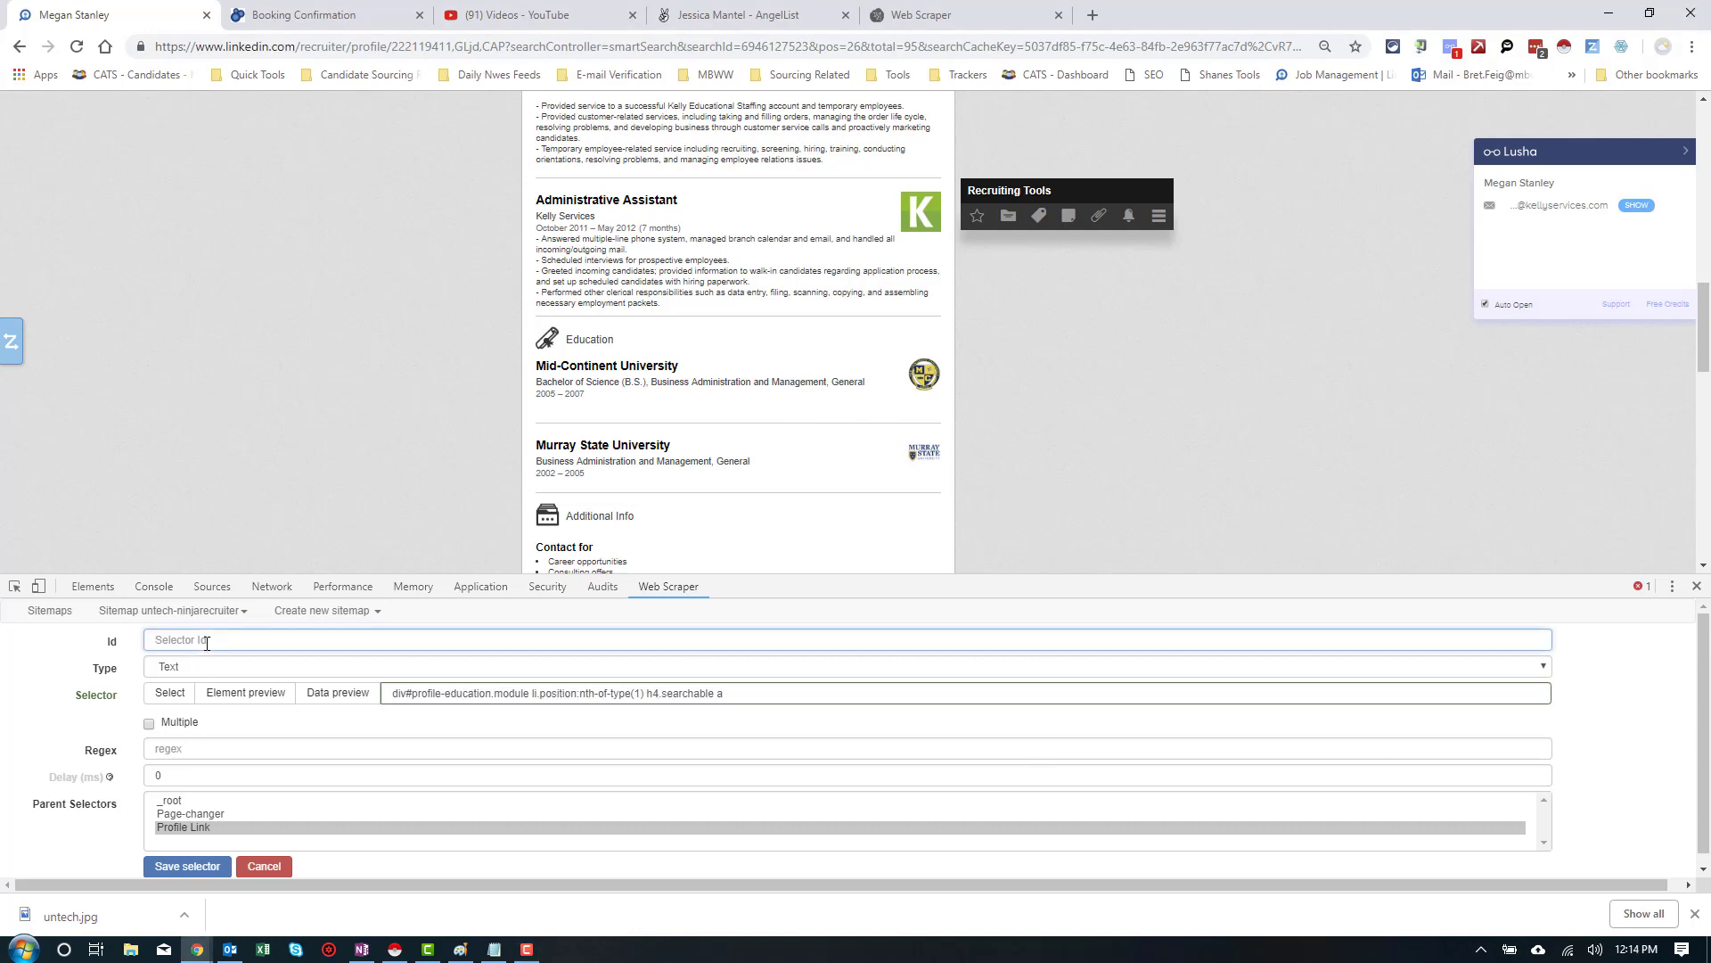
type("Education")
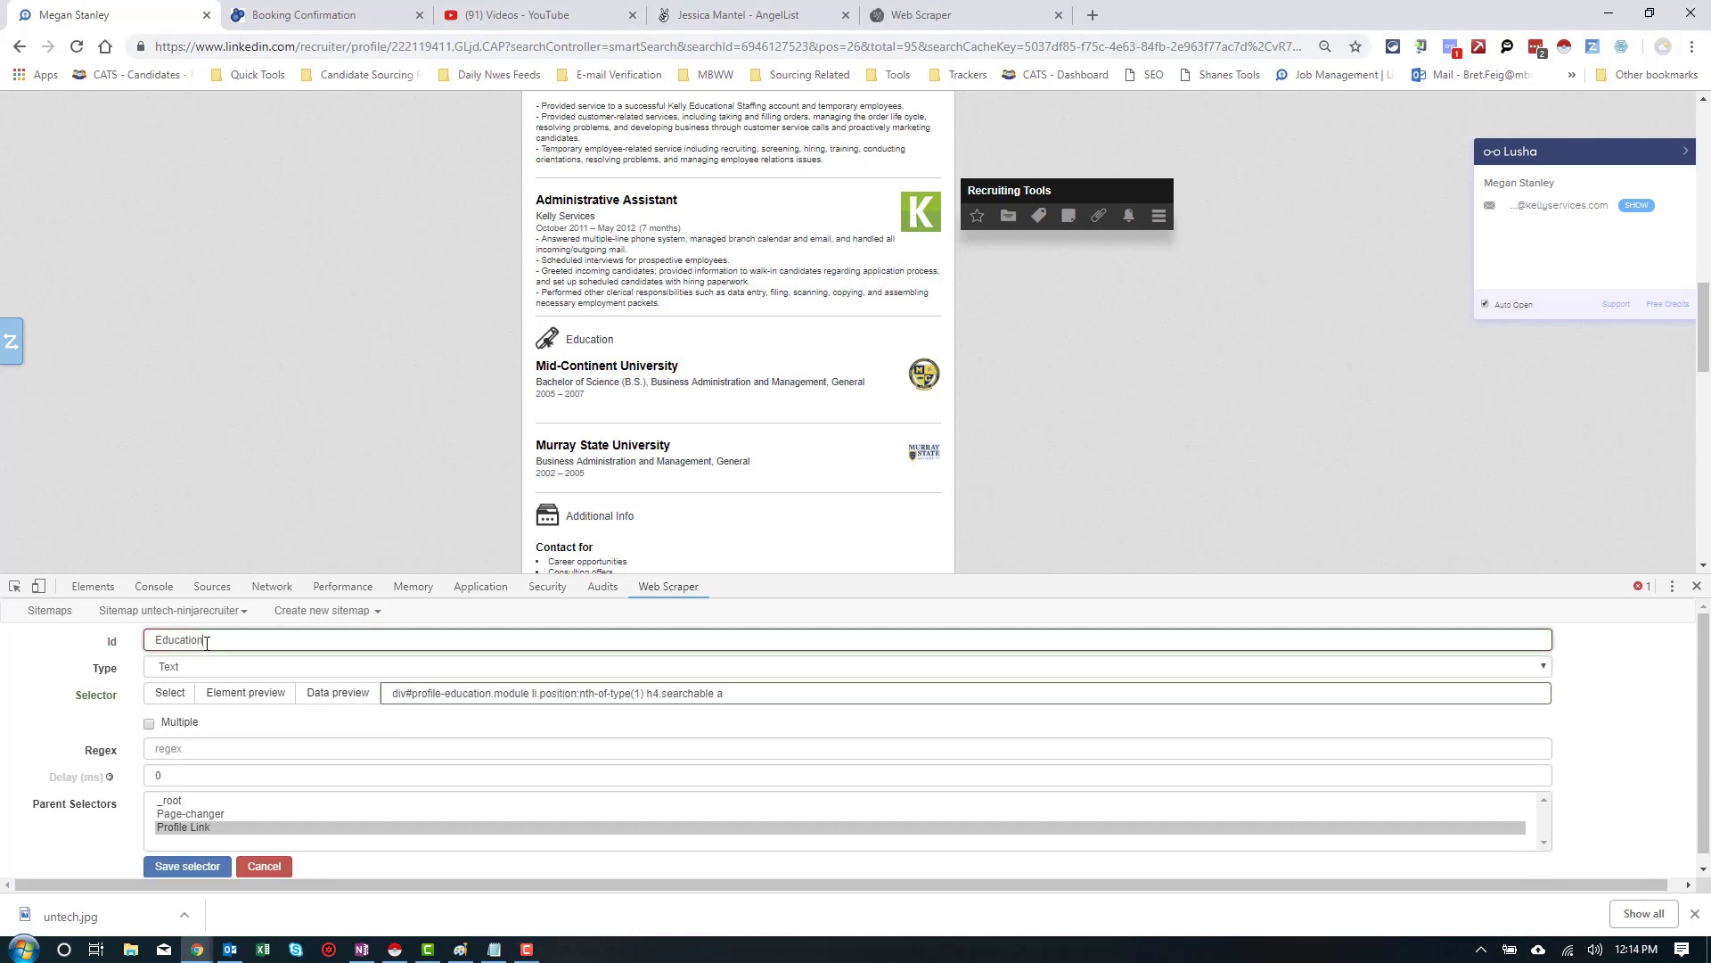
left_click(174, 866)
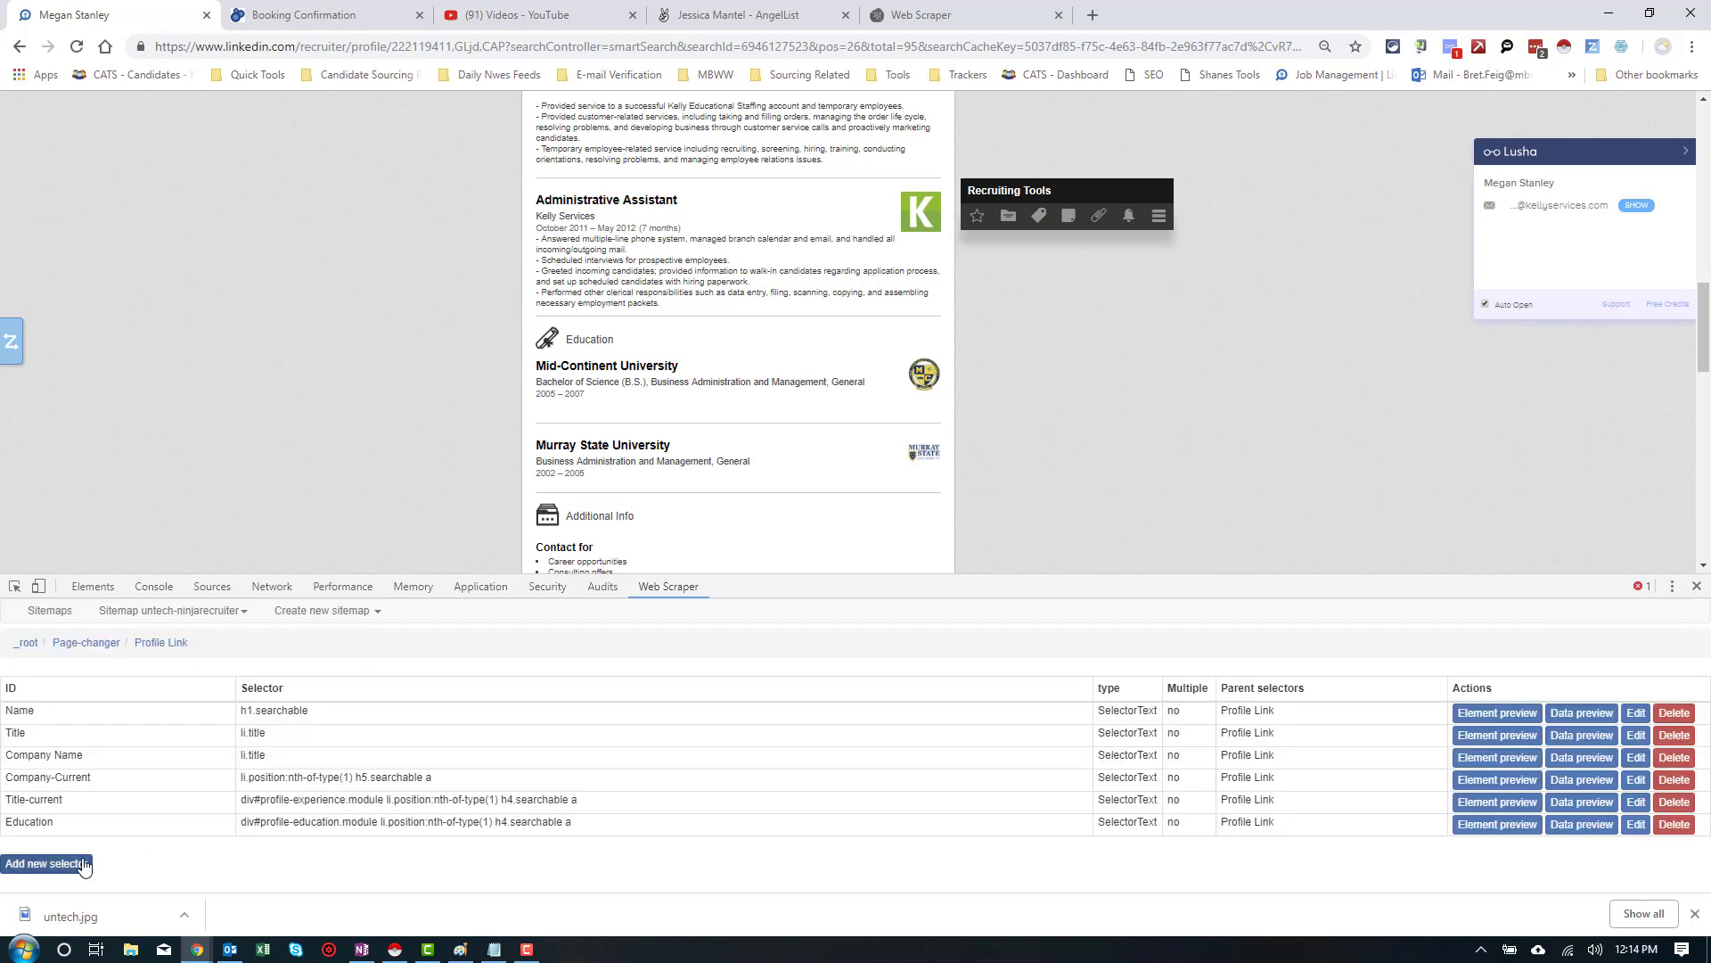
Save a Degree selector on the first school's degree line (h5.searchable)
left_click(85, 862)
left_click(170, 693)
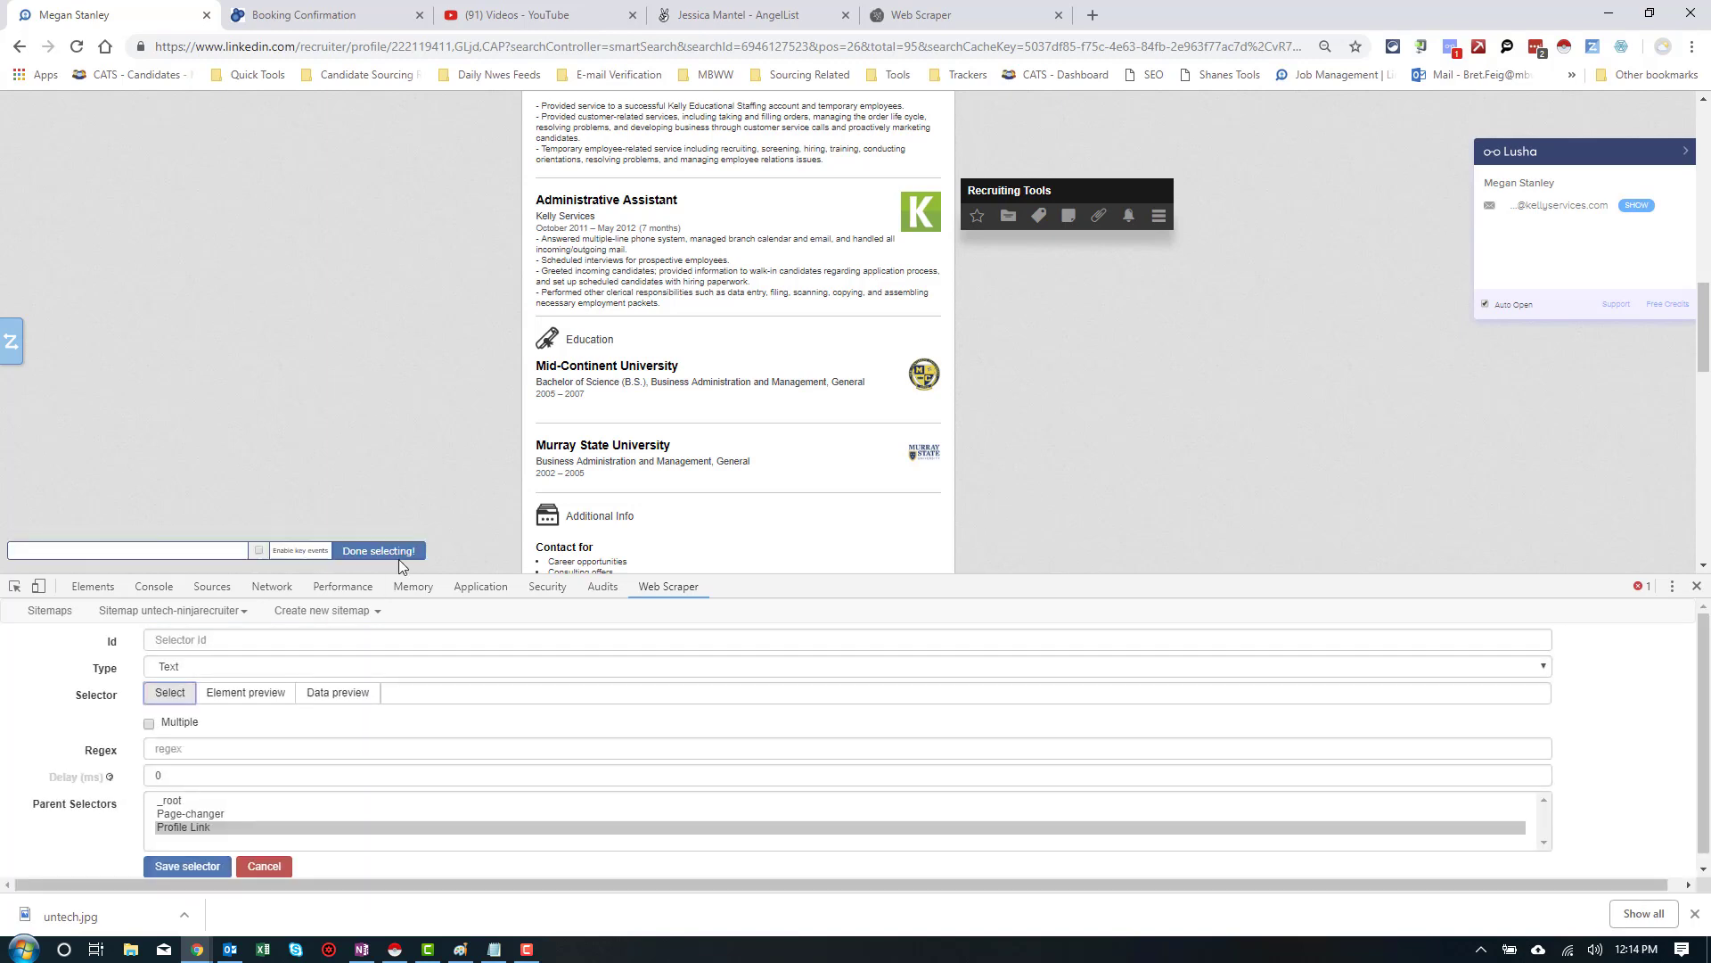
left_click(561, 386)
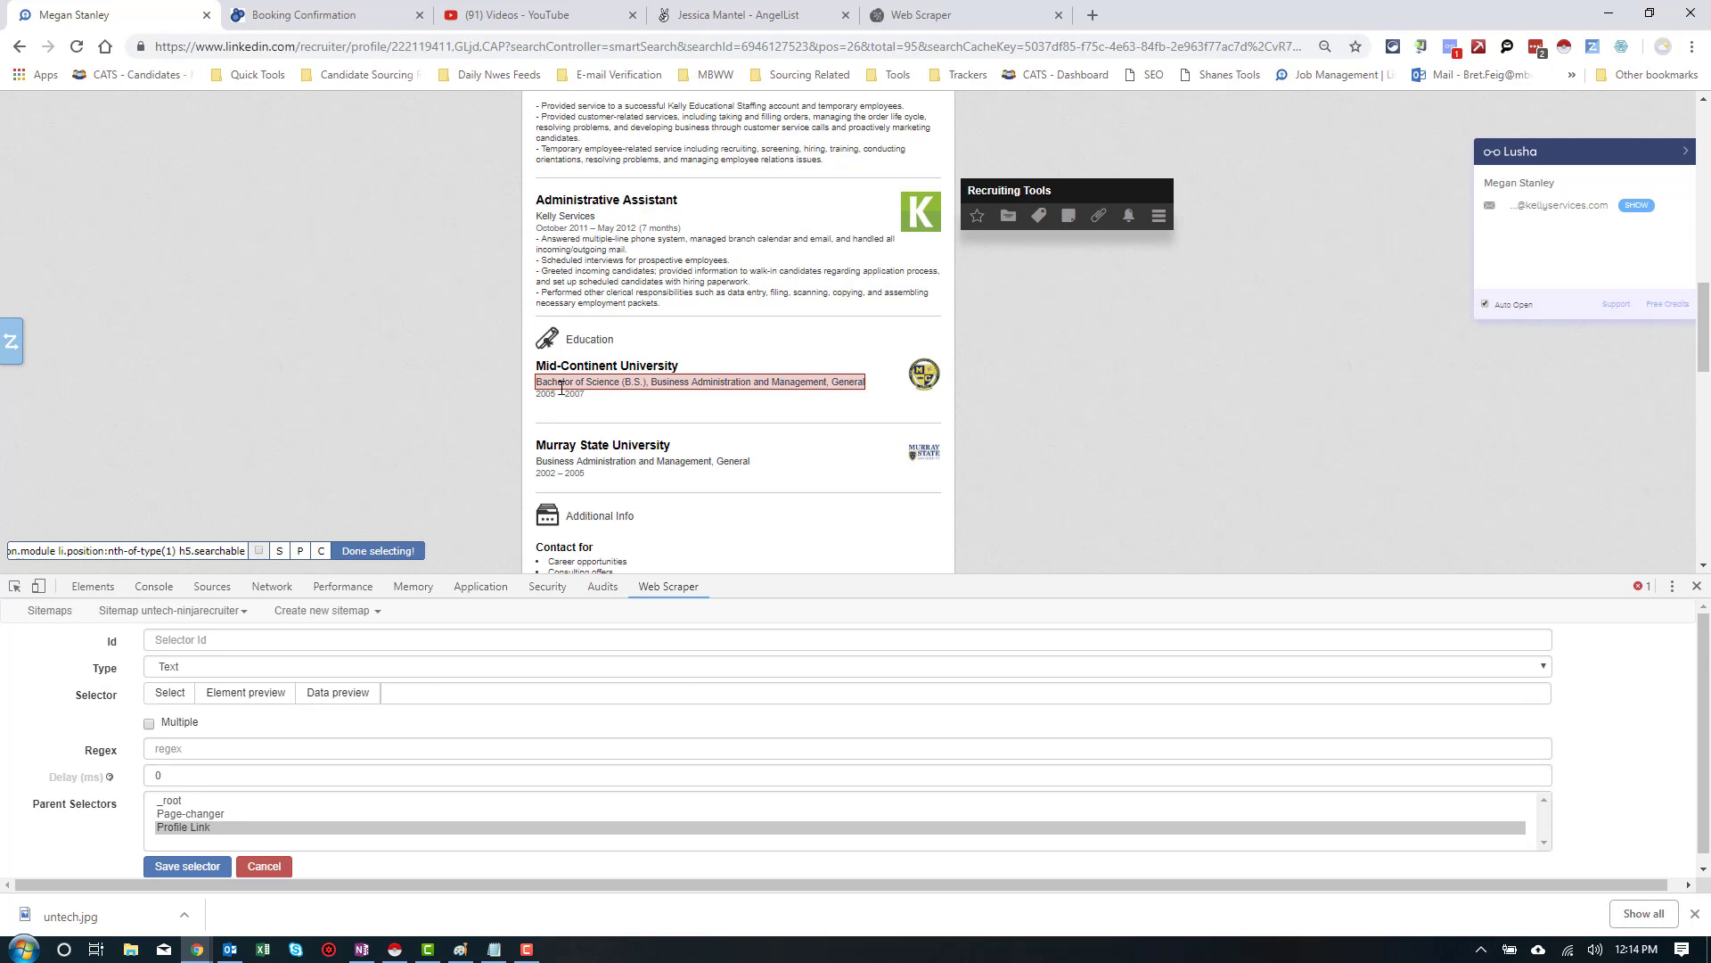
left_click(367, 551)
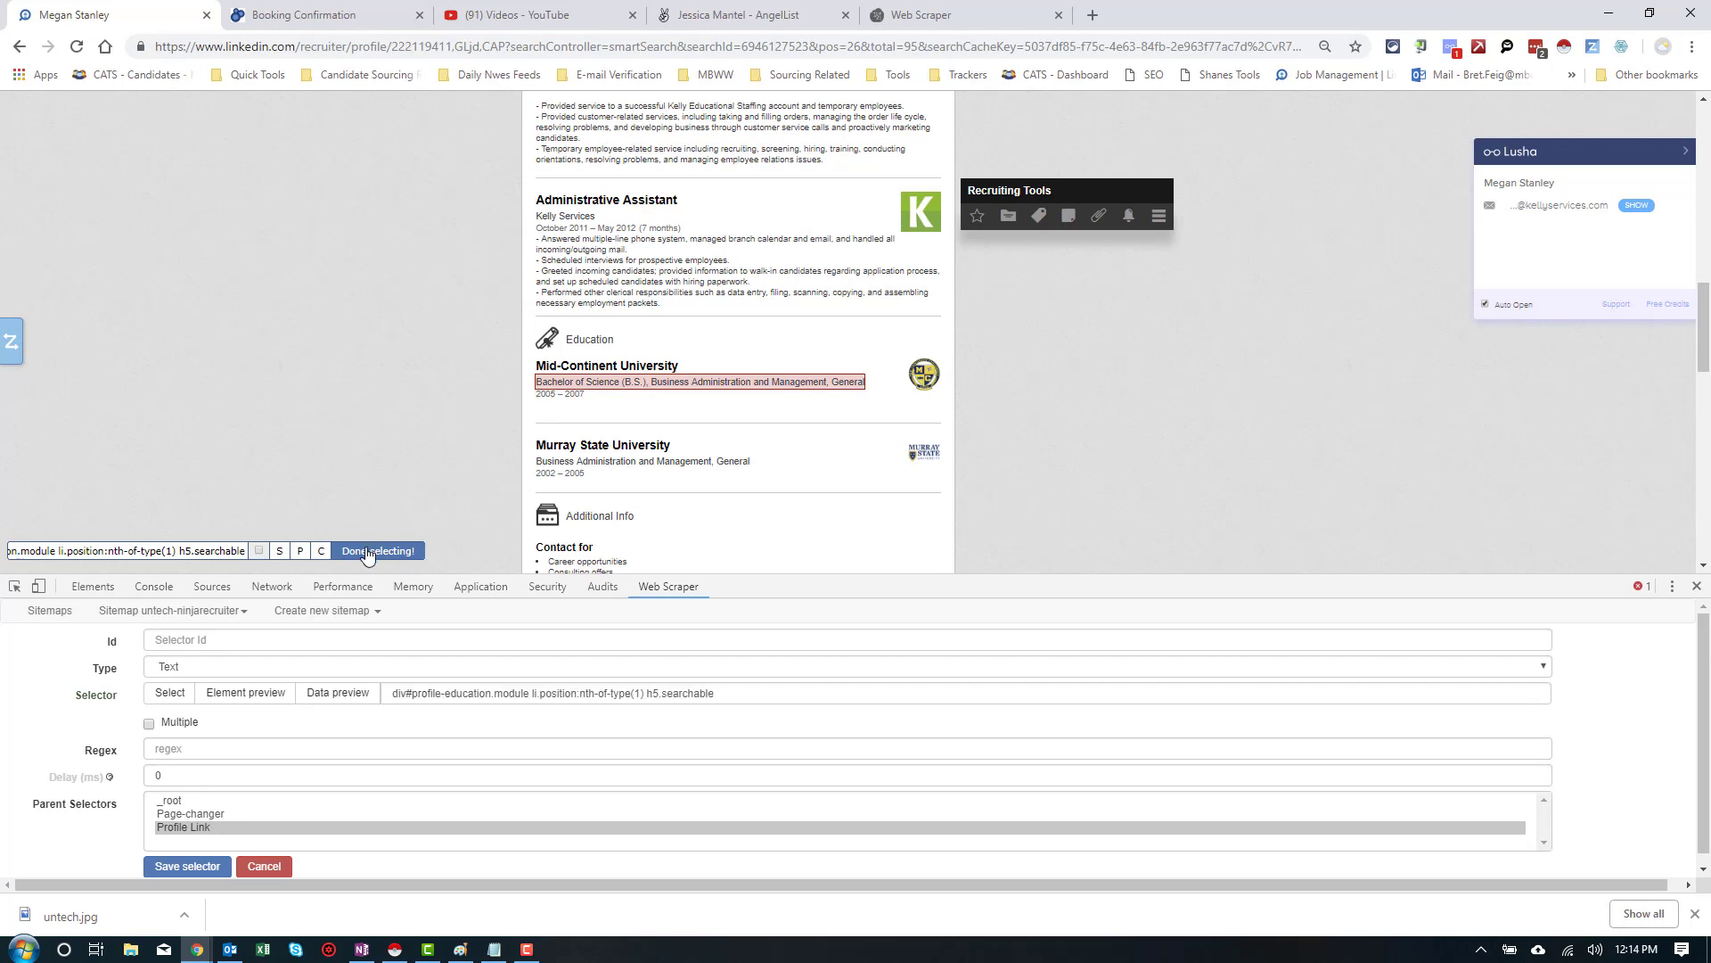
left_click(258, 640)
type("Degree")
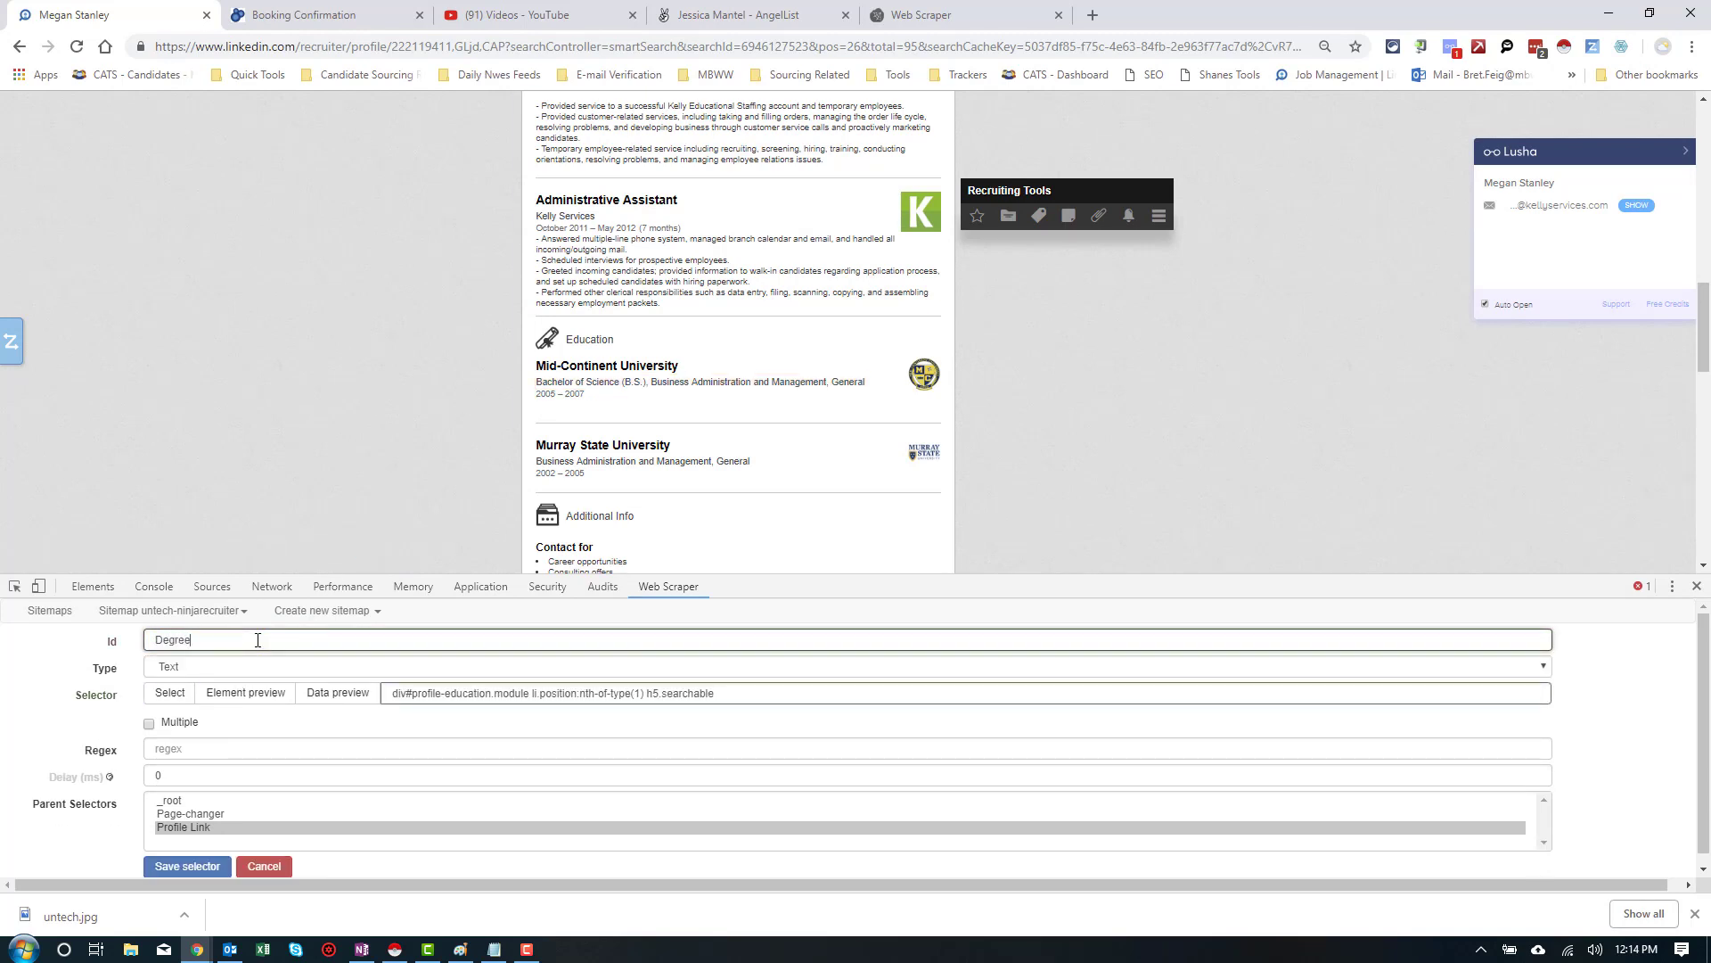
left_click(170, 865)
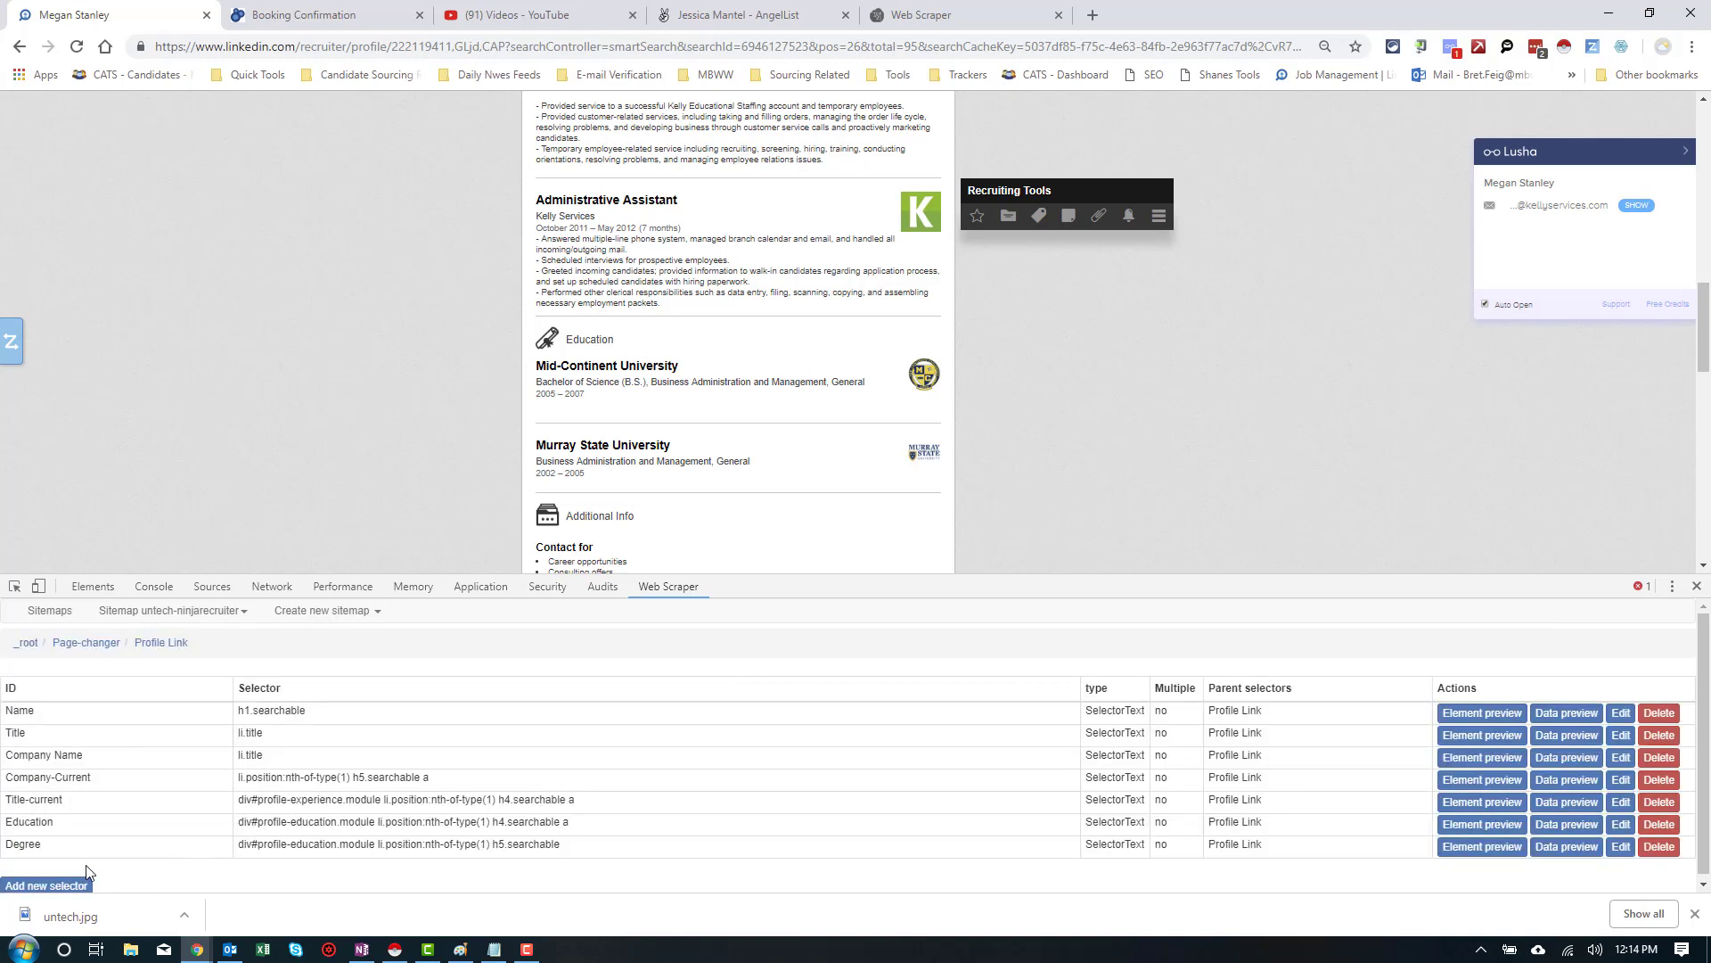
Save an Attended Dates selector on the first school's 2005 – 2007 date range, checking its preview
left_click(71, 883)
left_click(170, 693)
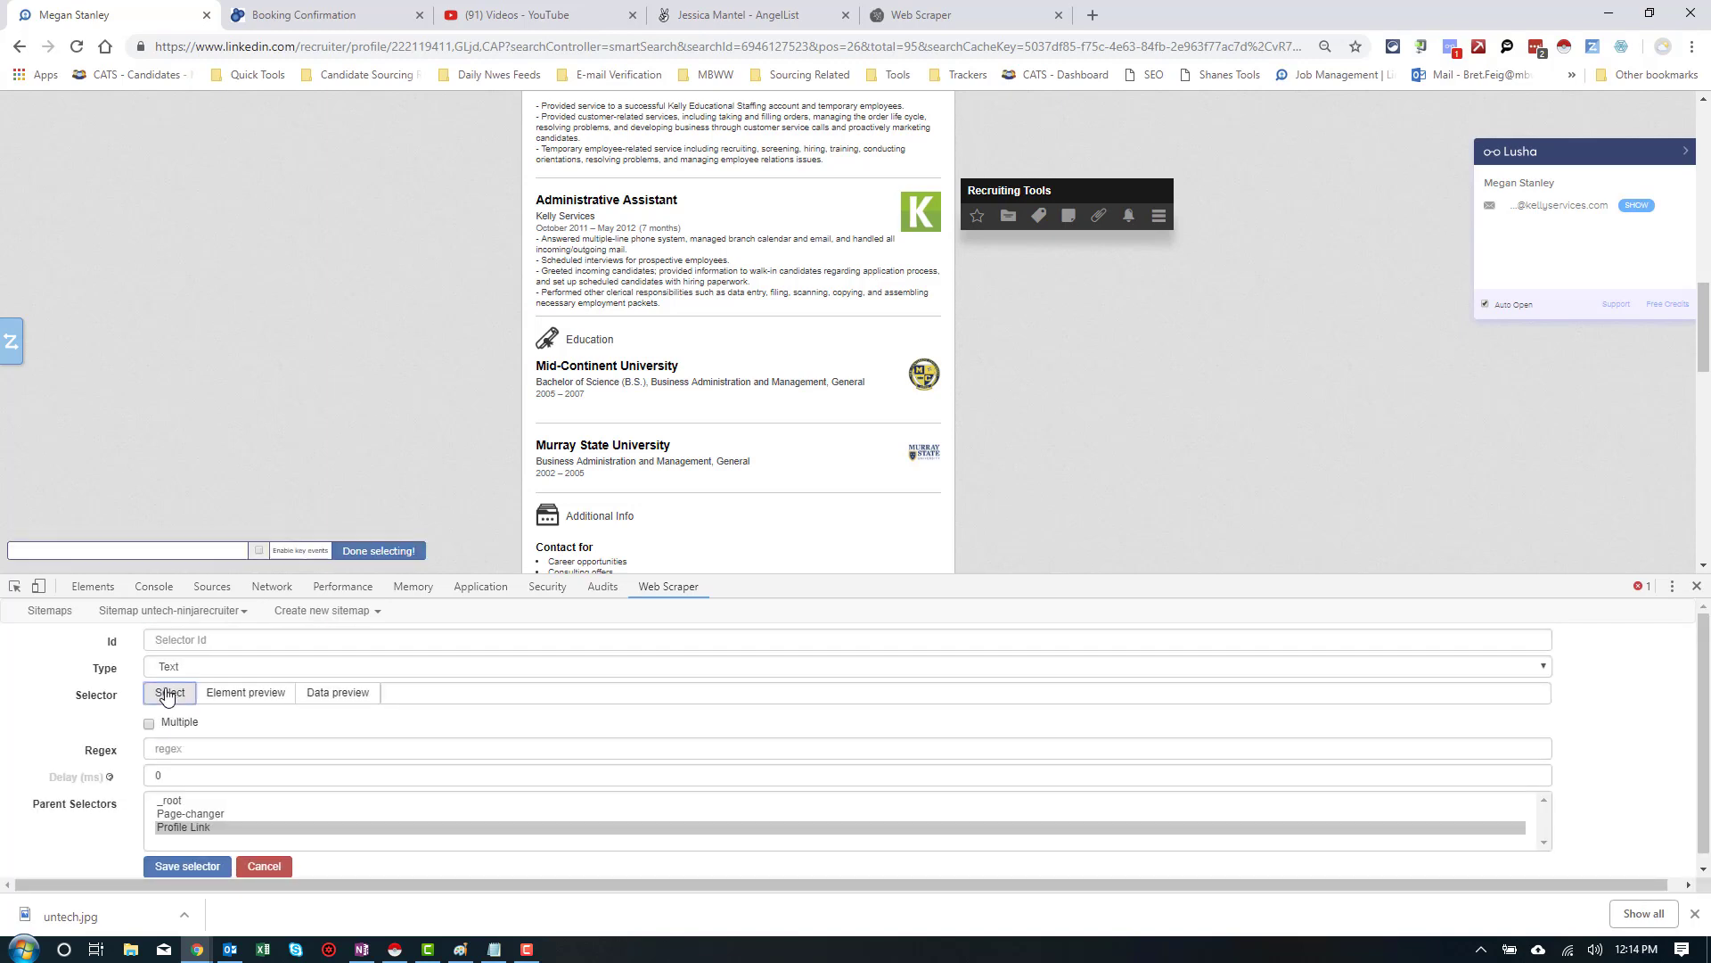
left_click(581, 393)
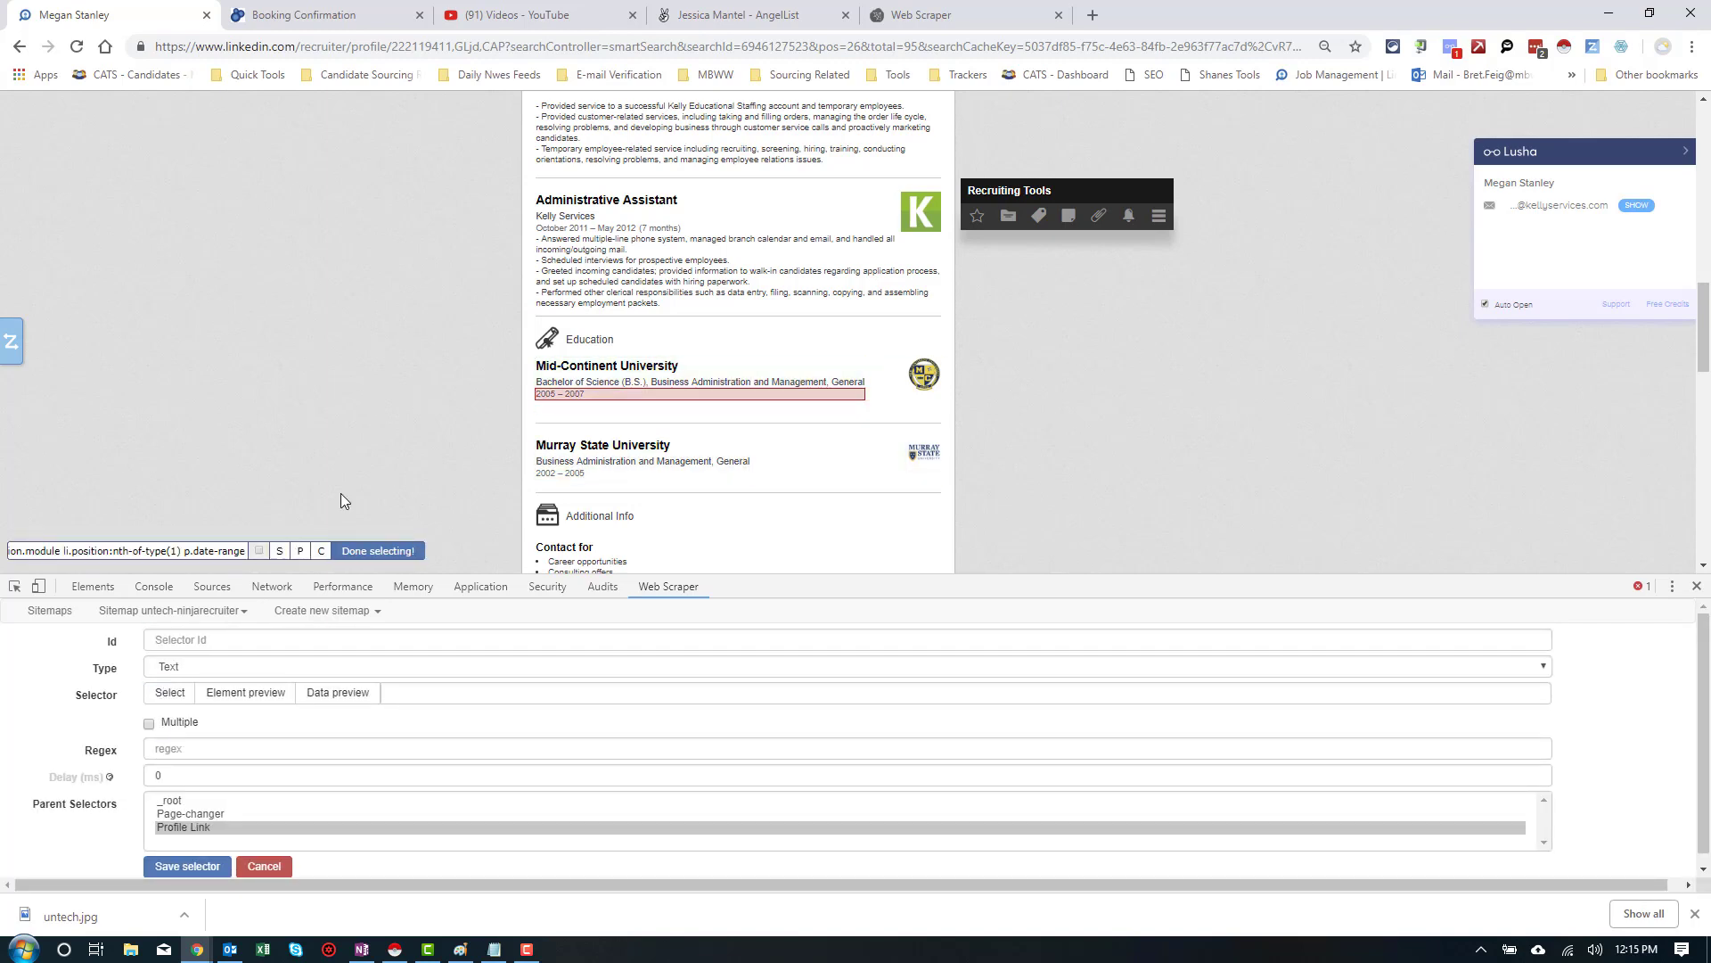
left_click(367, 551)
left_click(316, 700)
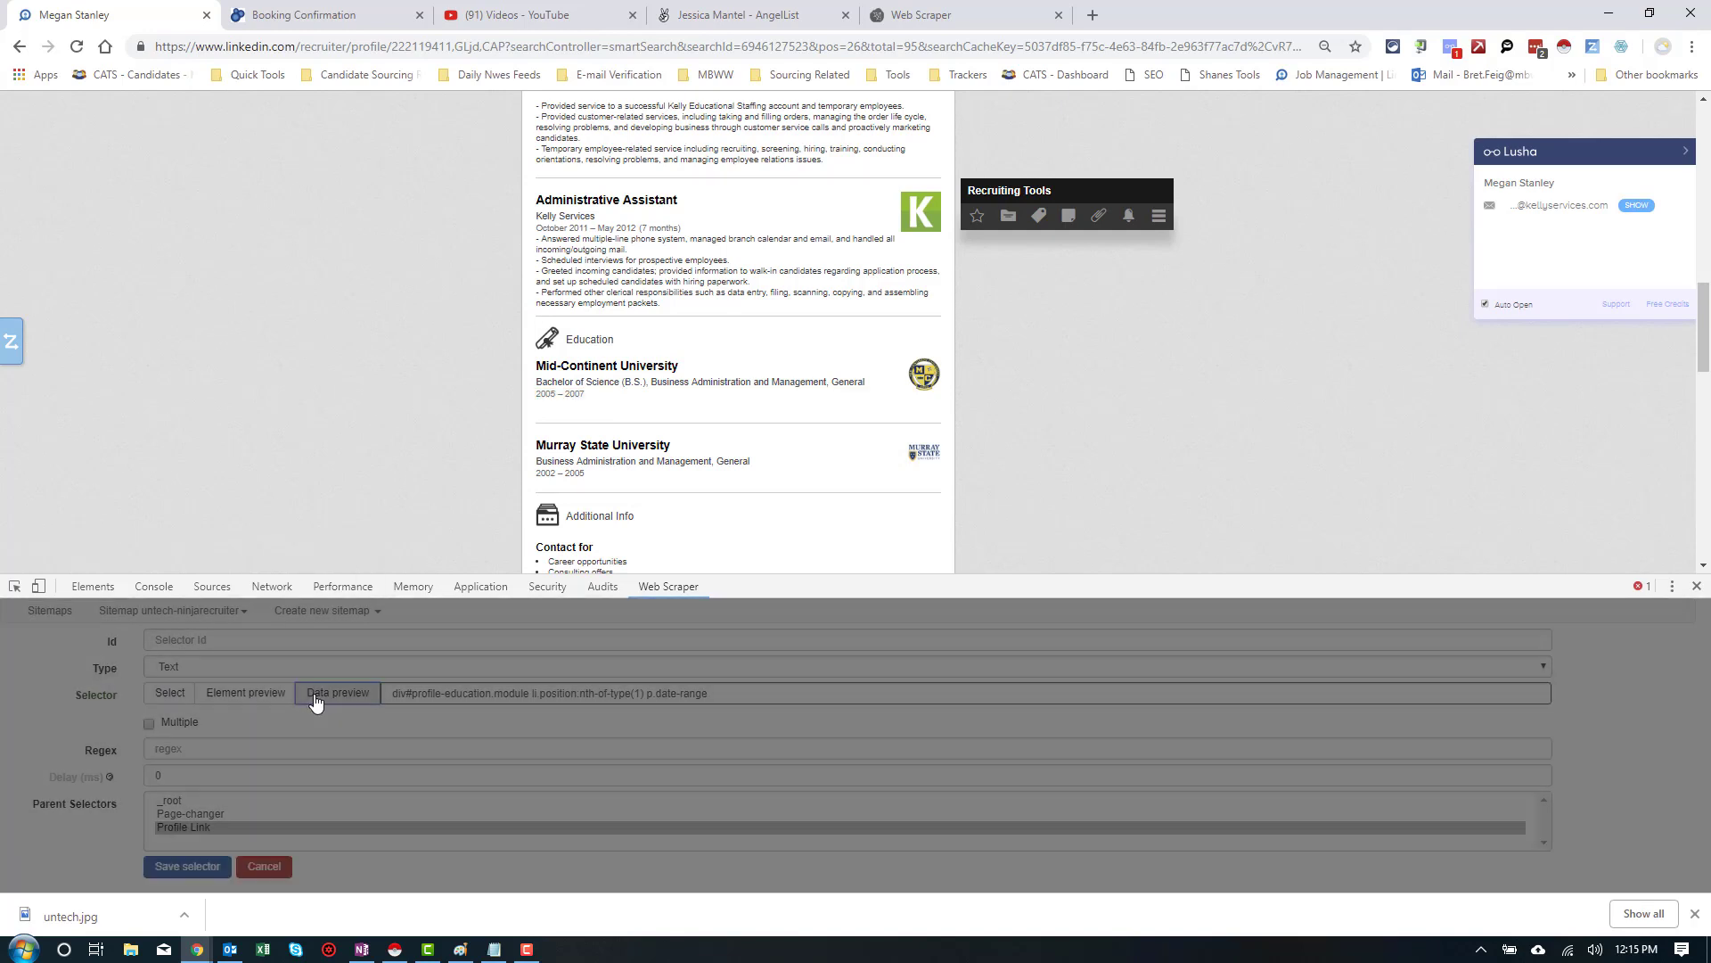
left_click(1680, 644)
left_click(485, 638)
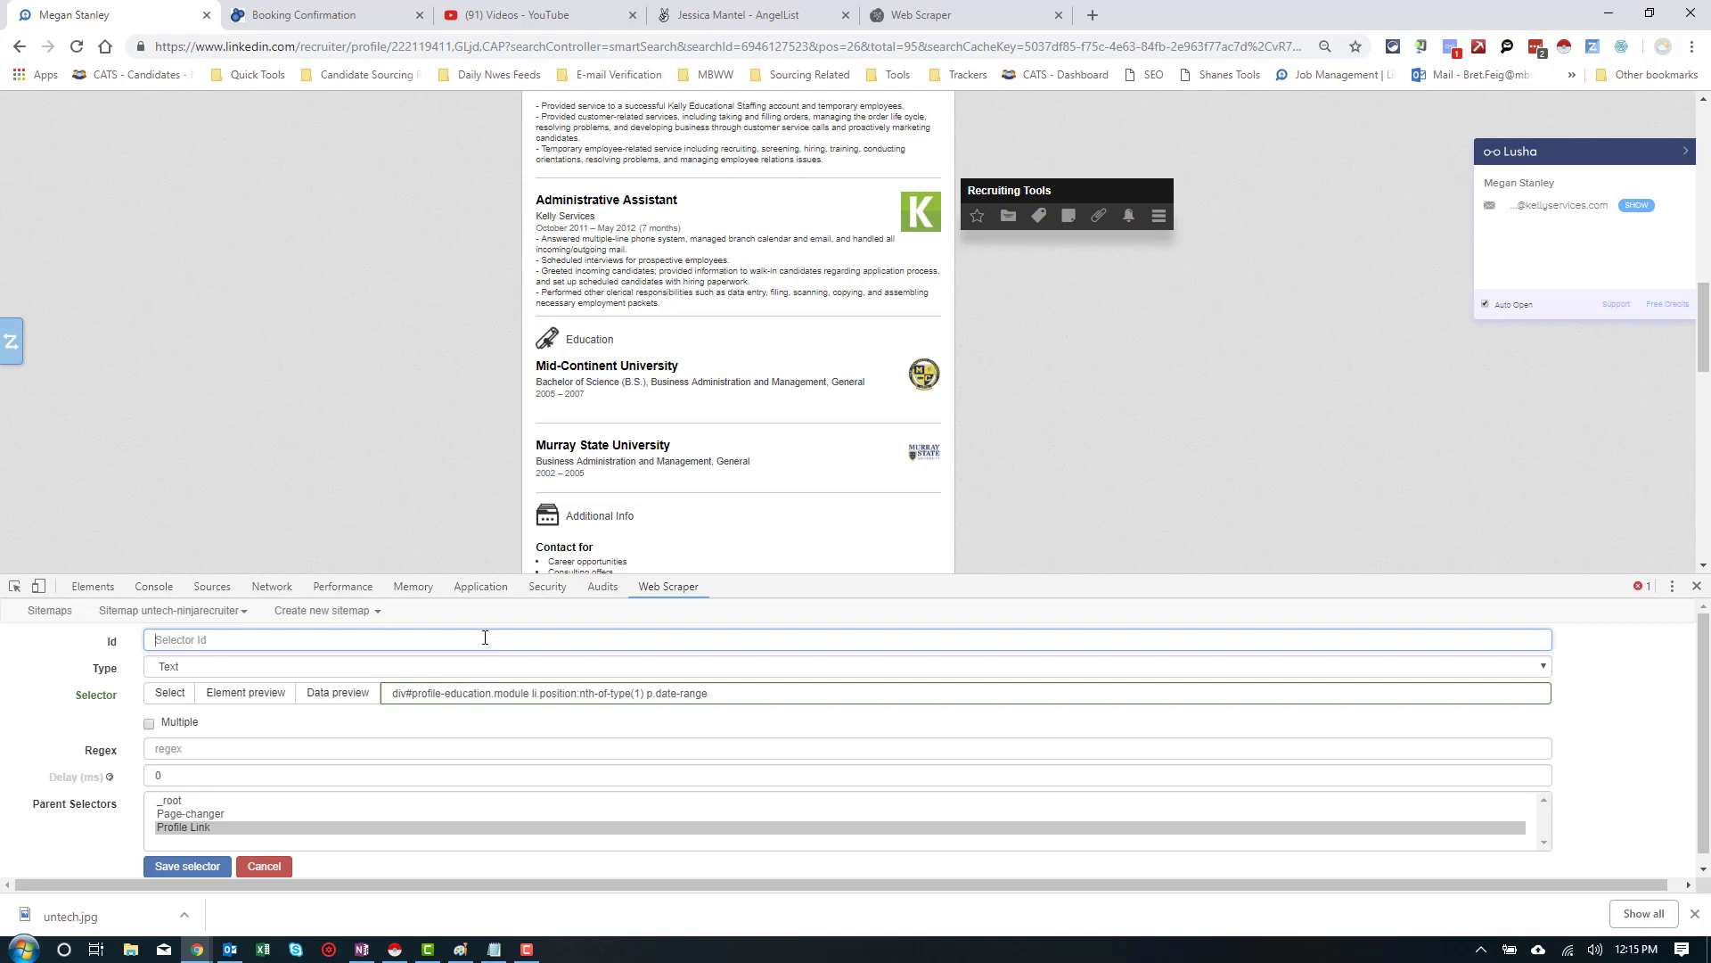
type("Attended Dates")
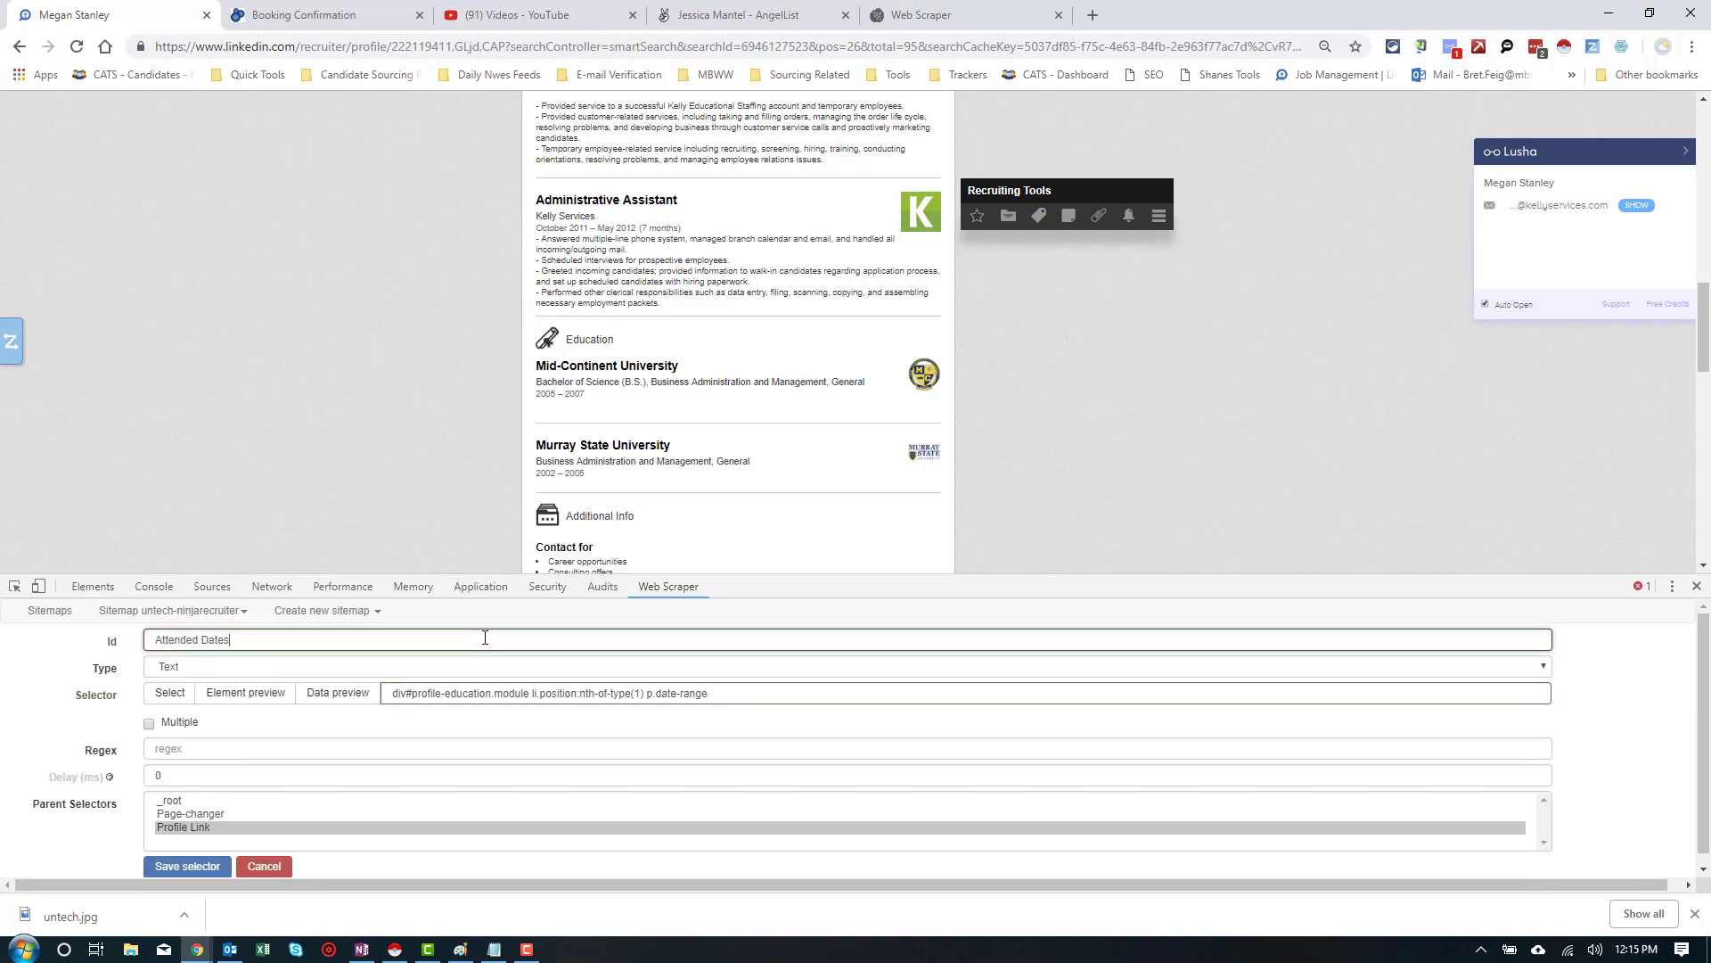
left_click(187, 865)
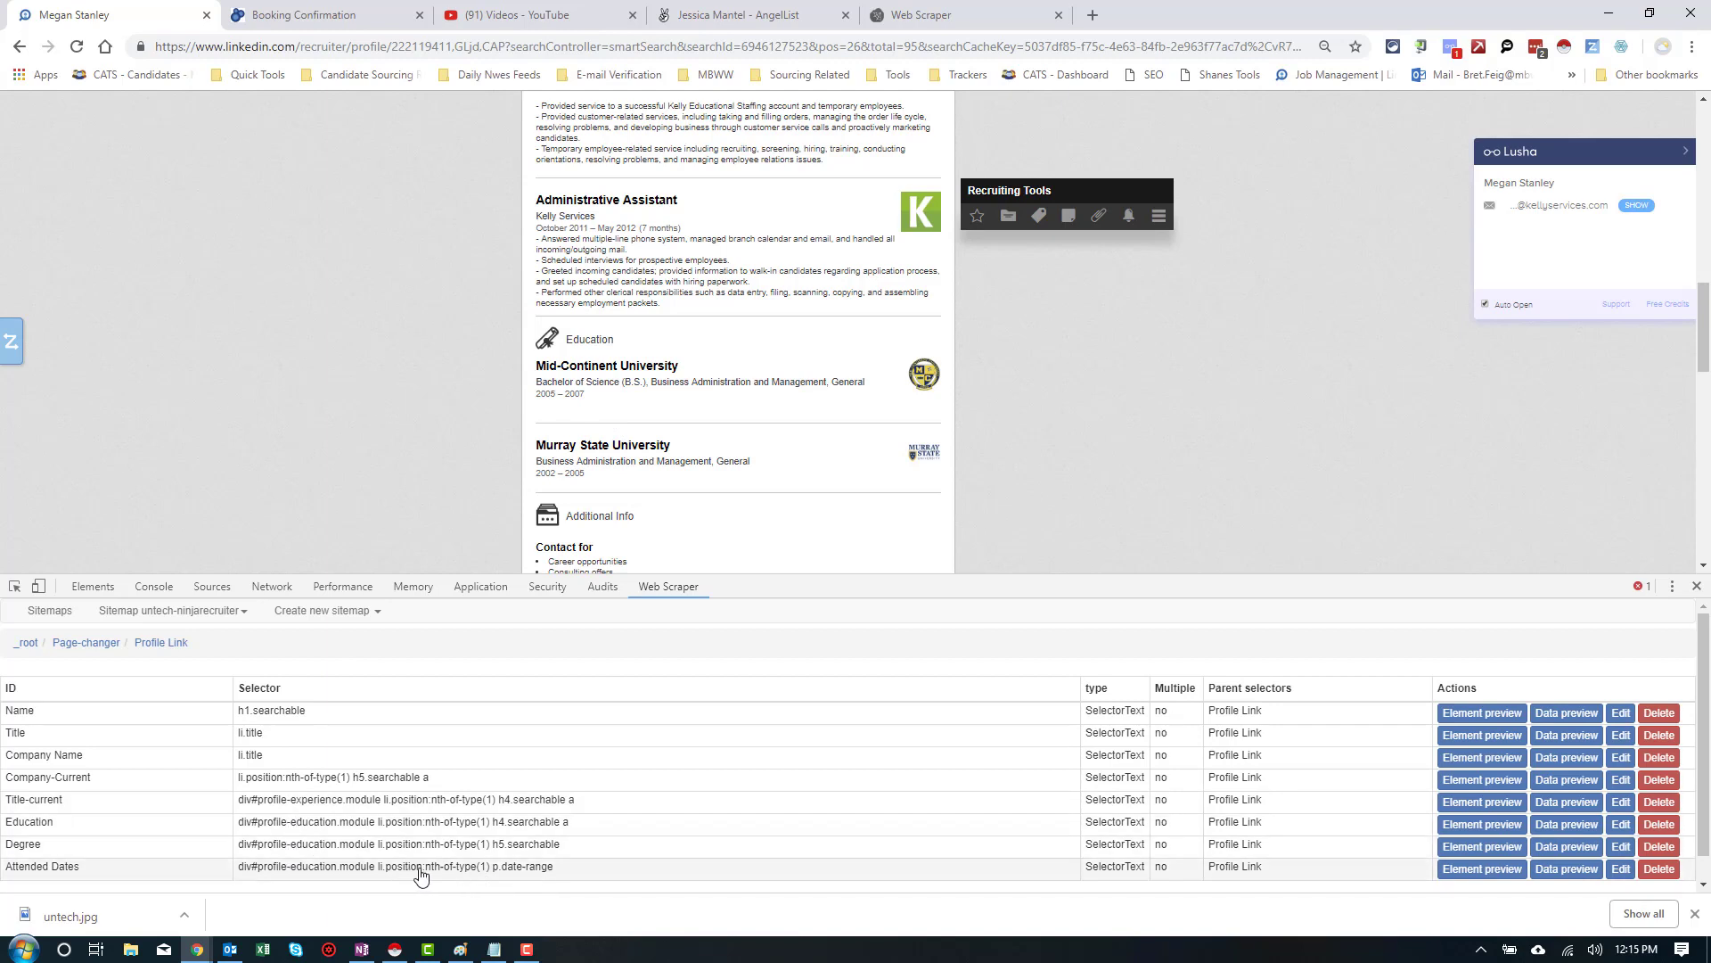
left_click_drag(417, 870, 485, 872)
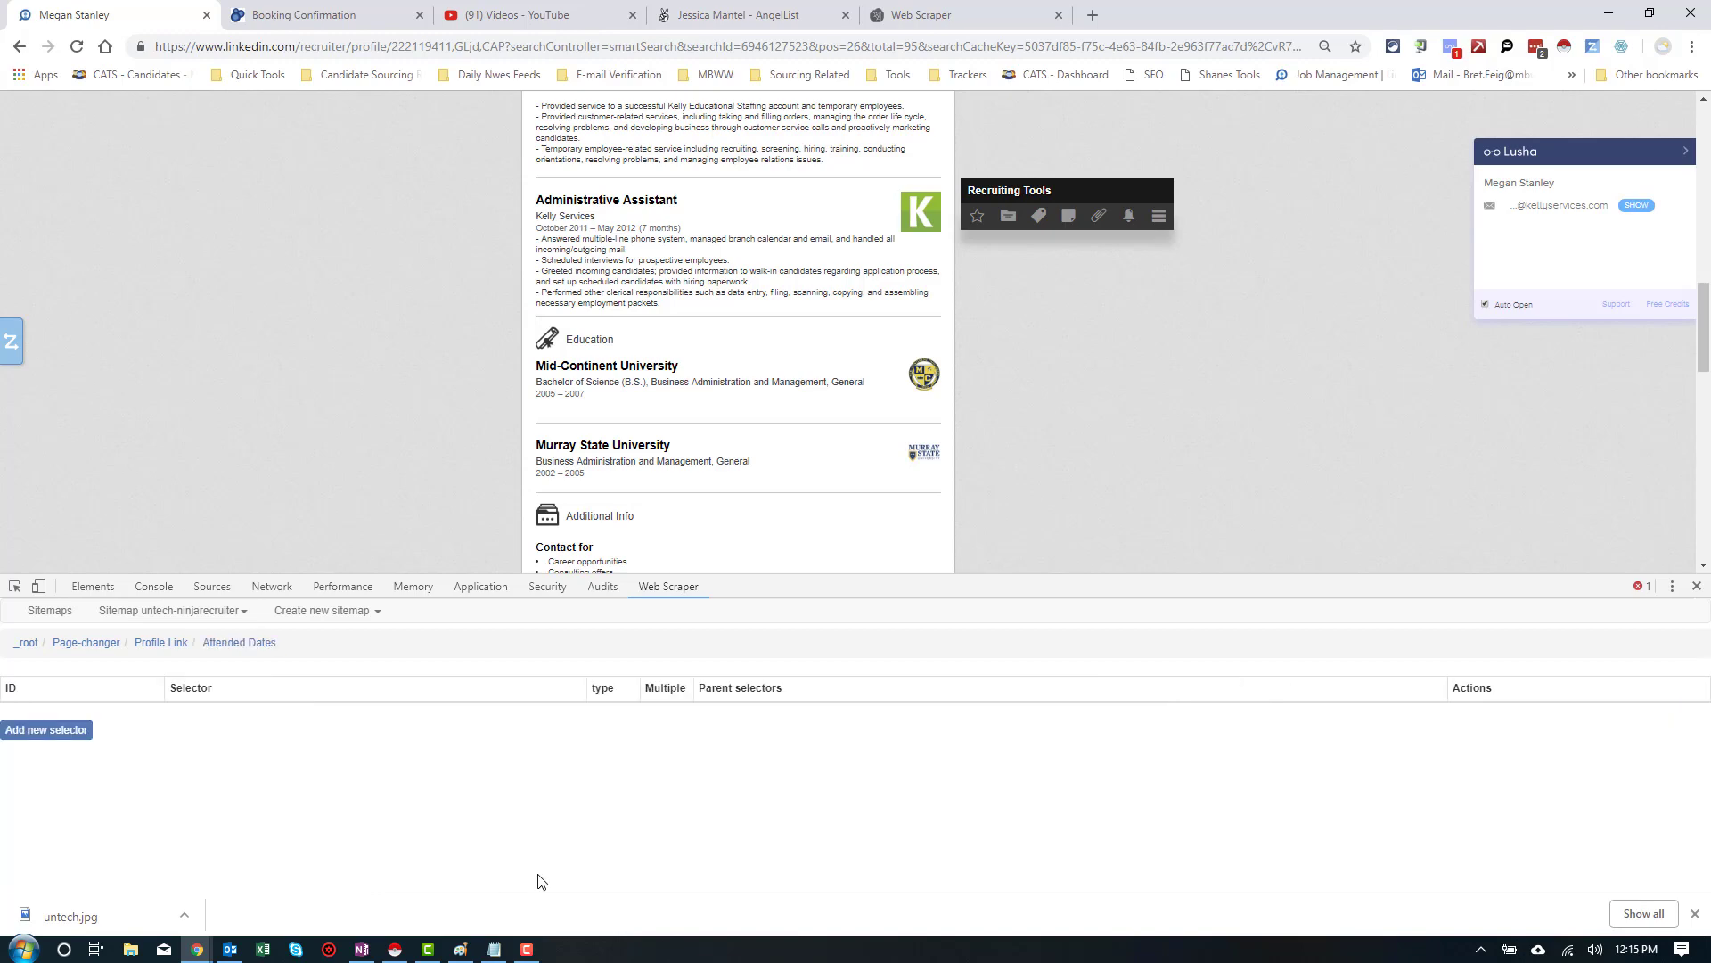
left_click(172, 643)
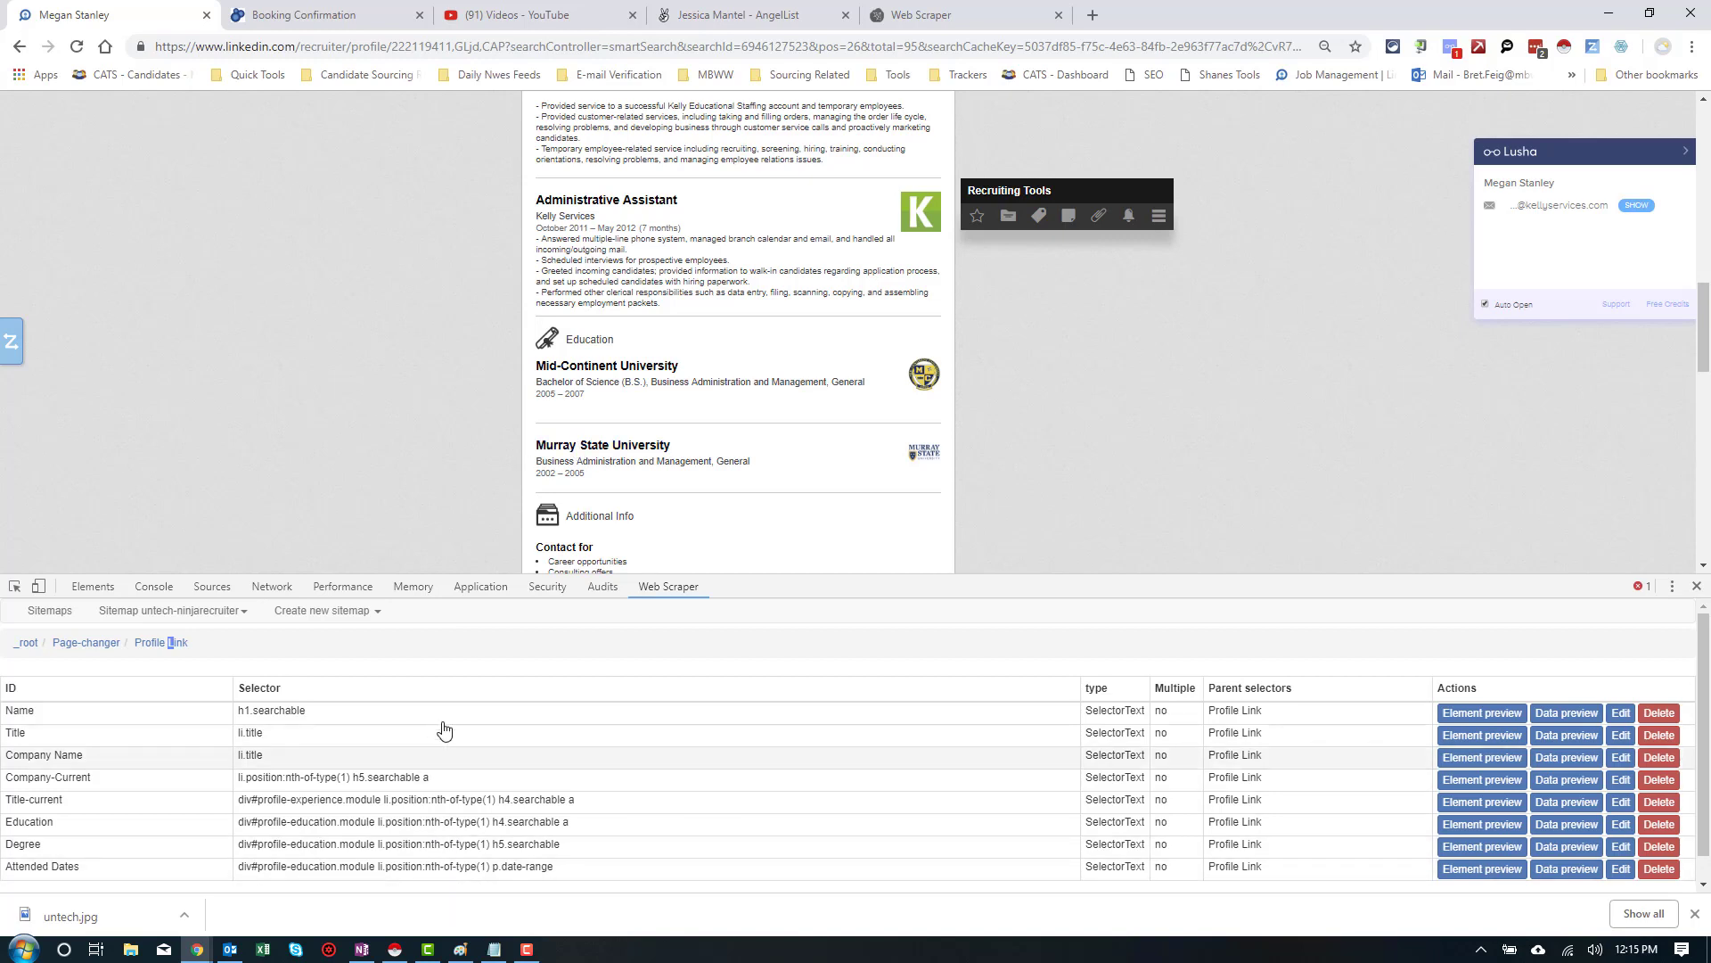
left_click_drag(525, 352, 882, 496)
left_click(995, 488)
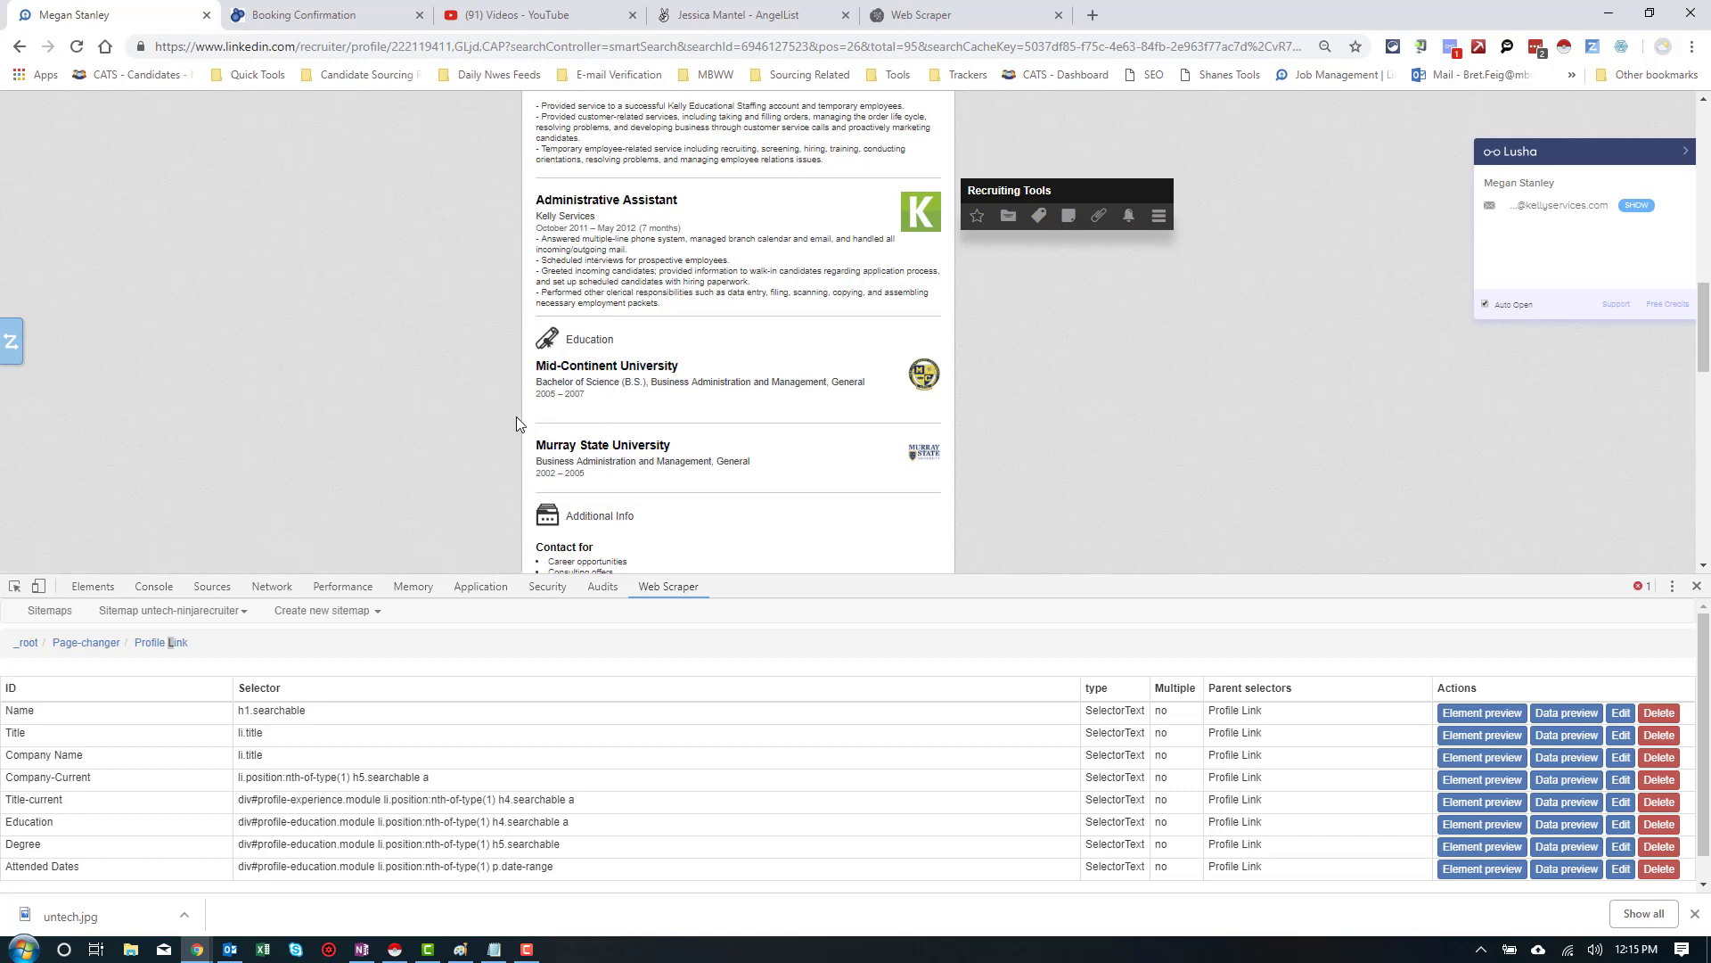
scroll(691, 481, "down", 5)
scroll(687, 449, "down", 2)
scroll(680, 401, "up", 4)
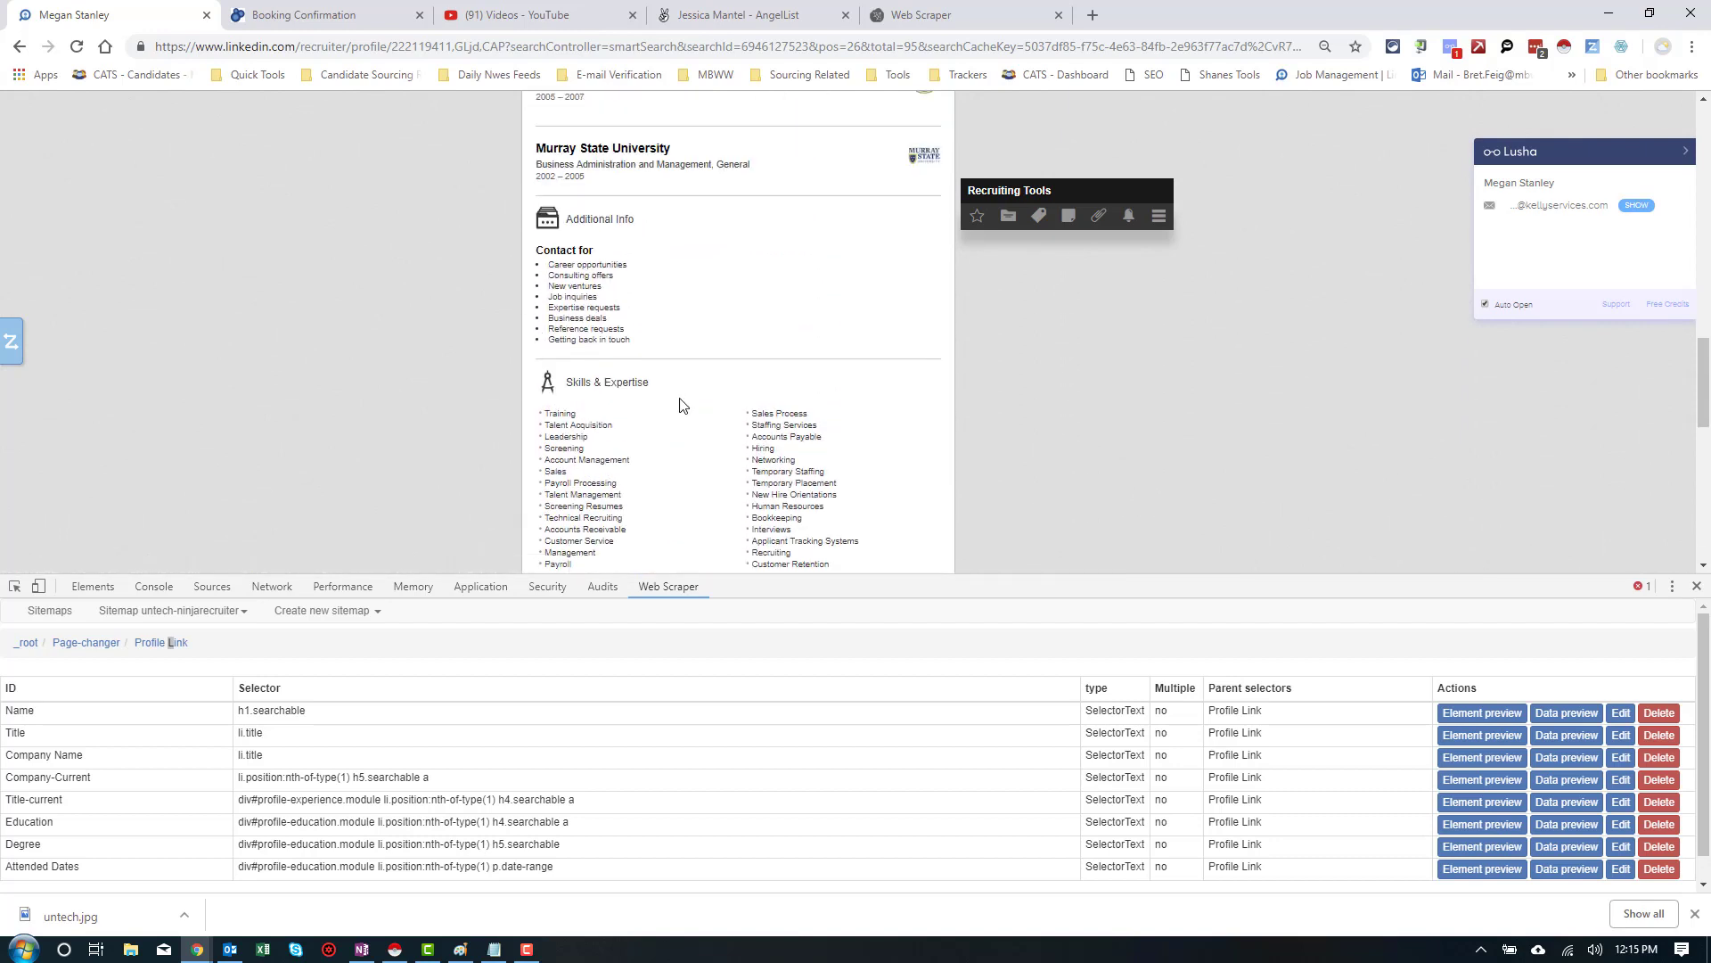
scroll(680, 405, "down", 7)
scroll(680, 406, "up", 7)
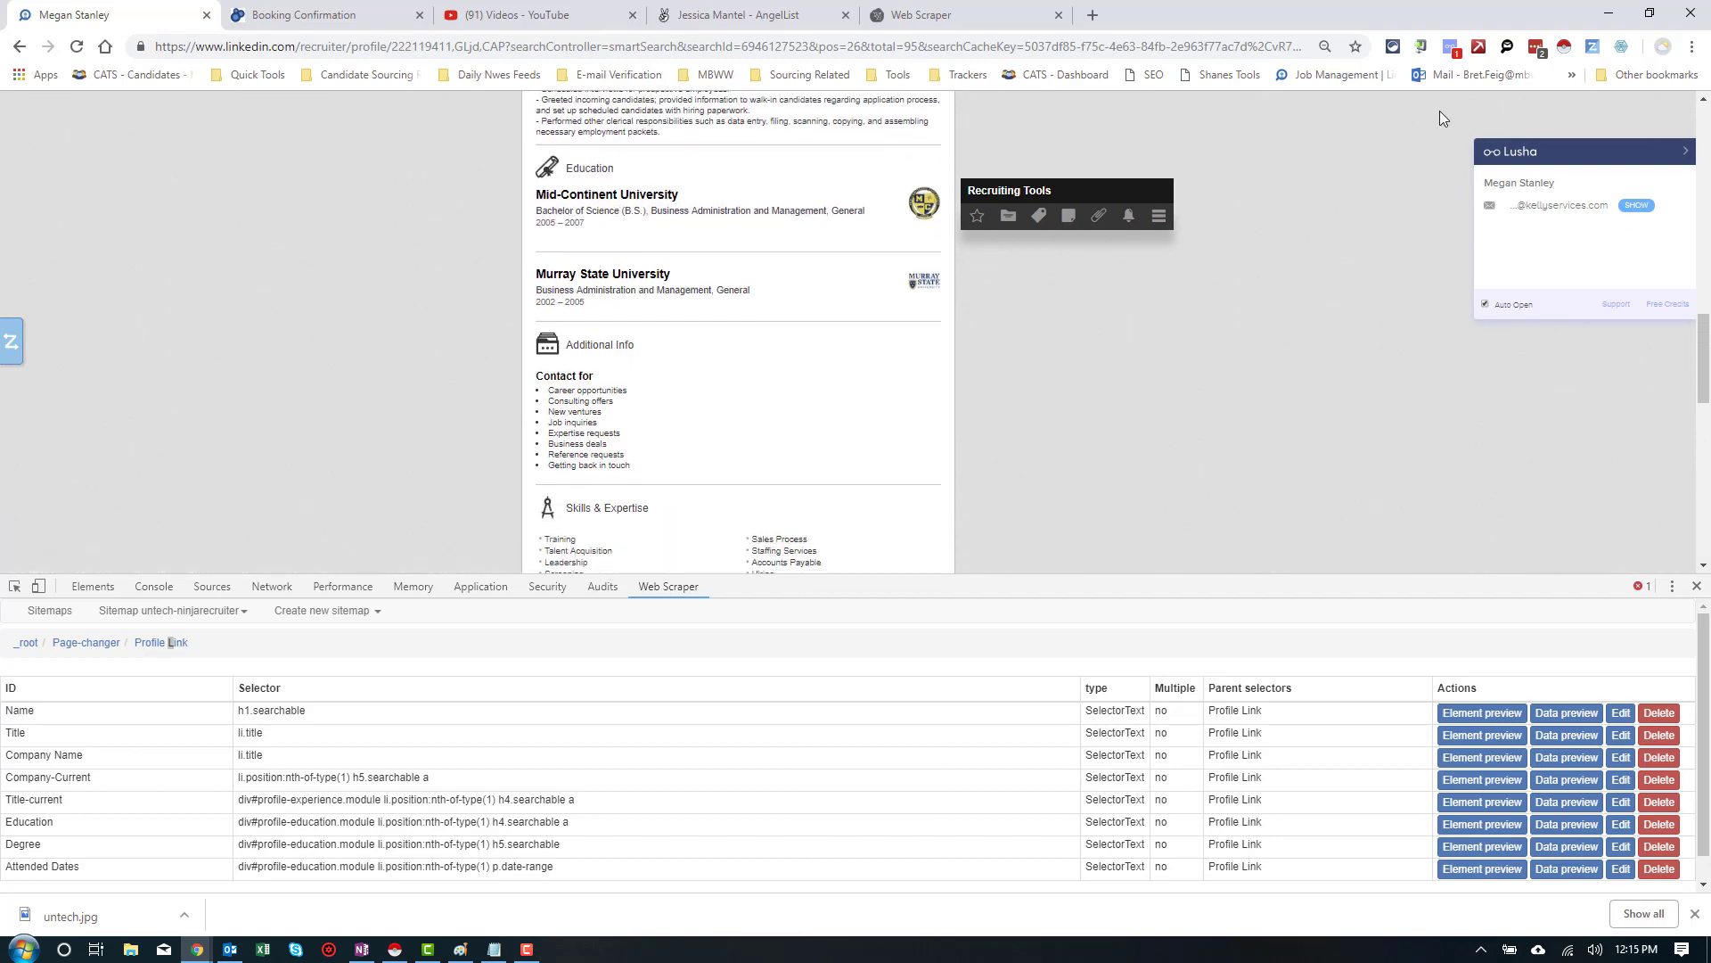
left_click_drag(1702, 361, 1688, 120)
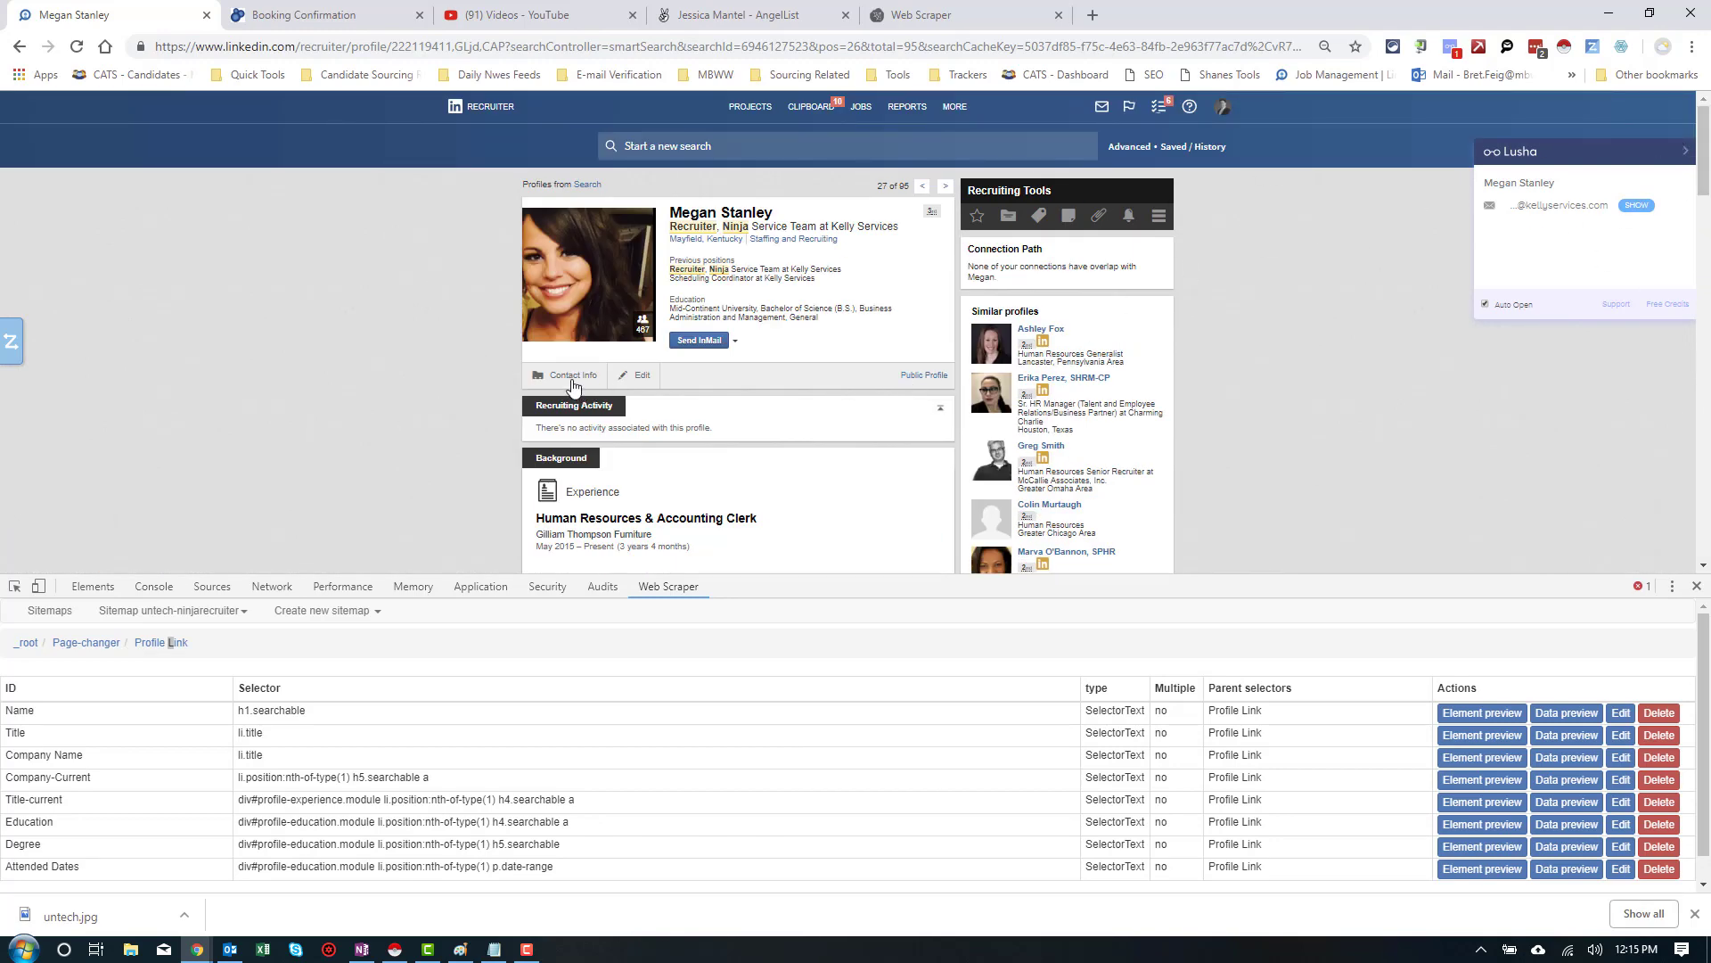
left_click(571, 378)
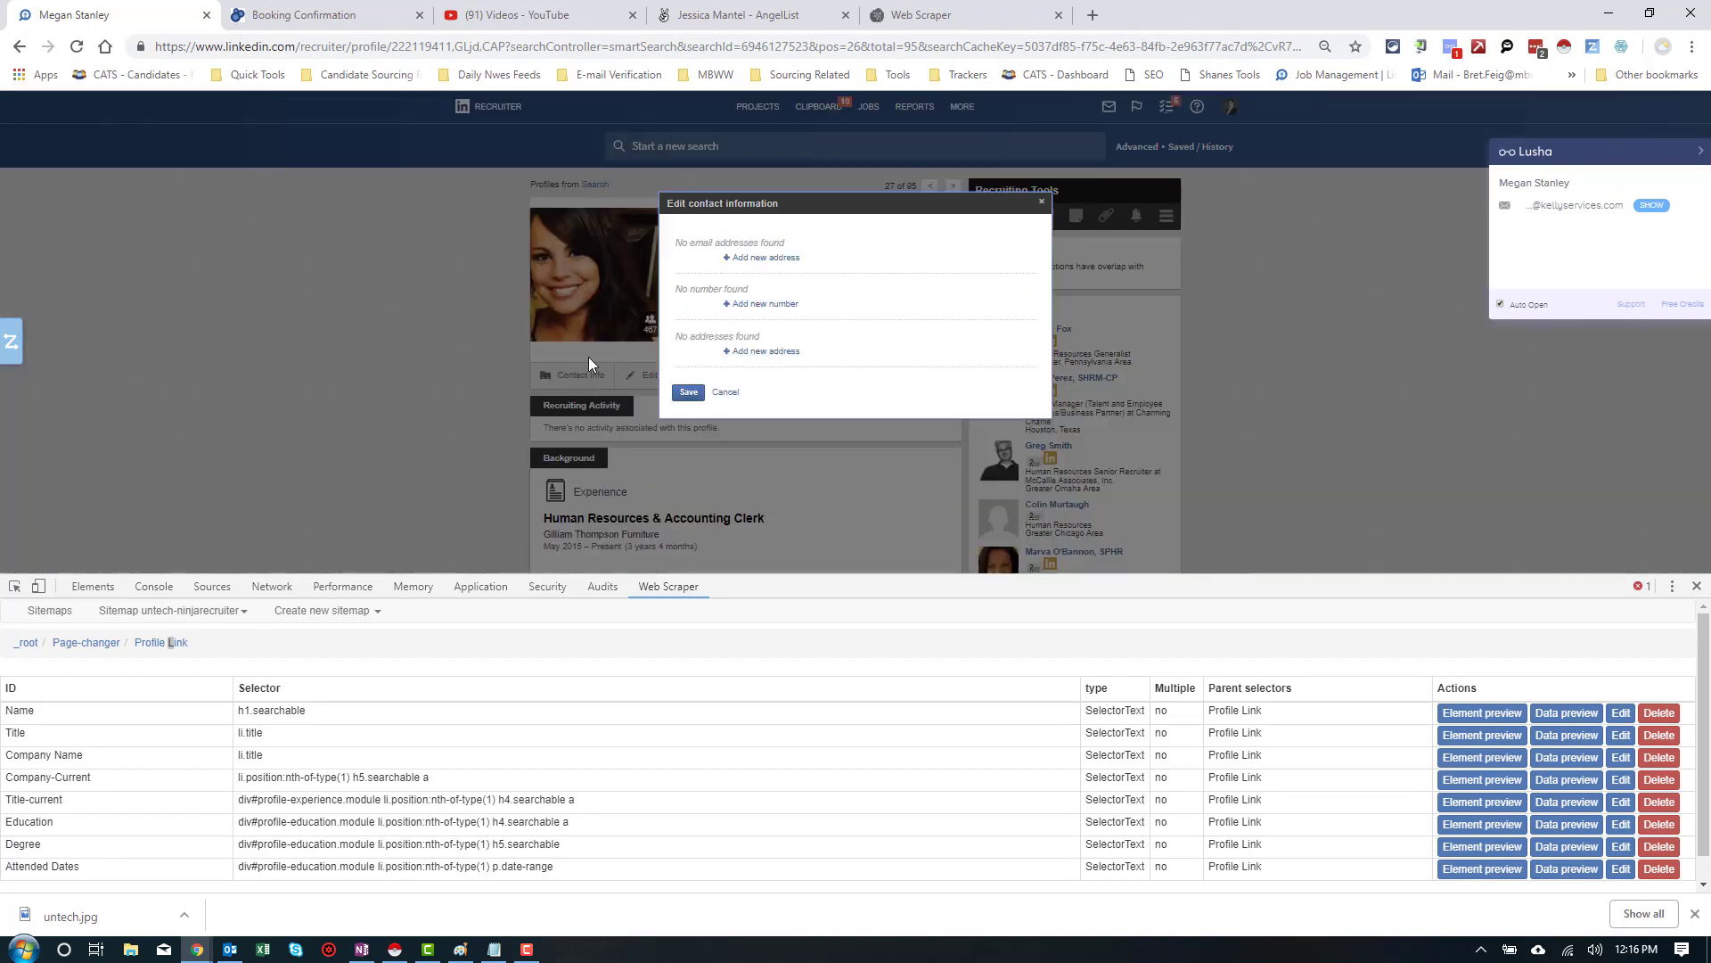
left_click(727, 393)
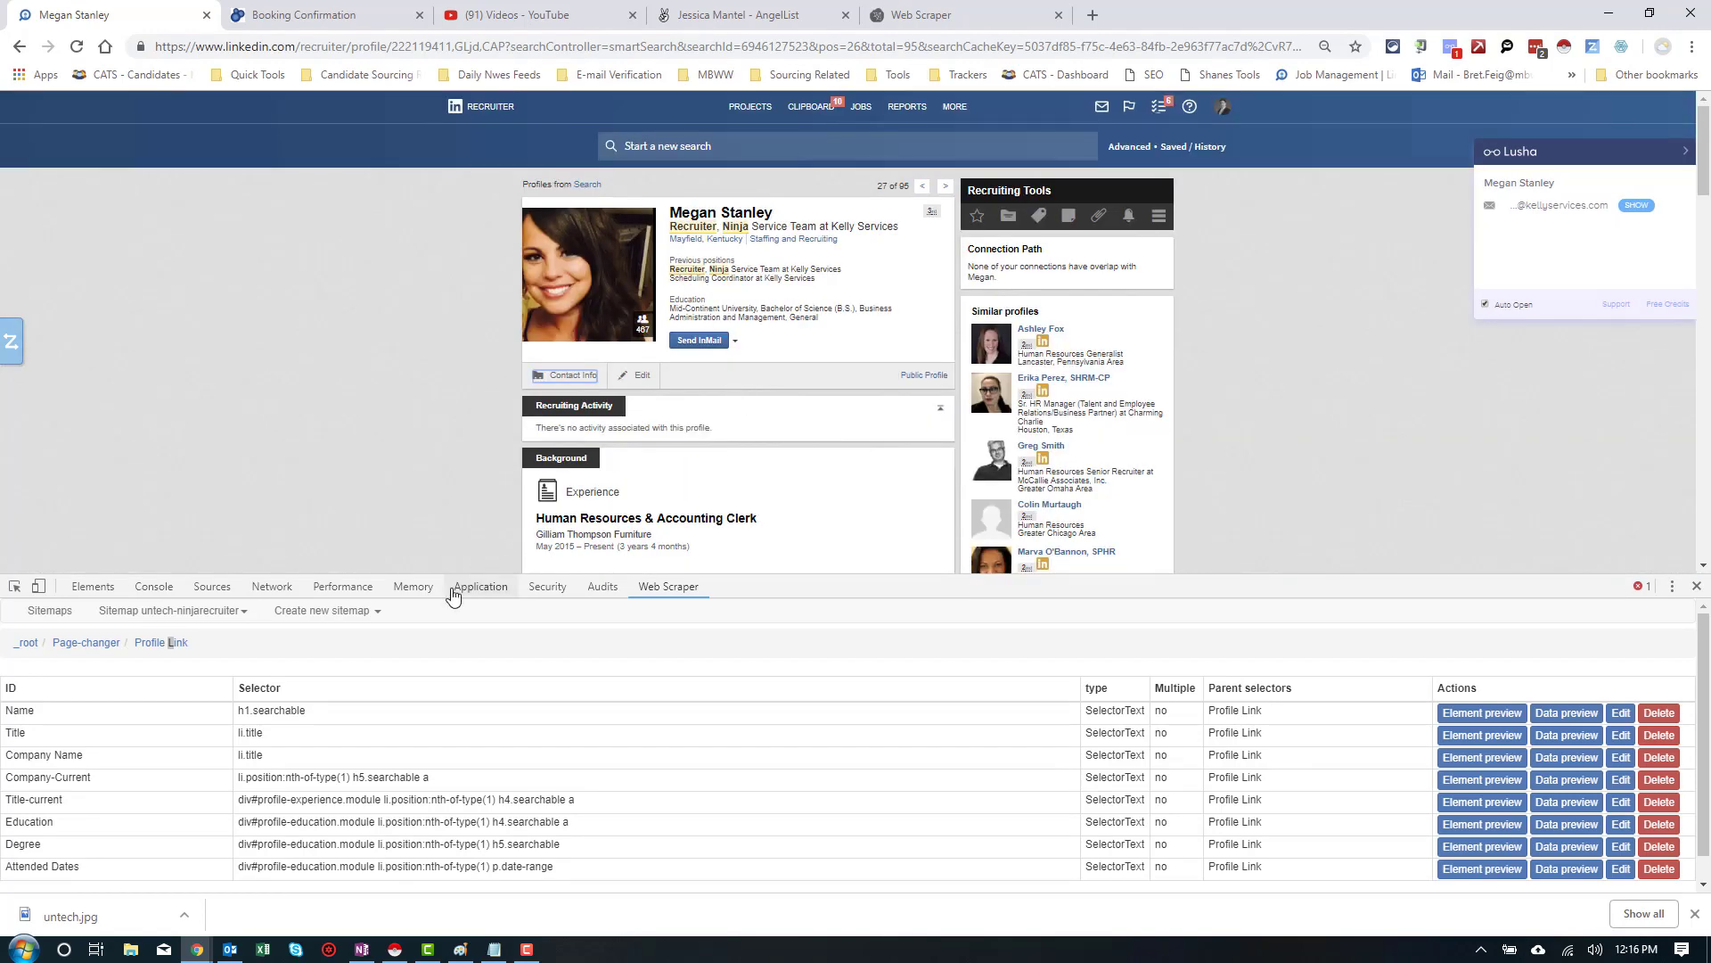
Return to the root selectors and run a scrape of the untech-ninjarecruiter sitemap
left_click(117, 615)
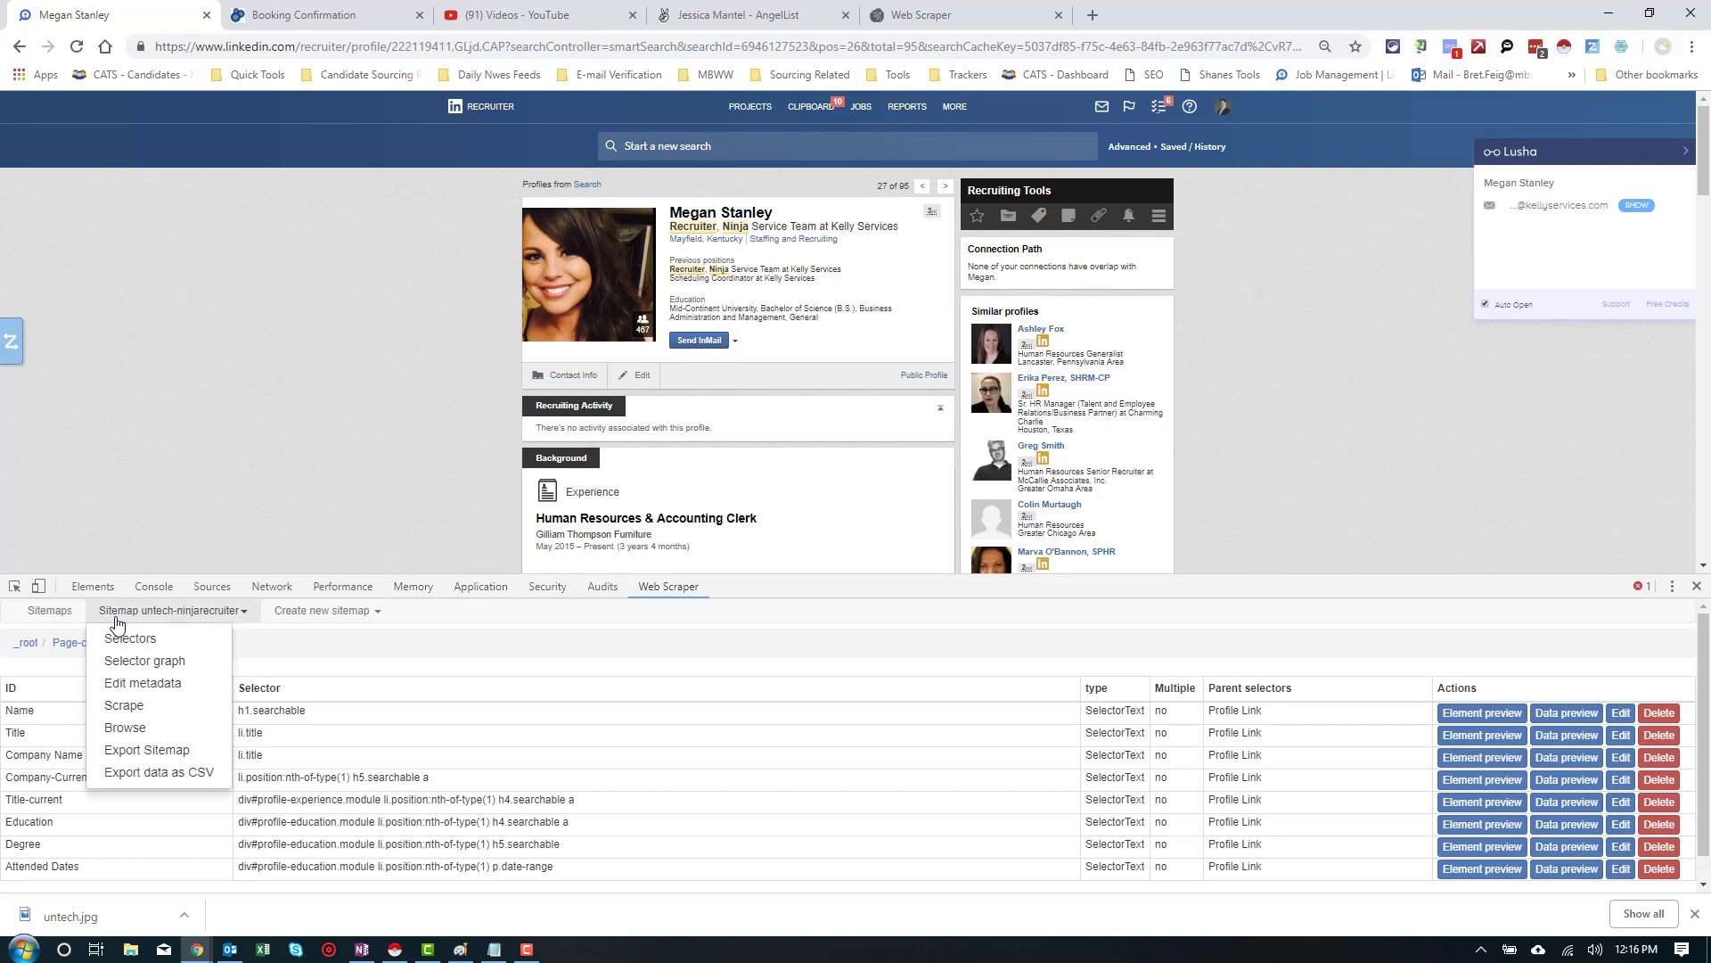
left_click(116, 633)
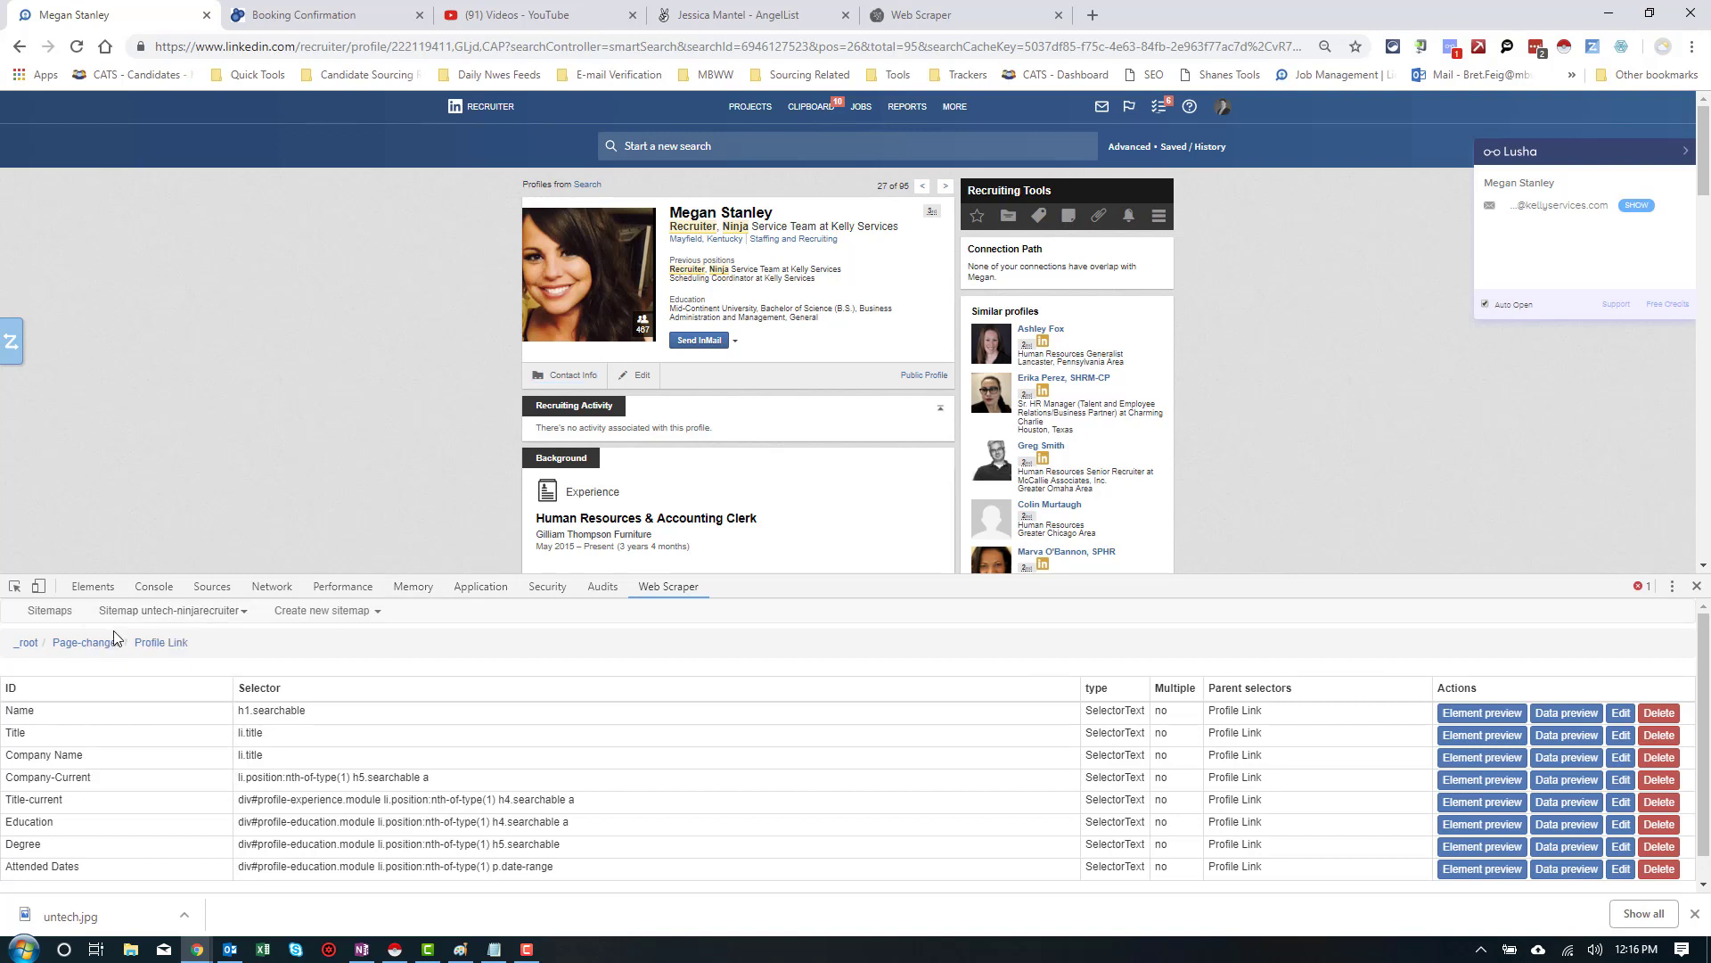
left_click(25, 642)
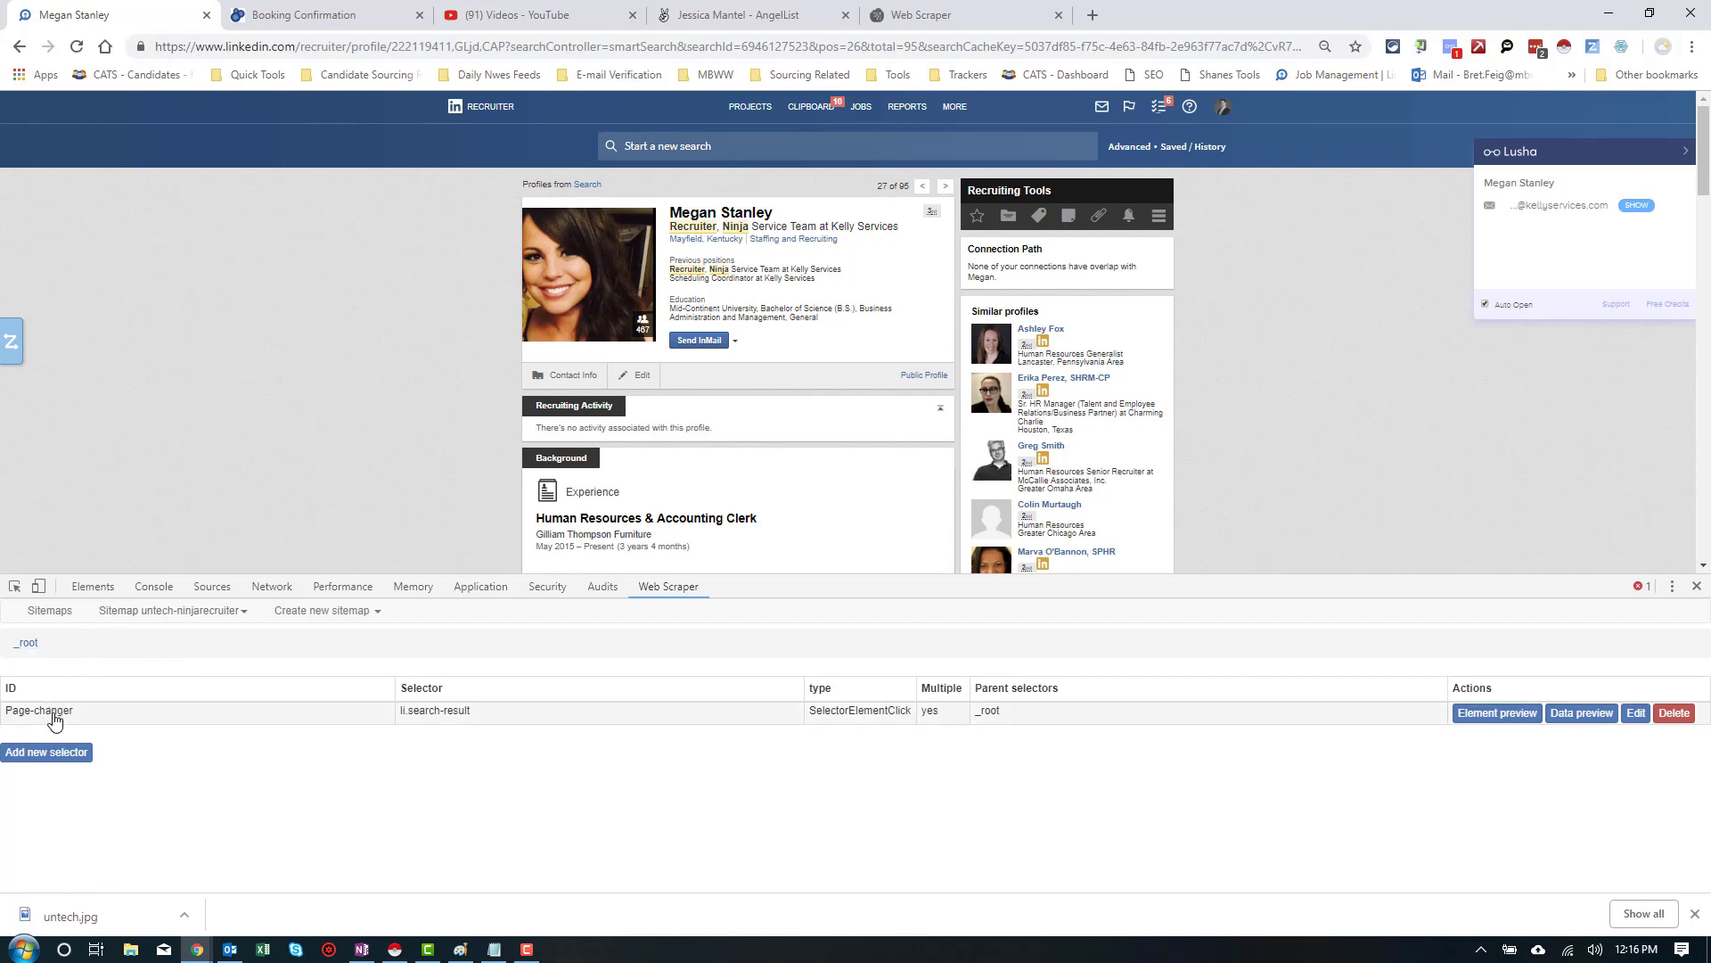
left_click(134, 613)
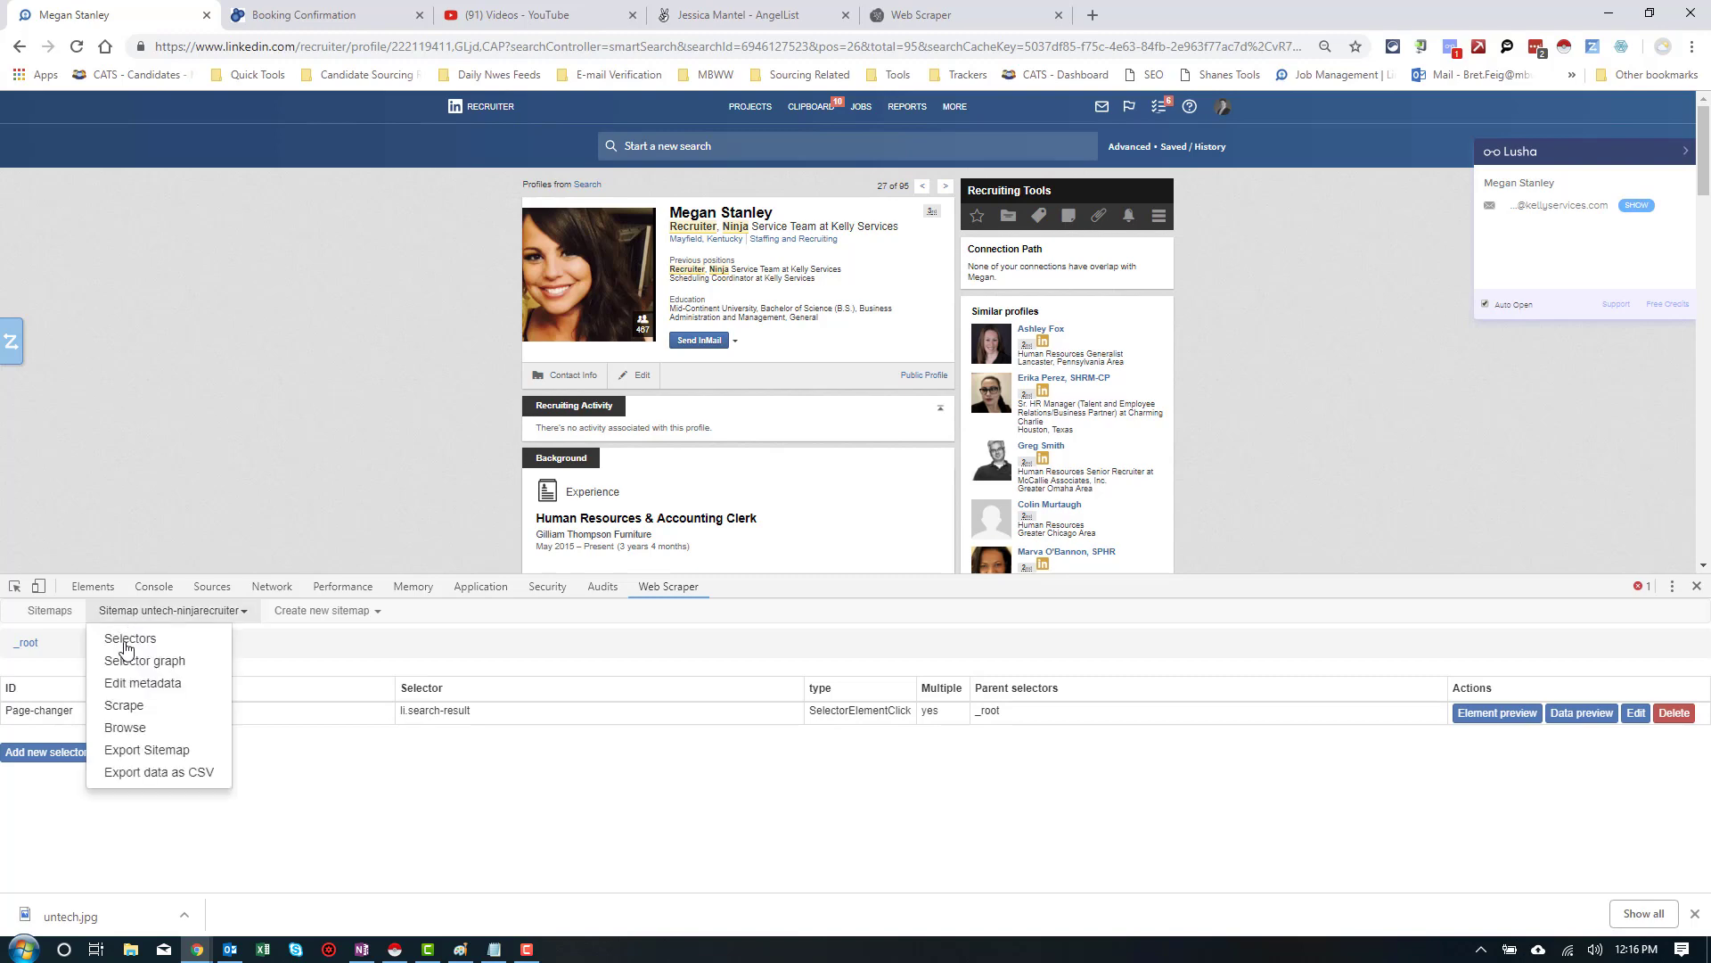
left_click(113, 706)
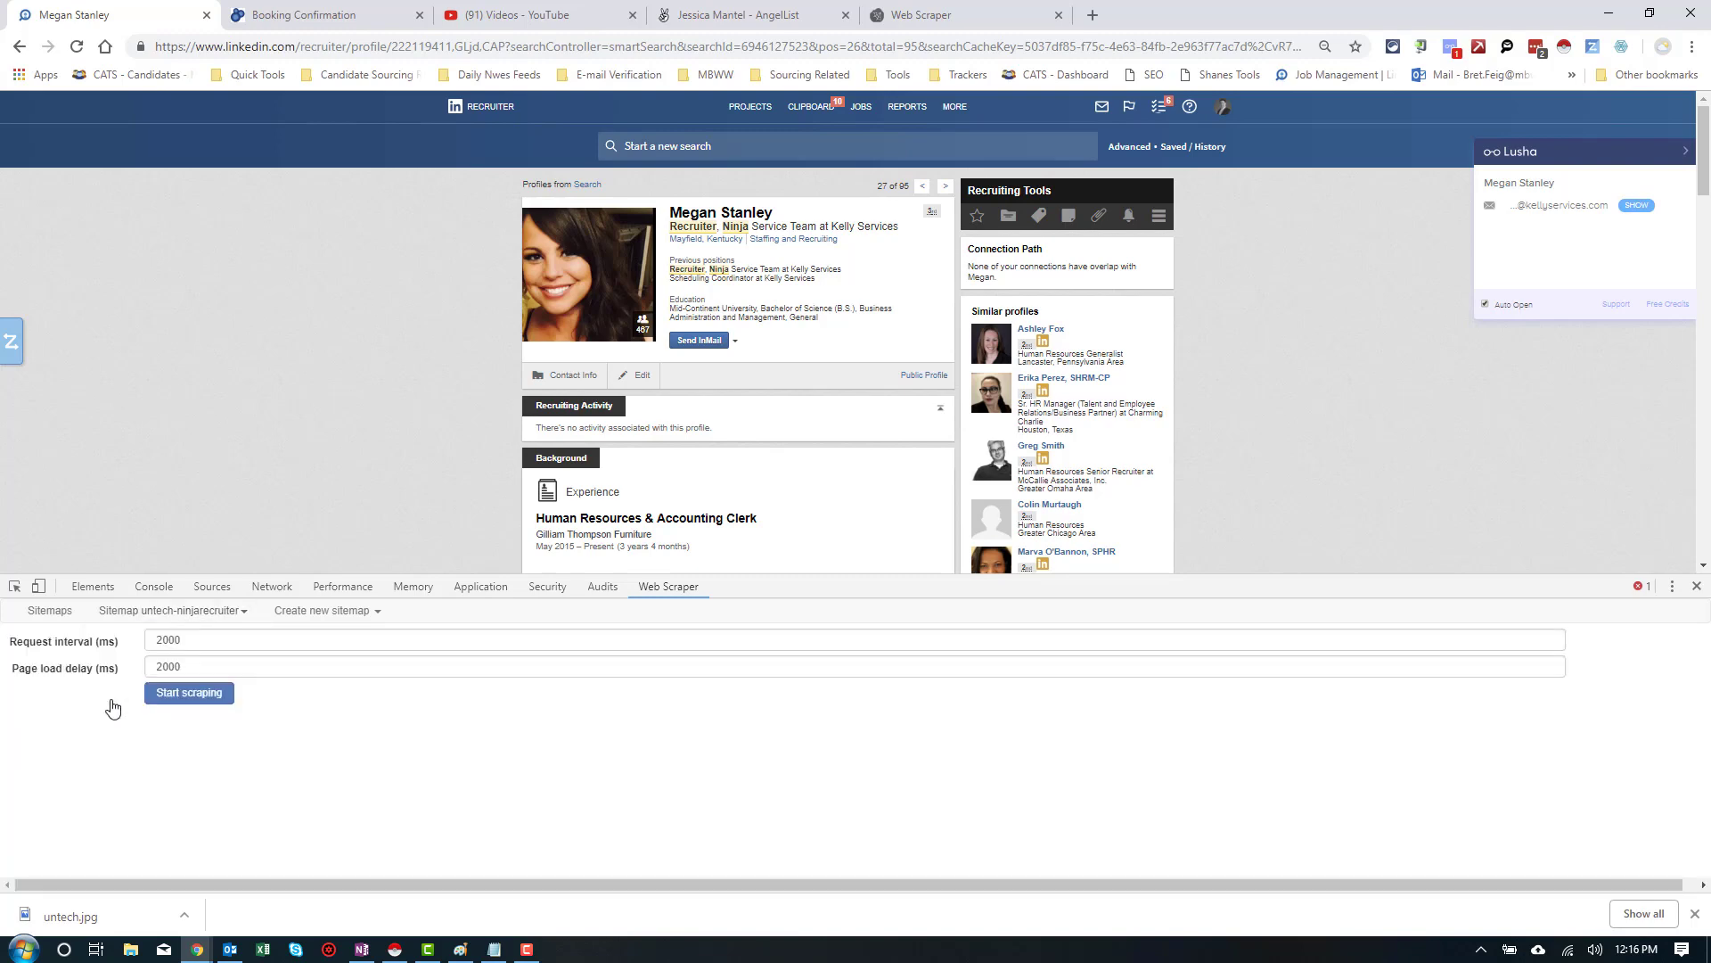
left_click(154, 697)
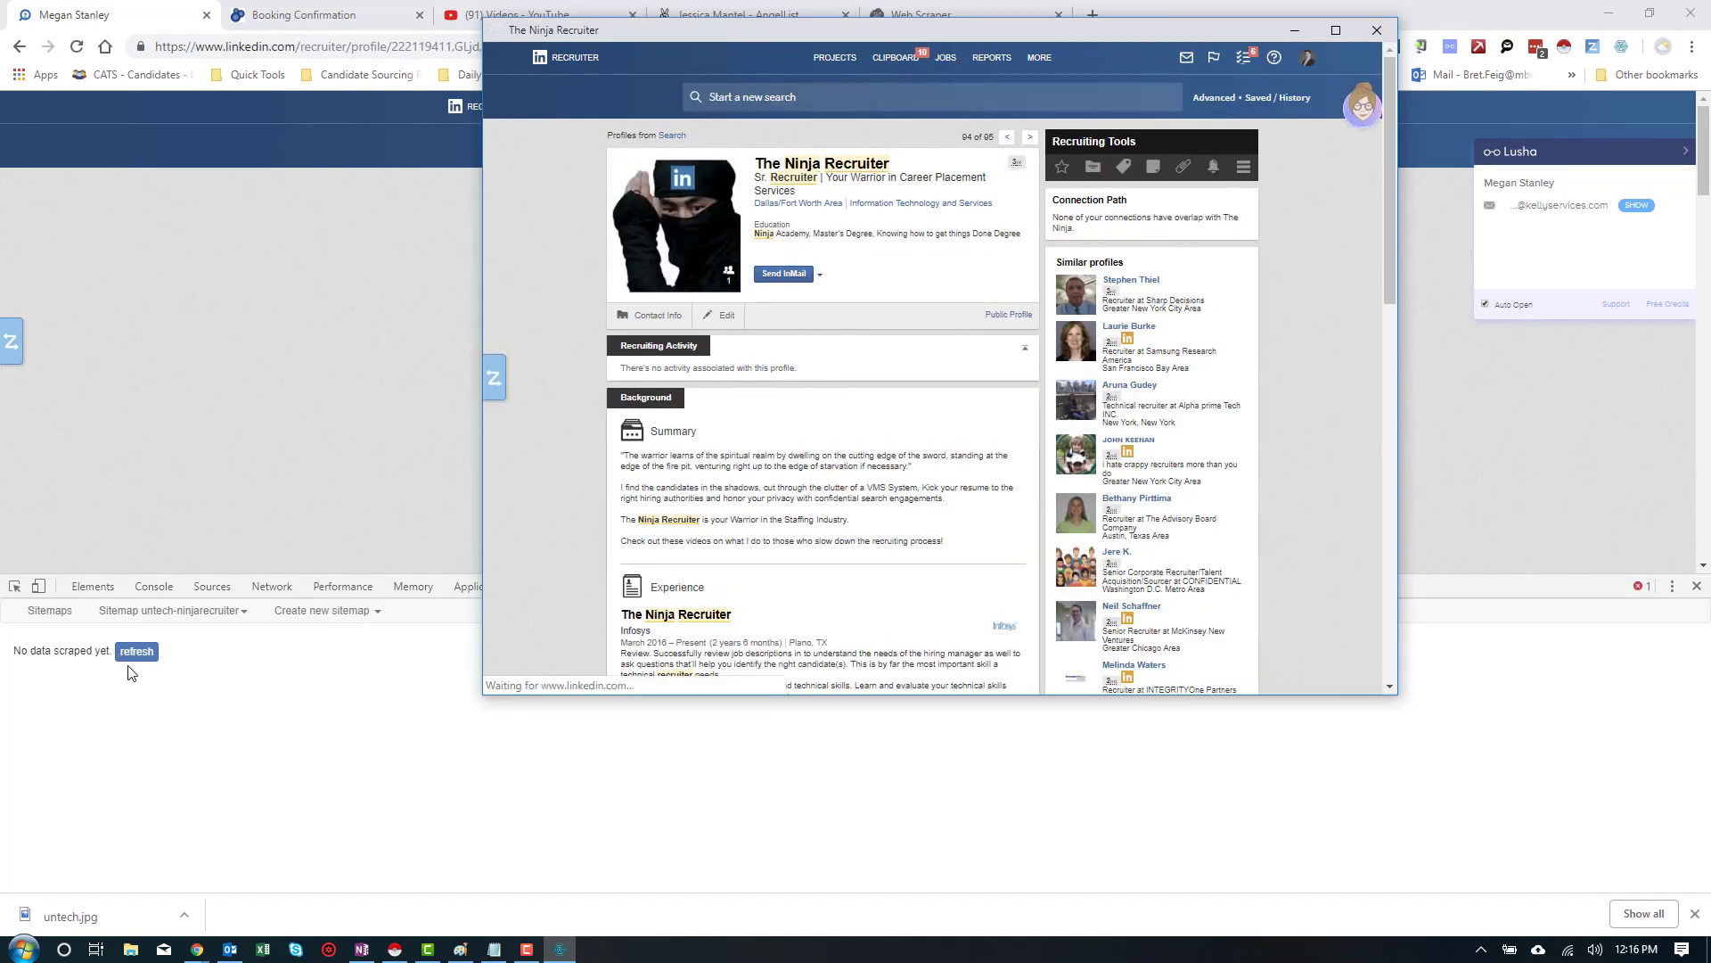
left_click_drag(930, 42, 1710, 80)
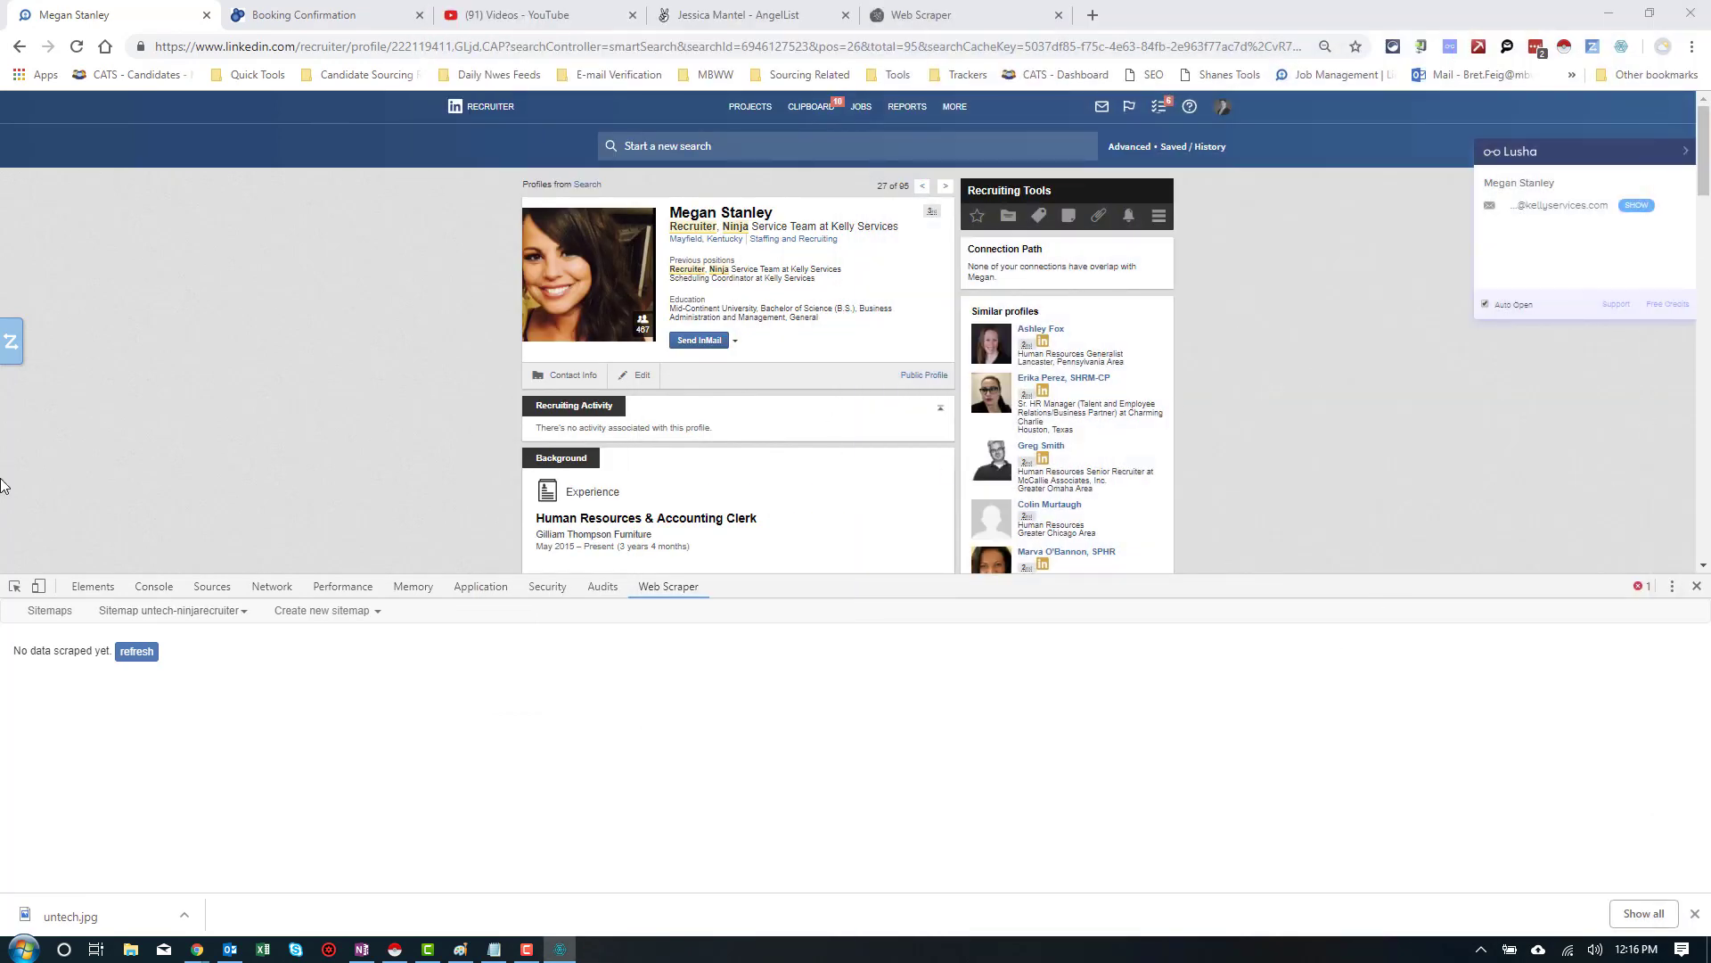
Refresh the data table to load the scraped recruiter profiles
left_click(135, 651)
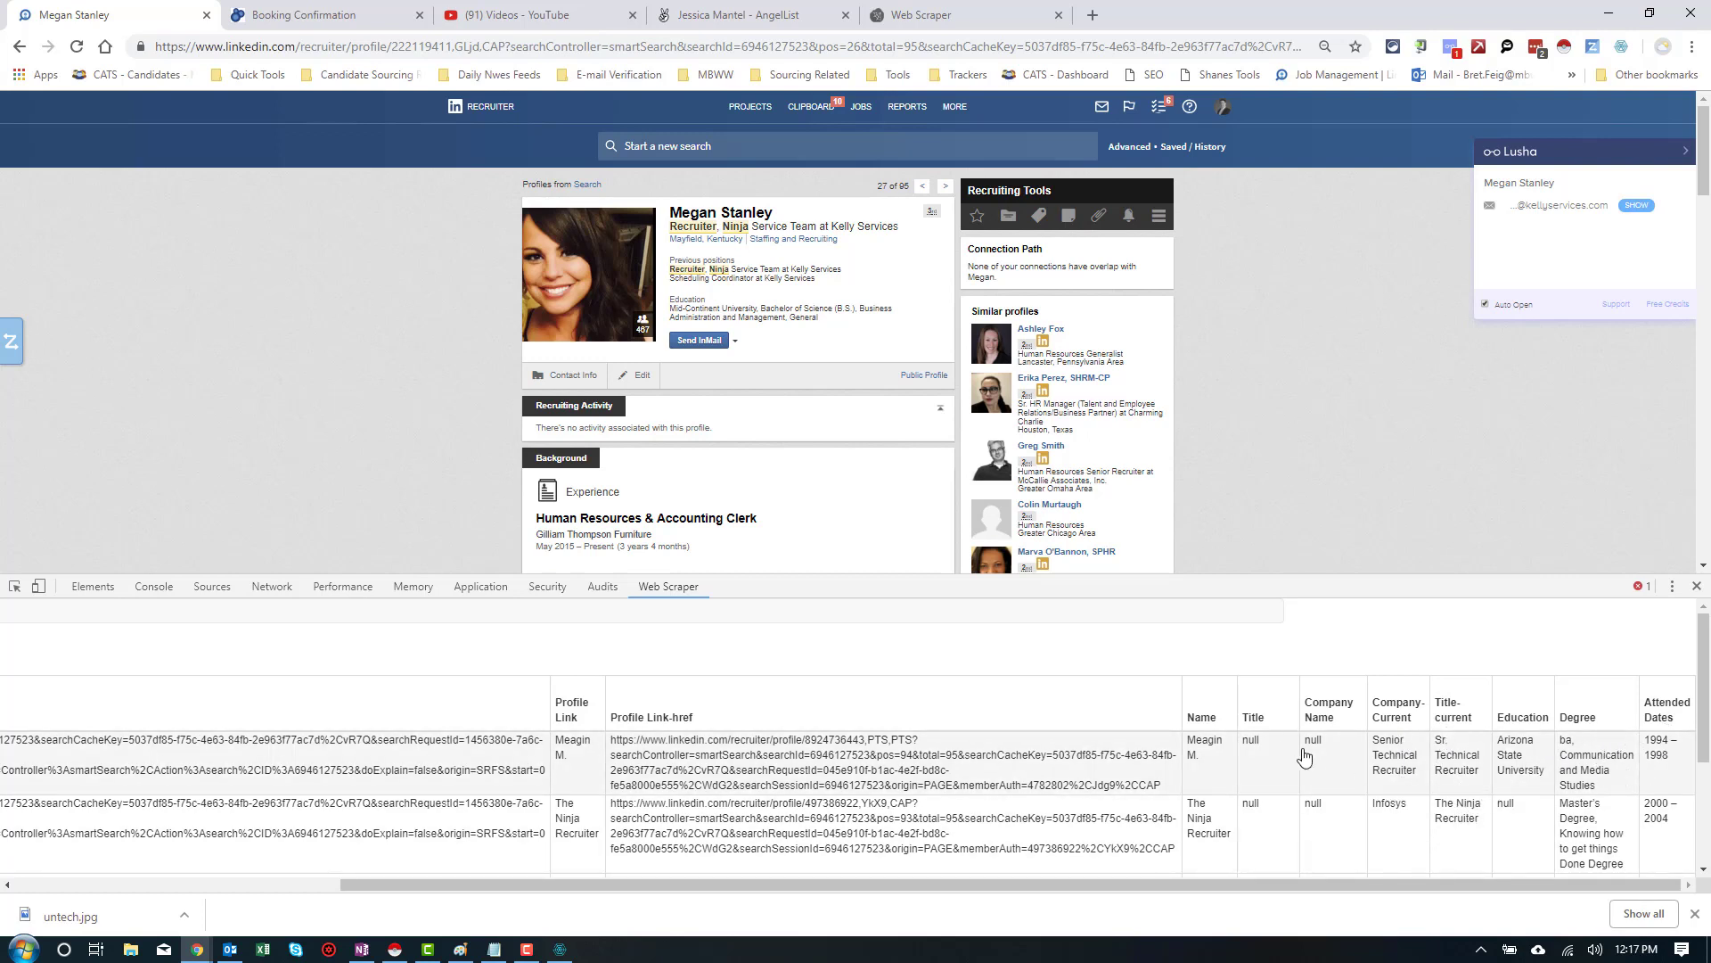
scroll(268, 825, "down", 1)
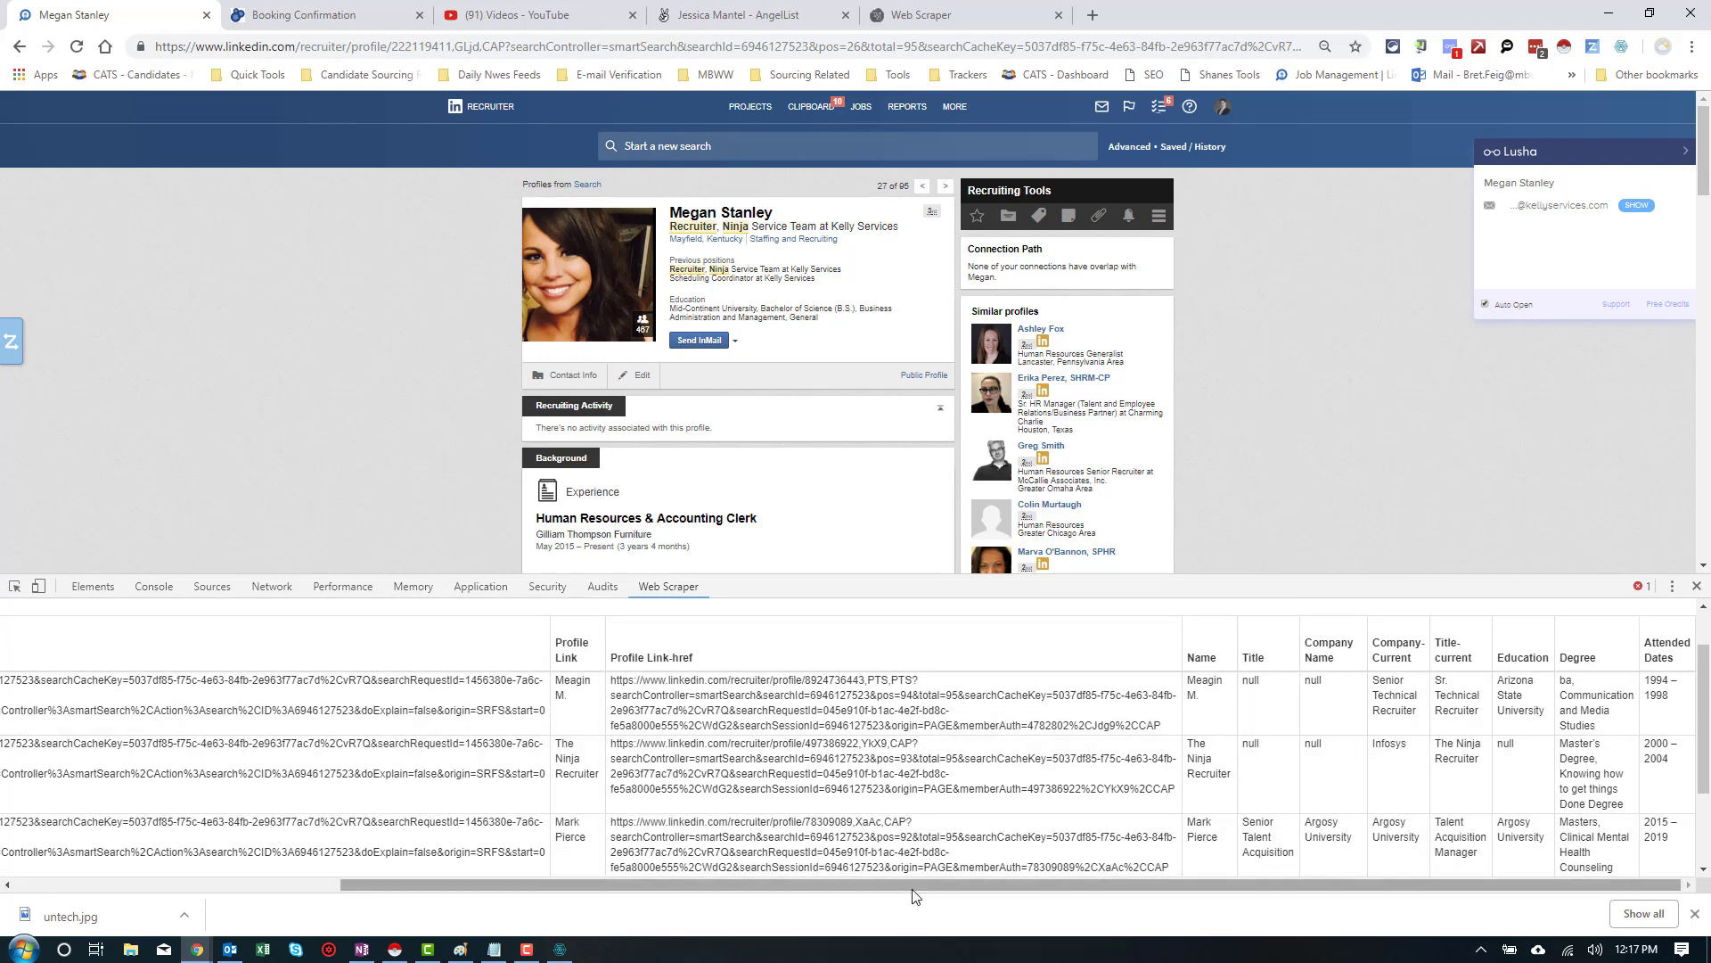
left_click_drag(882, 885, 543, 886)
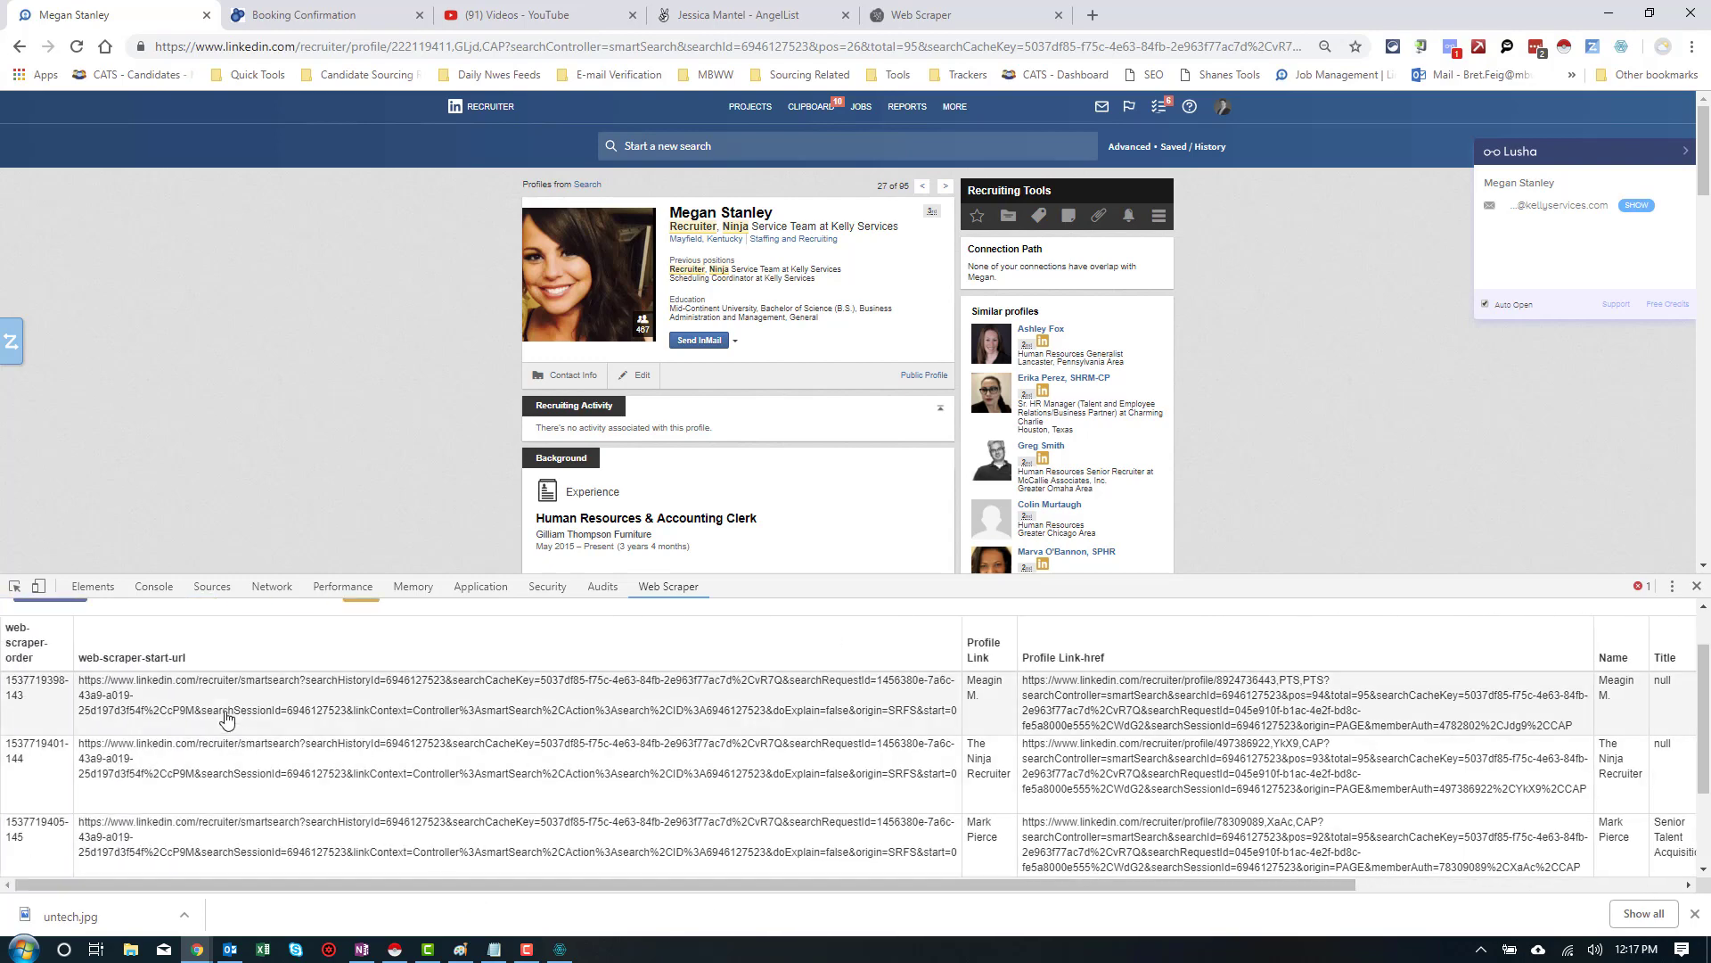
scroll(103, 704, "up", 1)
left_click(75, 656)
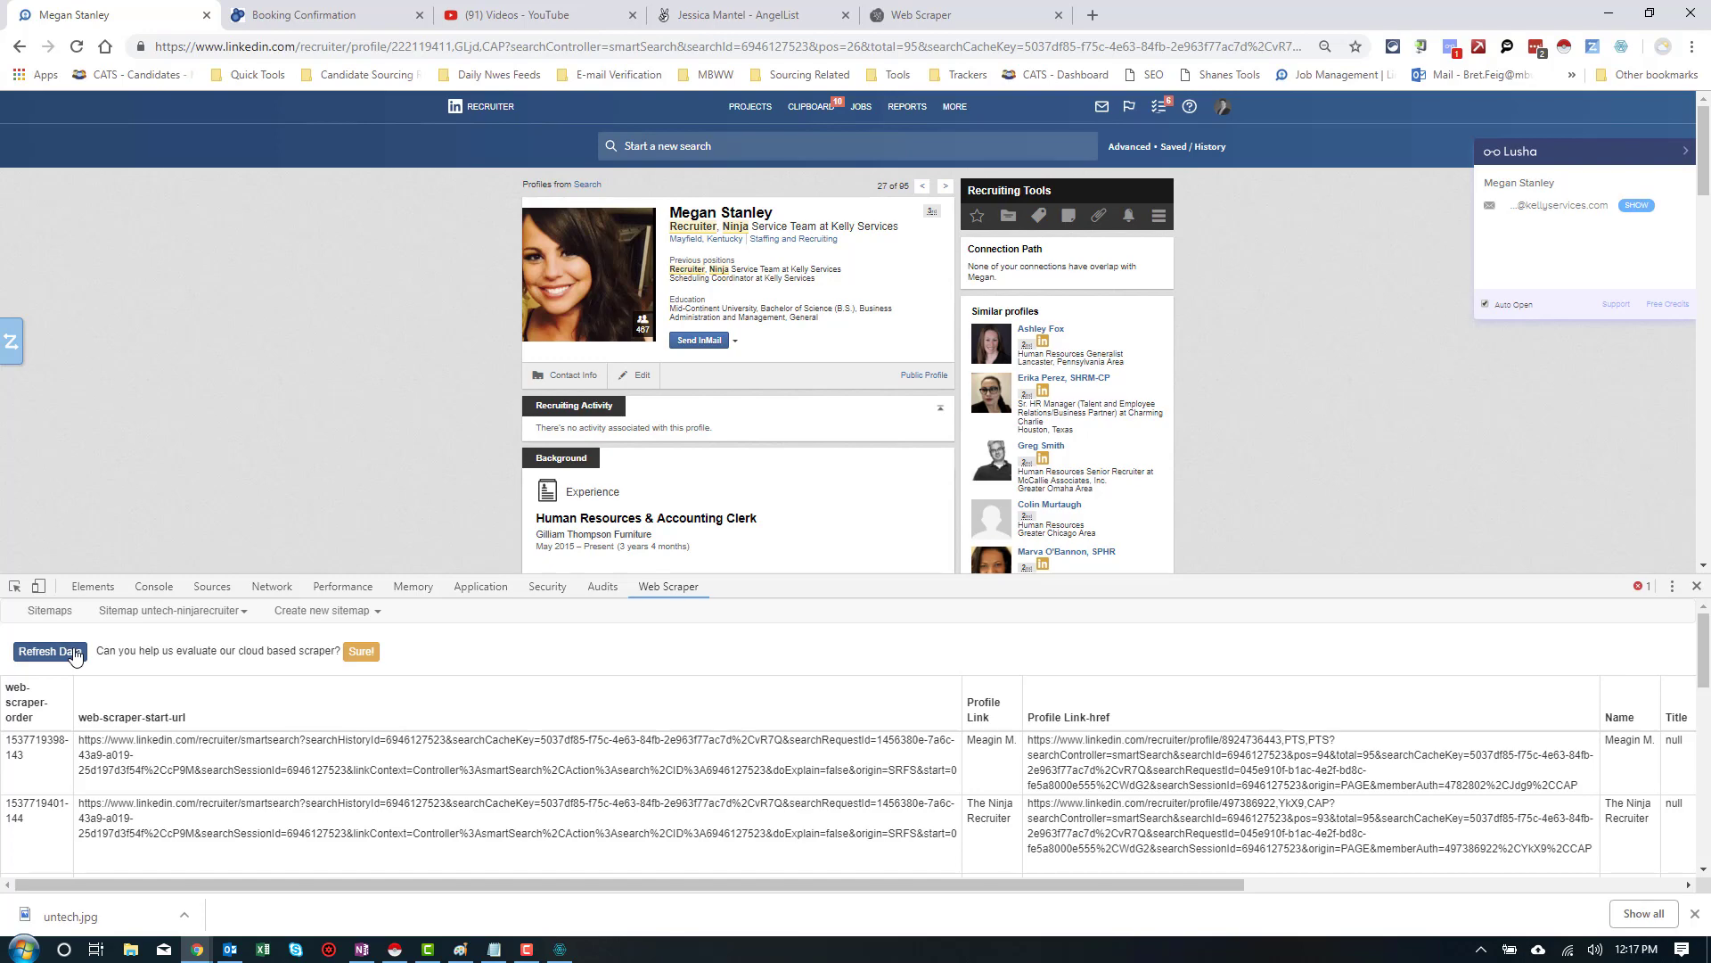
Scroll through the table reviewing names, titles, companies, education and dates
left_click_drag(531, 885, 930, 878)
scroll(1284, 787, "down", 1)
scroll(1312, 790, "down", 2)
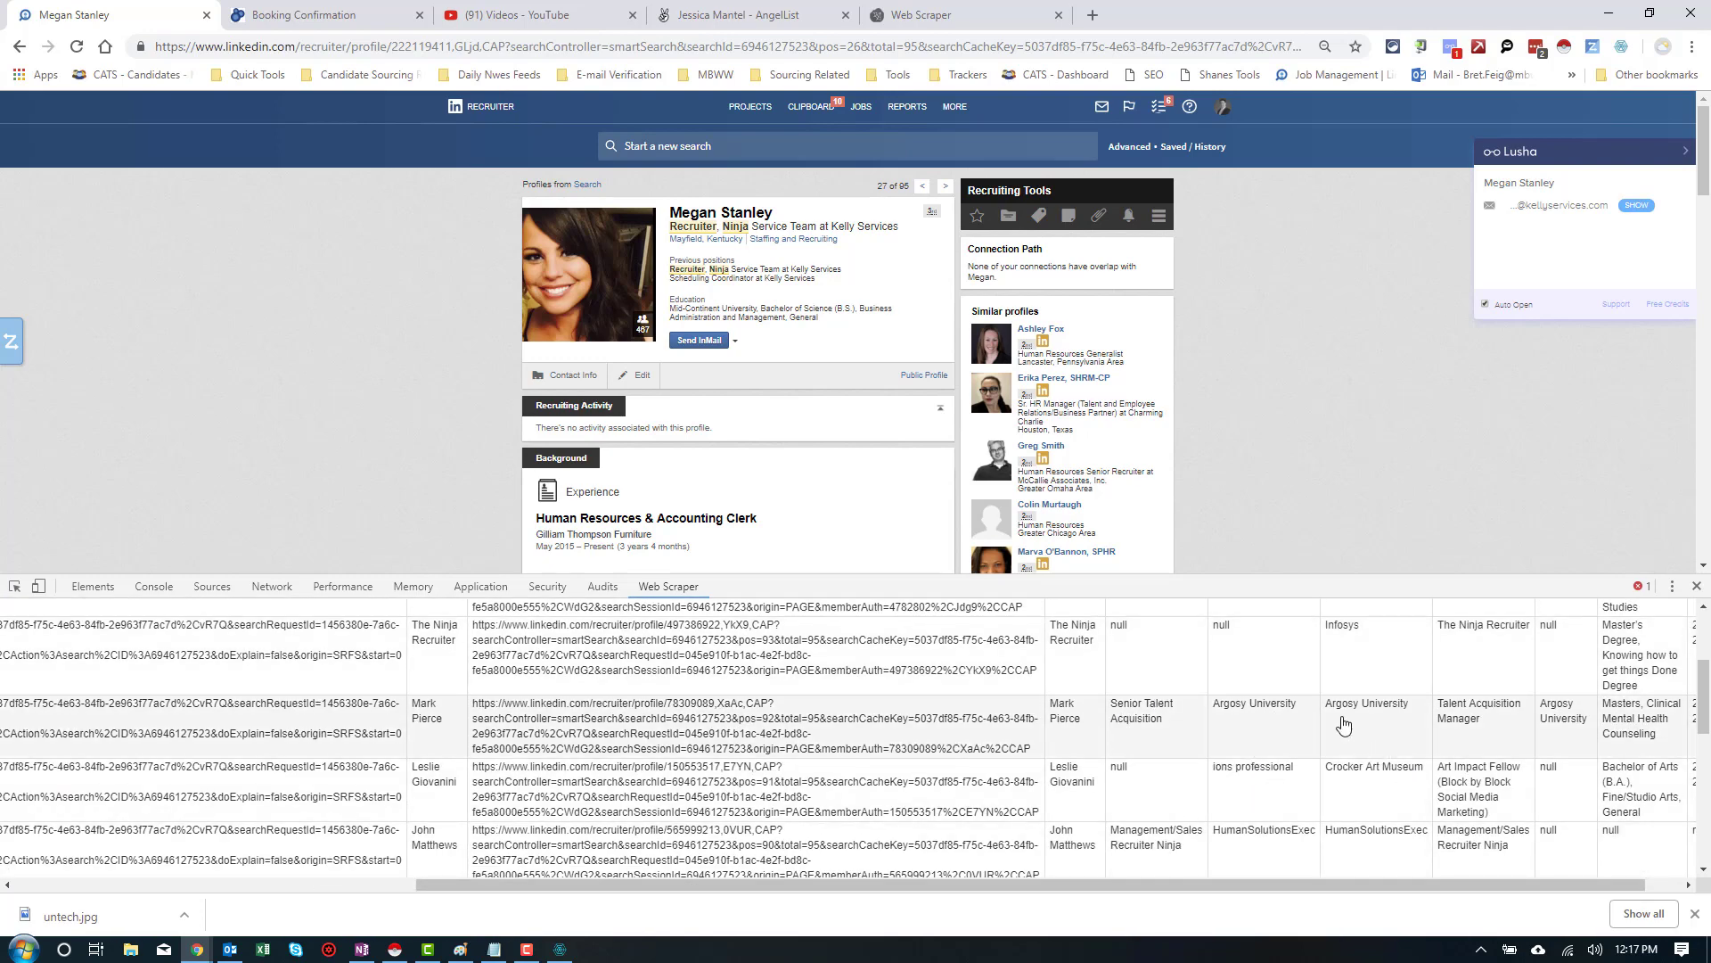
scroll(1302, 722, "up", 2)
scroll(1284, 735, "down", 4)
scroll(1280, 741, "down", 1)
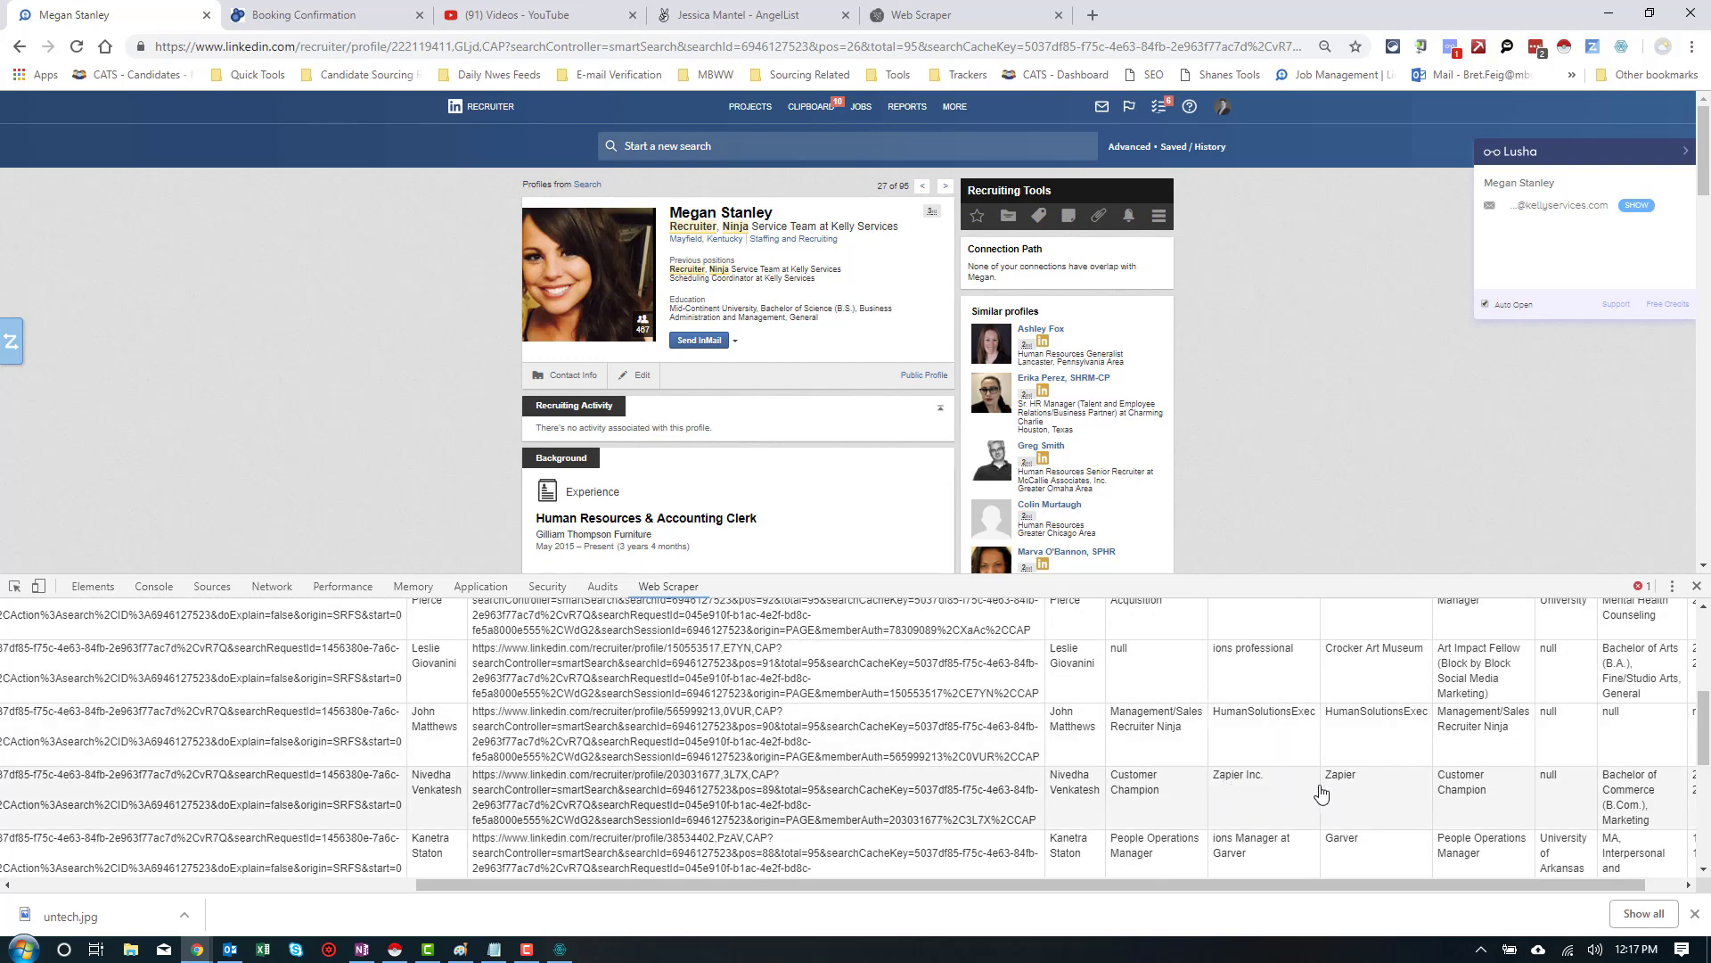
scroll(1356, 788, "up", 3)
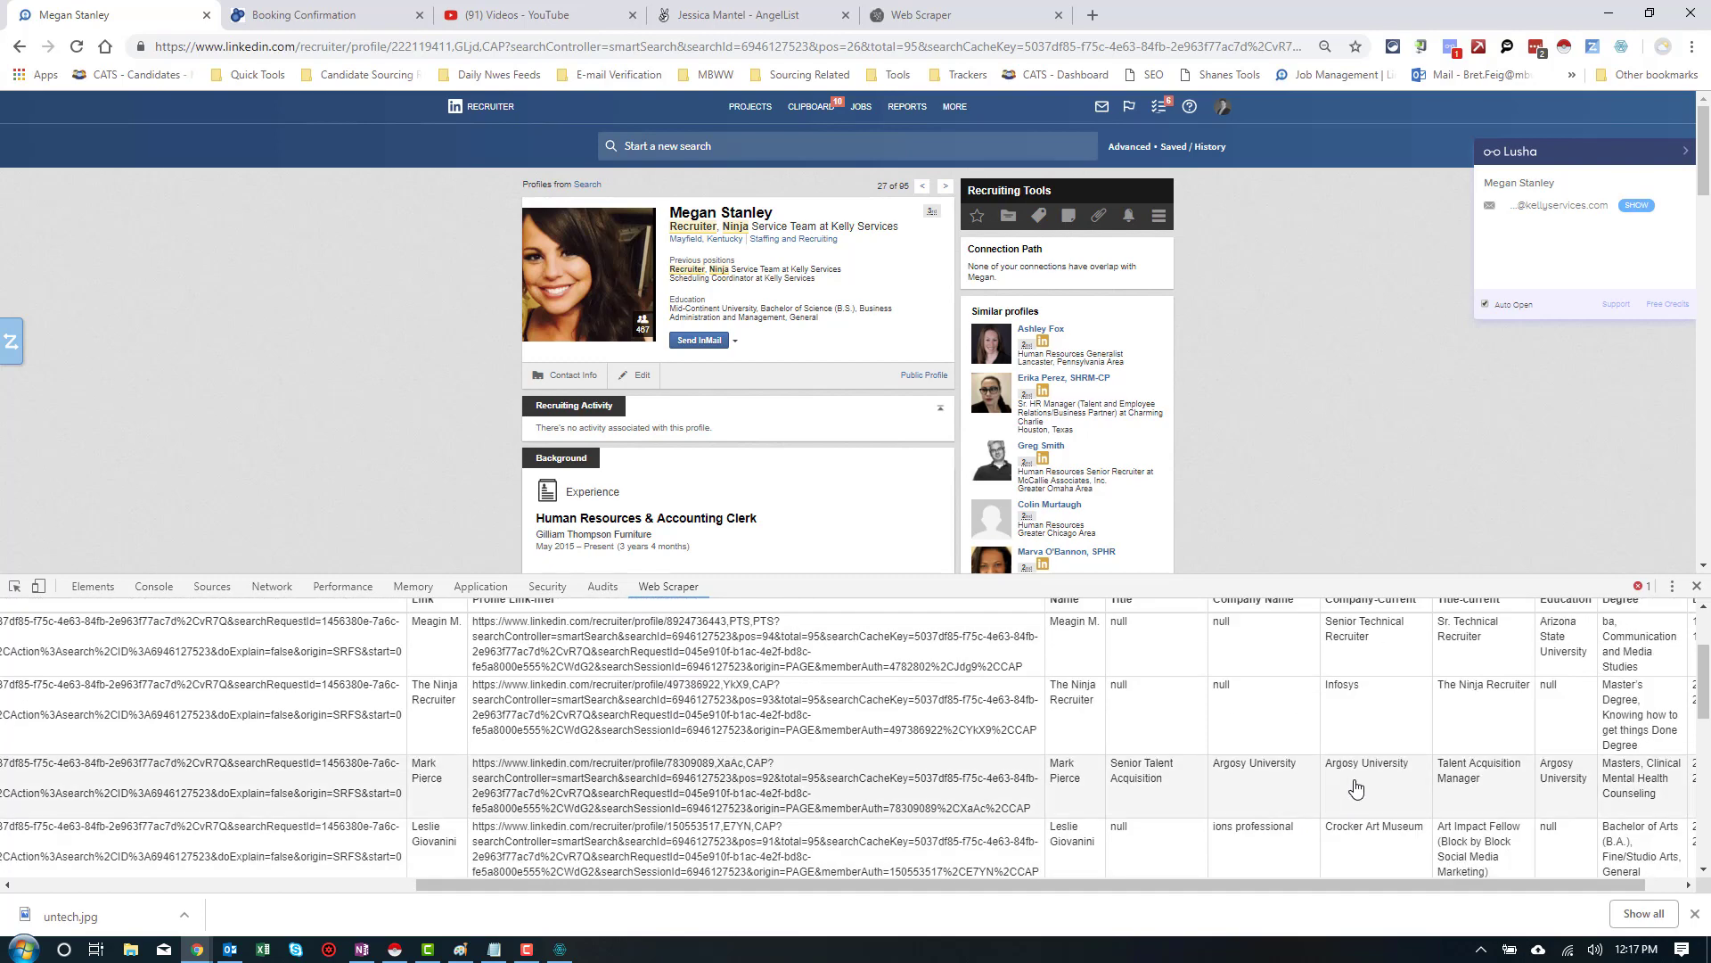
scroll(1337, 789, "down", 4)
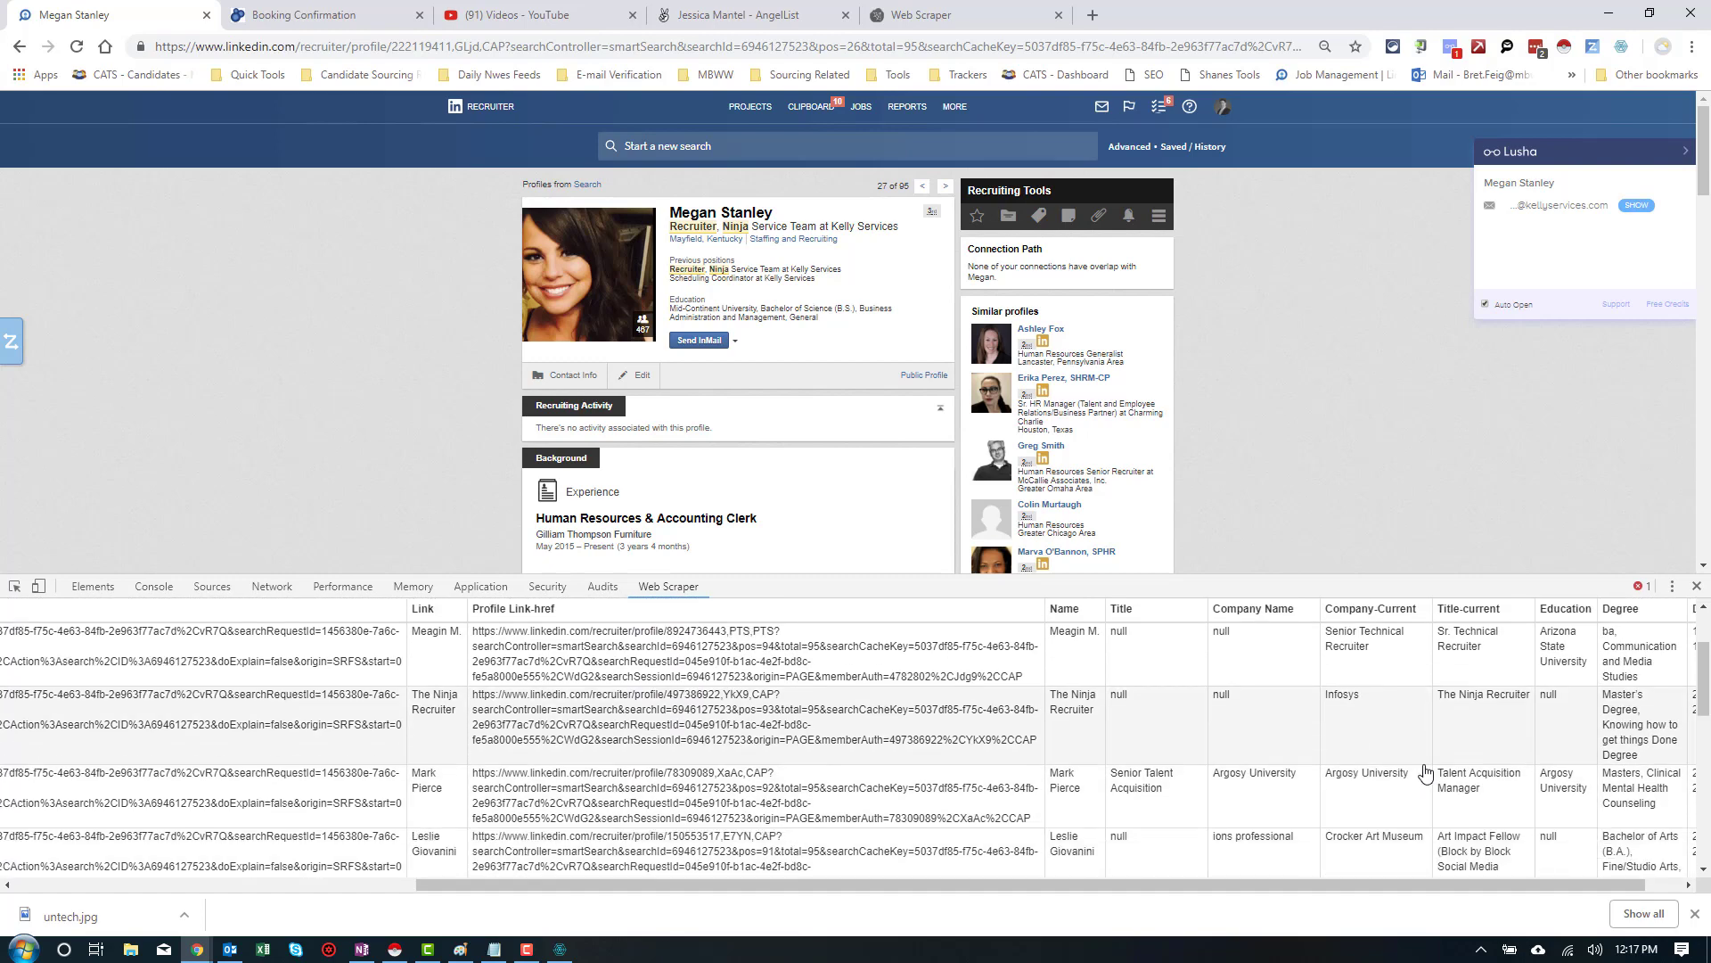
scroll(1246, 793, "down", 5)
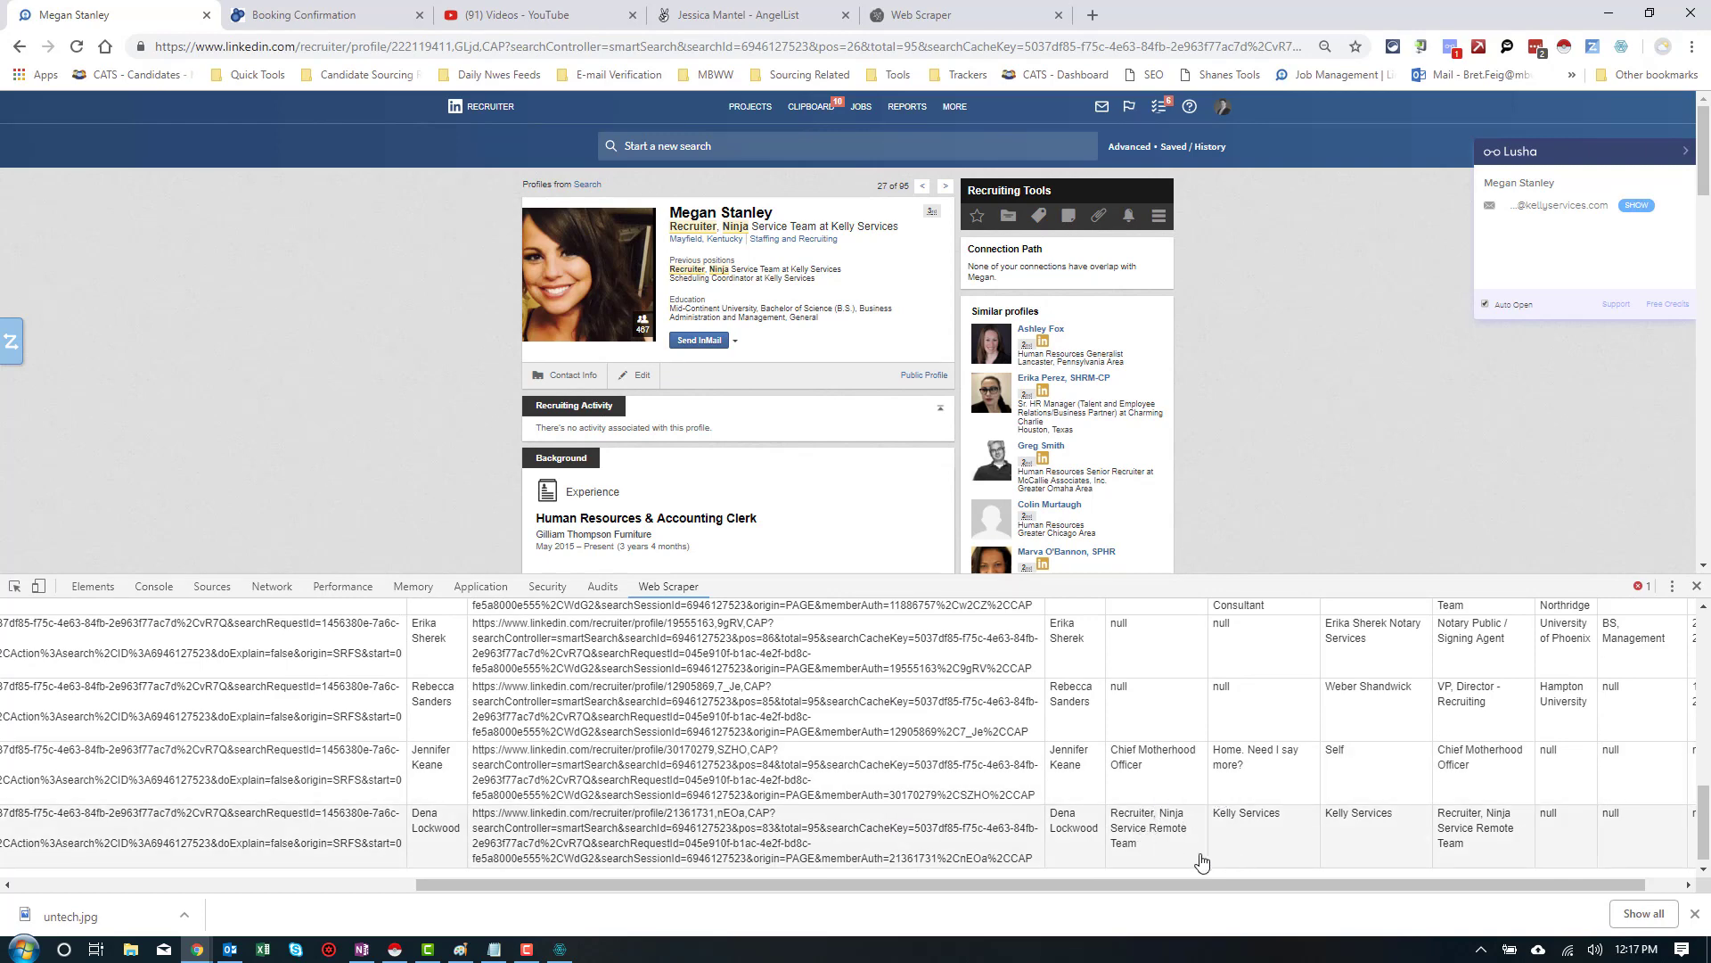
scroll(1198, 862, "up", 5)
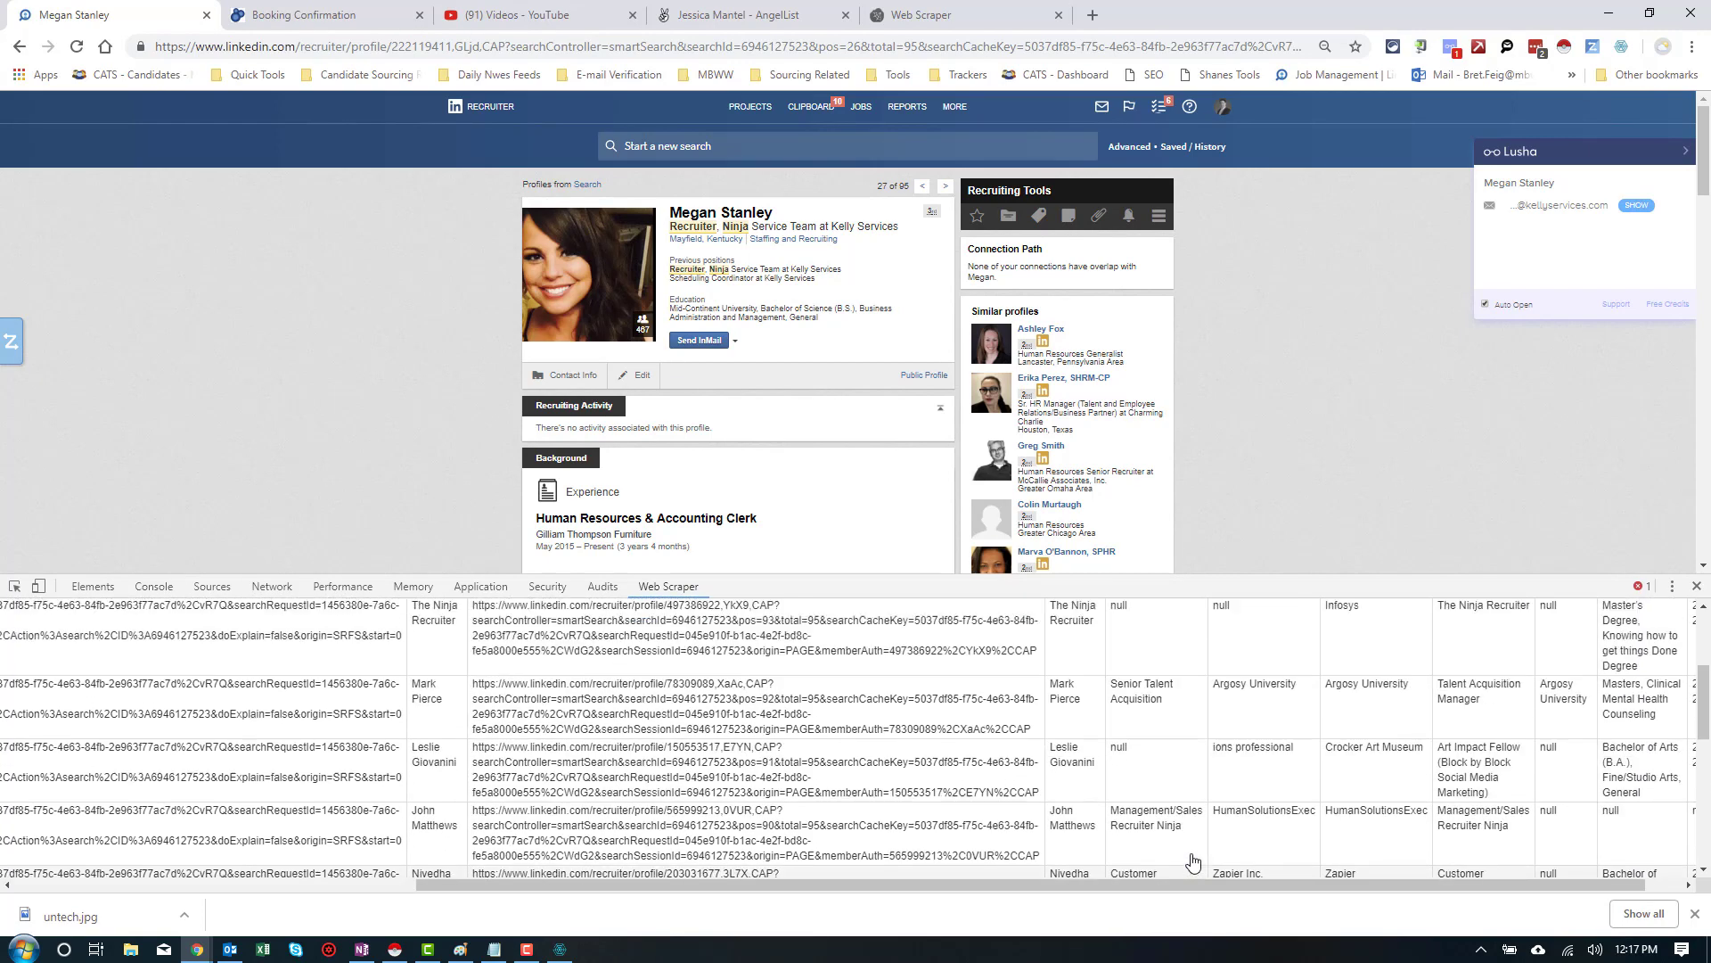
scroll(1194, 860, "up", 3)
scroll(1199, 837, "down", 5)
scroll(1202, 826, "down", 3)
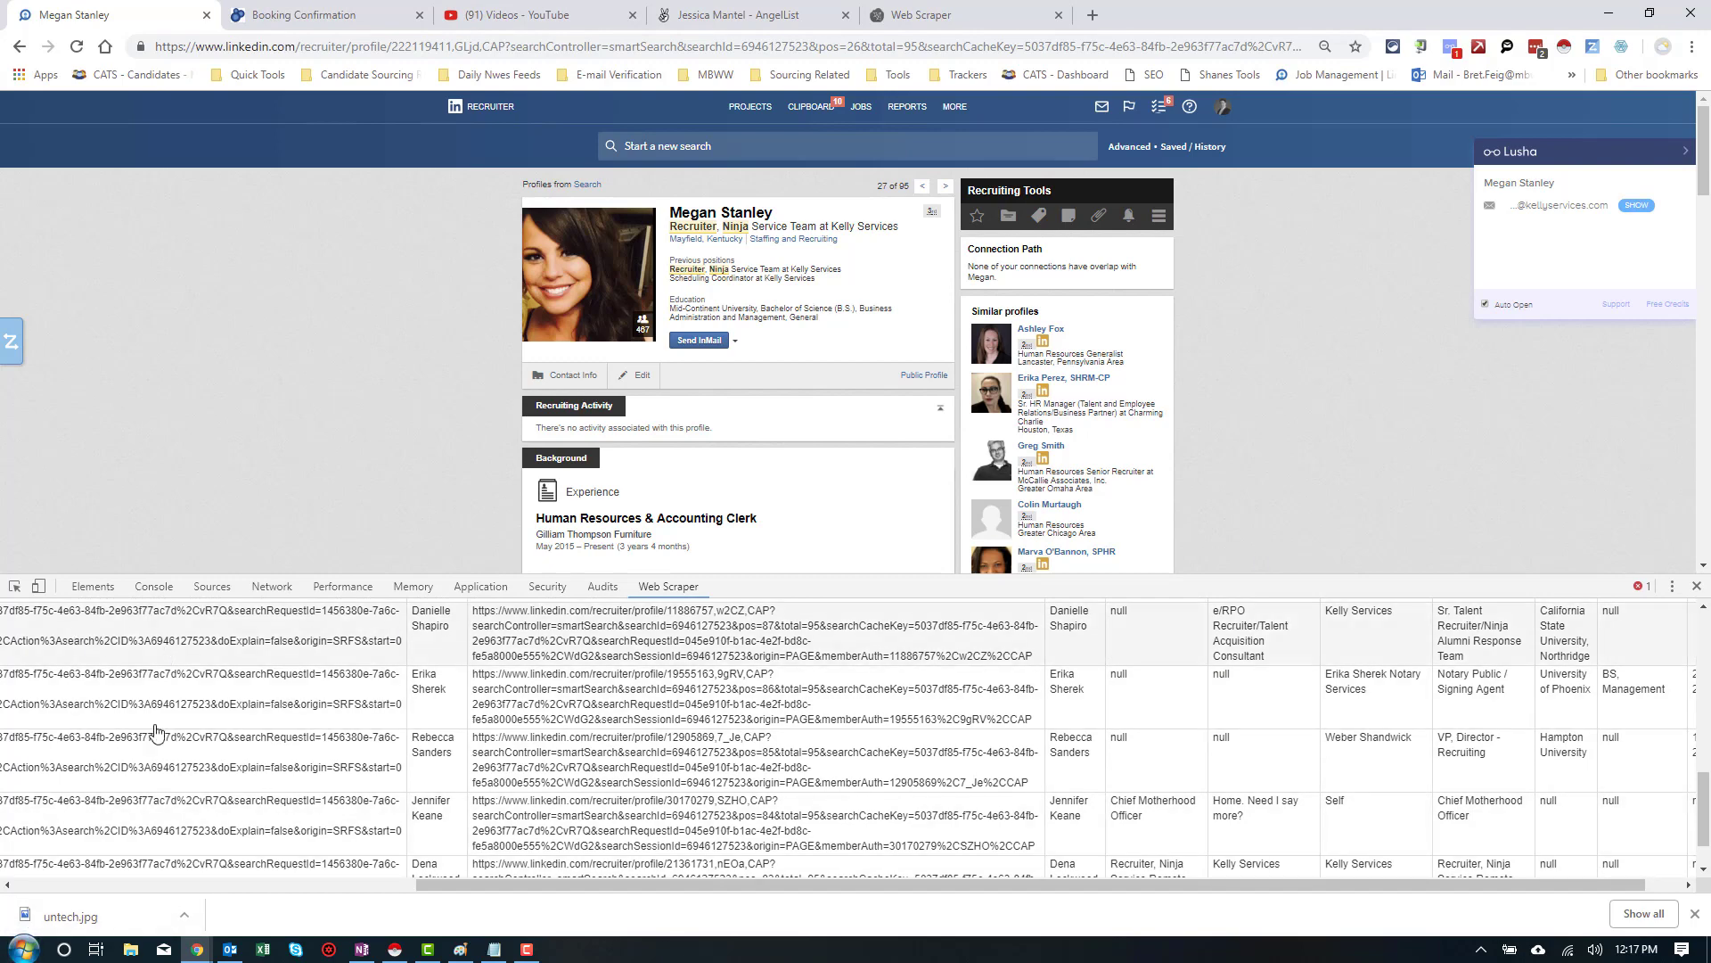
scroll(464, 749, "down", 1)
scroll(459, 749, "up", 8)
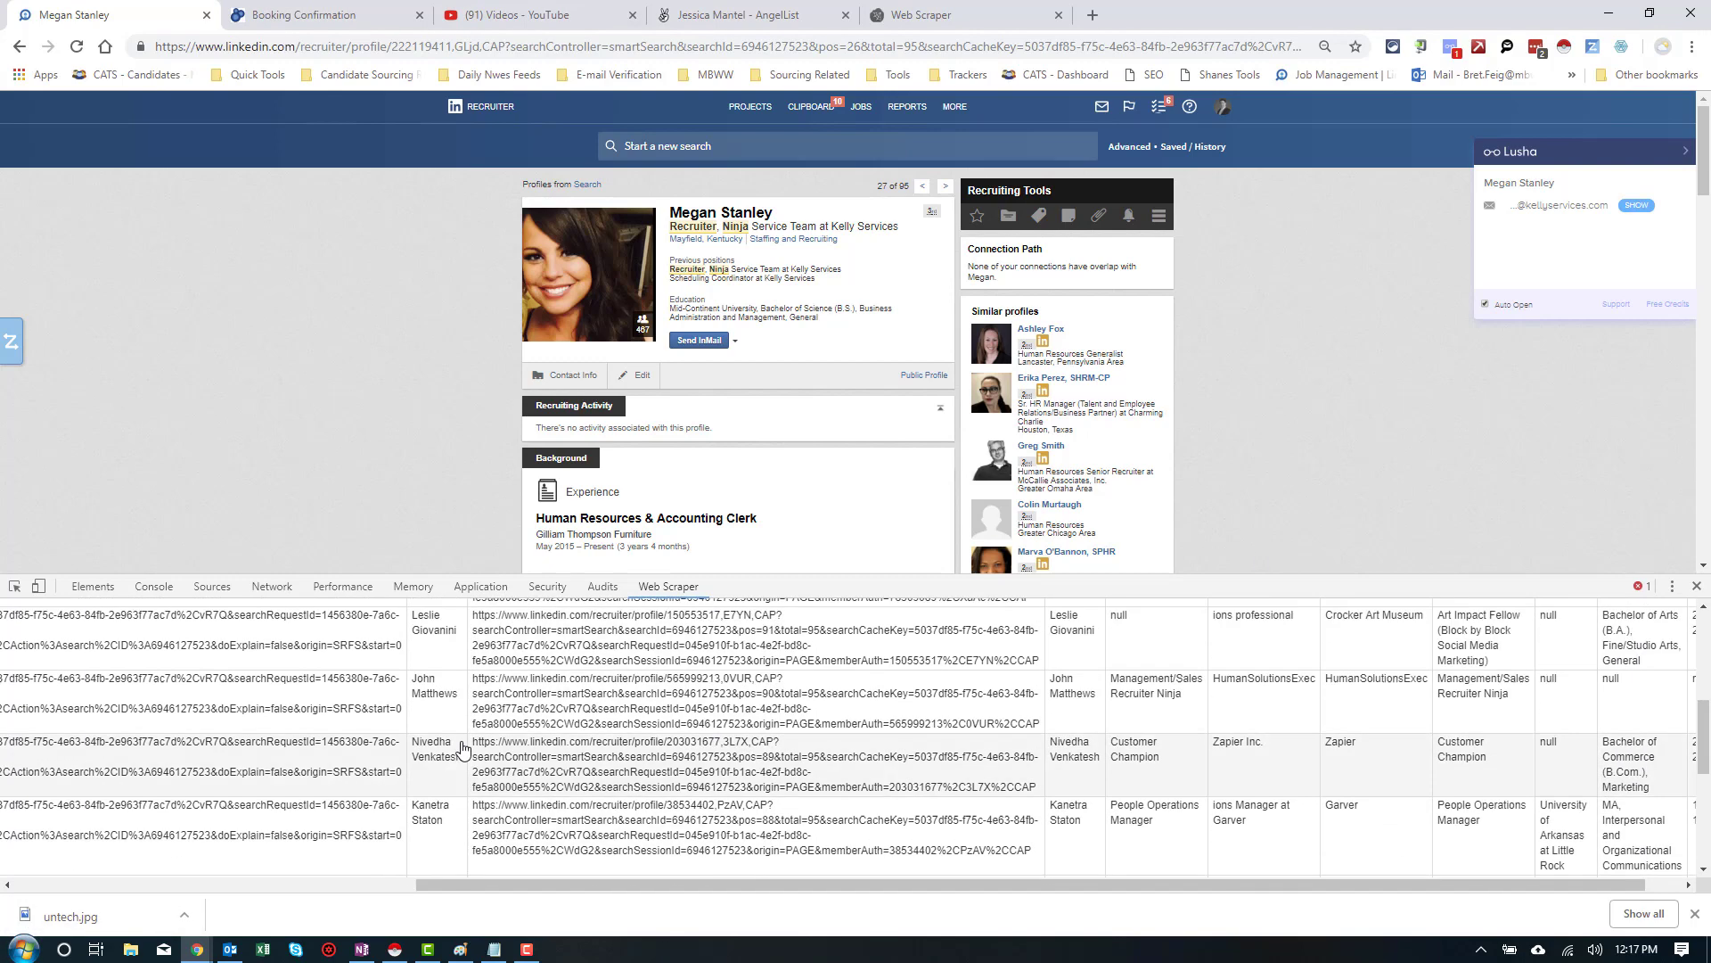
scroll(277, 709, "up", 2)
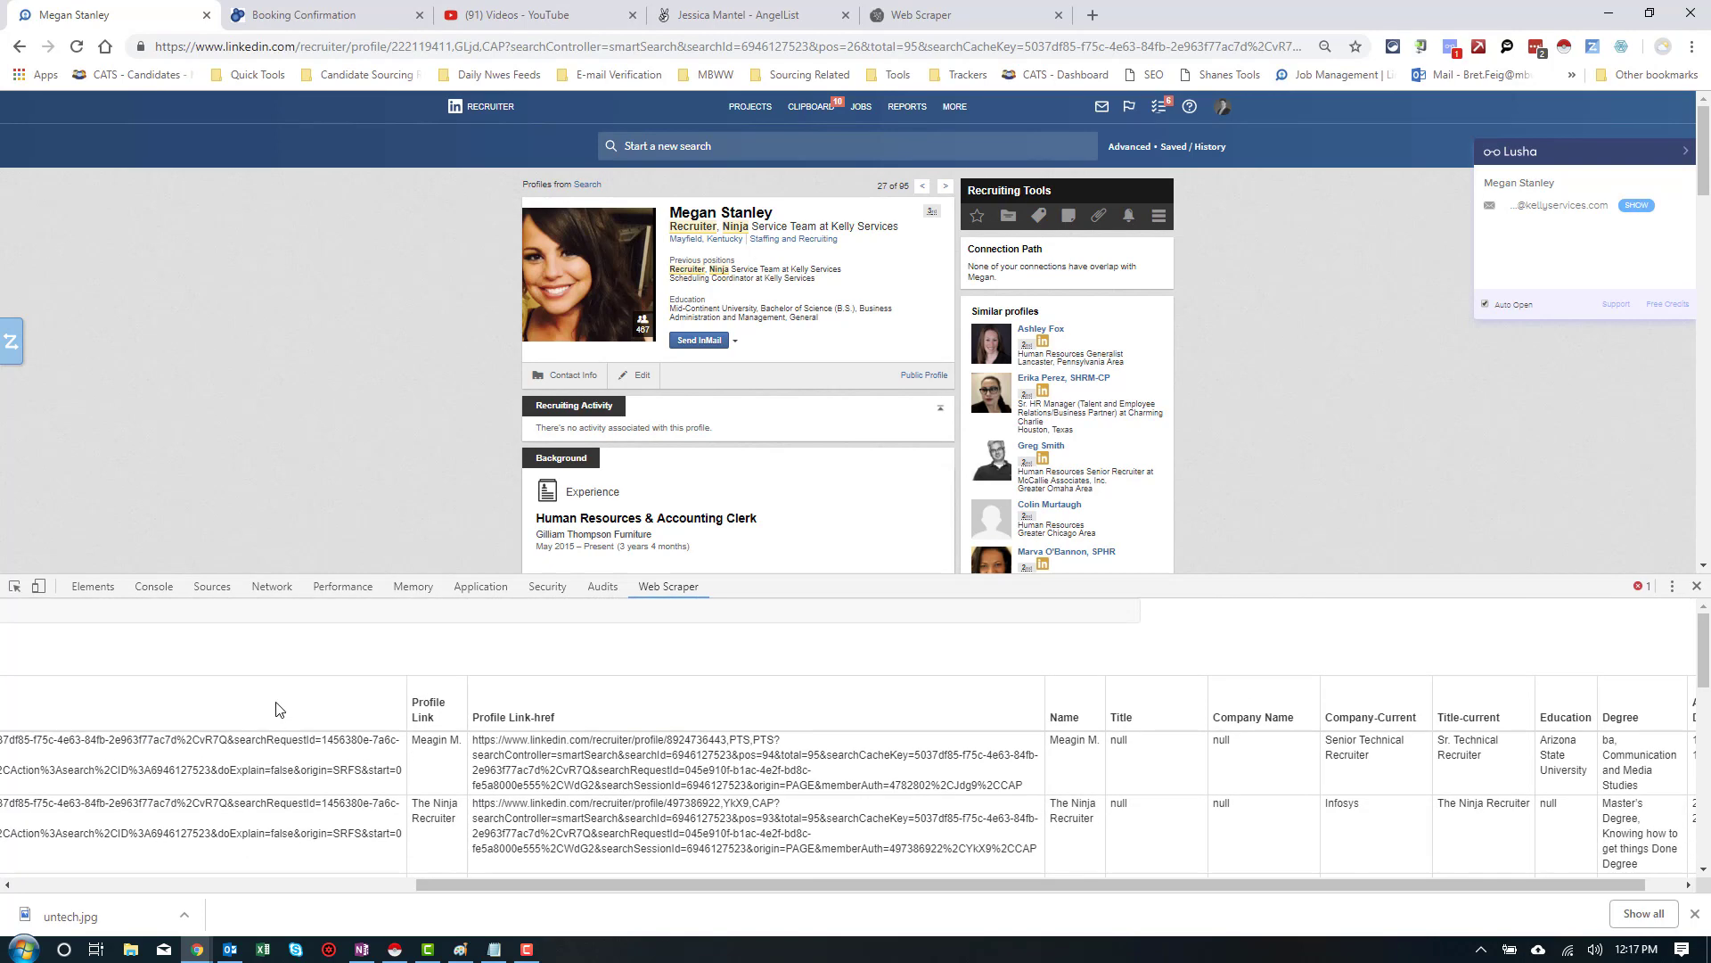
Export the scraped data as untech-ninjarecruiter.csv and open it in Excel
left_click_drag(446, 885, 30, 886)
left_click(168, 610)
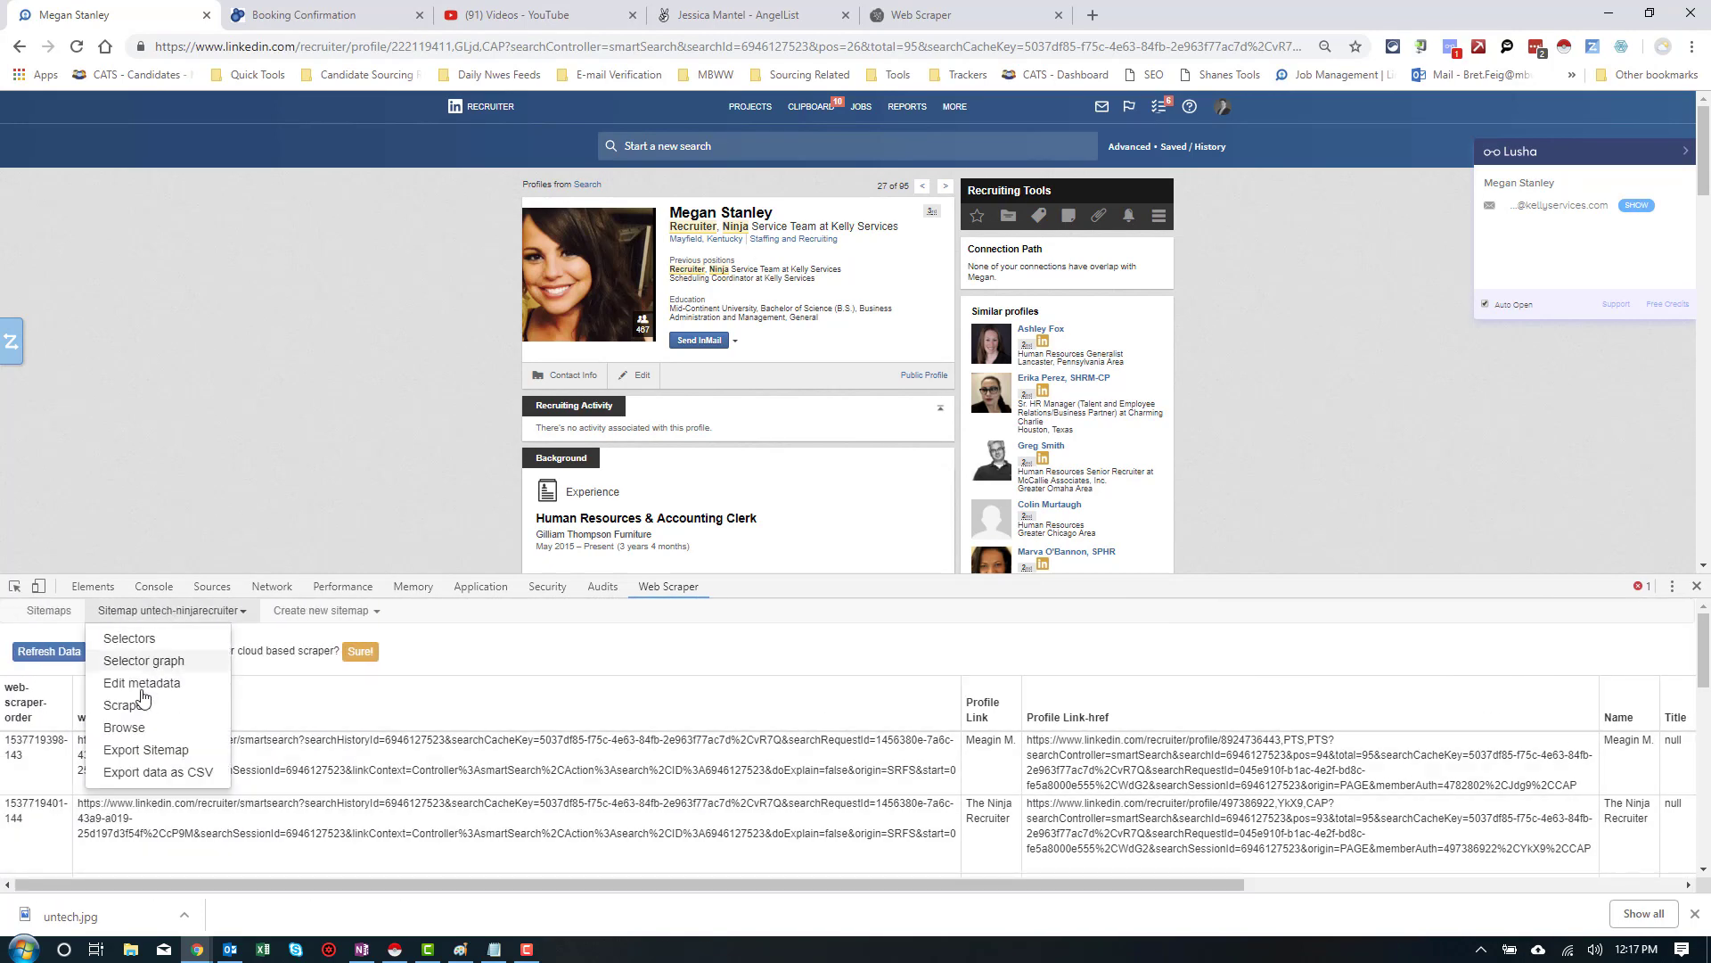
left_click(127, 774)
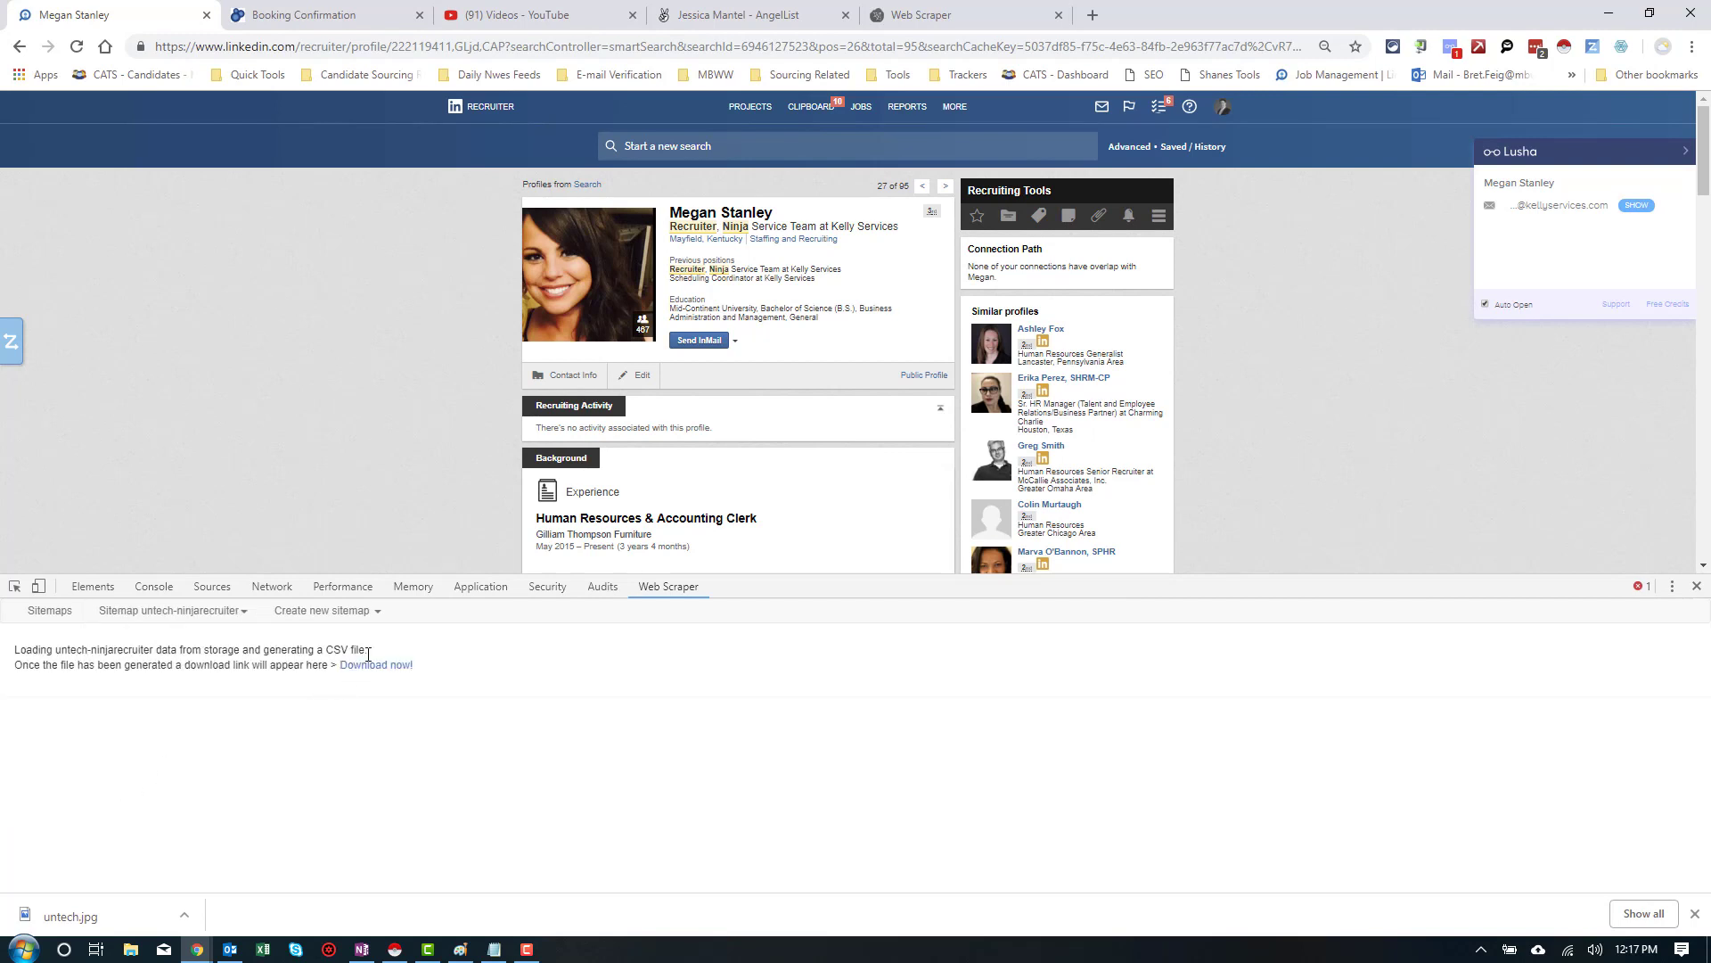
left_click(369, 664)
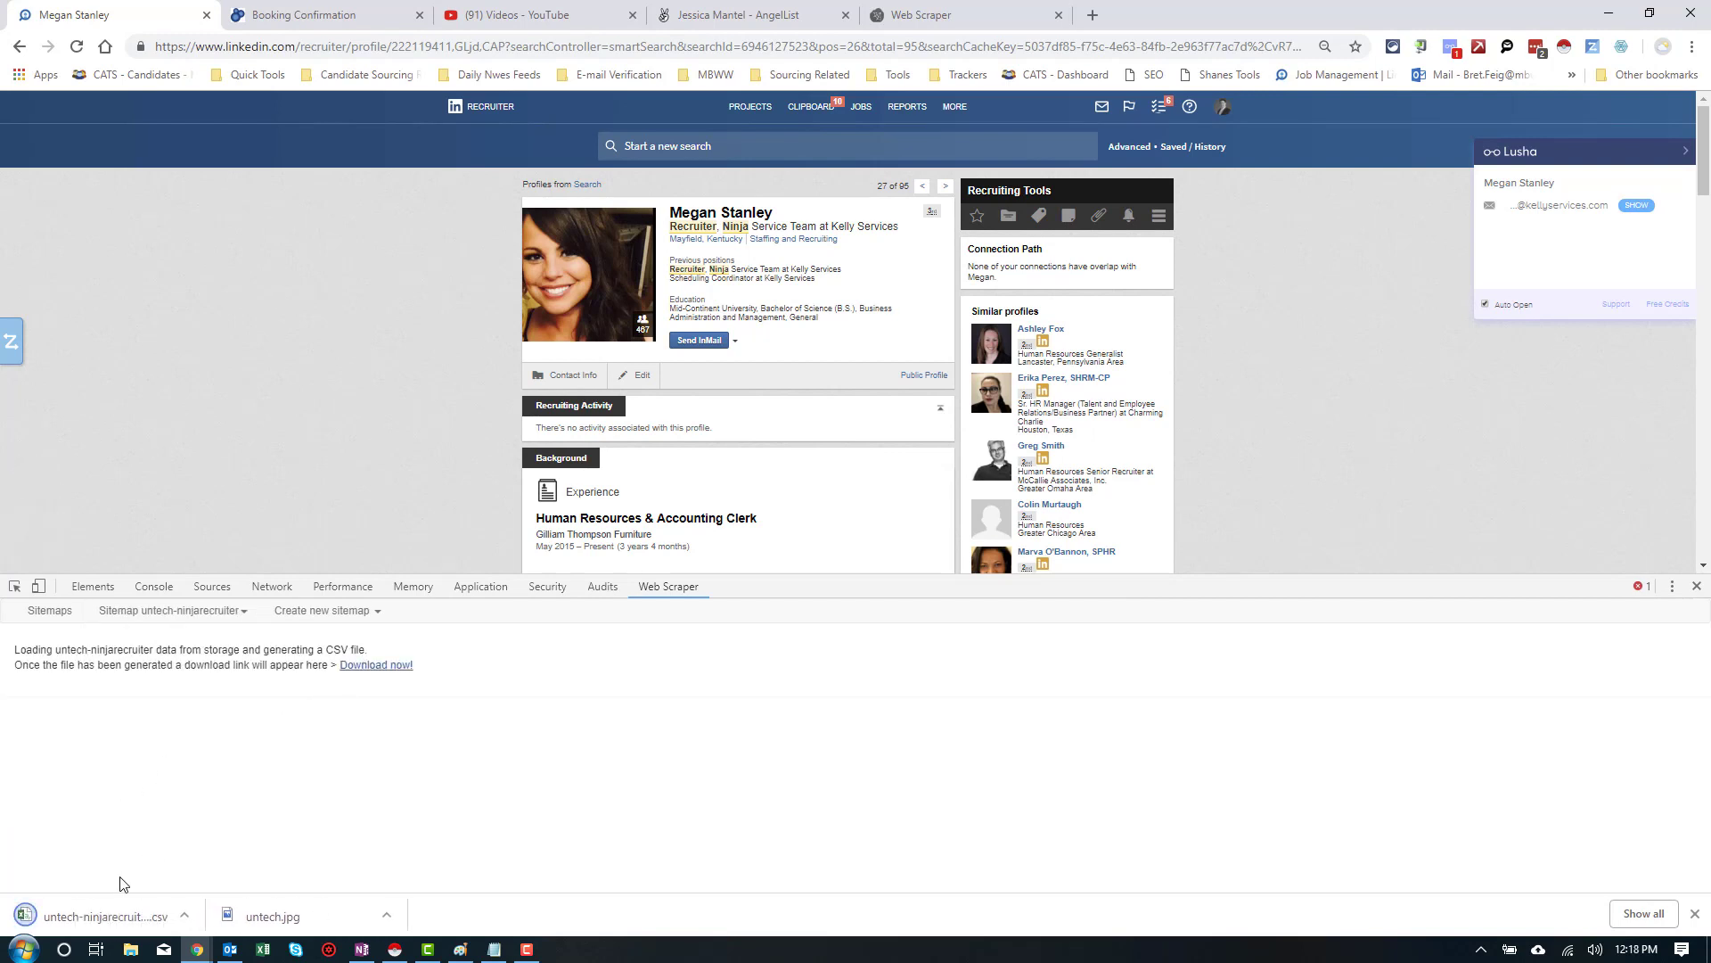
left_click(94, 918)
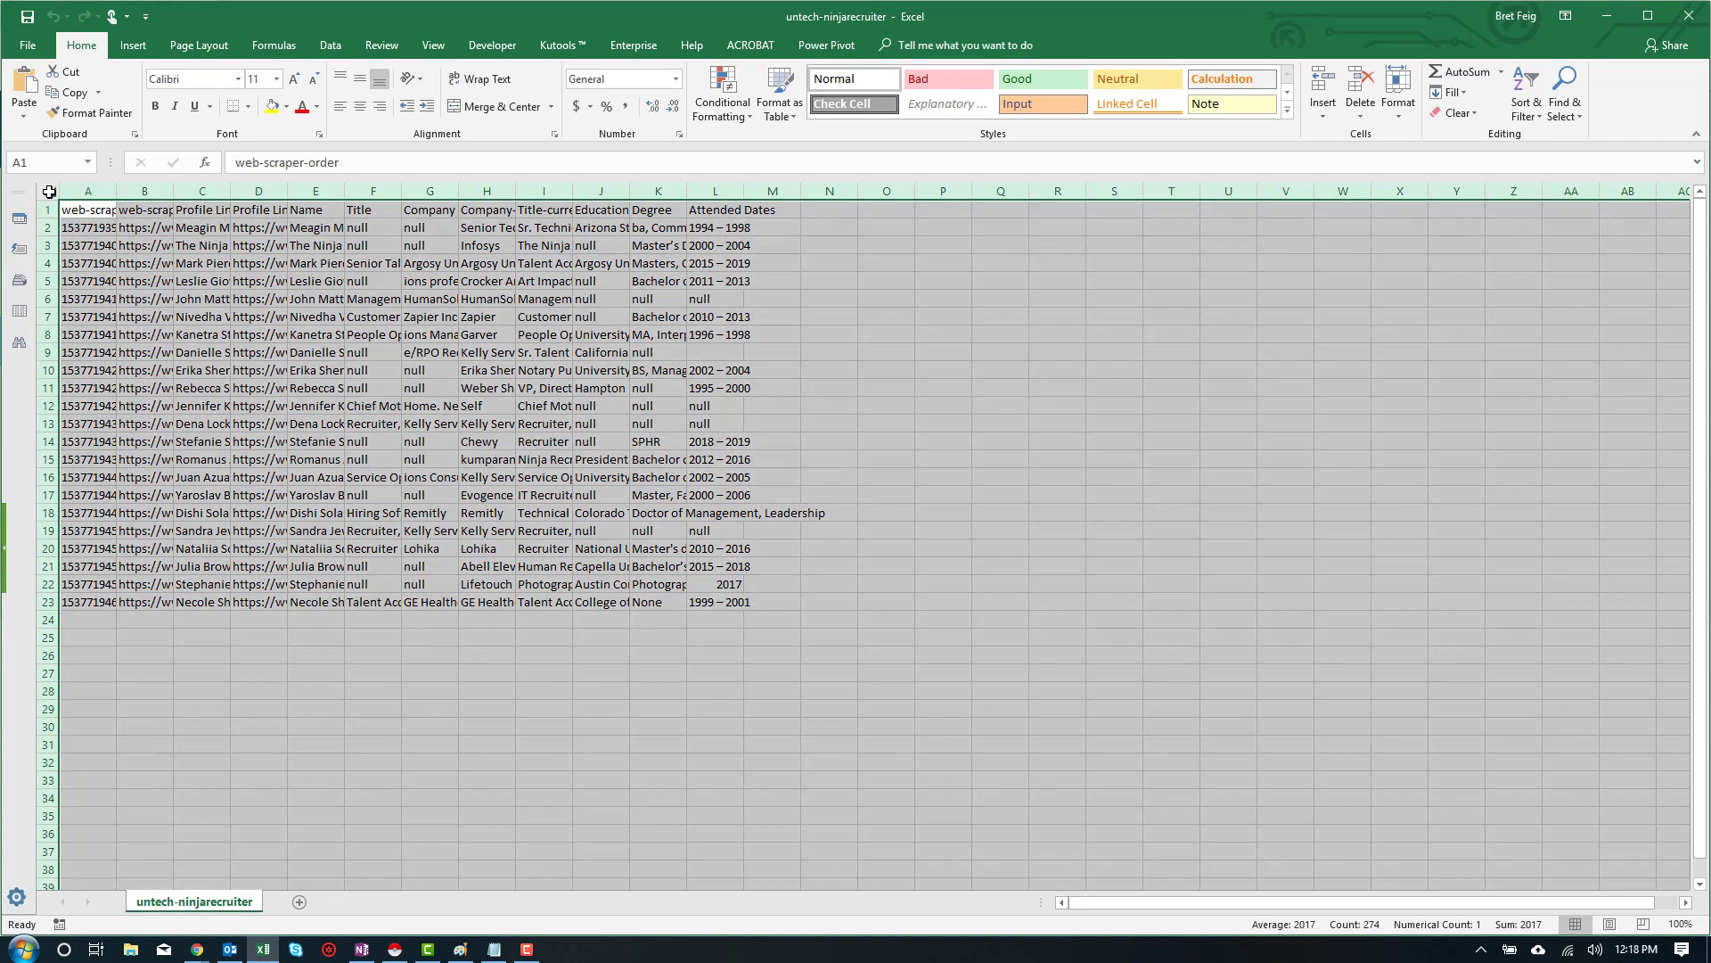
Autofit all columns, then delete the web-scraper-order and web-scraper-start-url columns
left_click(50, 191)
double_click(115, 190)
left_click(123, 243)
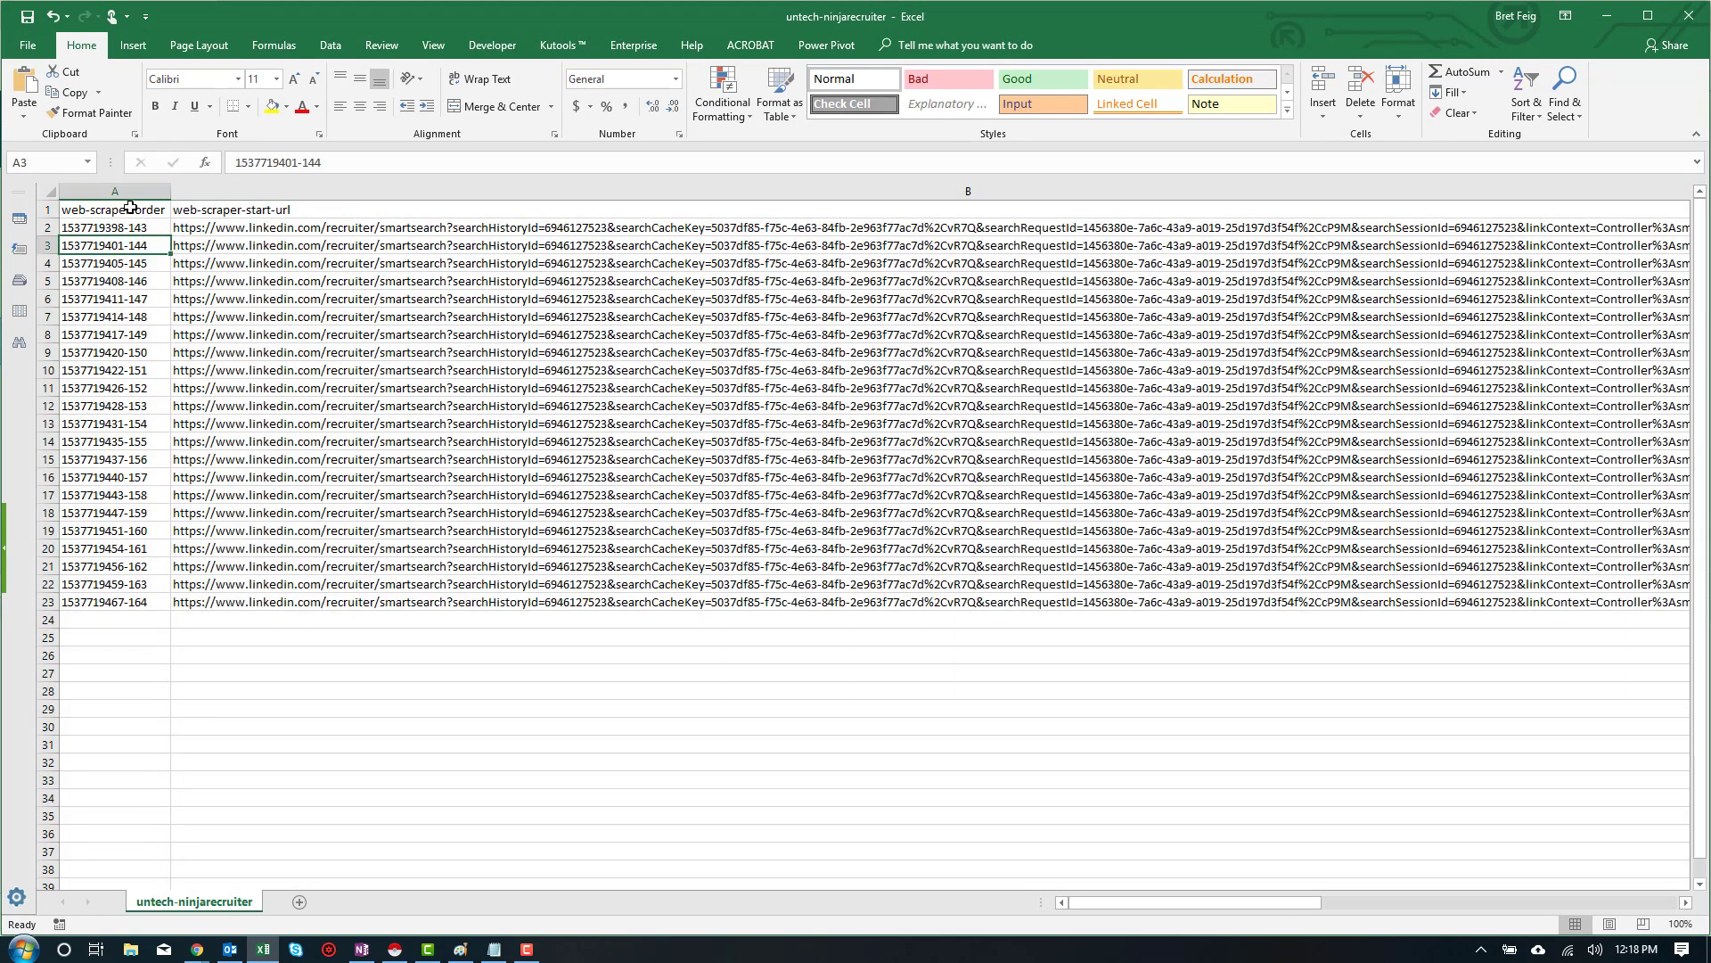
left_click_drag(123, 191, 227, 190)
right_click(227, 191)
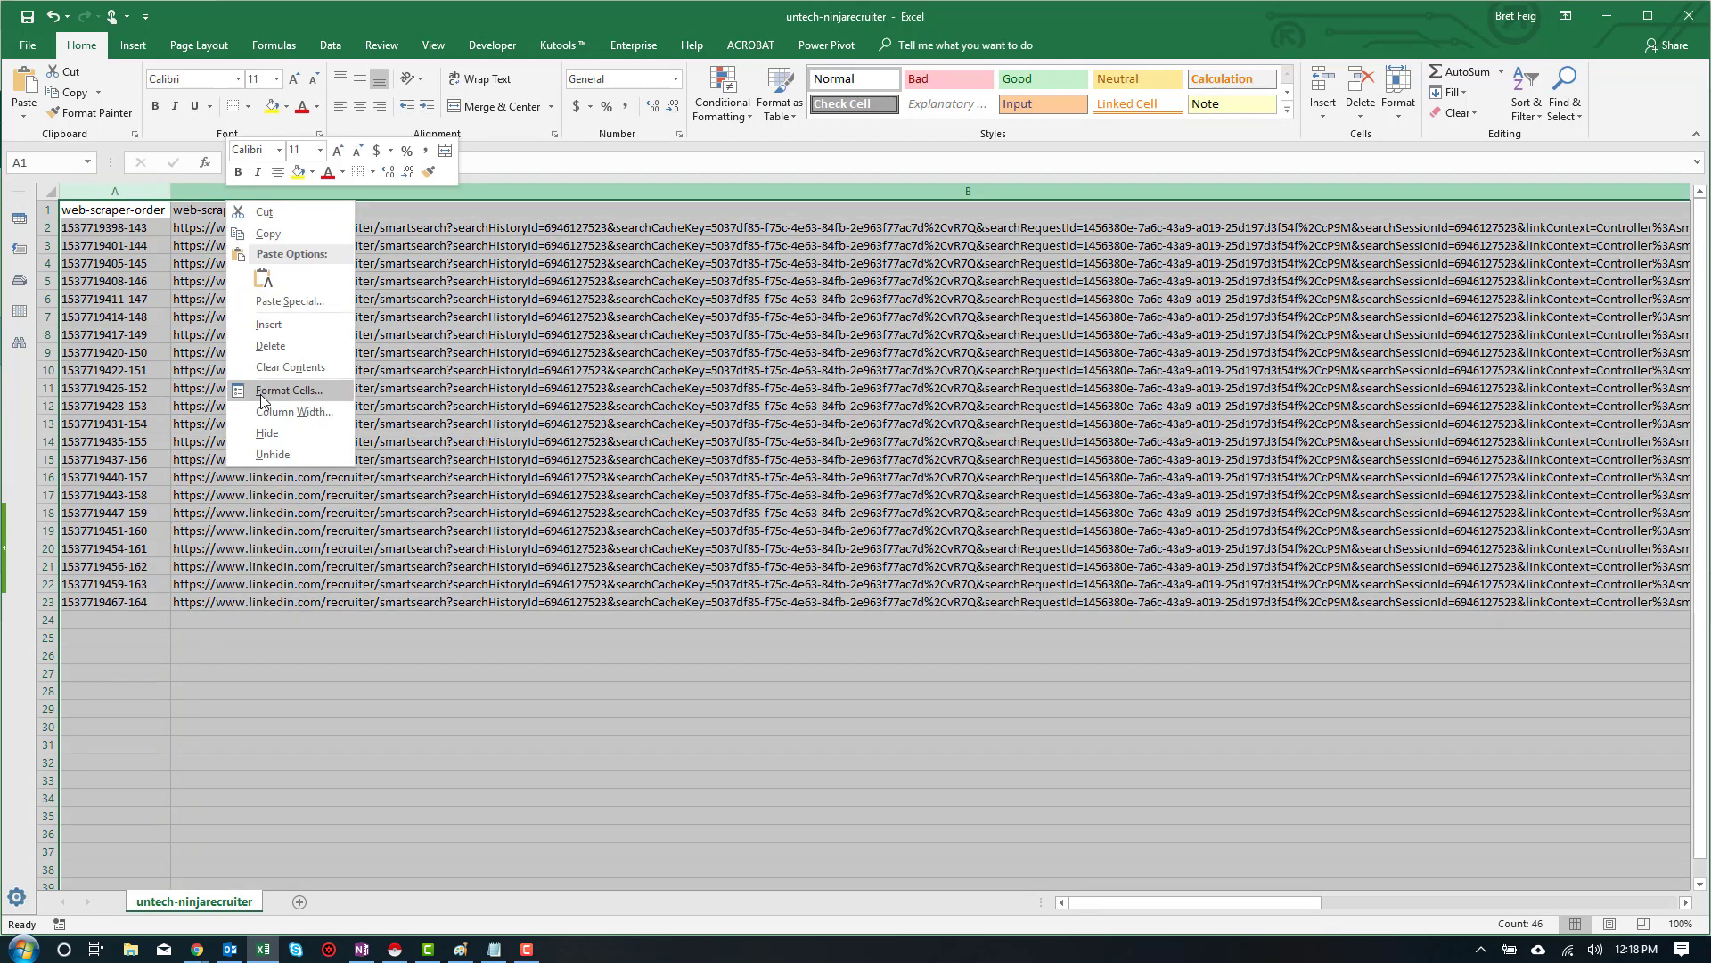
left_click(269, 348)
left_click(171, 292)
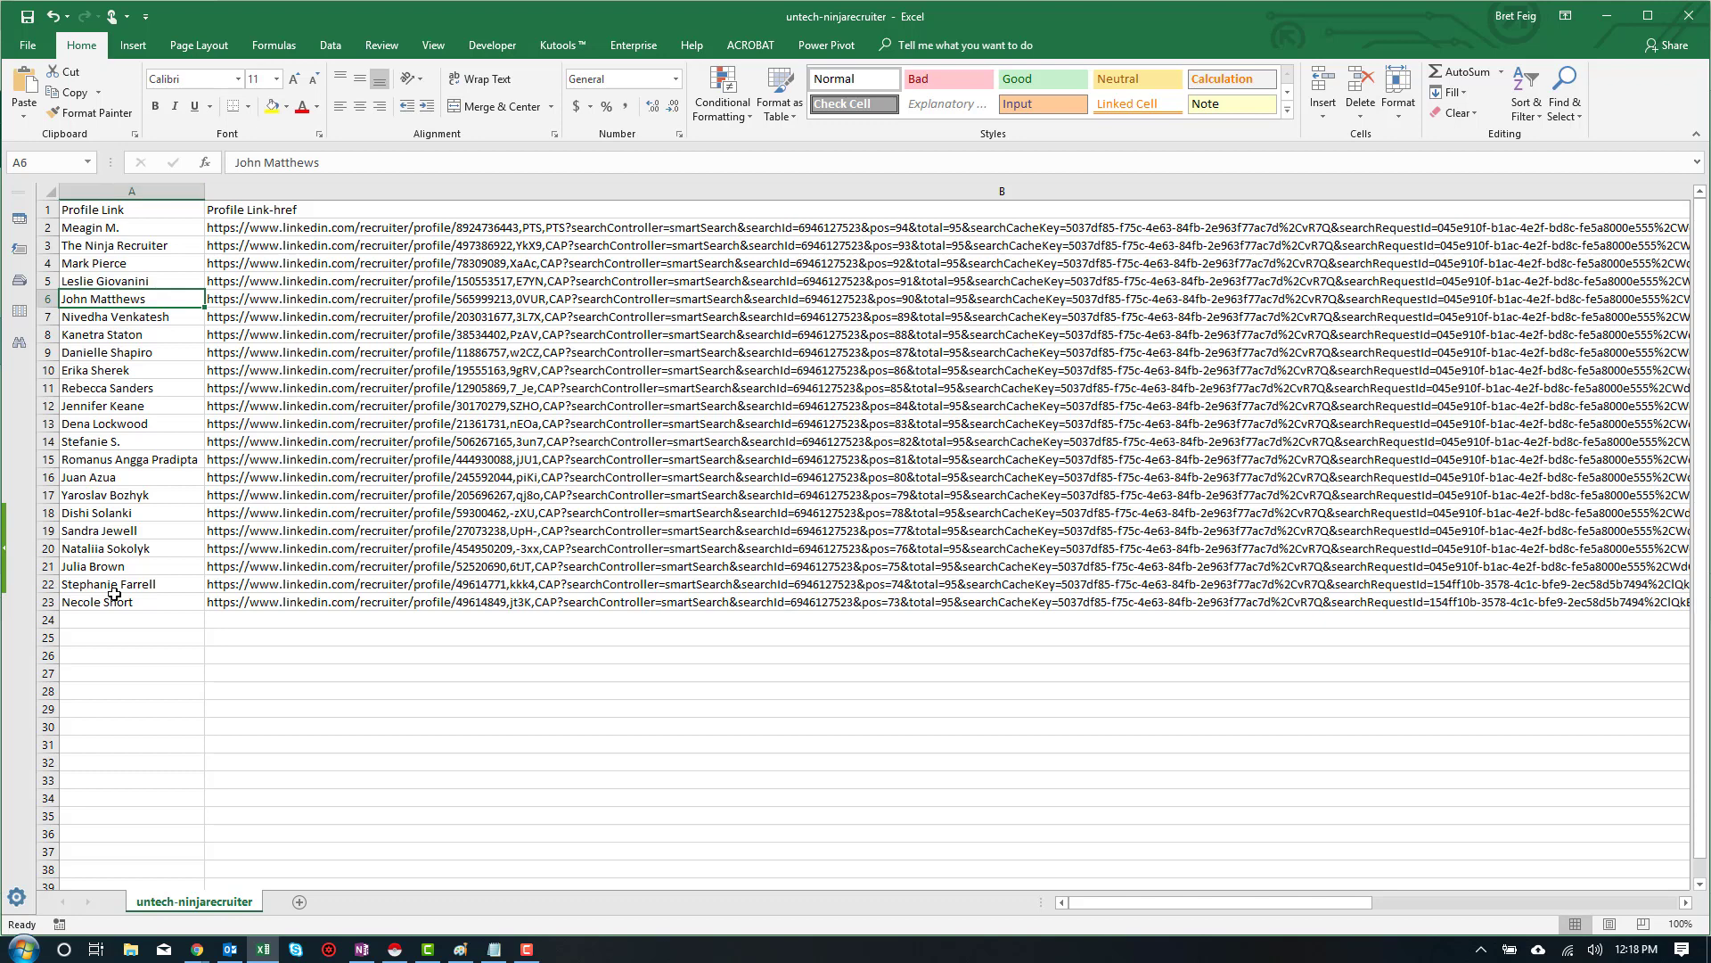
Delete the Profile Link-href column so Name sits beside Profile Link
left_click(241, 194)
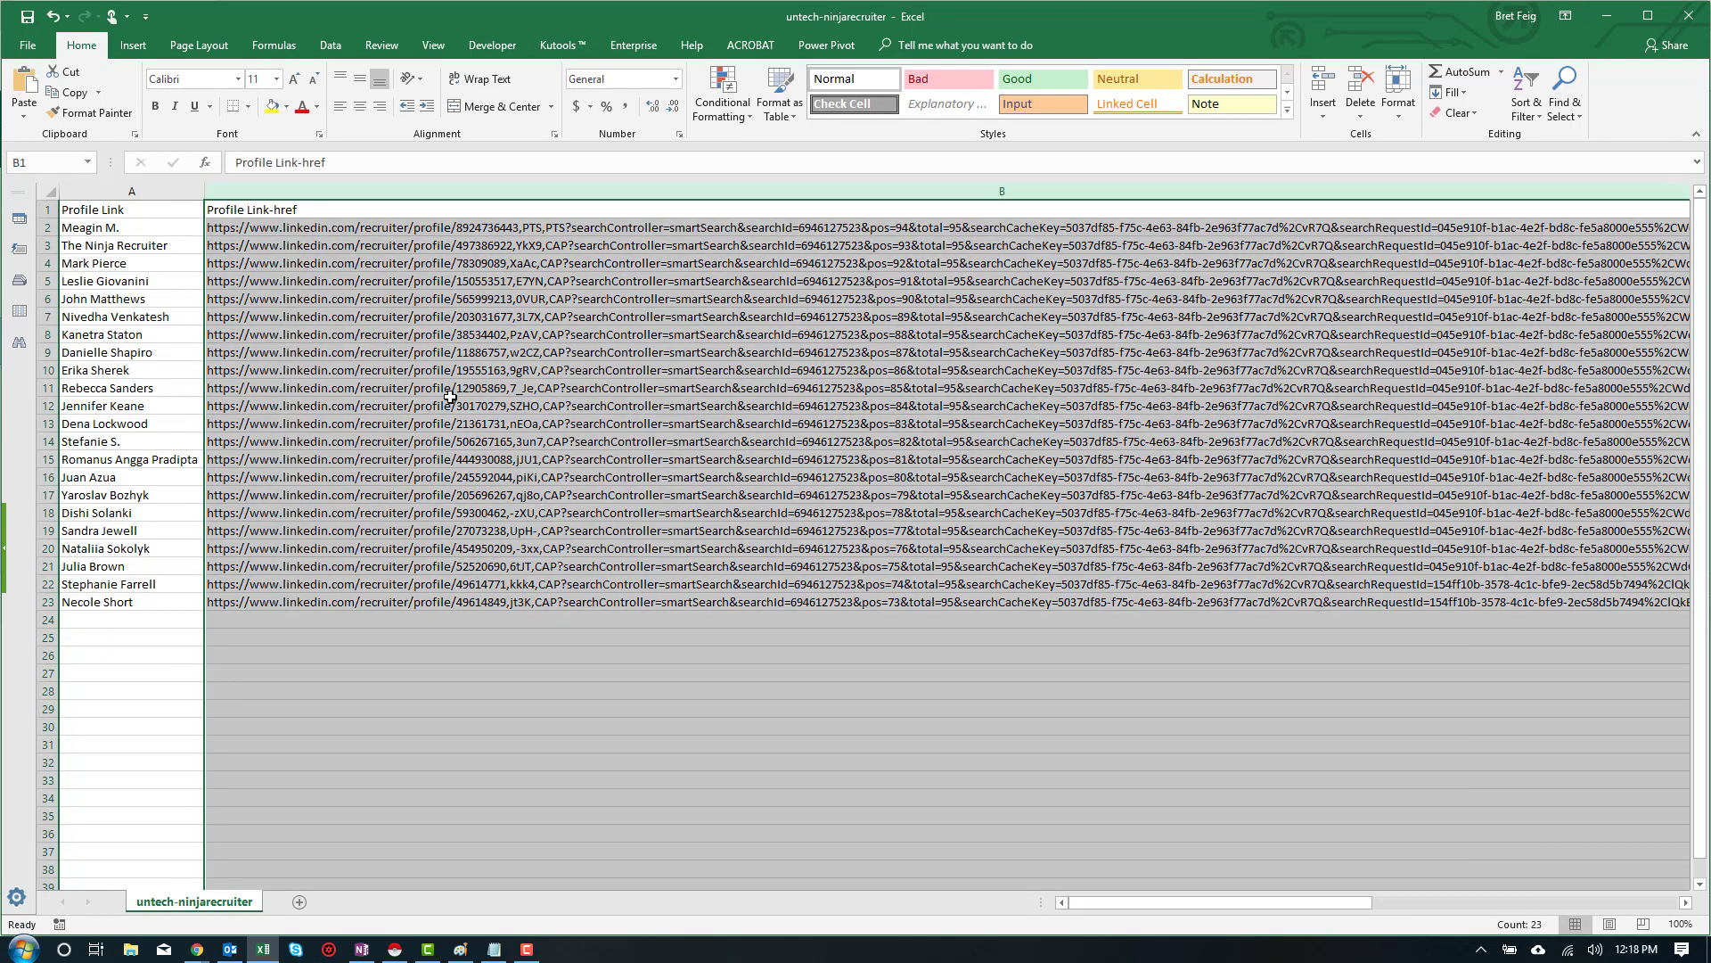
left_click_drag(1061, 896, 972, 907)
right_click(594, 192)
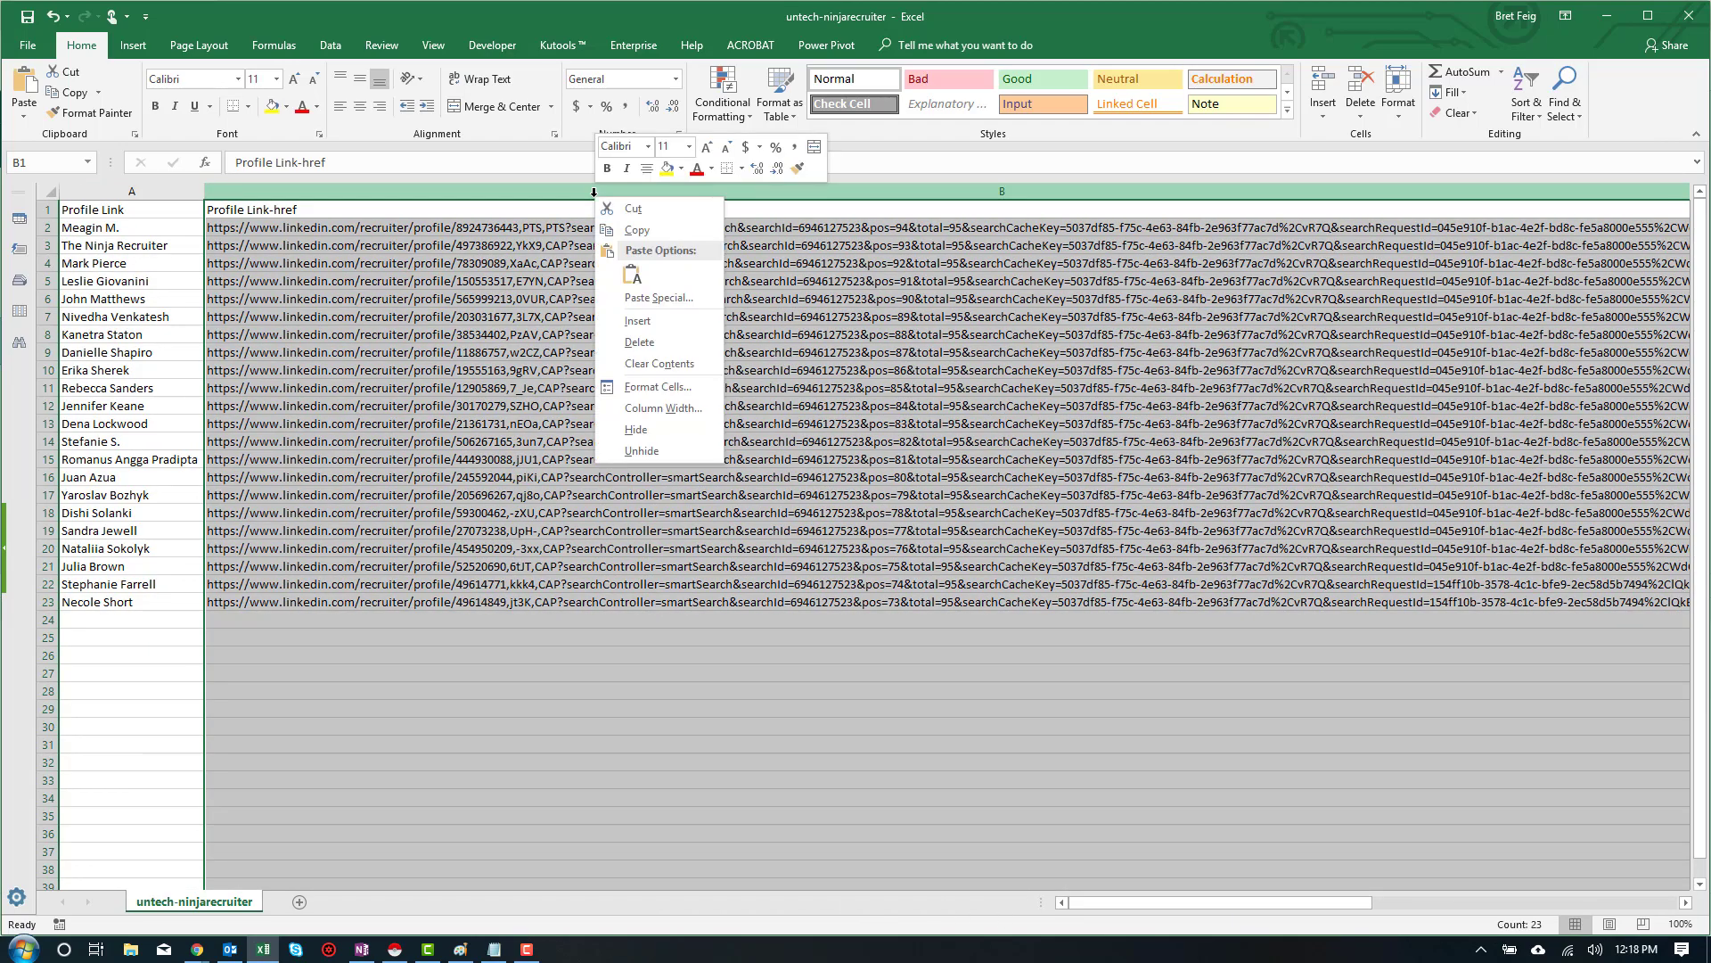
left_click(634, 343)
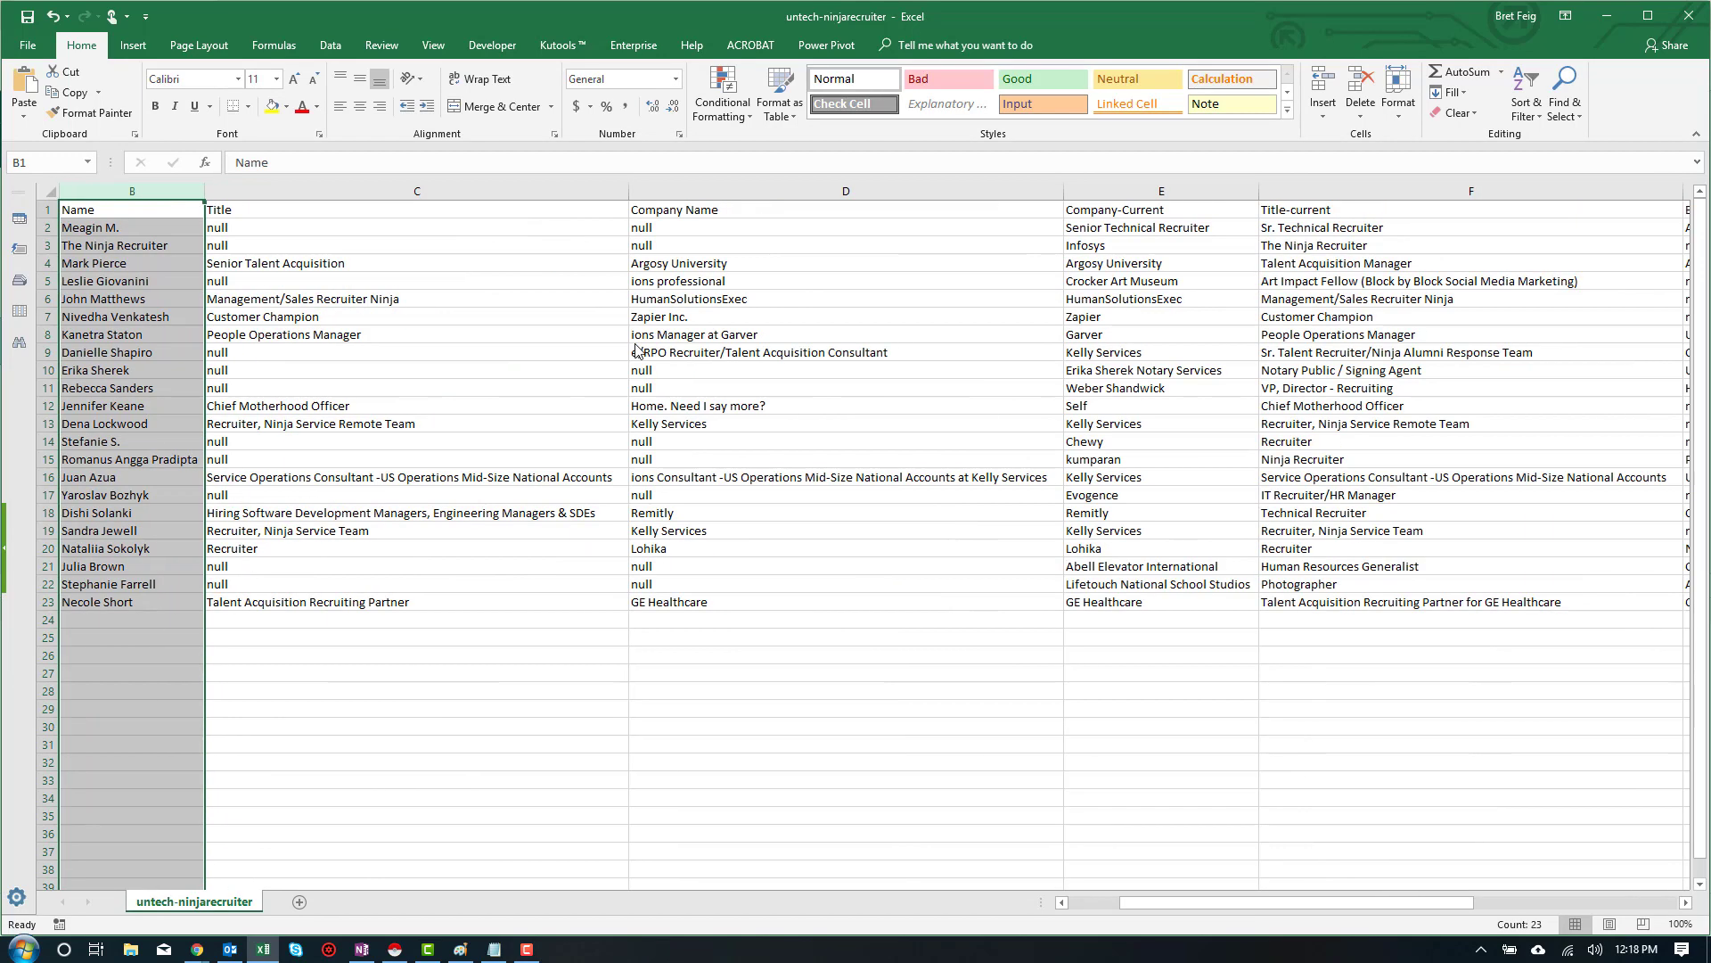
left_click(421, 314)
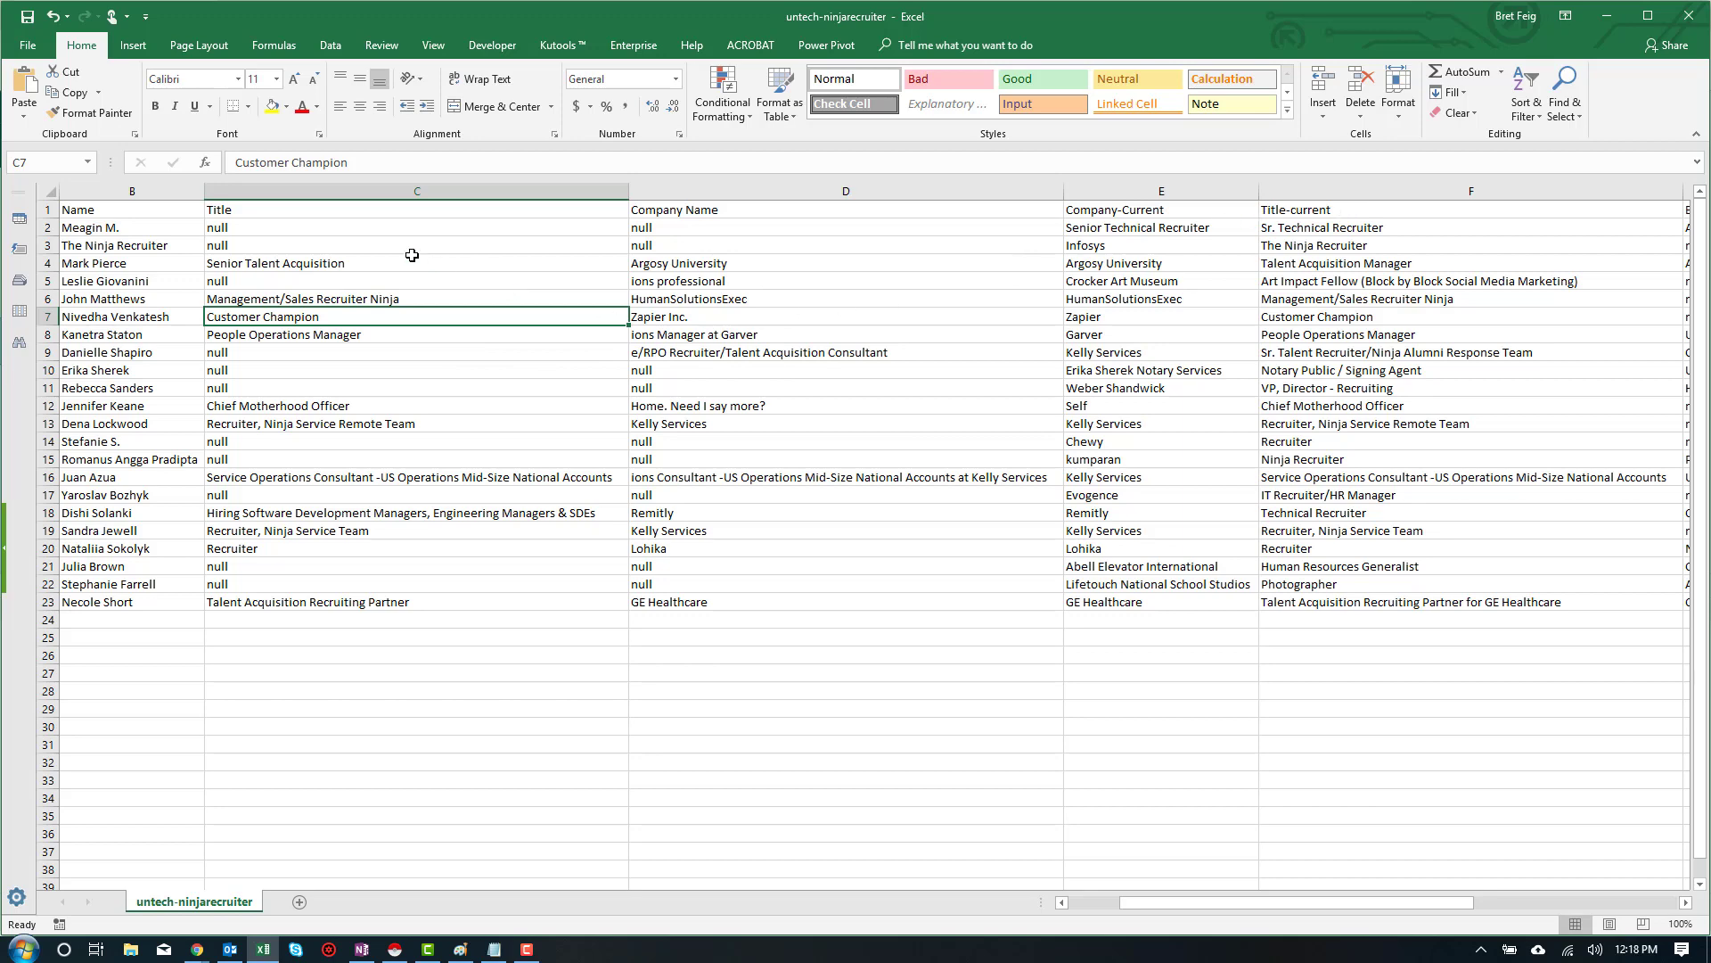
left_click(342, 191)
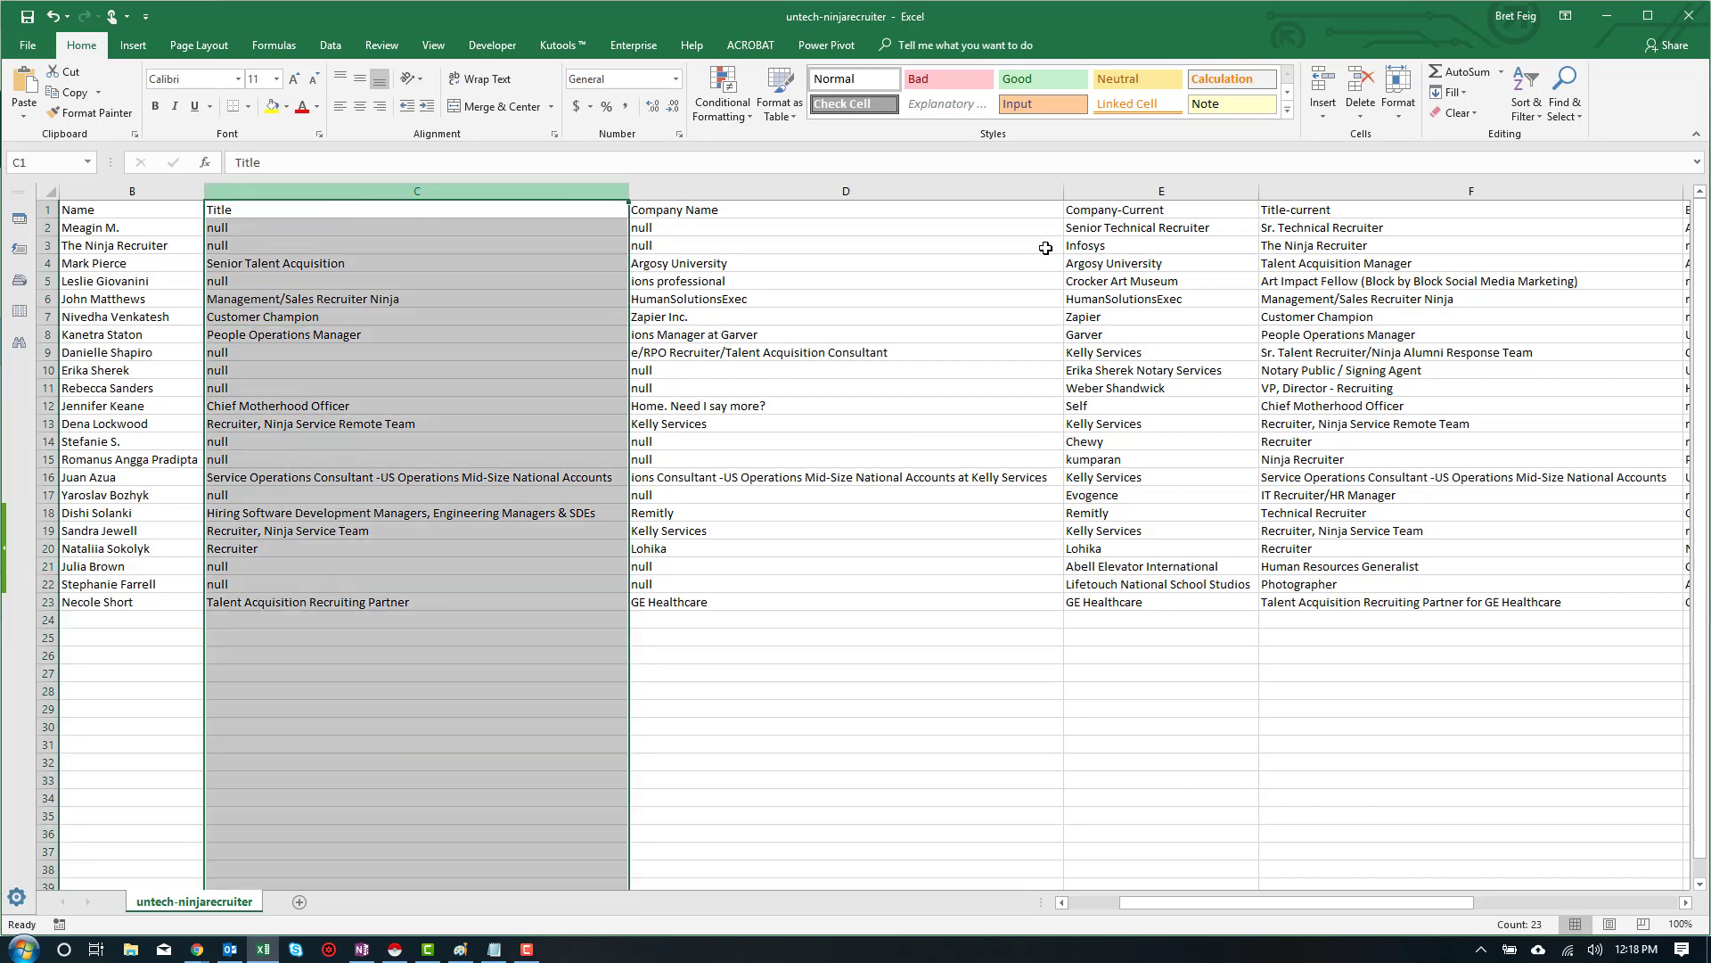
left_click(1123, 190)
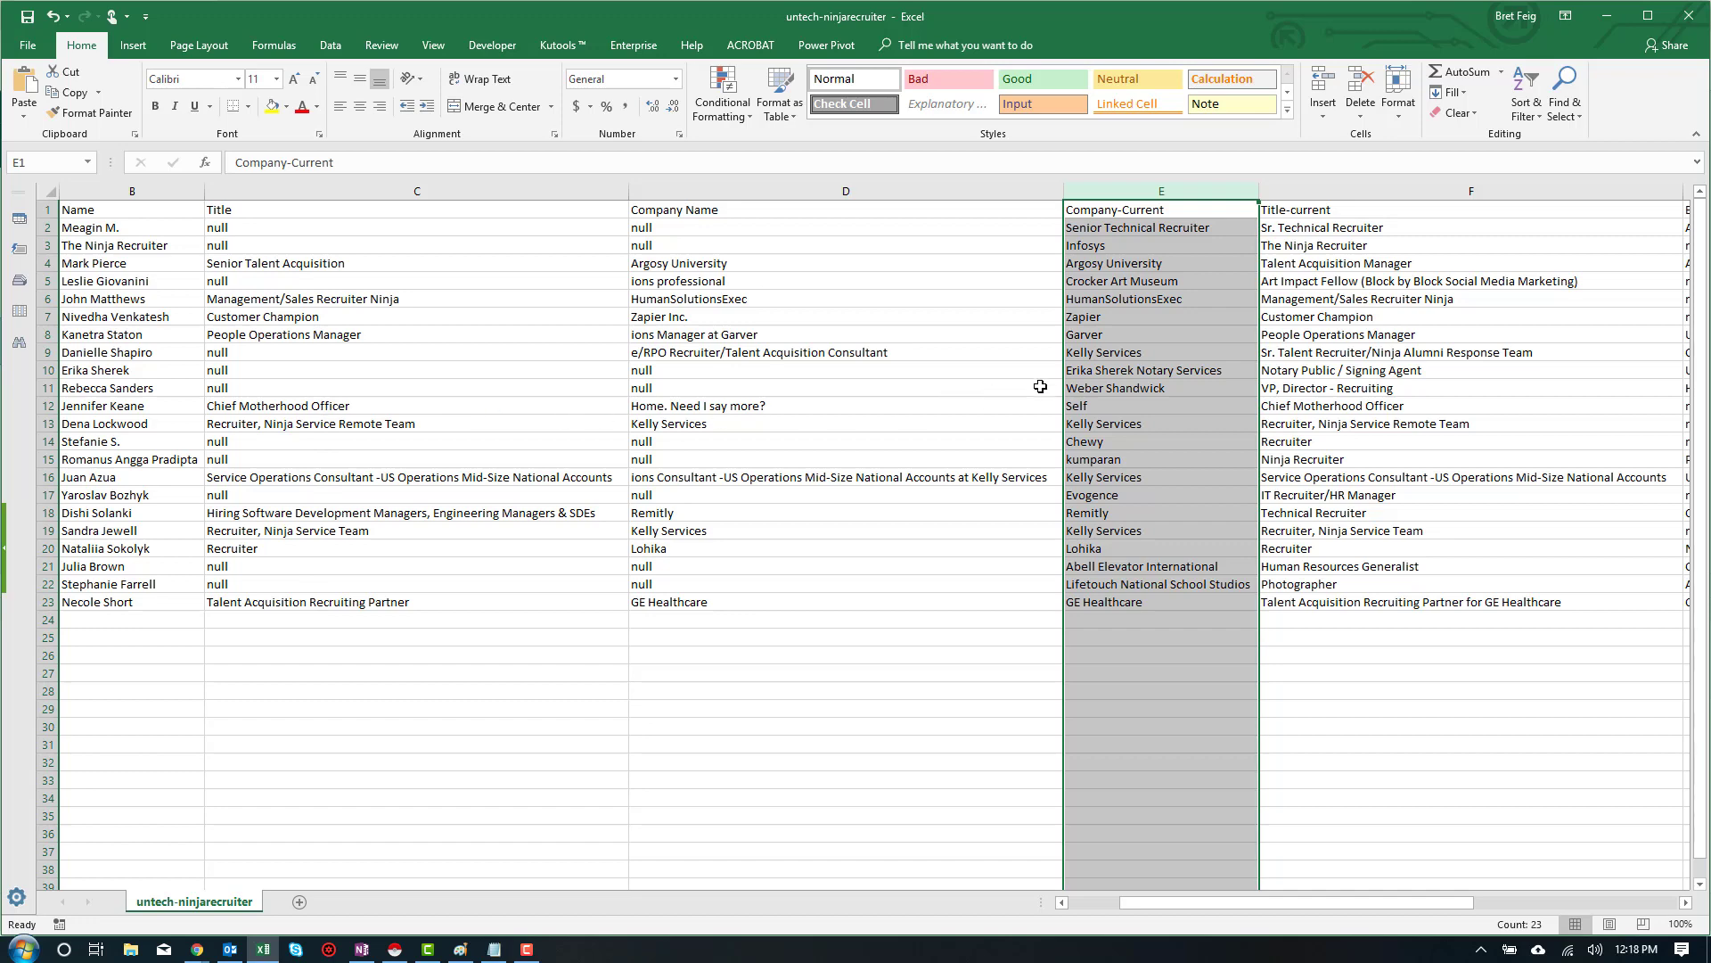
left_click(1349, 412)
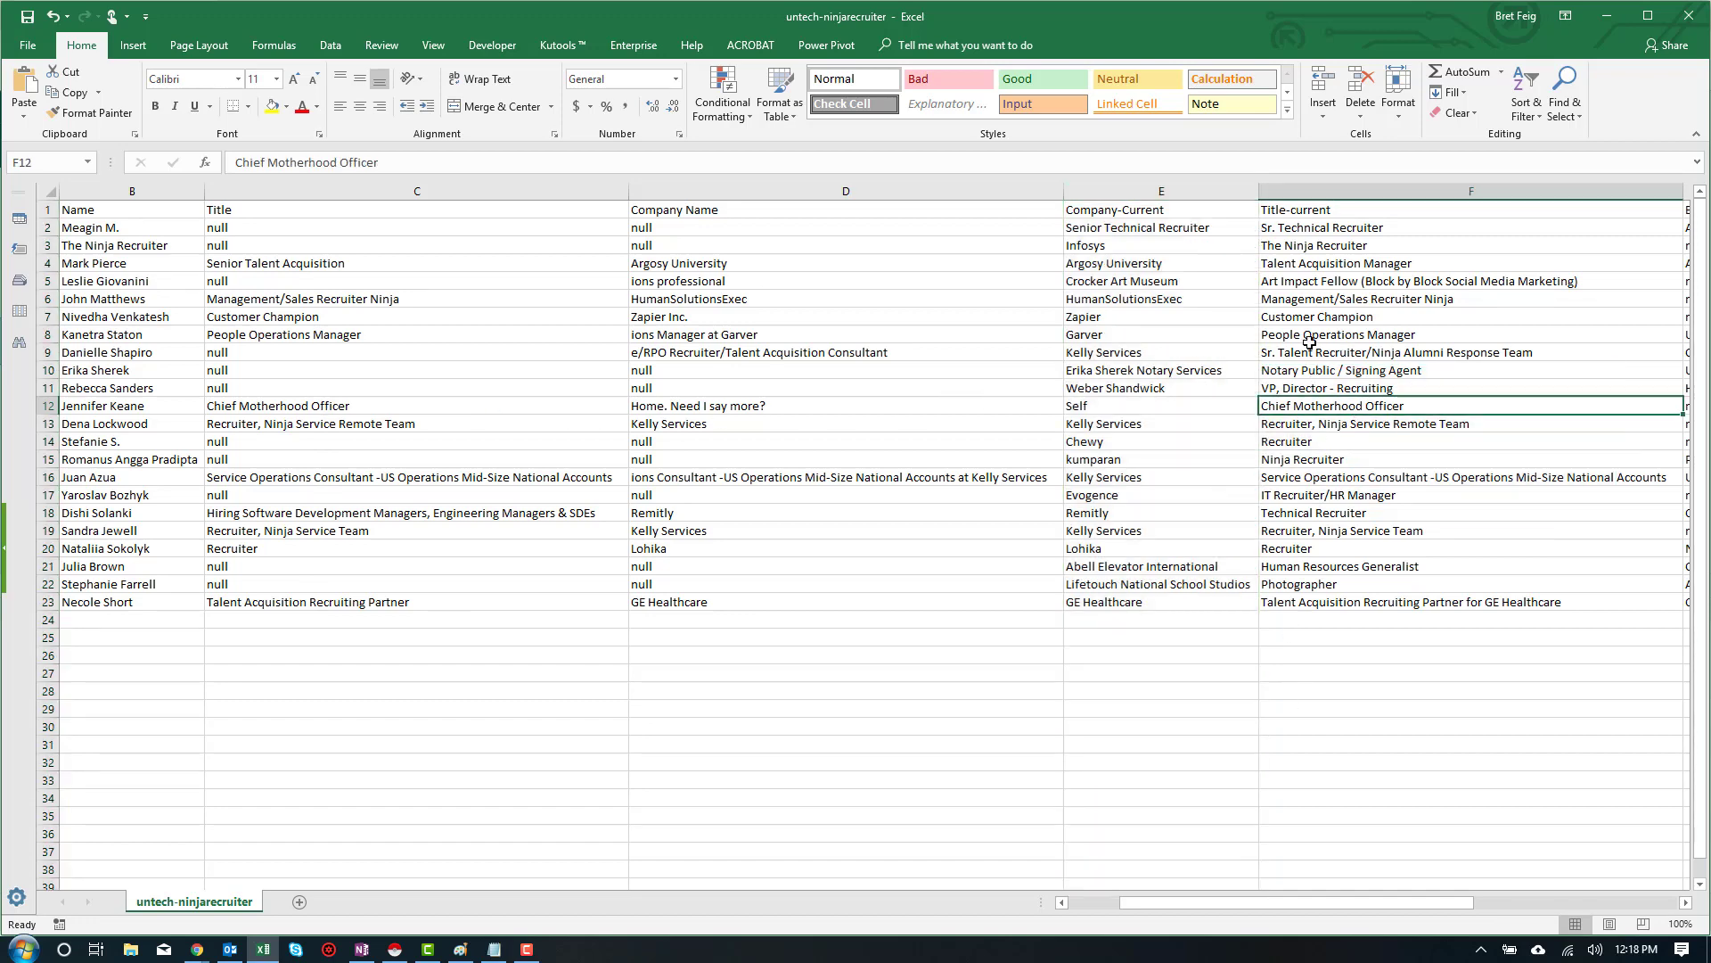
left_click_drag(1153, 903, 1347, 882)
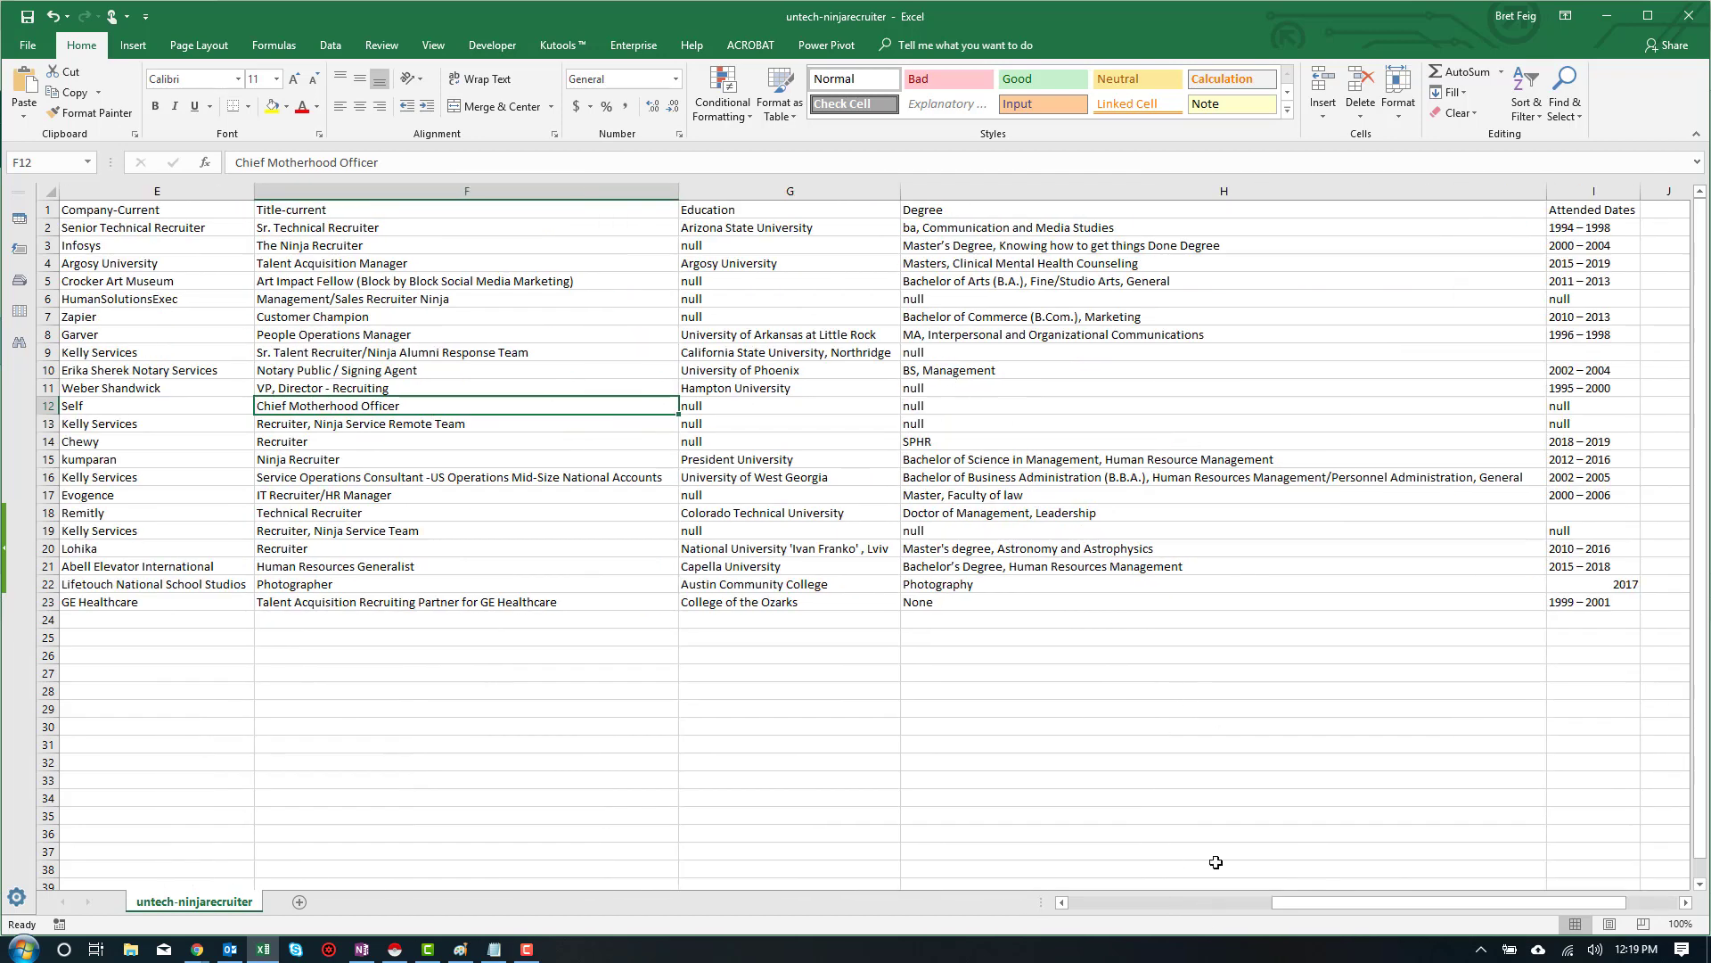
left_click(930, 407)
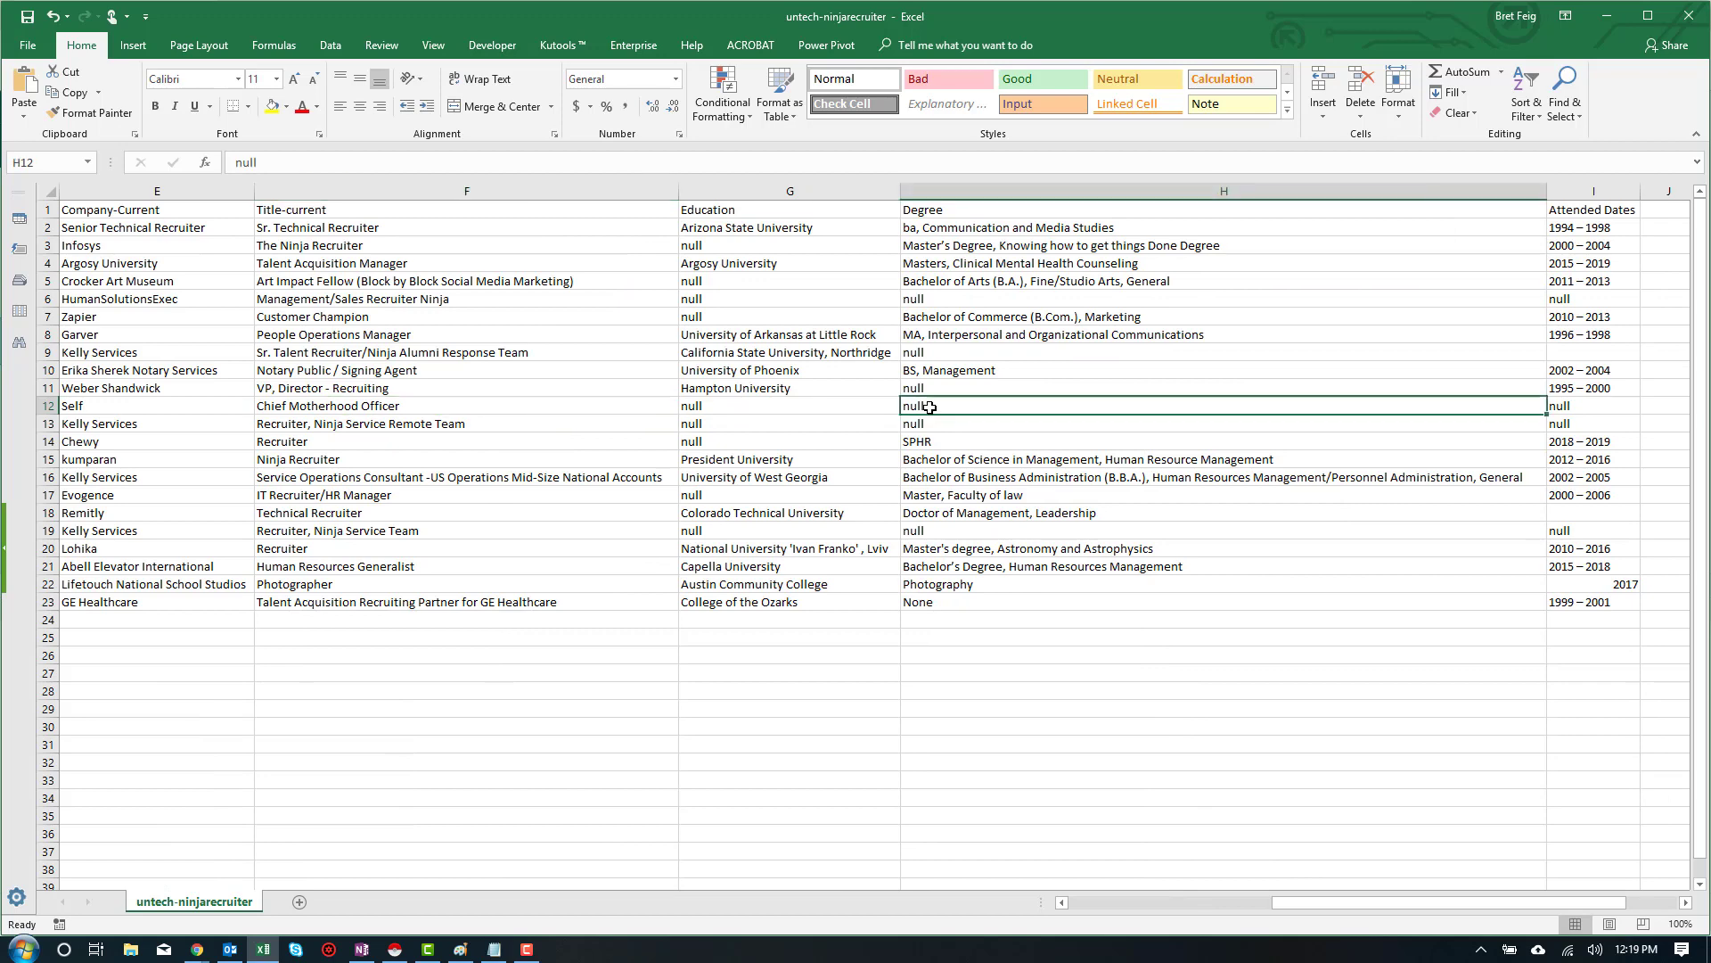
key("Down")
key("Up")
key("Up")
key("Up")
key("Up")
key("Up")
key("Up")
key("Up")
key("Left")
key("Left")
key("Left")
key("Left")
key("Left")
key("Left")
key("Left")
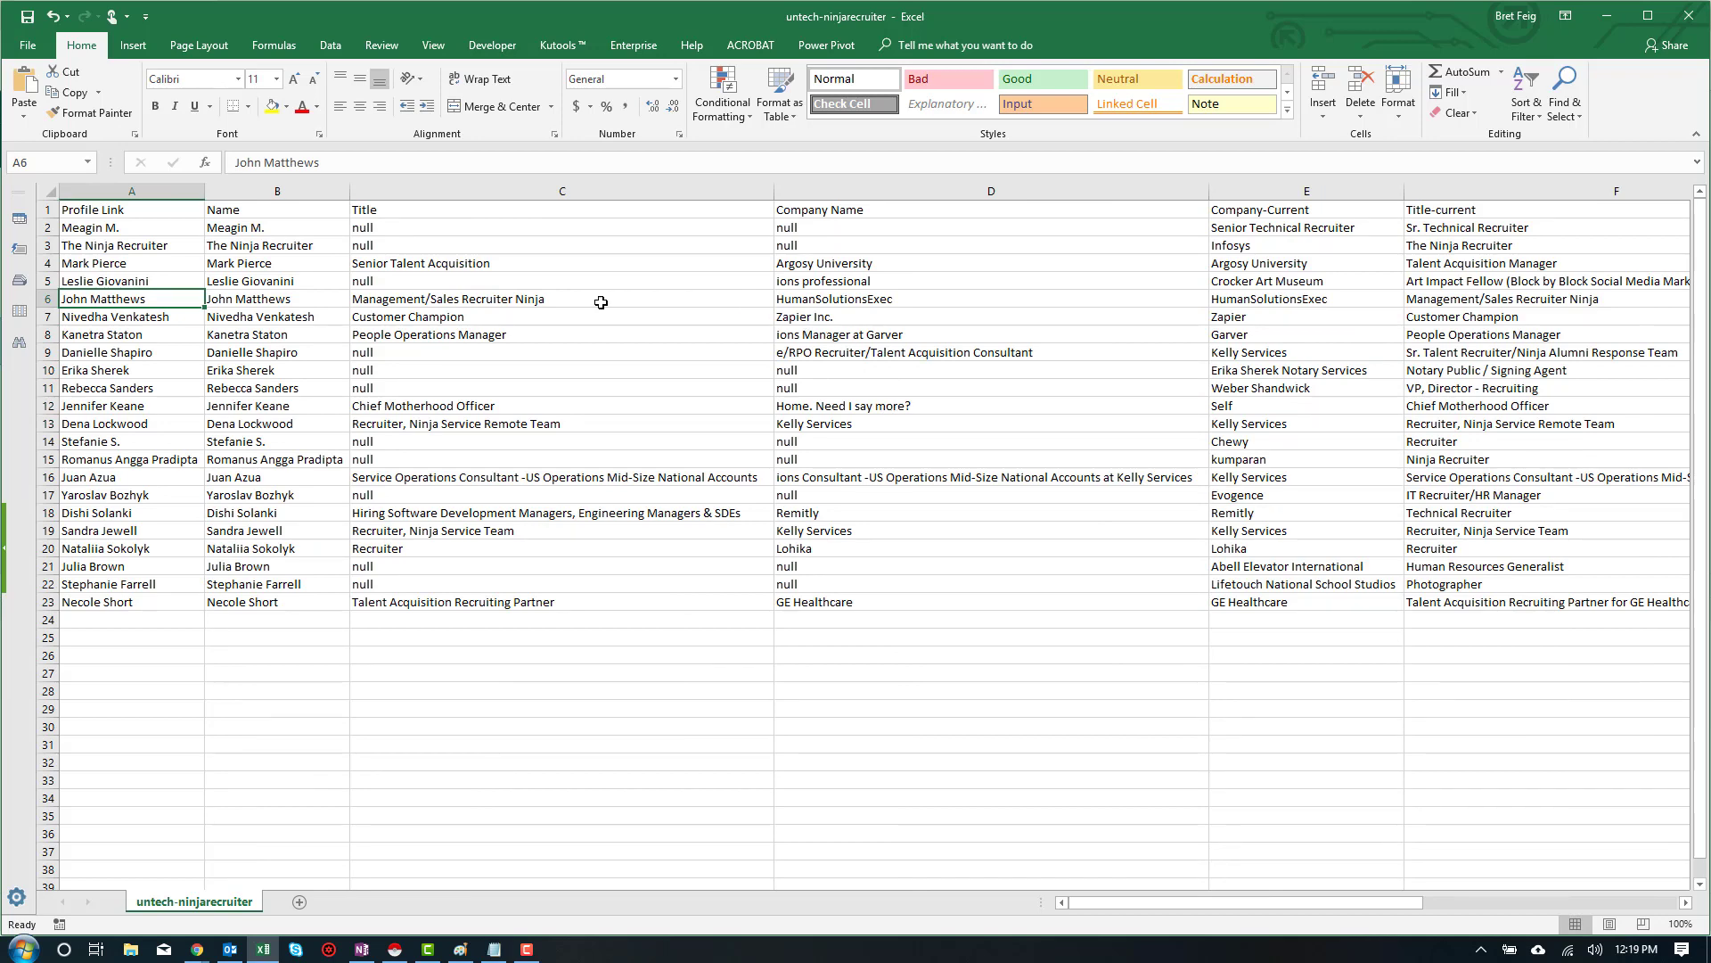
Undo to restore the Profile Link-href column and browse the row values
key("ctrl+z")
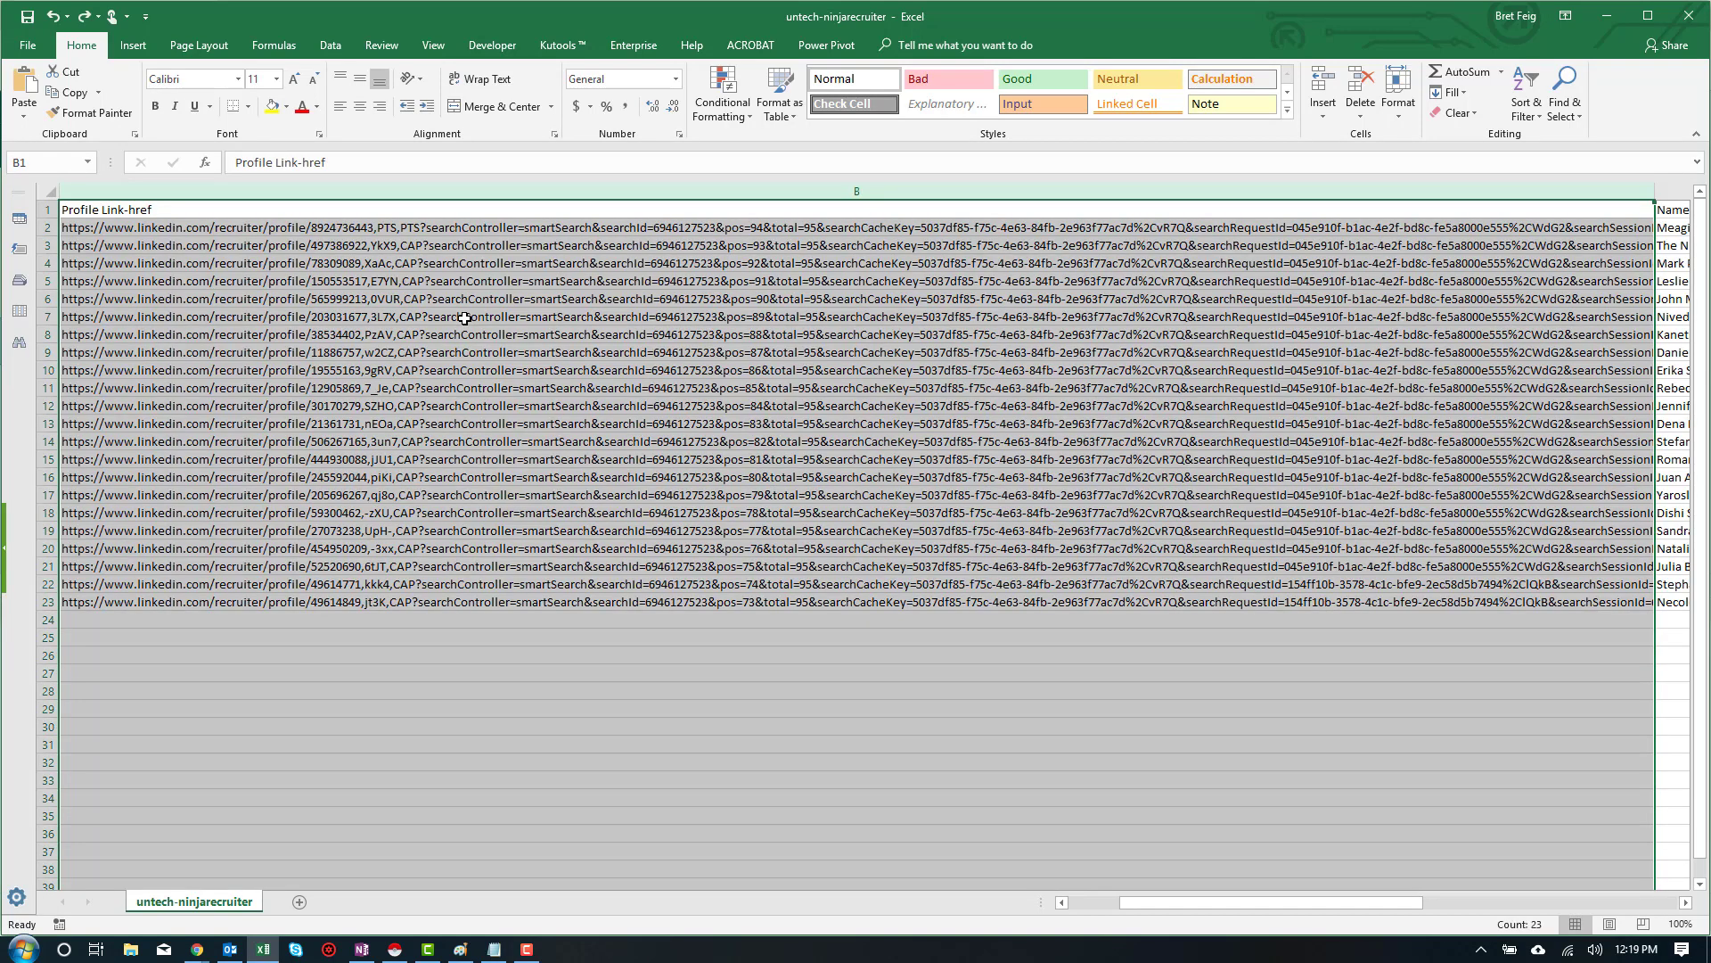
left_click(484, 295)
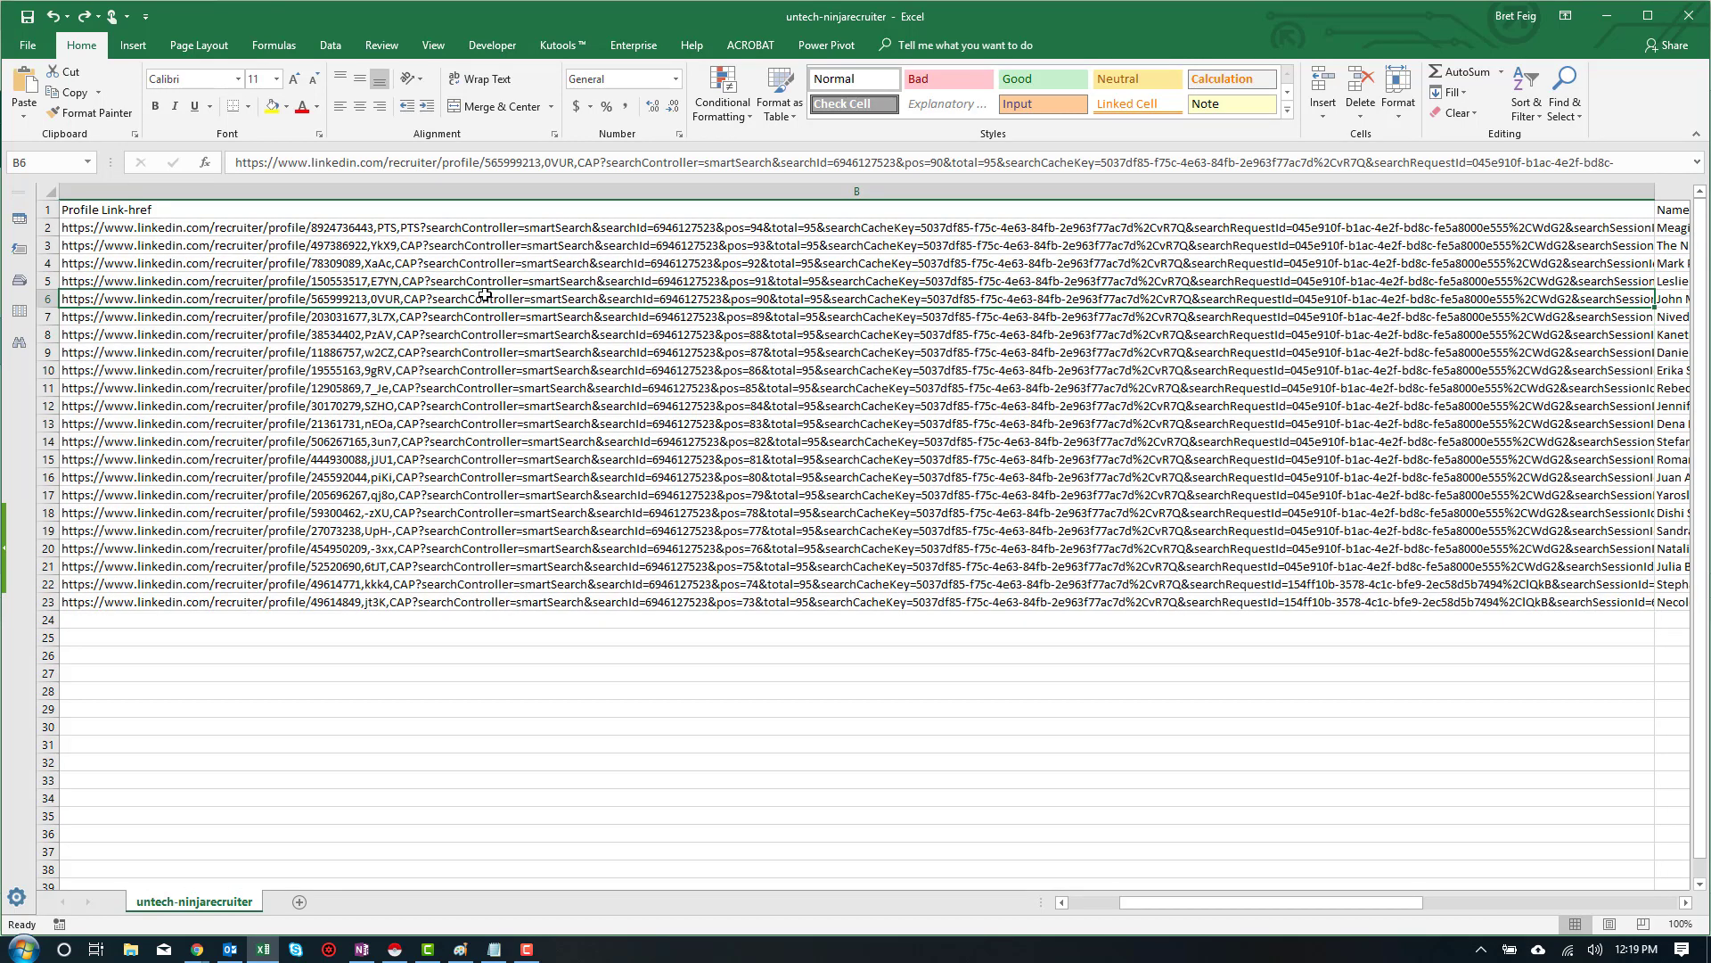
key("Right")
key("Right")
key("Right")
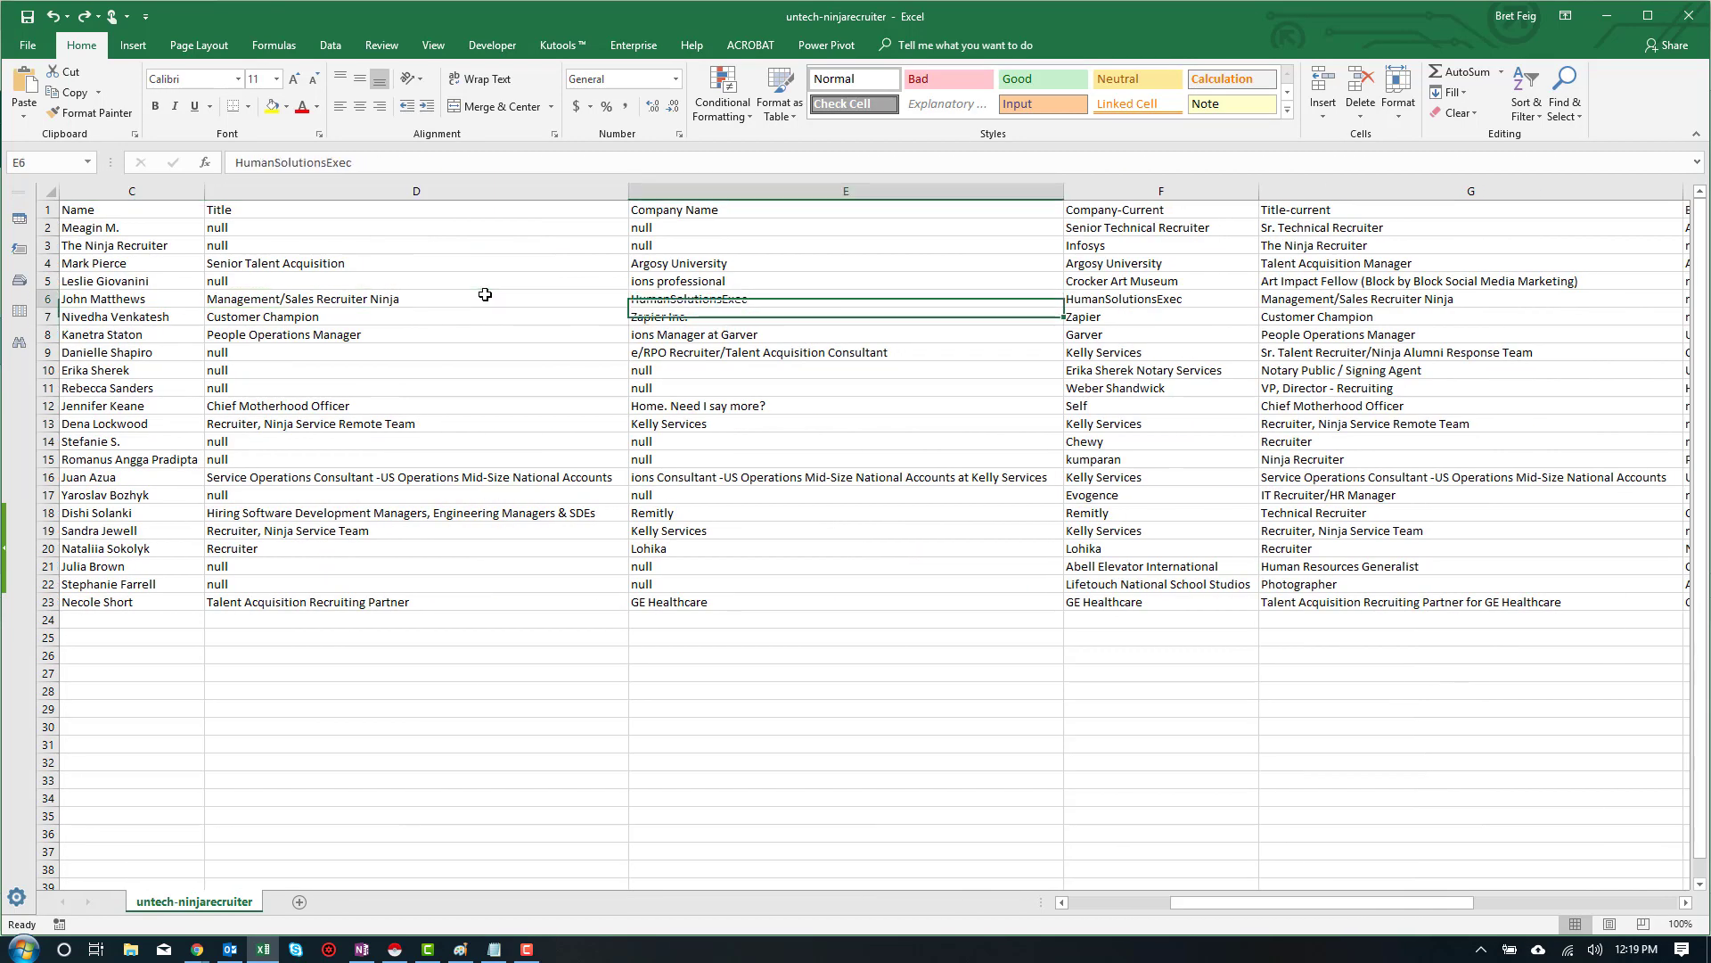
key("Down")
key("Down")
key("Down")
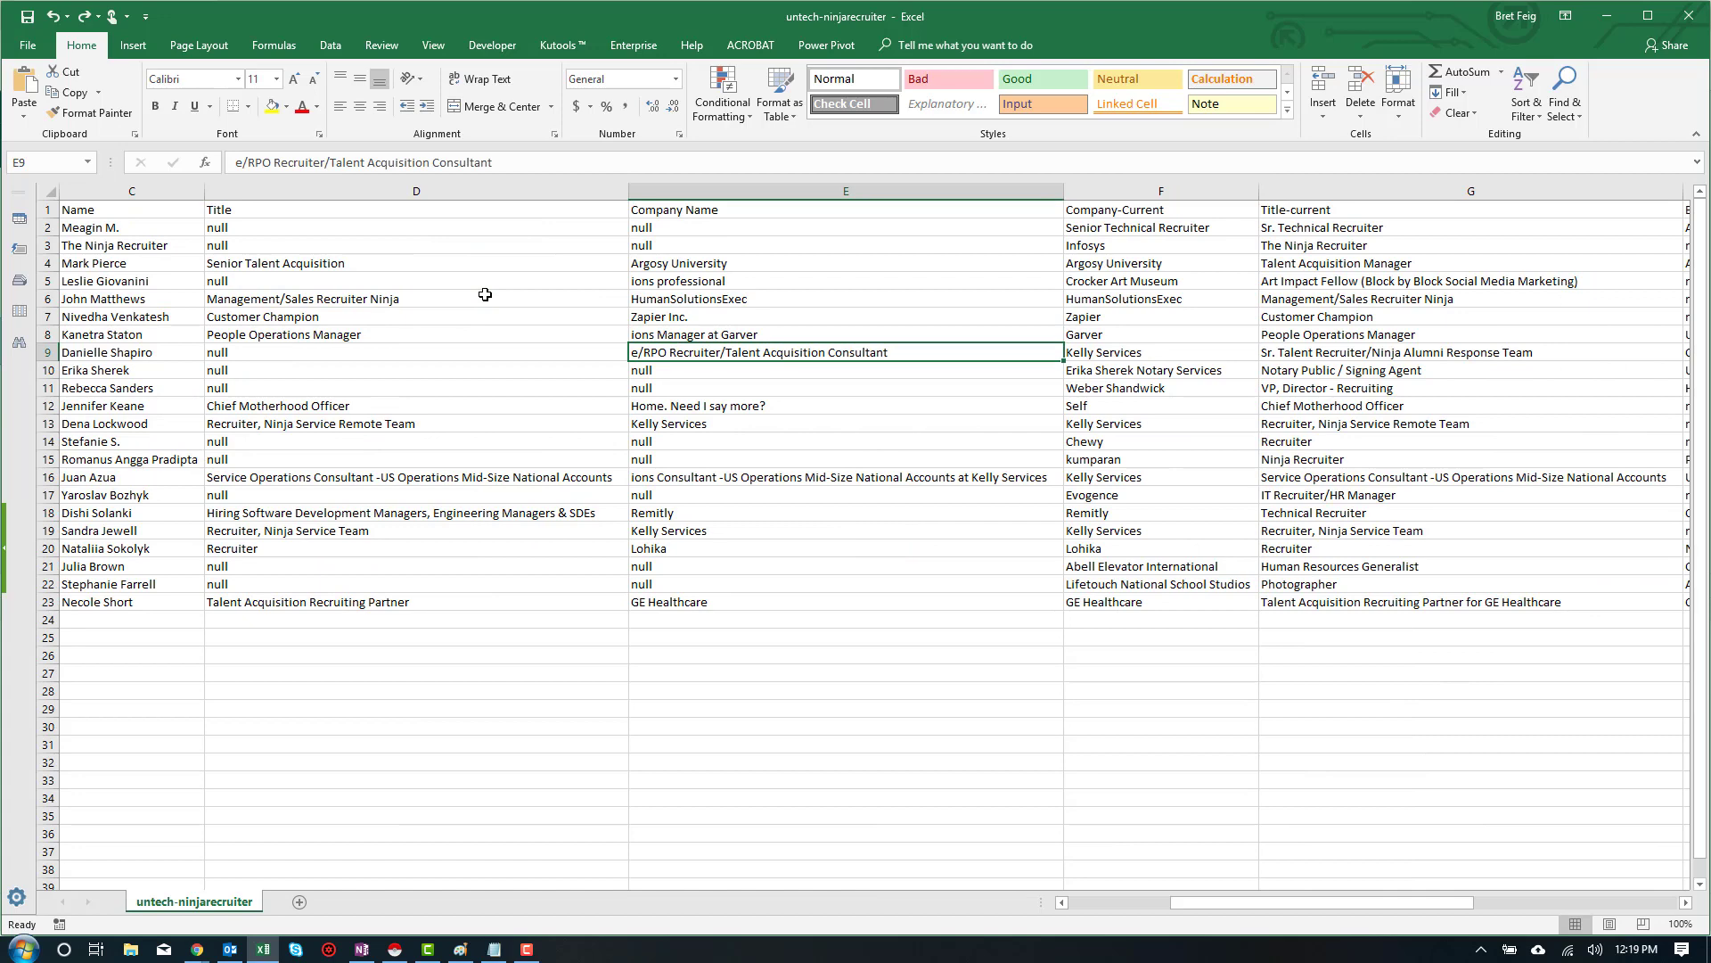
key("Right")
key("Right")
key("Right")
key("Down")
key("Down")
key("Down")
key("Down")
Copy the candidate's profile URL from cell B13
key("Left")
key("Home")
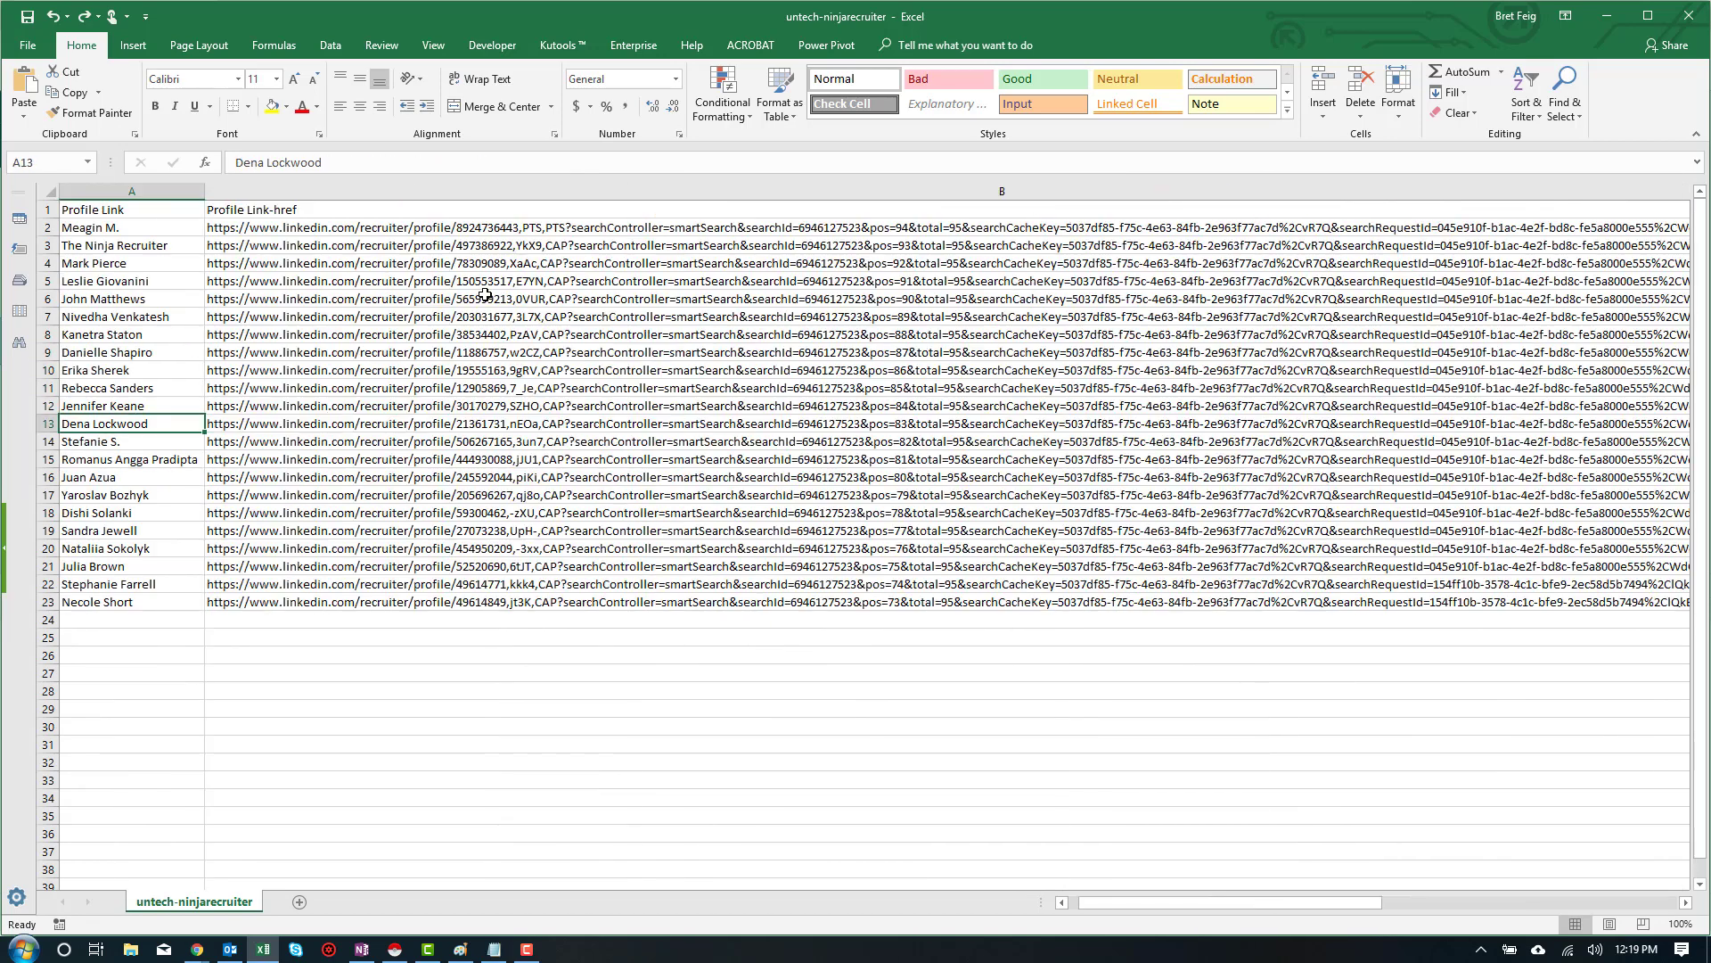
key("Right")
key("ctrl+c")
Load the copied profile URL in Chrome's address bar
mouse_move(200, 955)
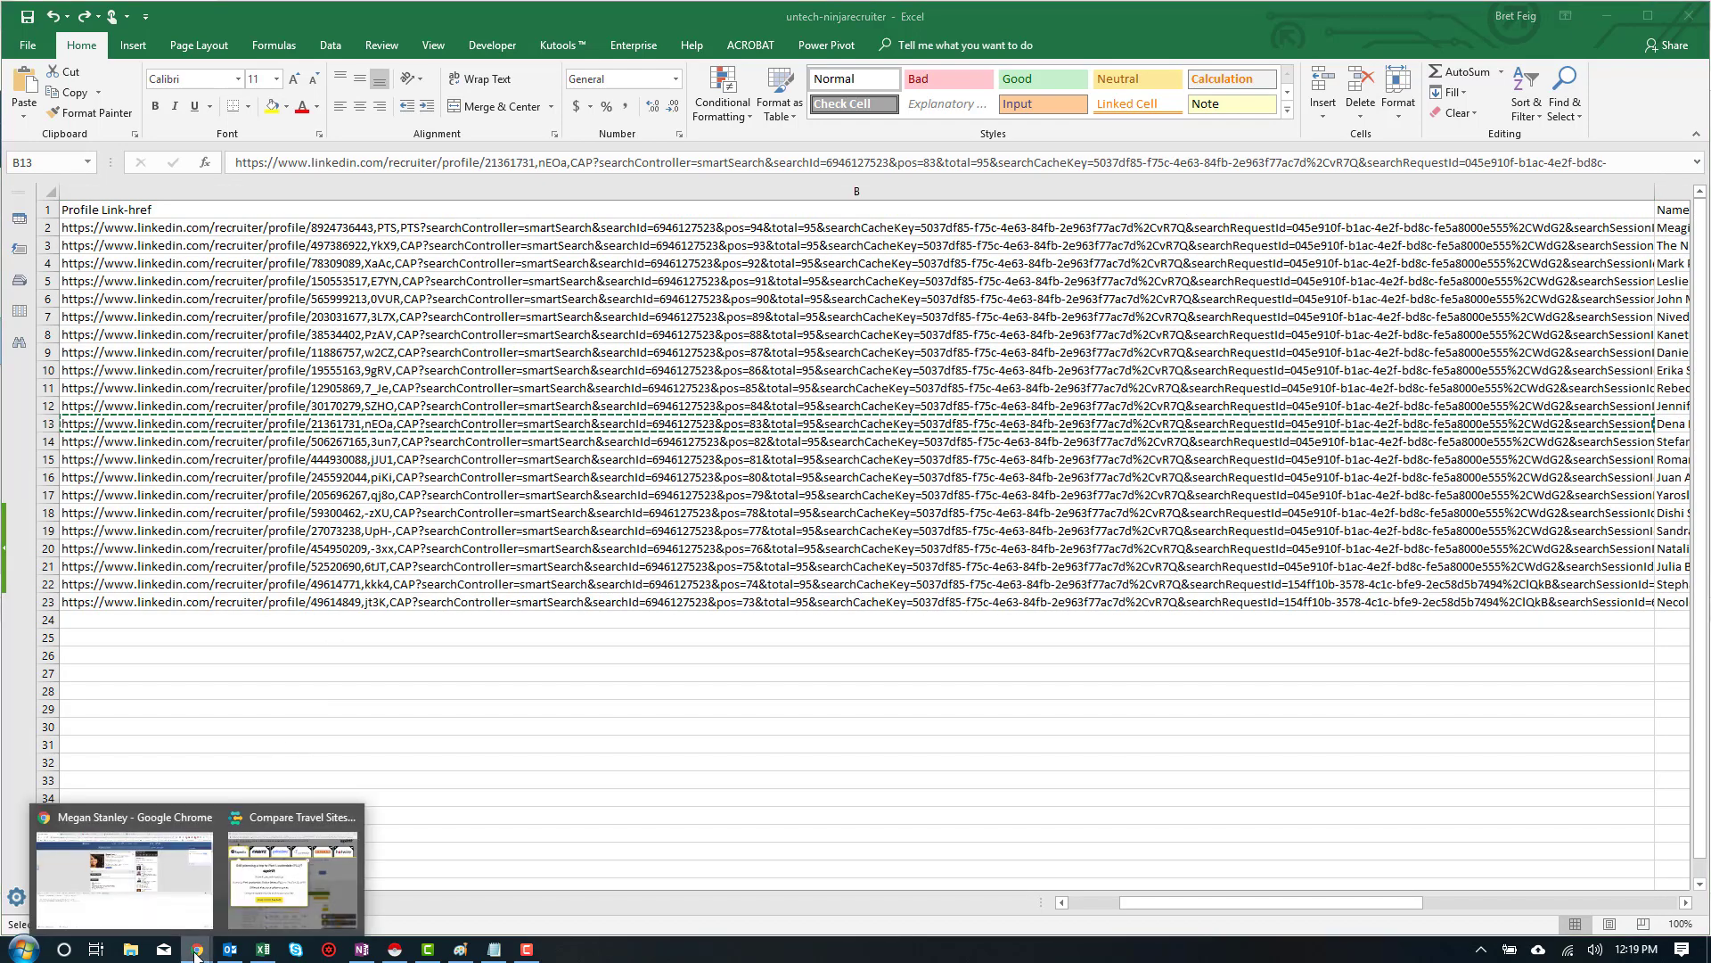
left_click(134, 883)
left_click(459, 52)
key("ctrl+v")
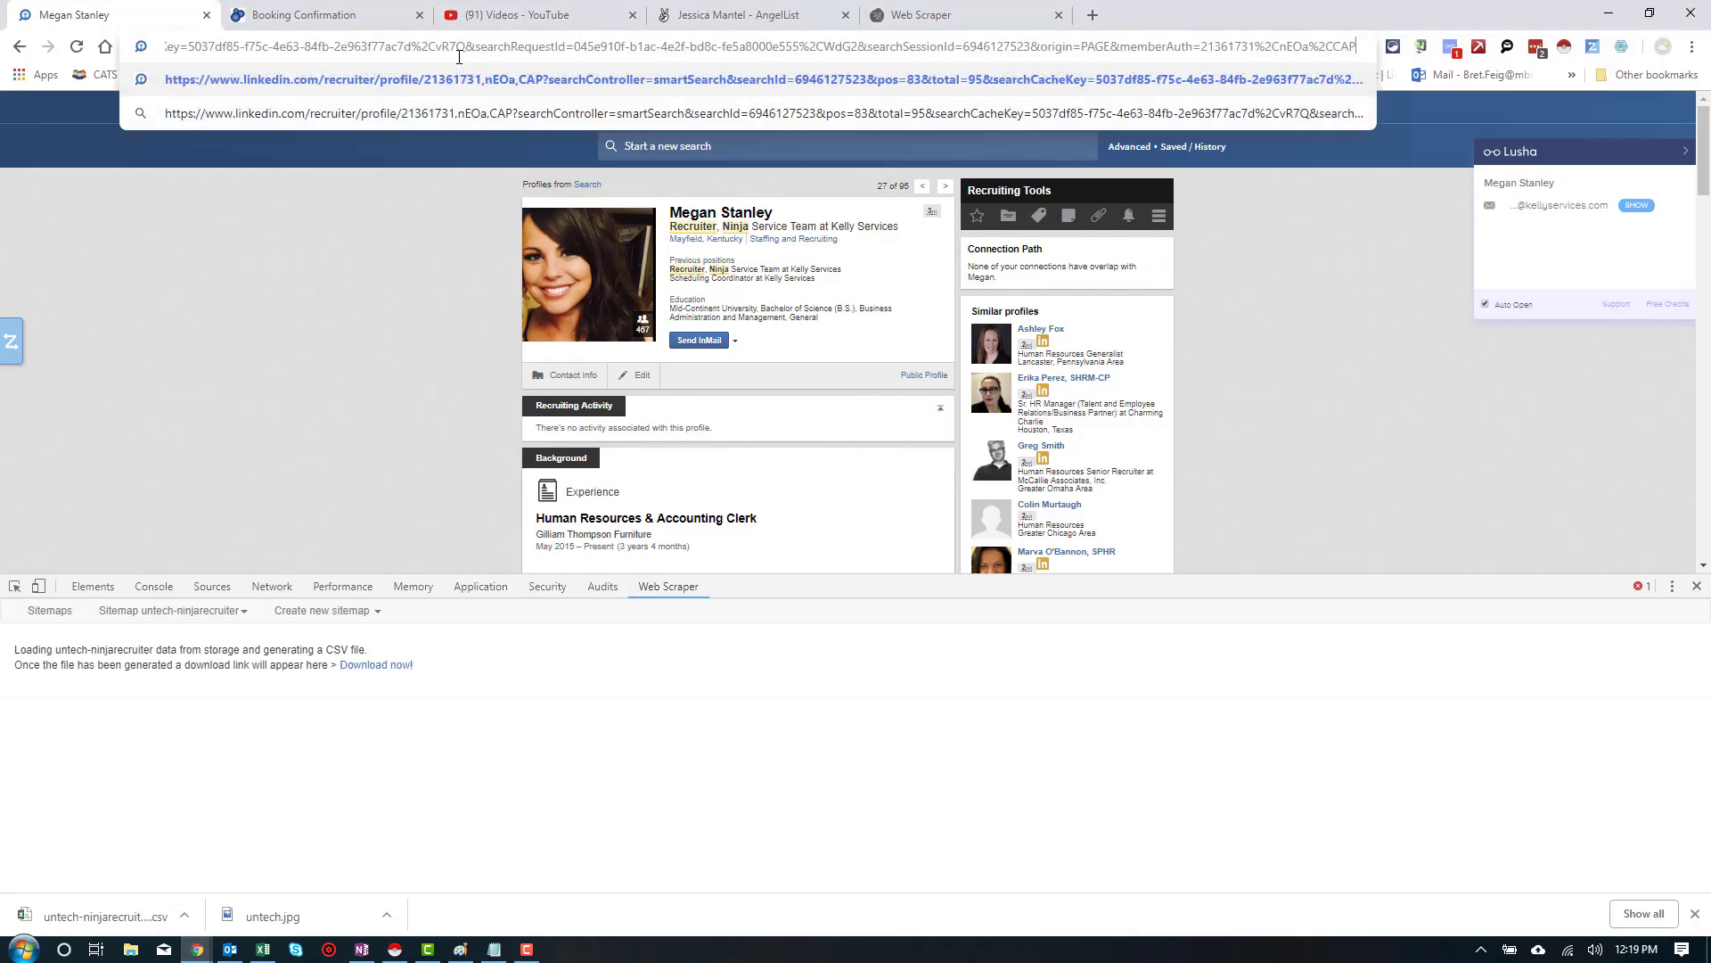
key("Return")
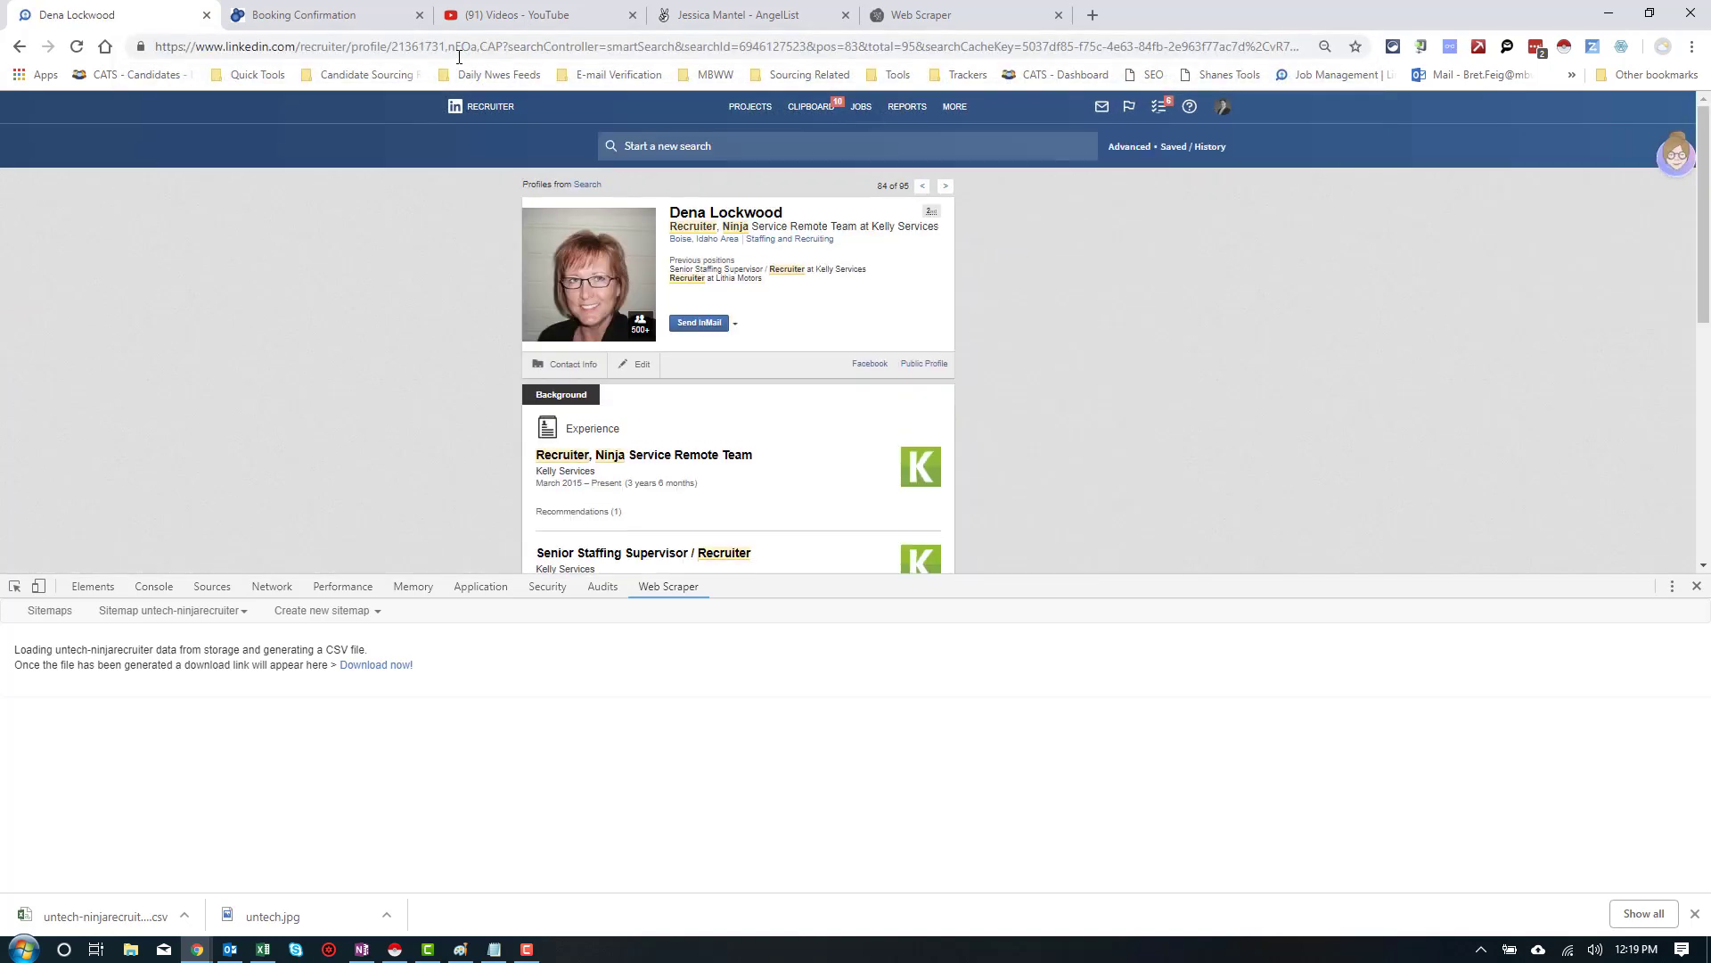
Review the candidate's profile from Experience to Recommendations, highlighting that text
scroll(429, 402, "down", 1)
scroll(436, 406, "down", 5)
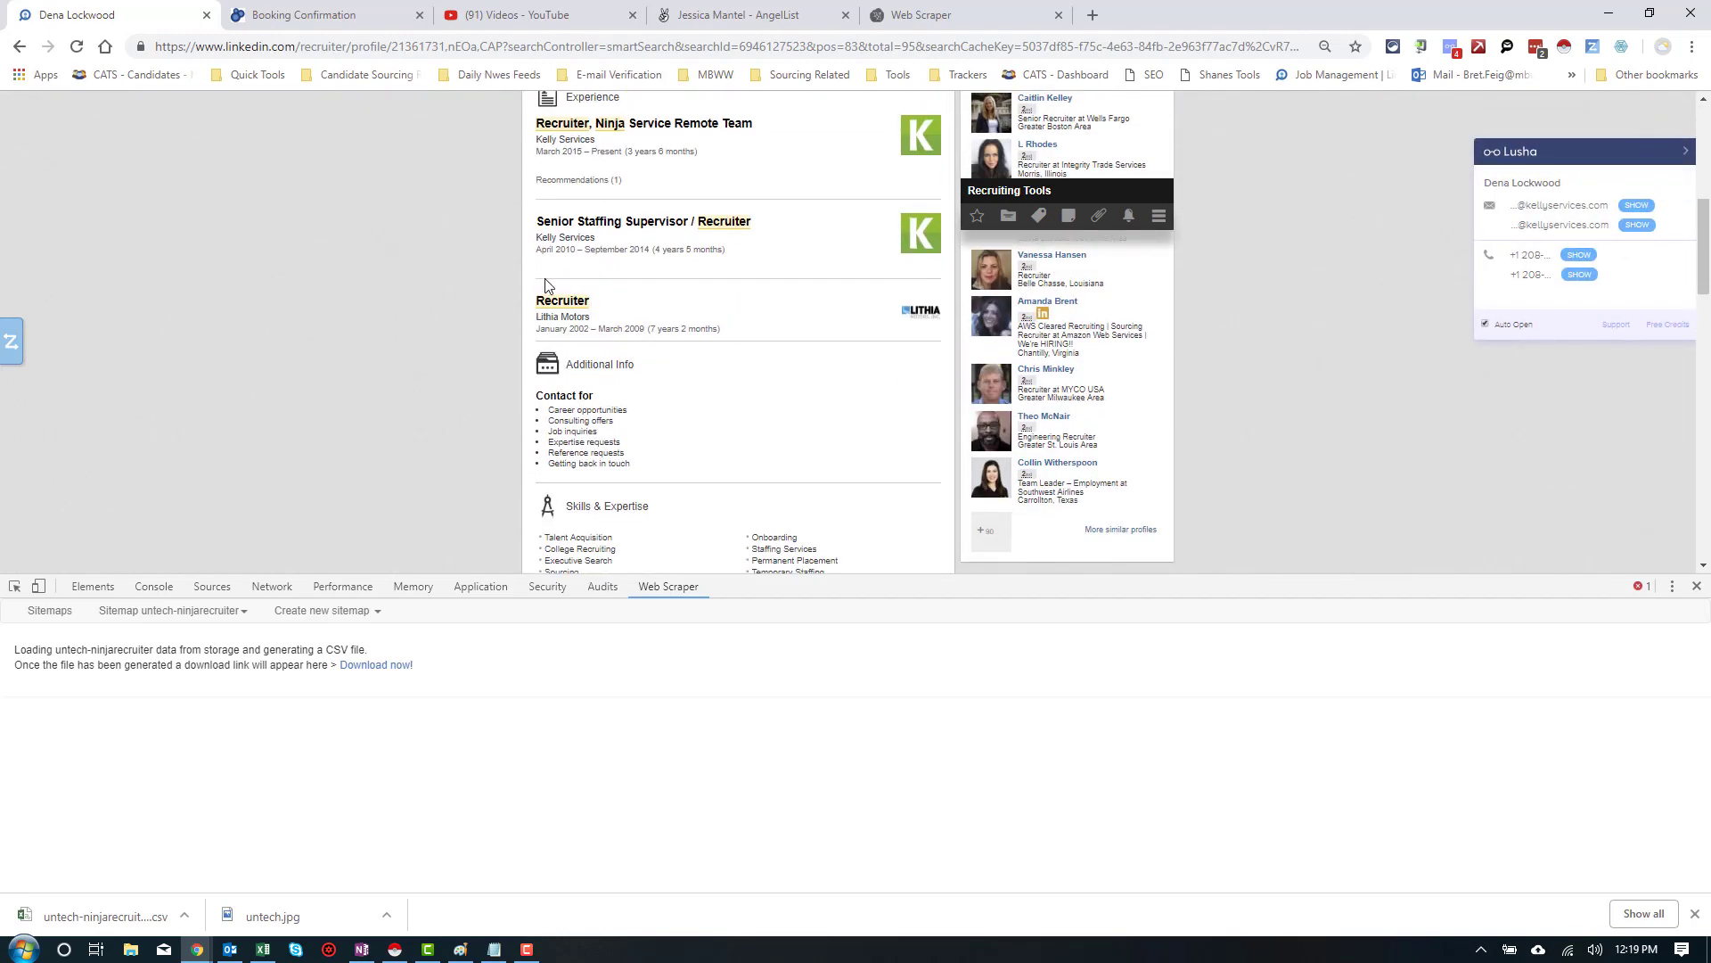
left_click_drag(539, 300, 634, 421)
scroll(634, 421, "up", 3)
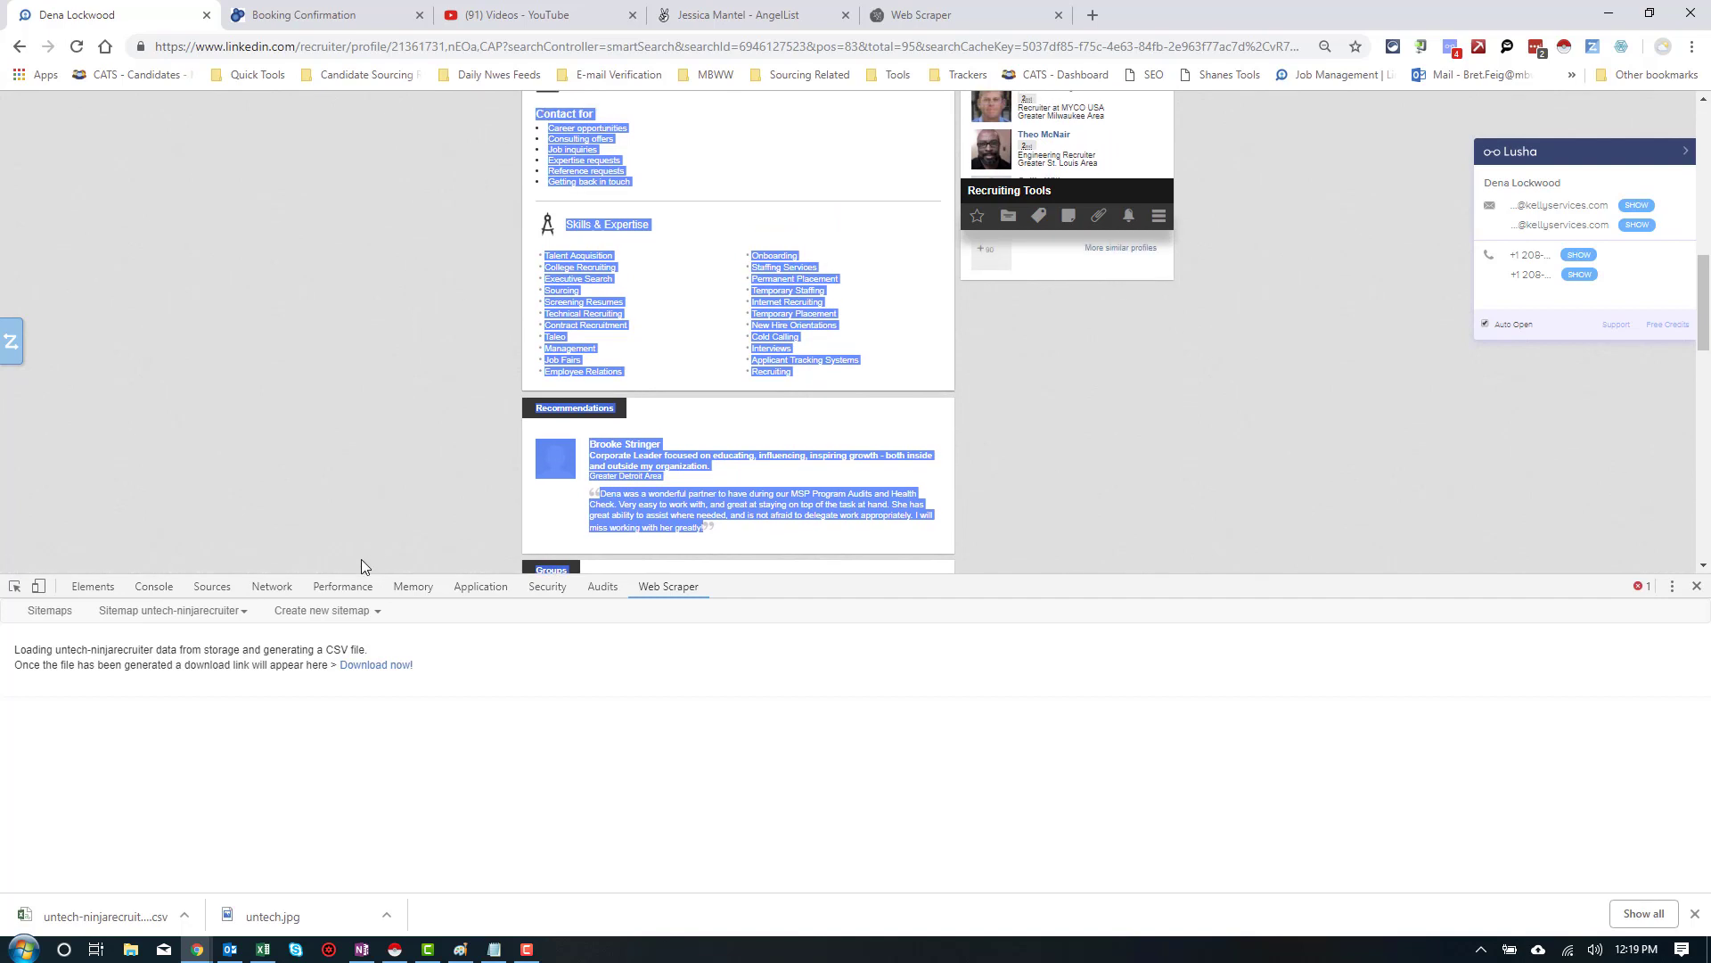
scroll(361, 558, "up", 15)
scroll(361, 558, "up", 2)
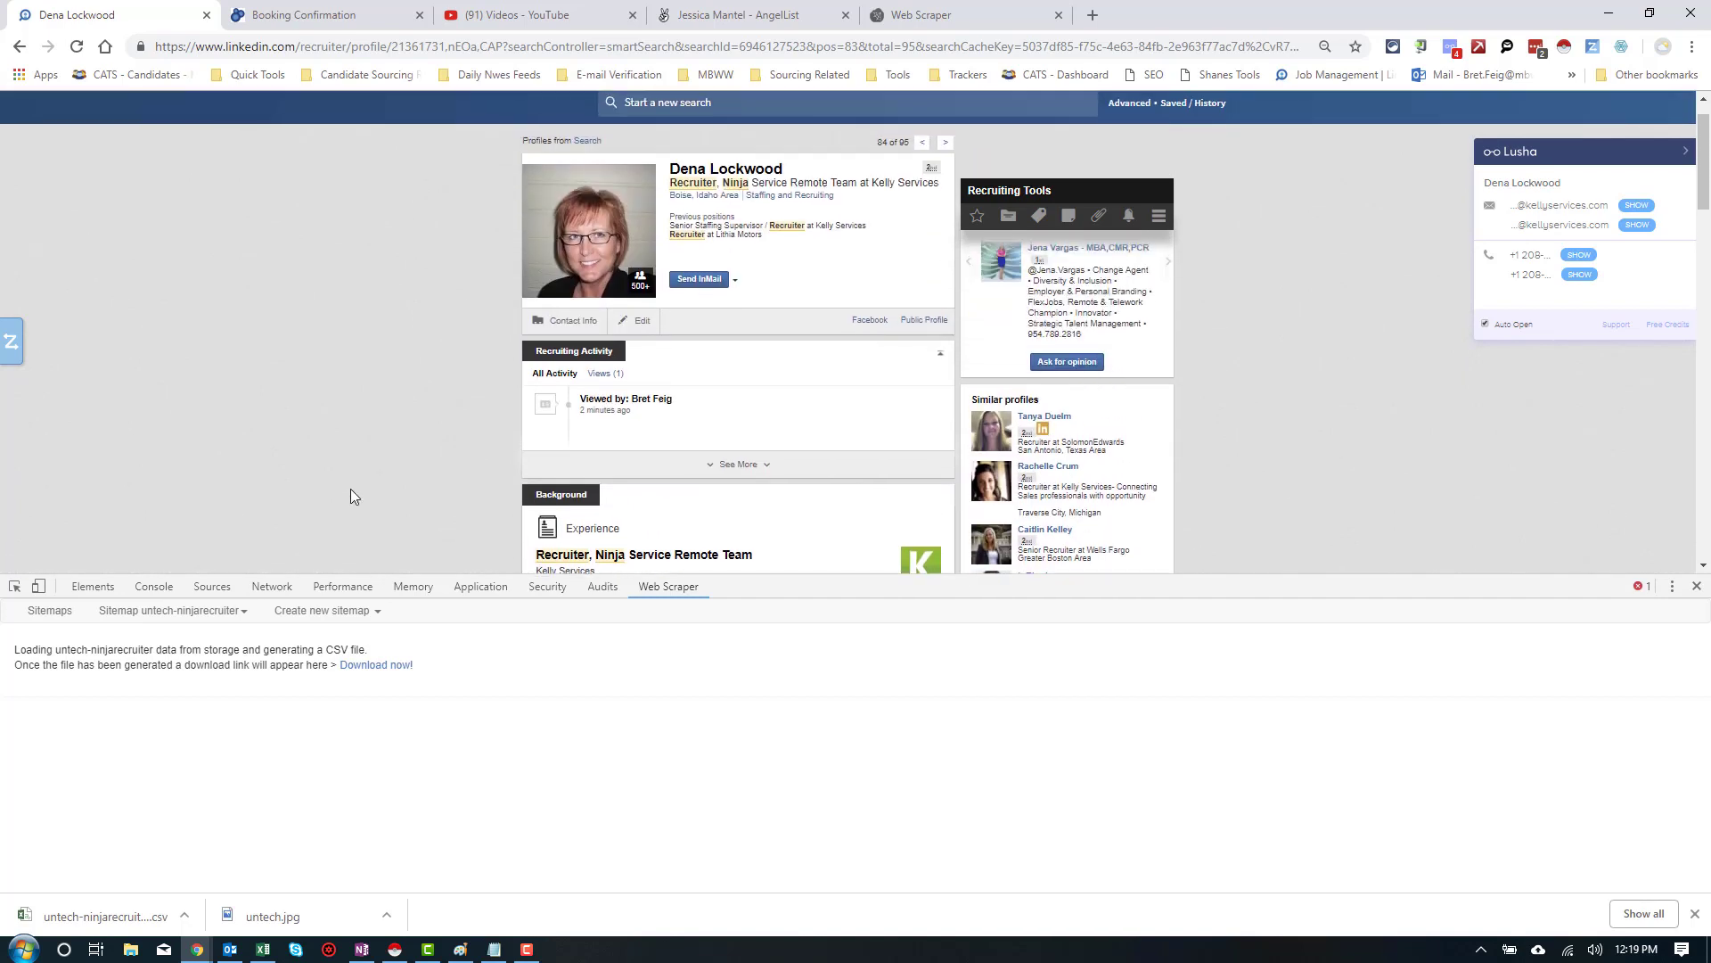
In untech-ninjarecruiter's selectors, drill into Page-changer > Profile Link and add a new selector
left_click(214, 611)
left_click(130, 638)
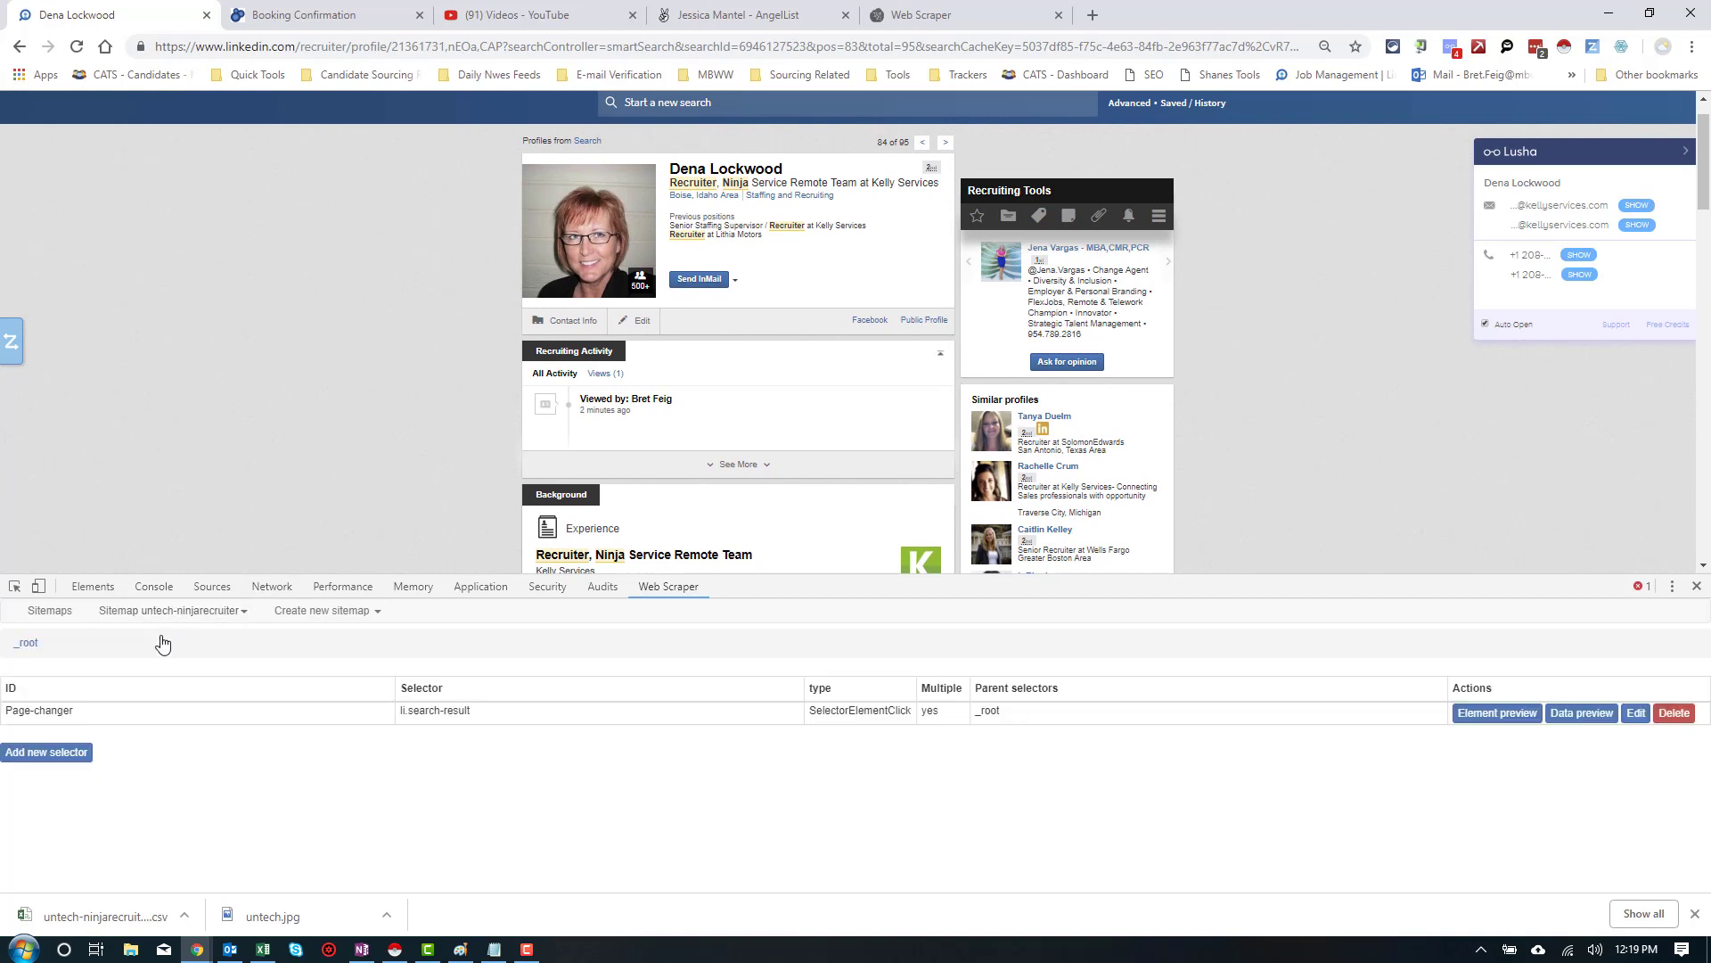
left_click(27, 711)
left_click(37, 711)
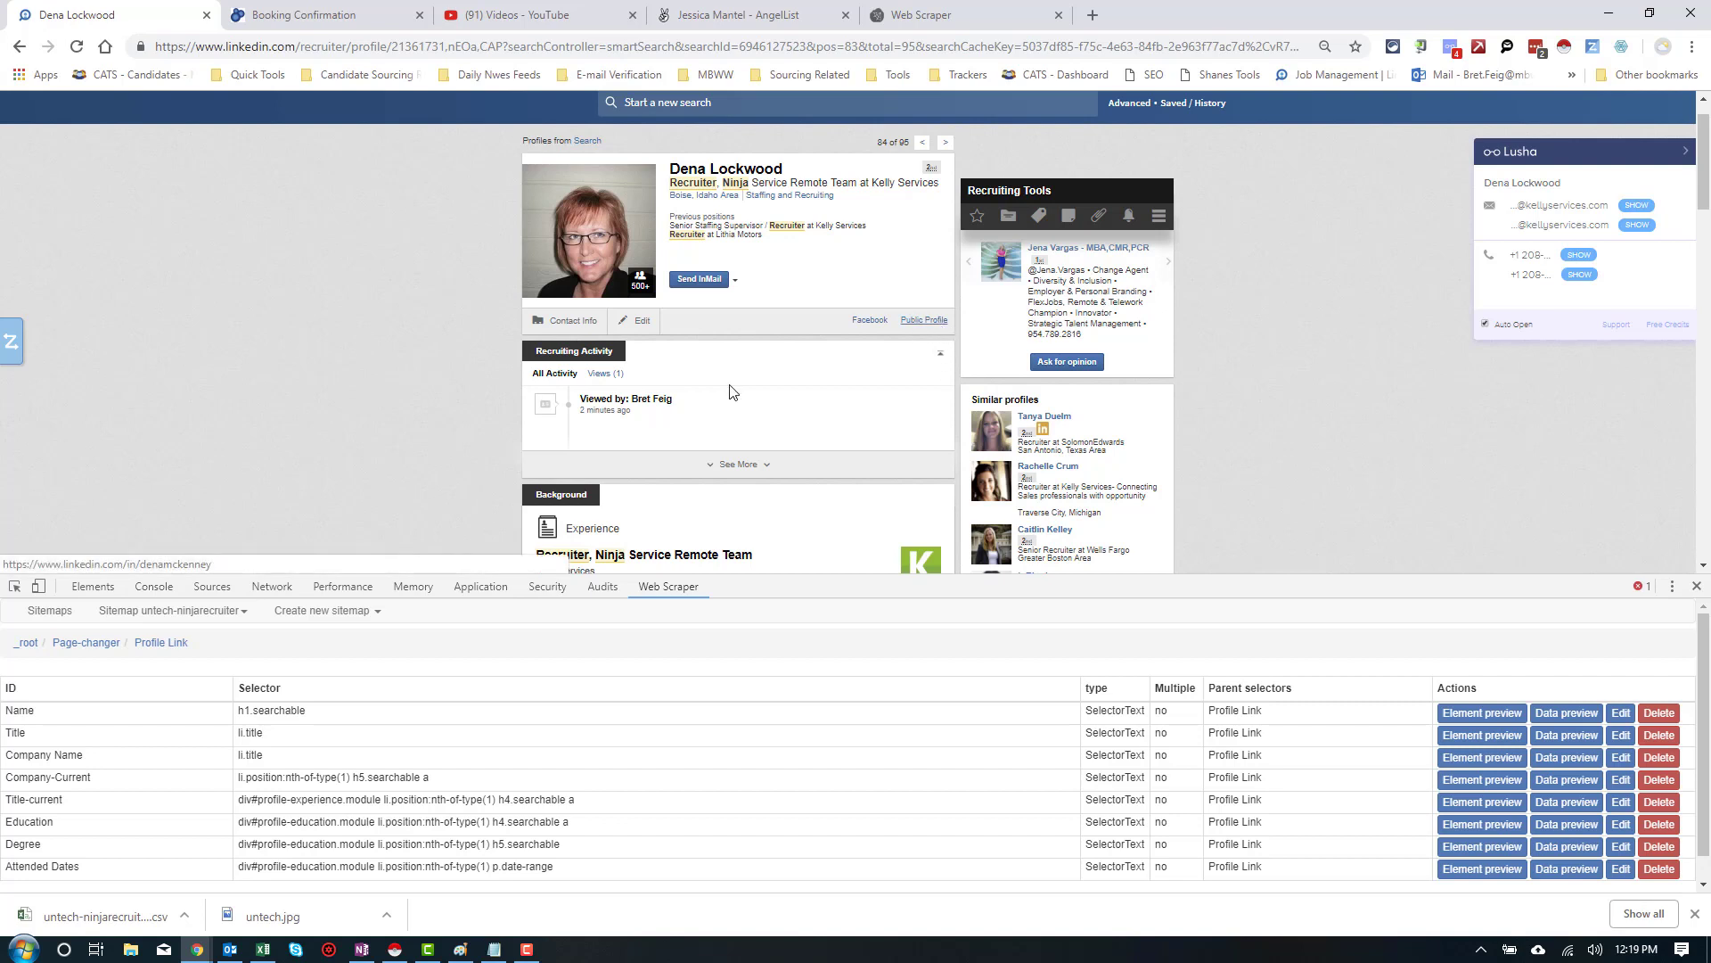
scroll(149, 668, "down", 1)
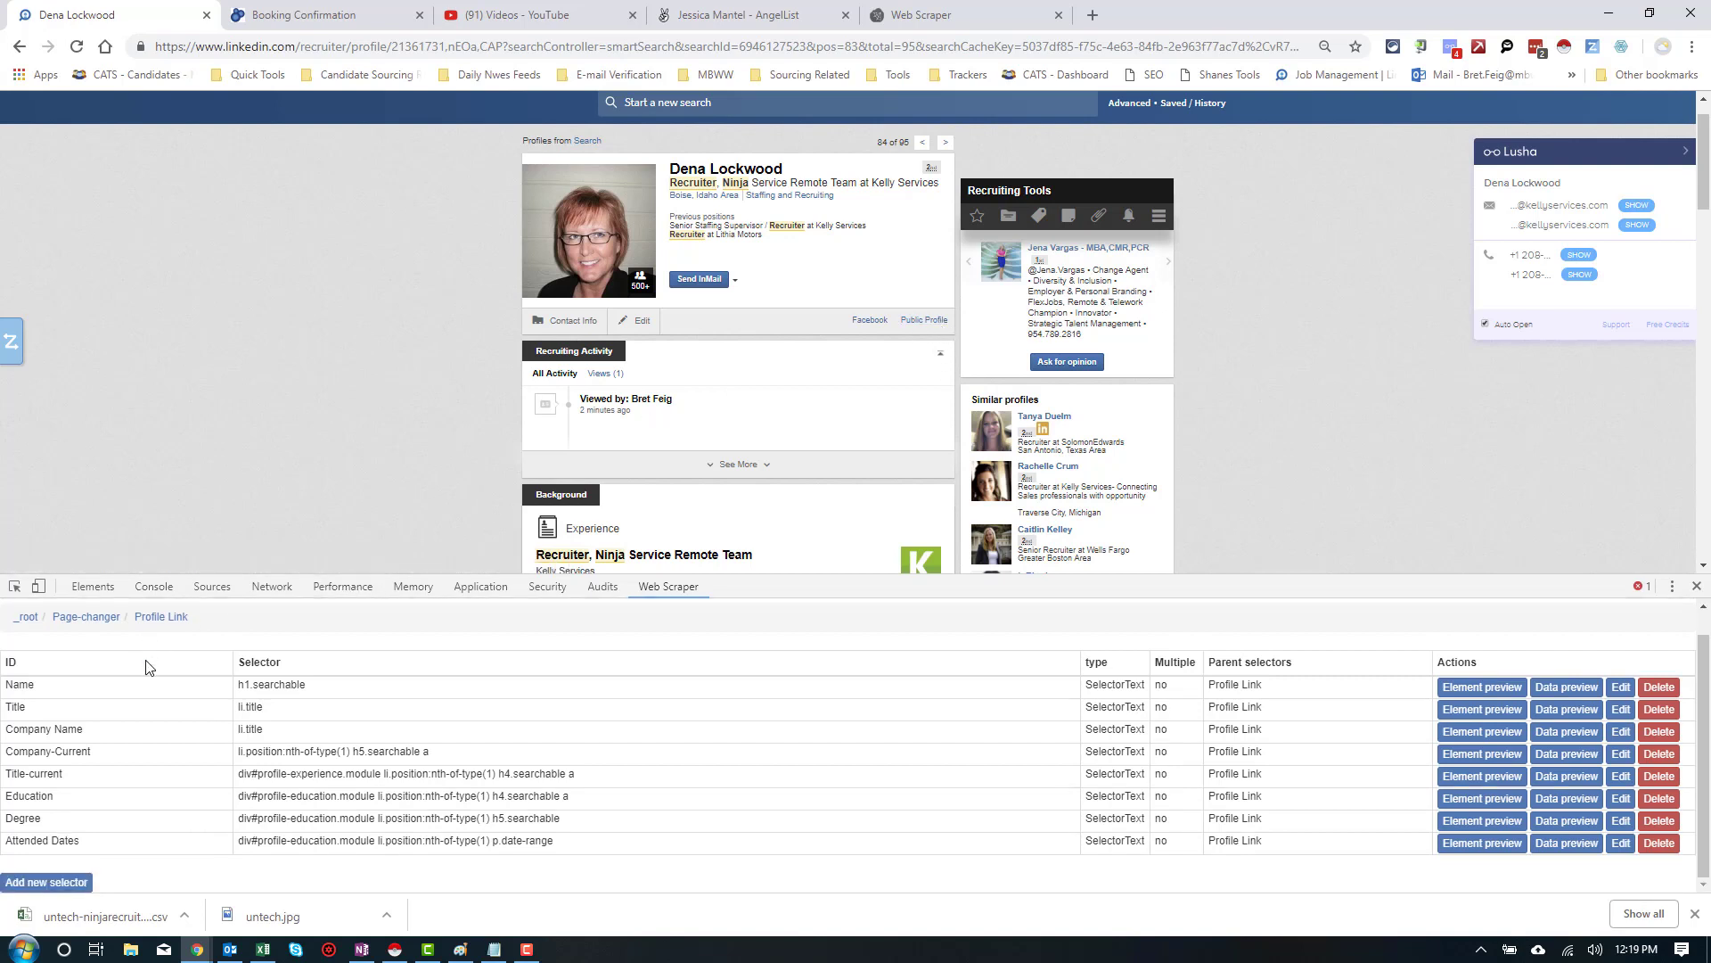
scroll(149, 667, "up", 1)
scroll(124, 704, "down", 1)
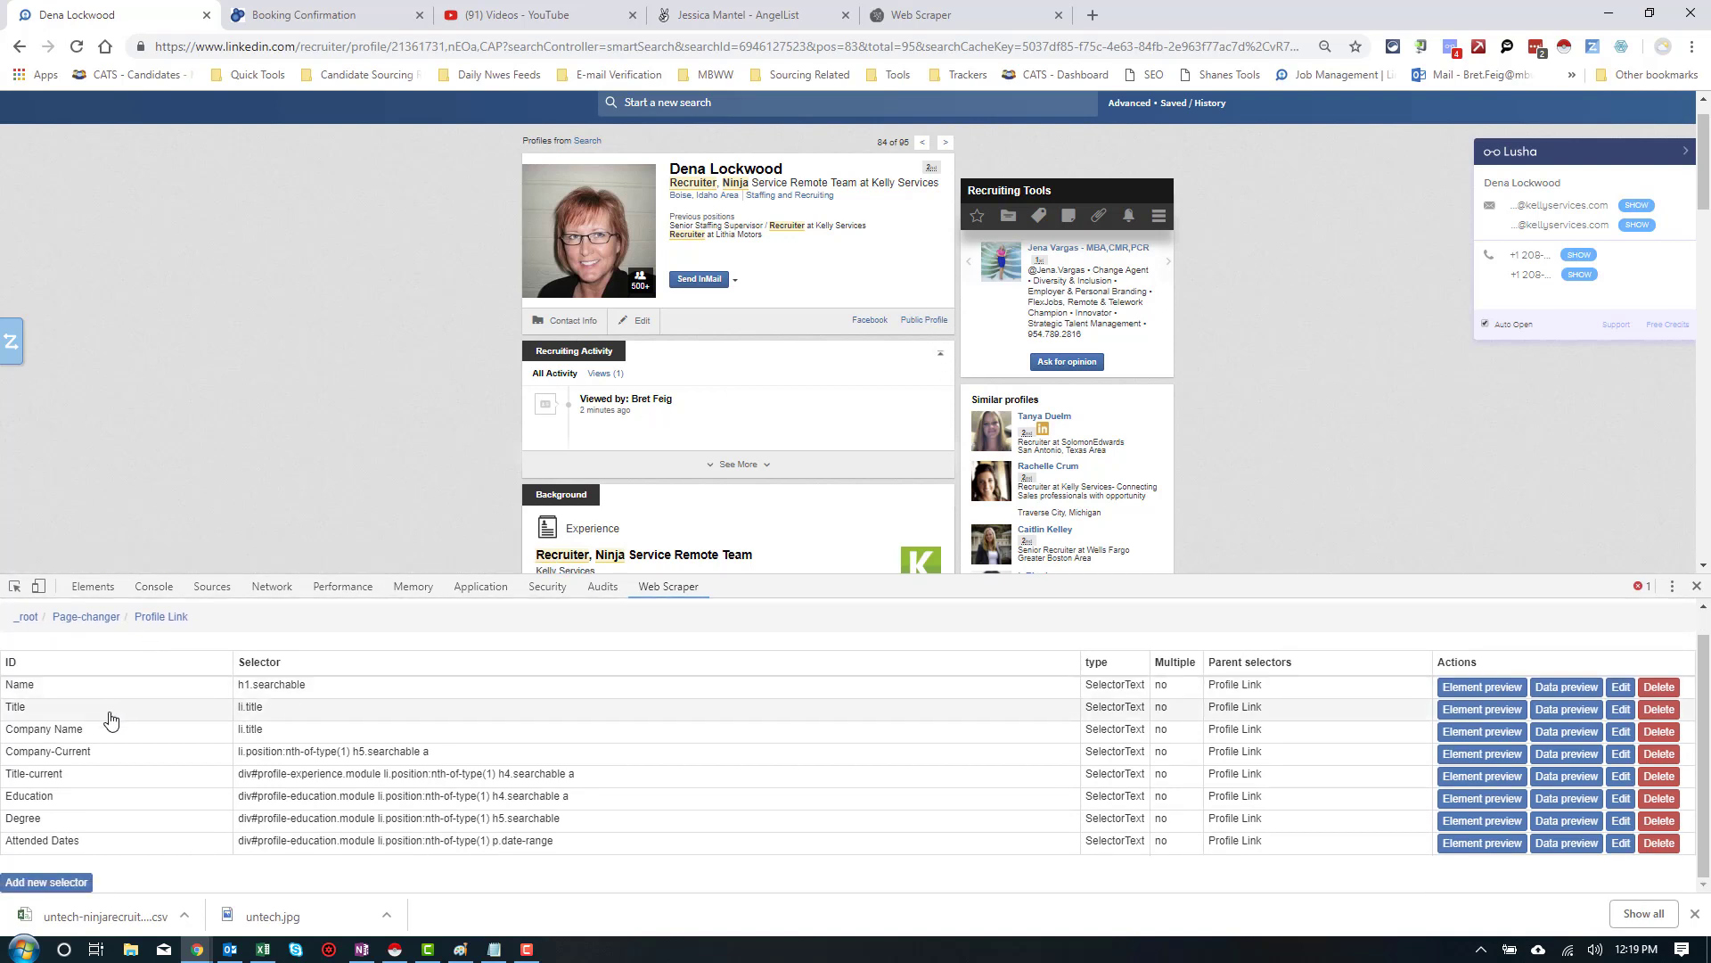
left_click(49, 887)
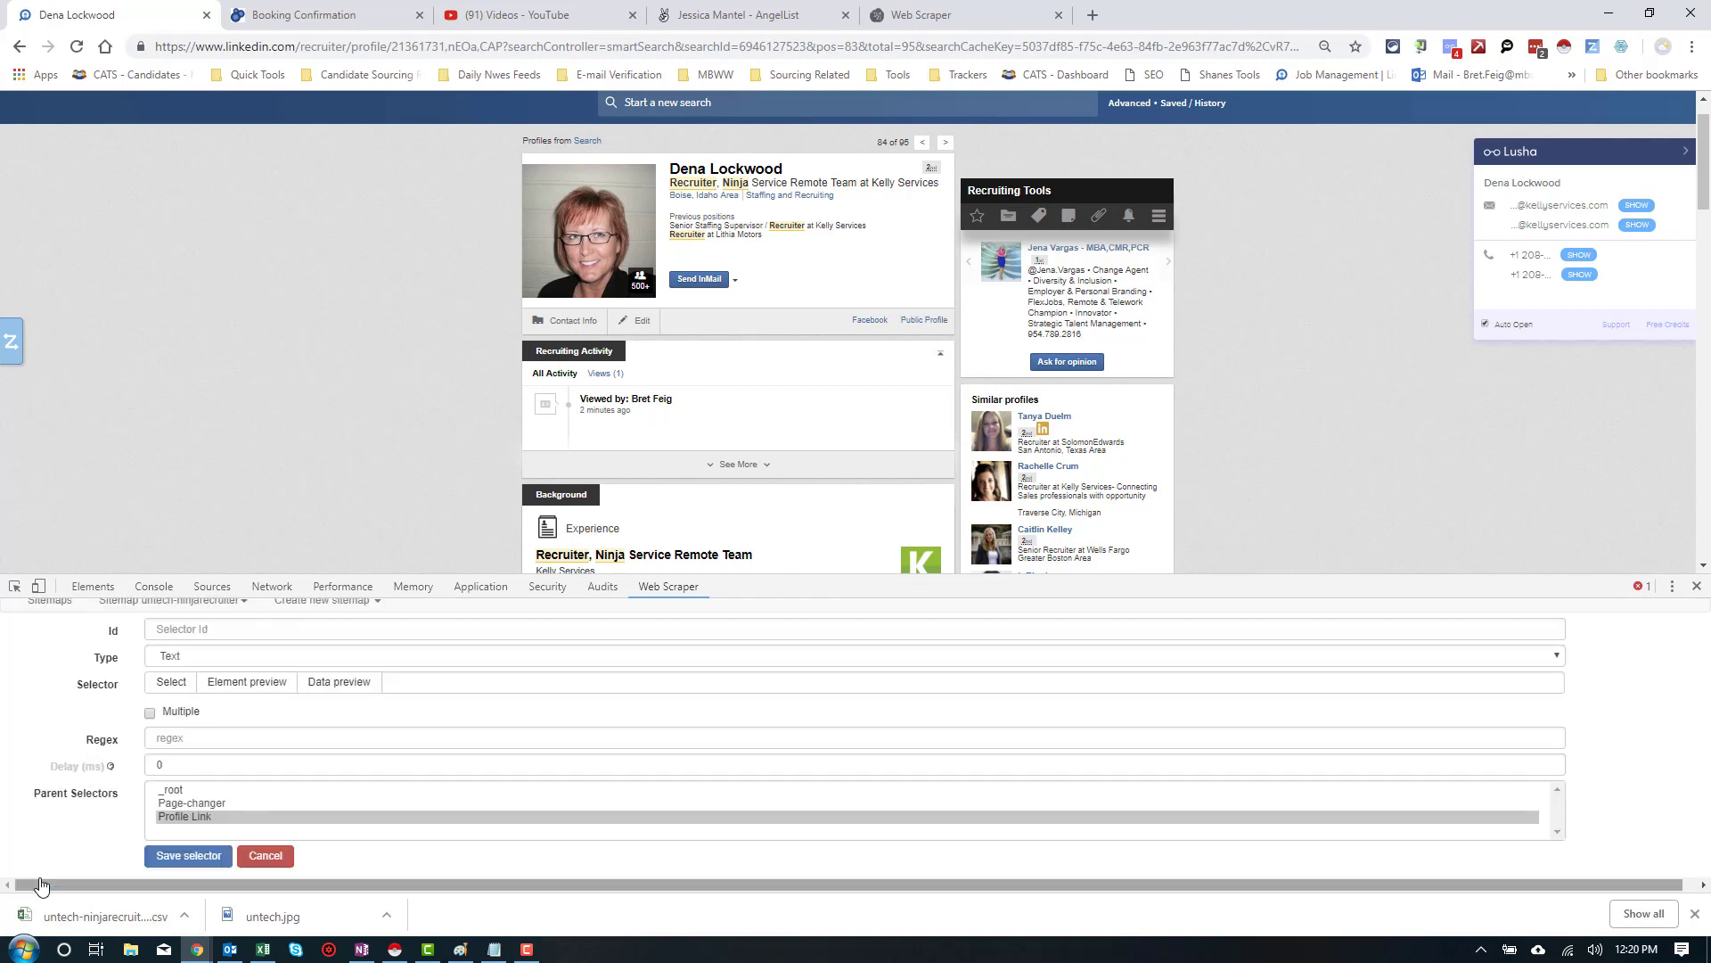
Pick the Public Profile link as li.public-profile a and preview its data
left_click(171, 681)
left_click(923, 319)
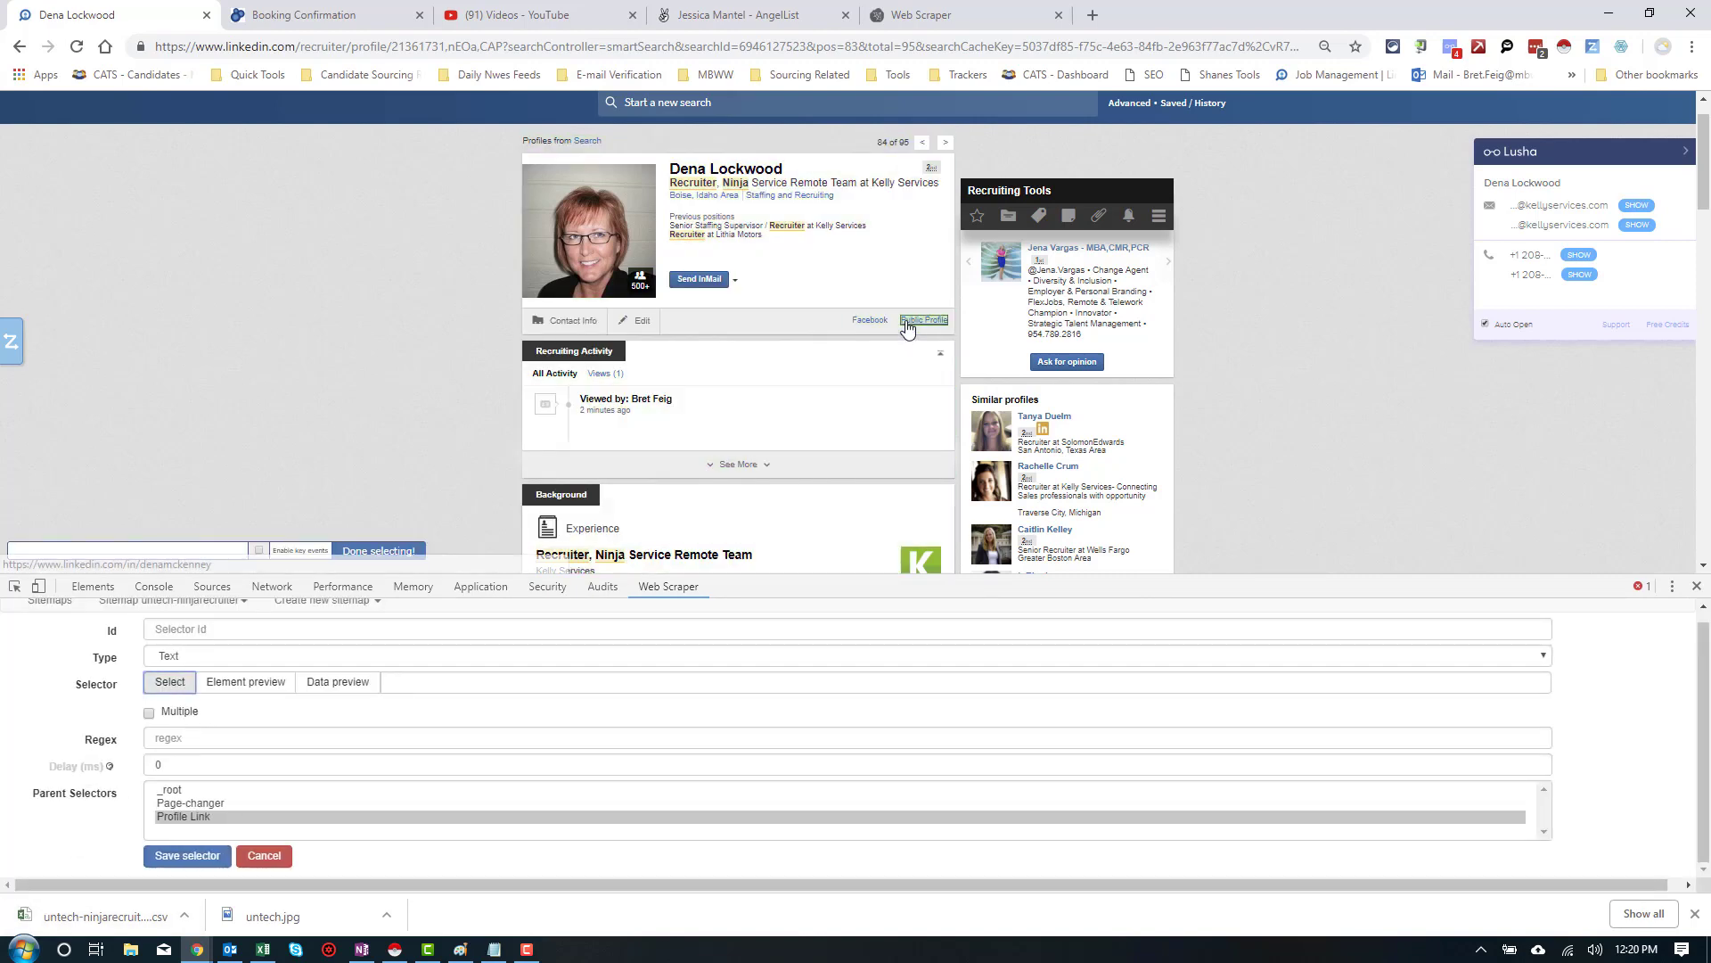
left_click(378, 551)
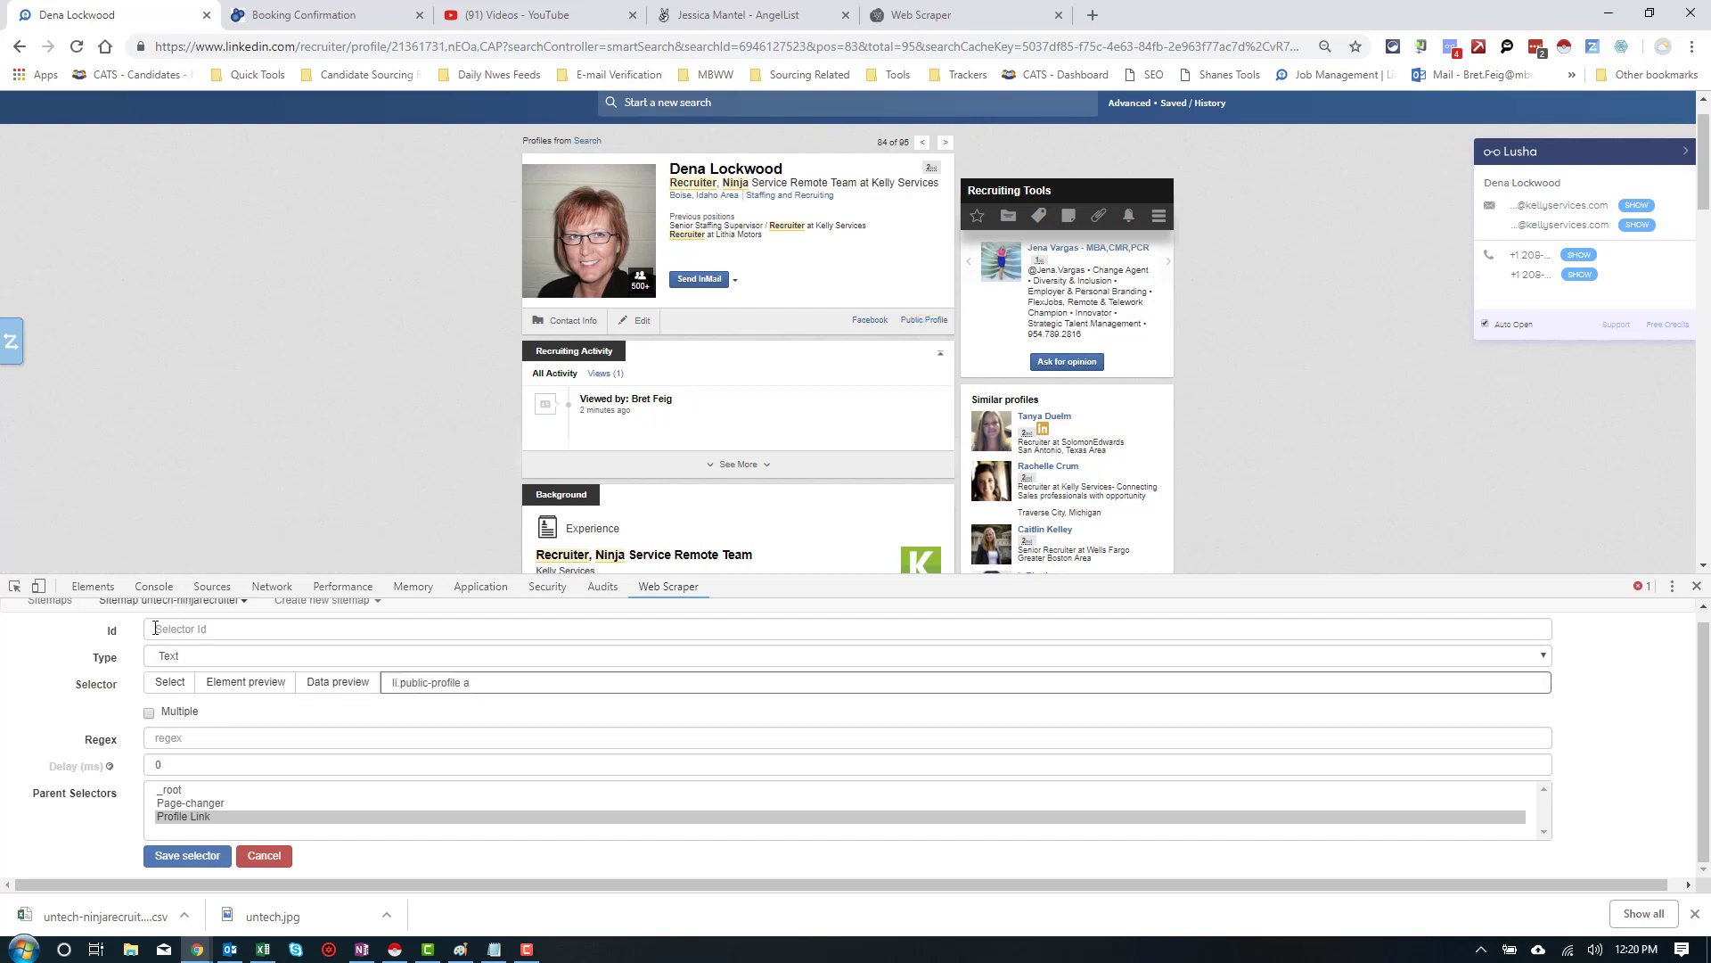
left_click(333, 682)
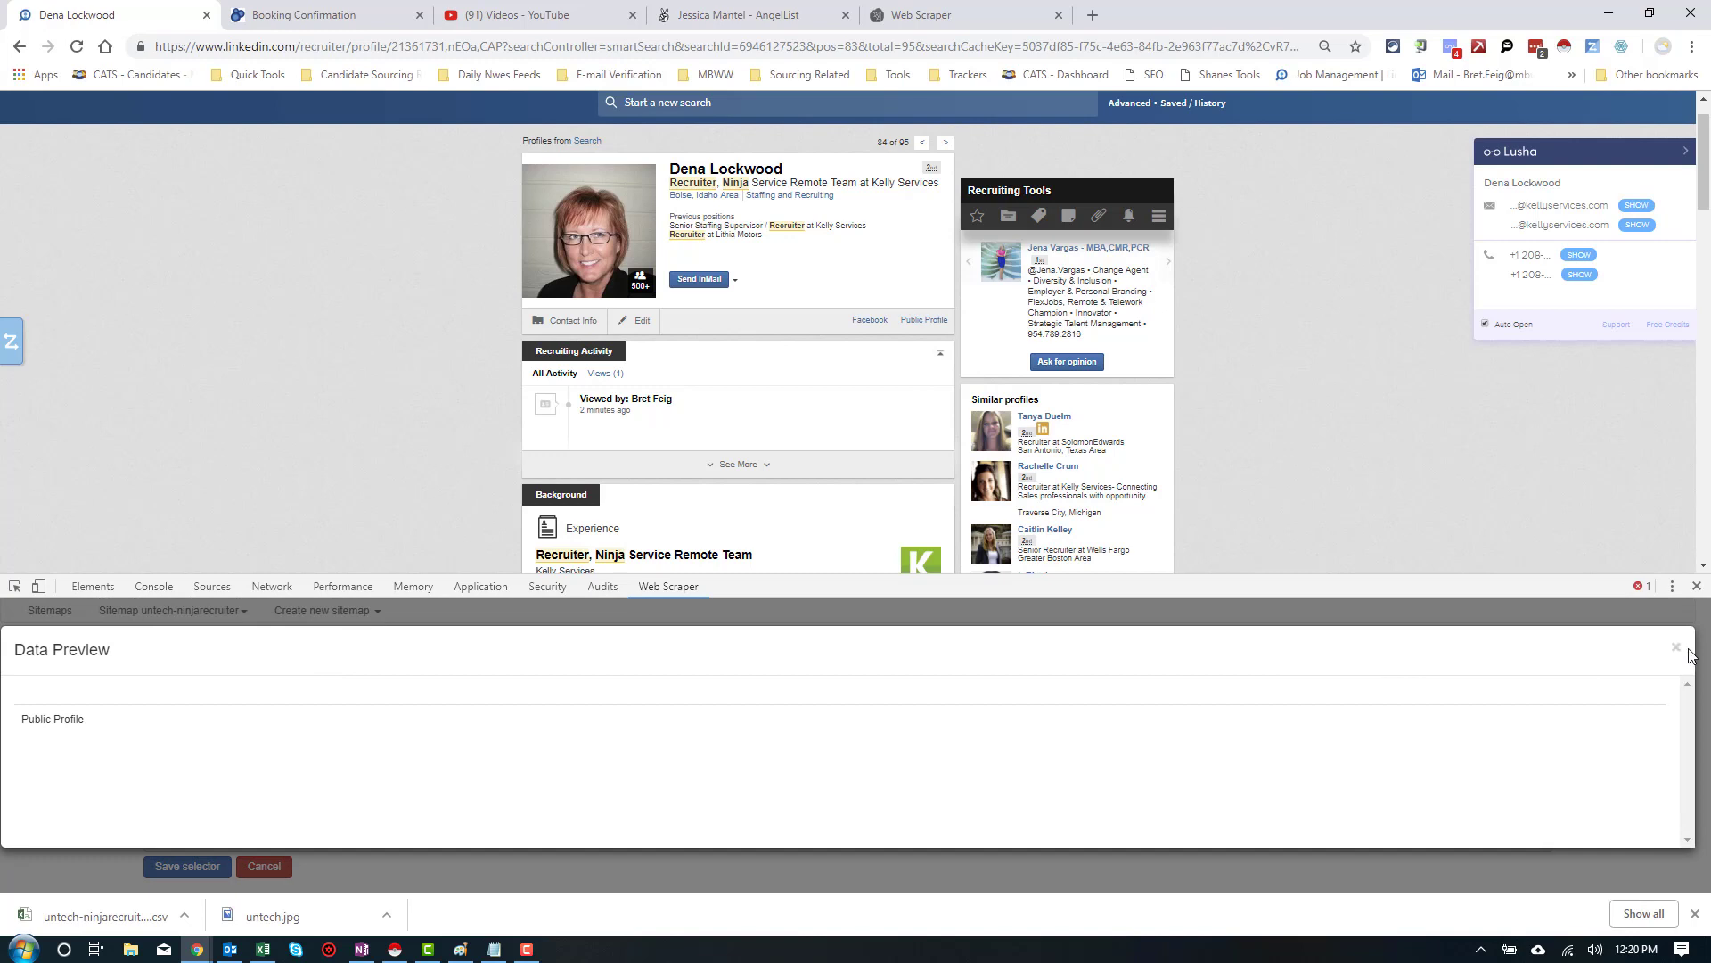
left_click(1677, 648)
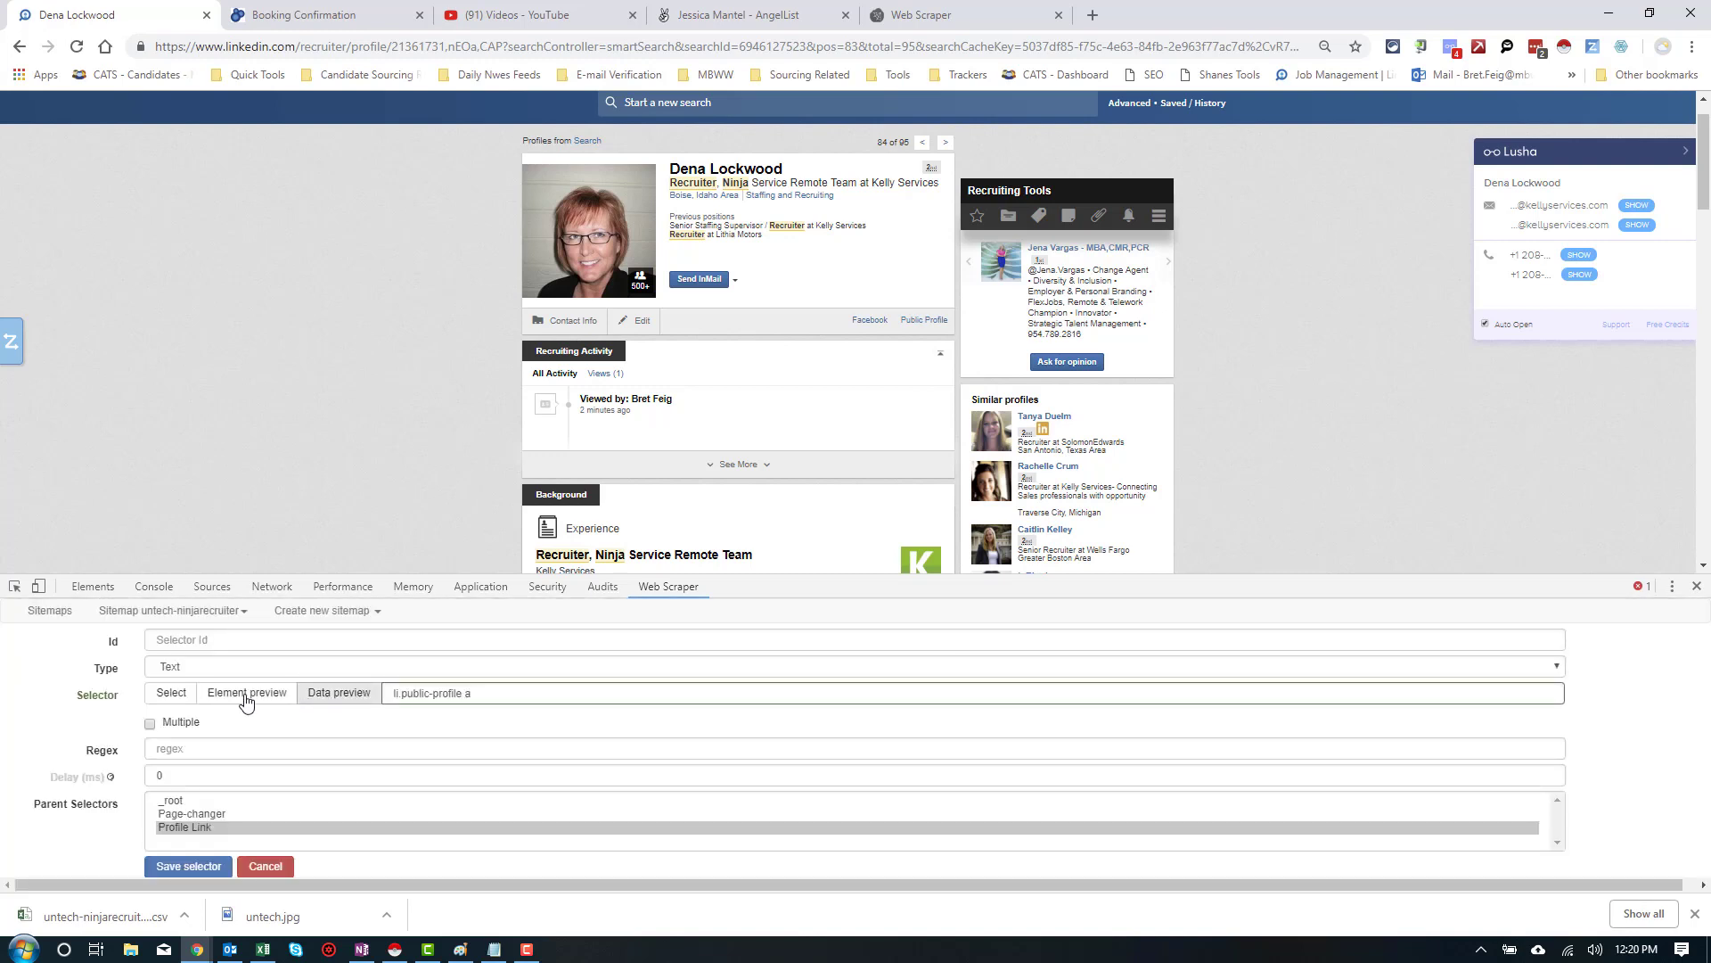
Make the selector an Element attribute reading href and preview the profile URL
left_click(220, 670)
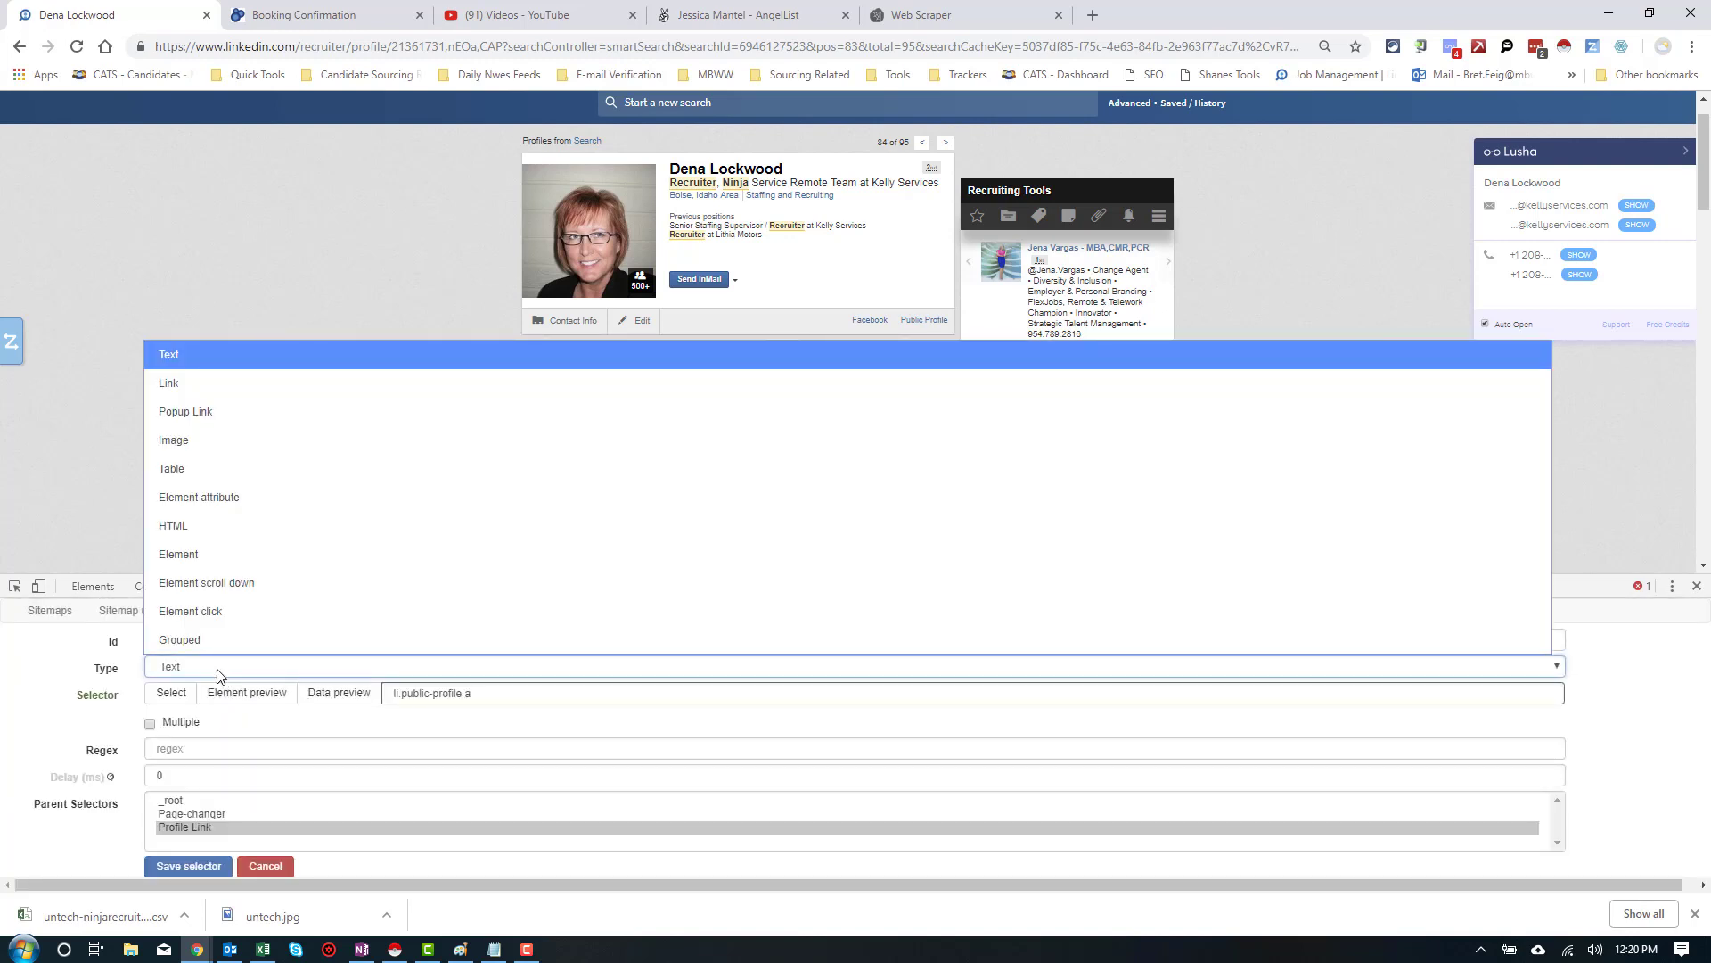
left_click(203, 494)
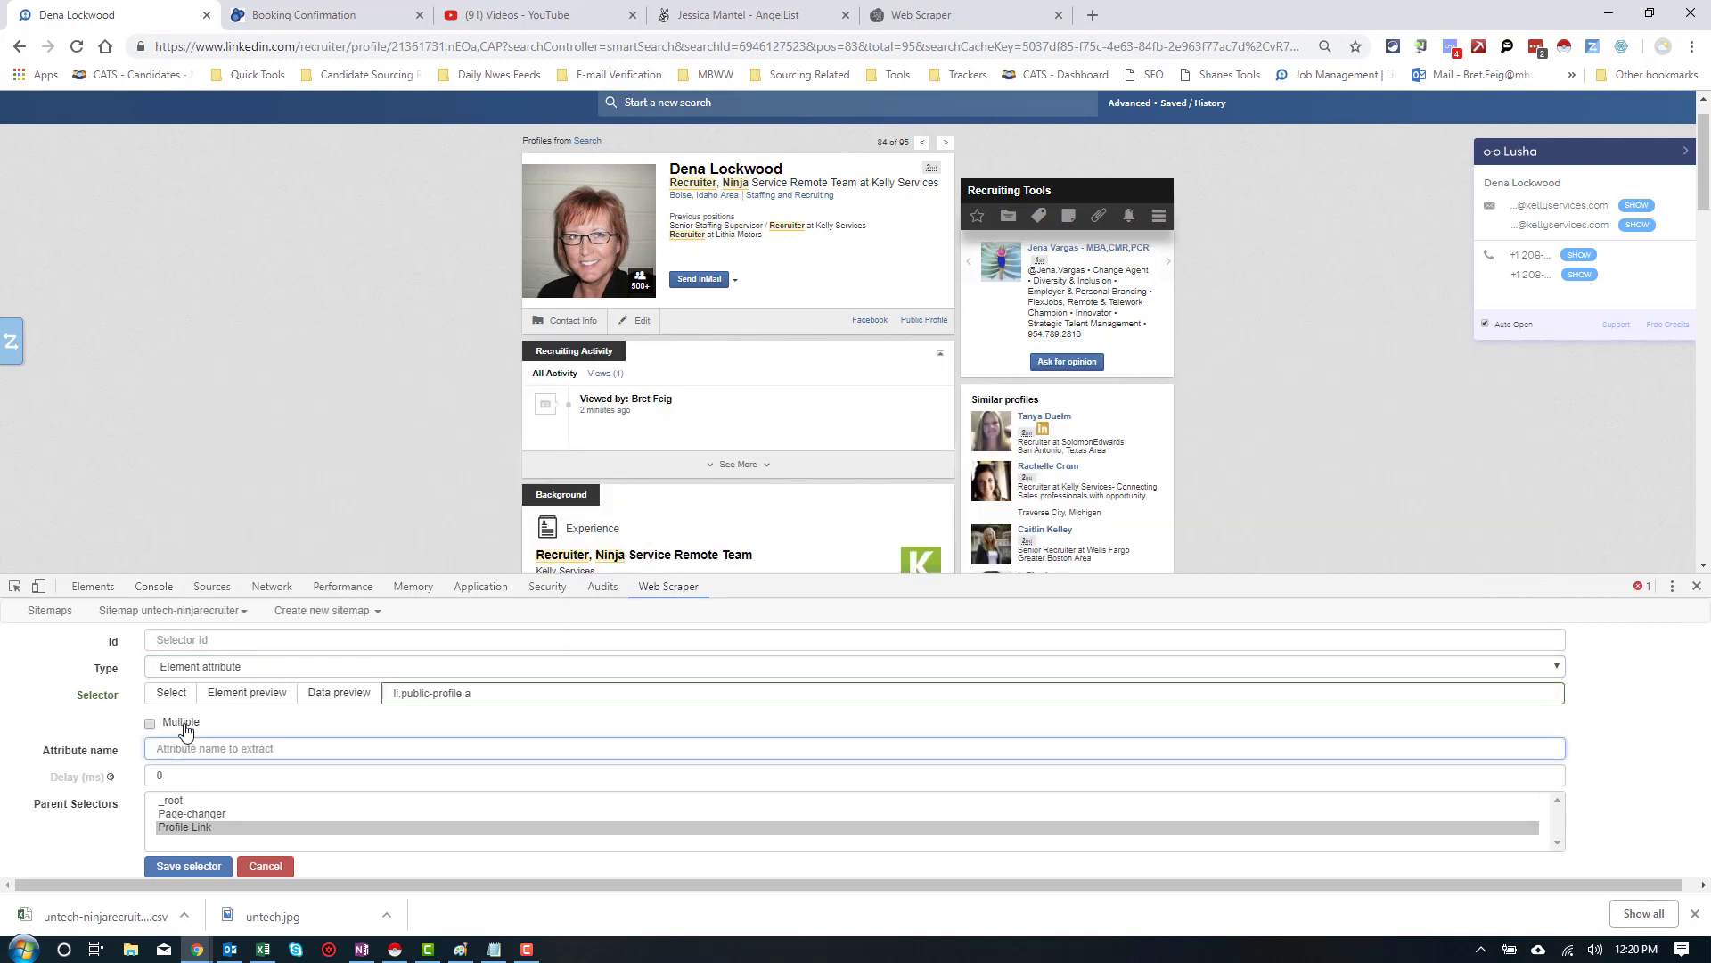
type("href")
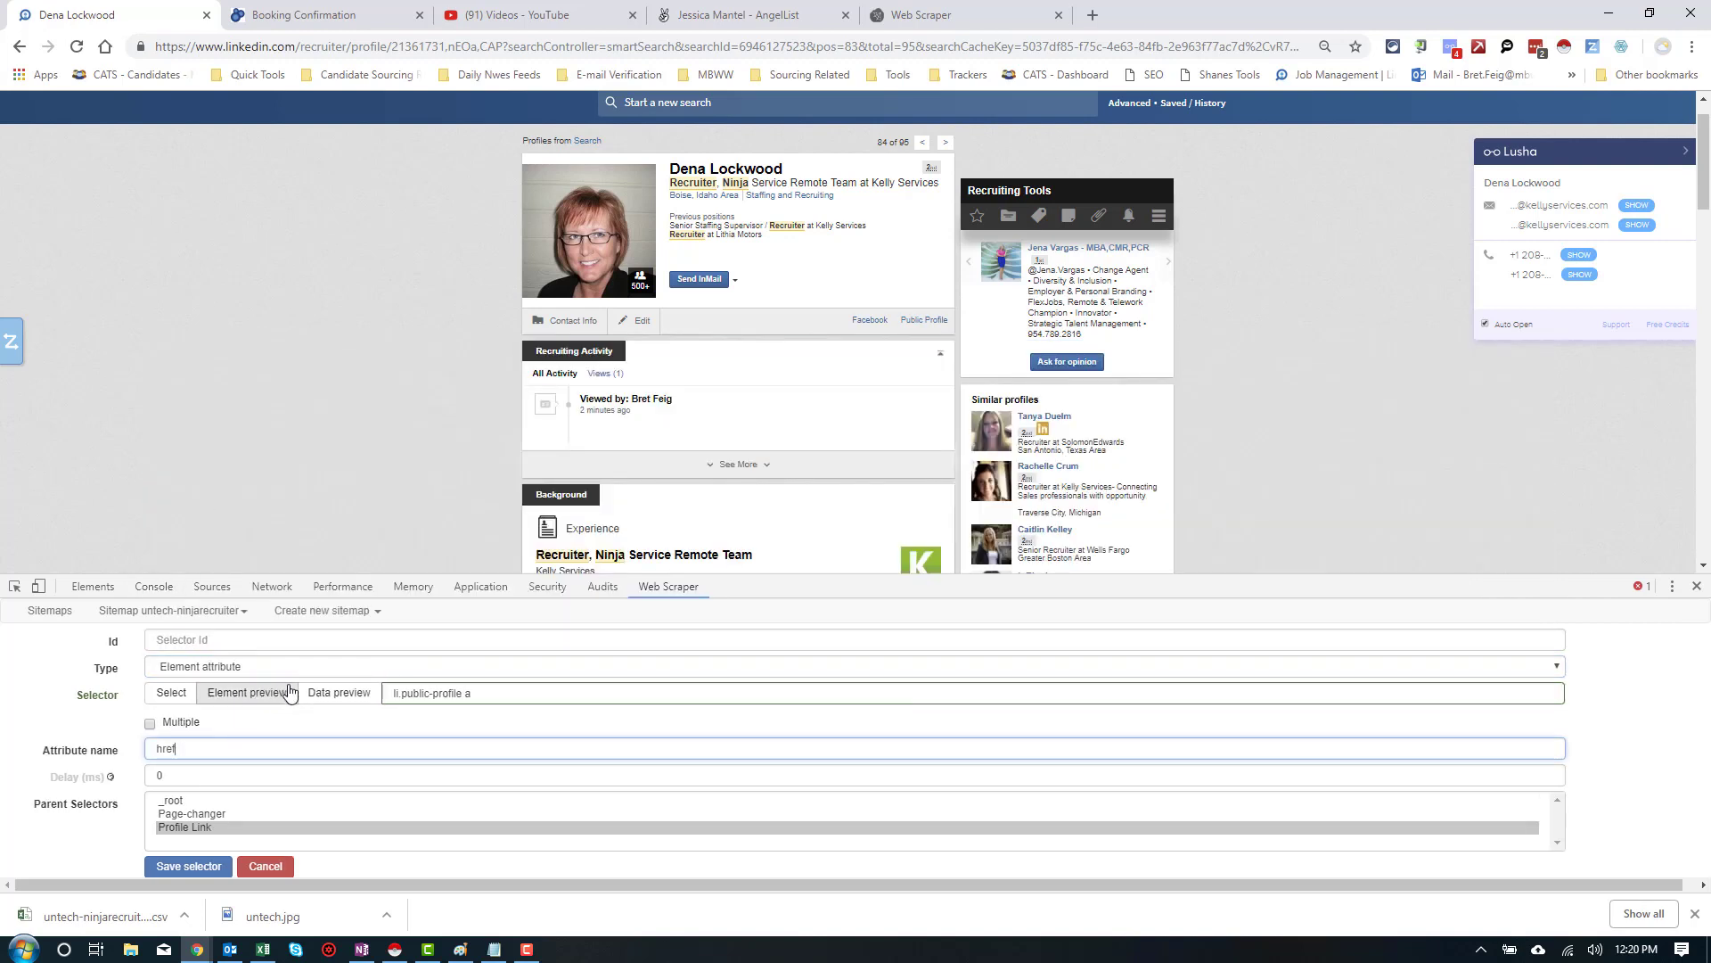
left_click(339, 693)
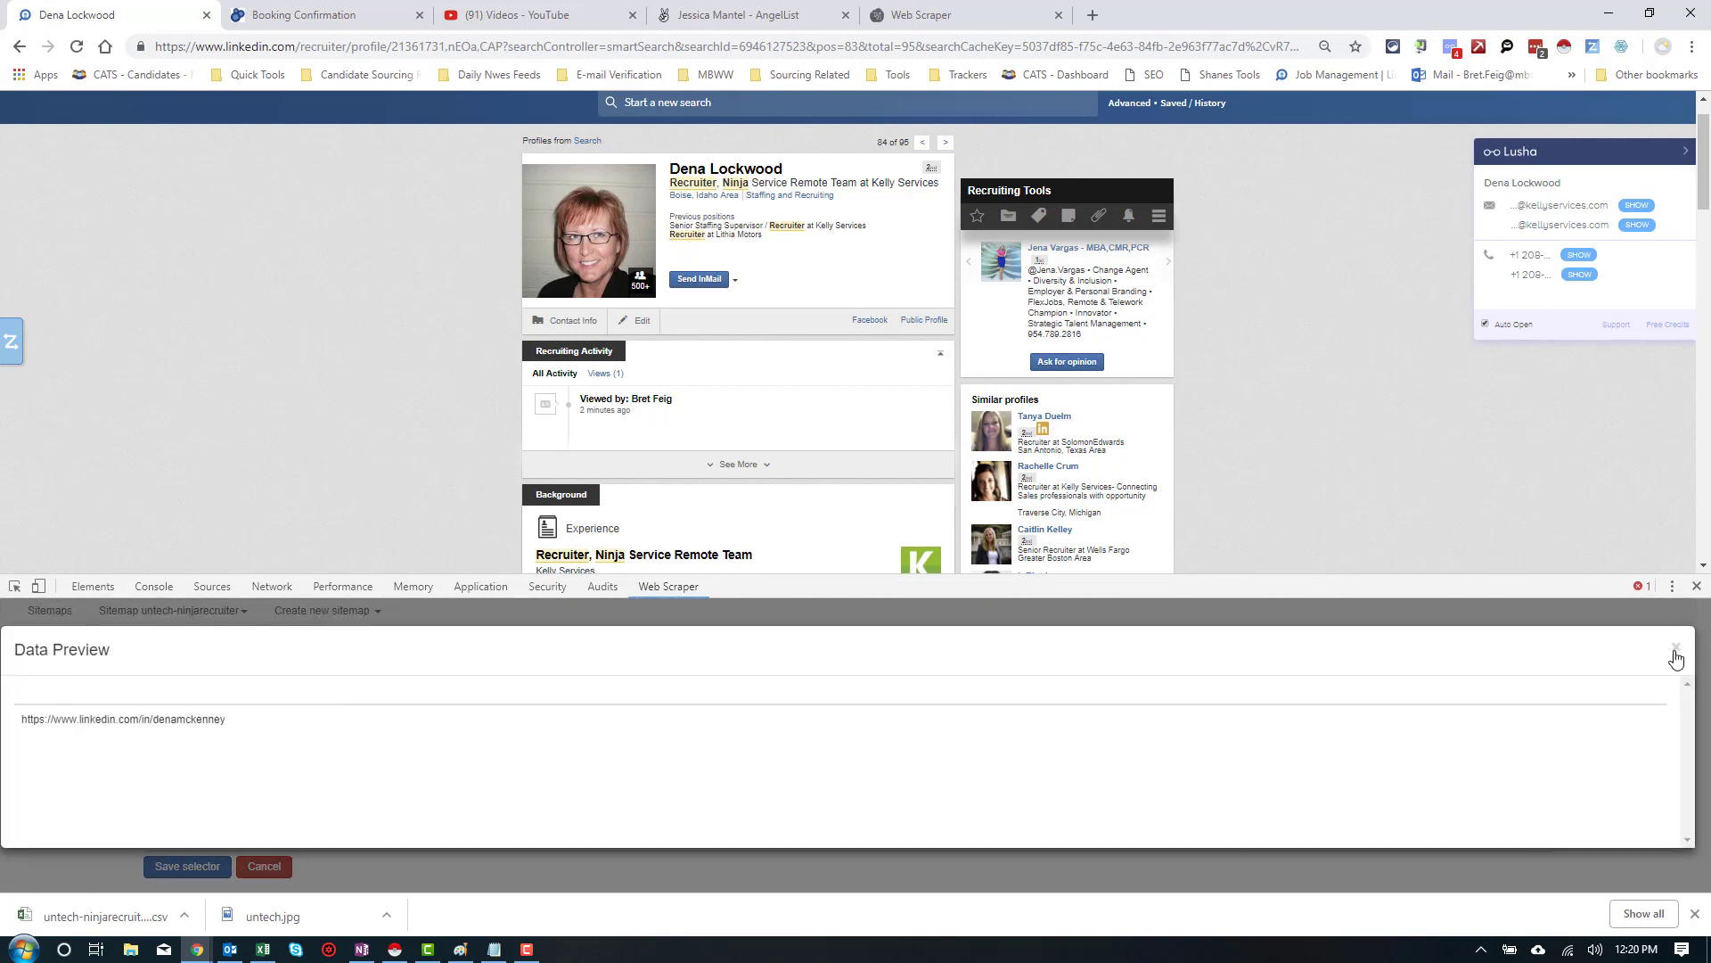
left_click(1674, 649)
left_click(543, 630)
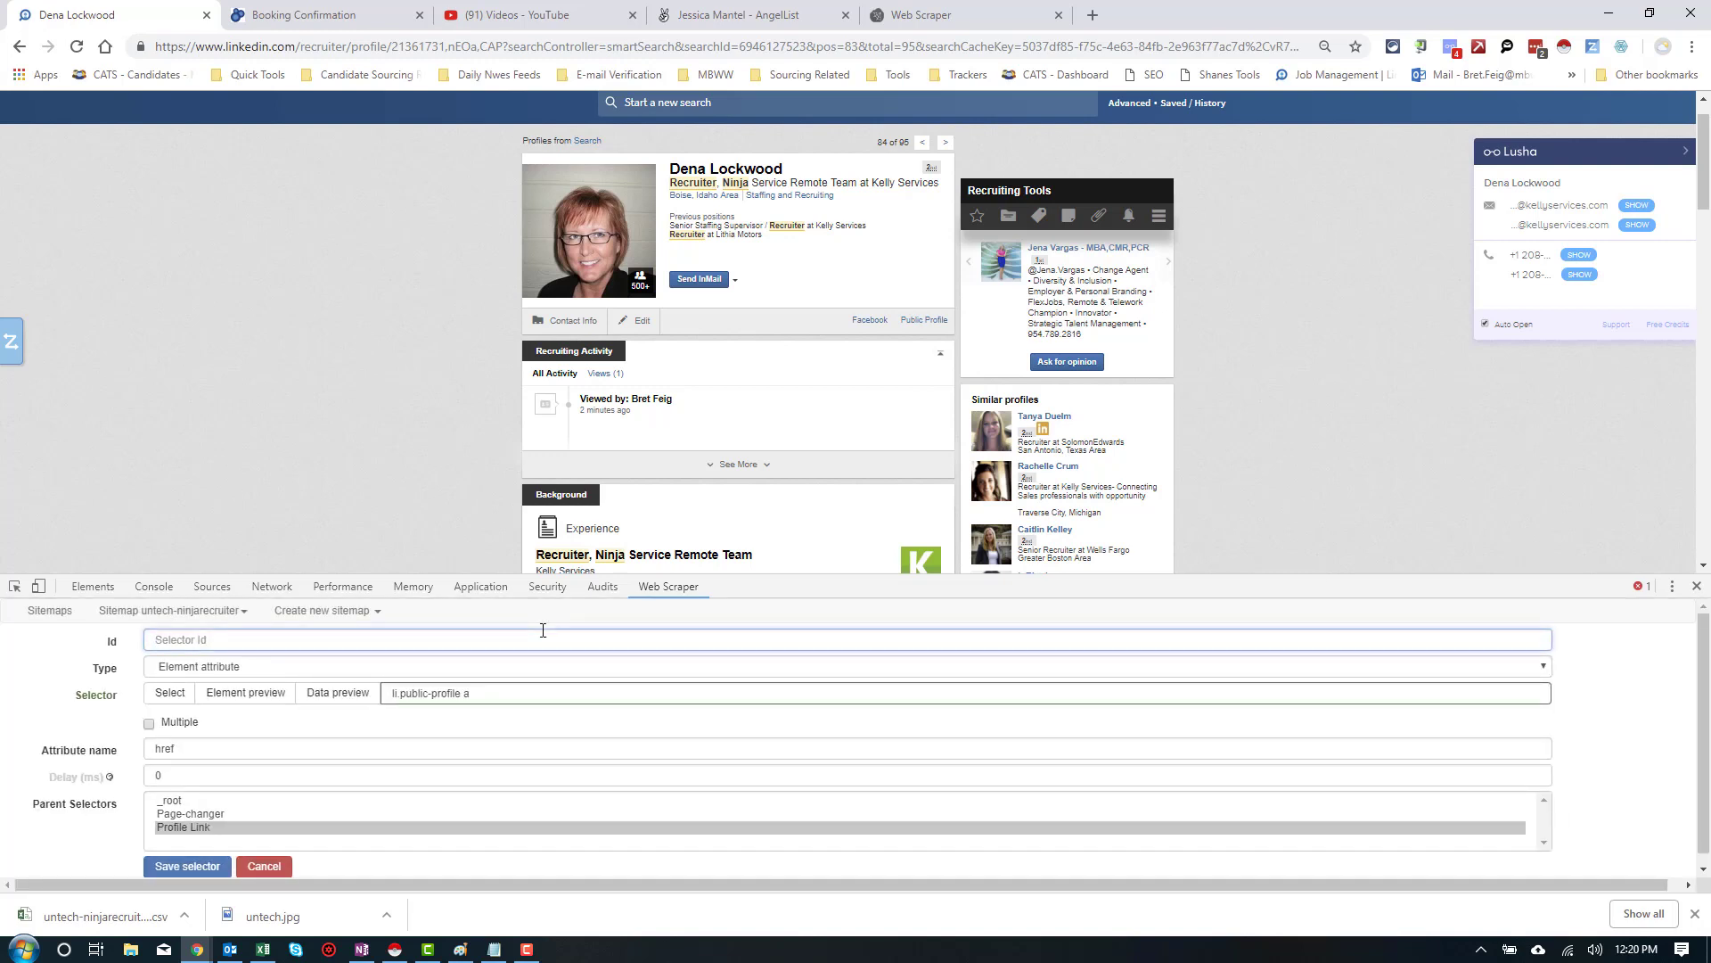